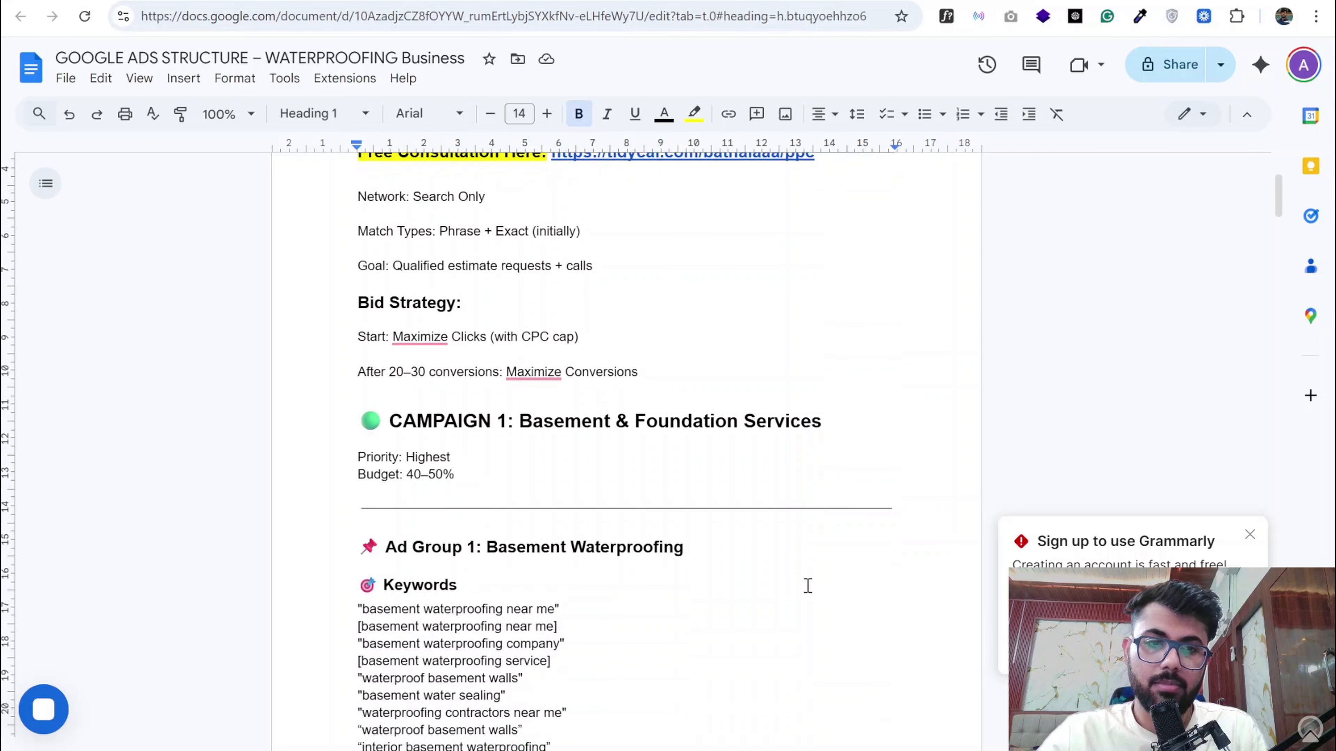
- Review the bid strategy, the Campaign 1 Basement & Foundation Services section and the Ad Group 1 Basement Waterproofing keywords
scroll(808, 586, down, 2)
scroll(741, 457, down, 1)
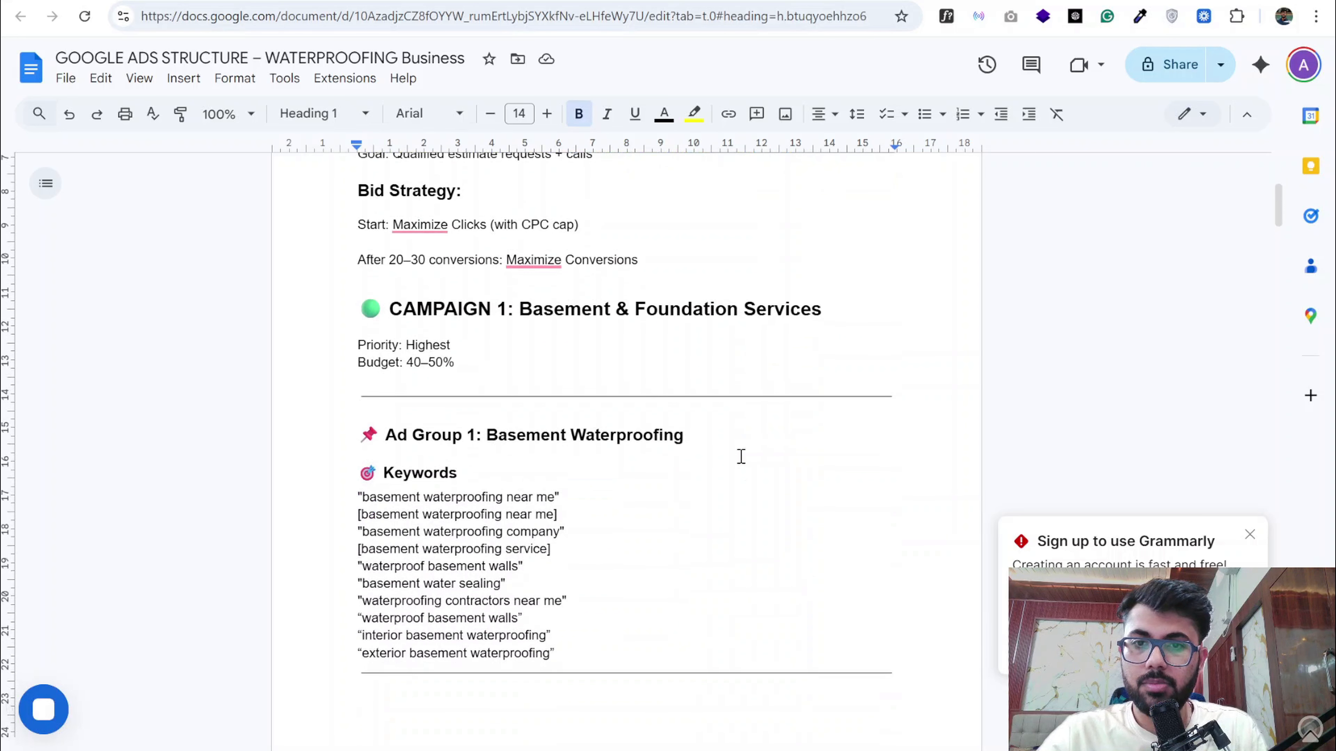
scroll(620, 322, up, 2)
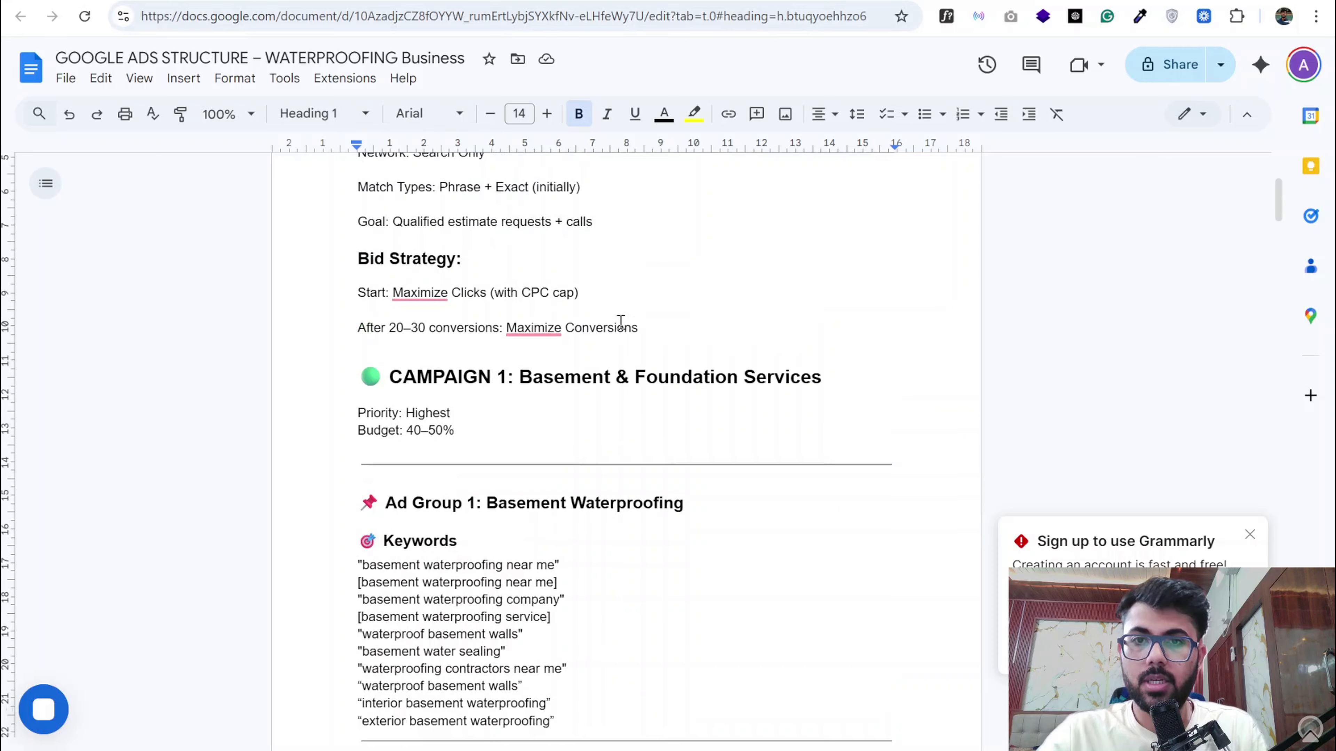
scroll(620, 322, up, 2)
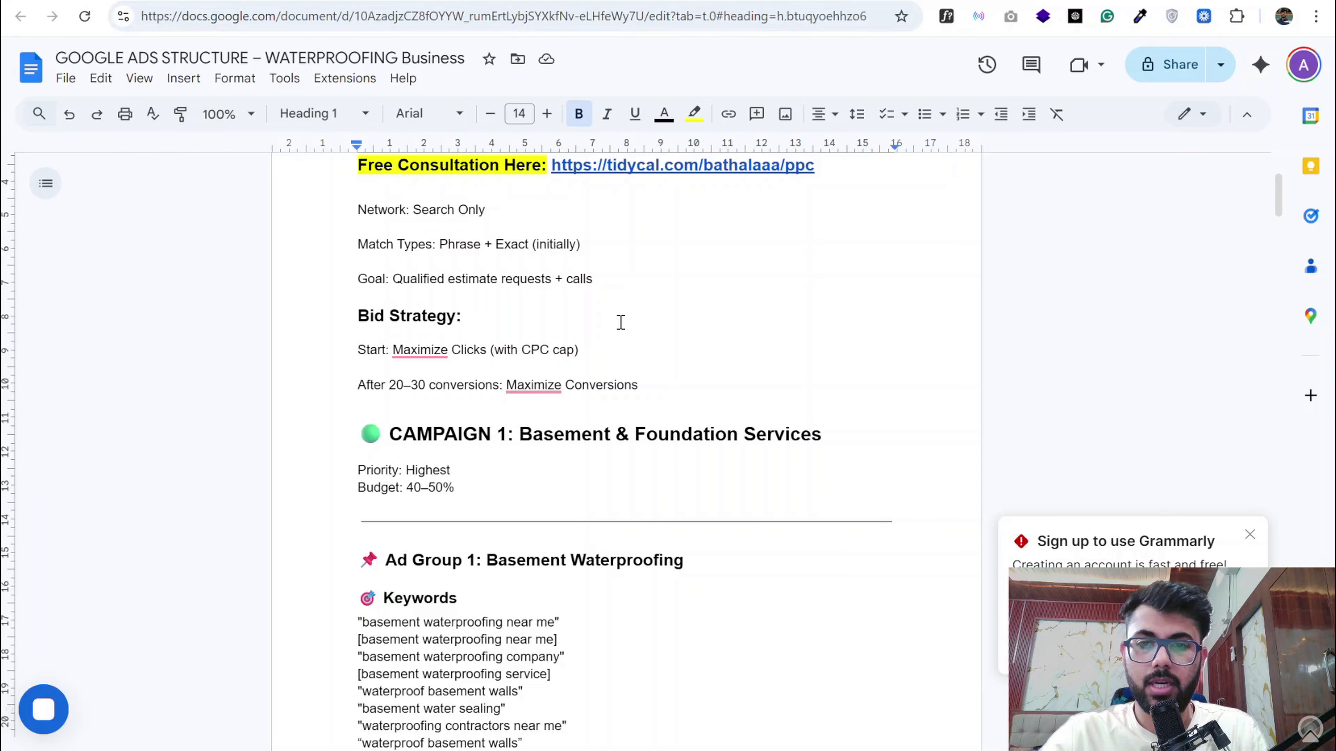
scroll(620, 322, down, 3)
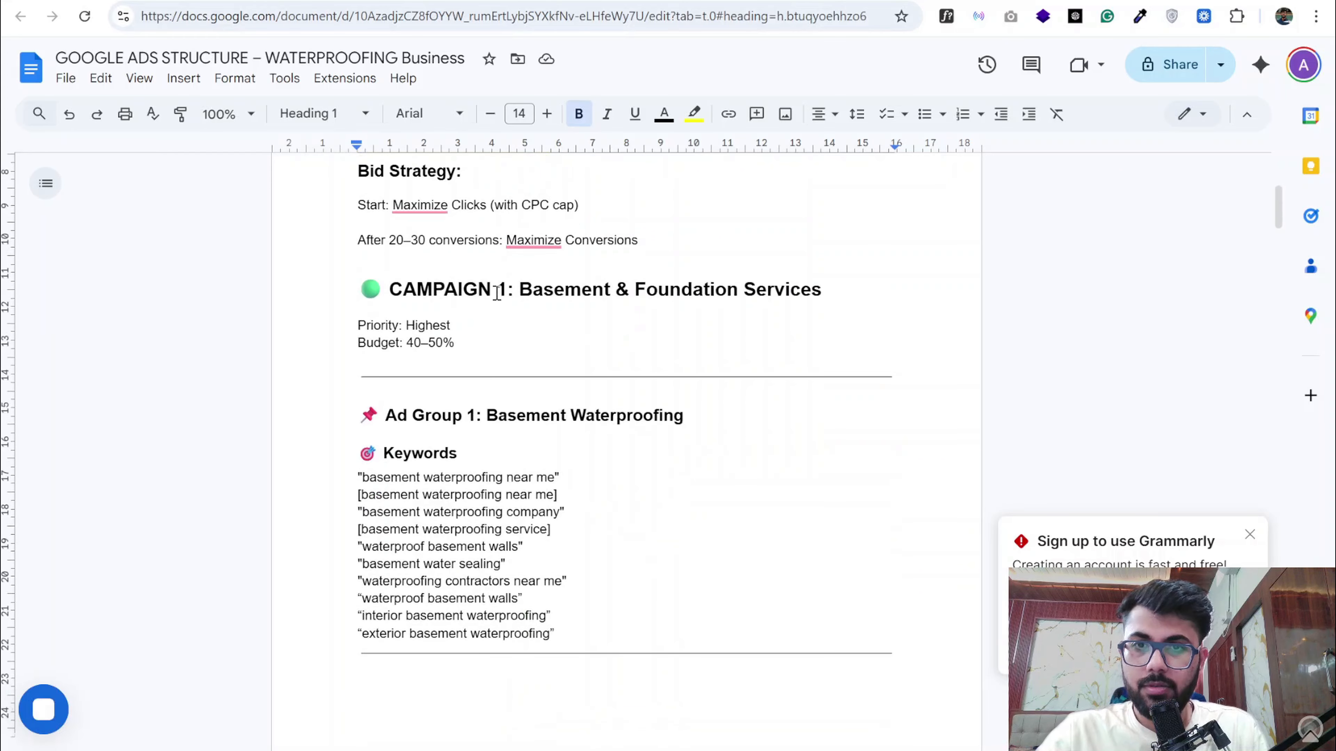
triple_click(497, 292)
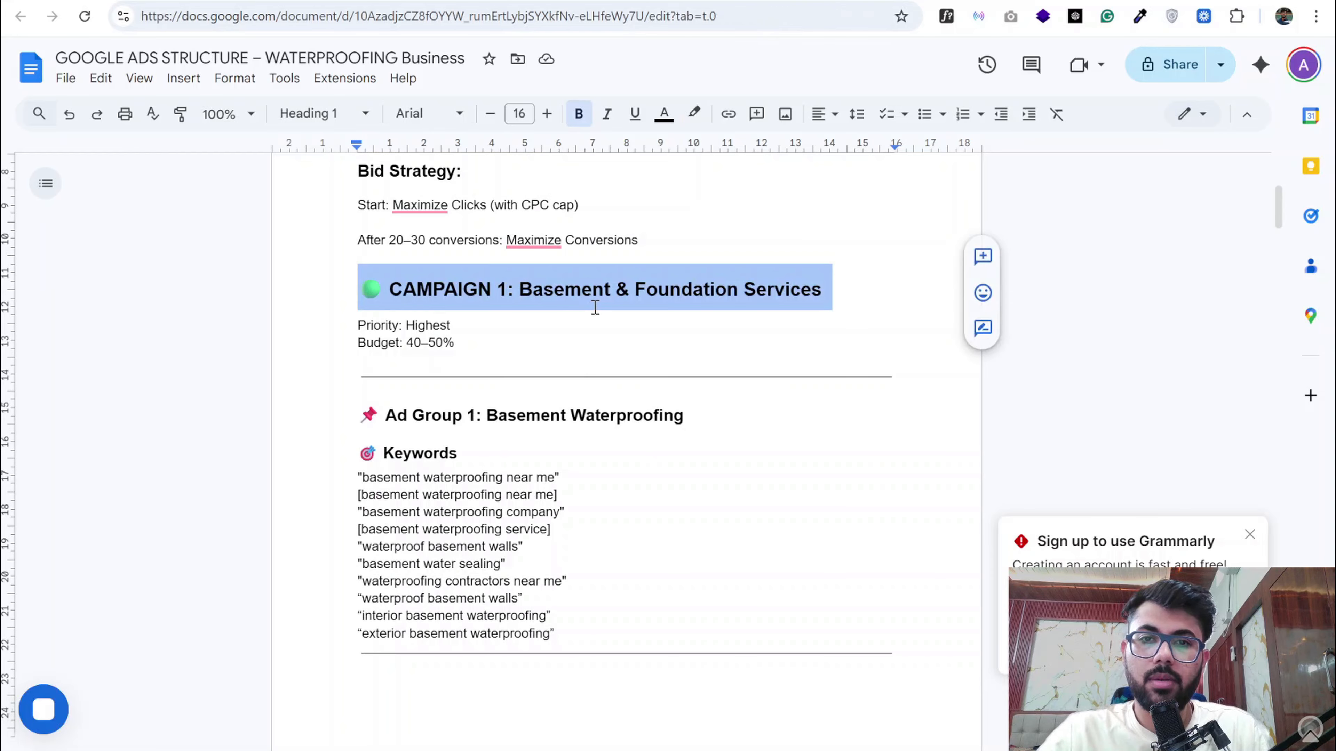
scroll(595, 307, down, 1)
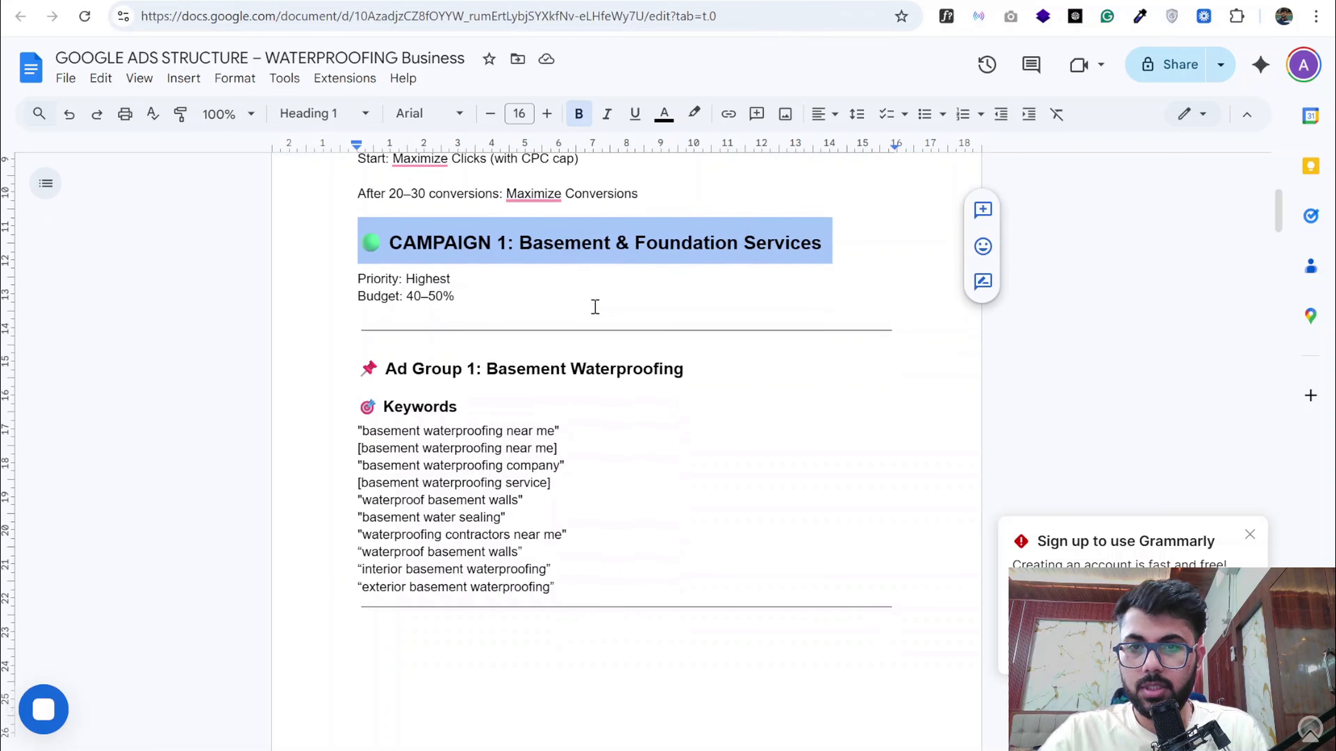
scroll(547, 359, down, 1)
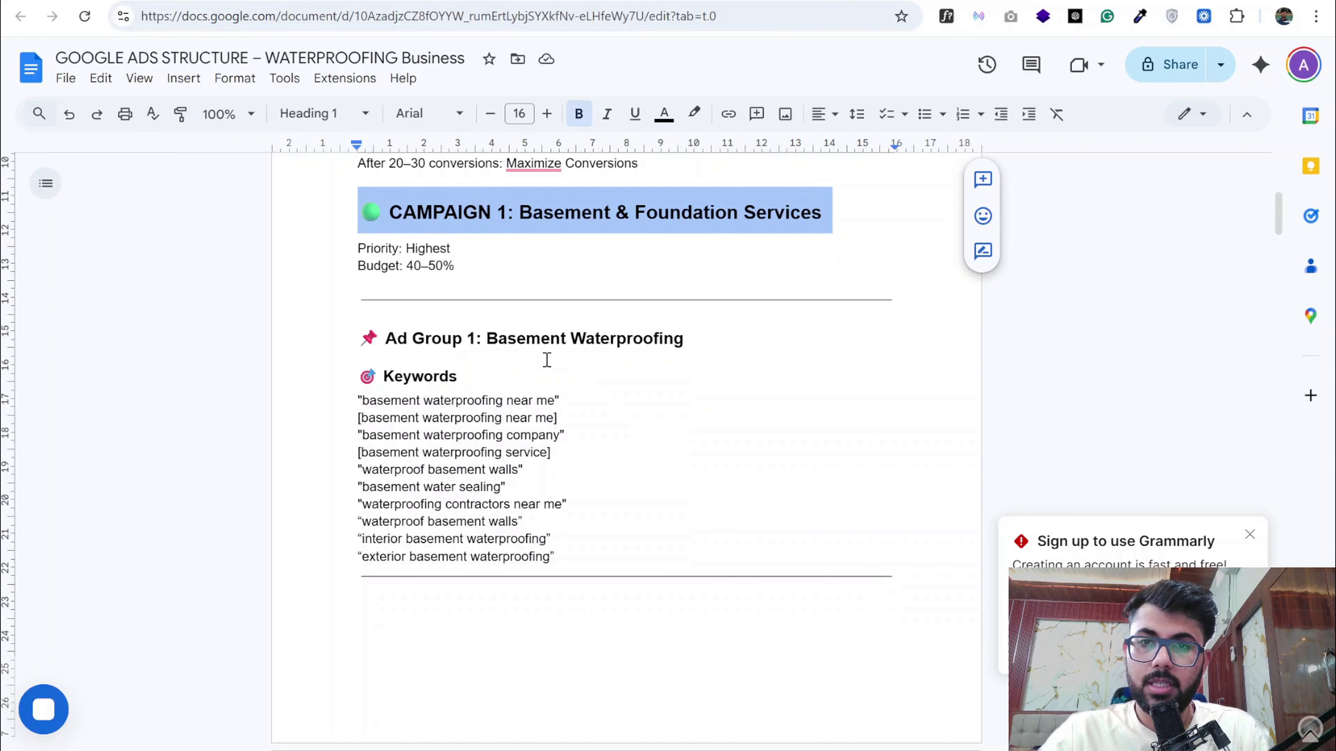
scroll(526, 335, down, 1)
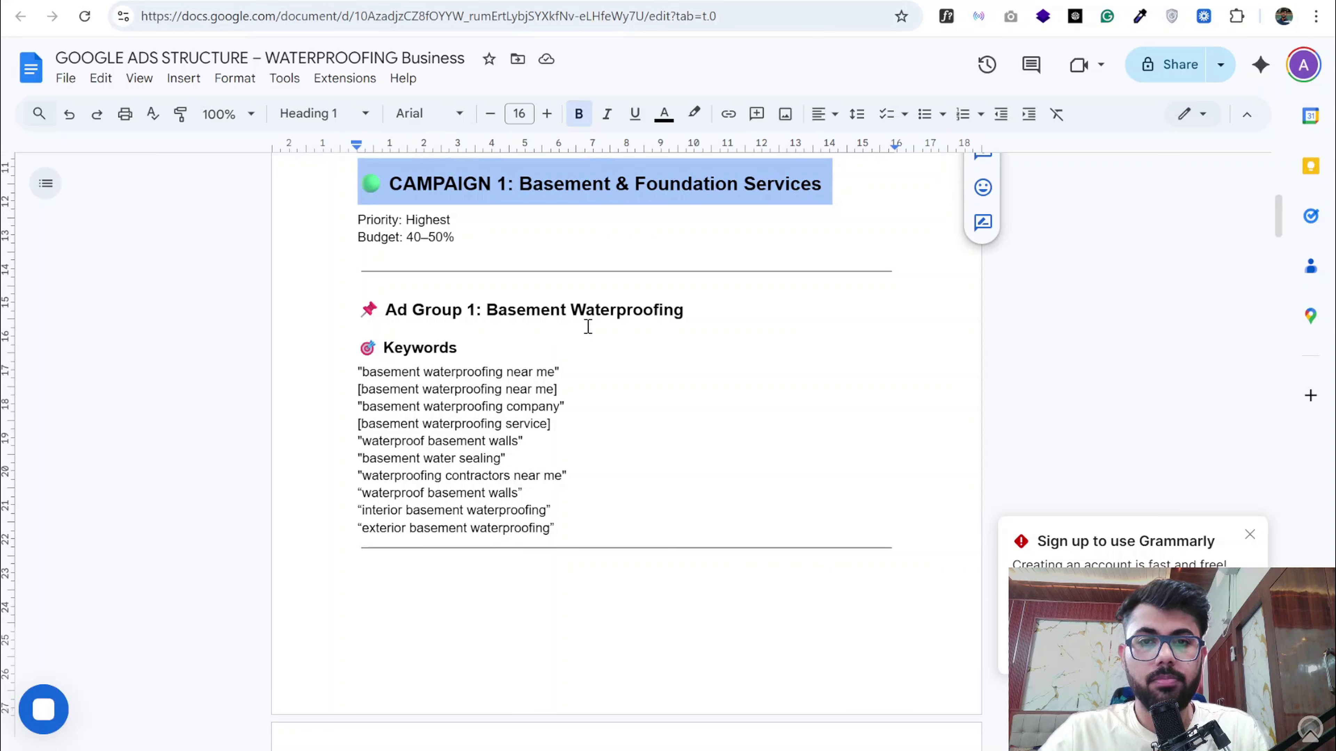
scroll(588, 326, down, 2)
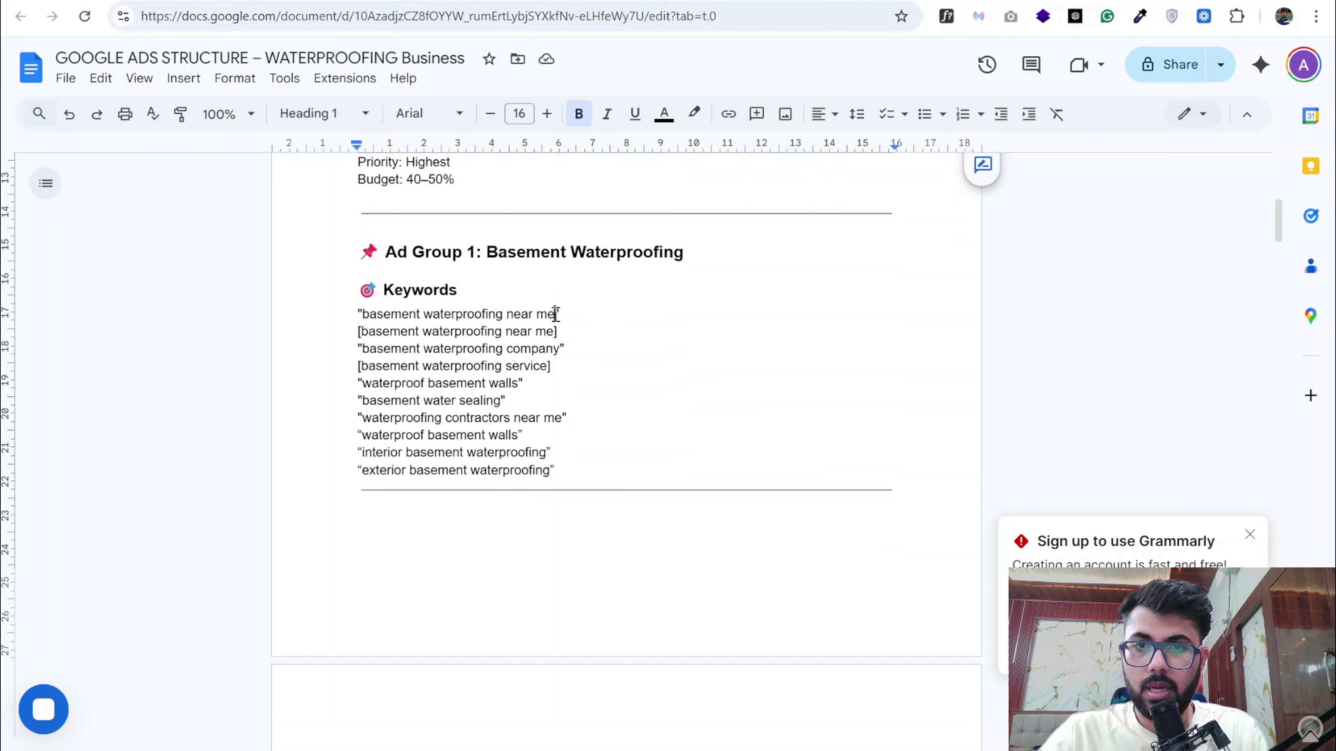
- Copy "basement waterproofing near me" from the keyword list and make it the only seed keyword in Google Ads Keyword Planner
drag(555, 314, 363, 315)
key(ctrl+c)
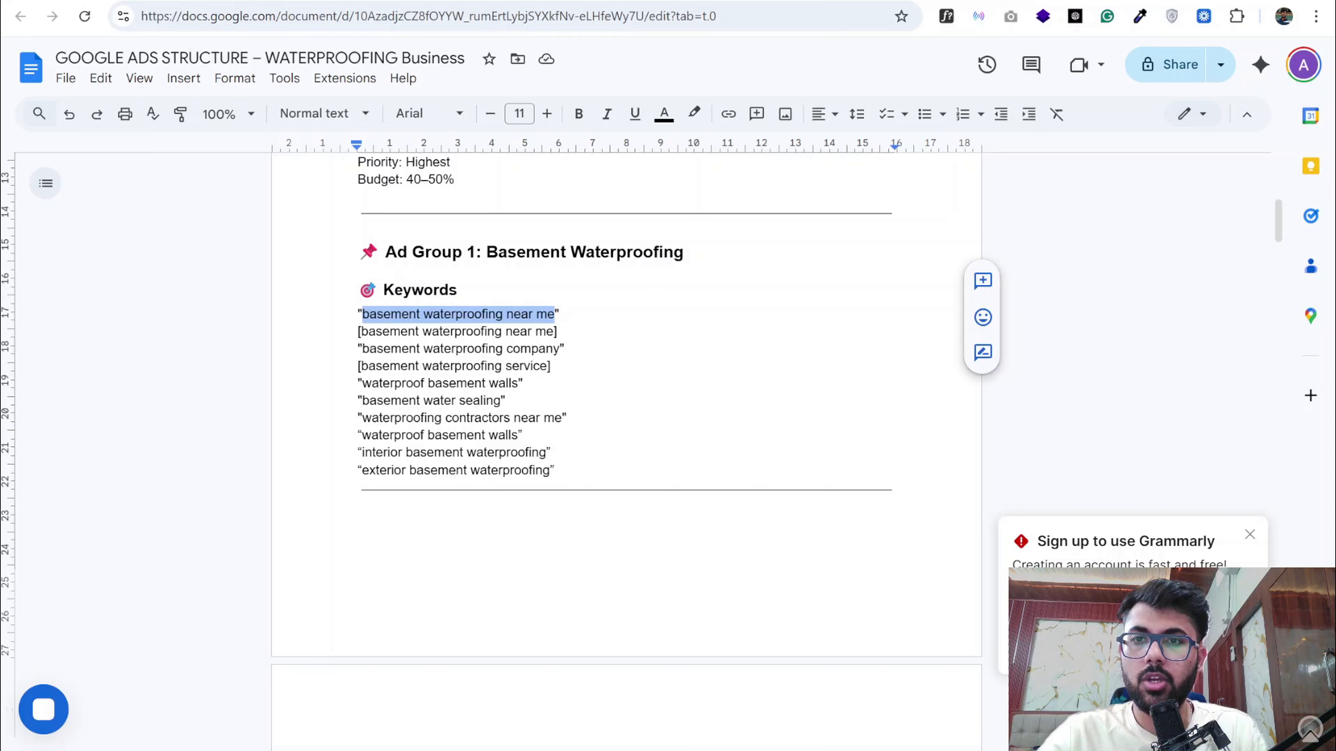
key(ctrl+Tab)
click(537, 246)
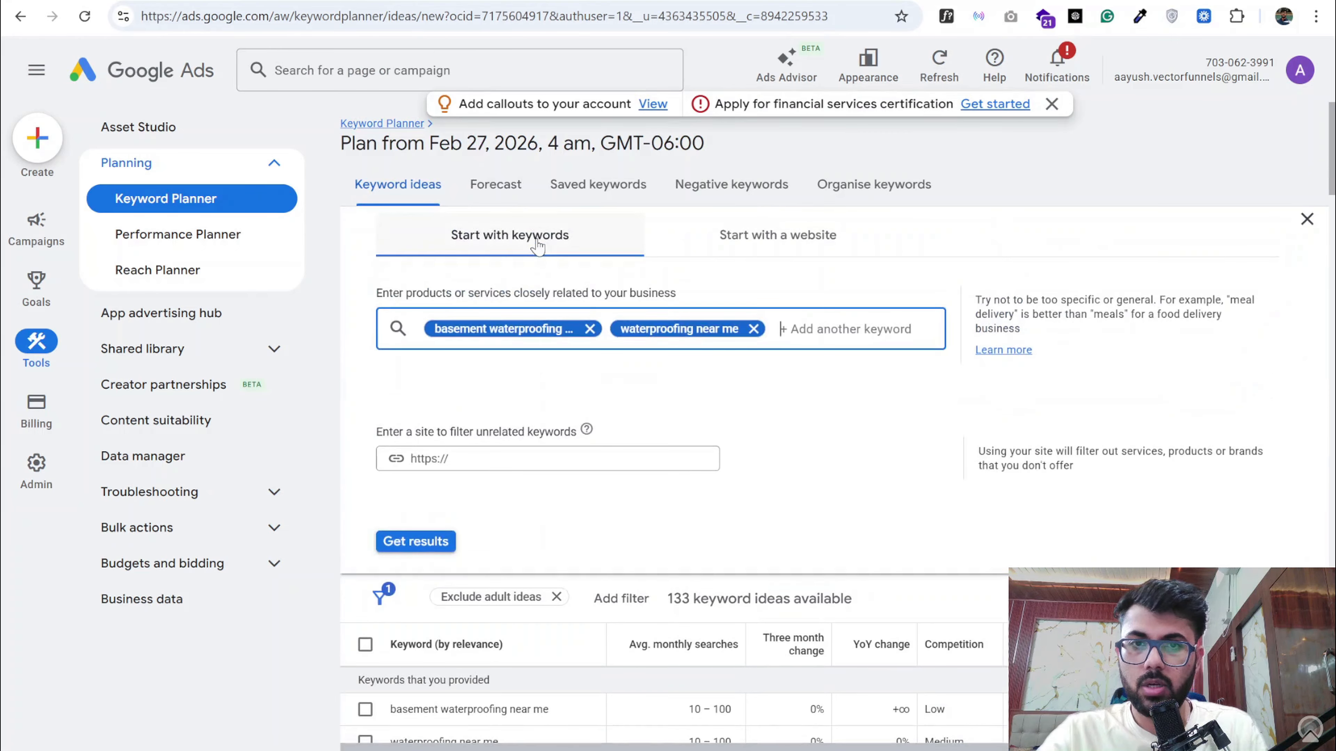
key(BackSpace)
key(BackSpace)
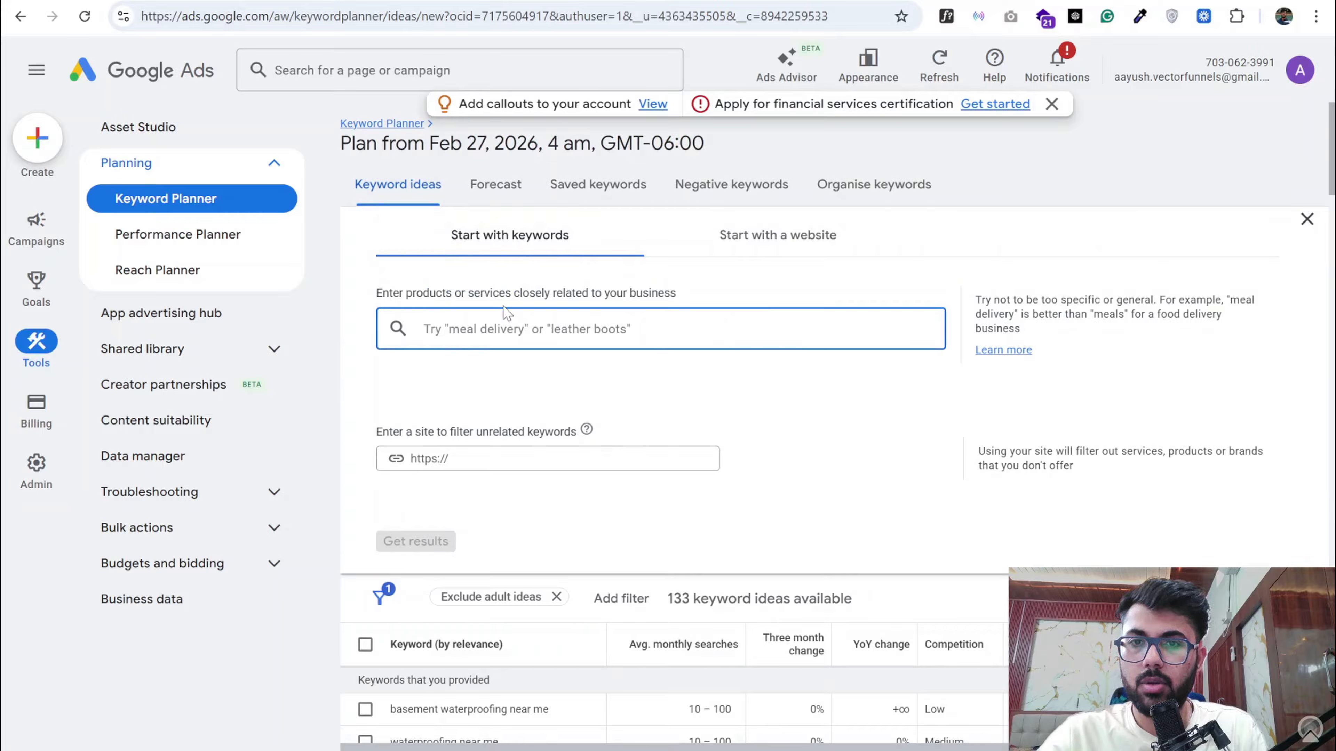
key(ctrl+v)
key(Return)
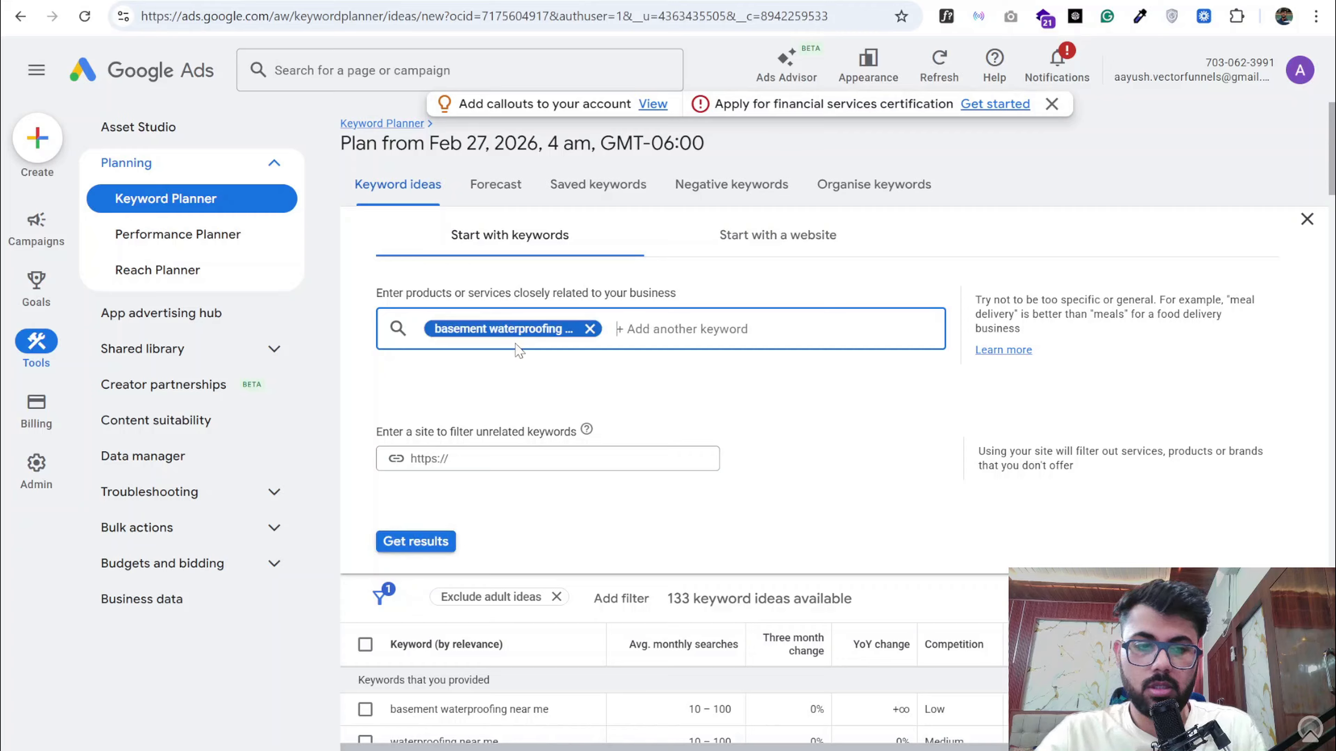
- Copy "basement waterproofing service" from the Google Docs list, add it as a second Keyword Planner seed and get the keyword results
click(284, 1)
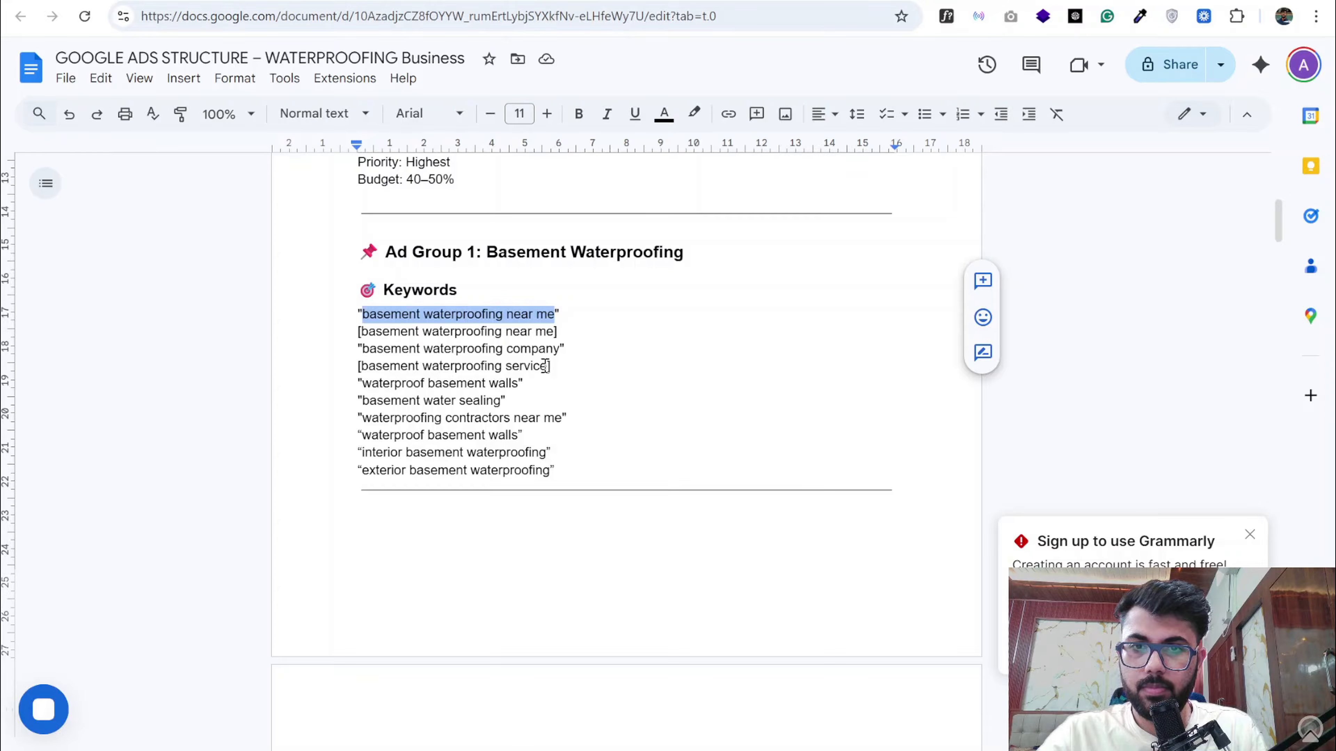
drag(547, 366, 362, 370)
key(ctrl+c)
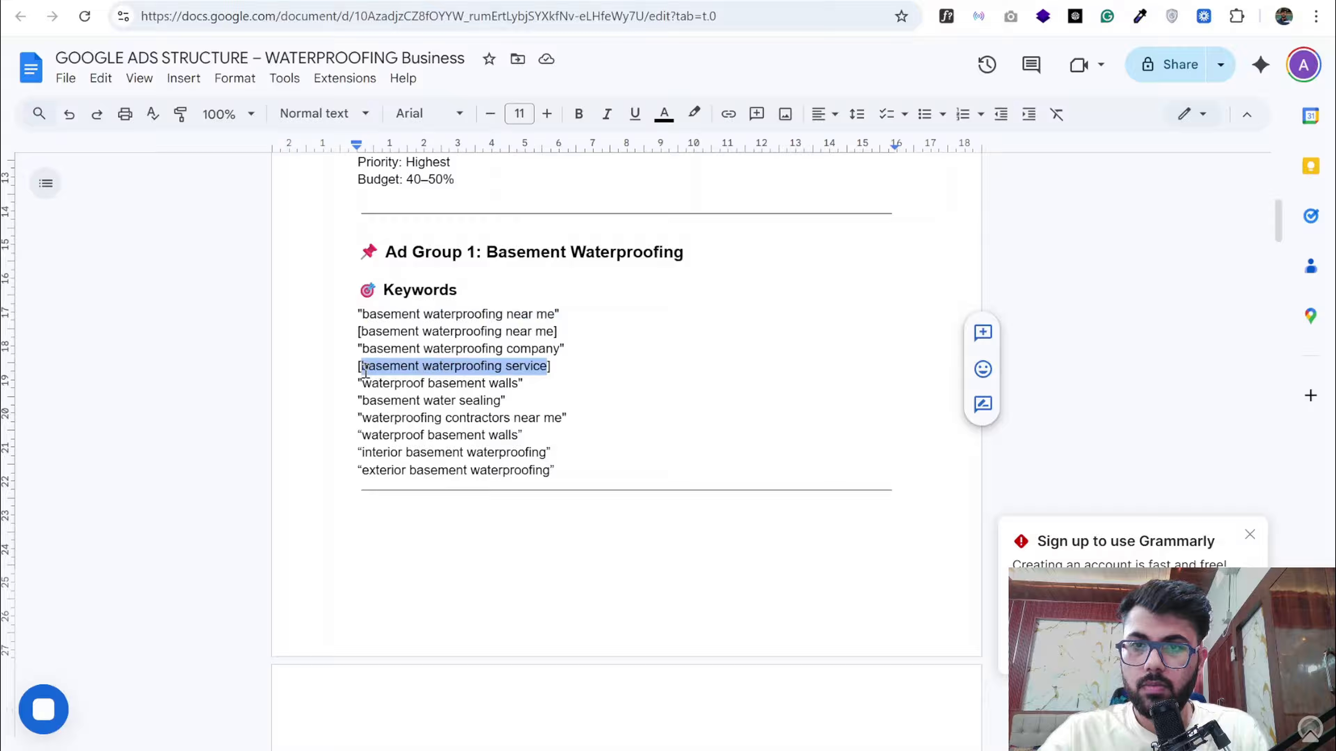
click(372, 1)
key(ctrl+v)
key(Return)
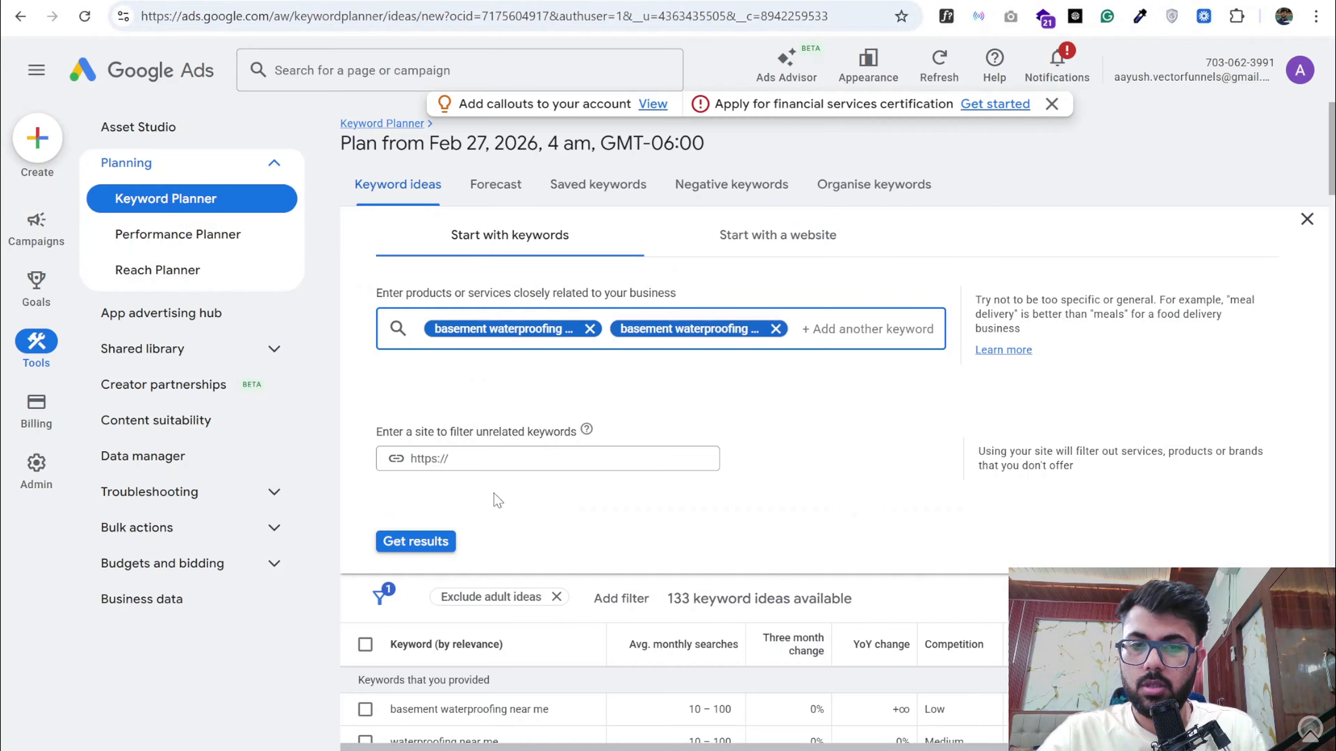
click(451, 545)
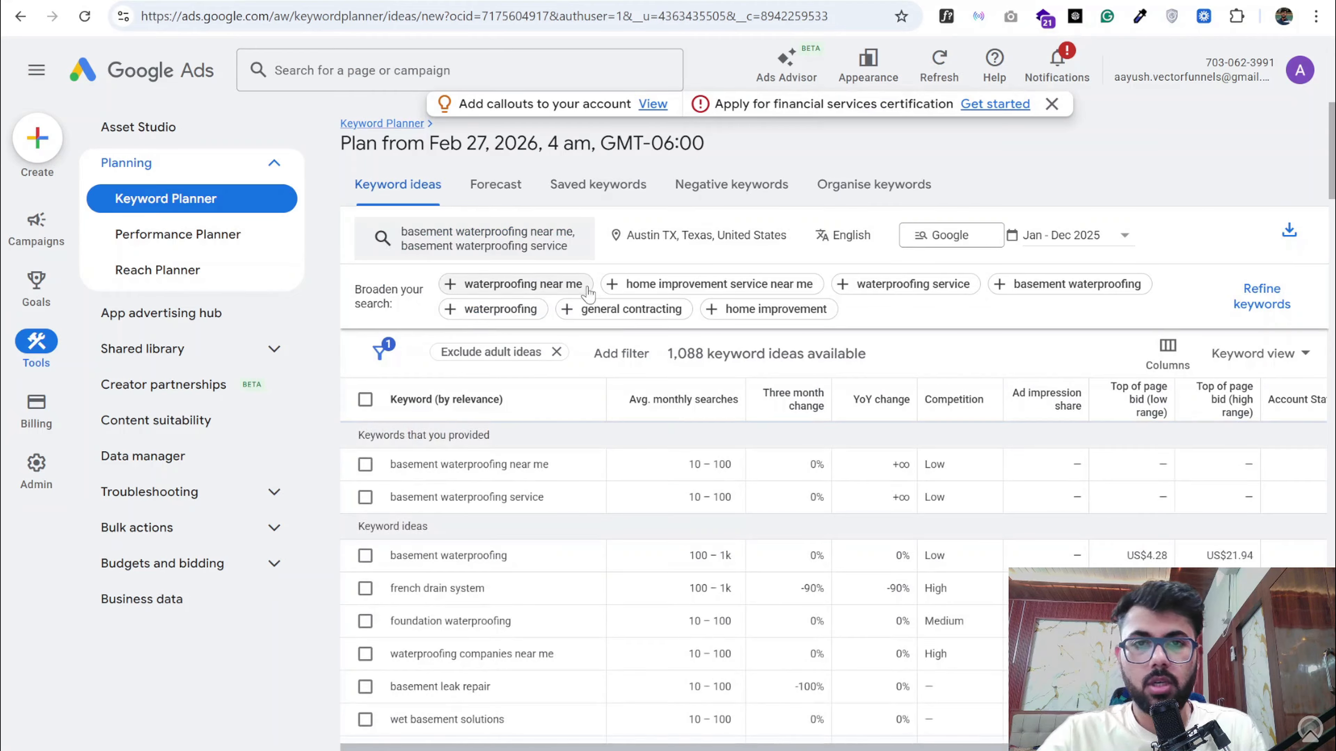
- Select the keywords "basement waterproofing near me", "basement waterproofing service", "basement waterproofing" and "waterproofing companies near me" in the results
scroll(724, 497, down, 1)
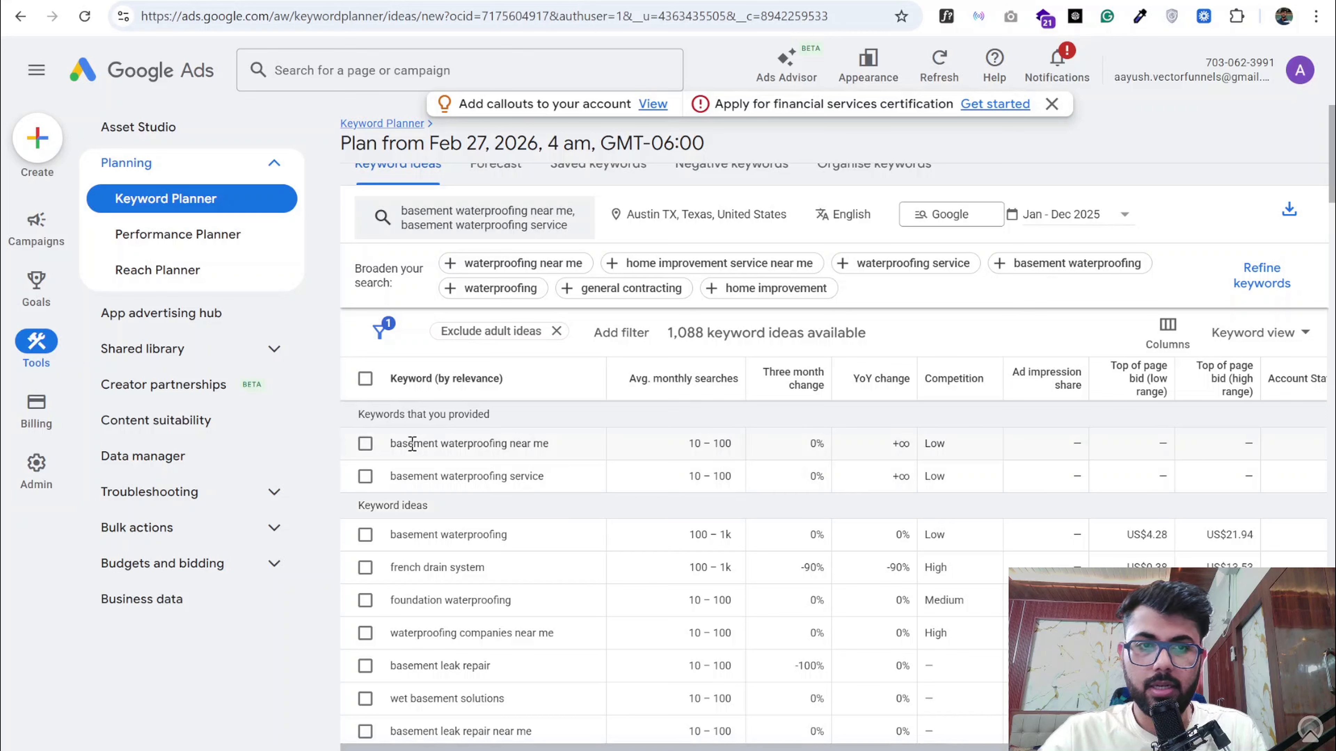
click(367, 445)
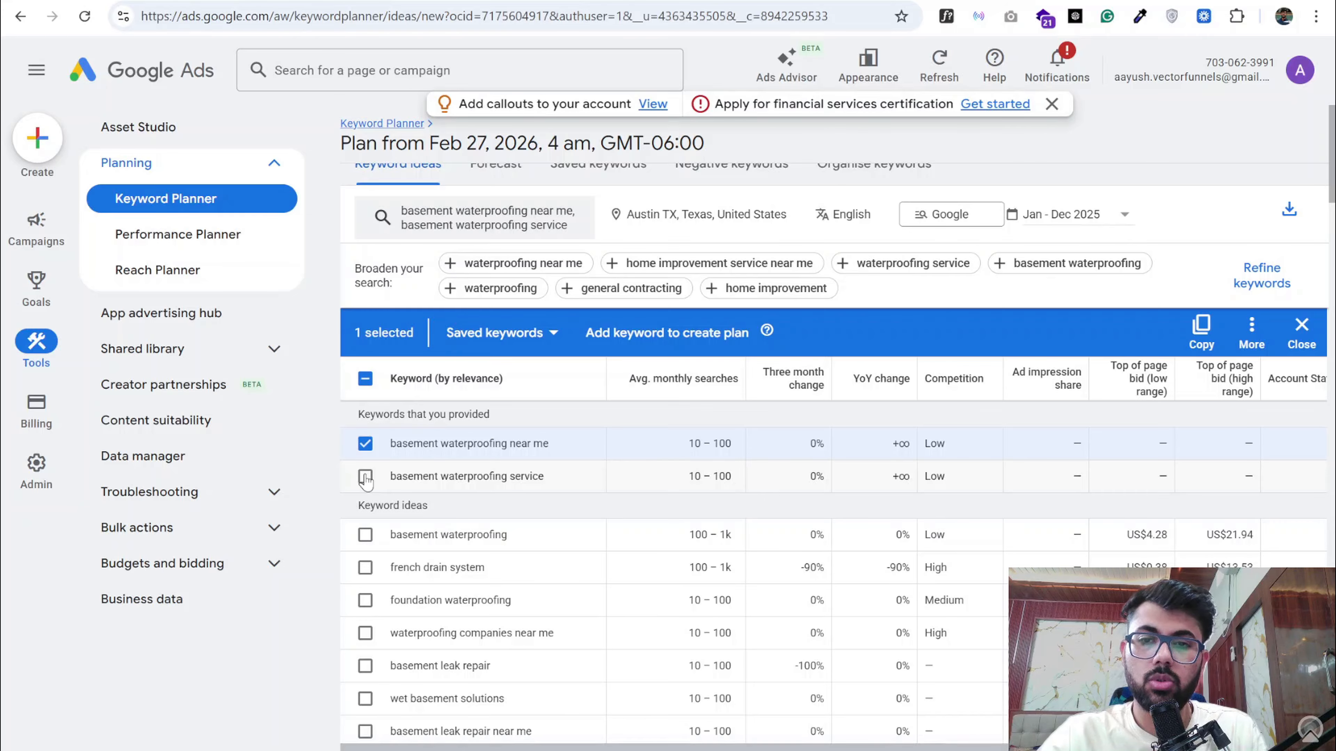
click(365, 476)
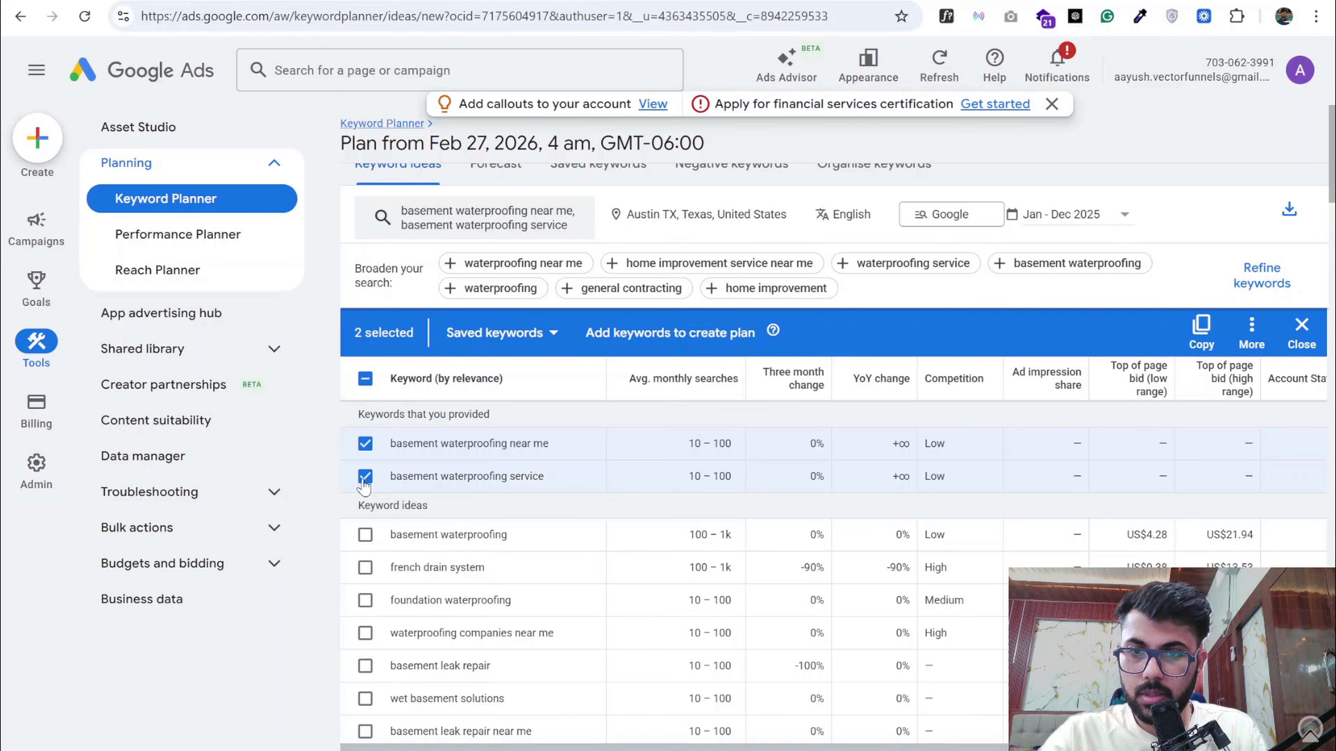
scroll(364, 487, down, 1)
click(365, 487)
scroll(365, 492, down, 2)
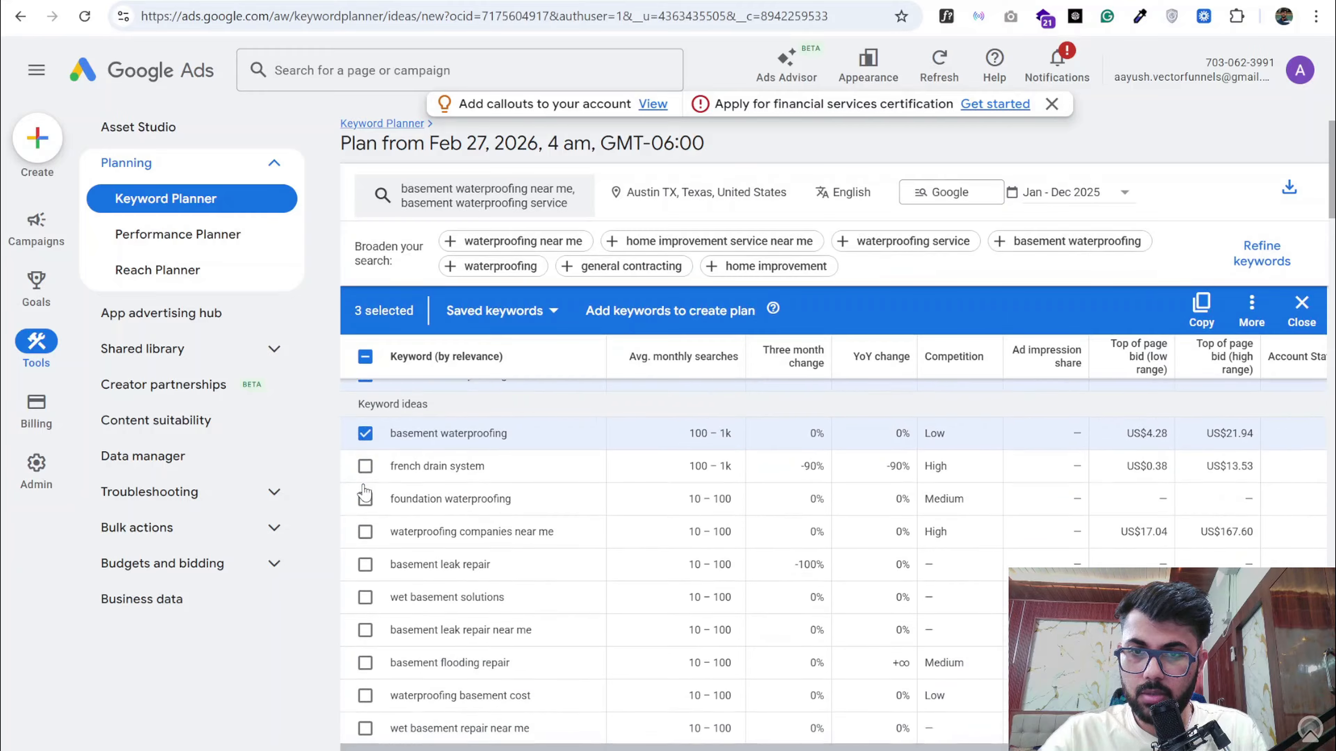
click(365, 485)
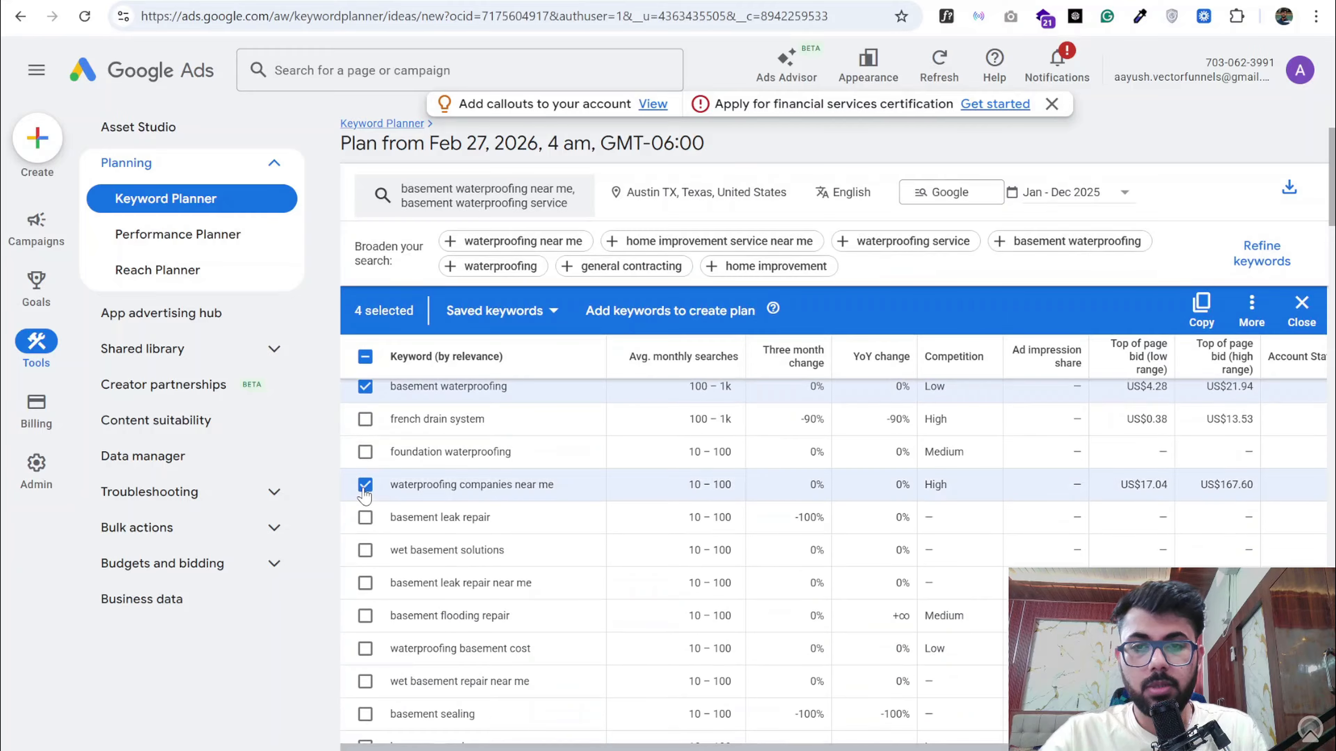
- Add the keyword ideas "basement waterproofing companies" and "wet basement repair near me" to the selection
scroll(364, 495, down, 1)
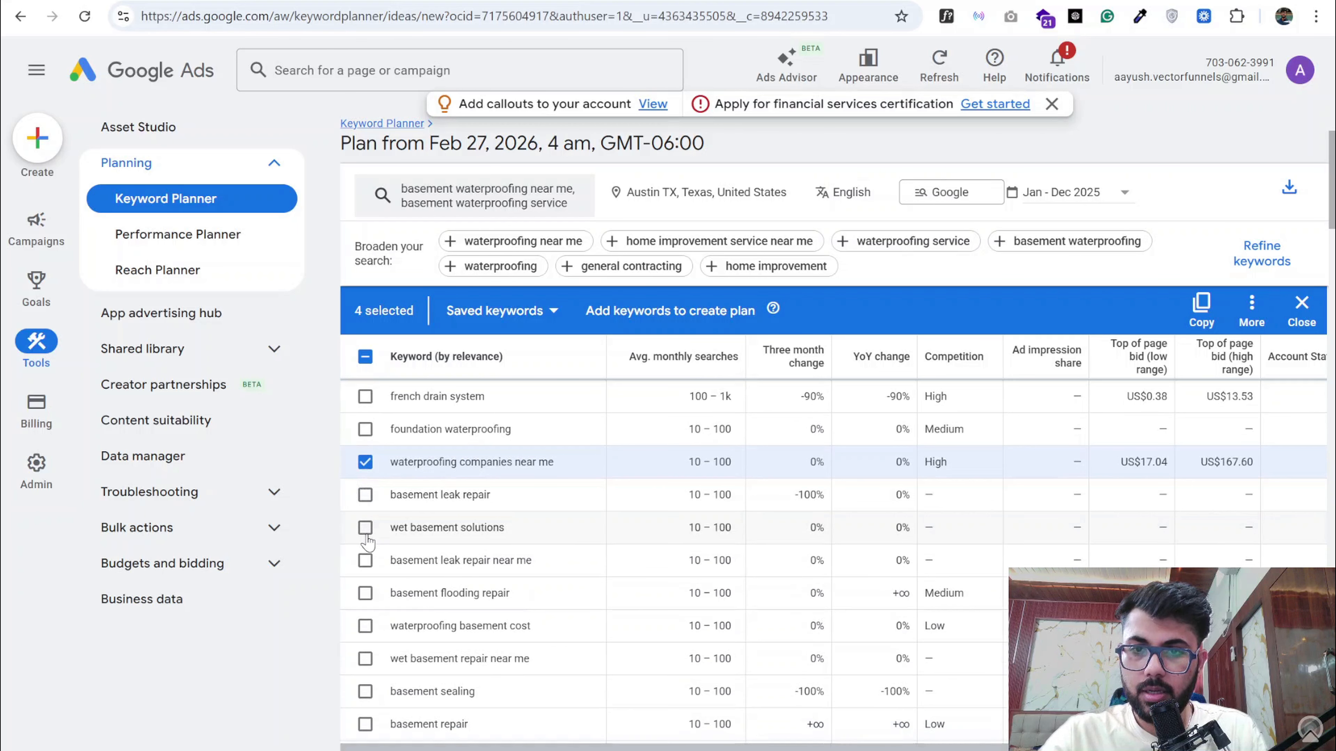
scroll(370, 531, down, 1)
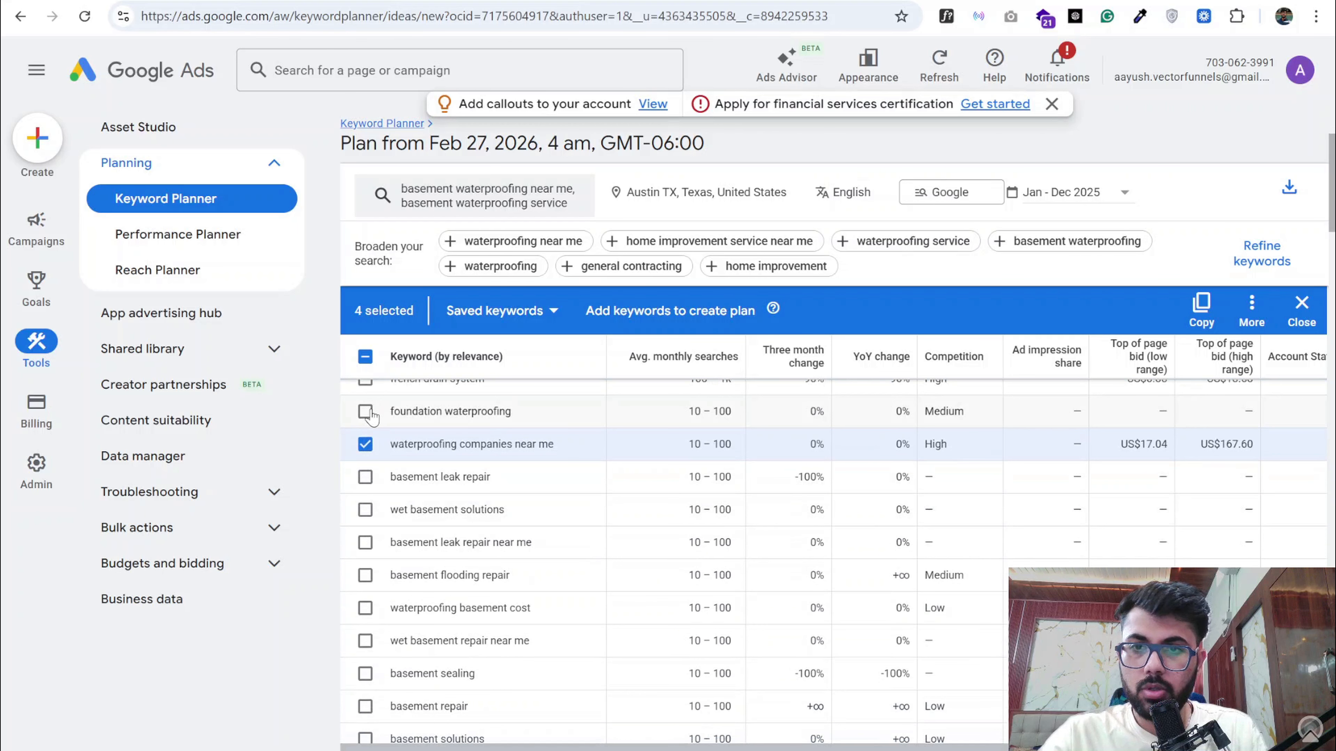
scroll(376, 501, down, 1)
scroll(375, 501, down, 1)
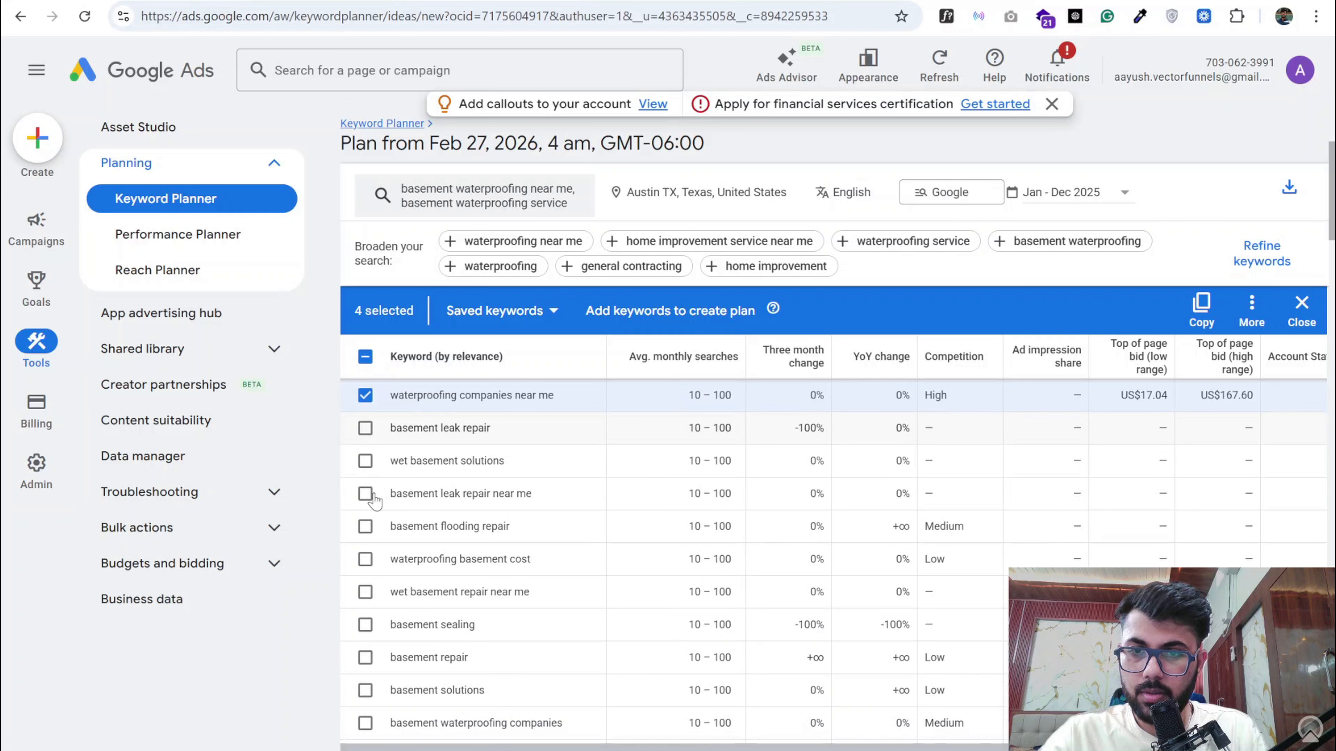
scroll(374, 500, up, 1)
scroll(374, 501, down, 1)
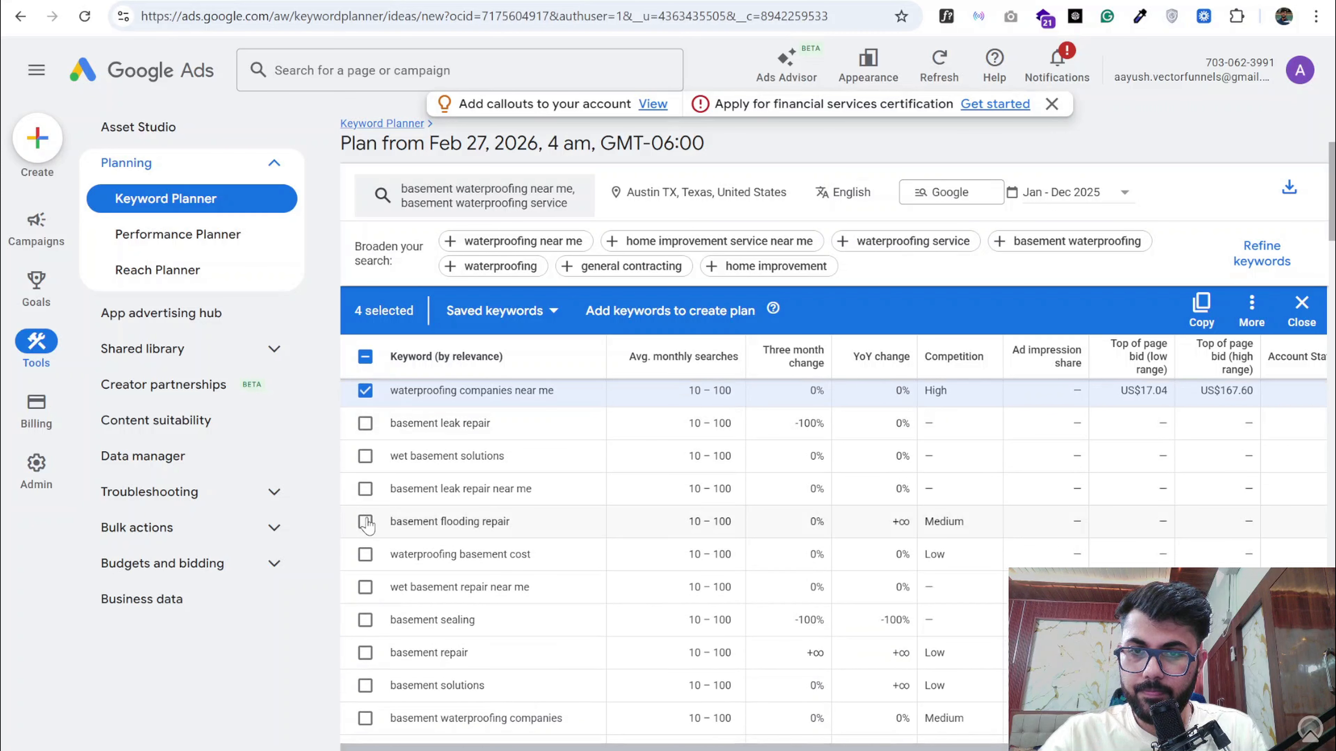
scroll(370, 524, down, 1)
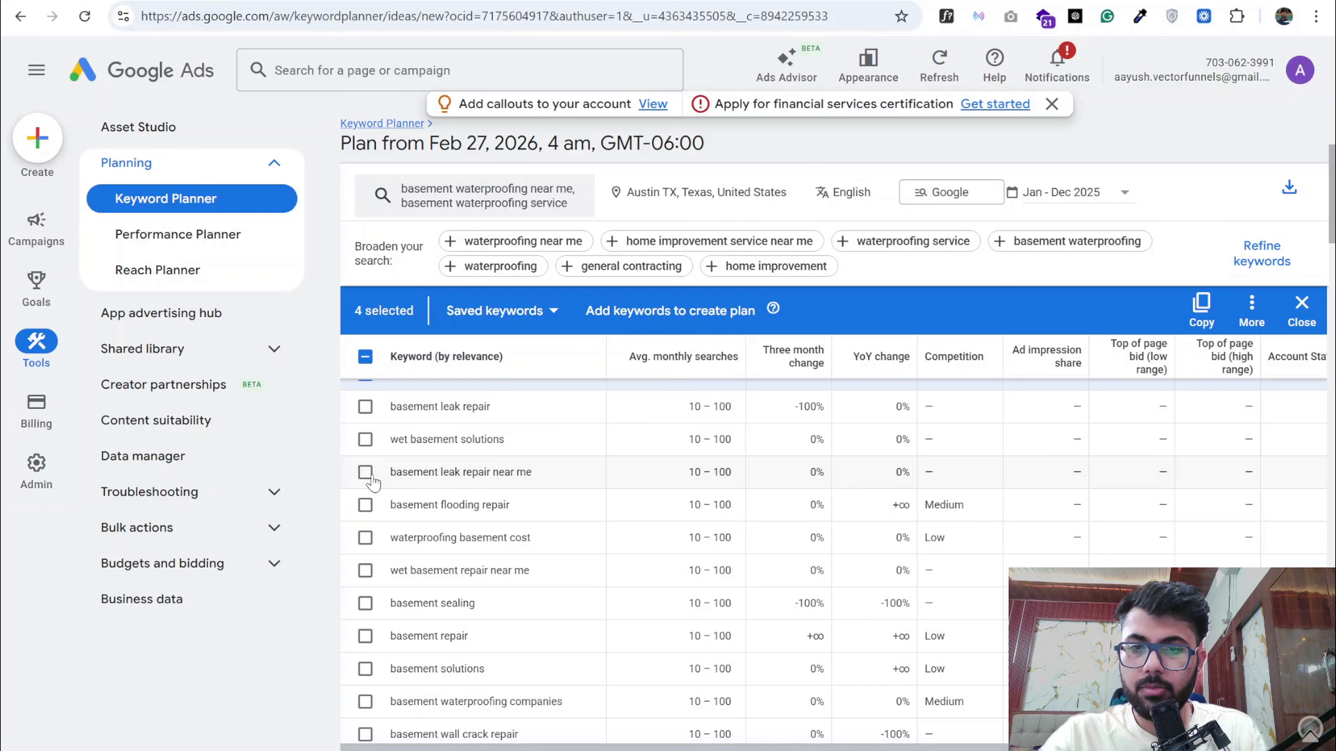
scroll(372, 481, down, 4)
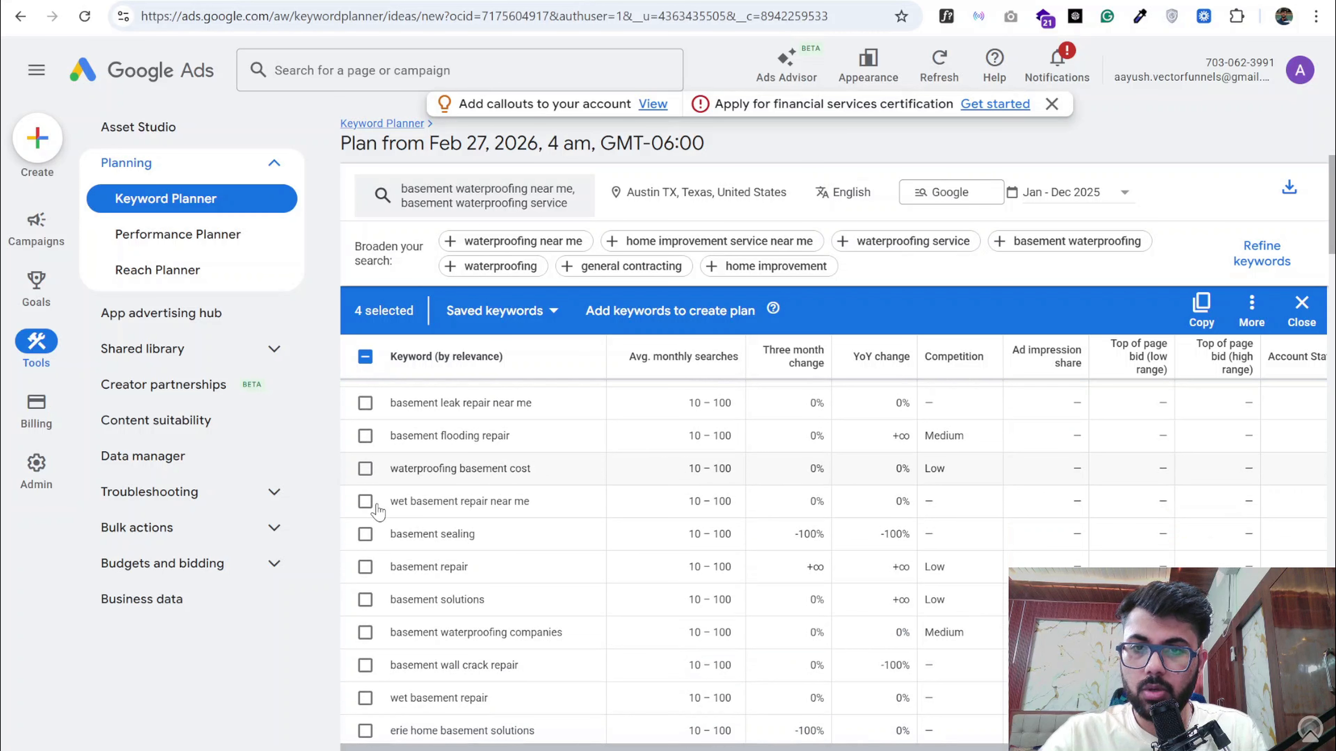
scroll(374, 505, down, 1)
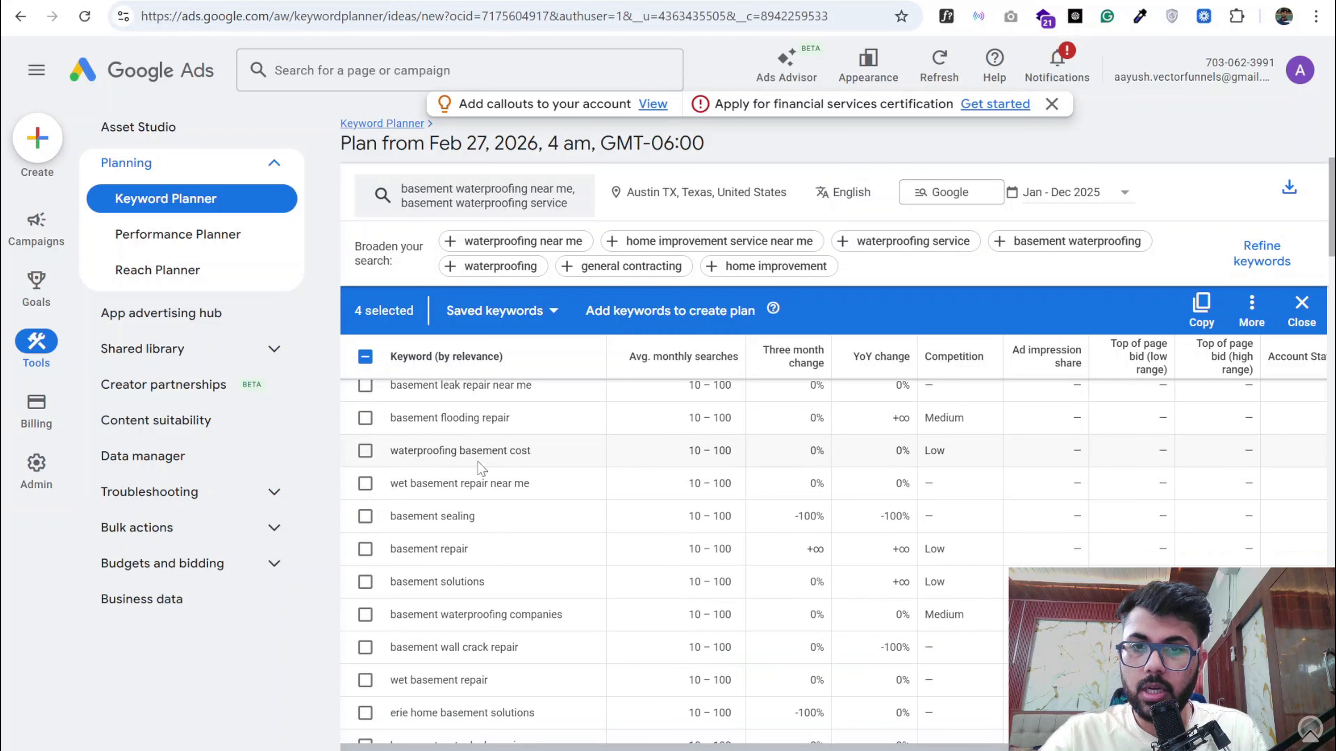
scroll(515, 454, down, 2)
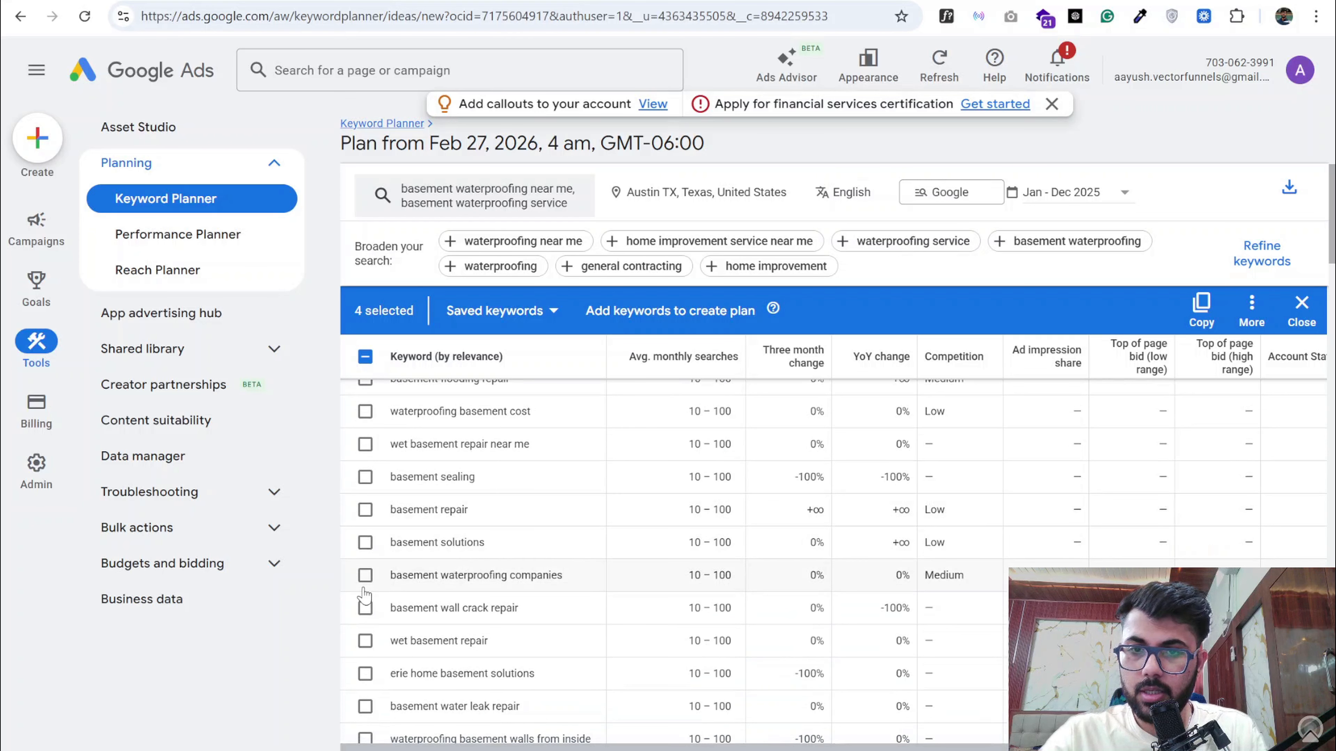
click(366, 575)
scroll(459, 578, down, 3)
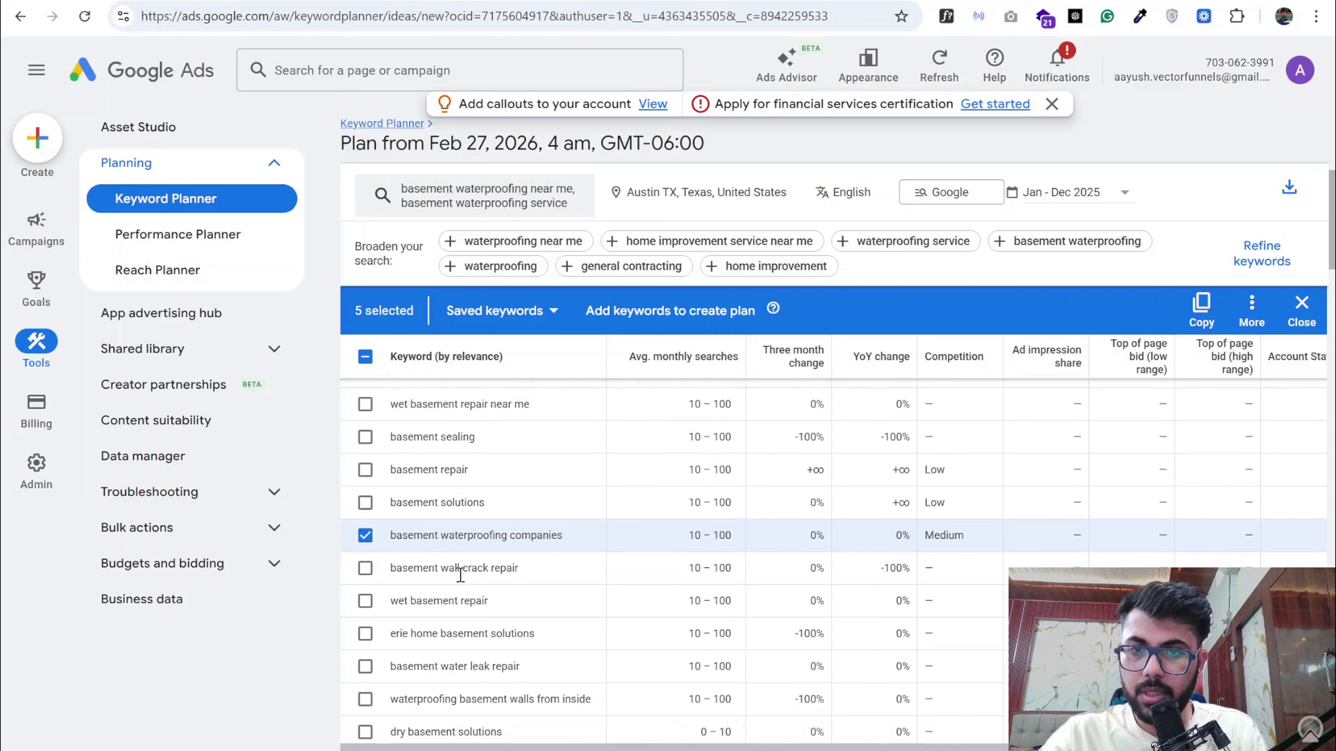
scroll(460, 581, up, 1)
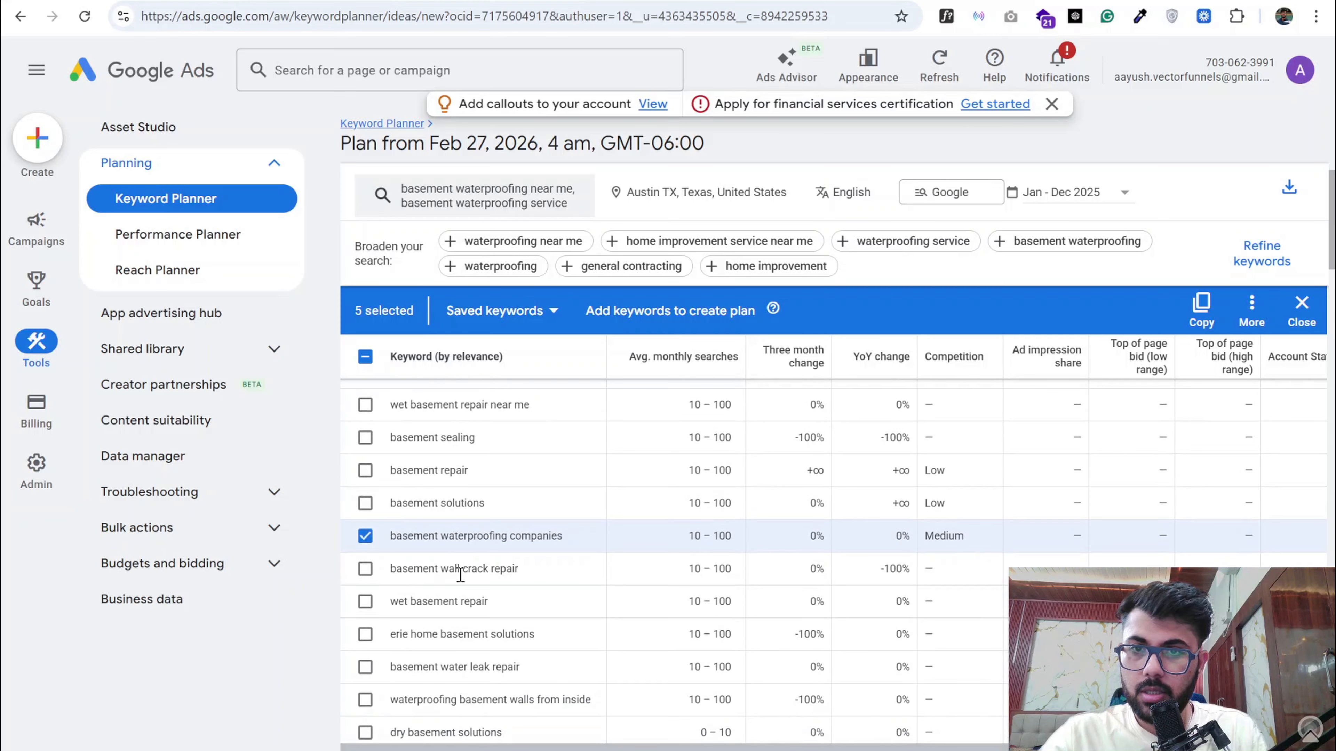
click(366, 405)
- Add "basement waterproofing companies near me" to the selected keywords and widen the Keyword column to fit its full text
scroll(420, 595, down, 2)
scroll(420, 595, down, 2)
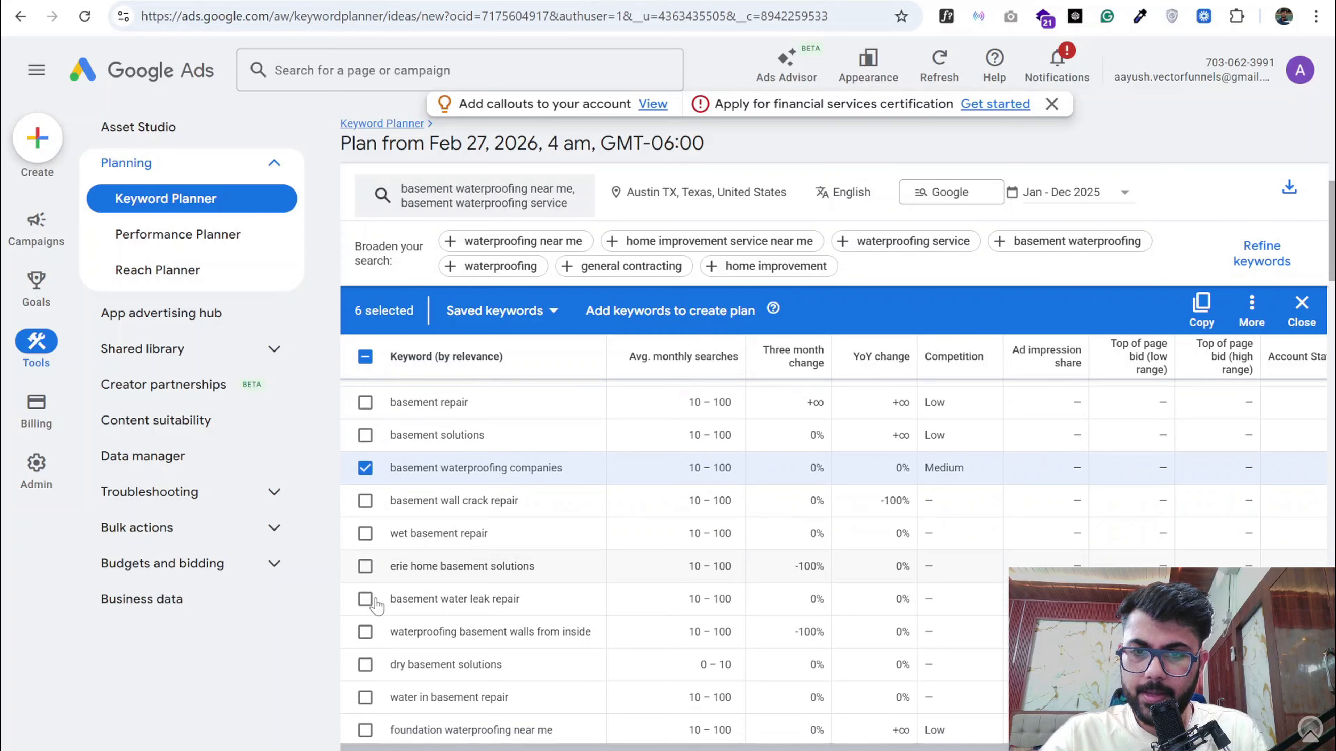
scroll(368, 634, down, 2)
scroll(374, 635, down, 2)
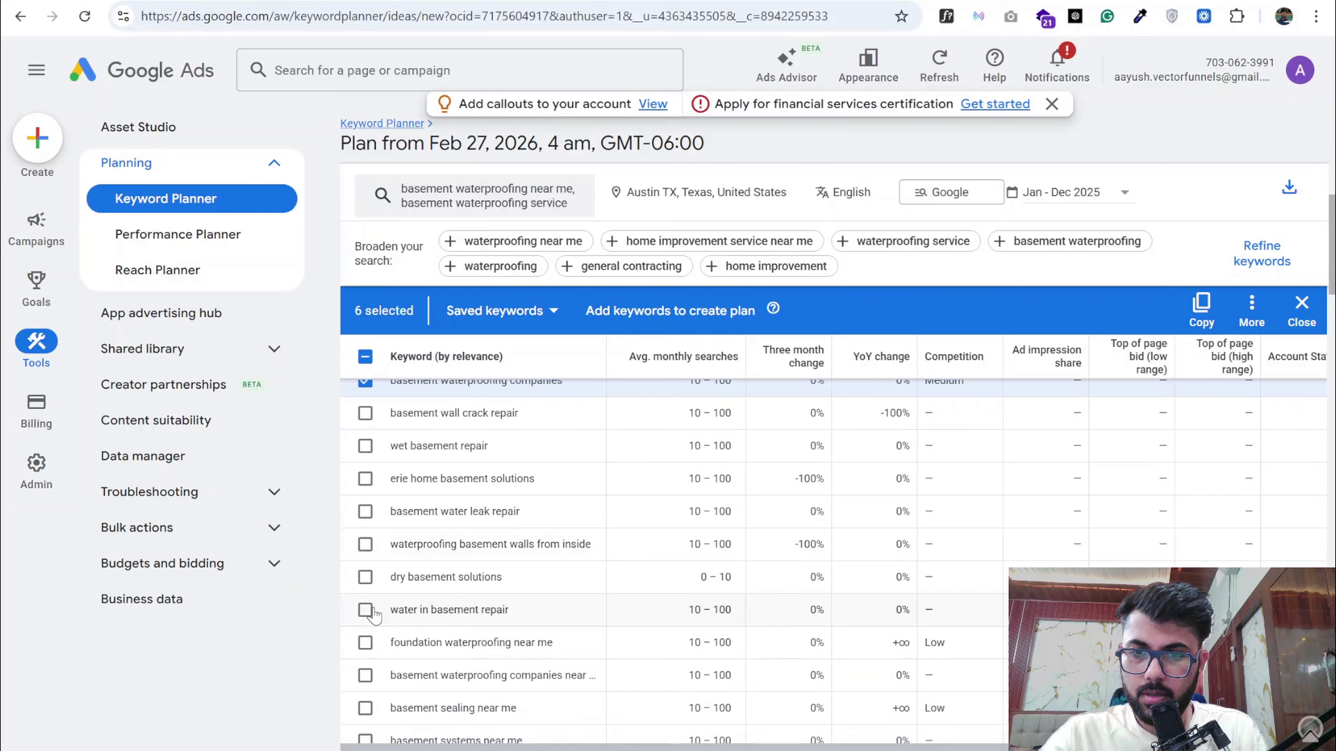
scroll(379, 618, down, 1)
scroll(389, 616, down, 2)
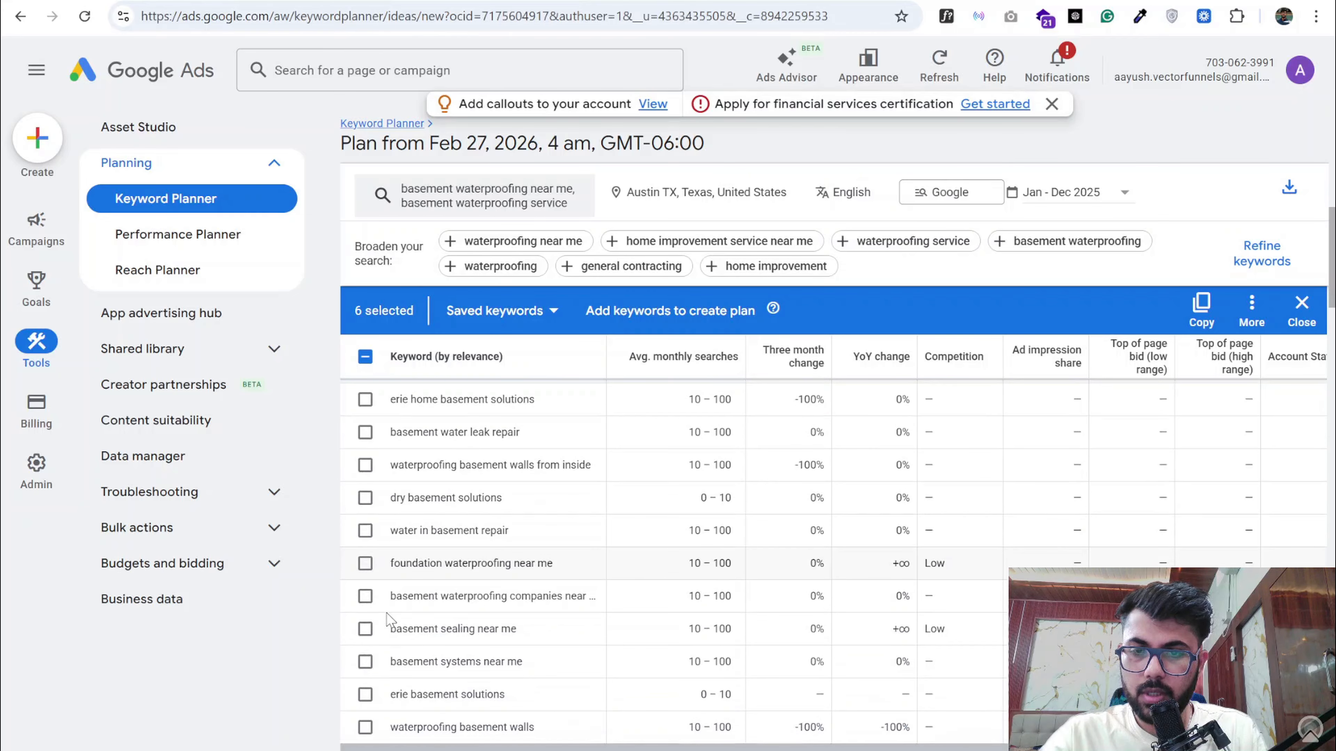
scroll(379, 605, down, 1)
click(365, 582)
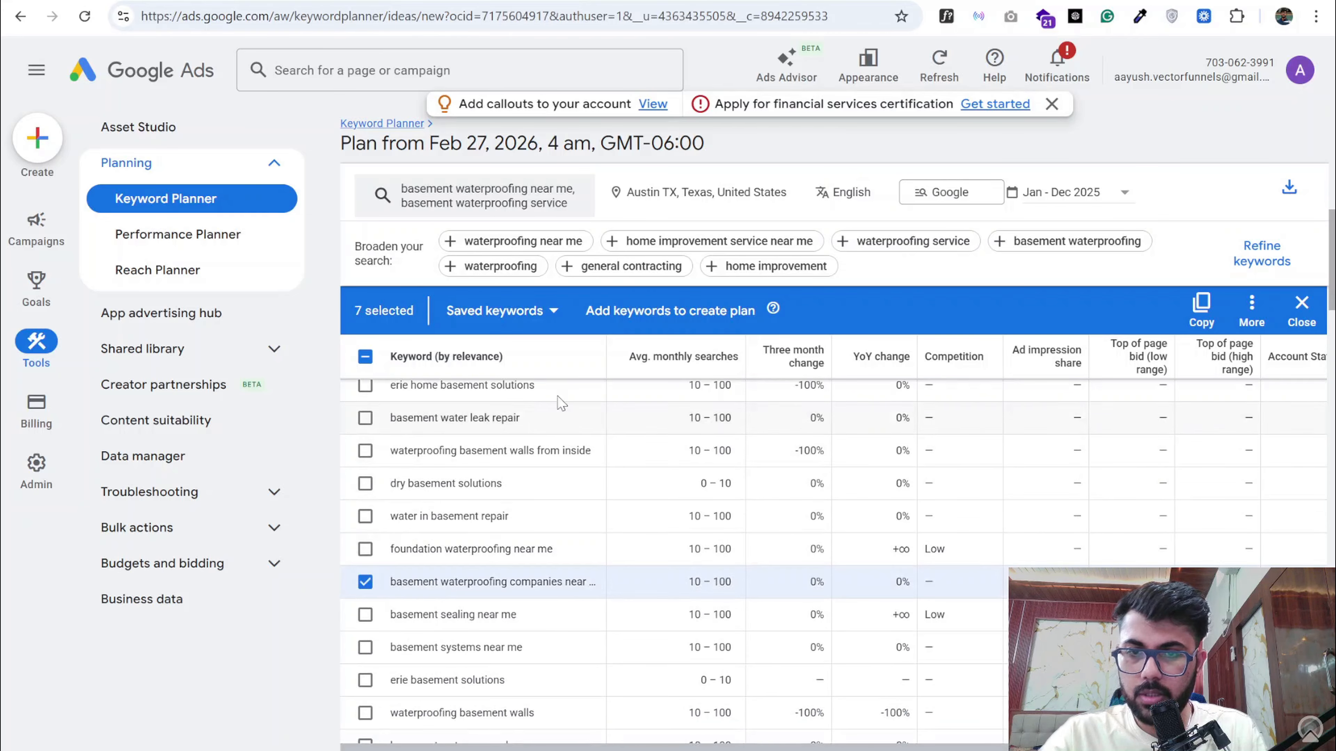
drag(606, 355, 678, 355)
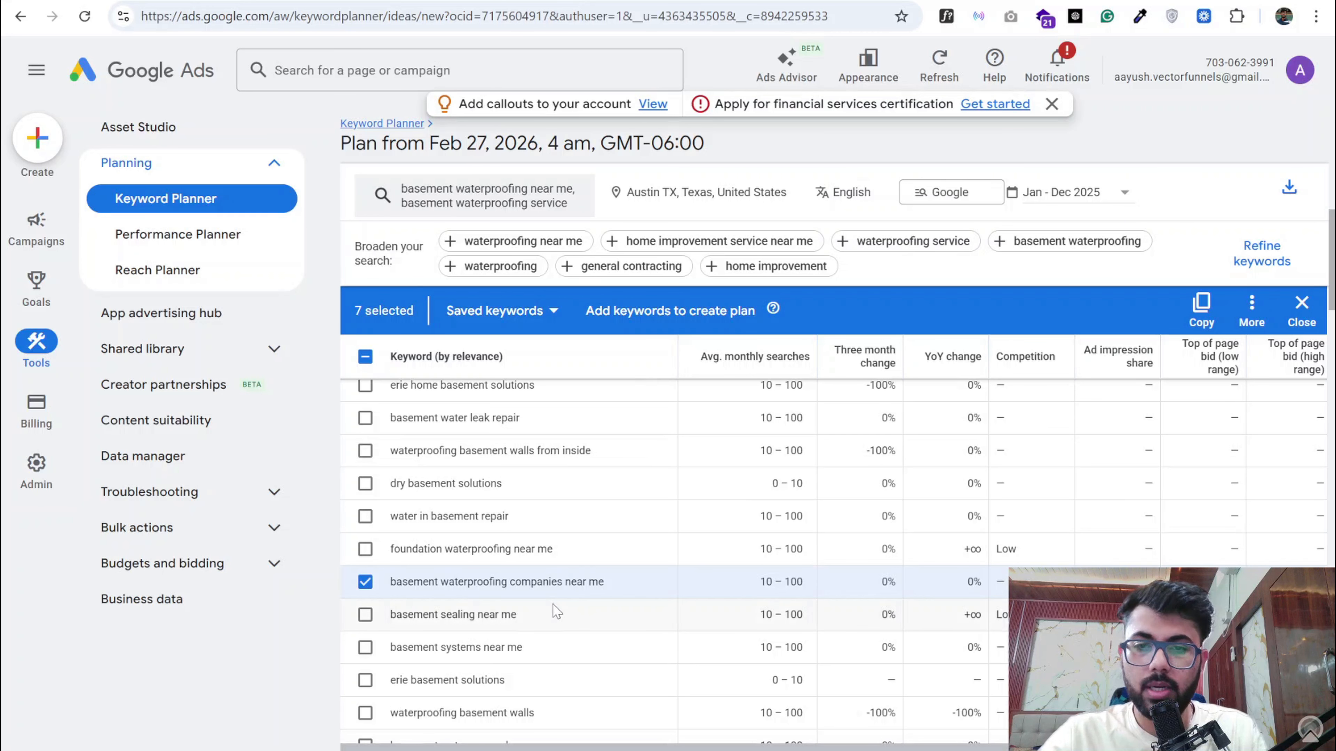
- Copy the selected keywords from Keyword Planner and replace the Ad Group 1 keyword list in the Google Docs document with them
scroll(464, 623, down, 1)
scroll(457, 622, down, 2)
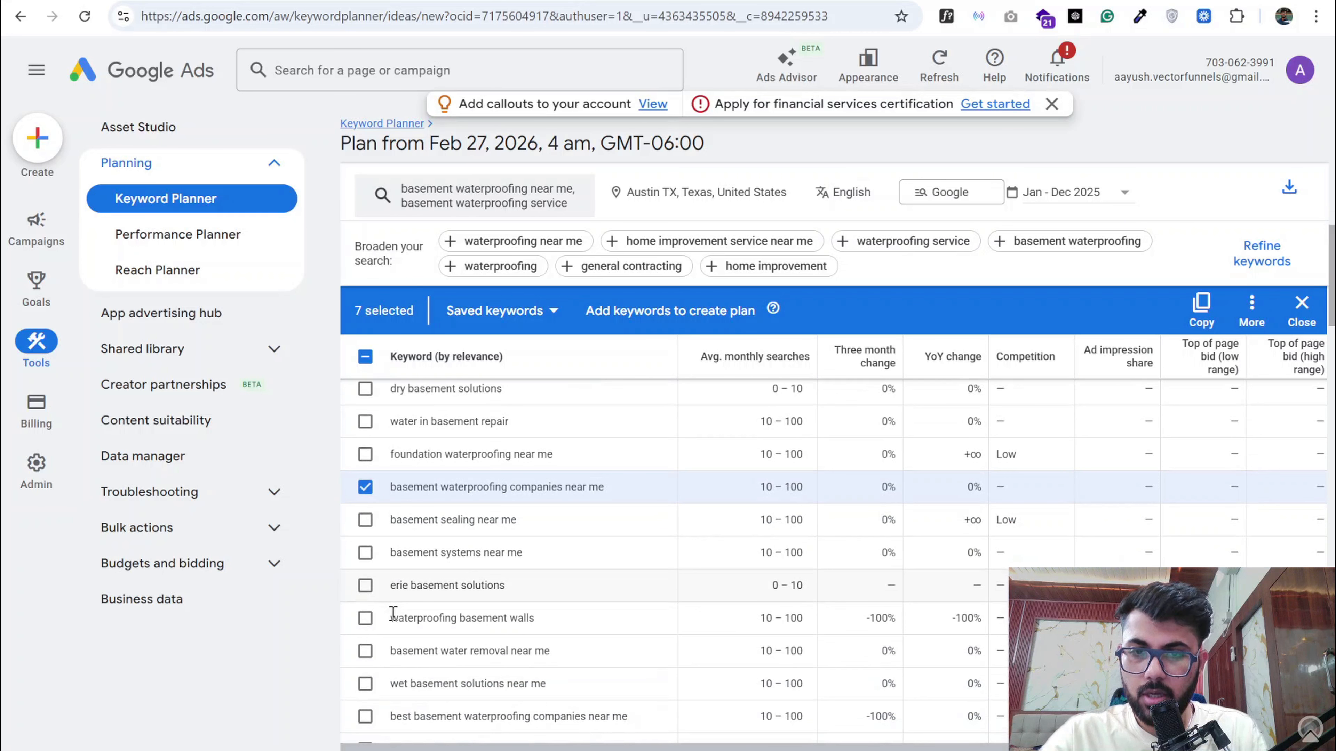
scroll(394, 622, down, 1)
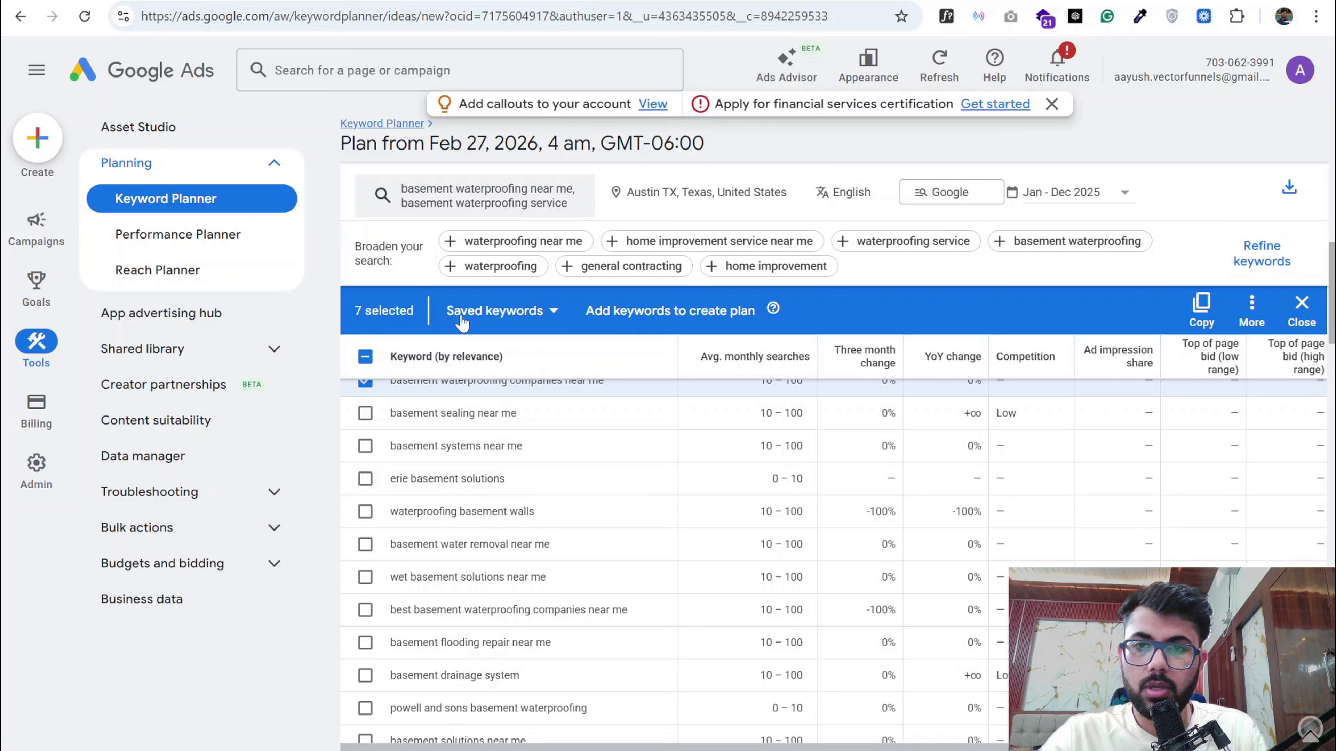
click(1201, 308)
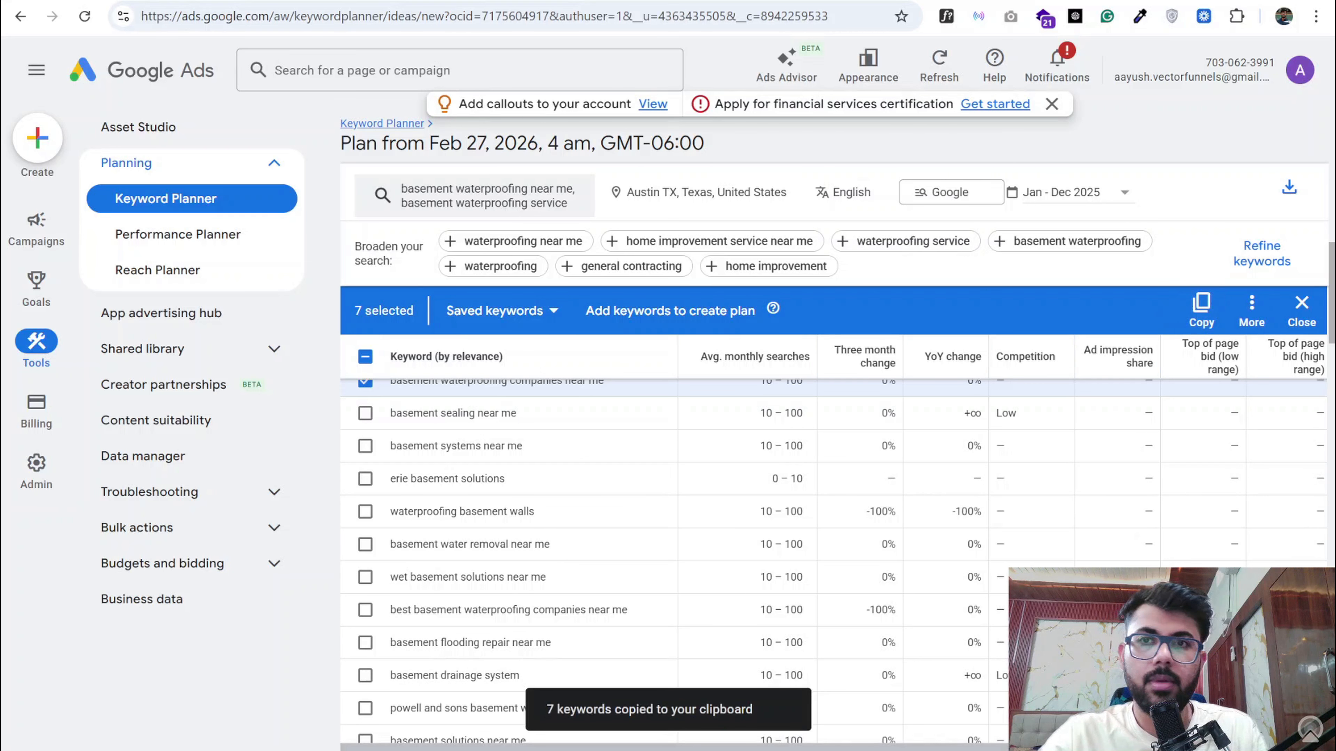
key(ctrl+Tab)
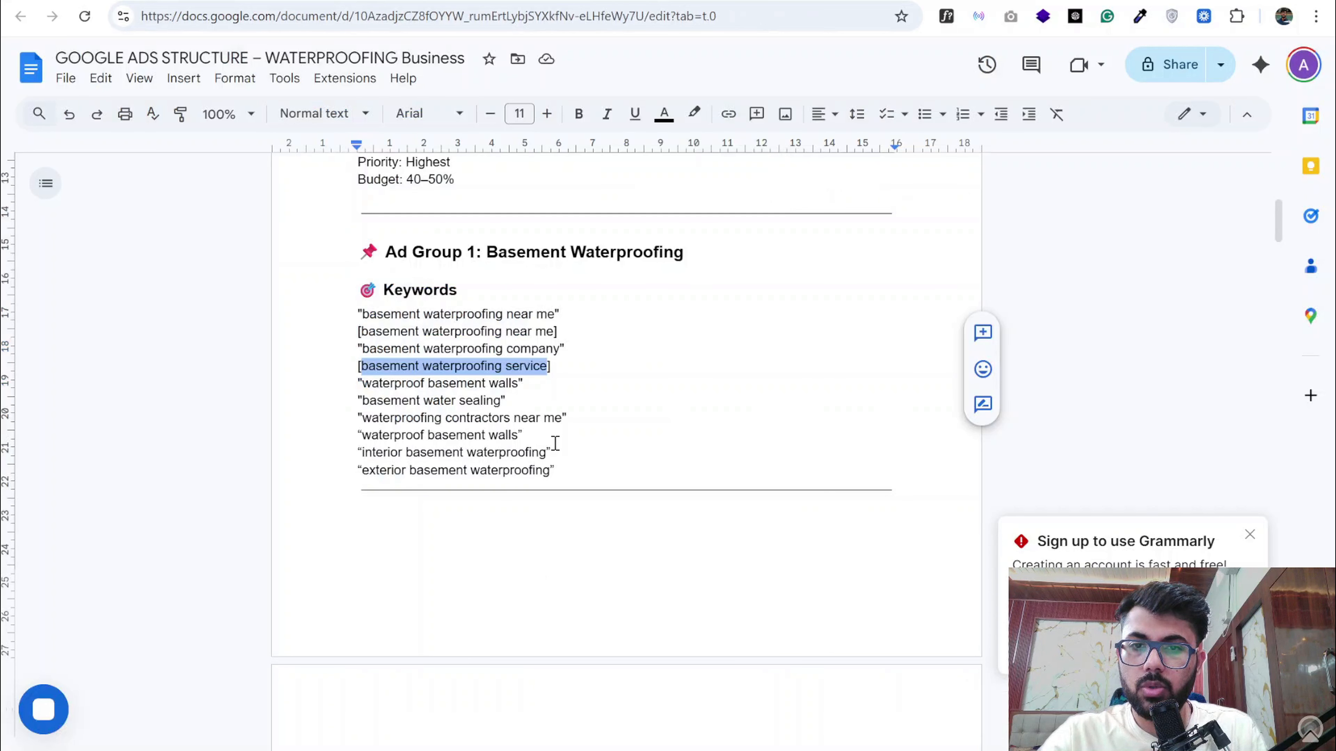
drag(558, 470, 364, 316)
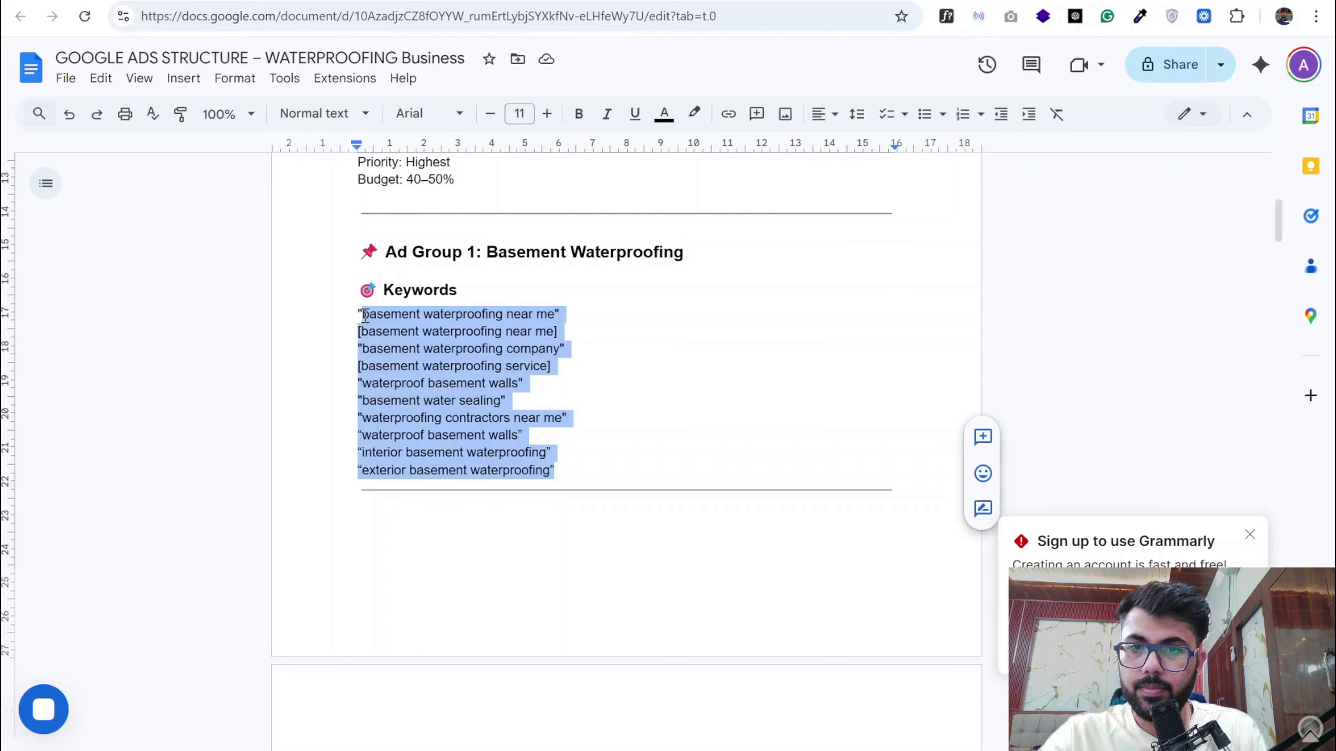
key(ctrl+v)
- Review the Ad Group 1 keywords, headlines and descriptions in the document, continuing to the Ad Group 2: Foundation Repair section
scroll(461, 429, down, 1)
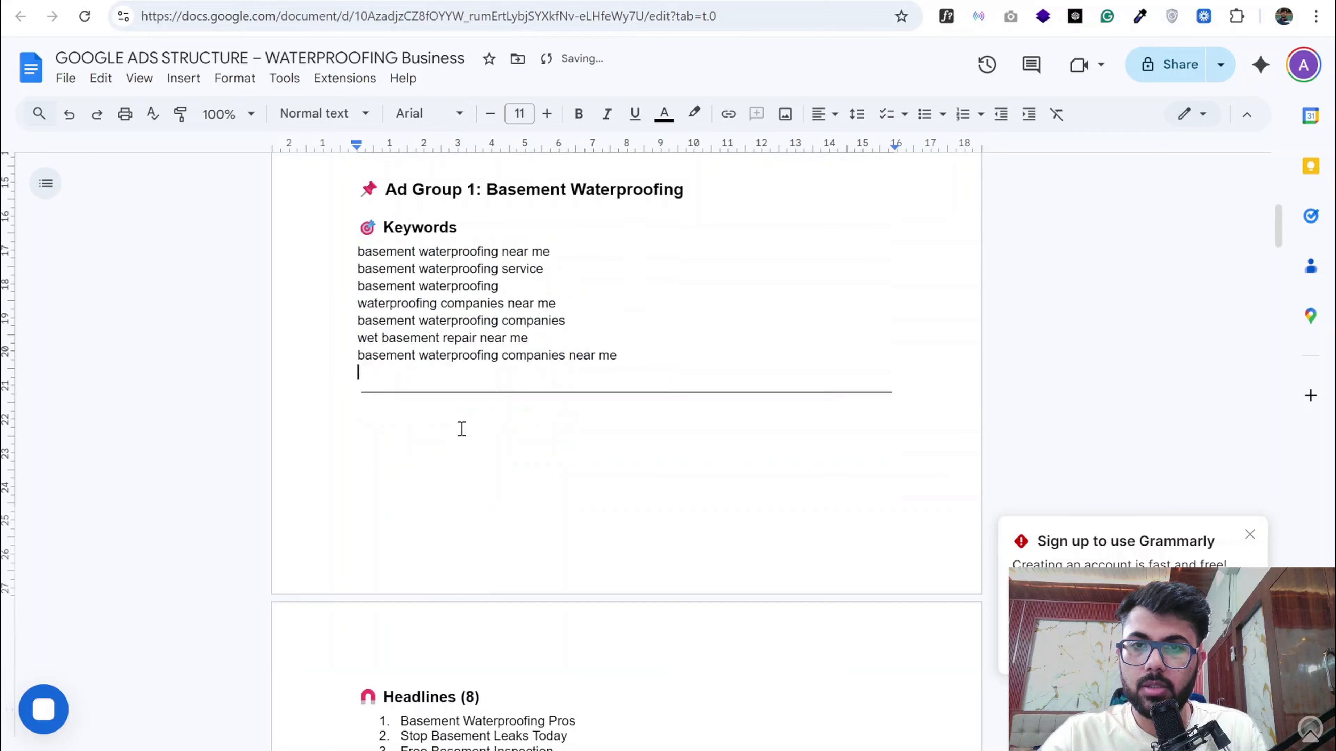
scroll(461, 429, down, 3)
scroll(461, 429, up, 3)
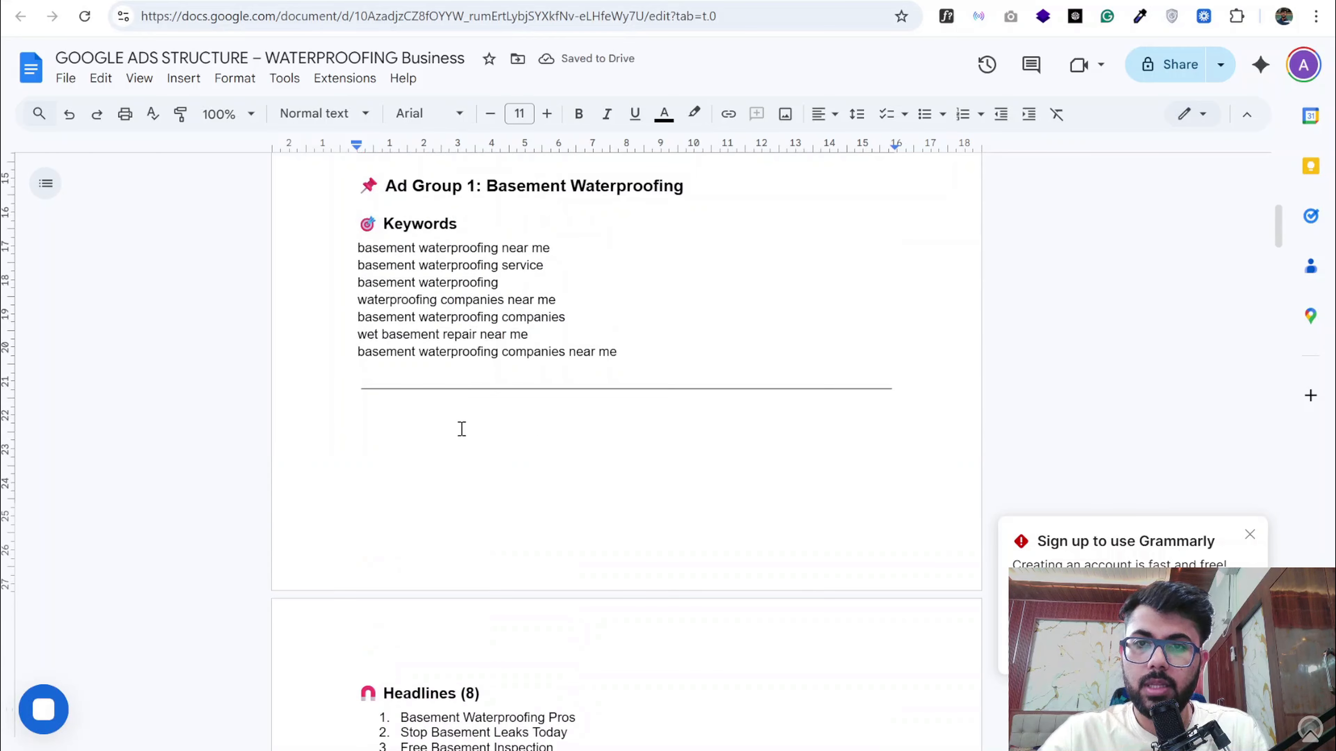
scroll(462, 429, down, 6)
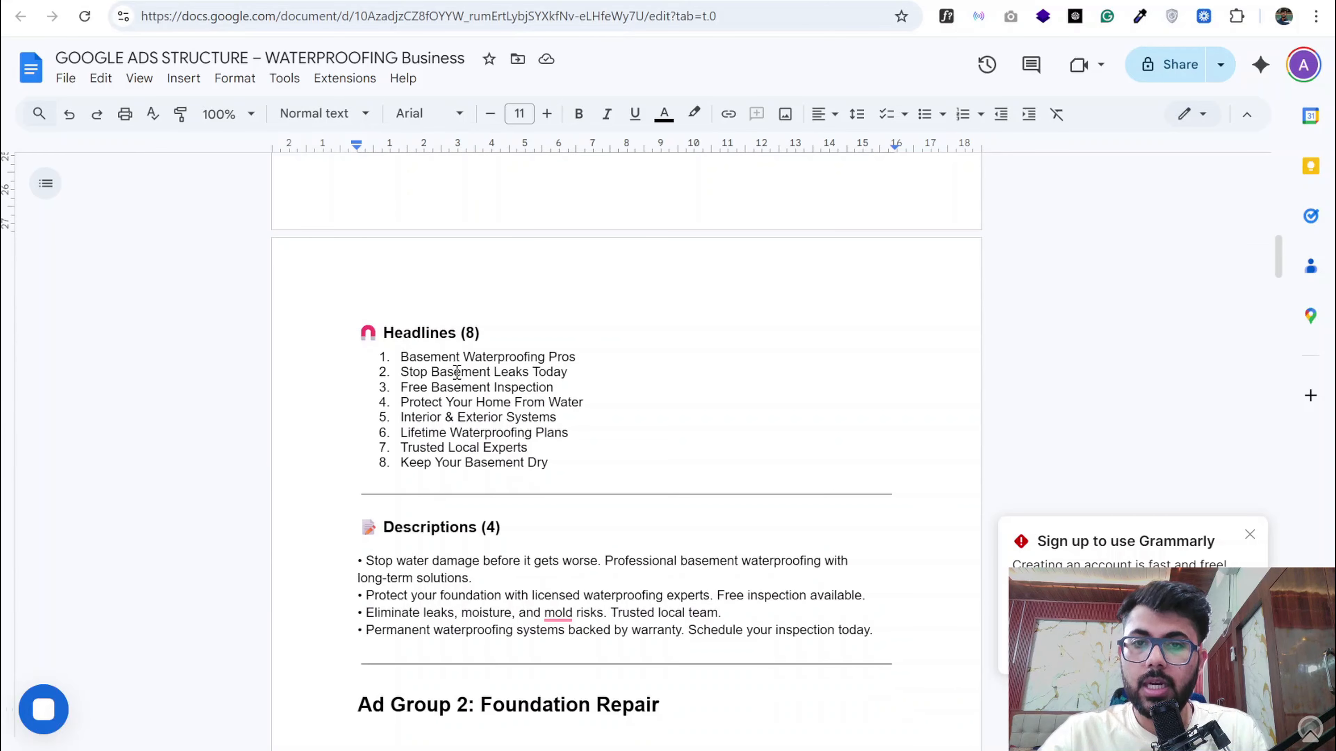
scroll(457, 371, down, 1)
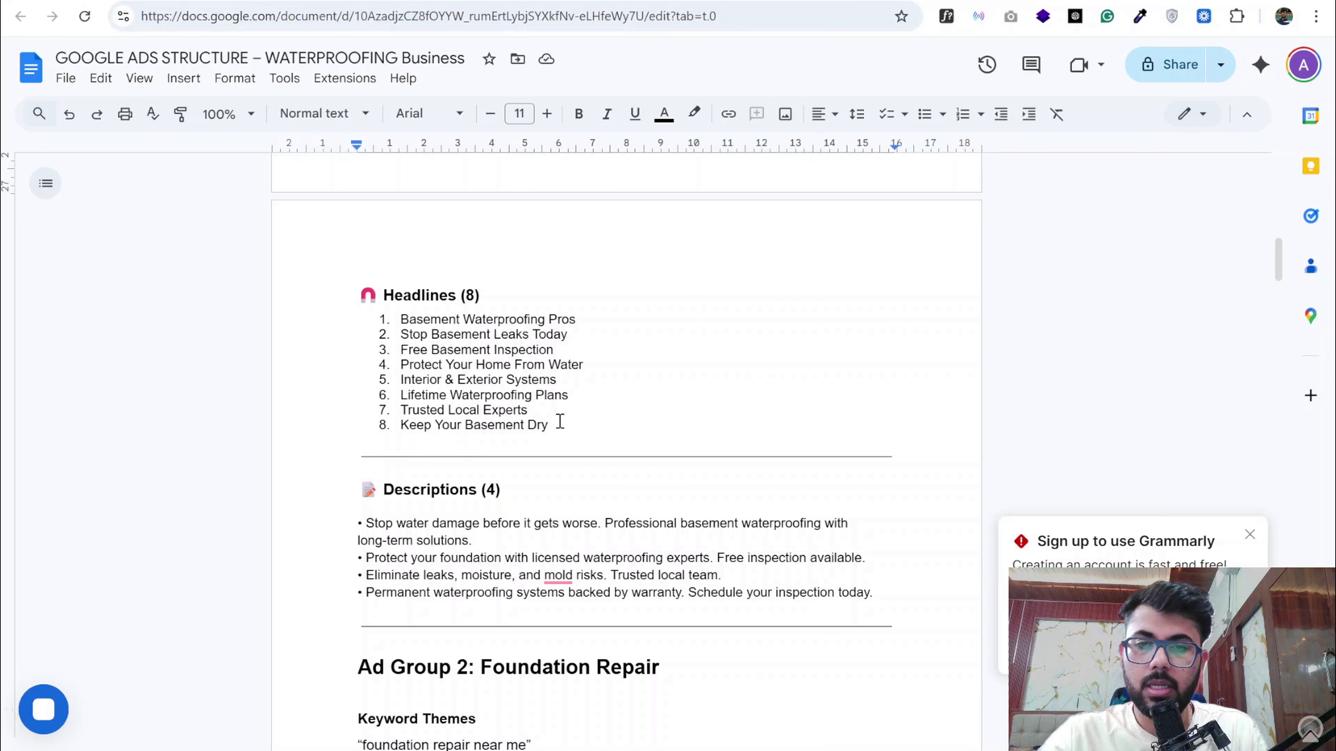
scroll(560, 421, down, 2)
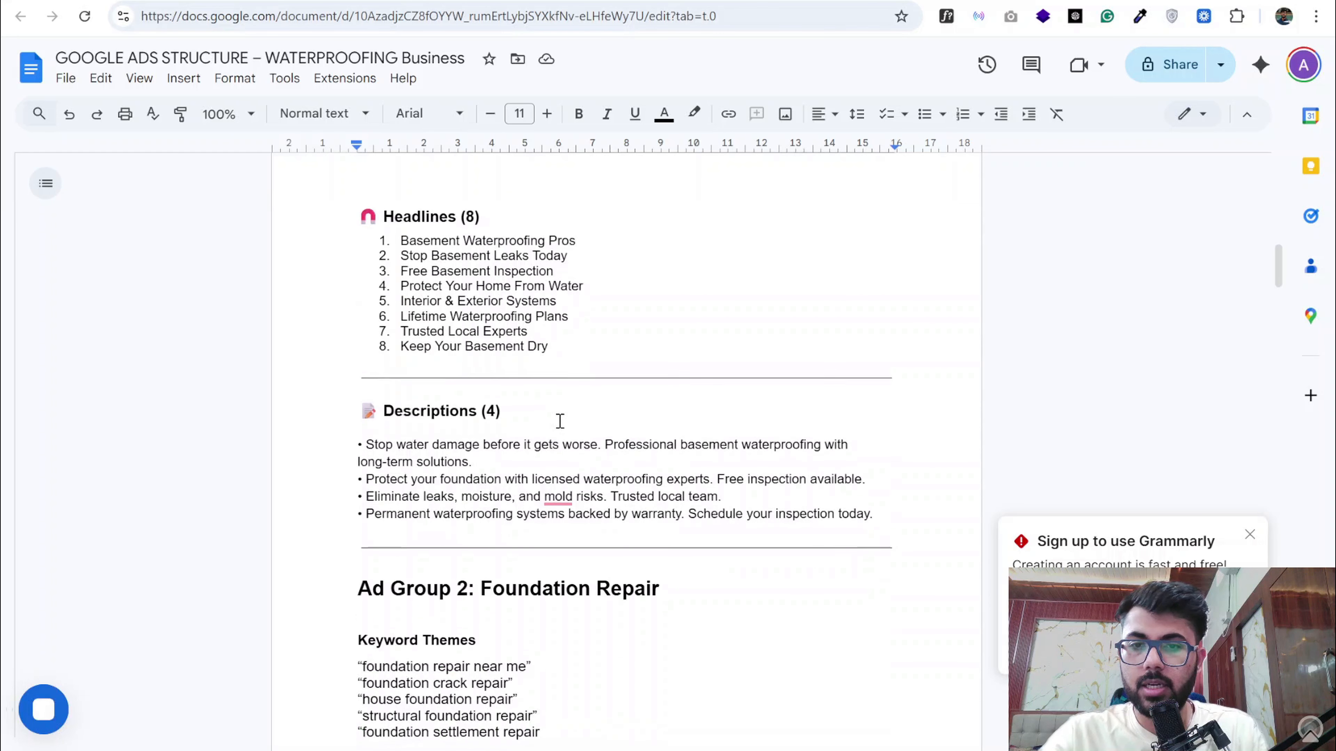
triple_click(489, 455)
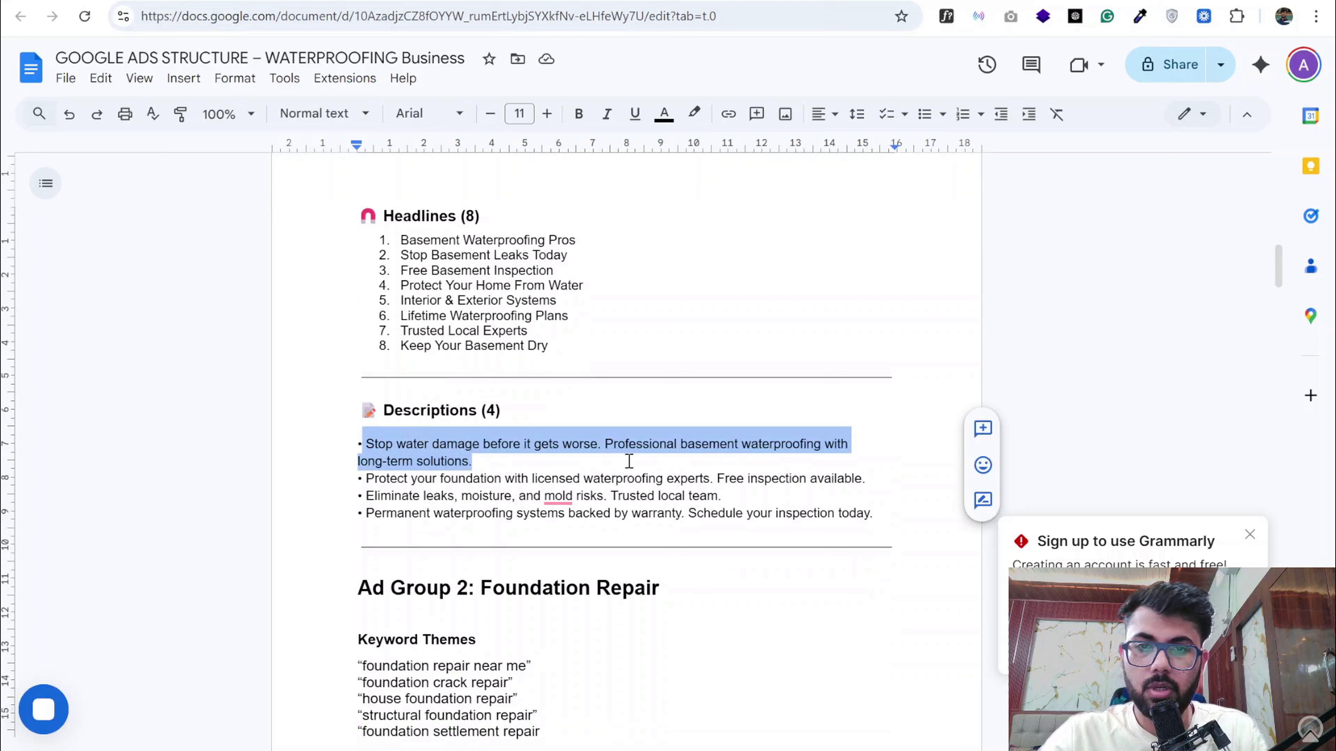
scroll(629, 461, down, 1)
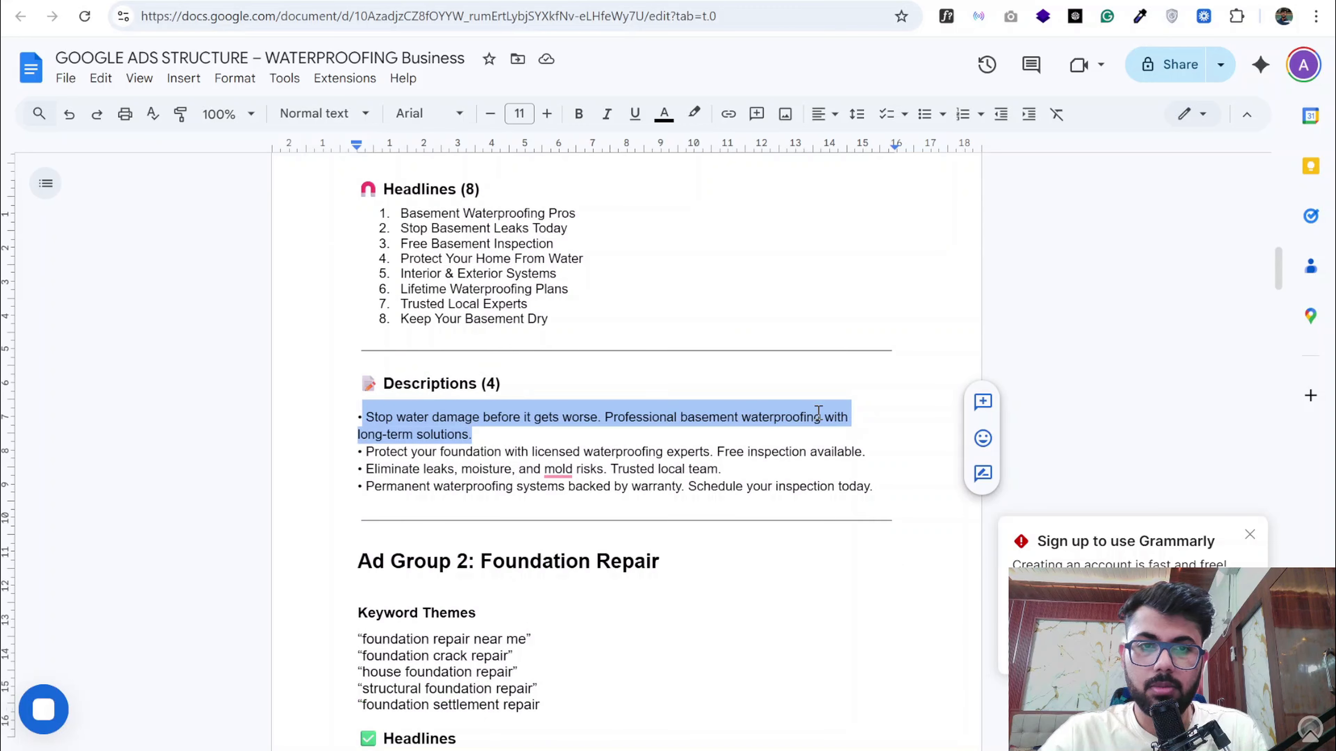
scroll(430, 441, down, 2)
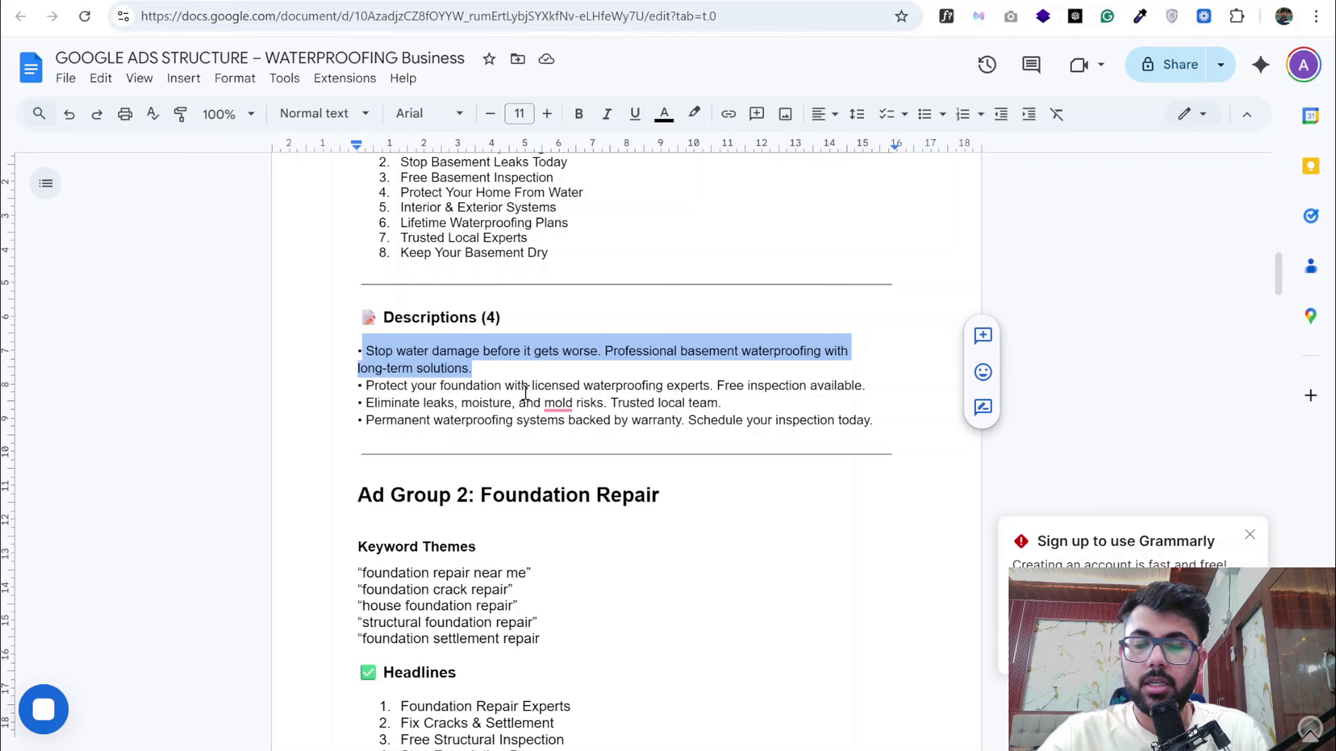
scroll(525, 393, down, 3)
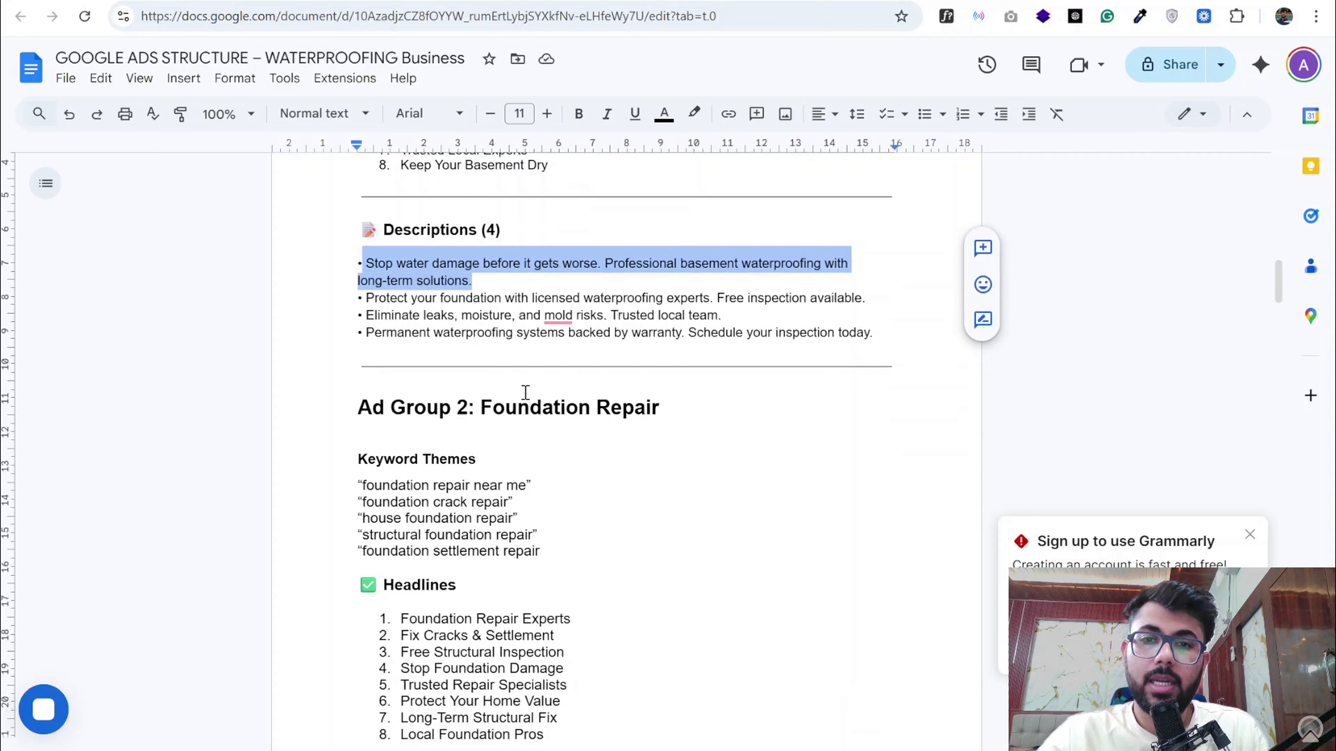
scroll(525, 393, down, 2)
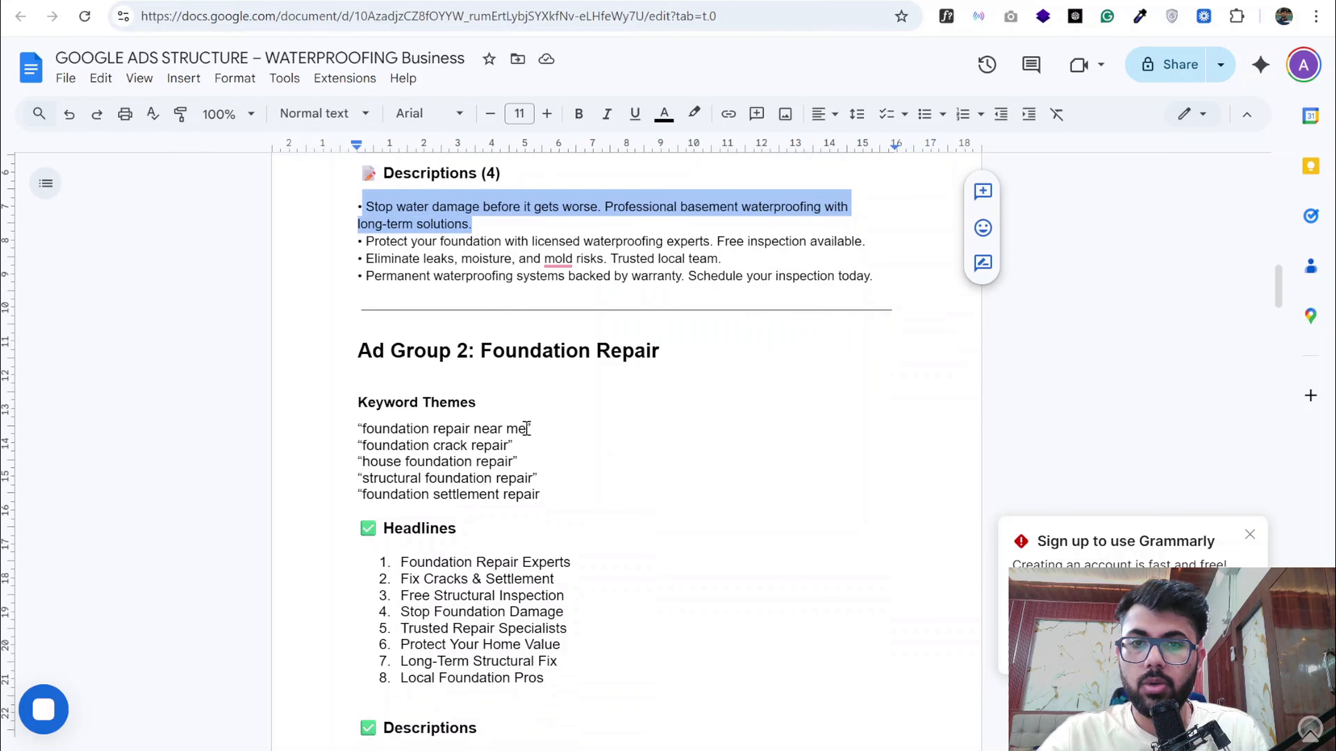
- Copy "foundation repair near me" from the Ad Group 2 keyword themes and make it the only seed keyword in Google Ads Keyword Planner
drag(527, 429, 367, 434)
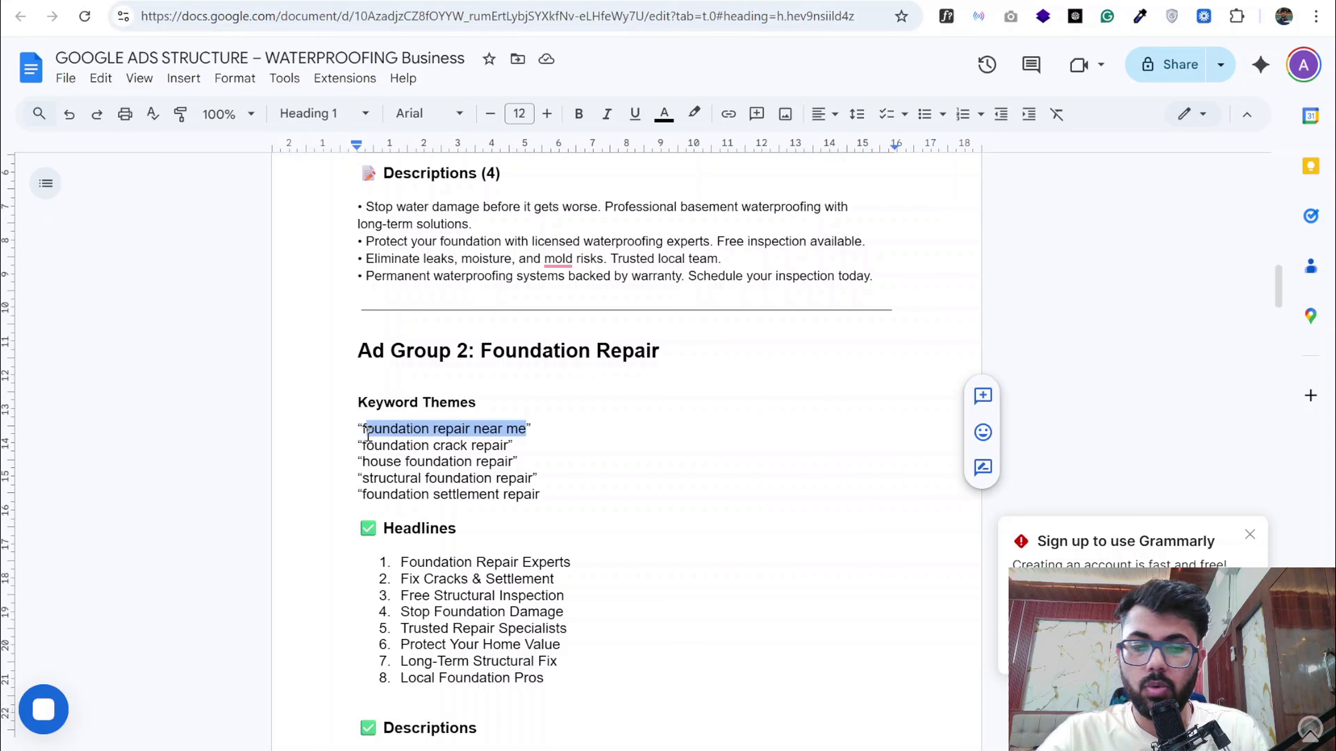
click(368, 1)
click(521, 208)
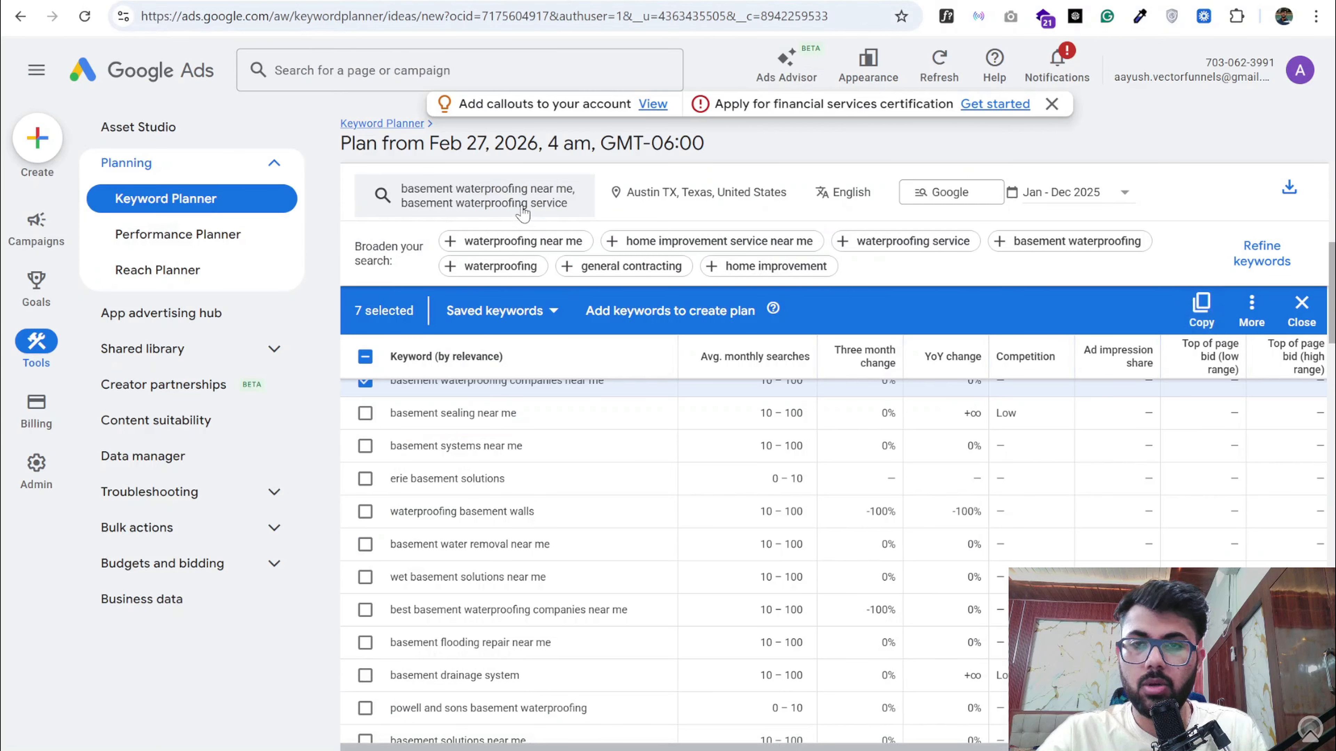
key(BackSpace)
key(BackSpace)
key(ctrl+v)
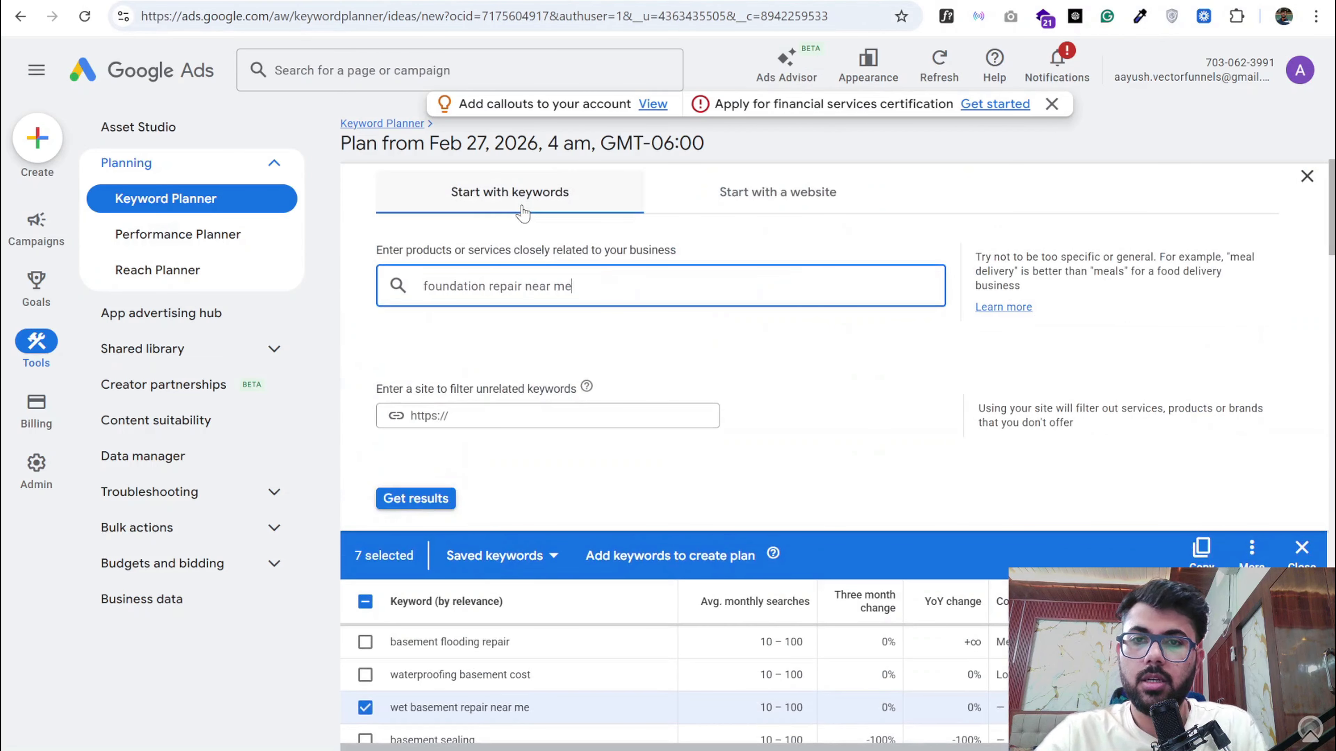
key(Return)
- Copy "foundation crack repair" from the Google Docs list, add it as a second Keyword Planner seed without the quotation mark and get results
click(337, 1)
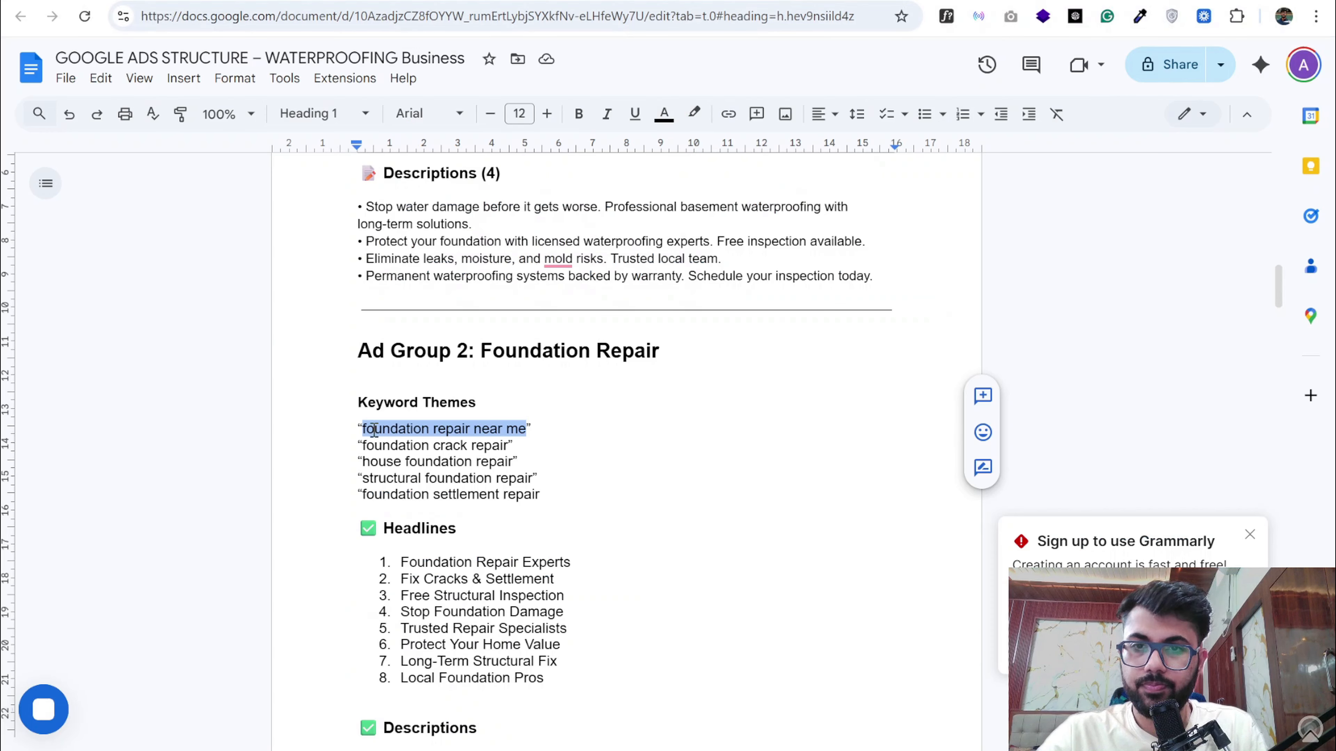
drag(511, 448, 362, 451)
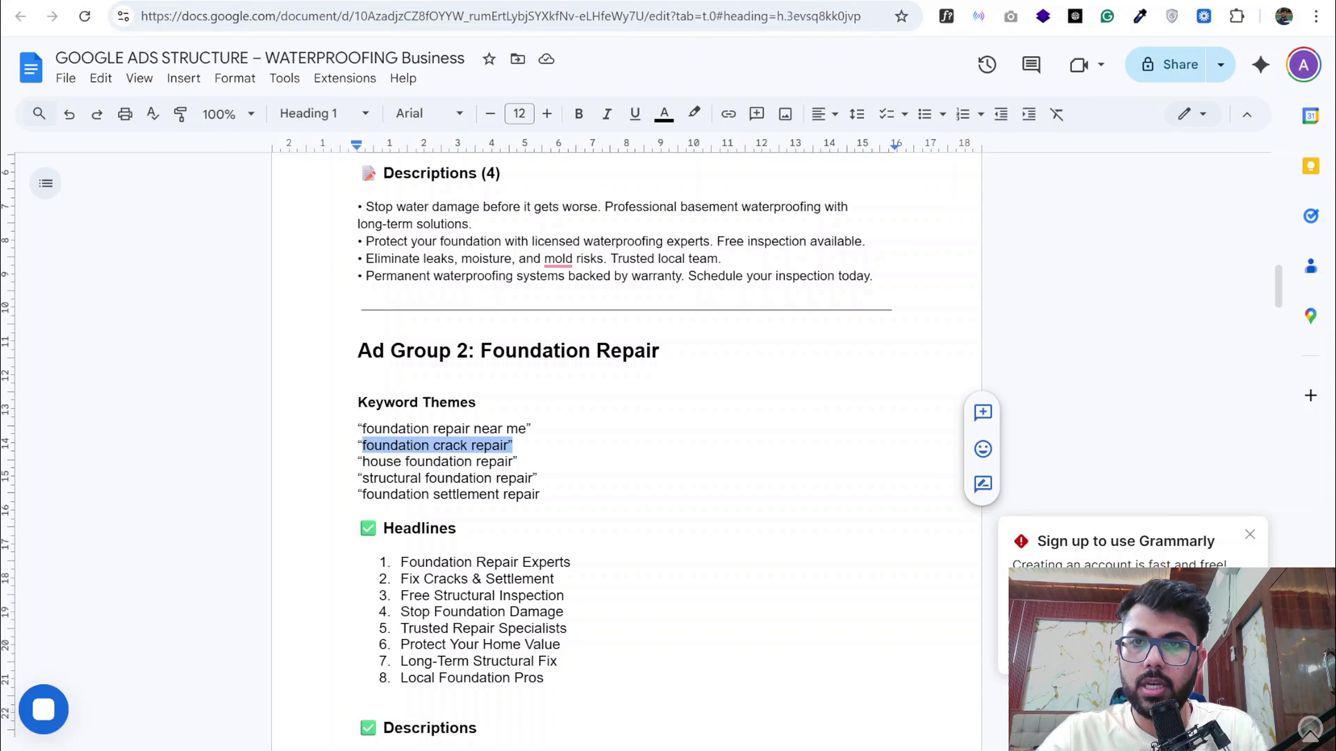
click(158, 1)
key(ctrl+v)
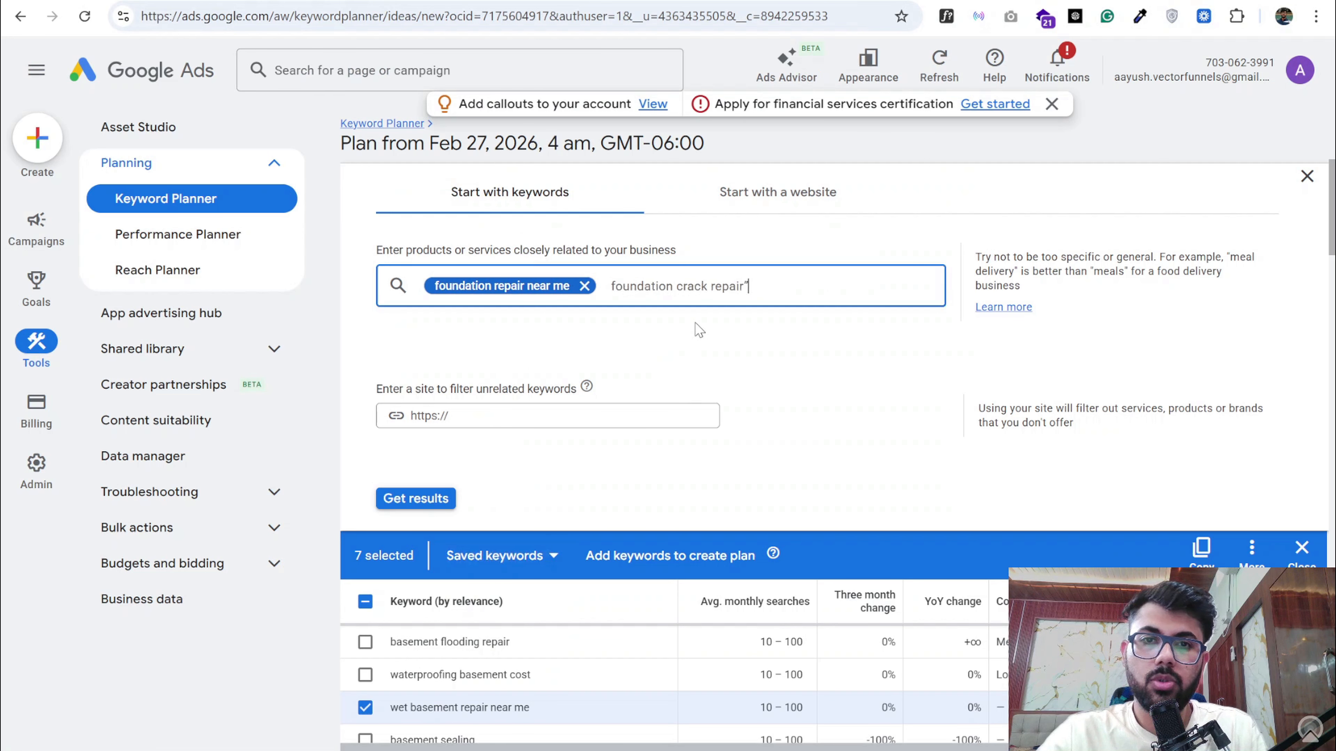
key(BackSpace)
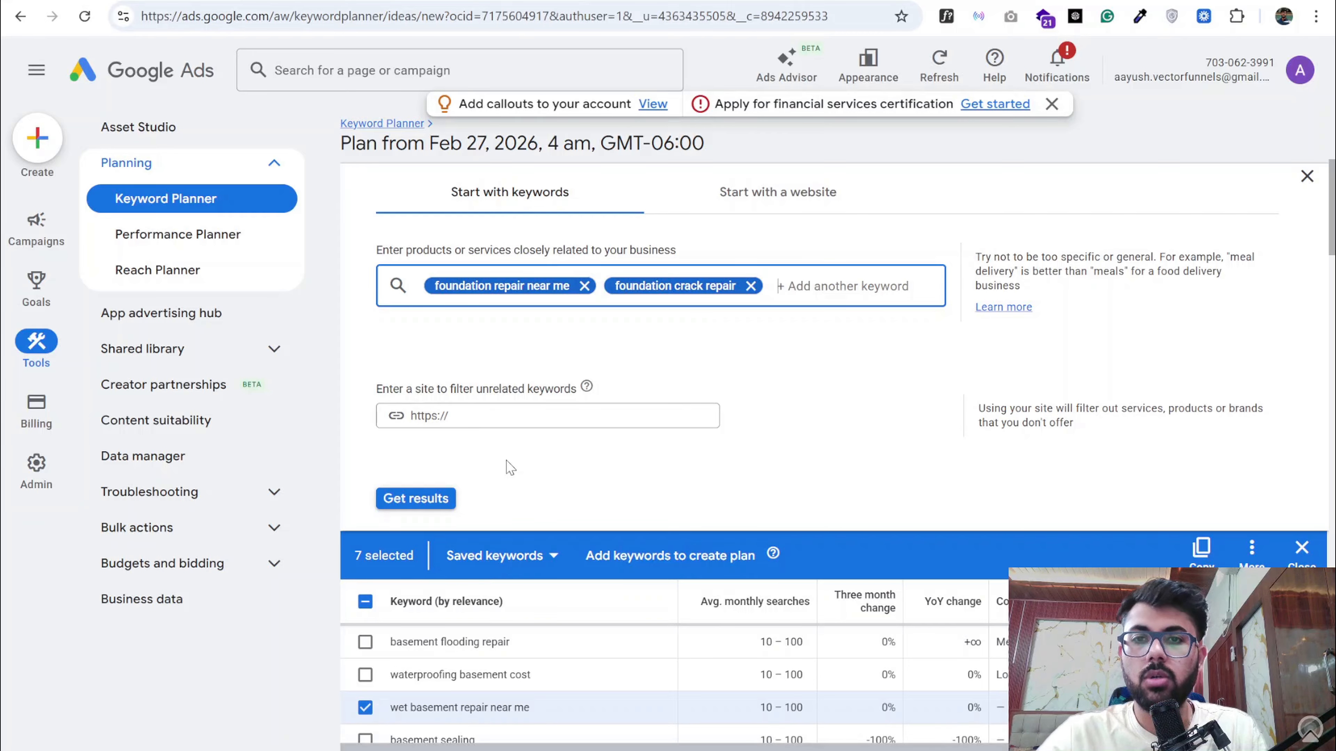
click(438, 497)
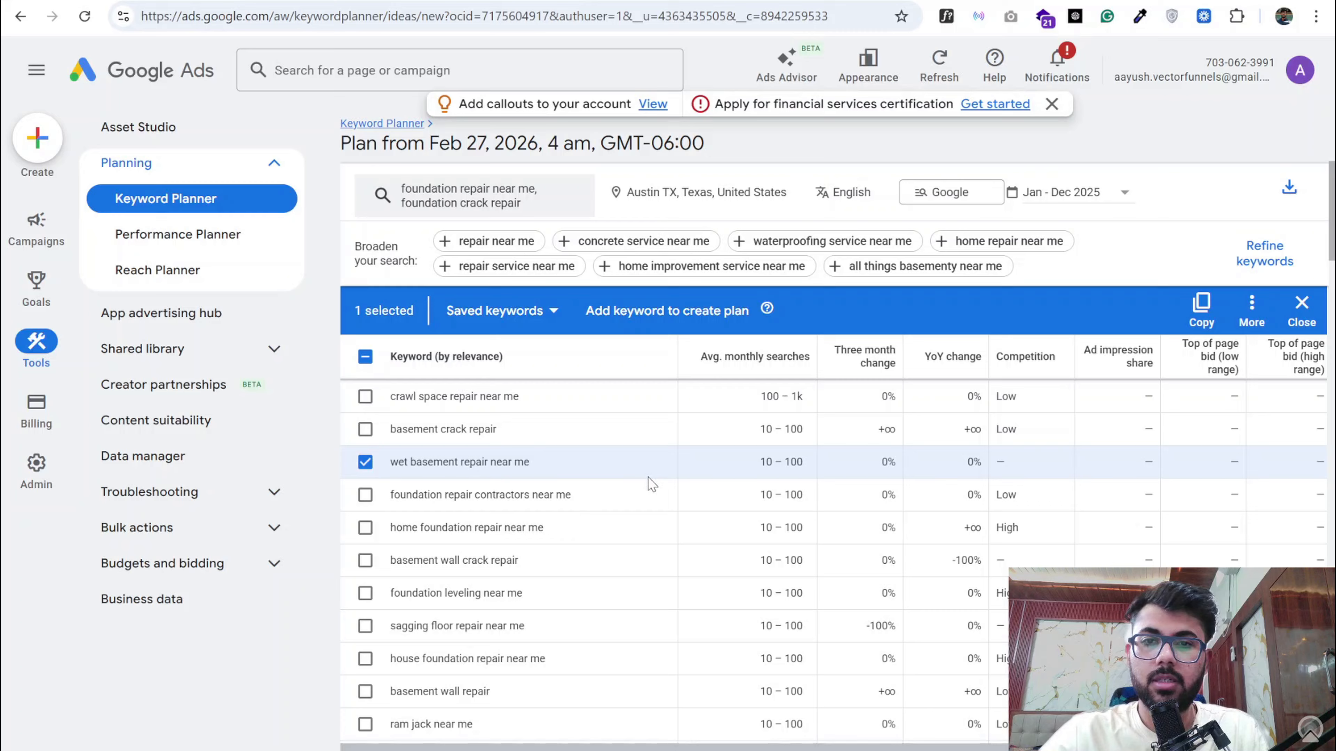
- Sort the foundation repair keyword results by average monthly searches in descending order
scroll(648, 477, up, 5)
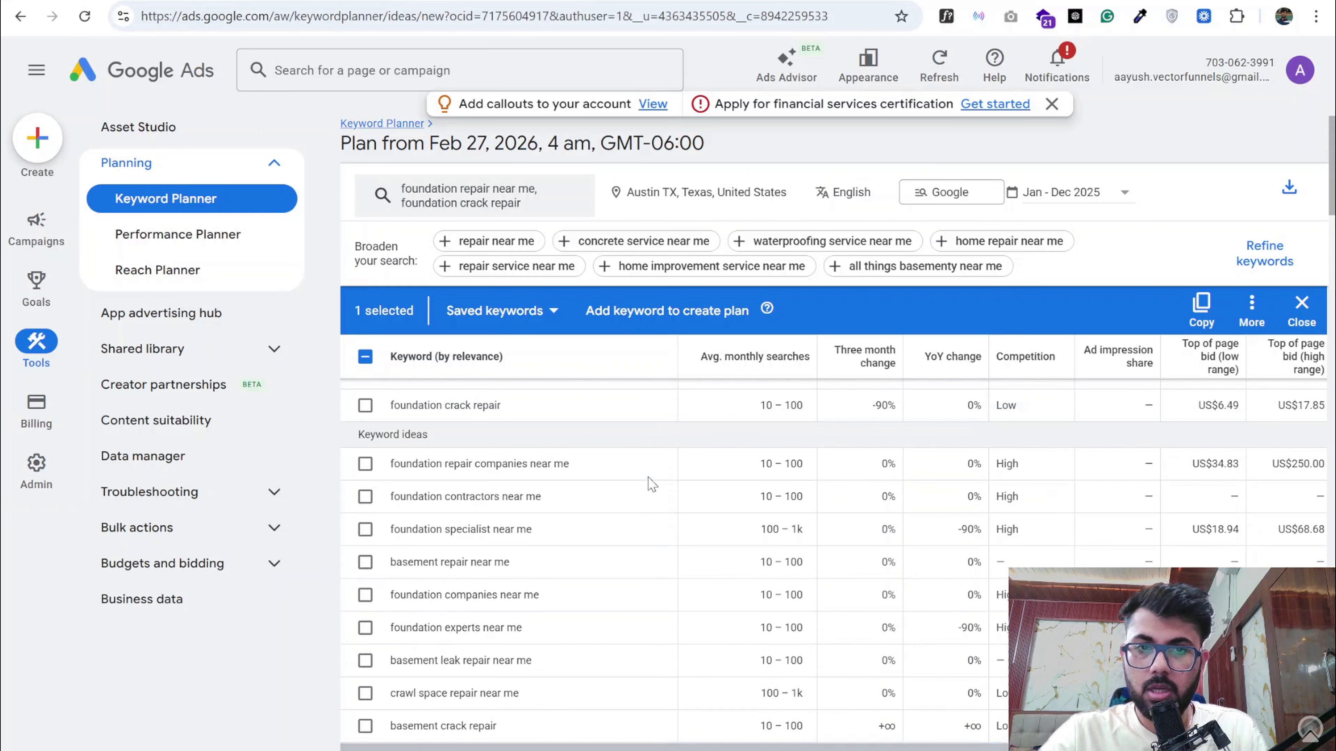
scroll(648, 477, up, 3)
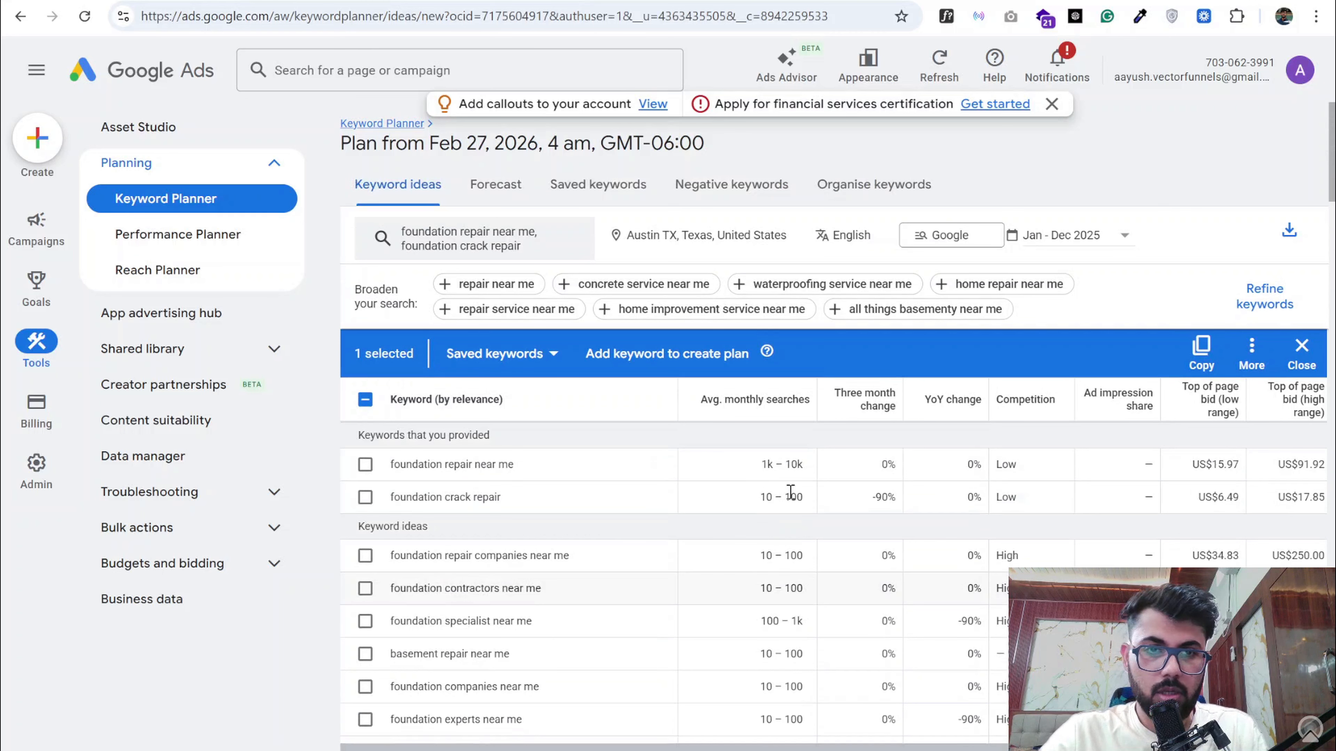
click(763, 395)
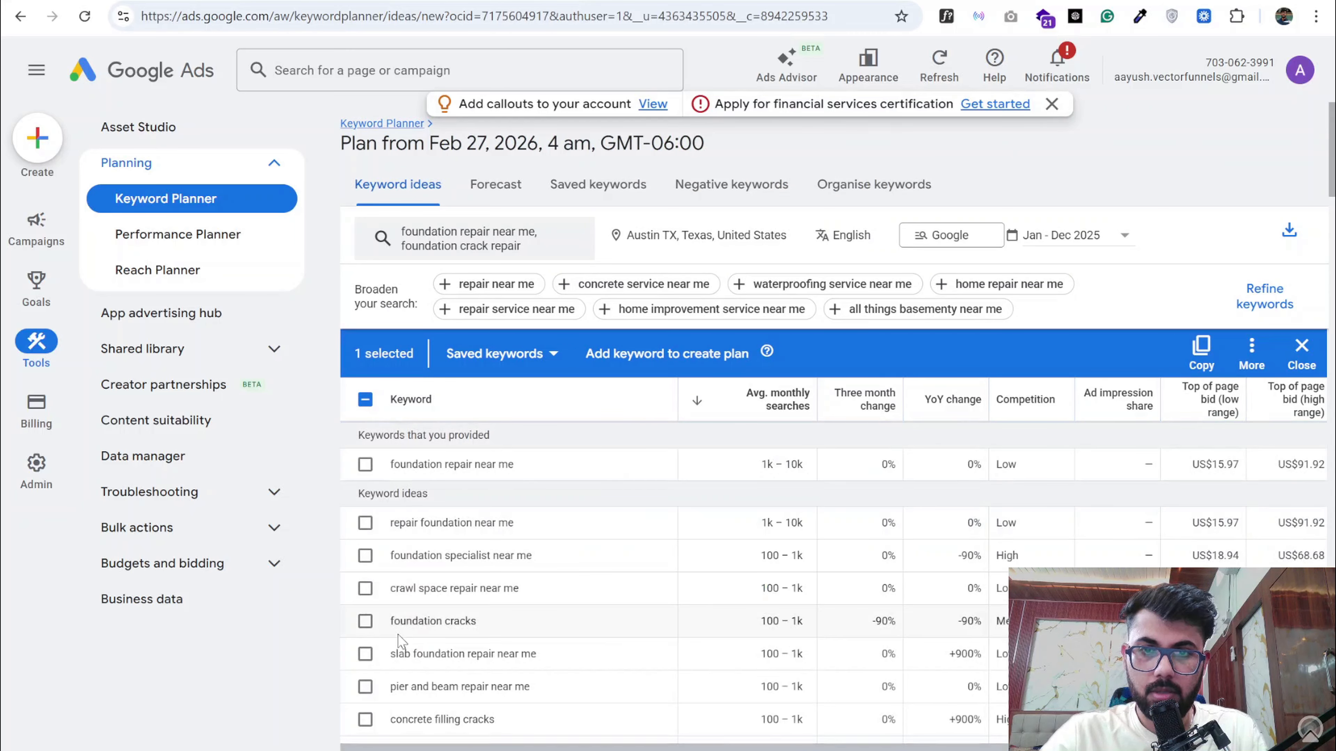
- Add "foundation repair near me", "repair foundation near me", "foundation specialist near me" and "slab foundation repair near me" to the keyword selection
click(365, 464)
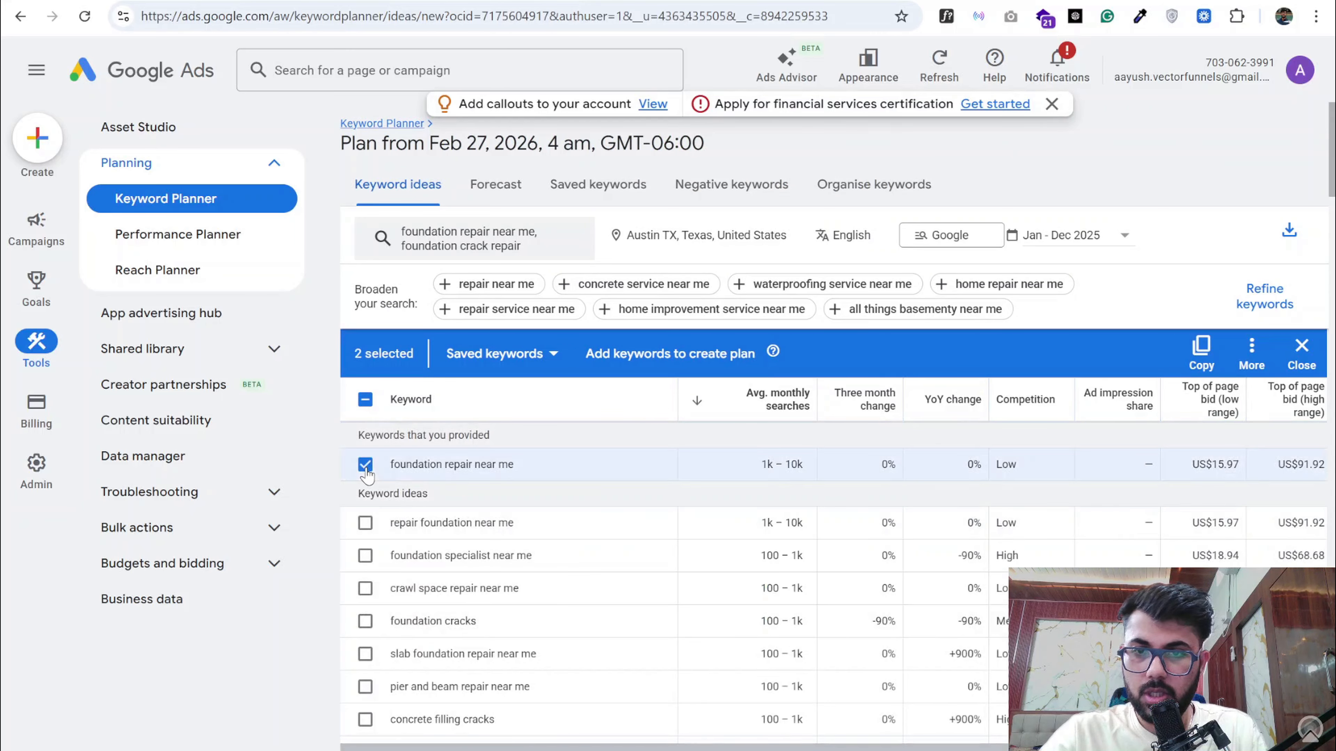
click(366, 524)
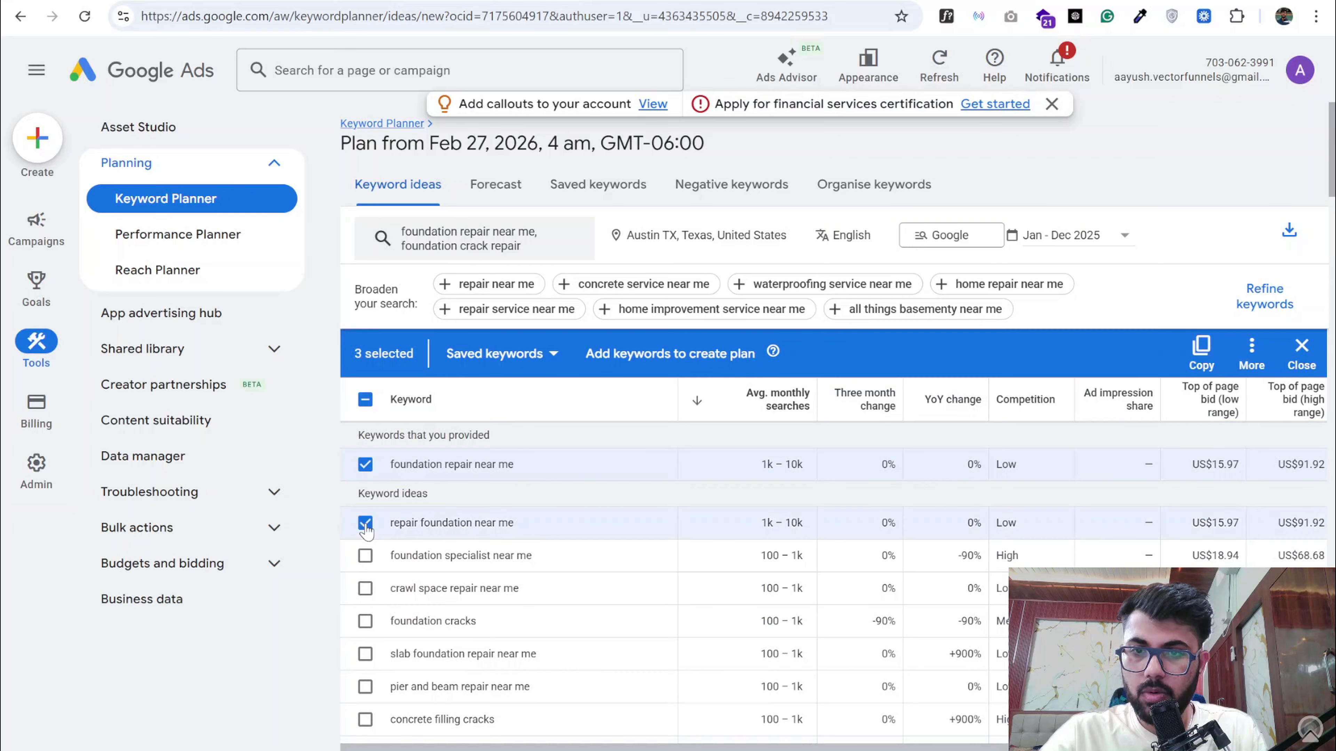
click(365, 556)
scroll(368, 562, down, 1)
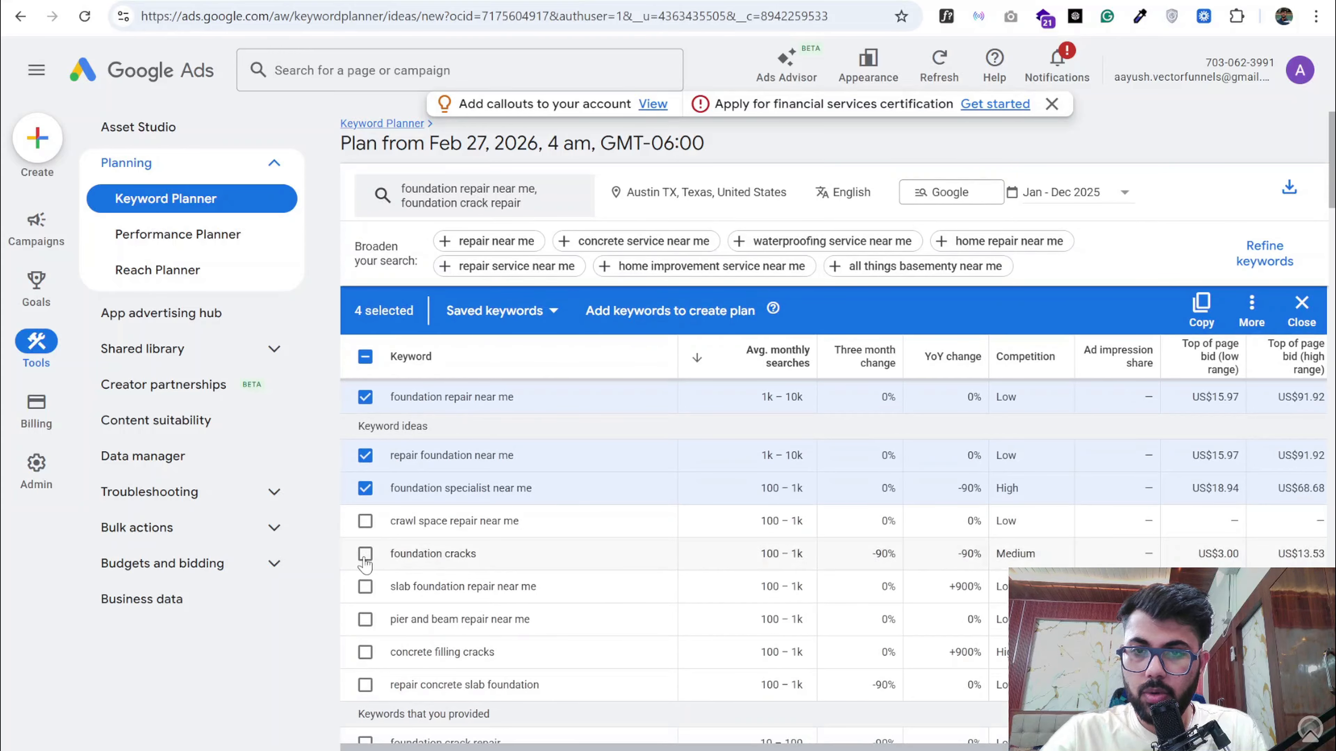
scroll(363, 567, down, 1)
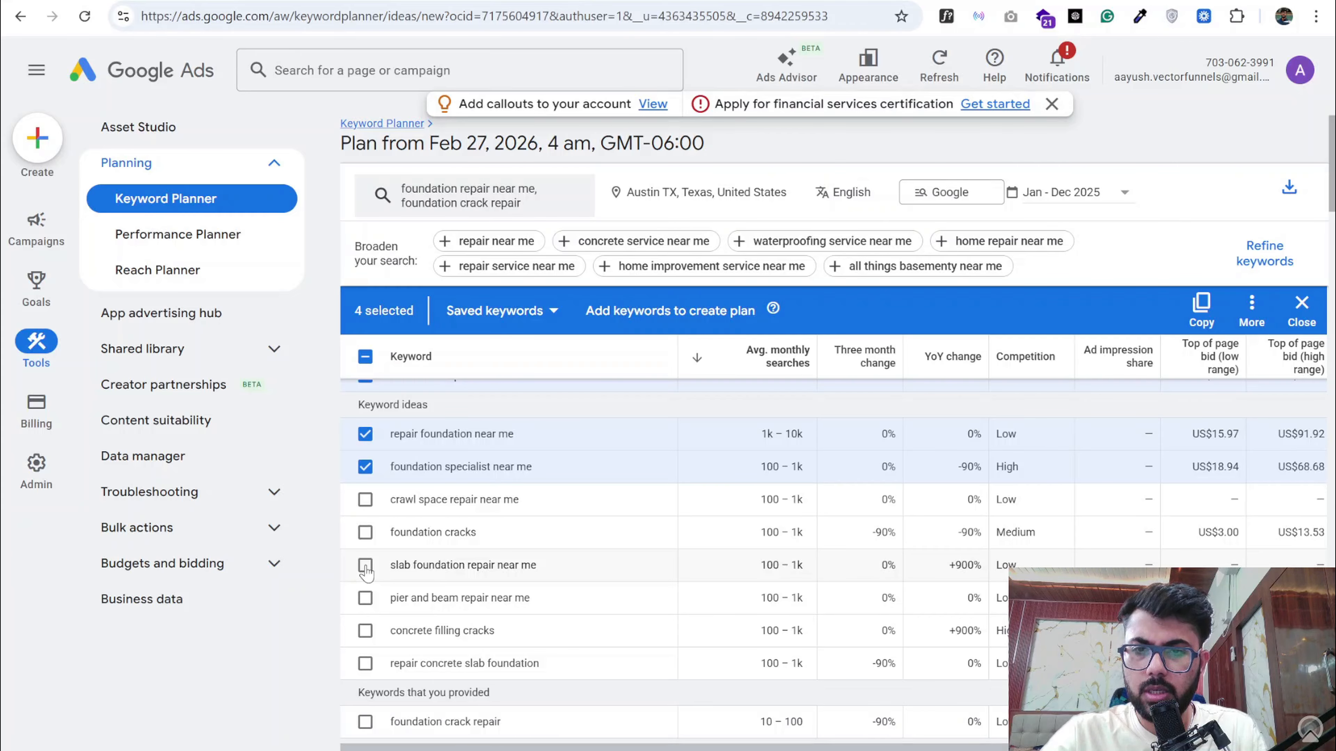
click(365, 566)
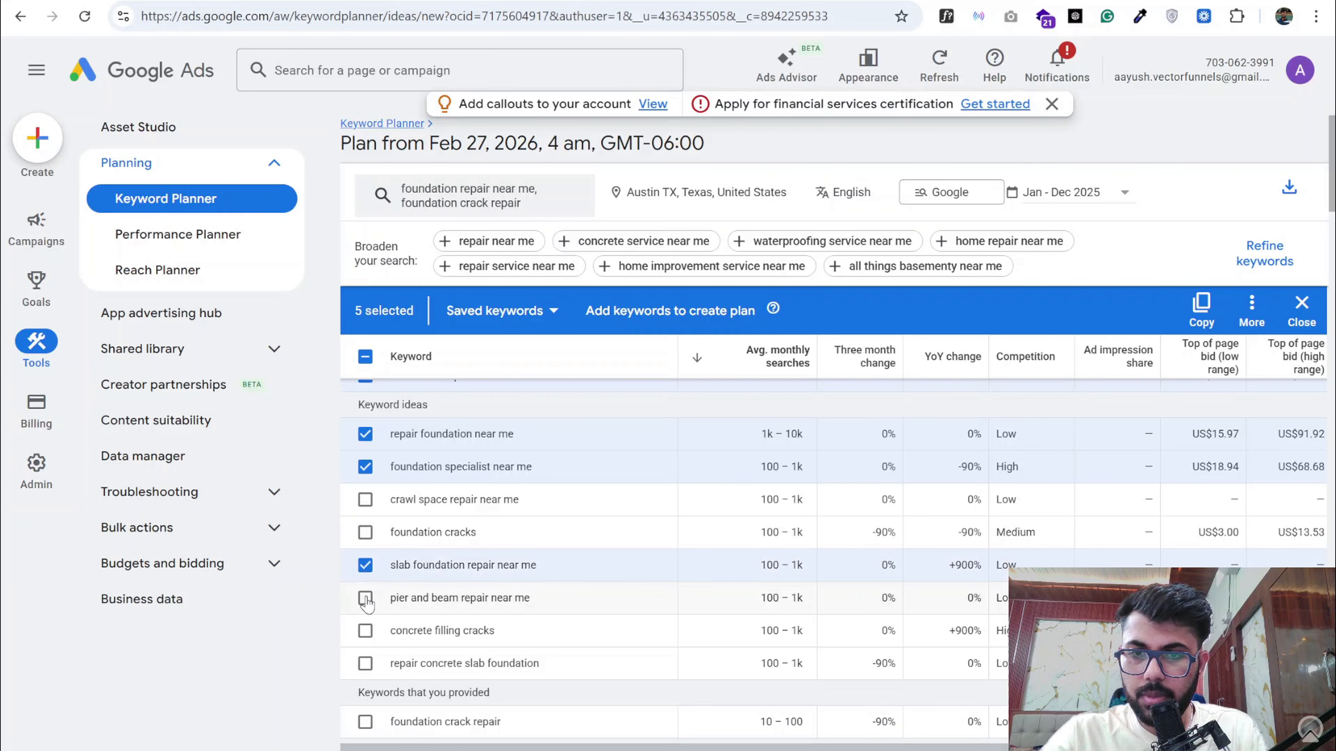
- Add "foundation crack repair", "foundation repair companies near me", "foundation contractors near me" and "basement repair near me" to the keyword selection
scroll(368, 598, down, 1)
scroll(368, 586, down, 1)
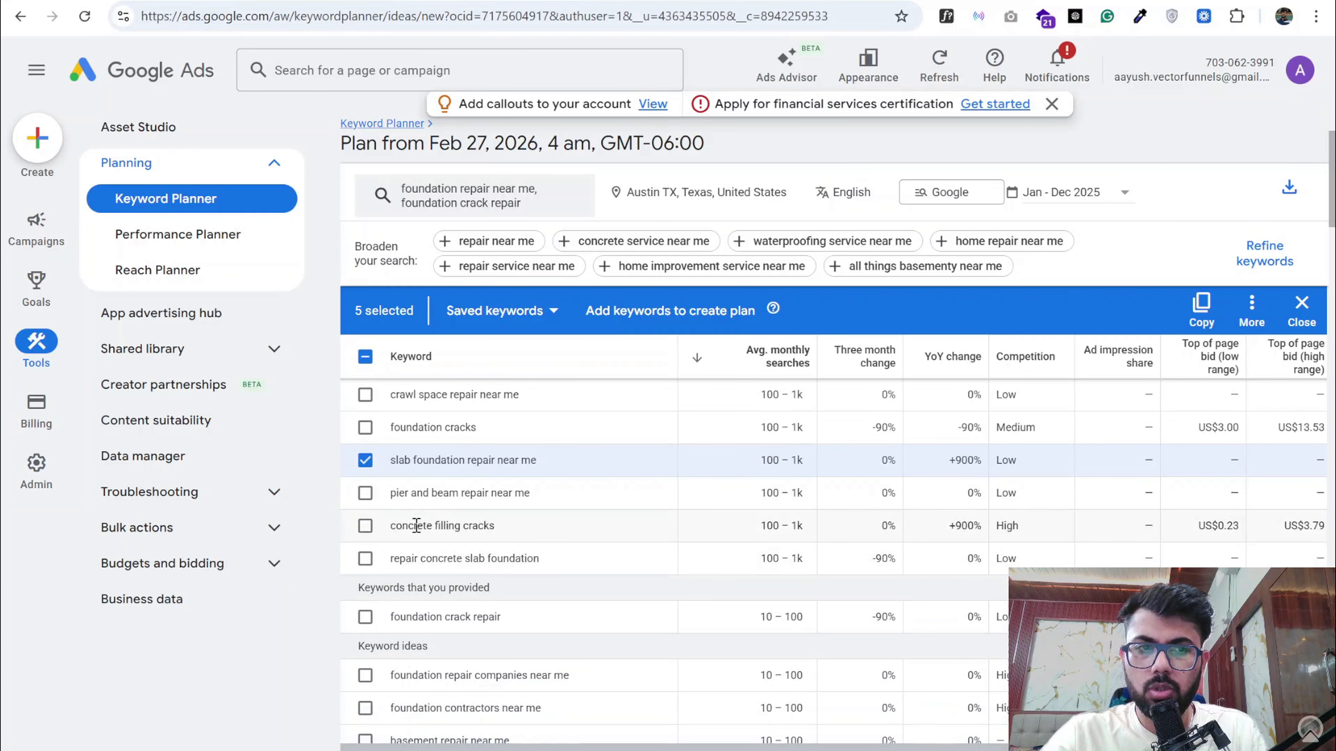
scroll(416, 526, down, 2)
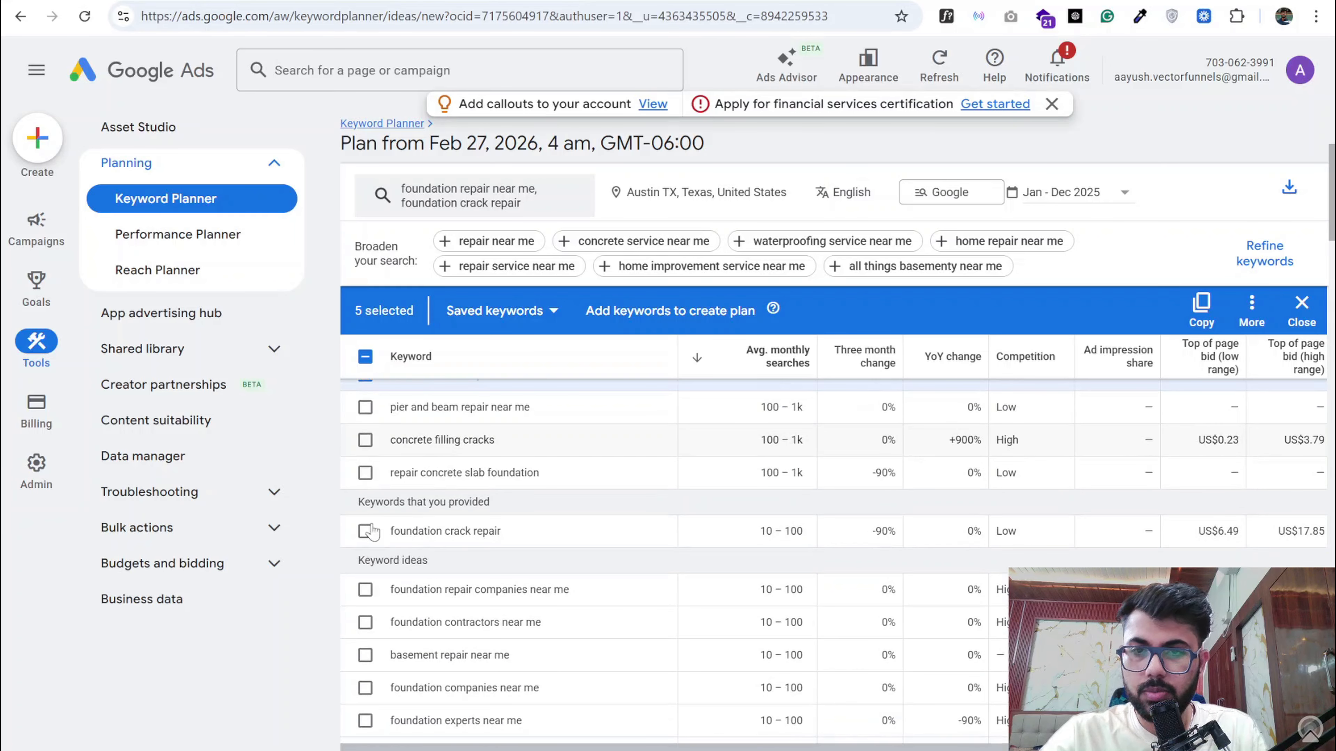
click(365, 531)
click(365, 589)
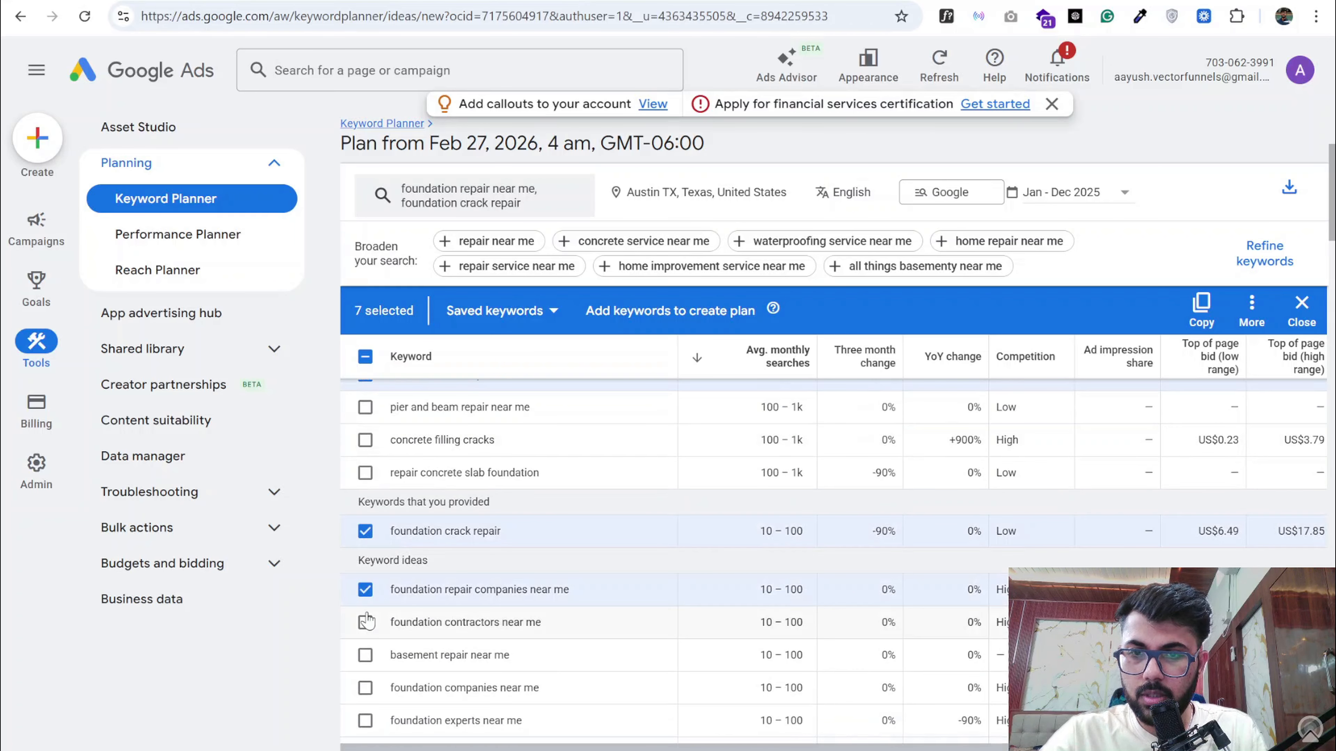
click(365, 622)
scroll(367, 629, down, 2)
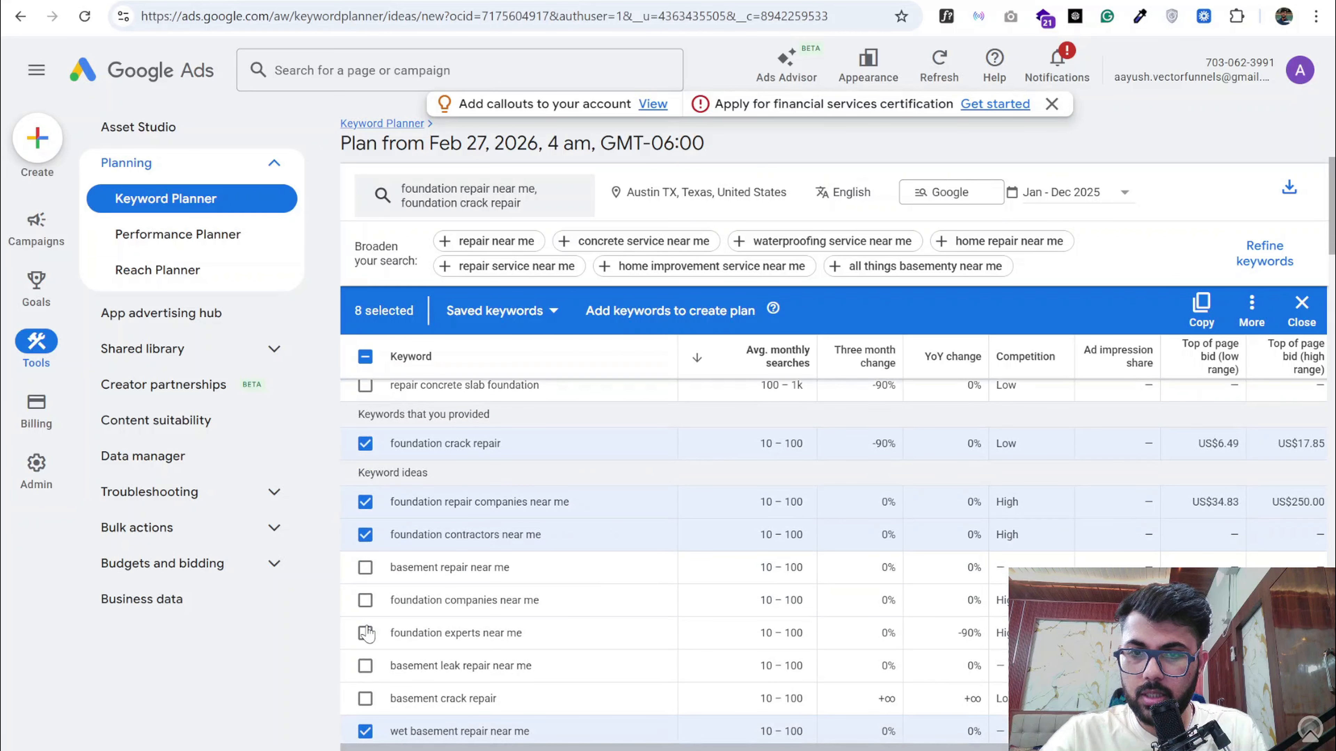
click(365, 568)
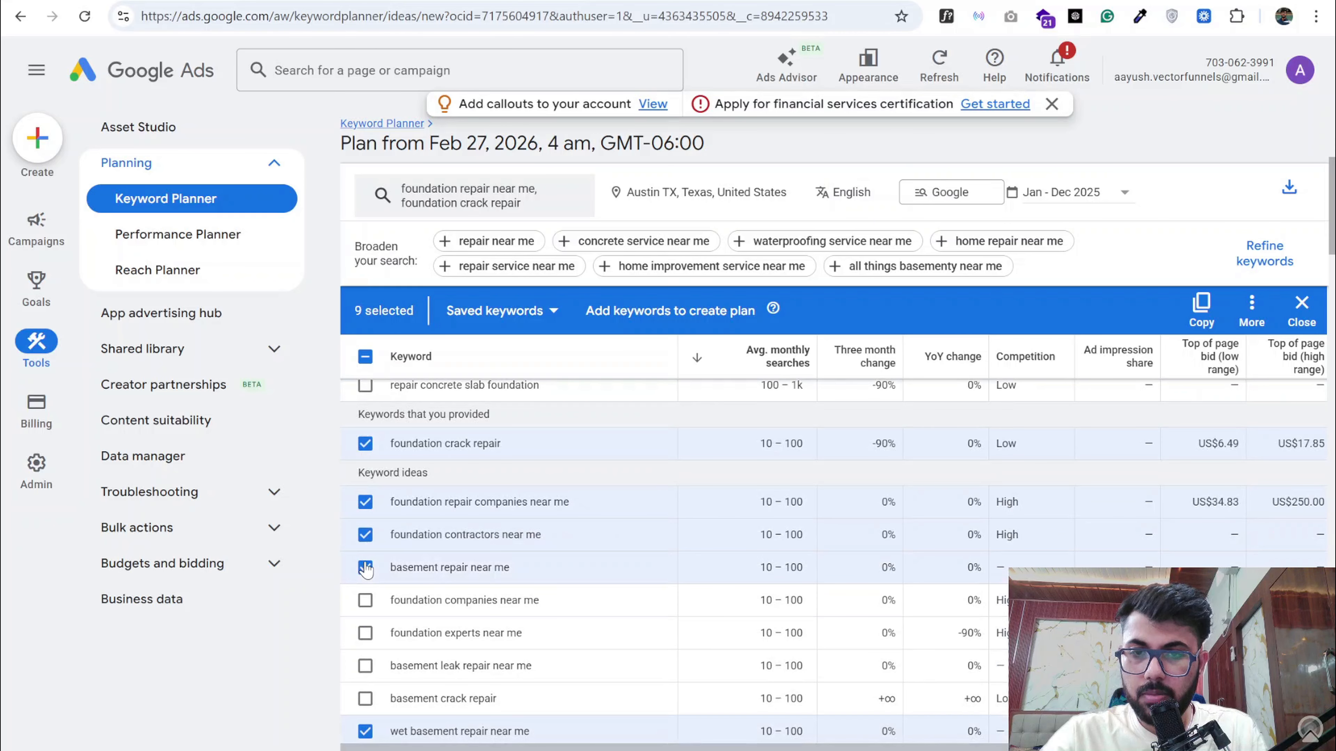
double_click(440, 536)
click(439, 539)
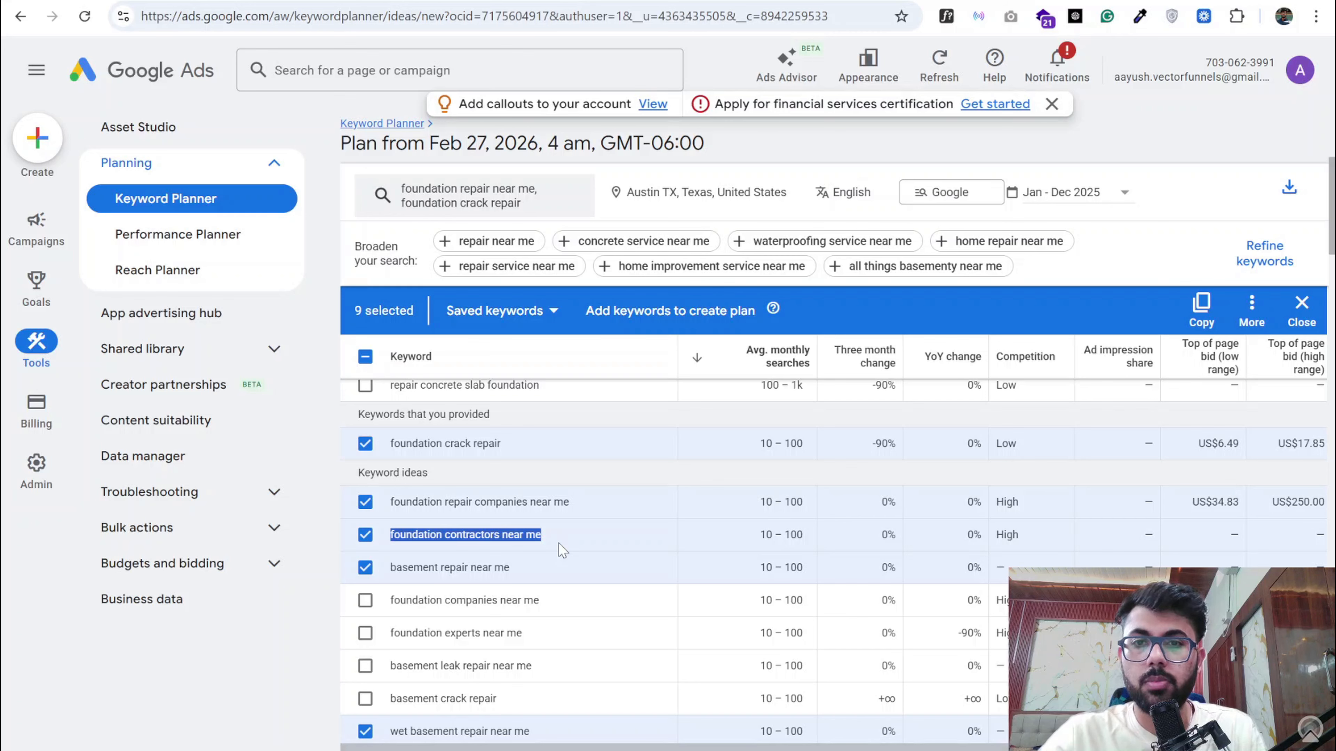
- Select "foundation companies near me", "foundation experts near me" and "foundation repair contractors near me", and deselect "wet basement repair near me"
scroll(494, 536, down, 1)
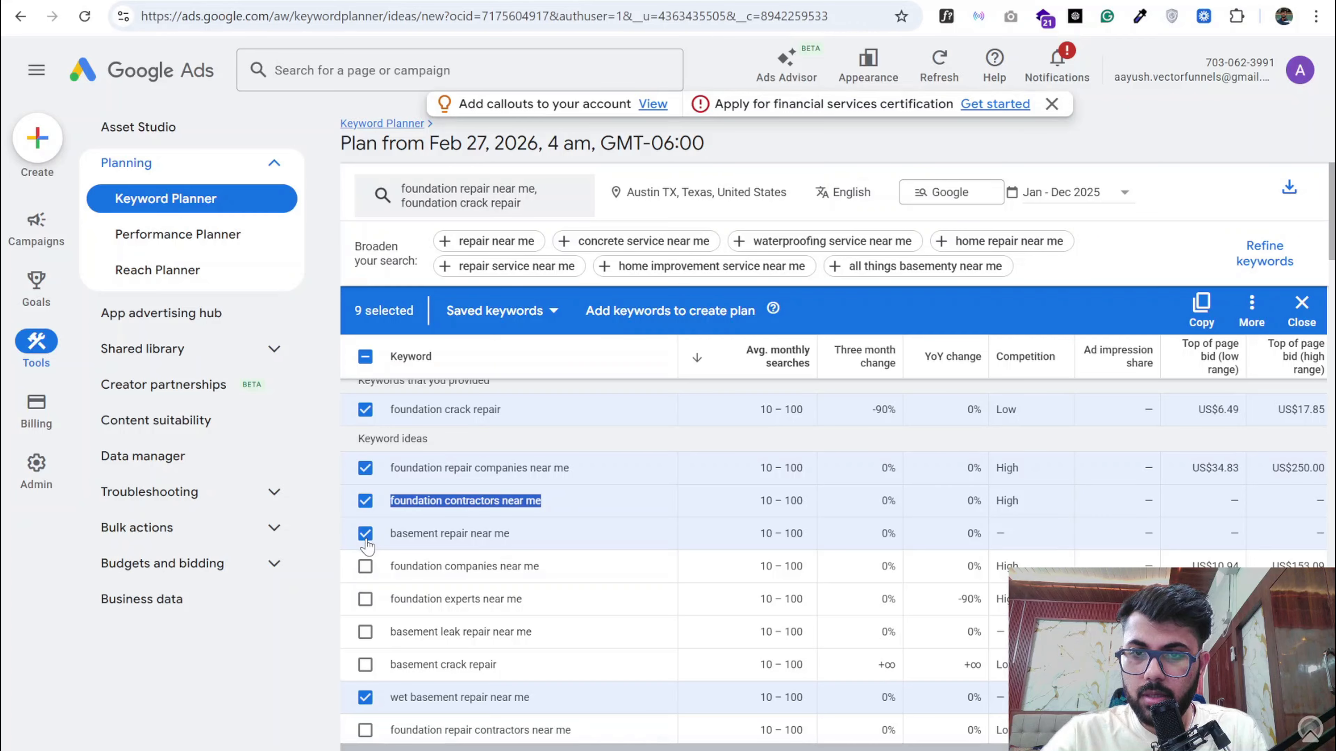
click(365, 566)
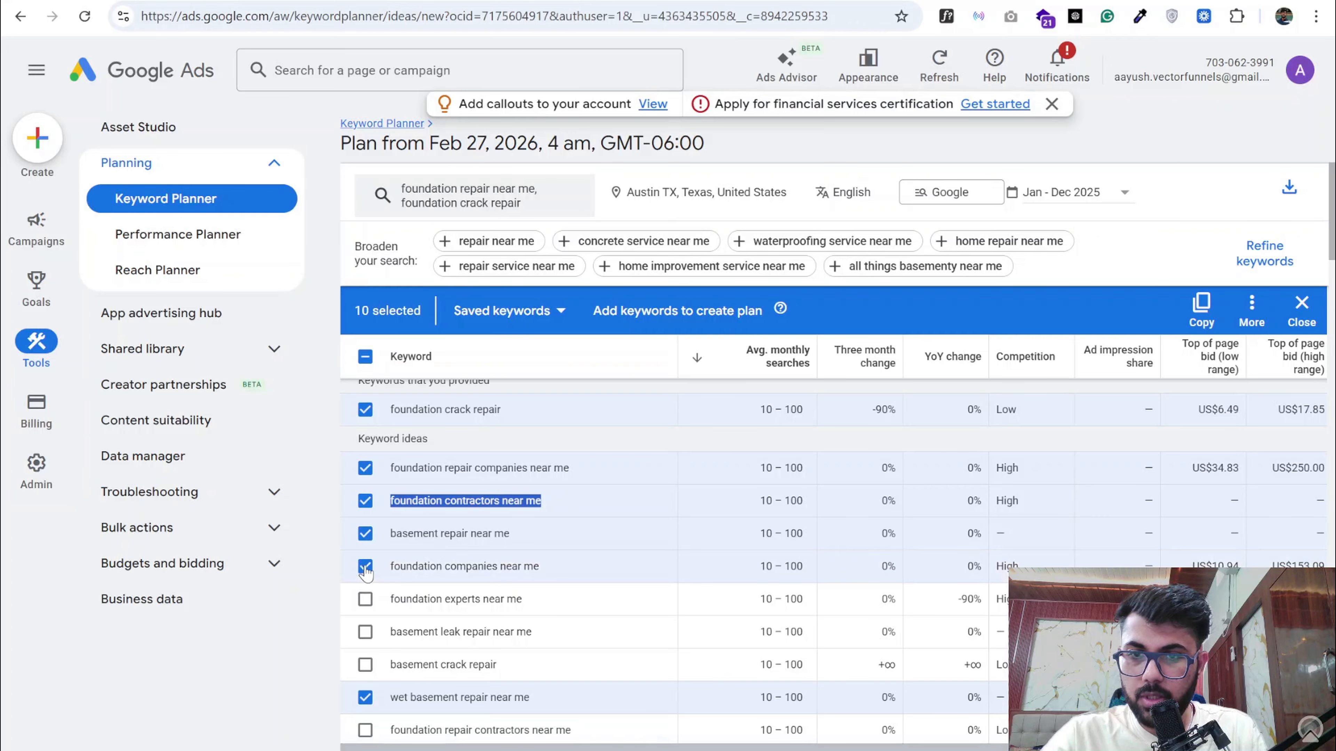
click(365, 599)
scroll(398, 553, down, 2)
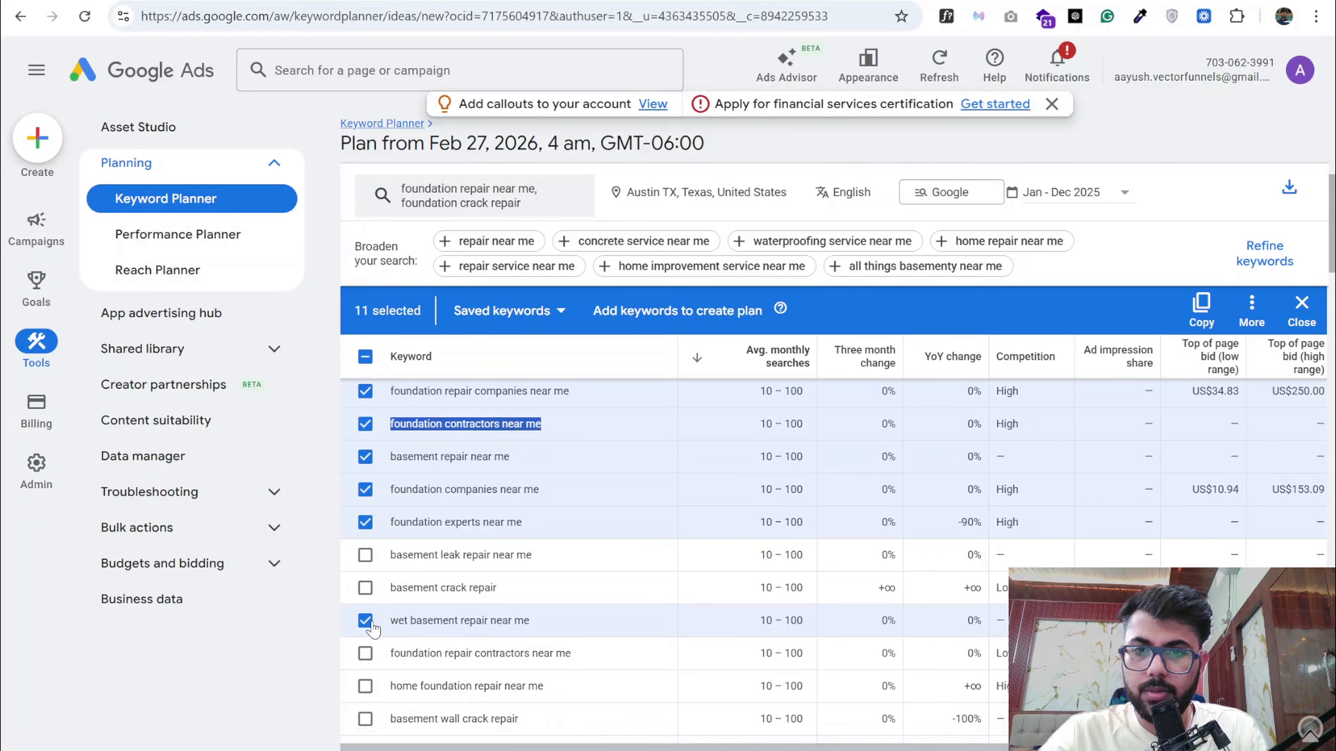
click(366, 621)
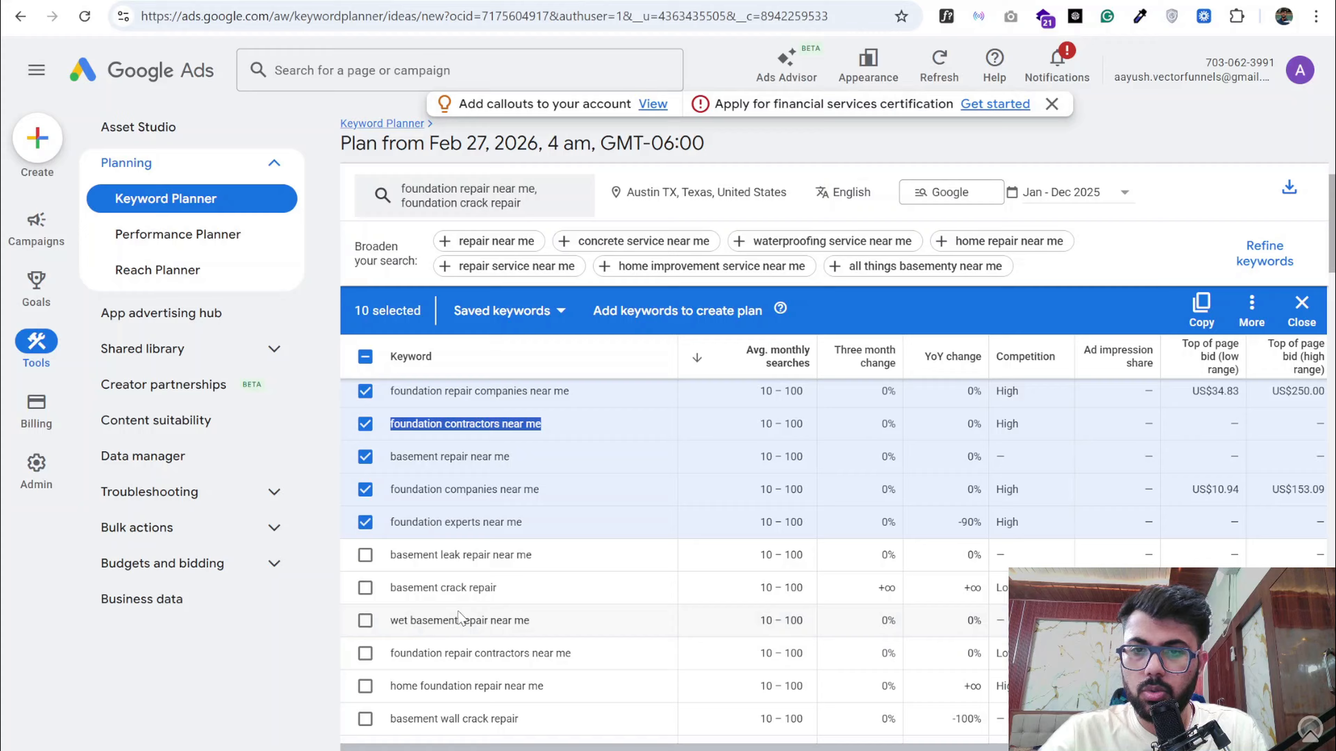
scroll(477, 611, down, 1)
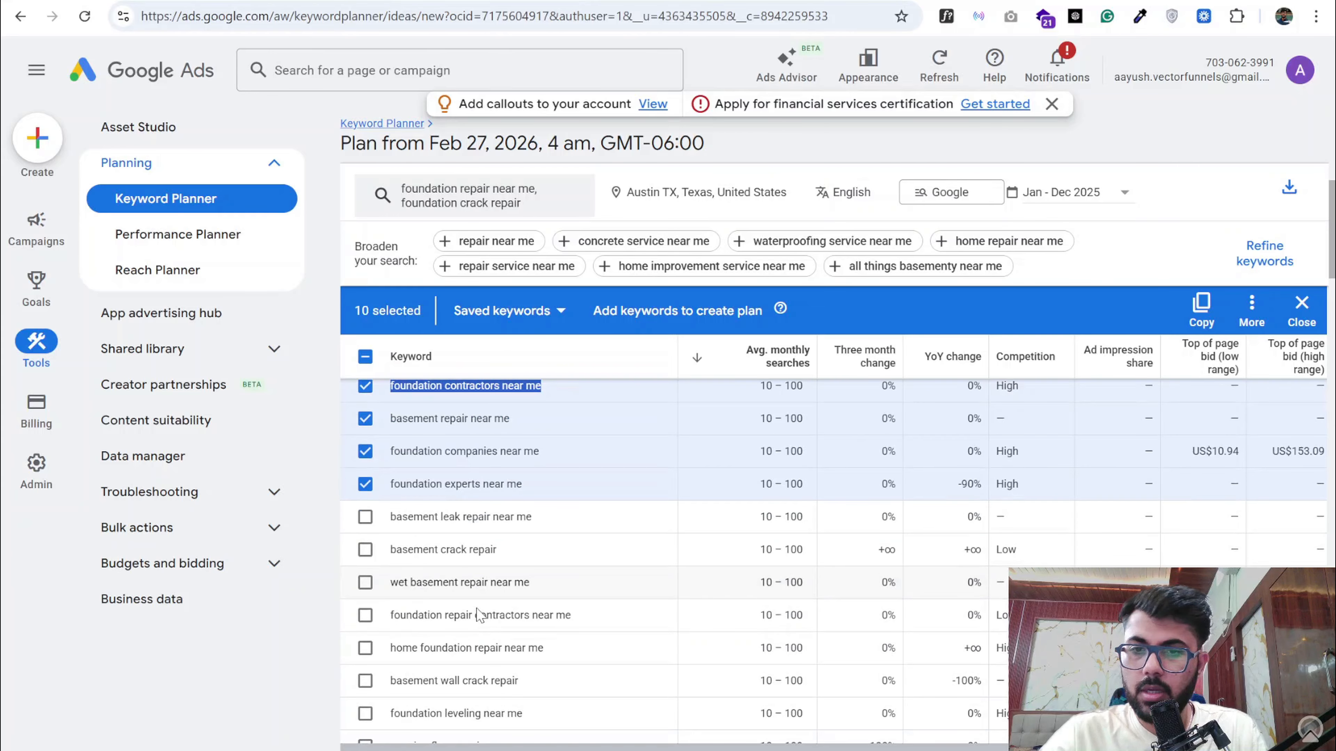
click(366, 617)
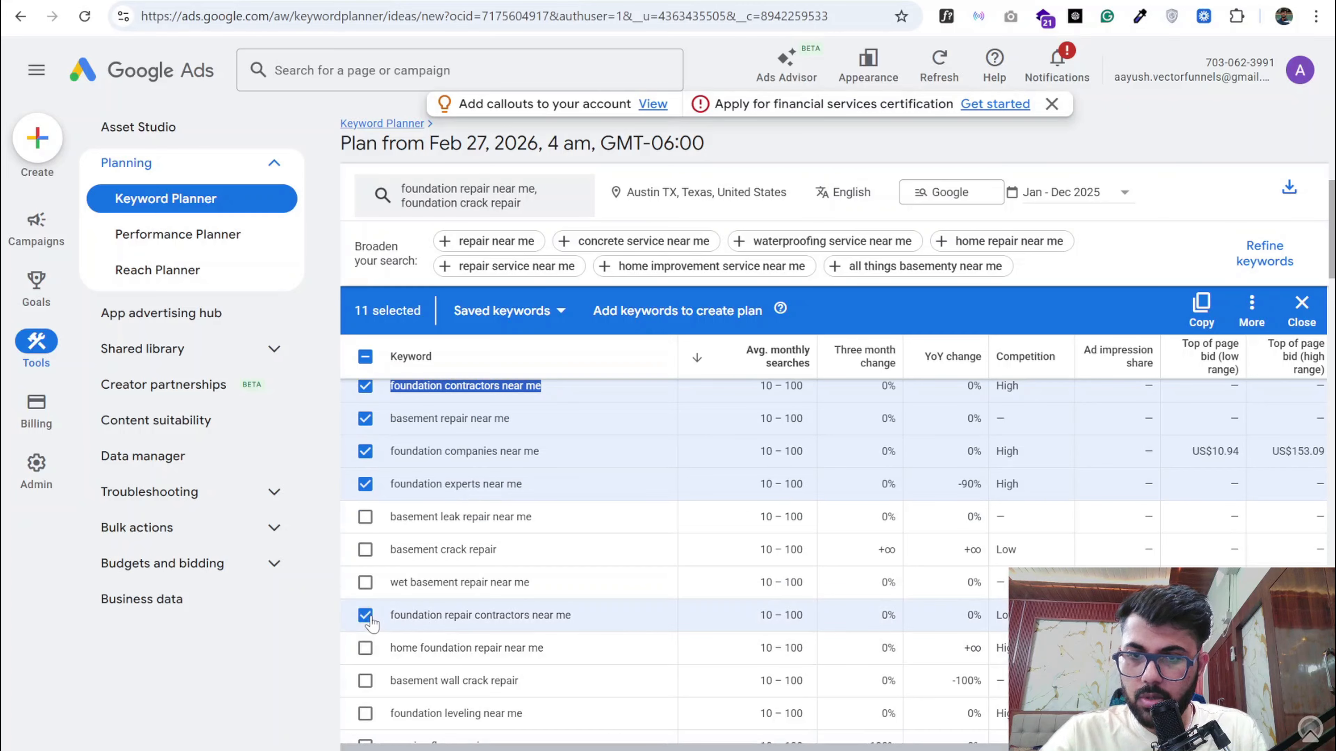
- Deselect "foundation companies near me" and "foundation contractors near me", and add "home foundation repair near me" to the selection
scroll(368, 615, up, 1)
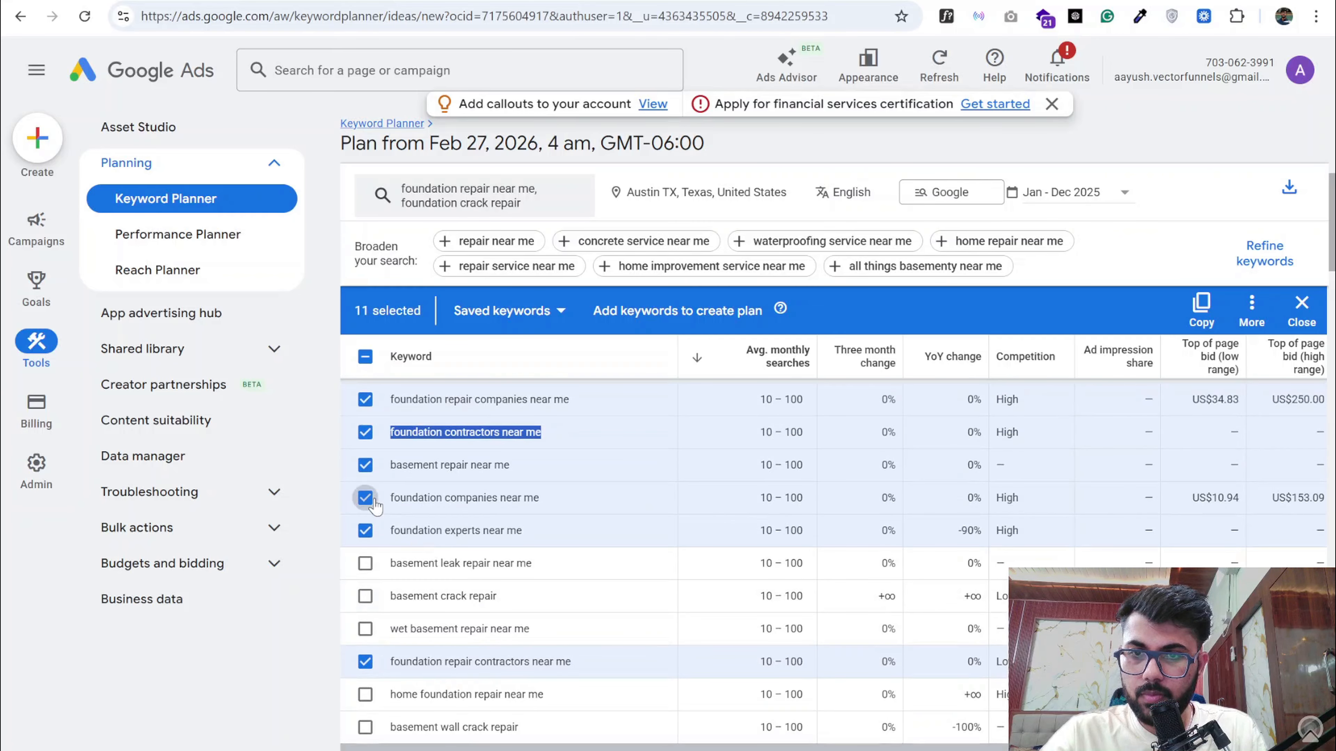
click(365, 498)
scroll(371, 490, up, 1)
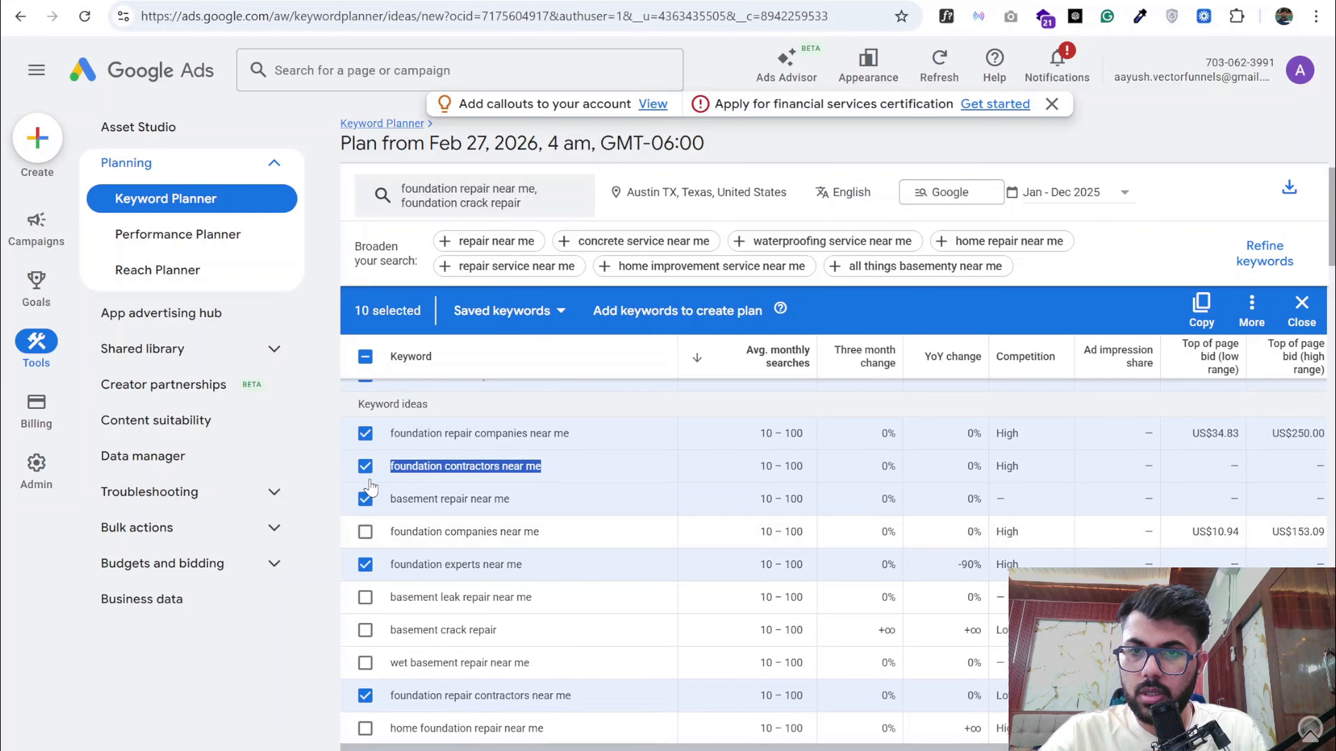
click(365, 466)
scroll(374, 527, down, 5)
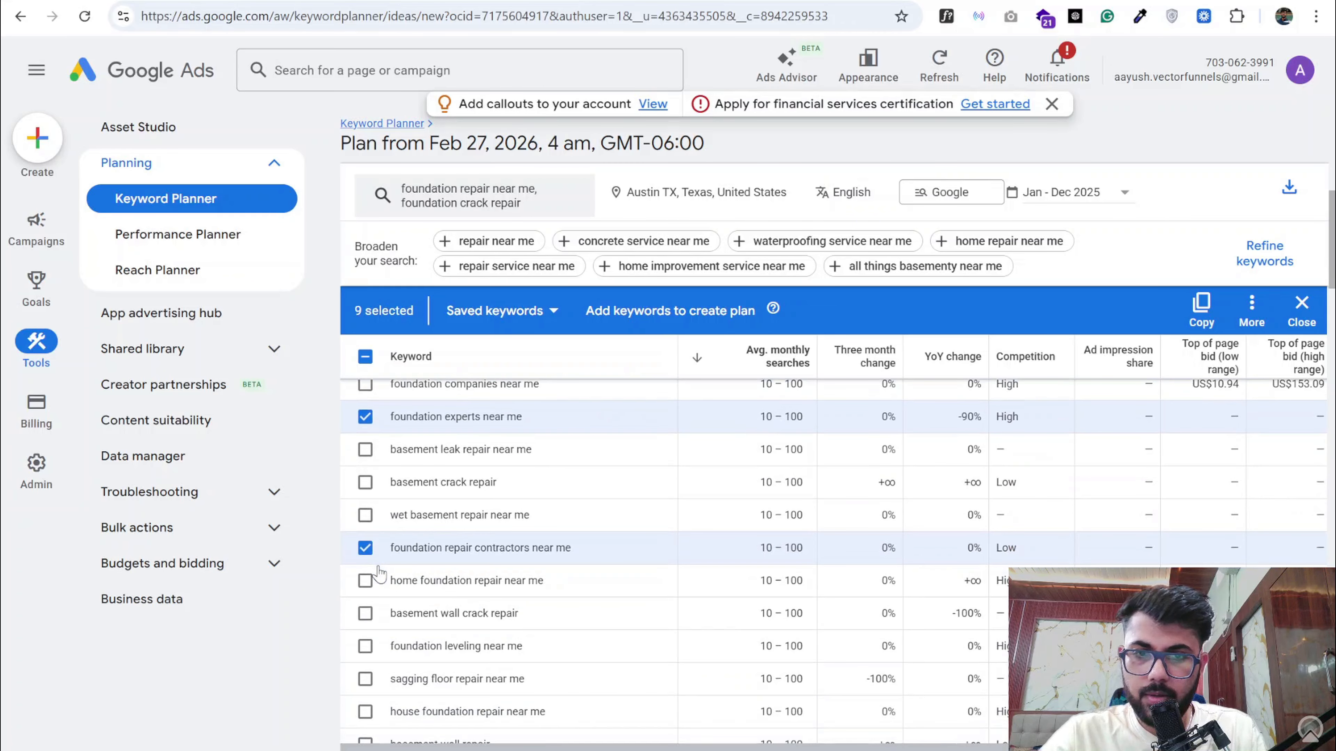
click(365, 580)
scroll(368, 581, down, 1)
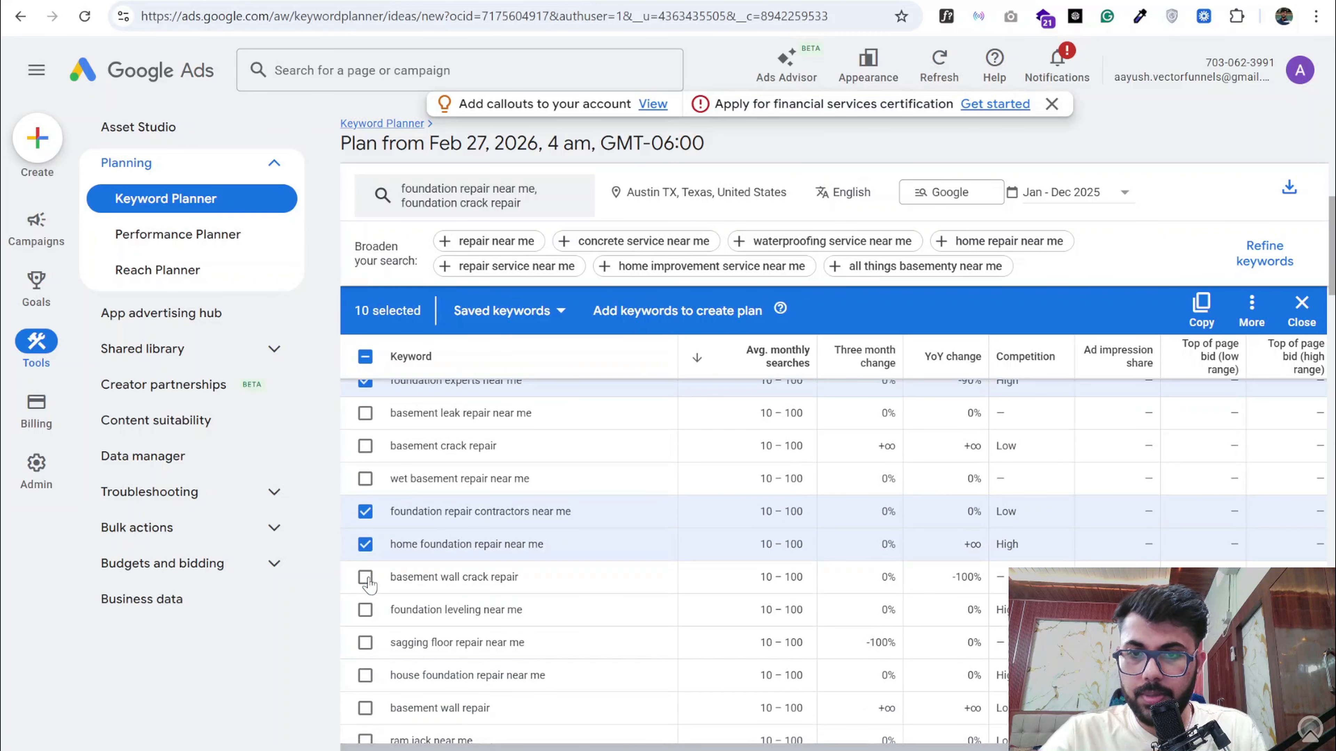
scroll(371, 584, down, 1)
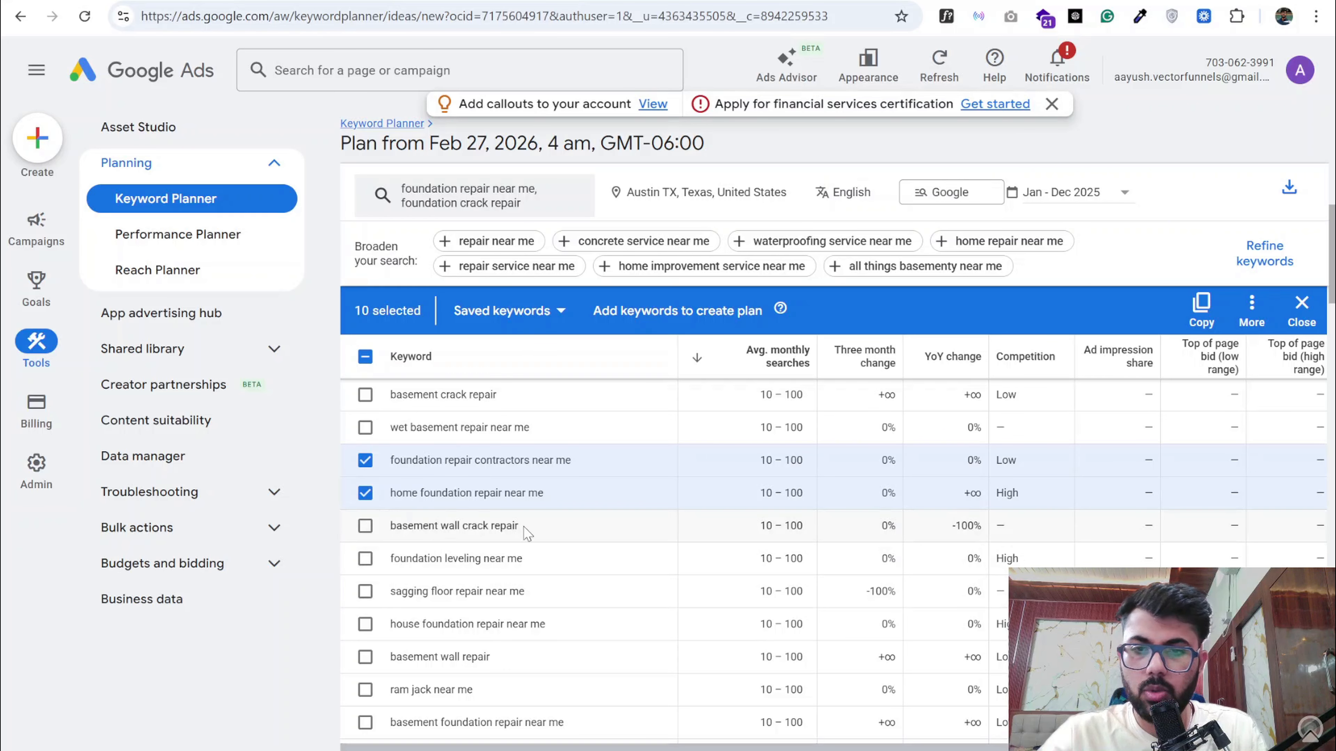
- Copy the selected keywords and replace the whole Ad Group 2 Keyword Themes list in the Google Docs document with them
click(1201, 306)
key(ctrl+Tab)
scroll(302, 538, down, 1)
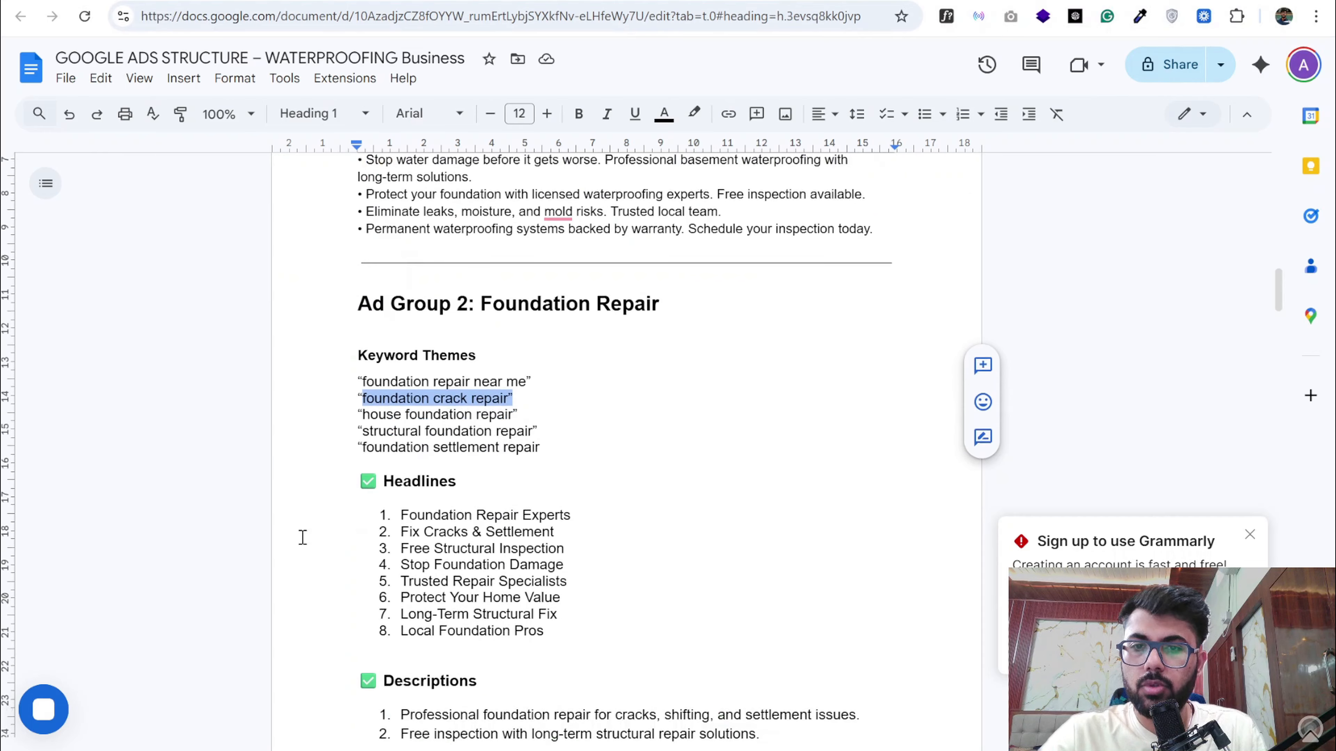
drag(553, 449, 346, 386)
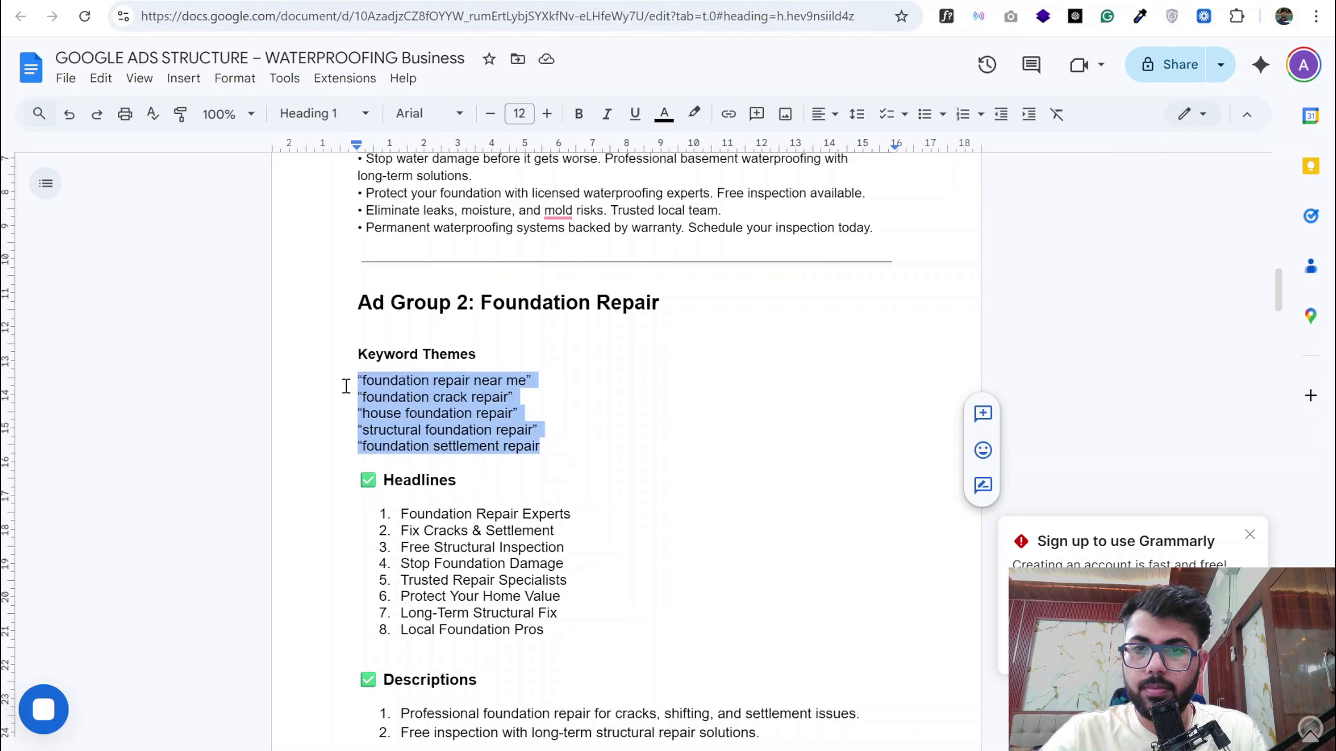
key(ctrl+v)
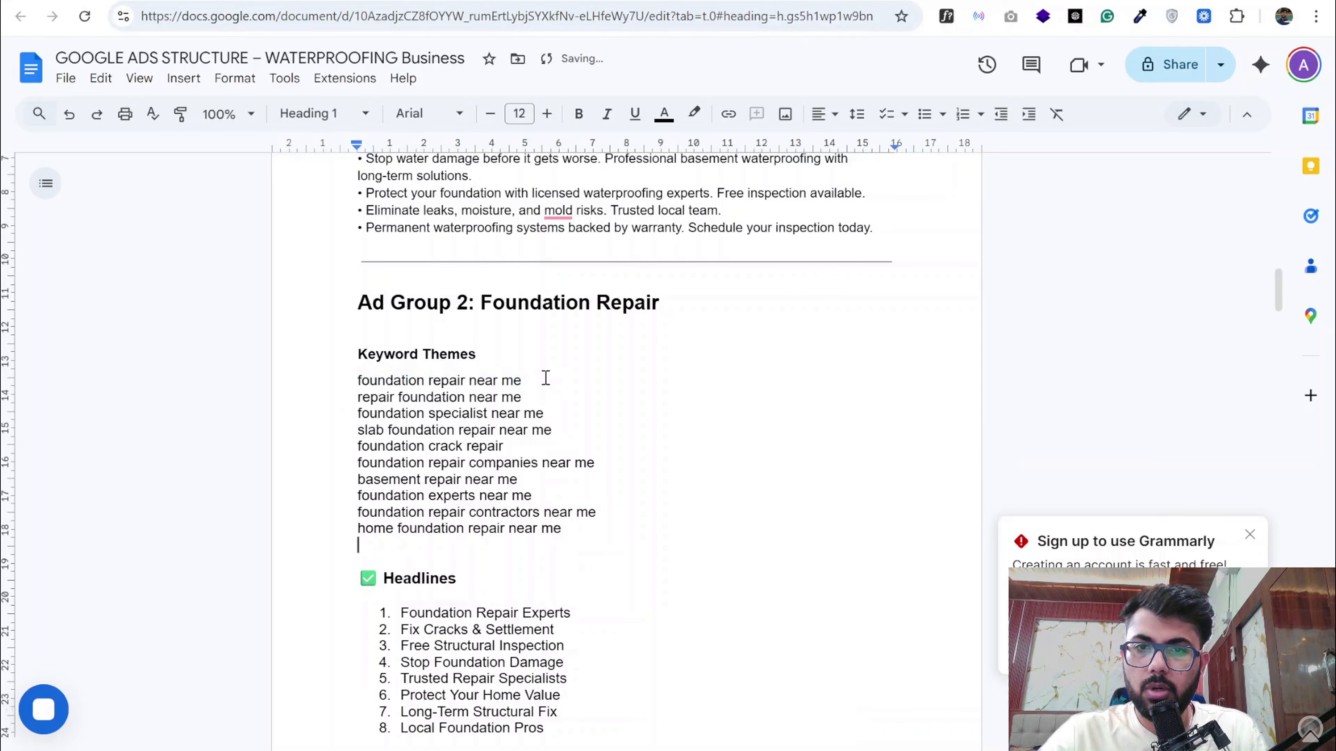
click(344, 381)
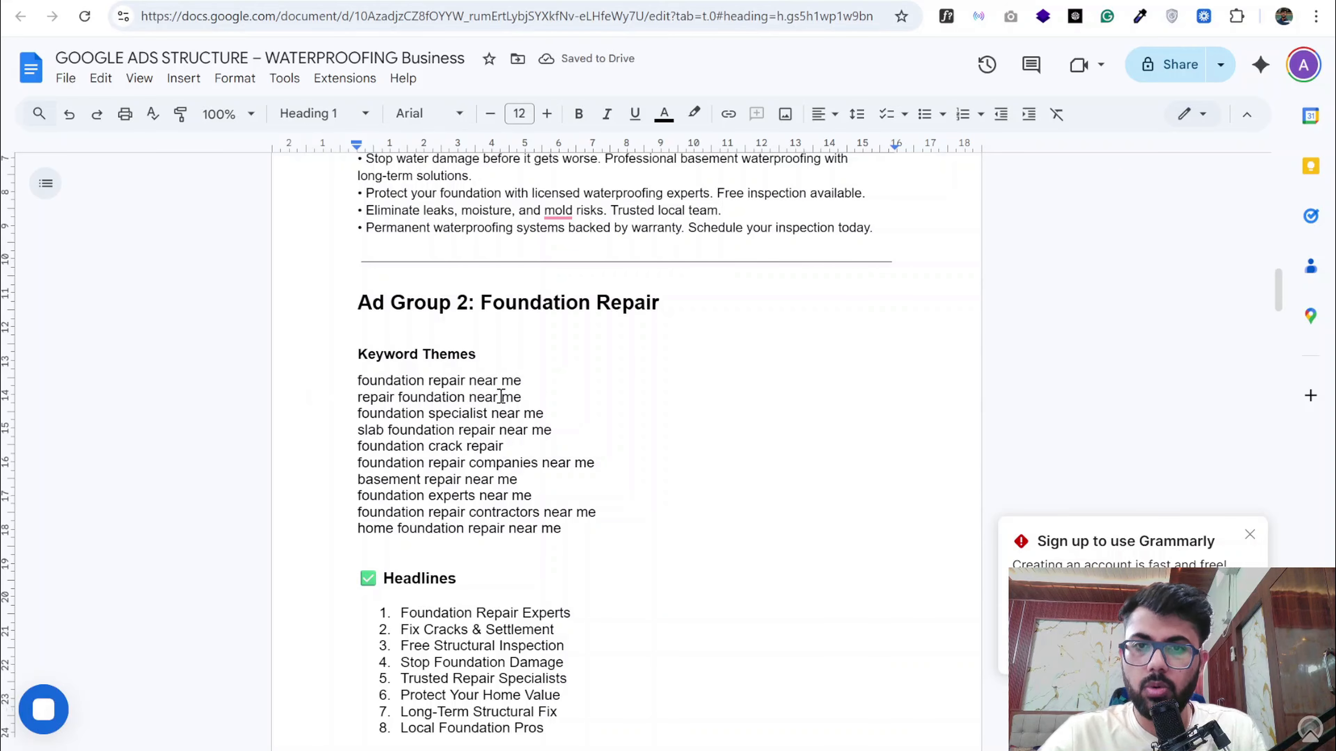
- Review the Ad Group 2 keywords, headlines and descriptions and the Ad Group 3: Basement Leak Repair section in the document
scroll(500, 394, down, 4)
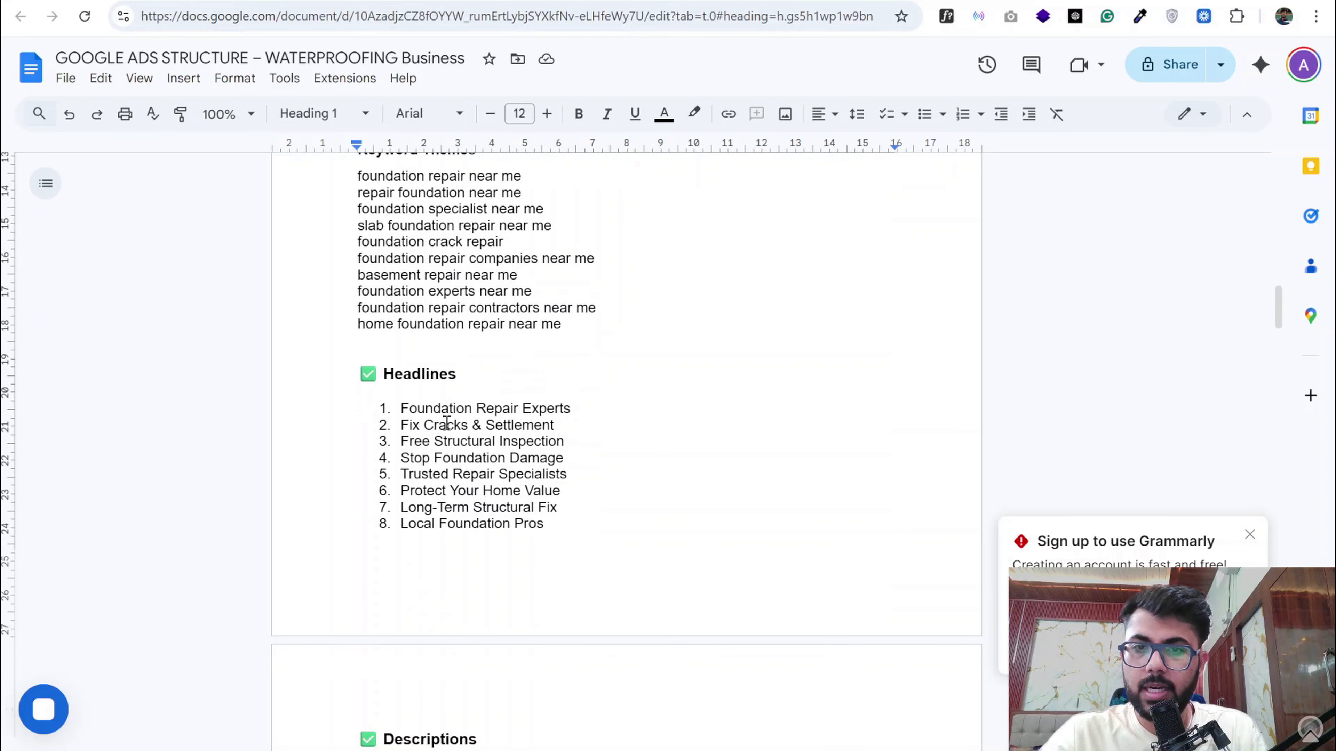
click(430, 338)
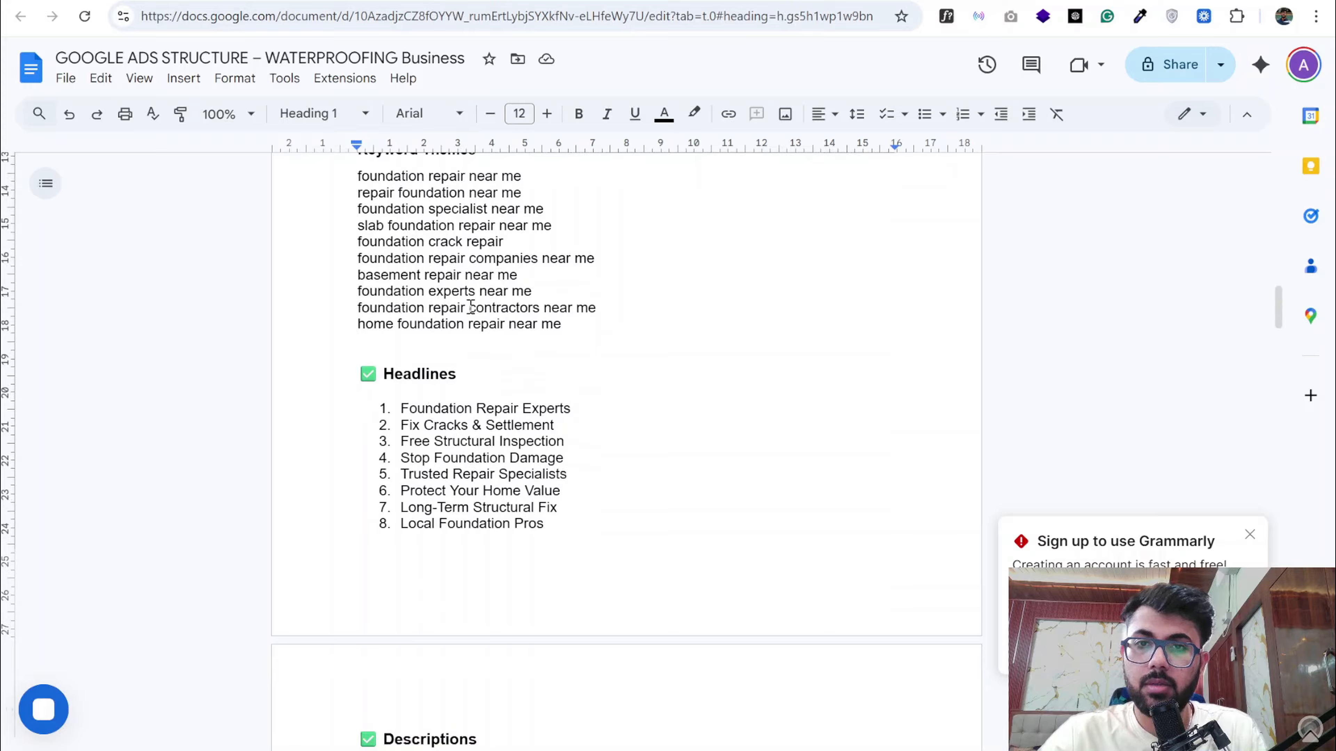
scroll(471, 307, down, 1)
scroll(474, 295, up, 1)
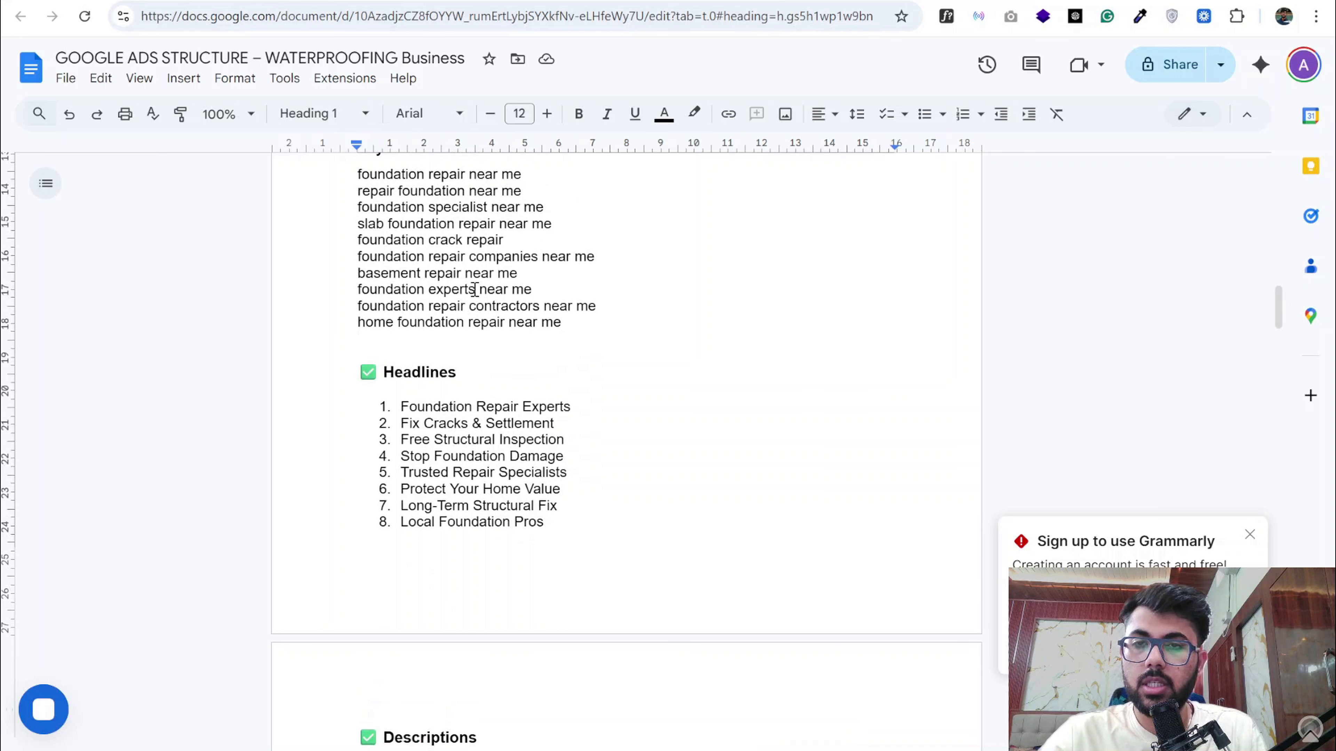
scroll(479, 441, down, 3)
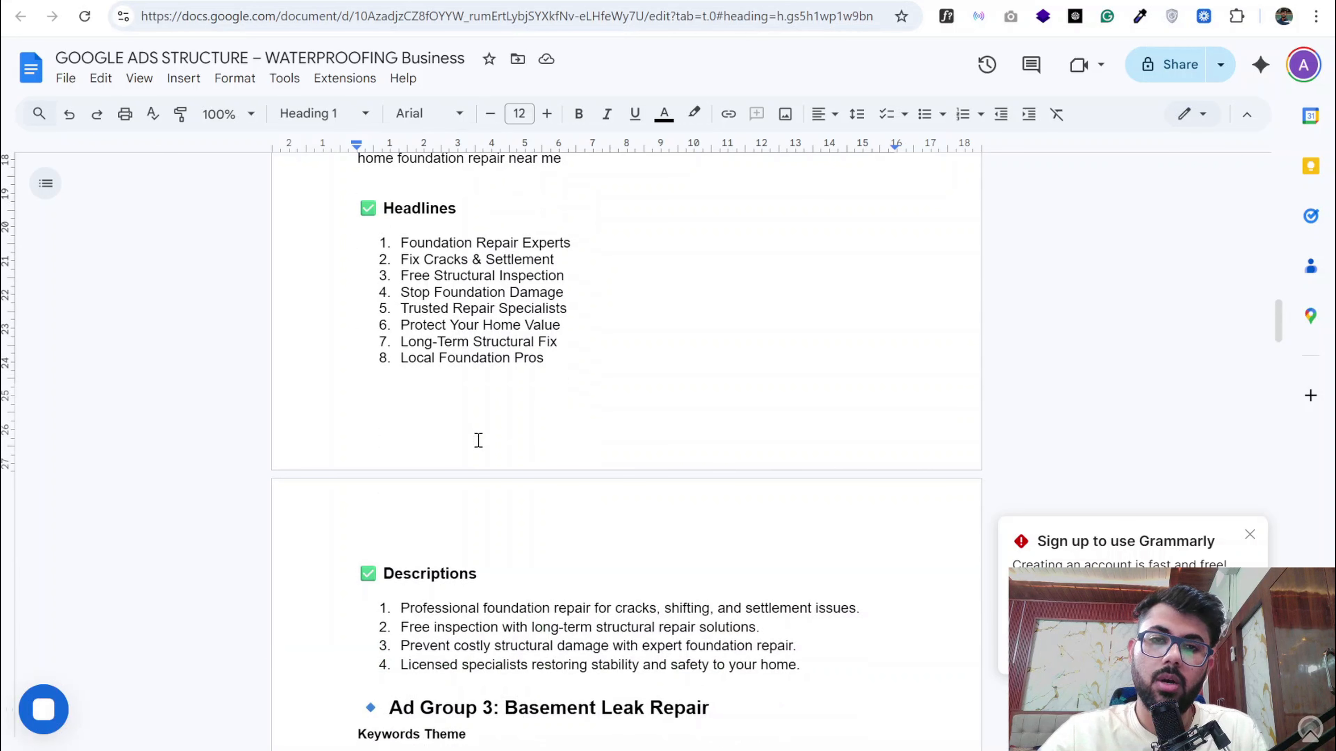
scroll(478, 441, down, 4)
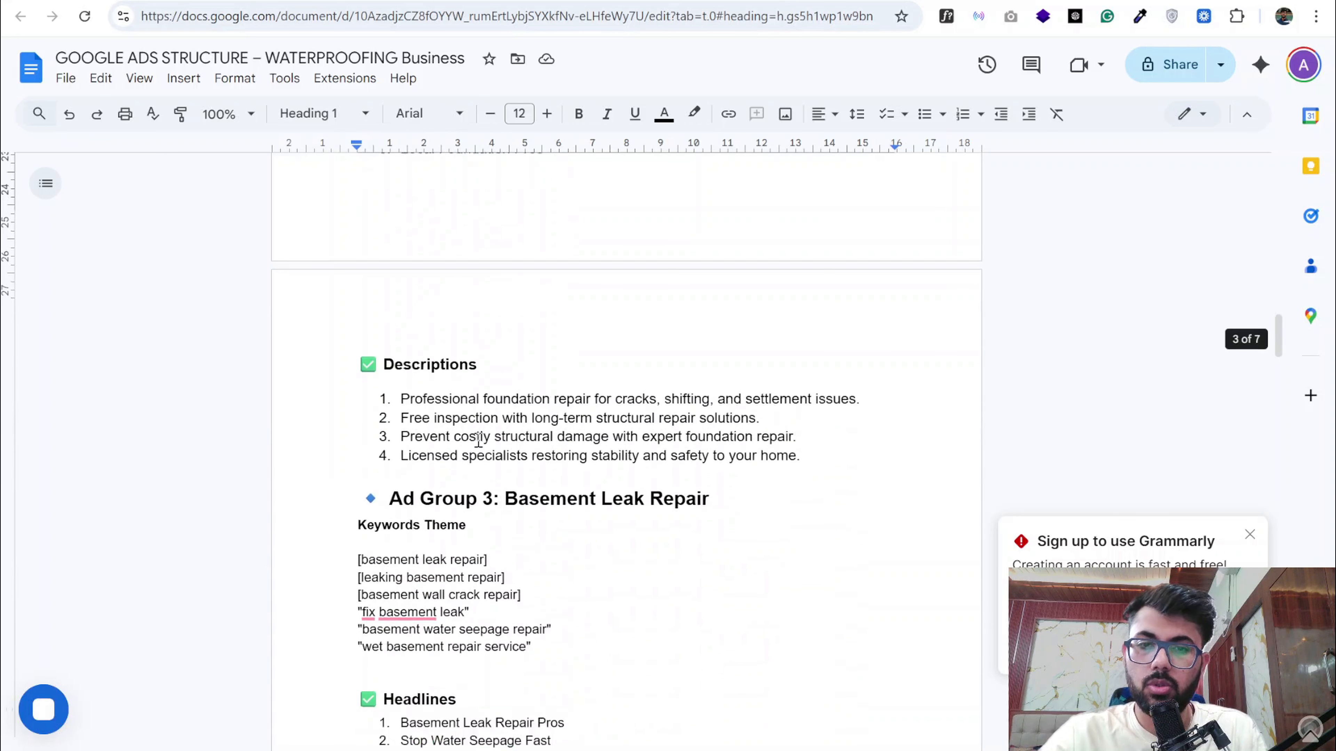
scroll(474, 509, down, 2)
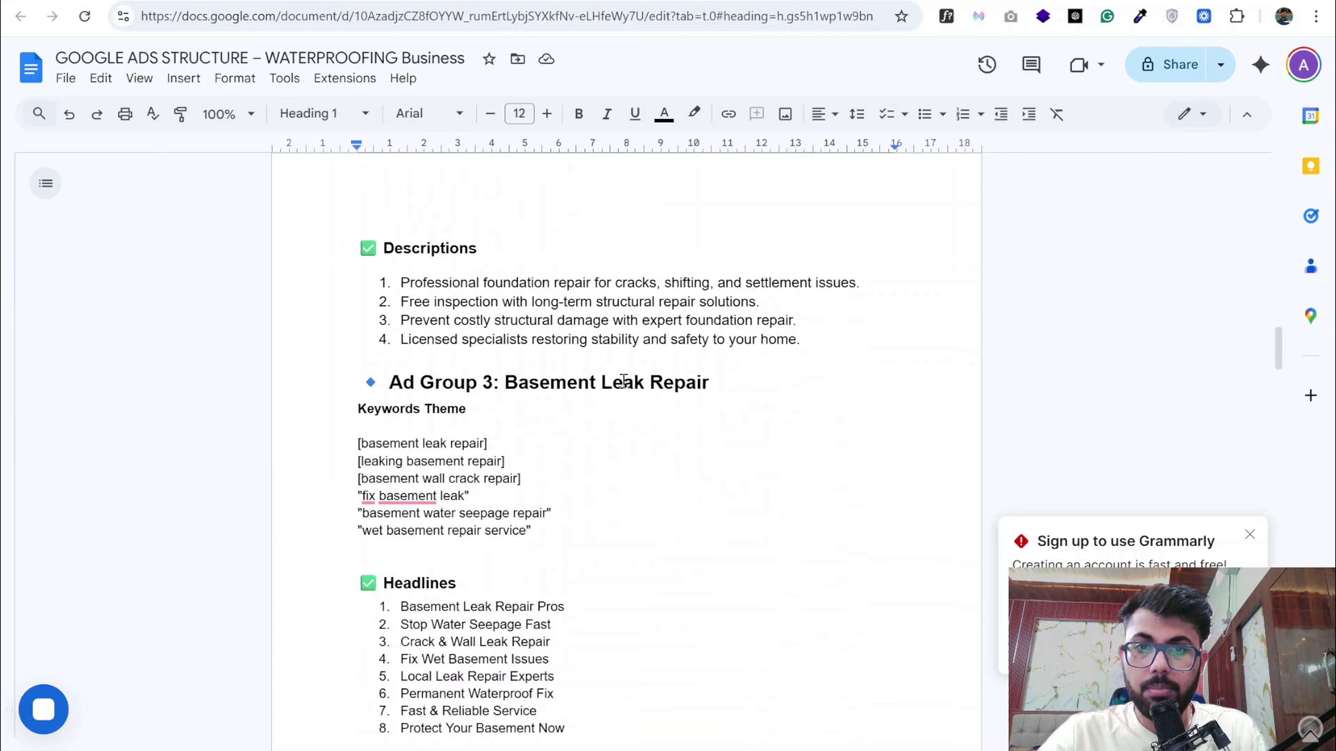
scroll(624, 382, up, 6)
scroll(624, 380, up, 4)
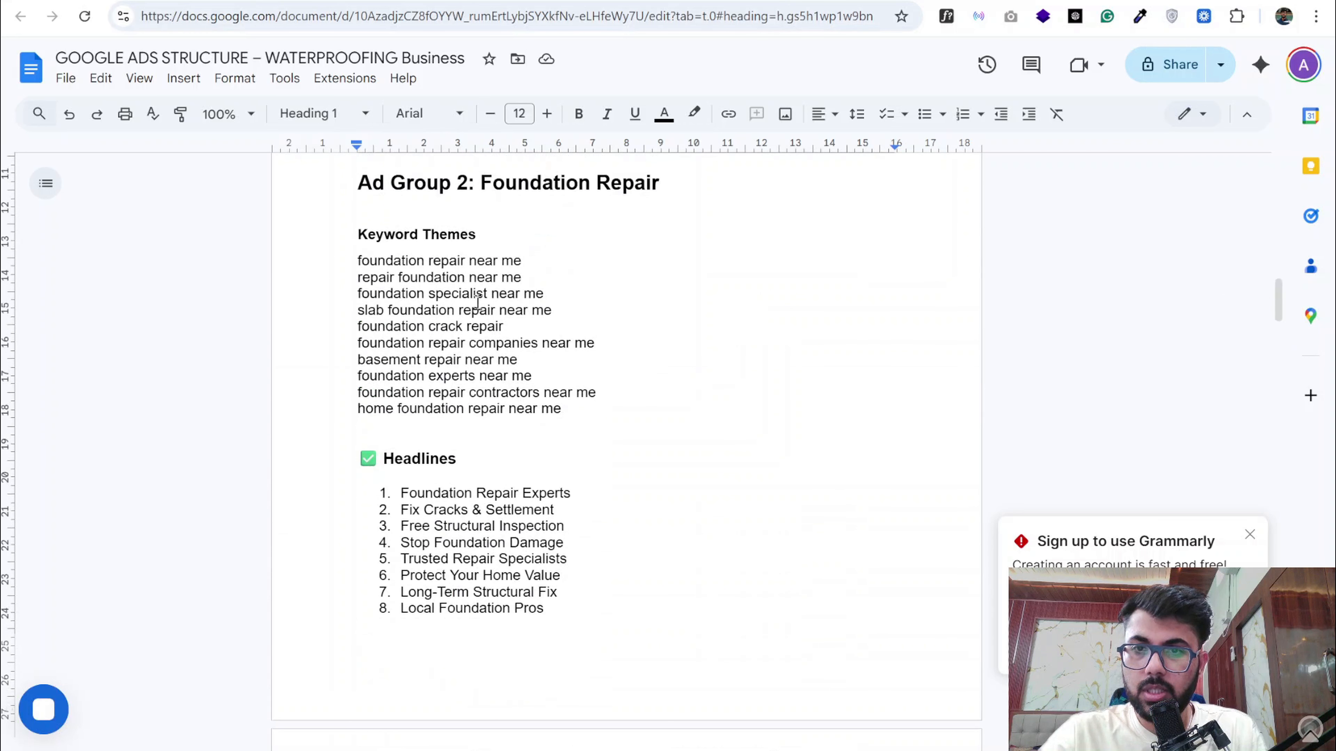
- Copy "basement leak repair" from the Ad Group 3 keywords and get Google Ads Keyword Planner results for it, replacing "foundation repair near me"
scroll(477, 315, down, 6)
scroll(477, 315, down, 4)
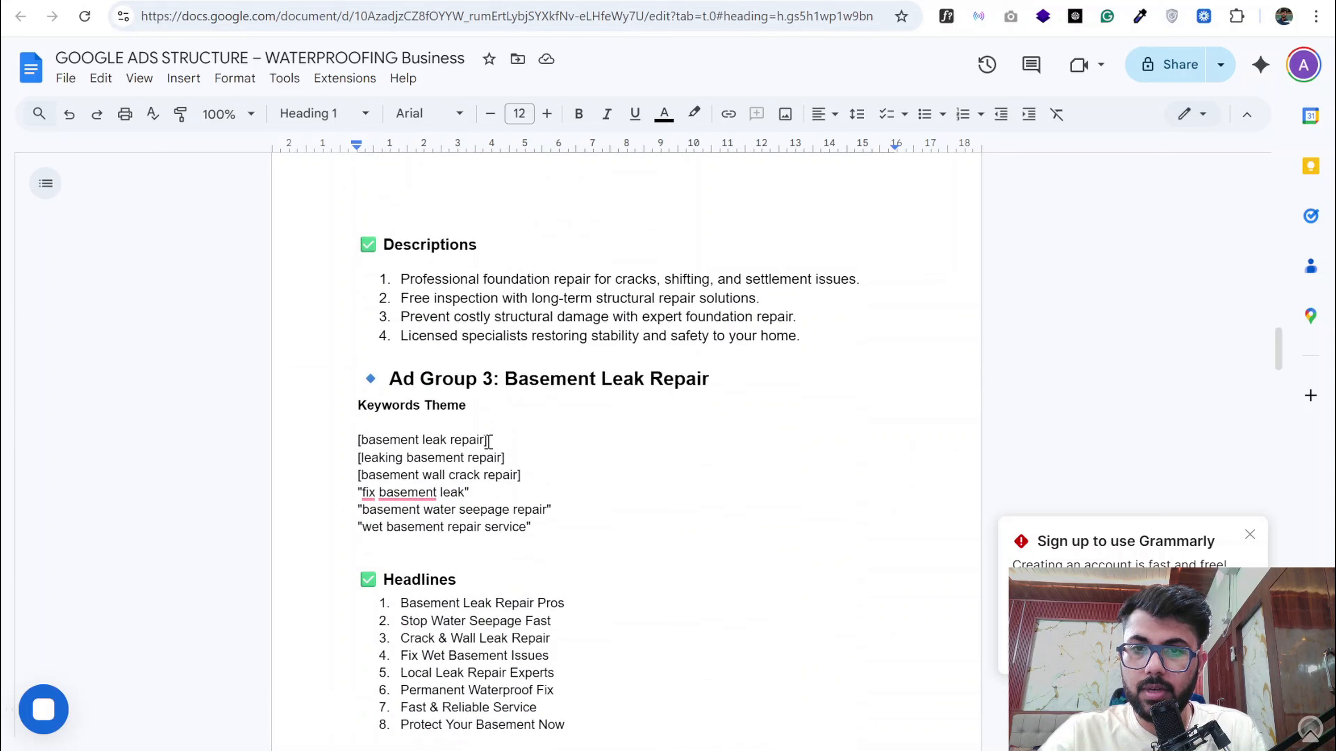
drag(483, 440, 364, 444)
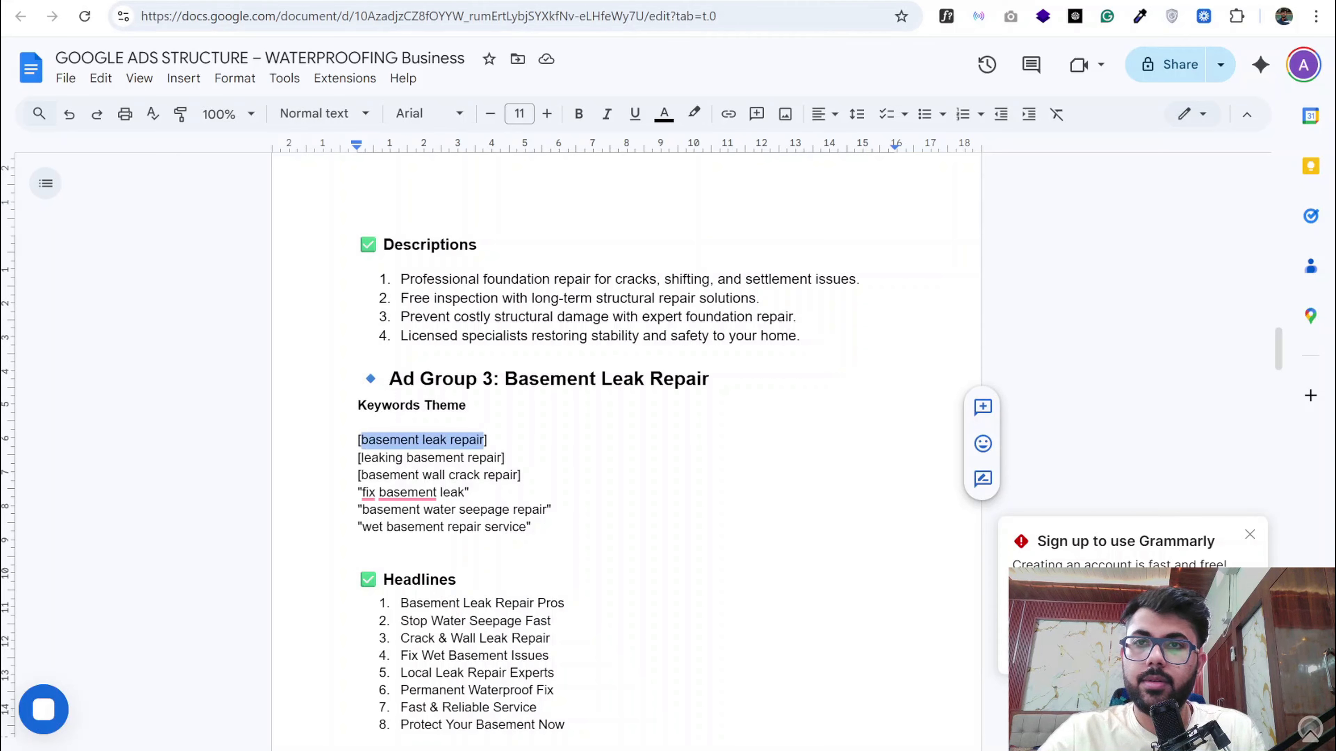
click(379, 1)
click(425, 217)
key(BackSpace)
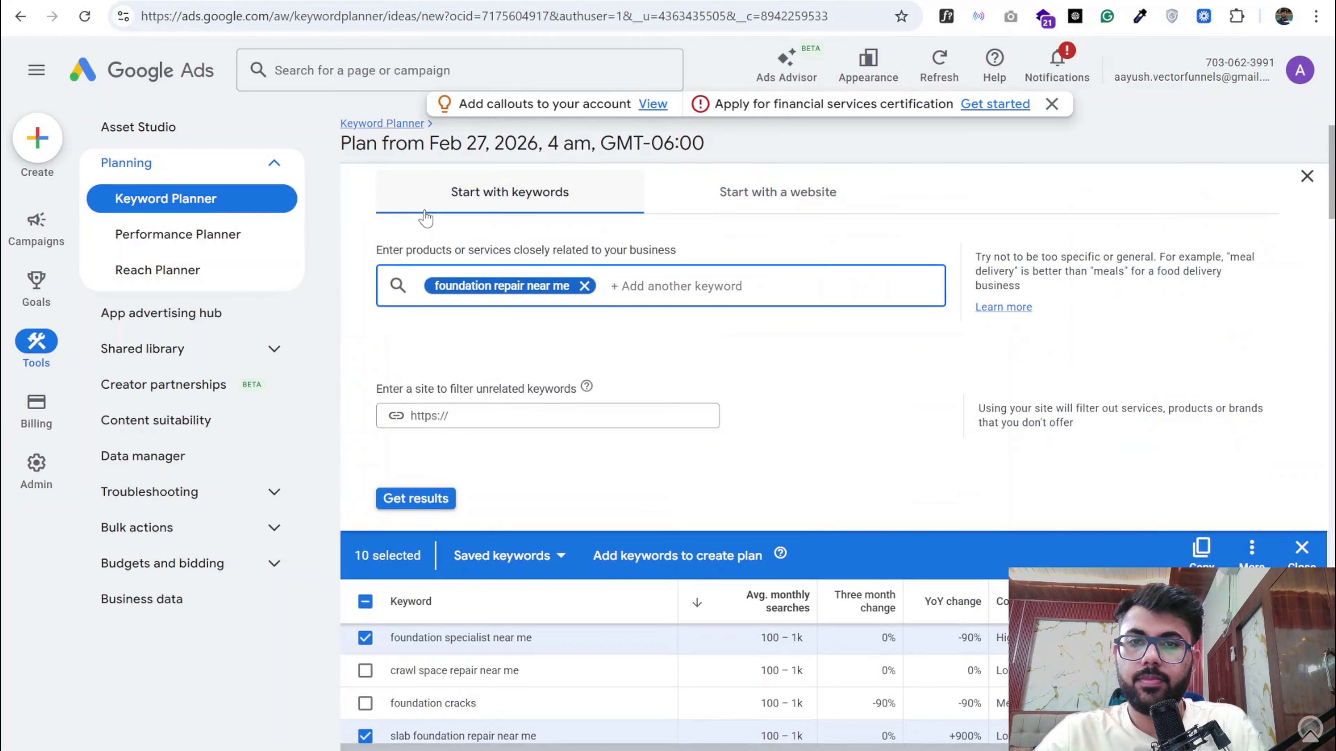
key(BackSpace)
key(ctrl+v)
key(Return)
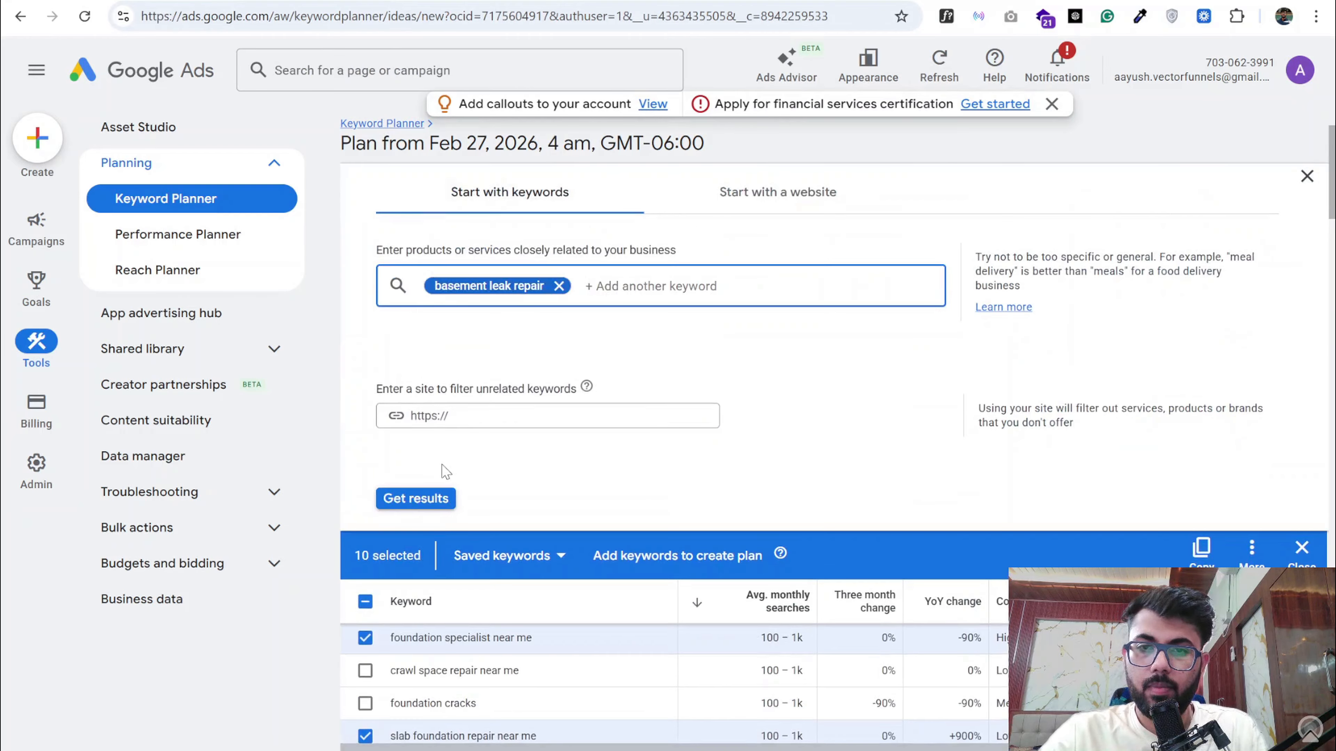
click(410, 498)
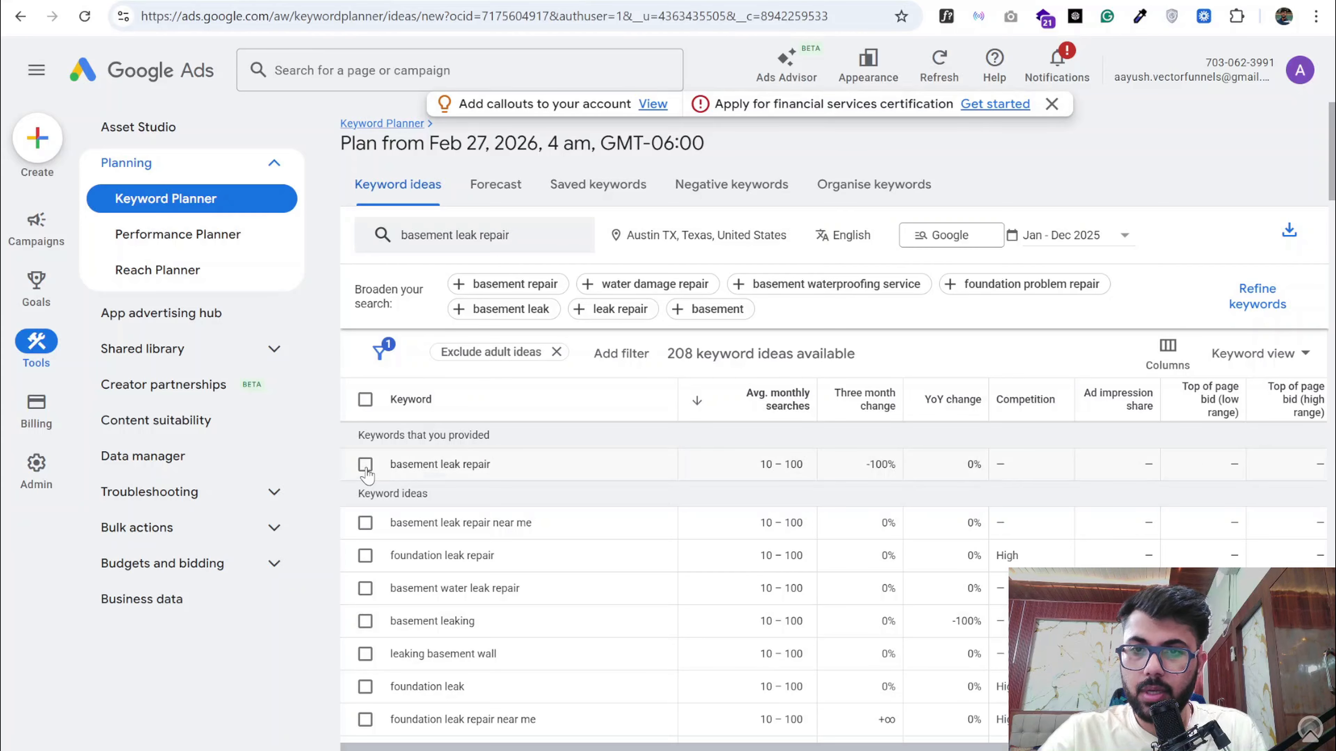
- Select the keywords "basement leak repair", "basement leak repair near me", "basement water leak repair" and "basement leaking"
click(365, 464)
click(365, 523)
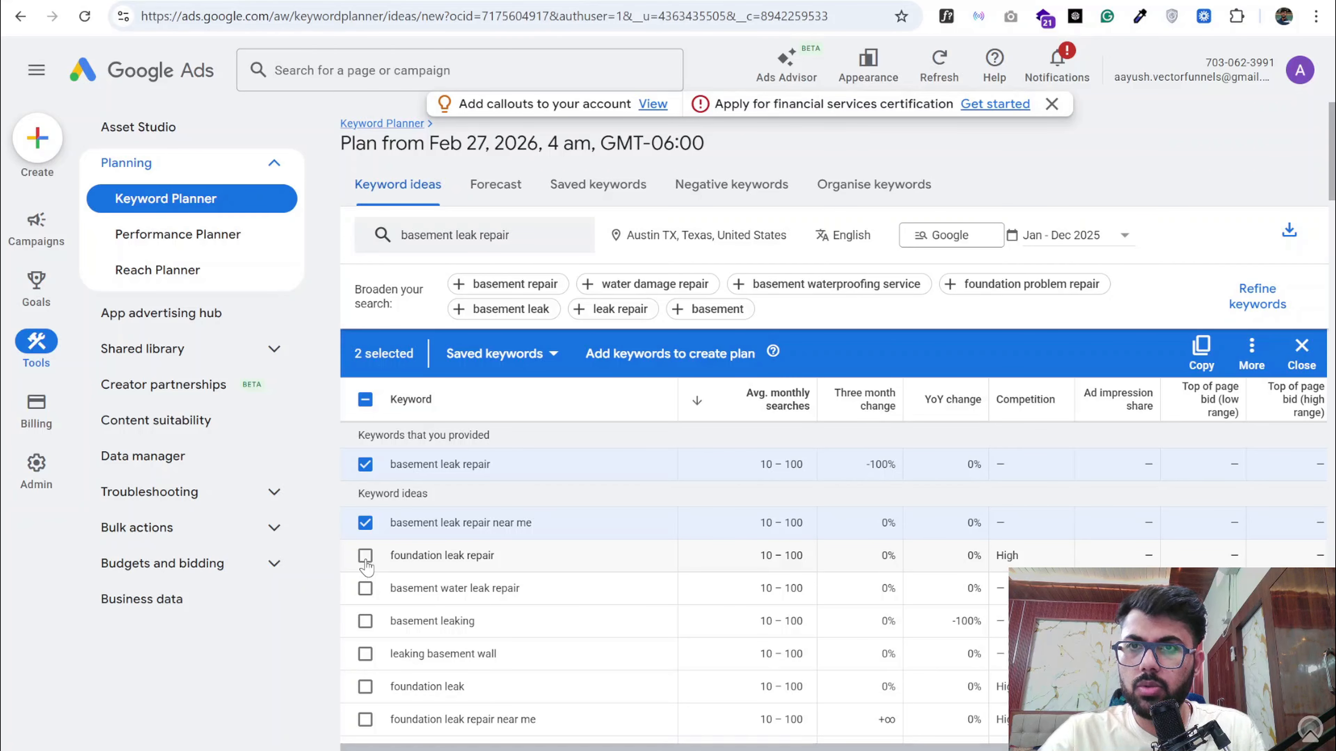
scroll(366, 568, down, 1)
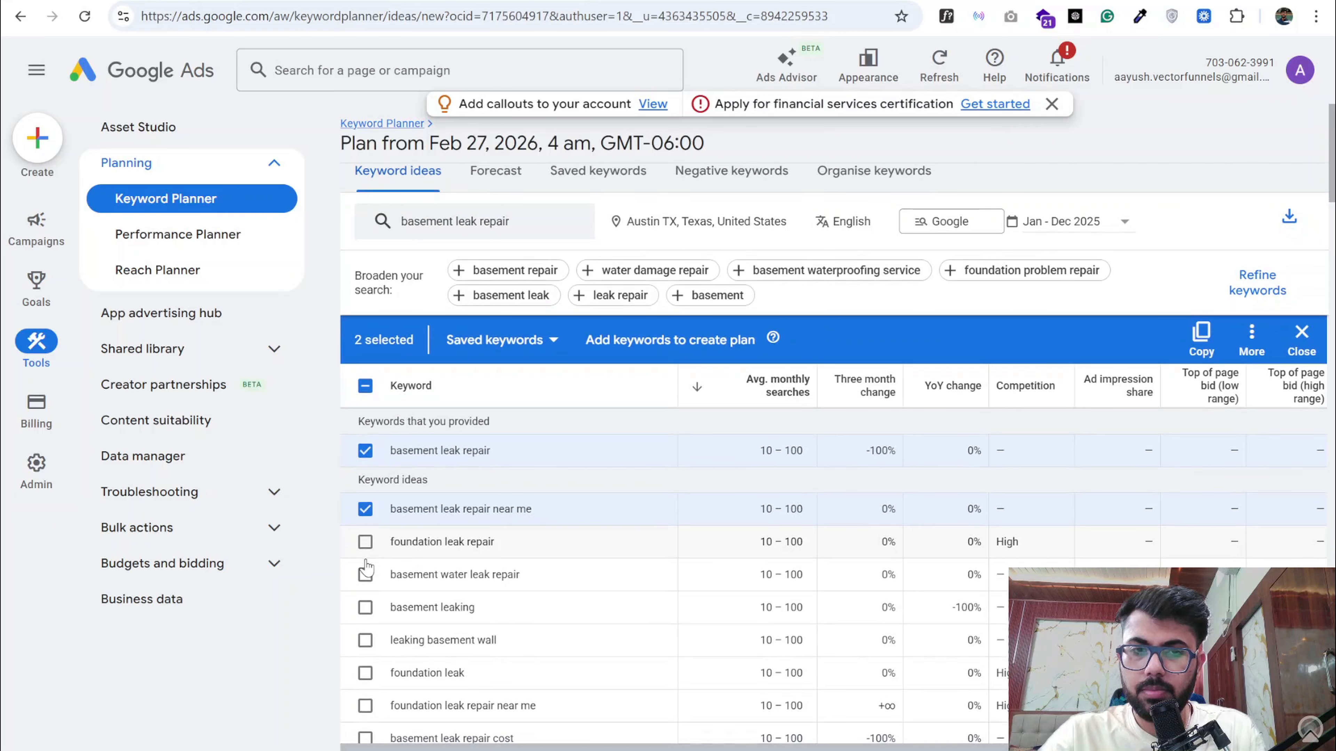
scroll(366, 568, down, 1)
click(366, 564)
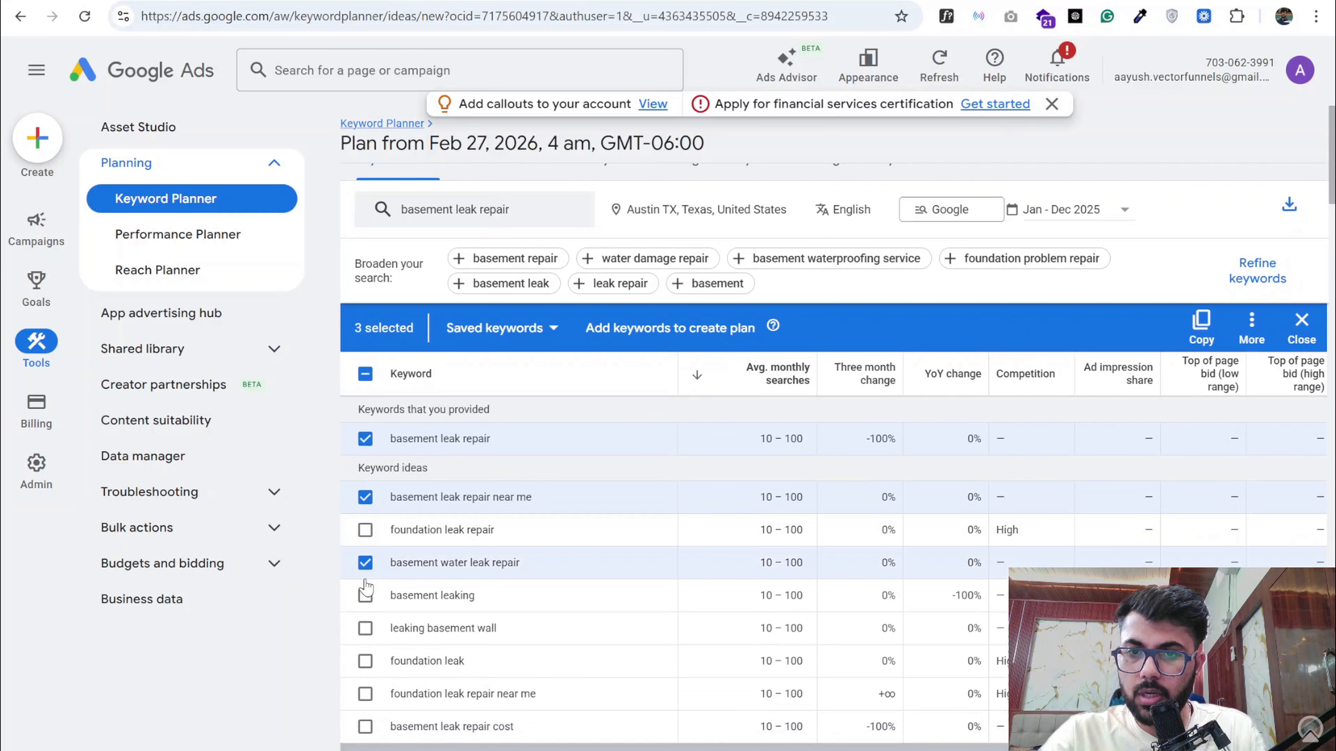
click(366, 594)
- Add "basement wall leak repair", "leaky basement repair near me" and "fix basement leak" to the selected keywords
scroll(368, 611, down, 2)
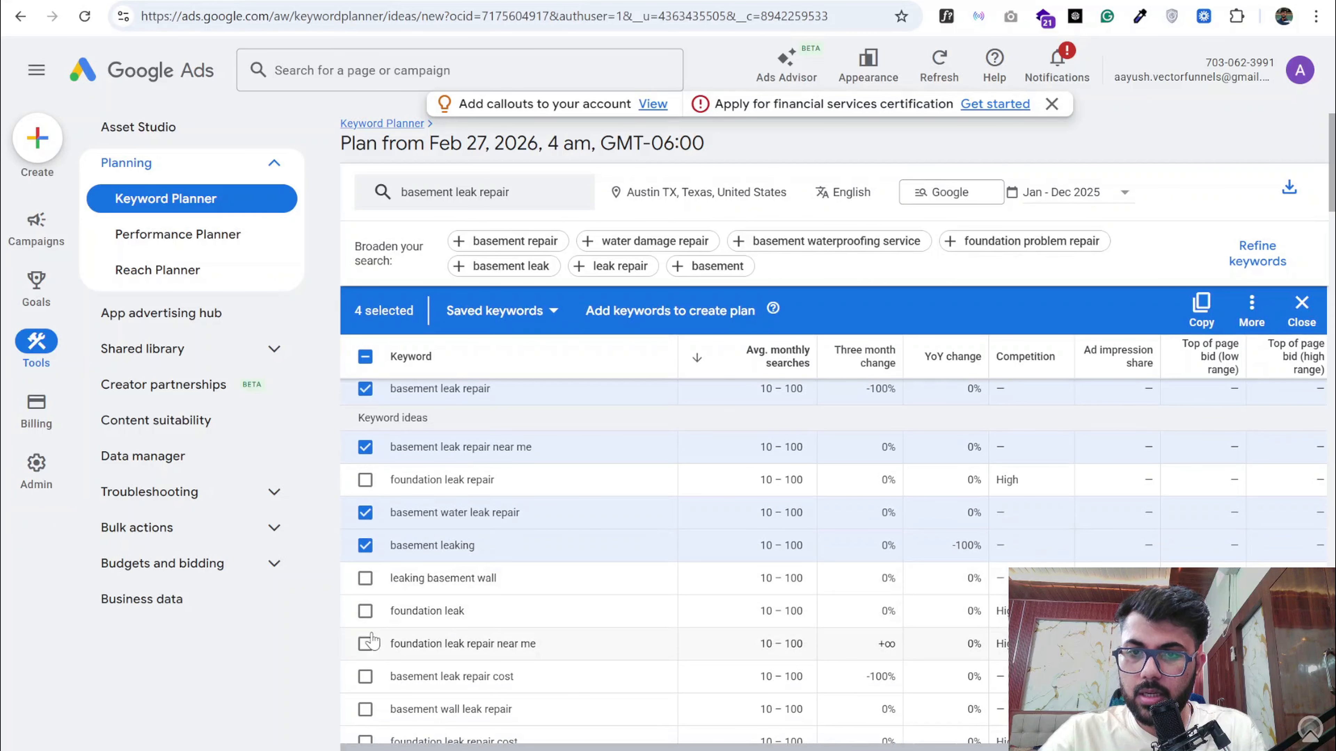
scroll(372, 642, down, 2)
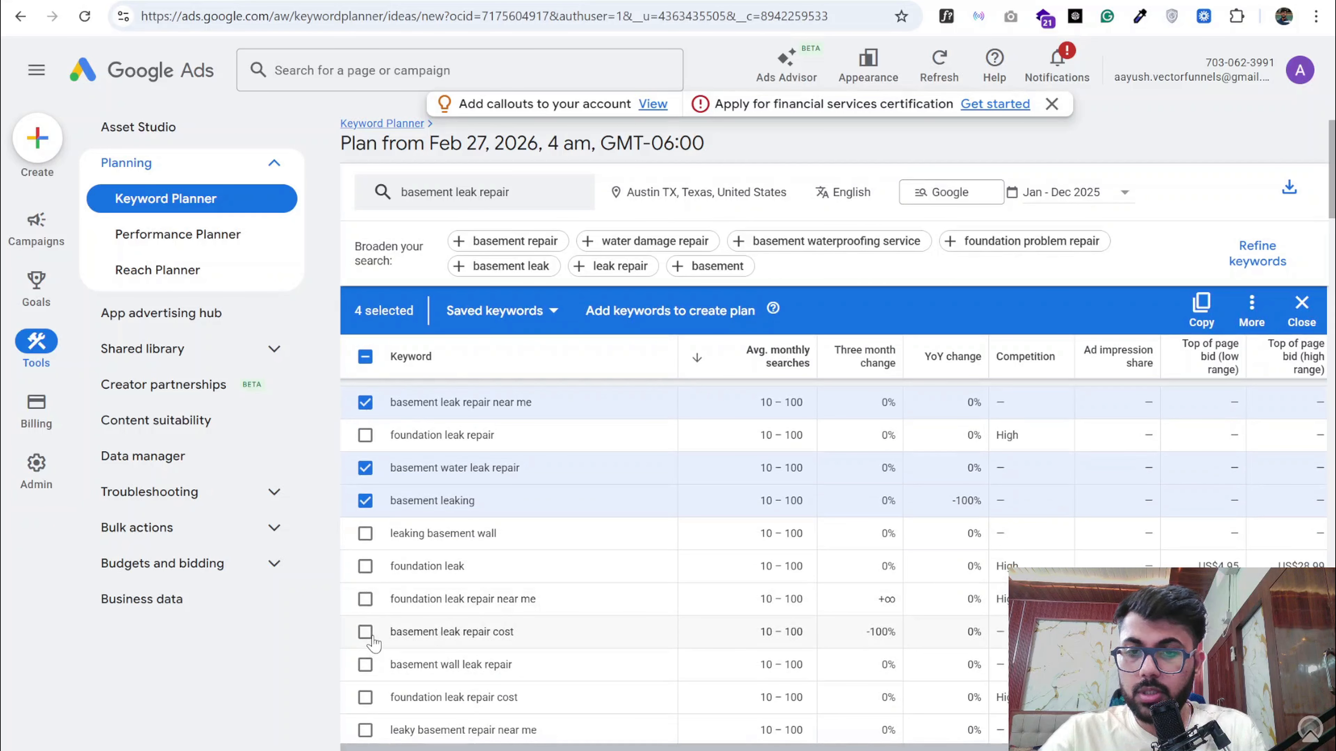
triple_click(444, 630)
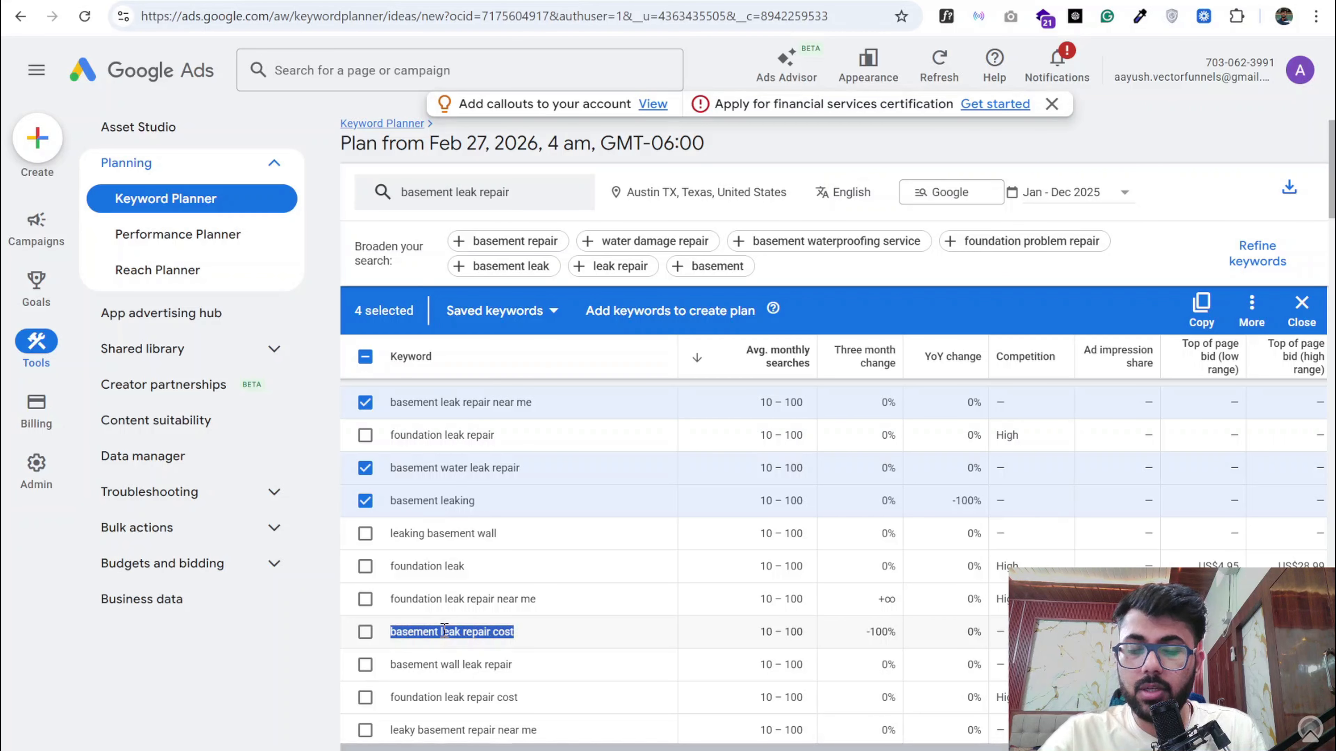
scroll(444, 630, down, 2)
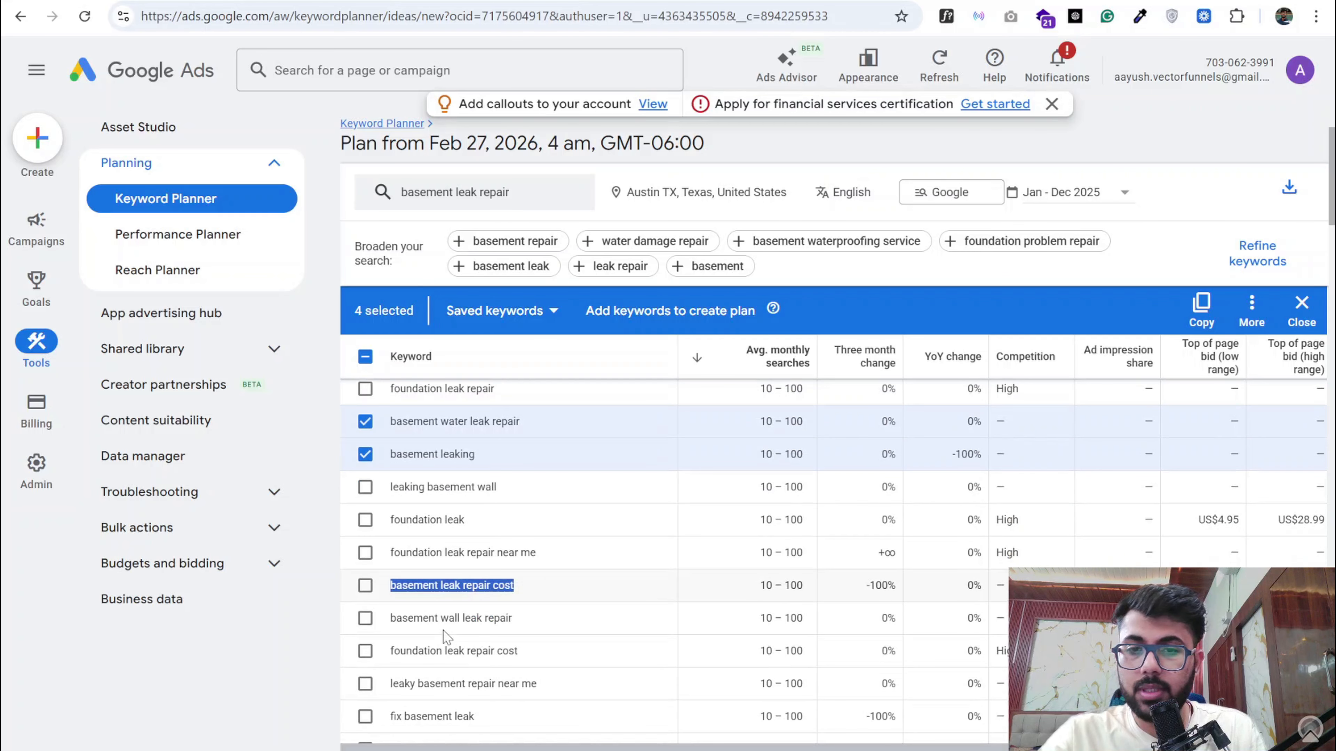
click(365, 619)
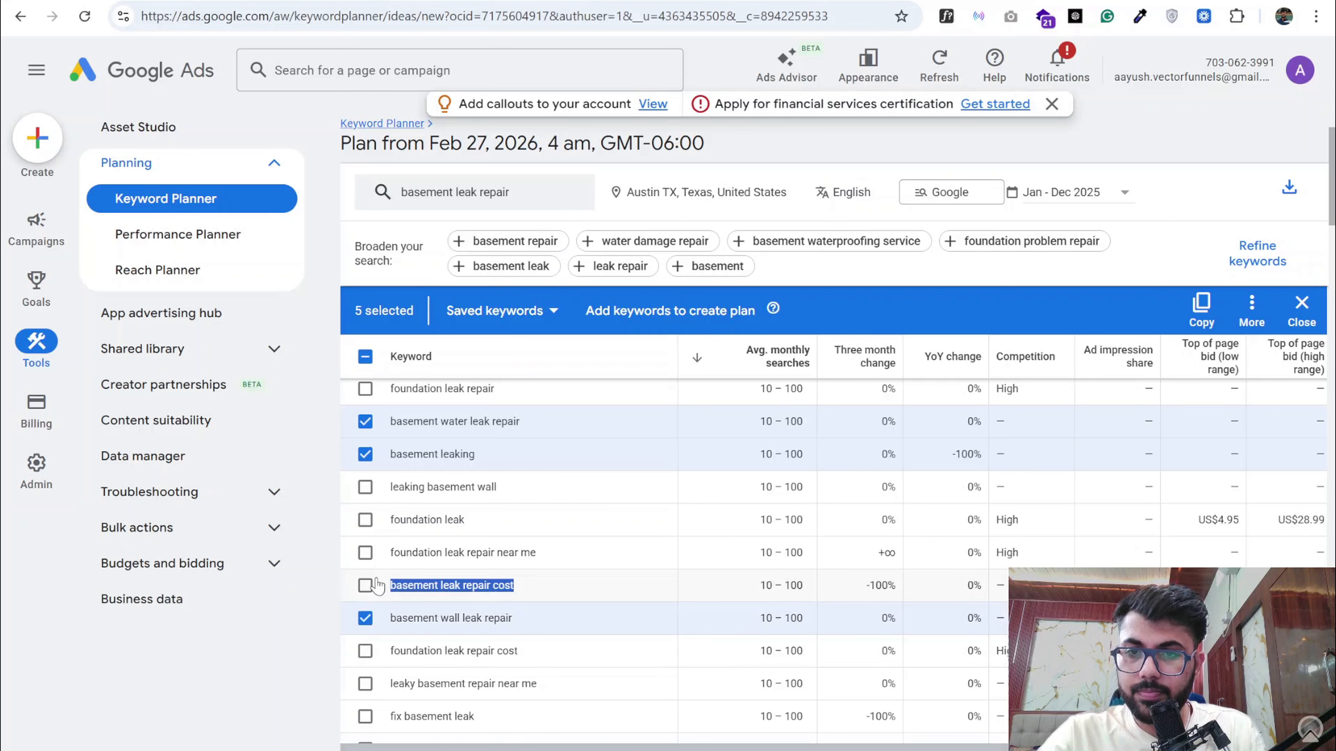
scroll(377, 585, down, 2)
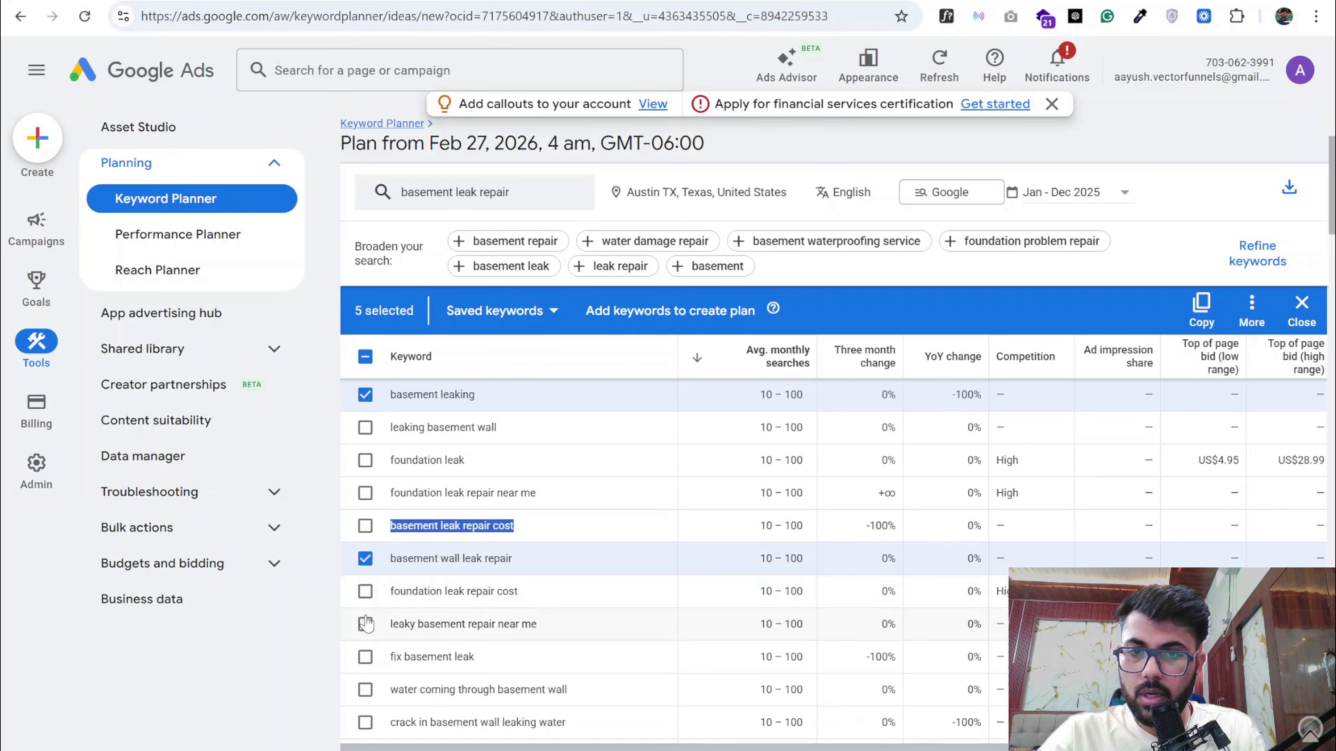
click(365, 624)
scroll(363, 605, down, 3)
click(365, 582)
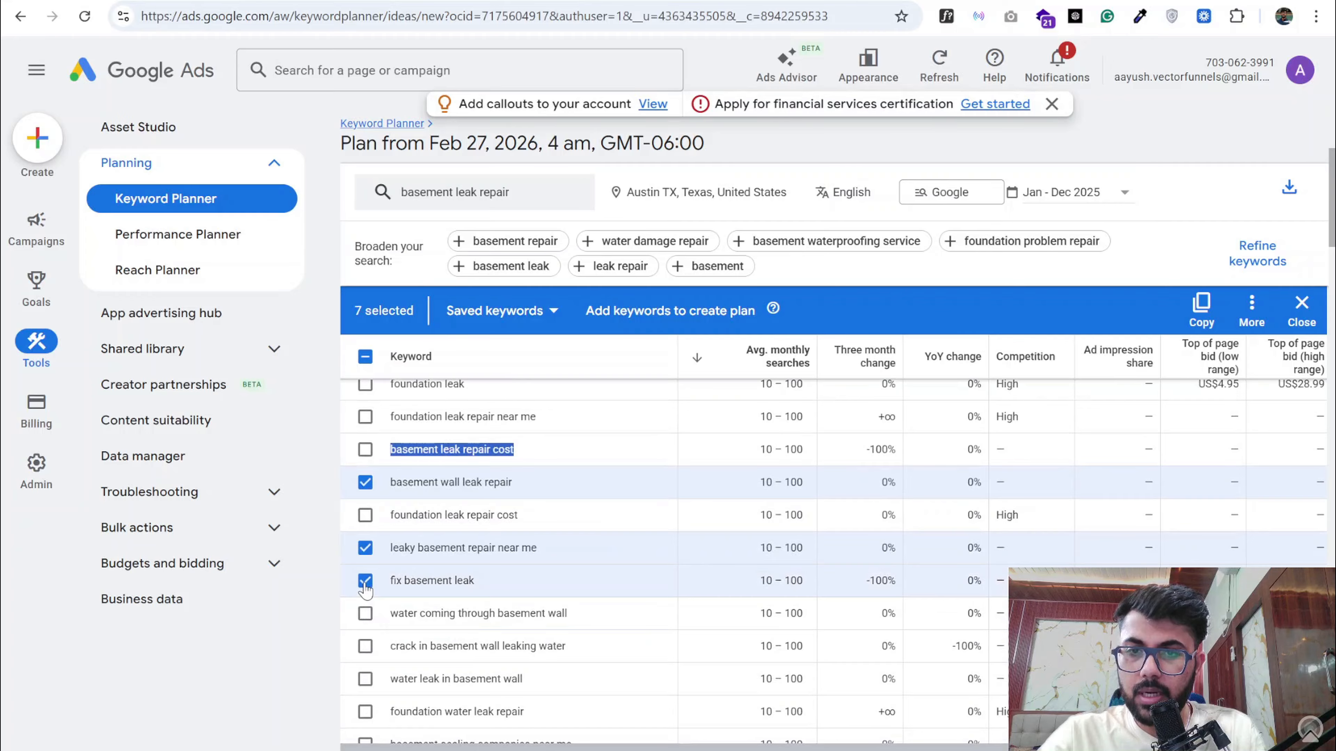
- Add "basement sealing companies near me", "basement leak repair company near me" and "basement foundation leak repair" to the selected keywords
scroll(364, 618, down, 2)
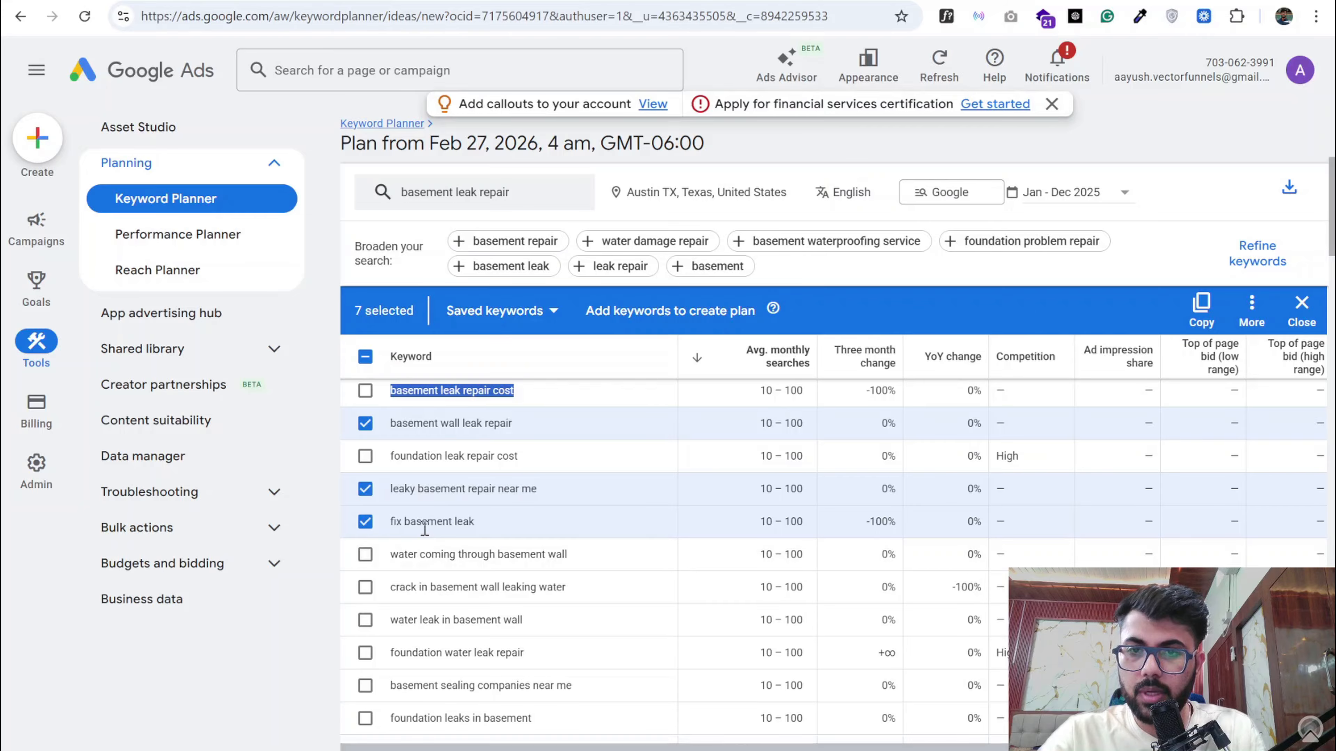
scroll(417, 524, down, 1)
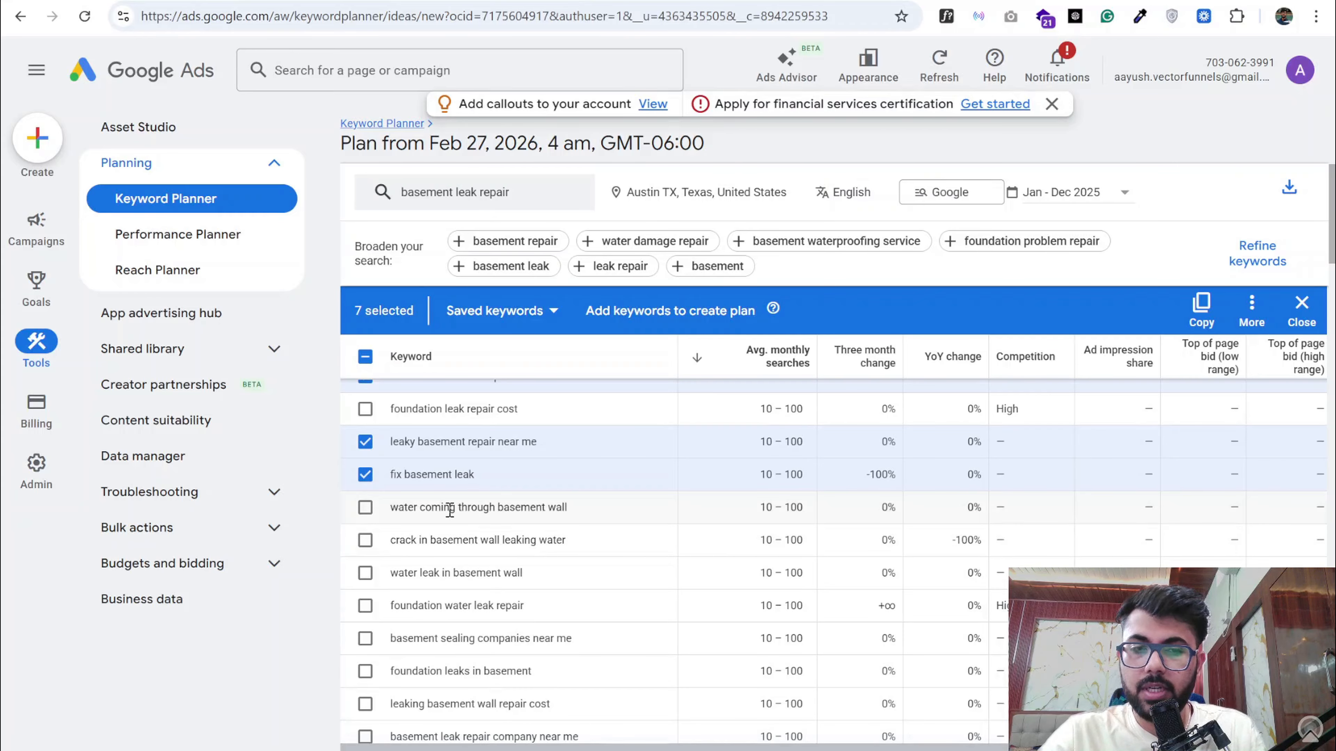
scroll(449, 509, down, 1)
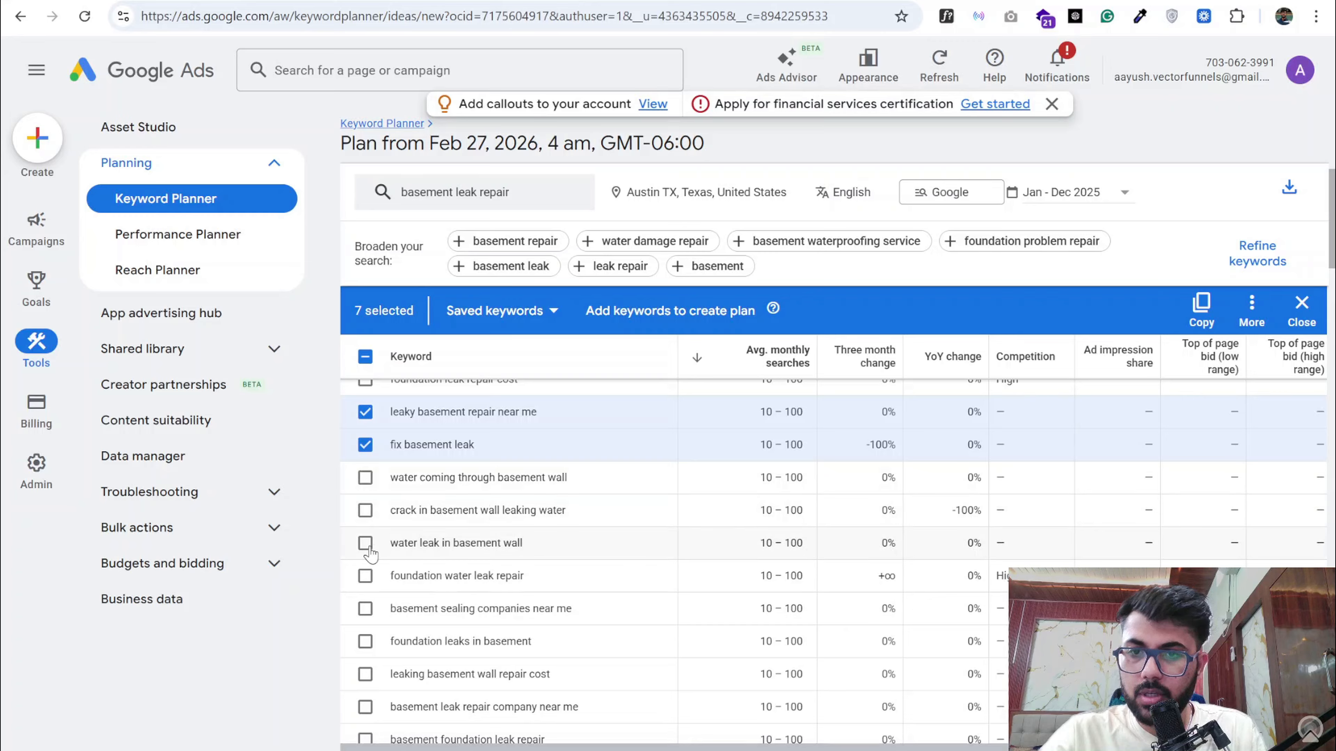
scroll(456, 547, down, 1)
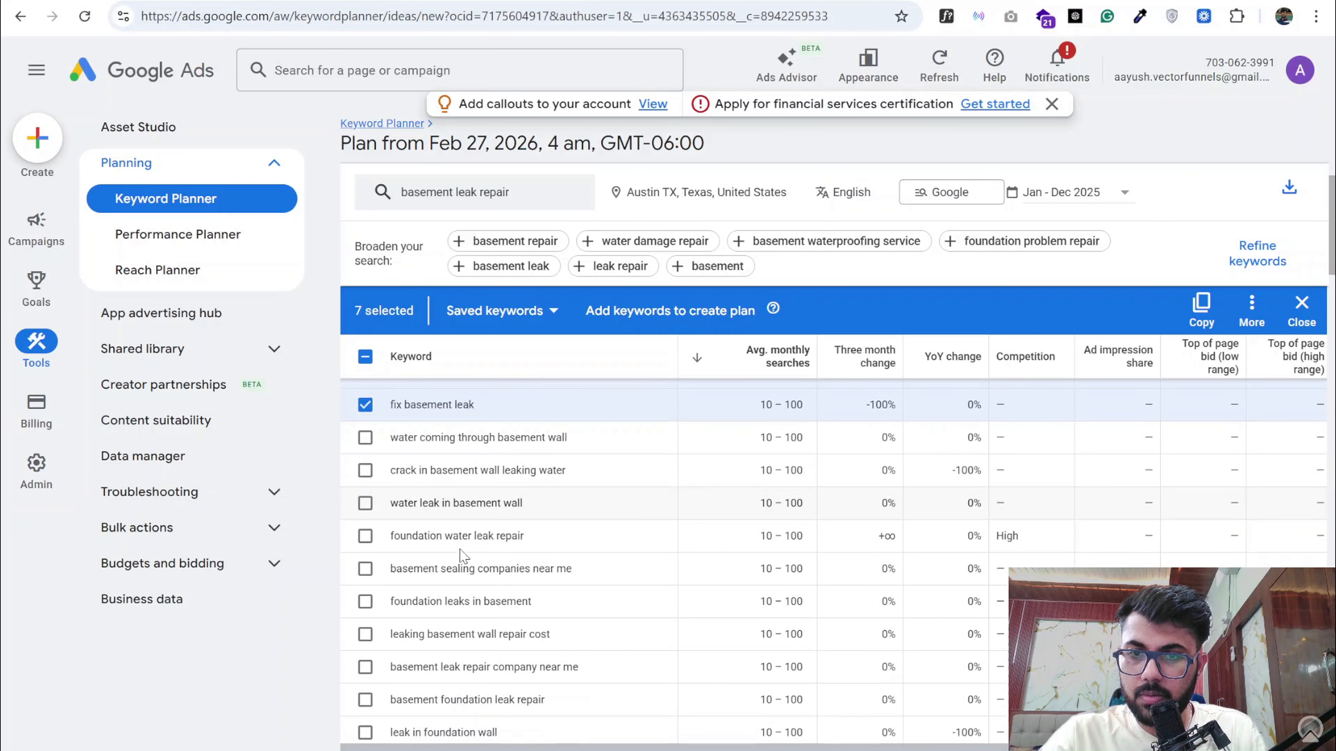
click(364, 569)
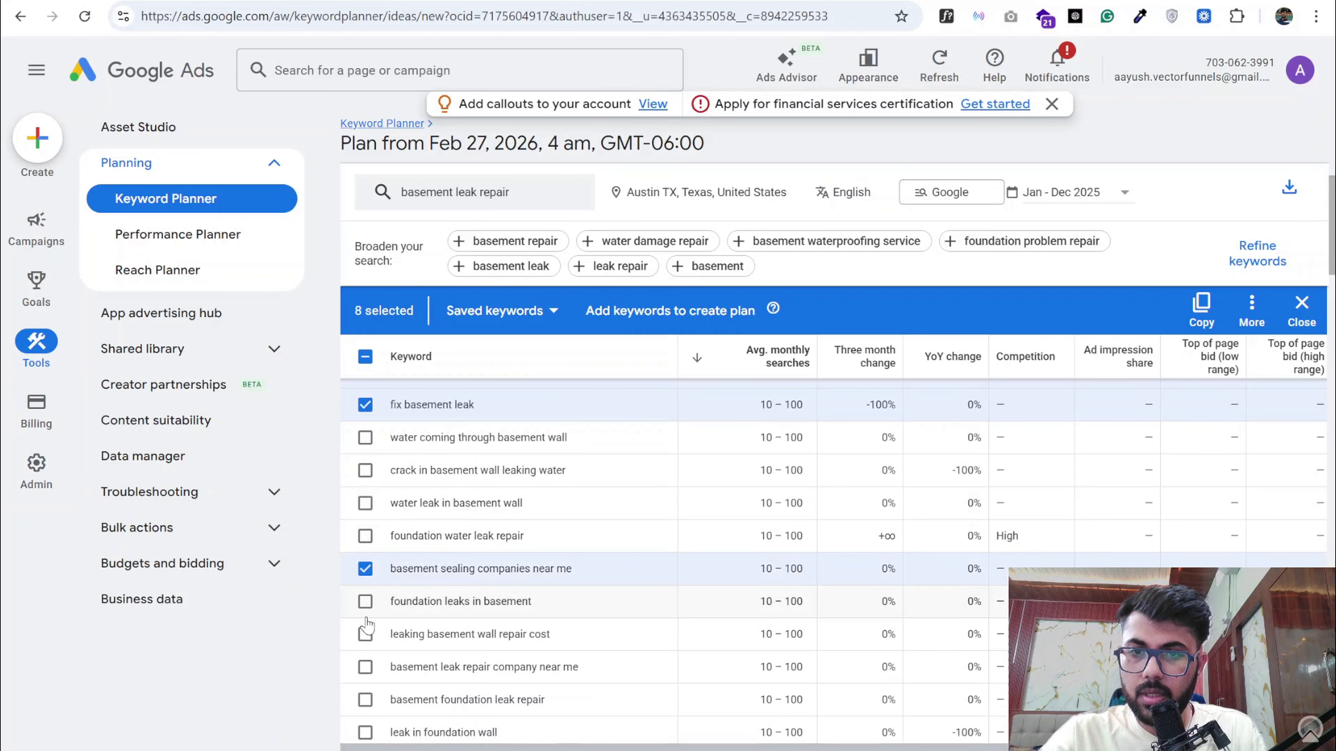
scroll(460, 573, down, 1)
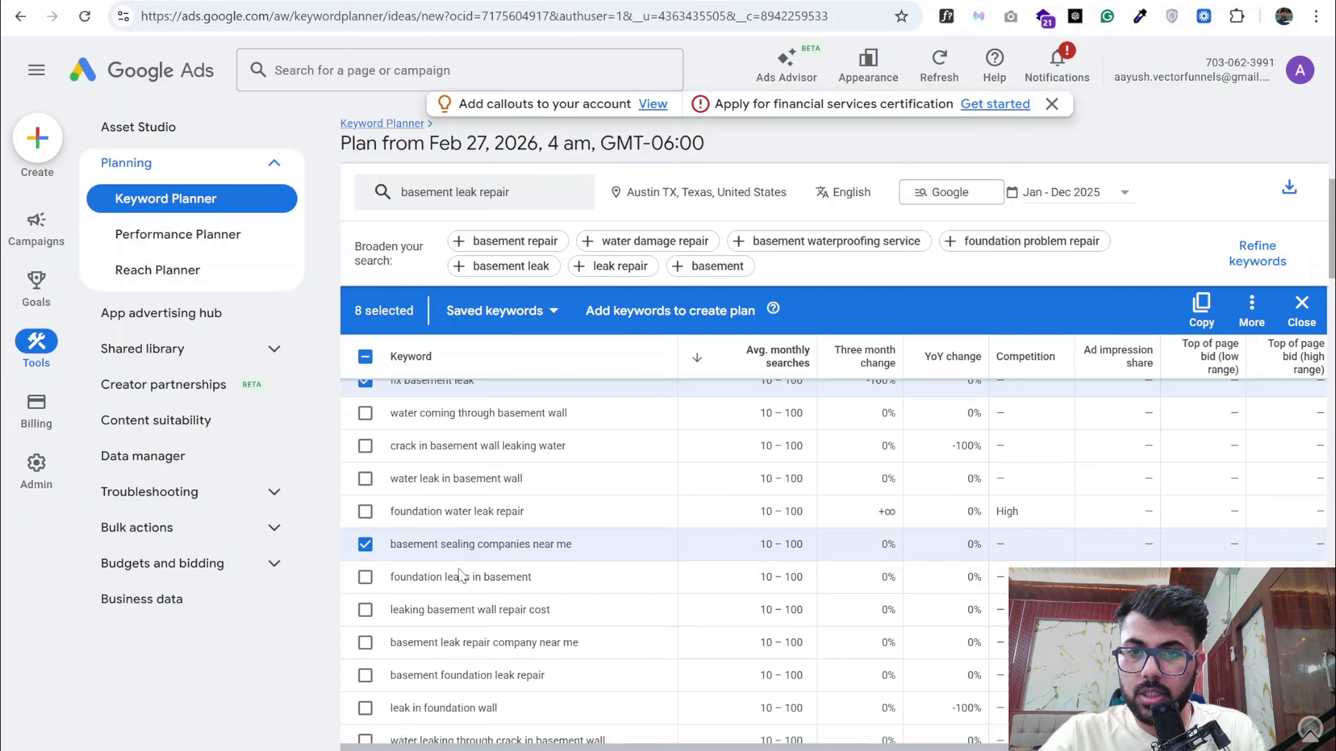
scroll(431, 577, down, 1)
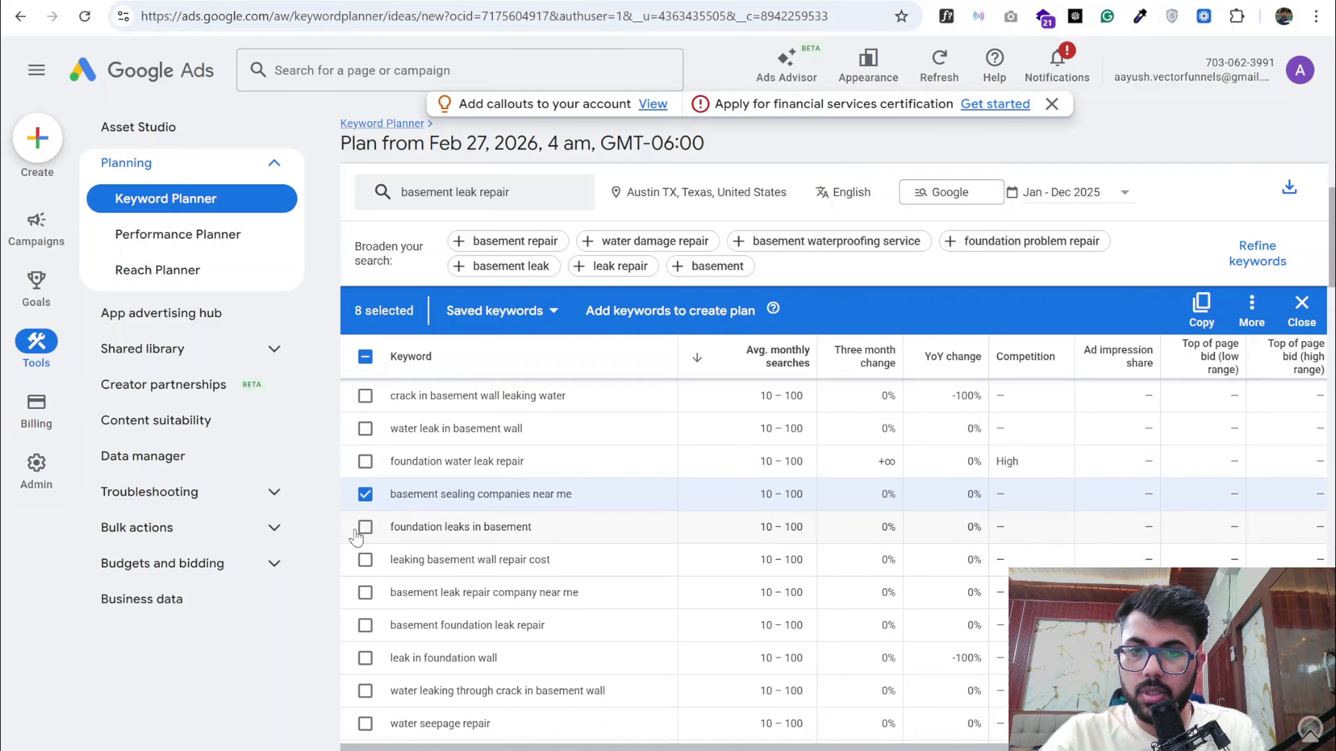
click(366, 593)
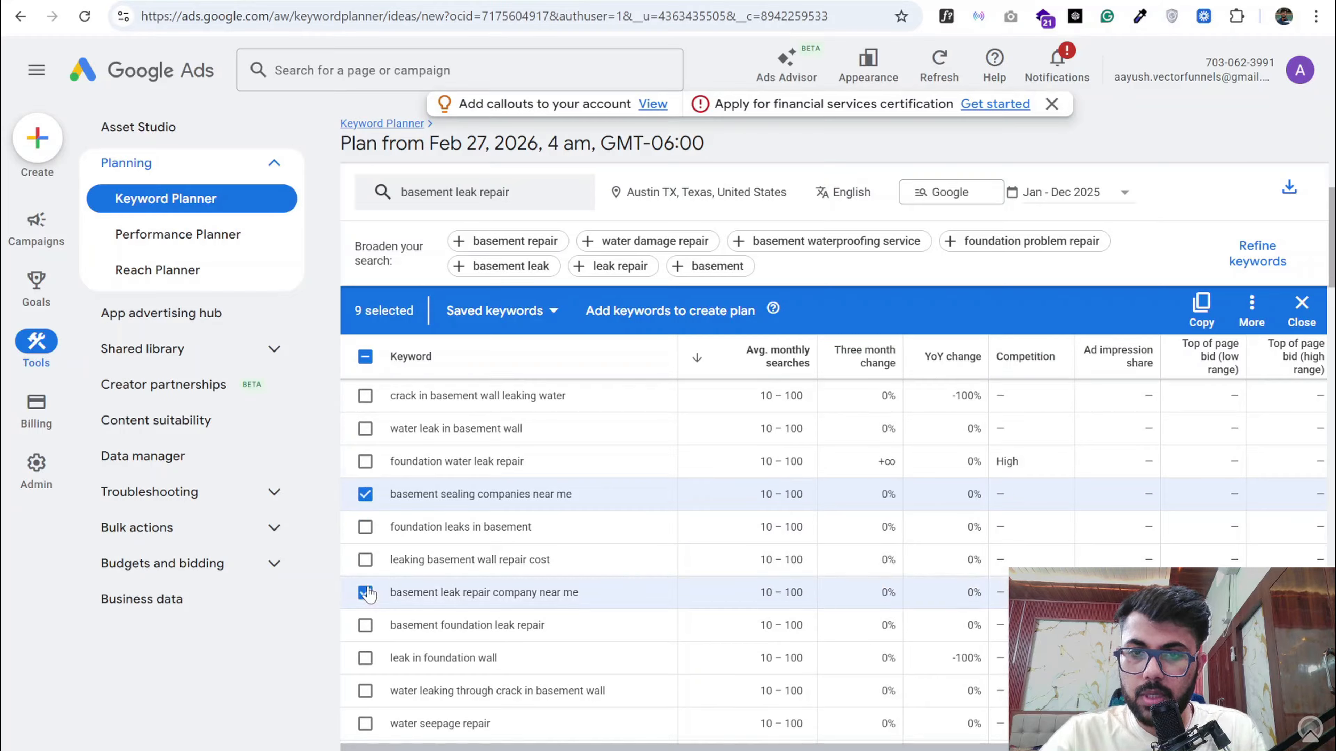
scroll(442, 563, down, 2)
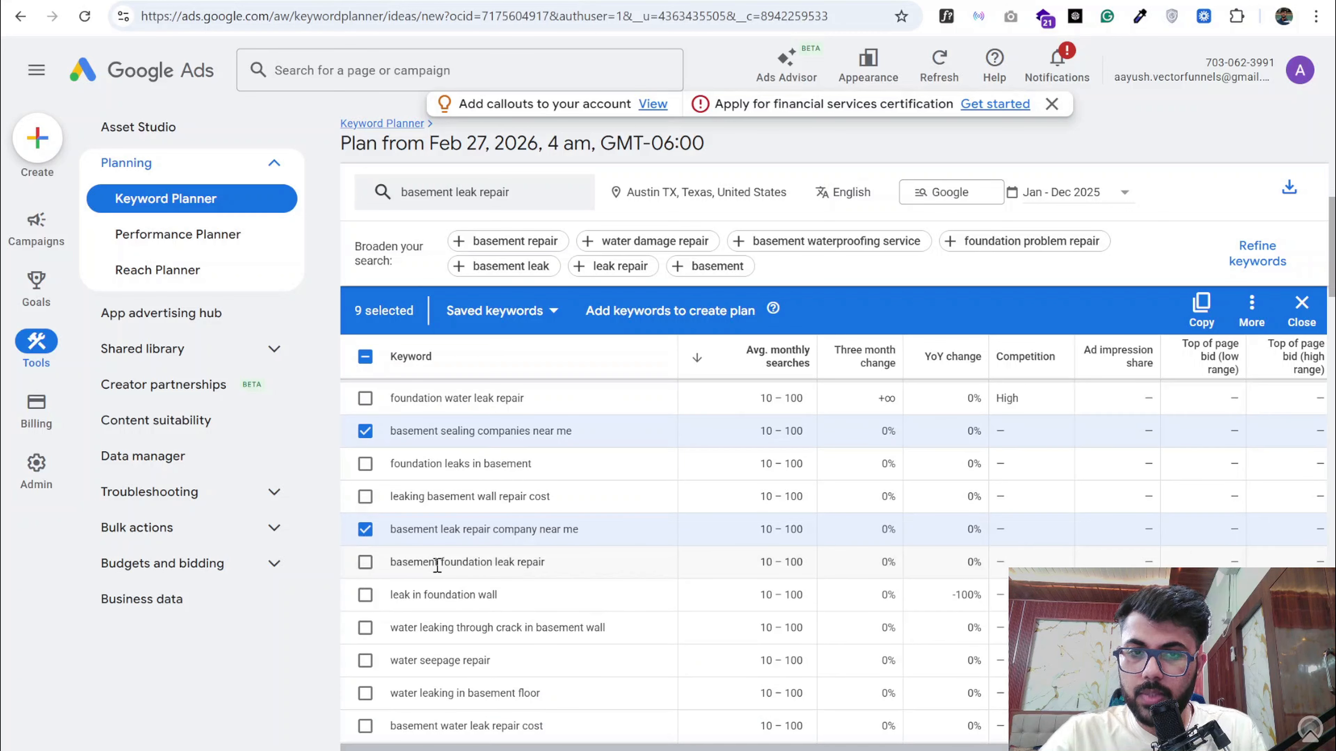
scroll(437, 566, down, 1)
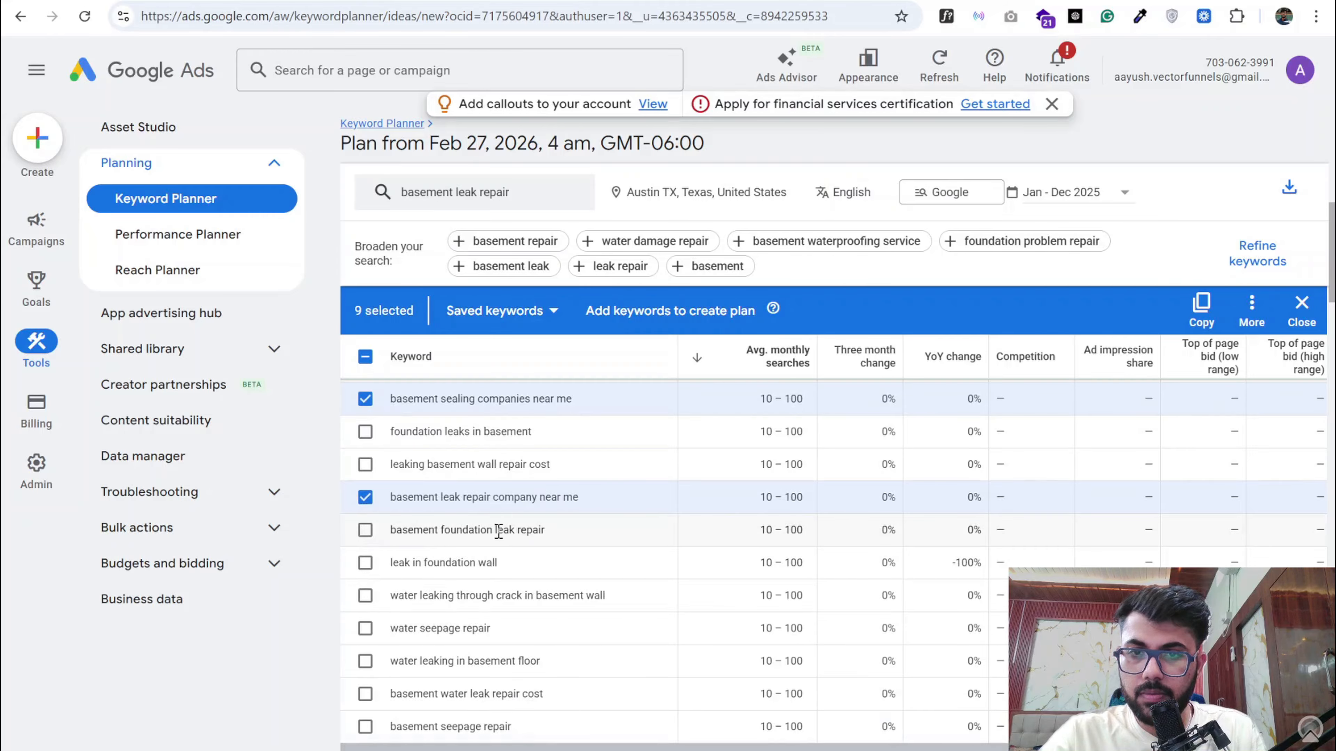
click(366, 533)
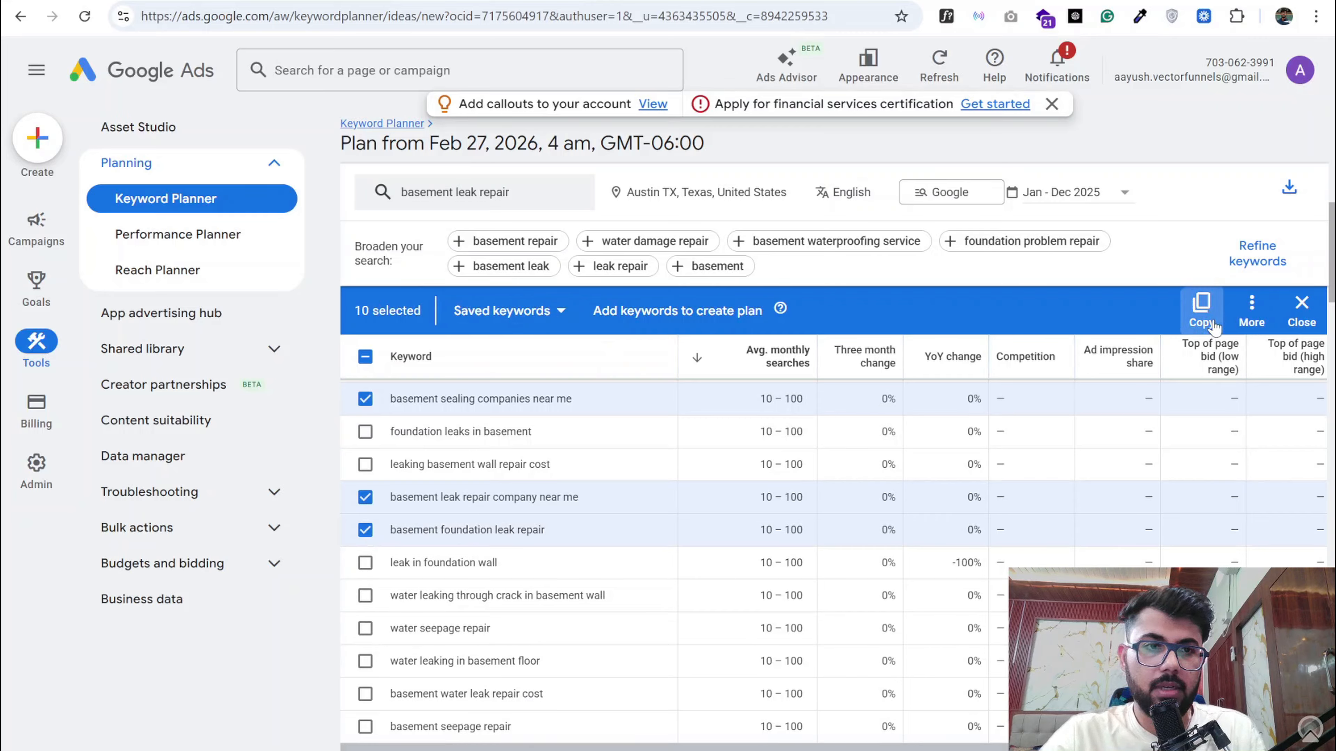
- Copy the selected keywords and replace the whole Ad Group 3: Basement Leak Repair keyword list in the Google Docs document with them
click(1204, 316)
key(ctrl+Tab)
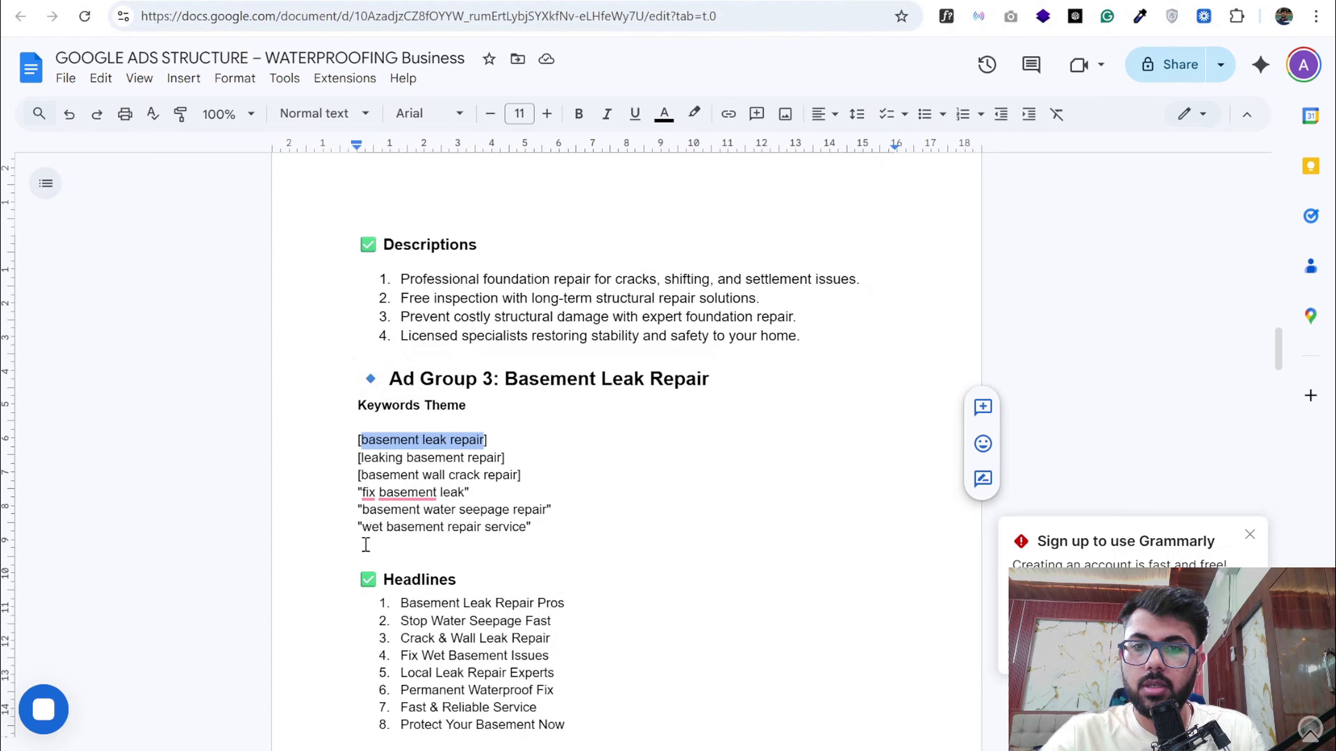
drag(551, 524, 337, 441)
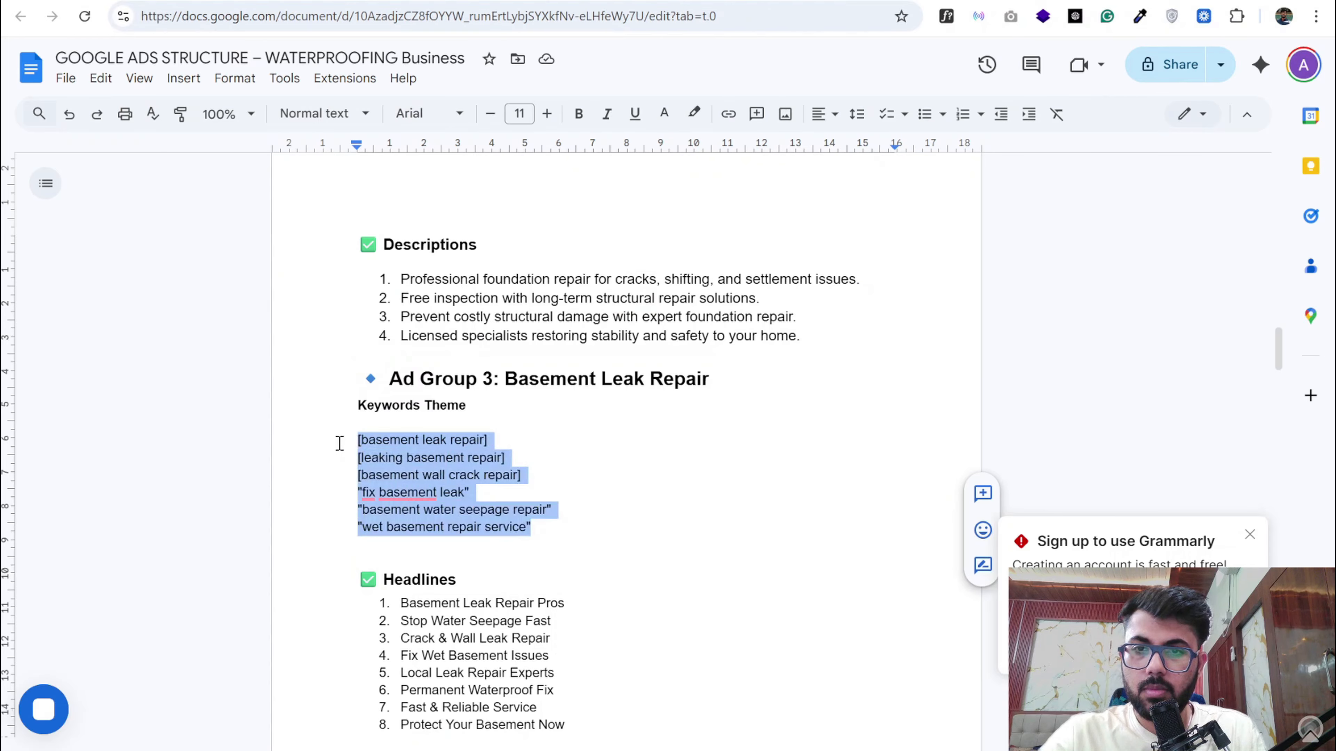
key(ctrl+v)
- Review the Ad Group 3 headlines and descriptions and the Water Damage Repair and Water Damage Restoration ad groups of Campaign 2
scroll(562, 544, down, 7)
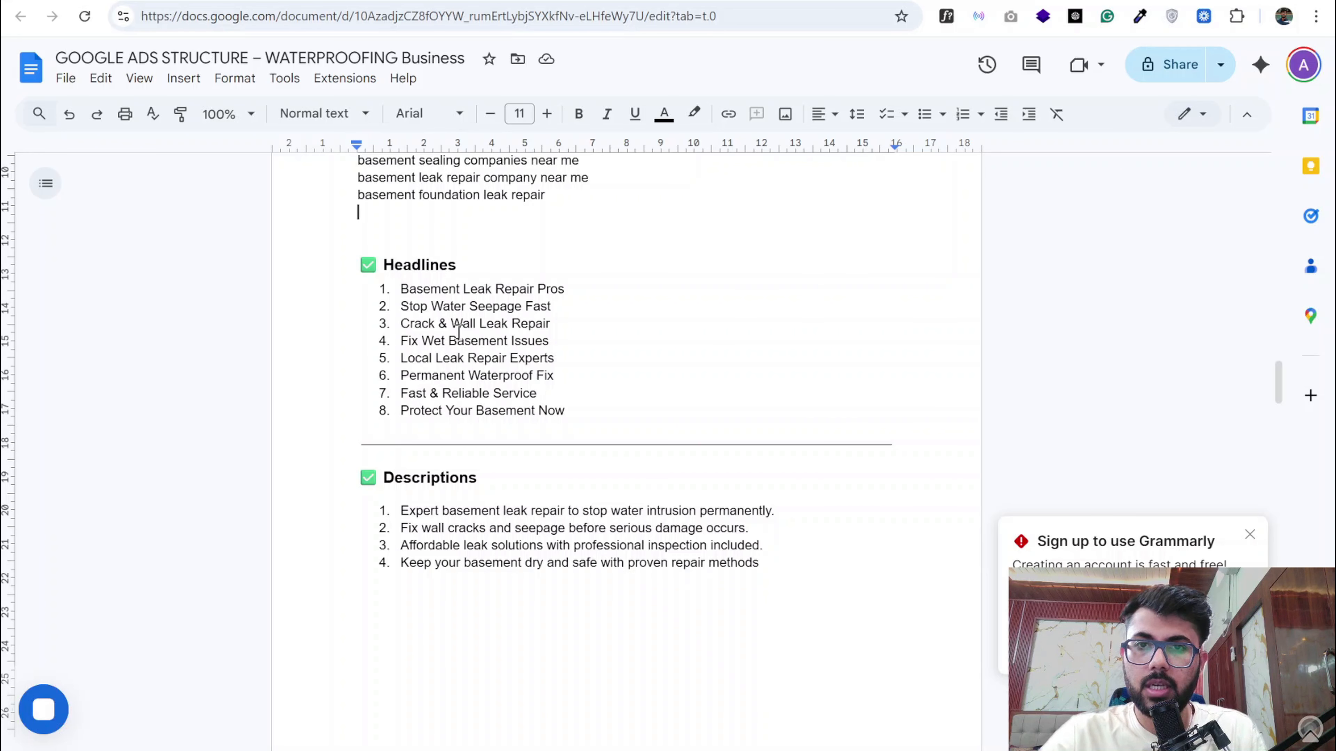
scroll(458, 330, down, 10)
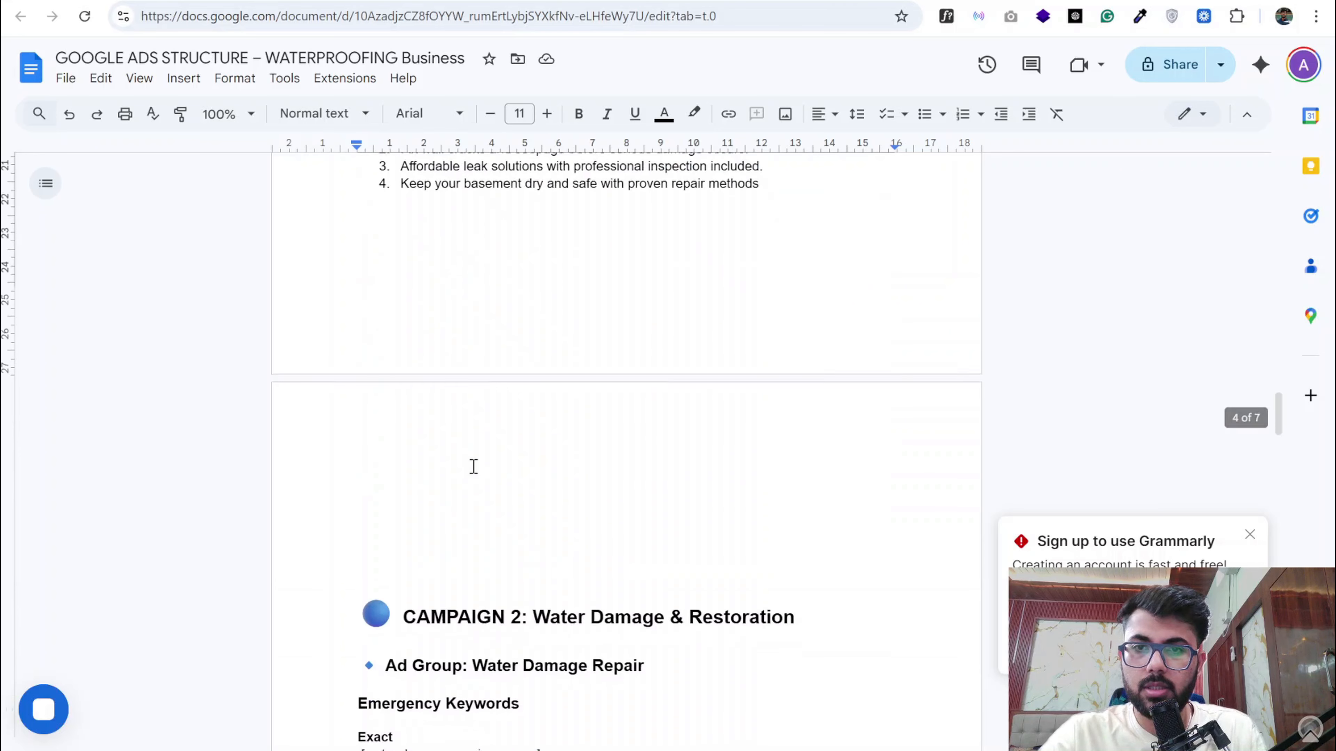
scroll(473, 466, down, 2)
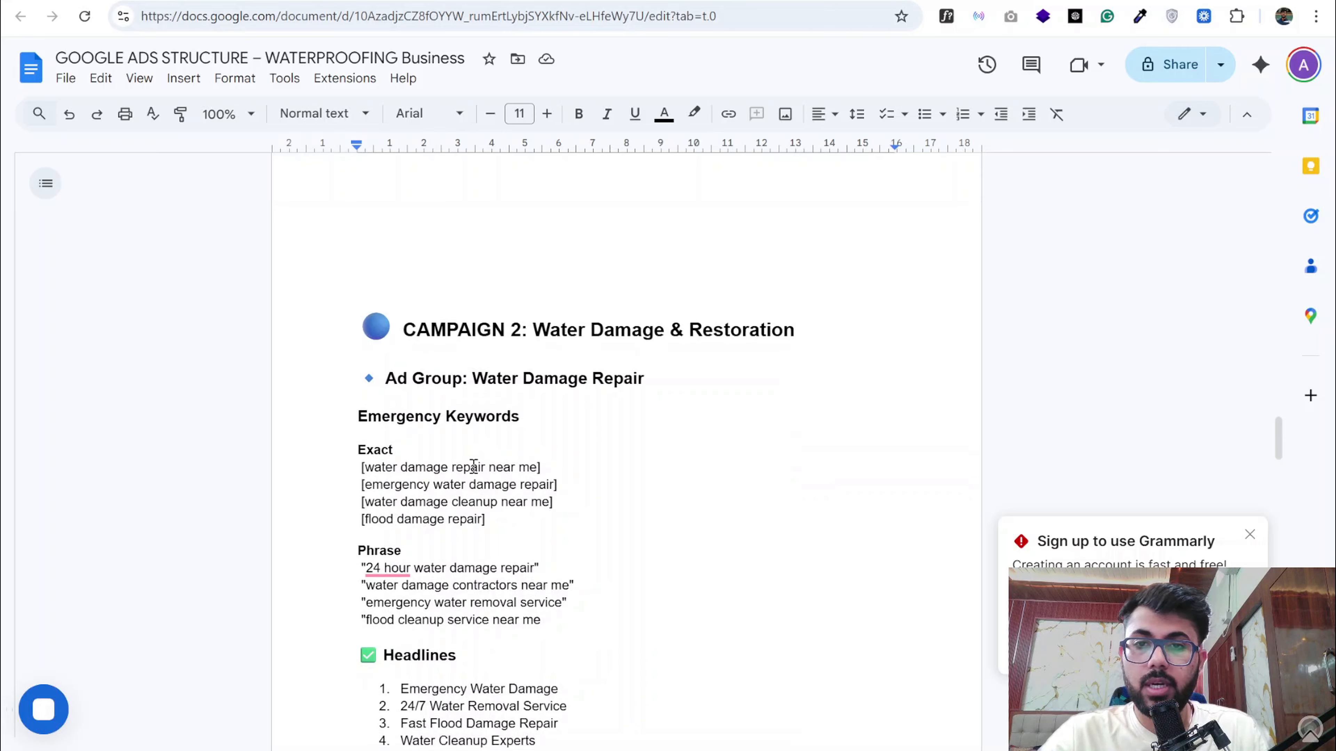
drag(540, 330, 799, 333)
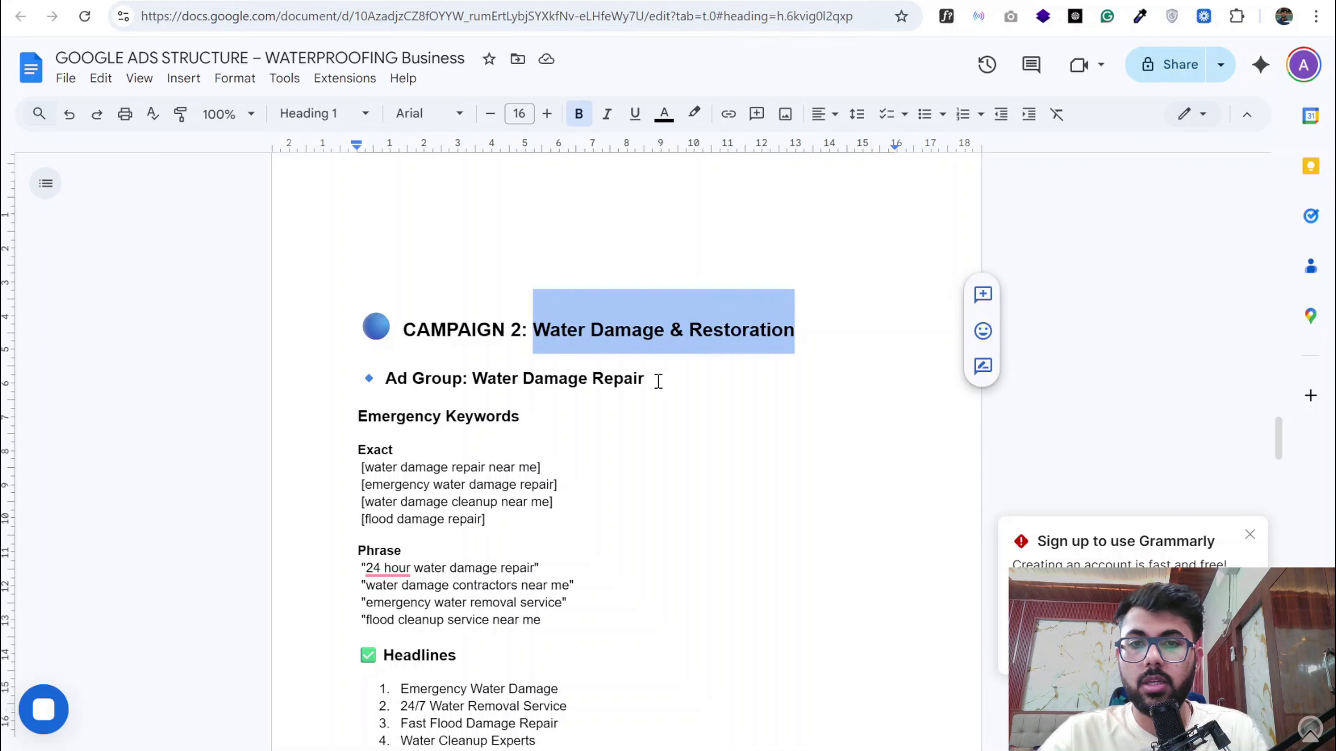
scroll(657, 381, down, 1)
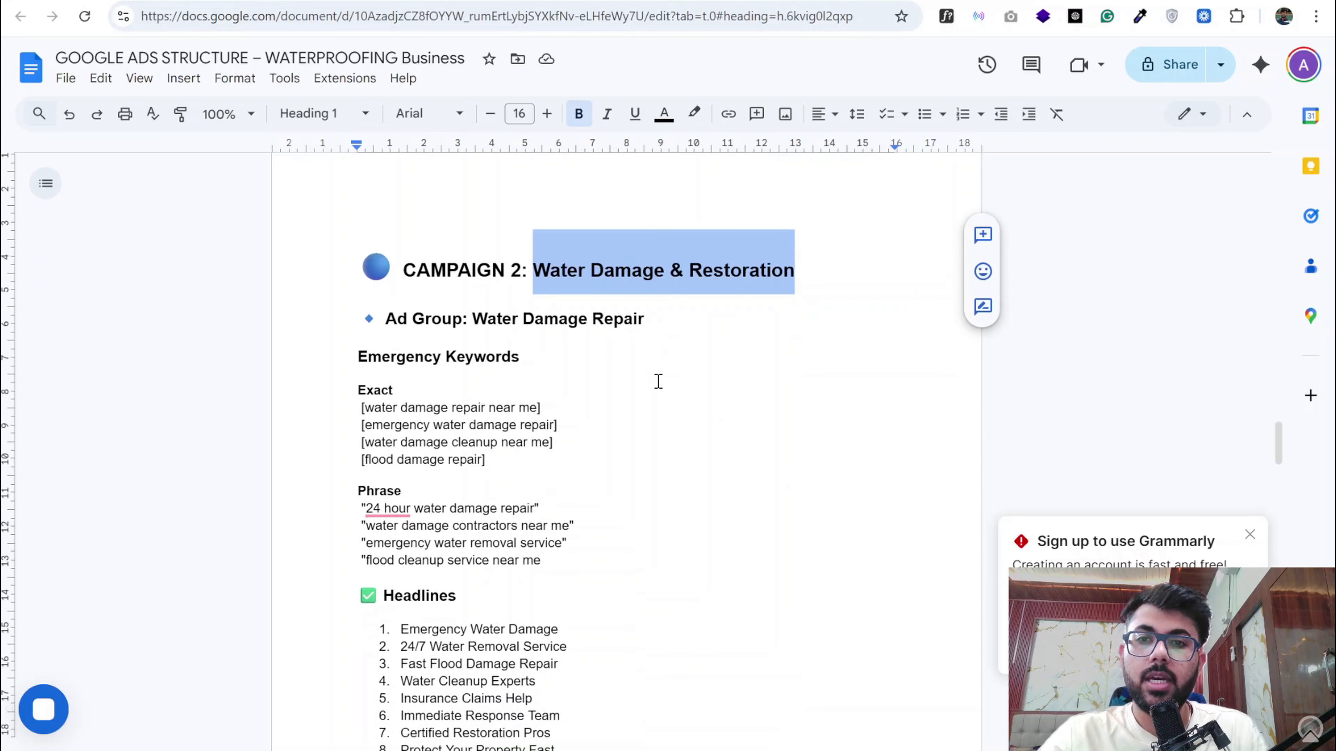
scroll(511, 332, down, 1)
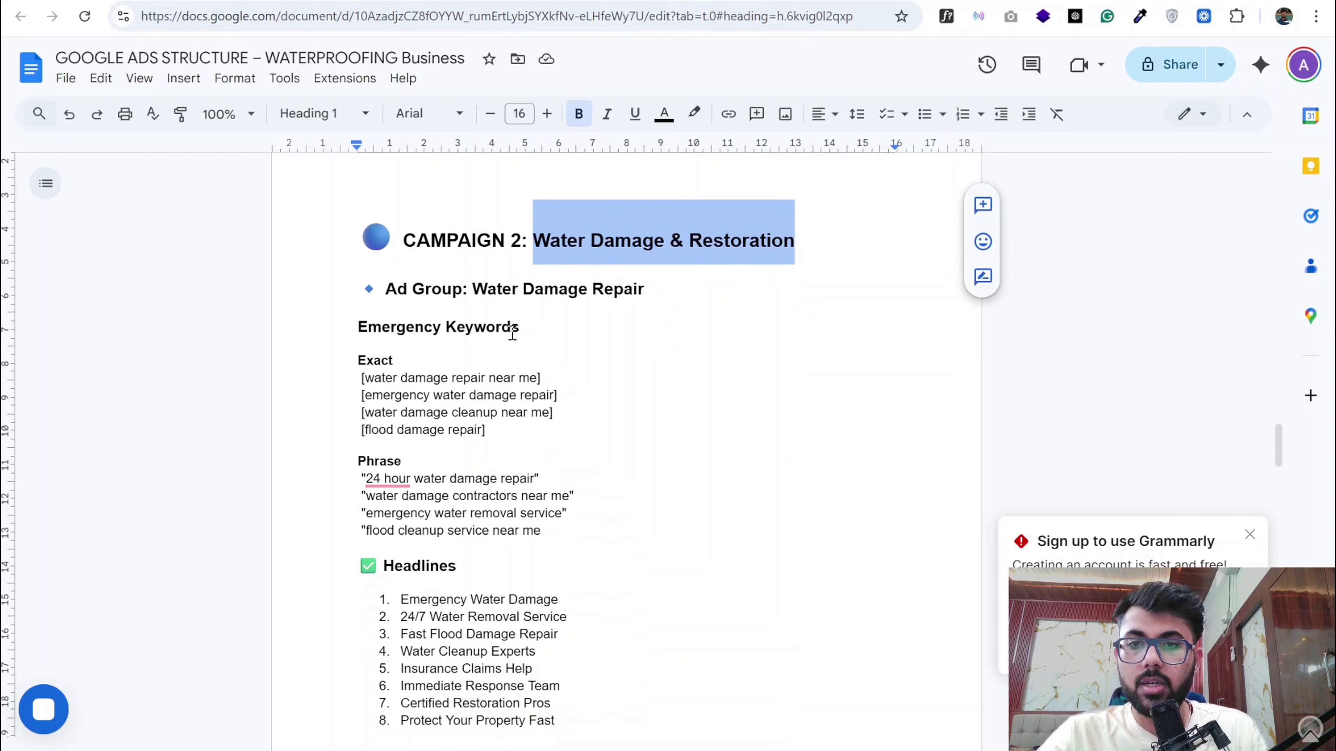
drag(475, 279, 646, 288)
scroll(645, 293, down, 3)
scroll(448, 382, down, 14)
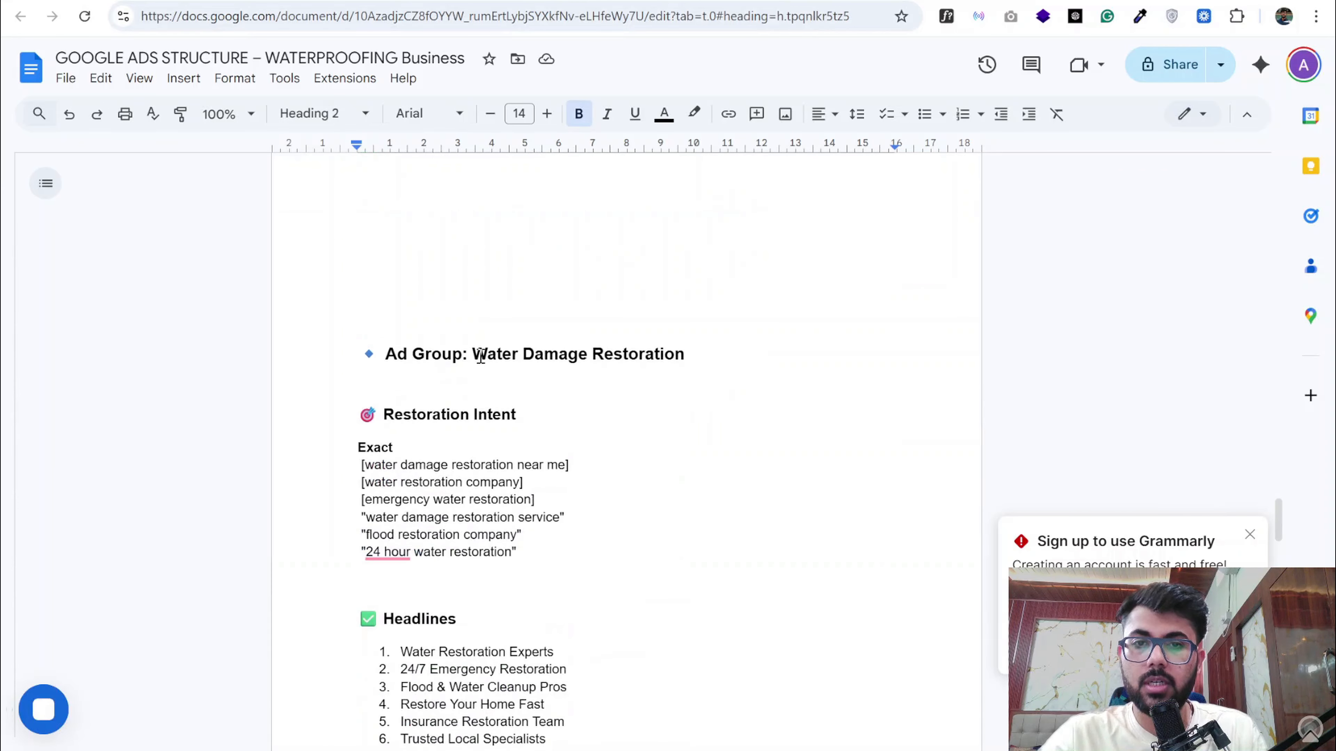
- Copy "water damage repair near me" from the Water Damage Repair ad group and get keyword ideas for it in Google Ads Keyword Planner
drag(473, 354, 674, 358)
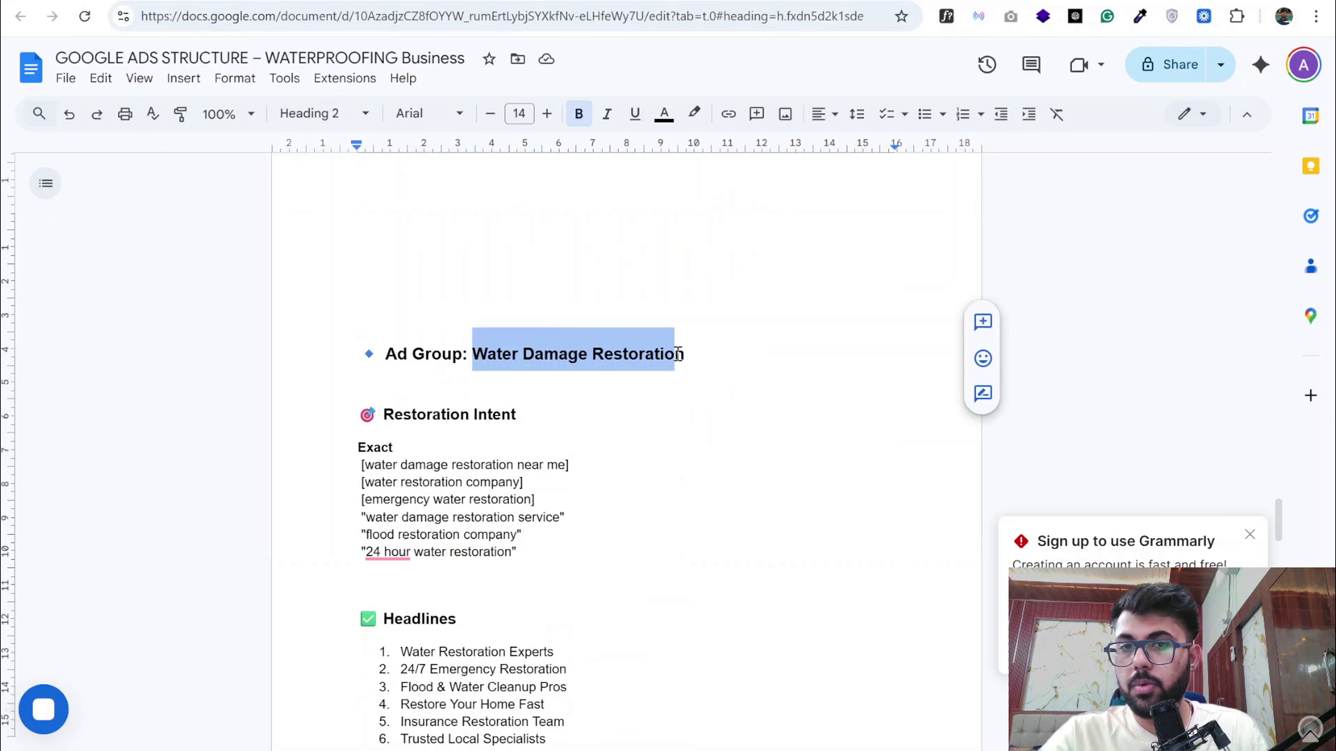
scroll(679, 353, up, 20)
scroll(678, 353, down, 4)
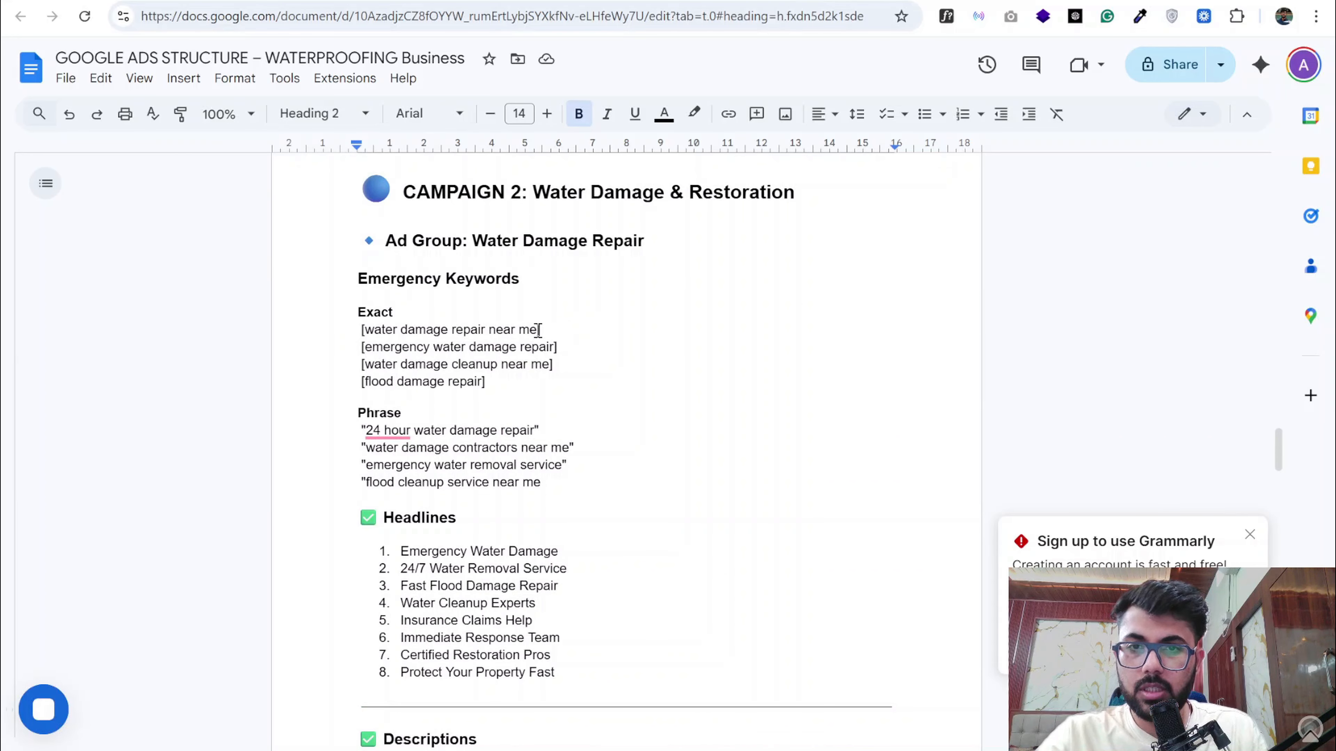
drag(539, 329, 368, 328)
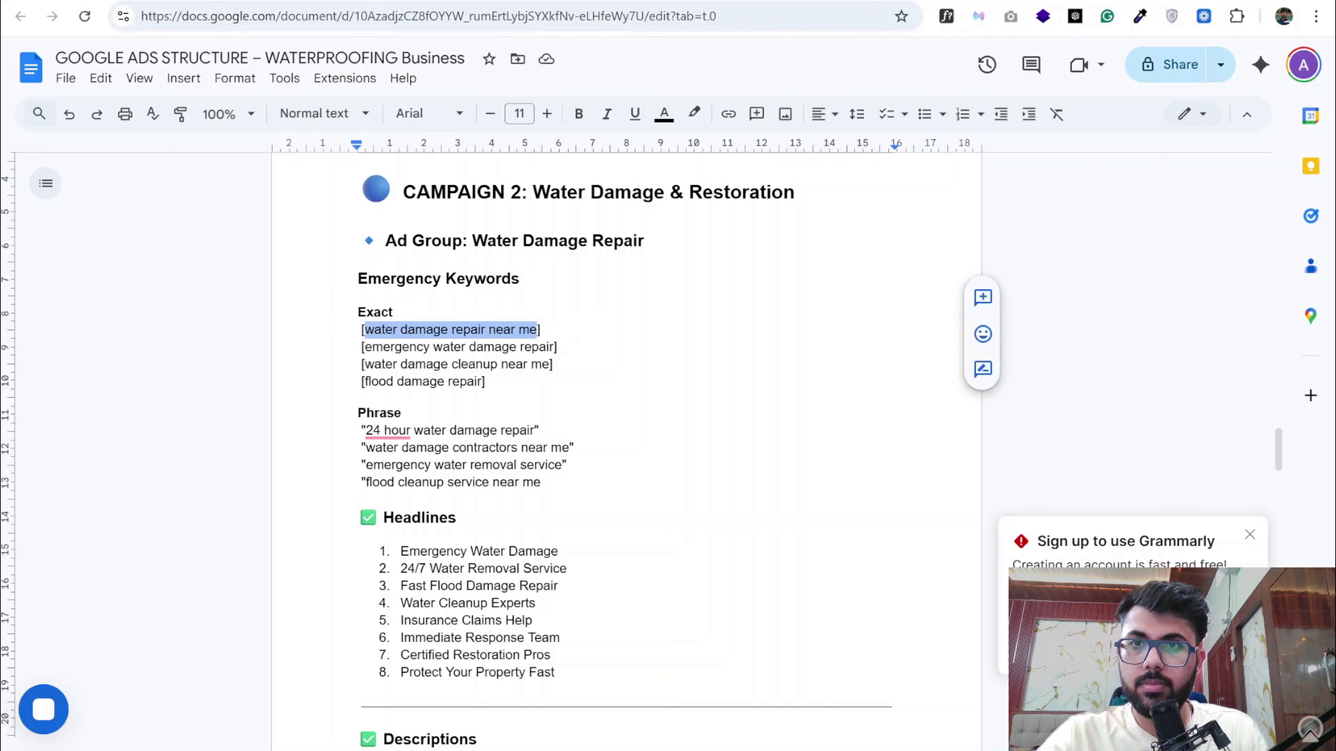
key(alt+Tab)
click(519, 200)
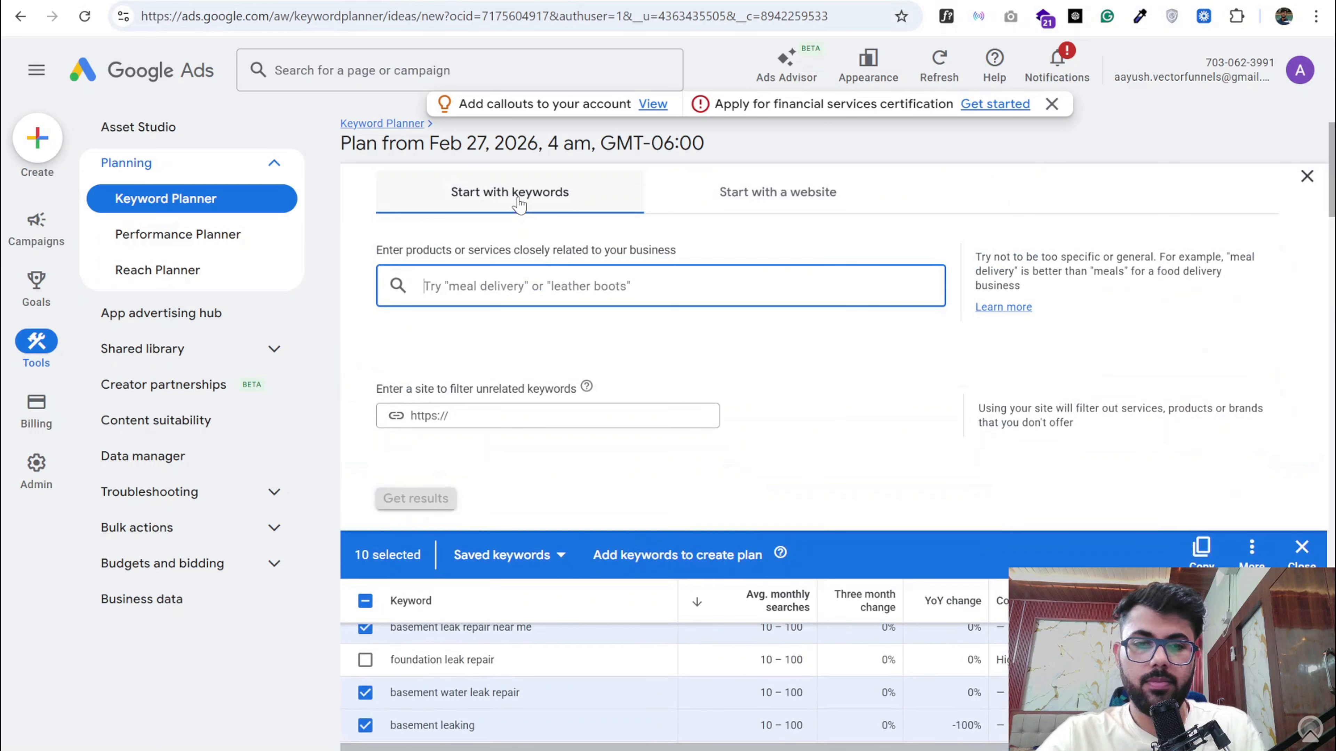
key(ctrl+v)
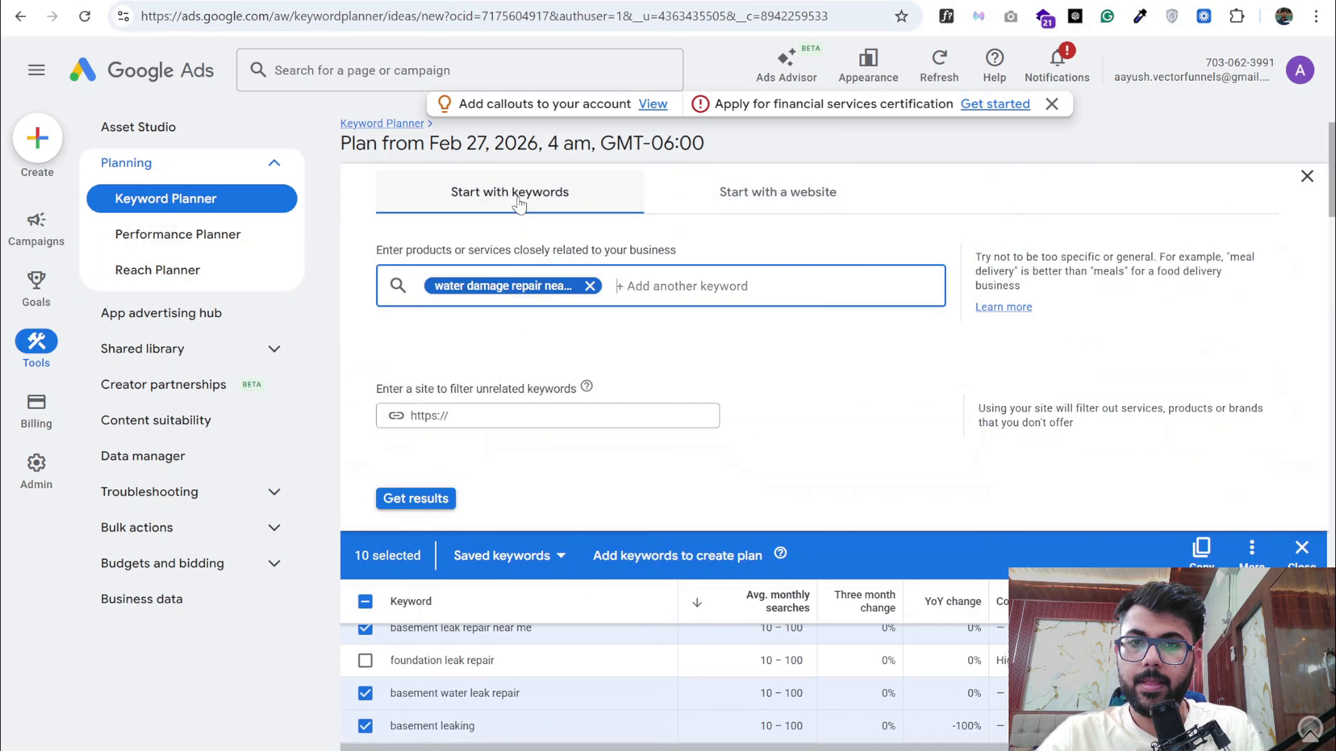
click(412, 499)
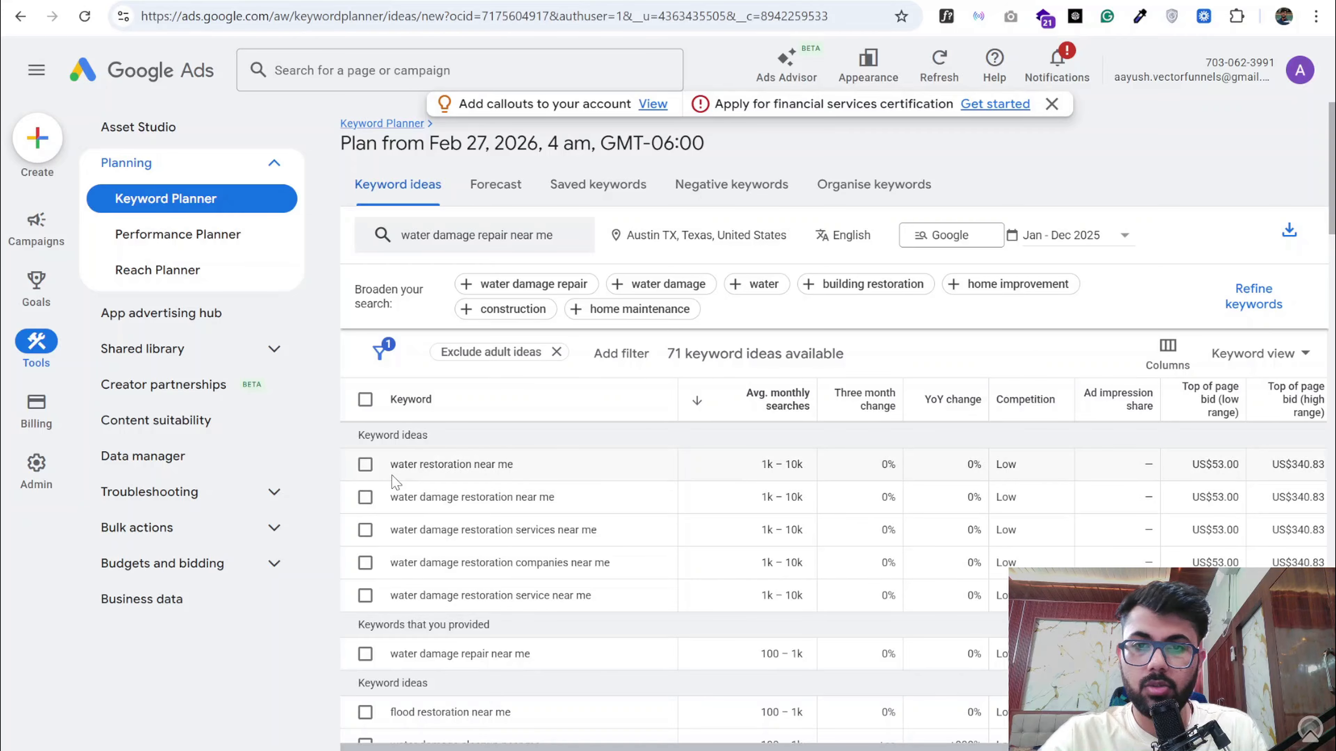
- Select the first five keyword ideas, from "water restoration near me" through "water damage restoration service near me"
click(367, 466)
click(365, 497)
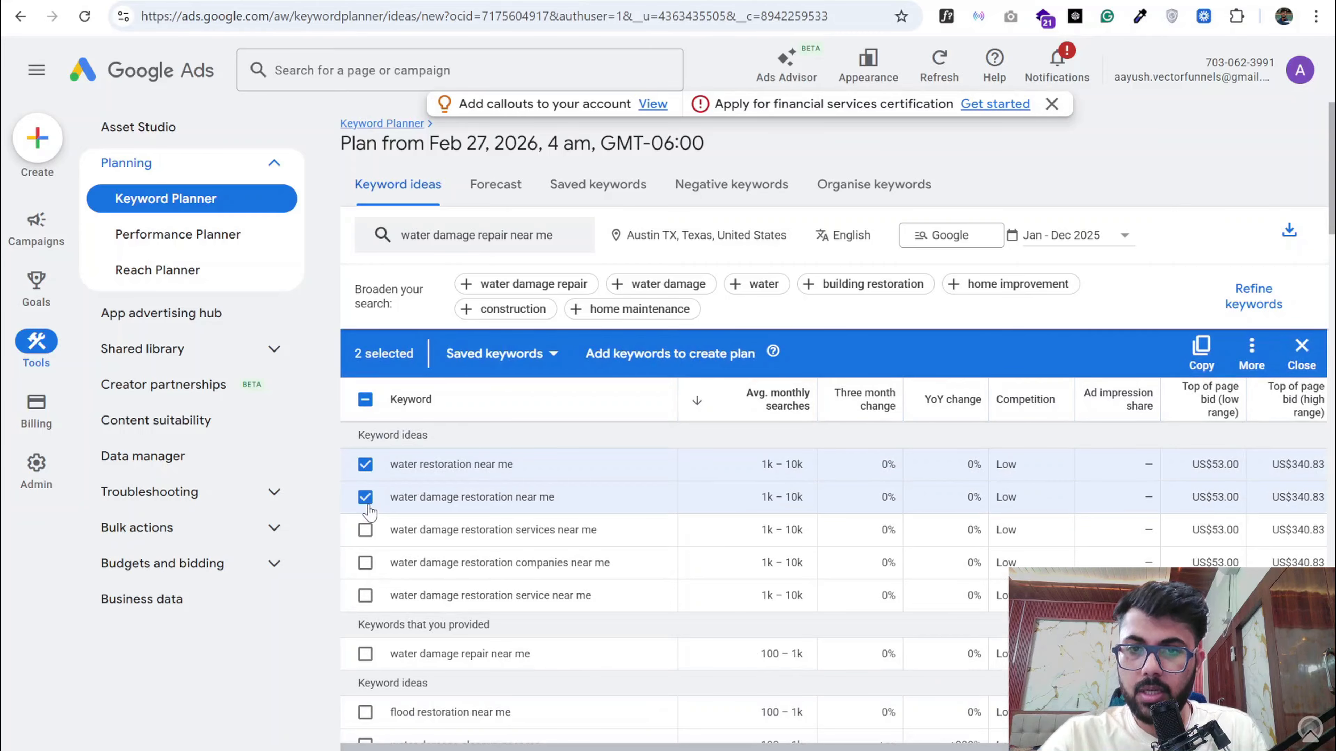
click(365, 530)
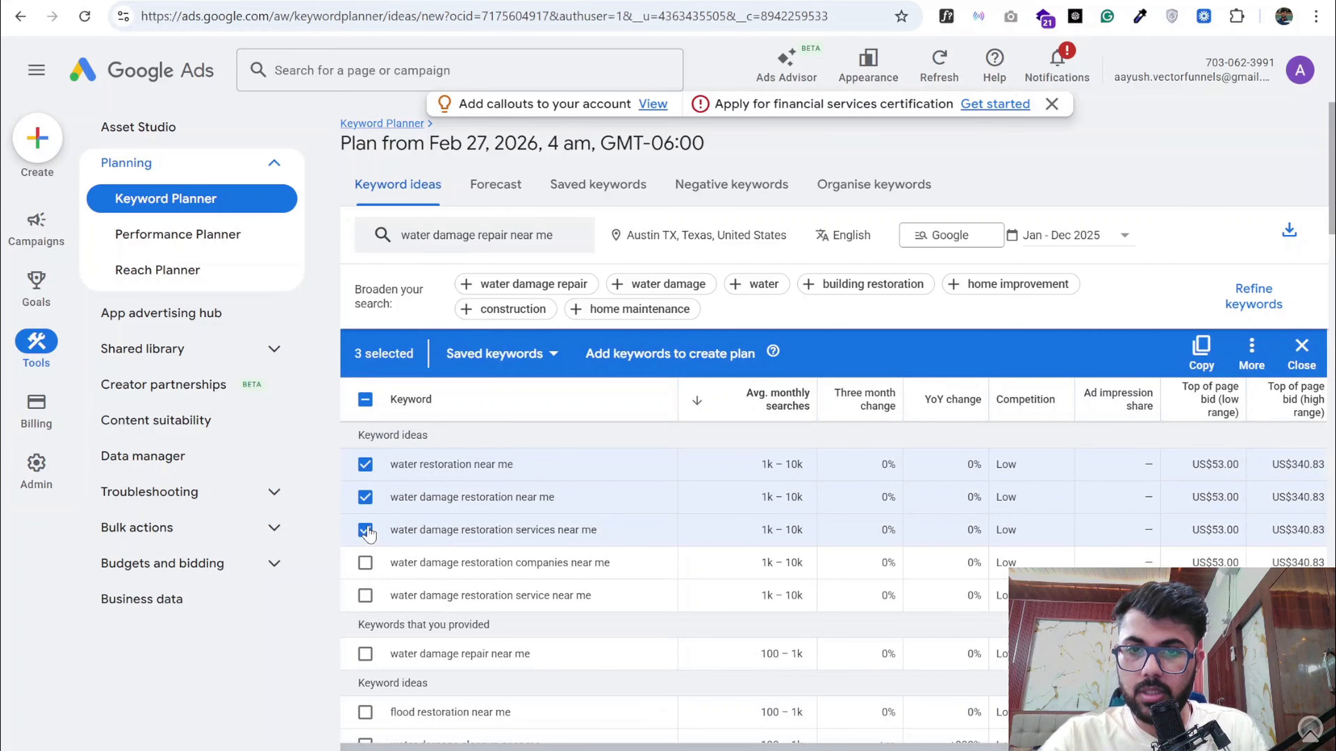
click(365, 562)
click(366, 593)
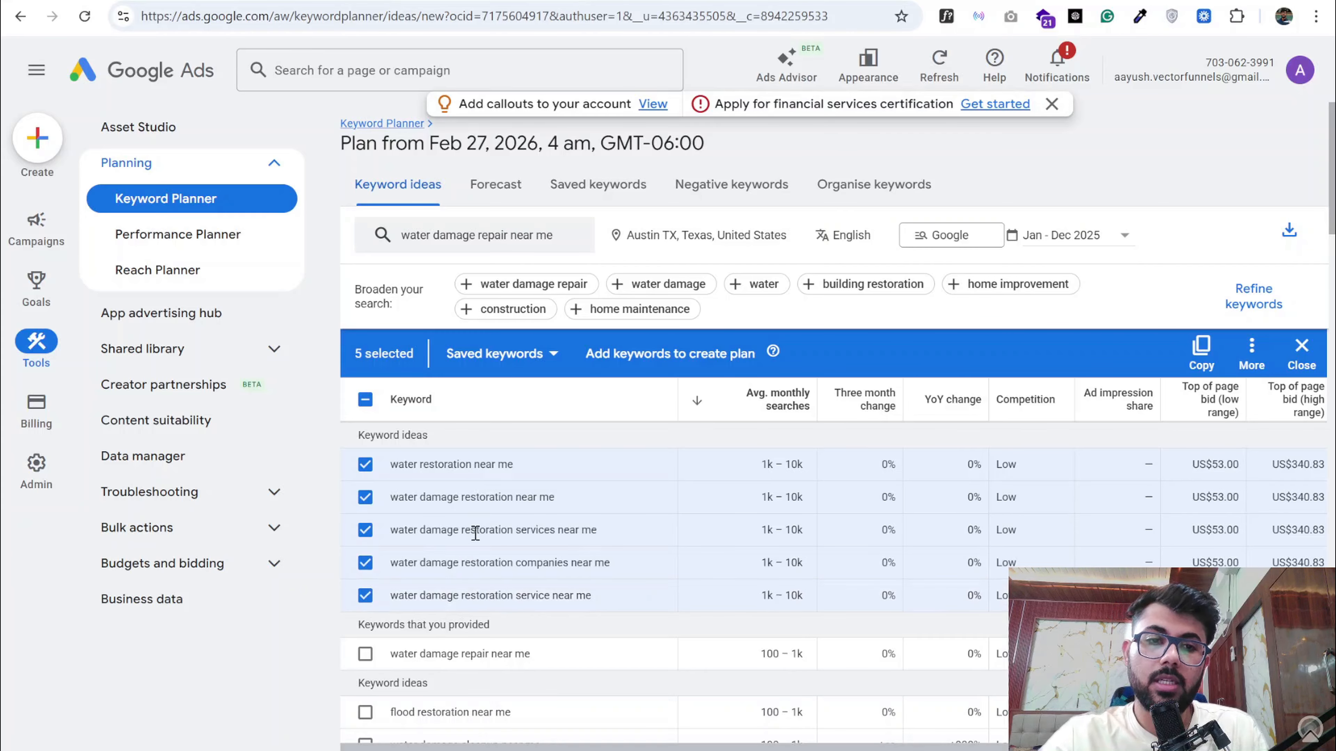
- Add "water damage repair near me", "flood restoration near me" and "water damage cleanup near me" to the selected keywords
scroll(475, 532, down, 1)
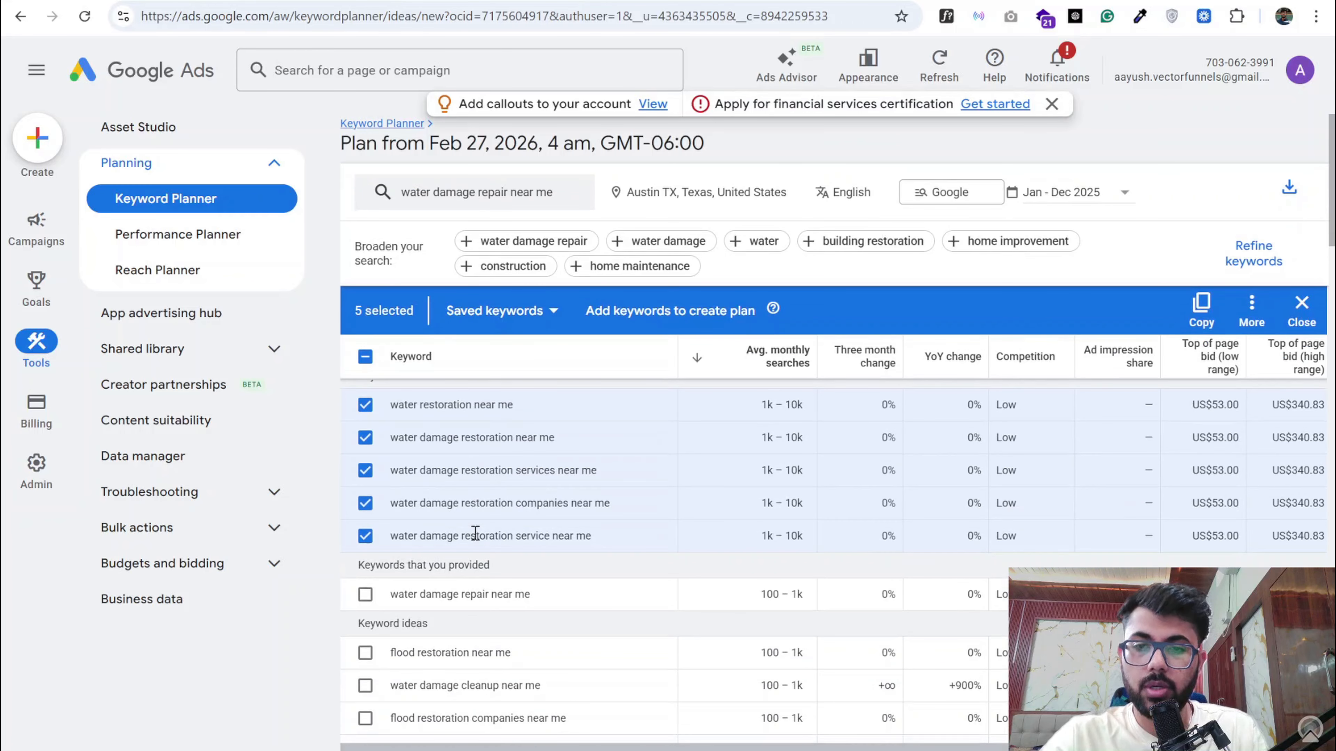
click(364, 597)
scroll(363, 608, down, 1)
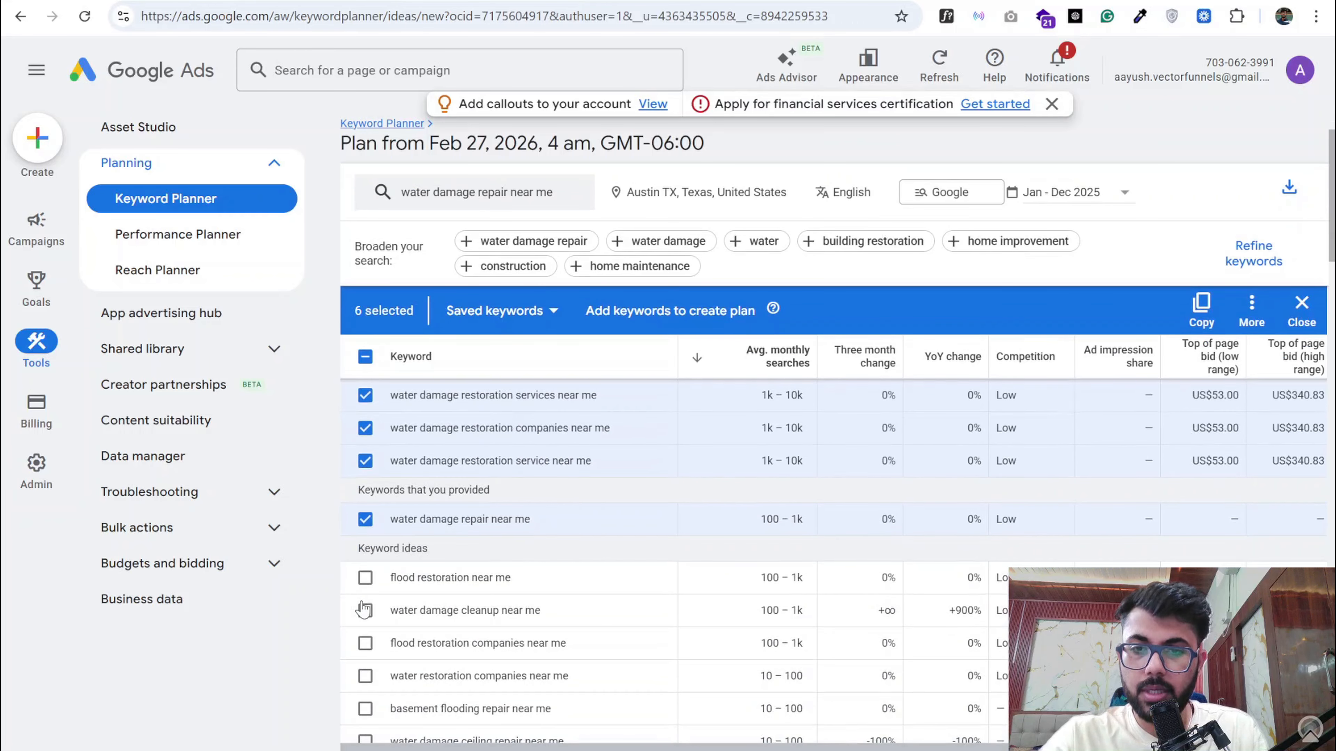
click(365, 578)
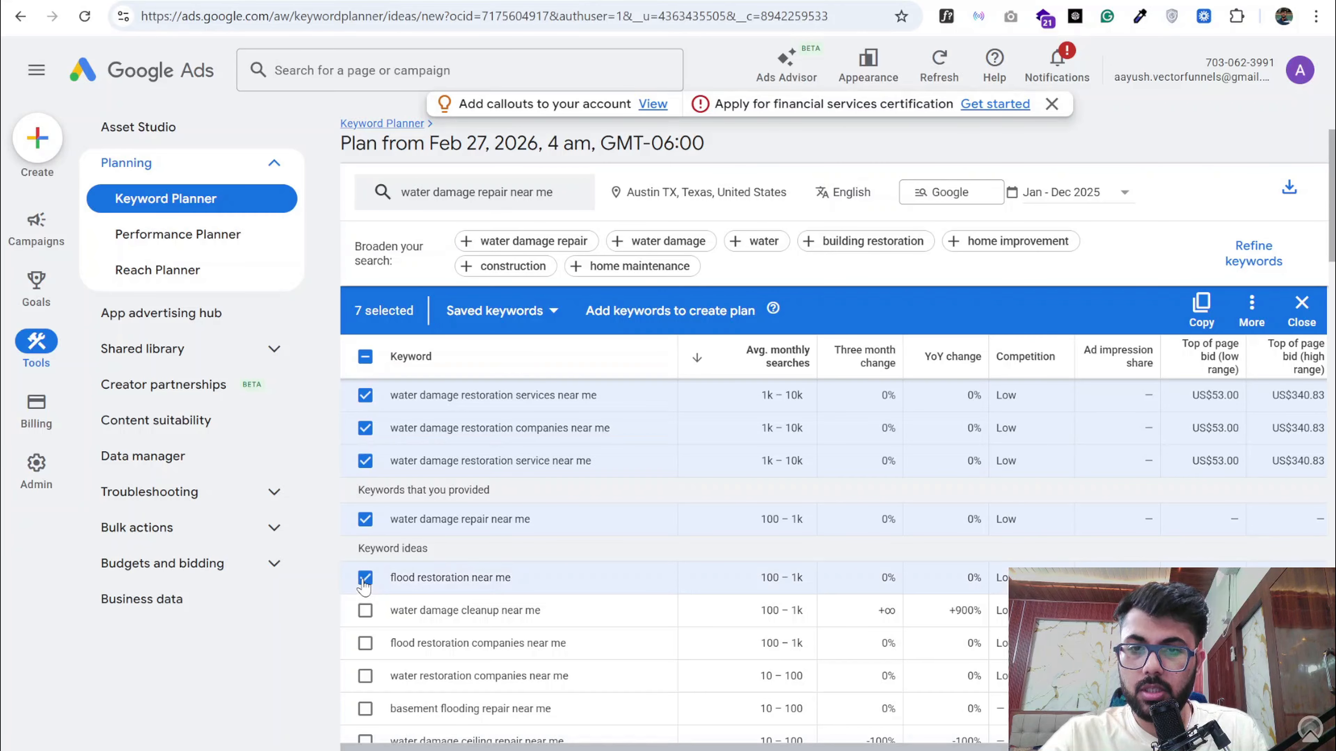
click(366, 611)
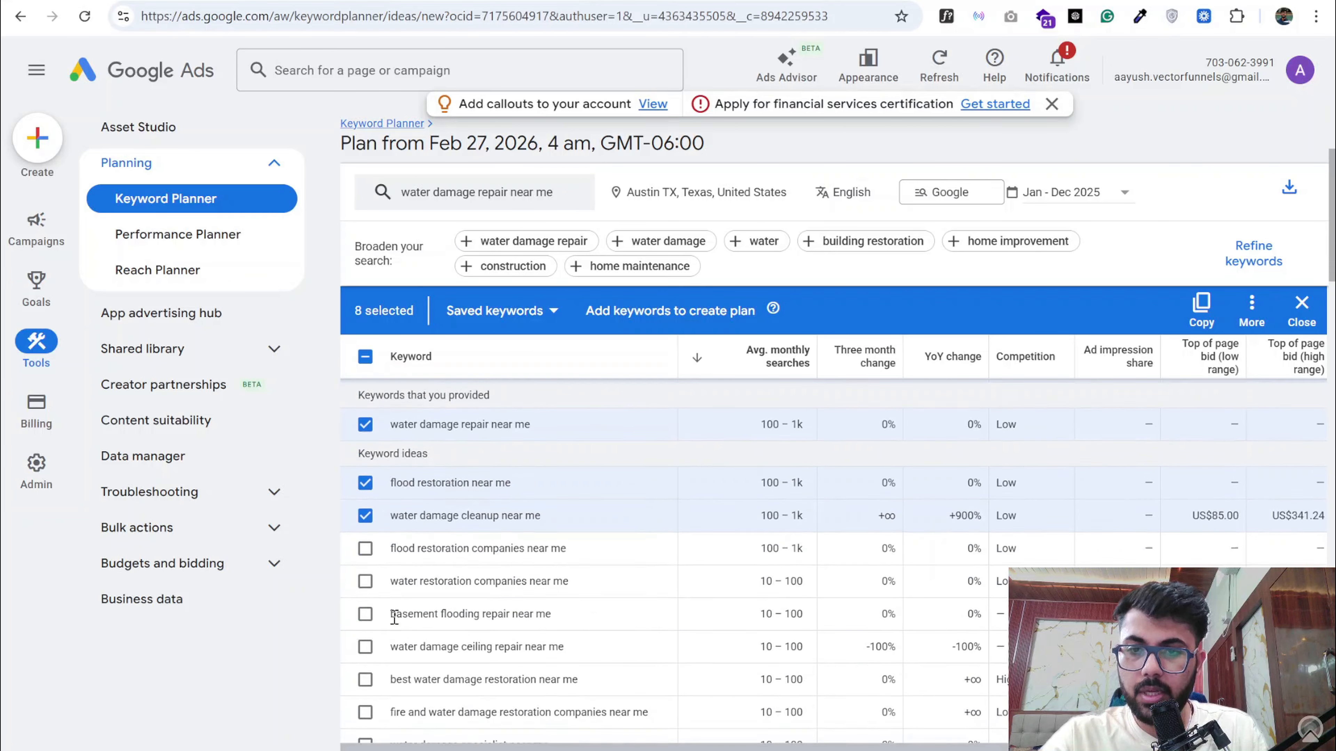
- Add "flood restoration companies near me" and "water restoration companies near me" to the selected keywords
scroll(378, 616, down, 1)
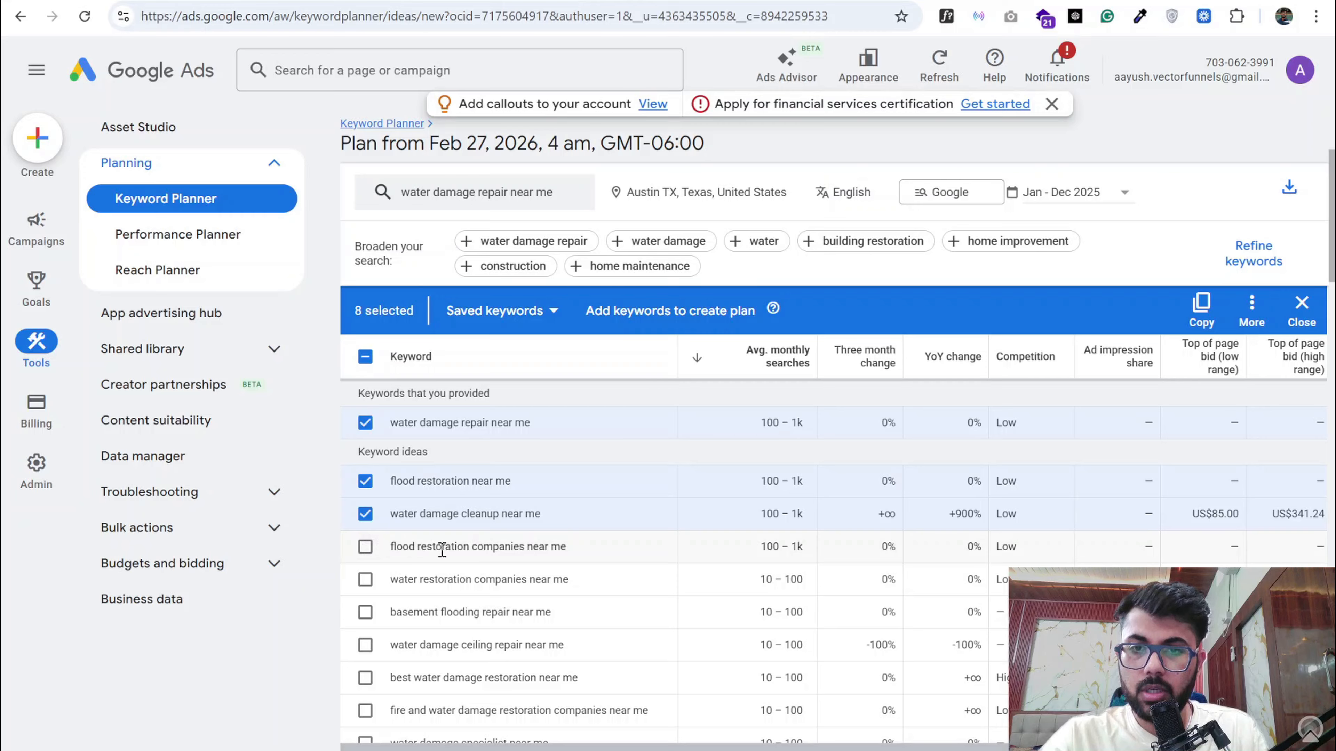
click(366, 547)
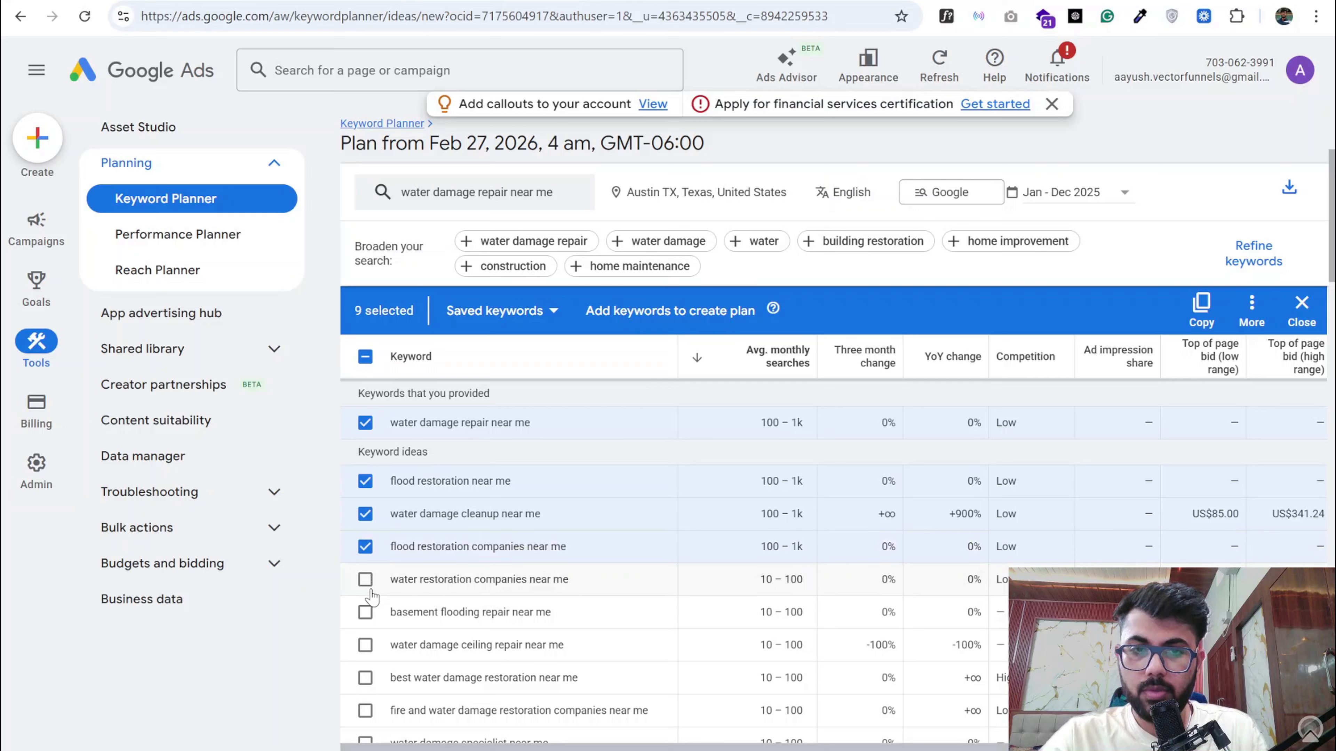
click(365, 579)
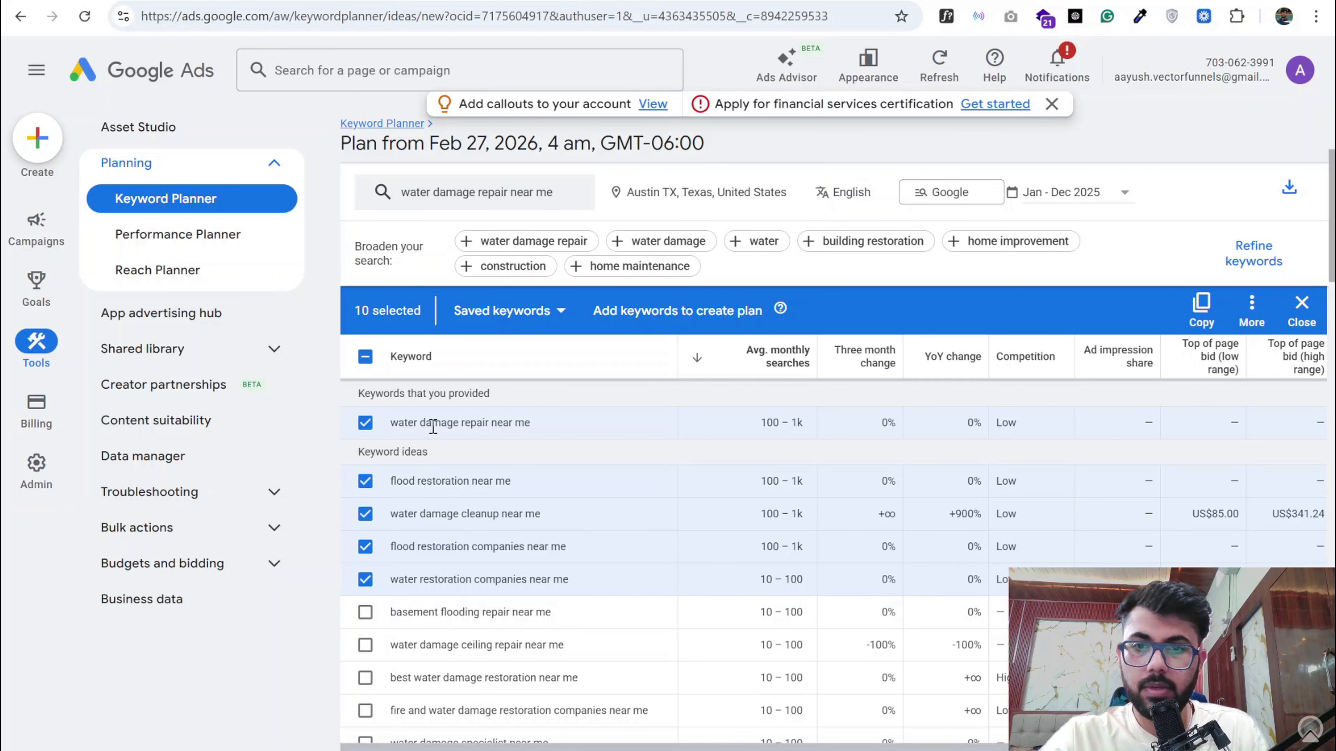
- Copy the selected keywords and replace the Water Damage Repair ad group's Exact and Phrase lists in the Google Docs document with them
click(1200, 314)
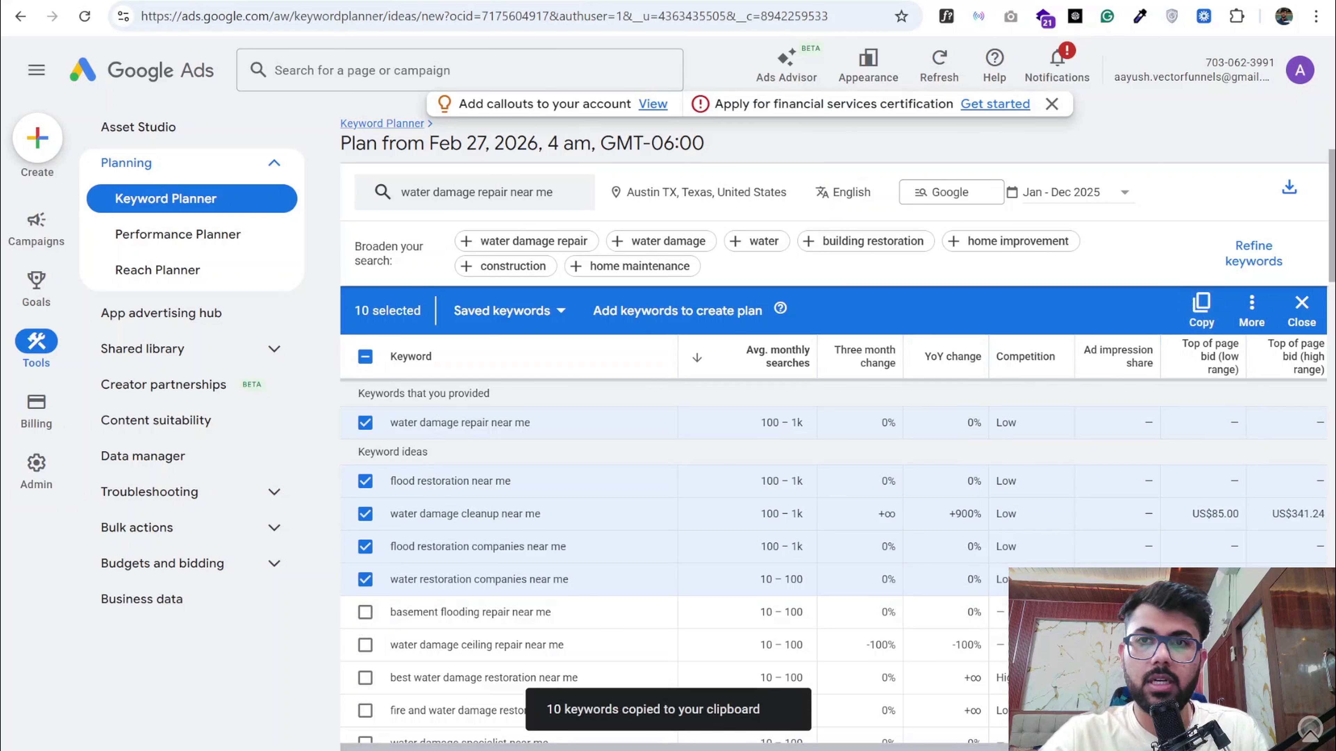
click(316, 0)
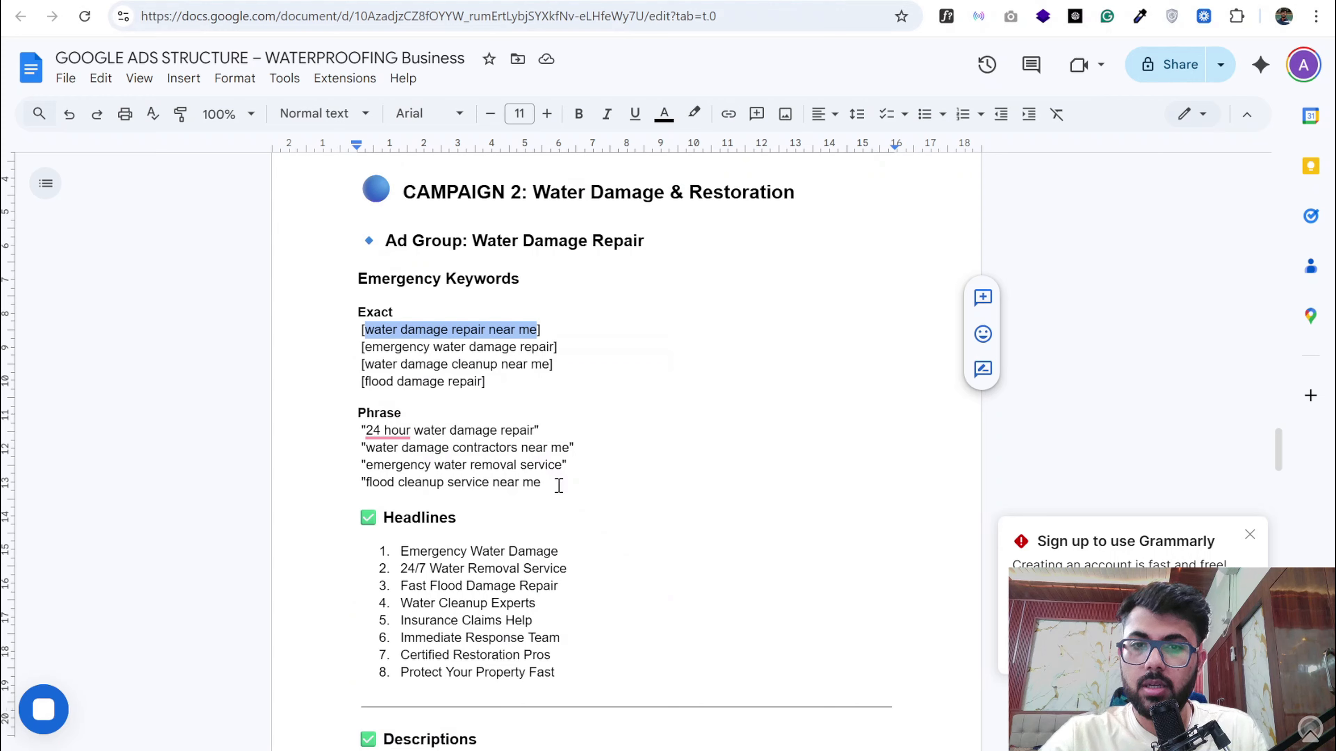
drag(559, 486, 355, 317)
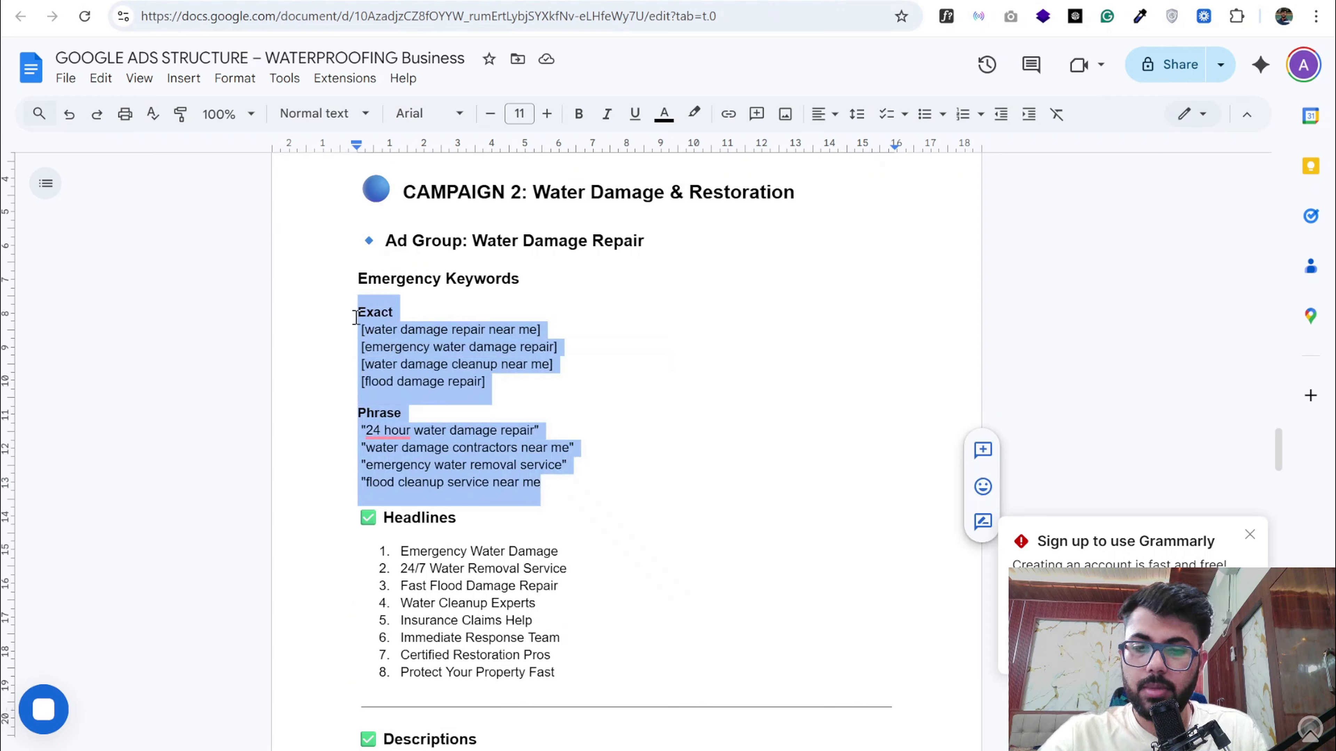
key(ctrl+v)
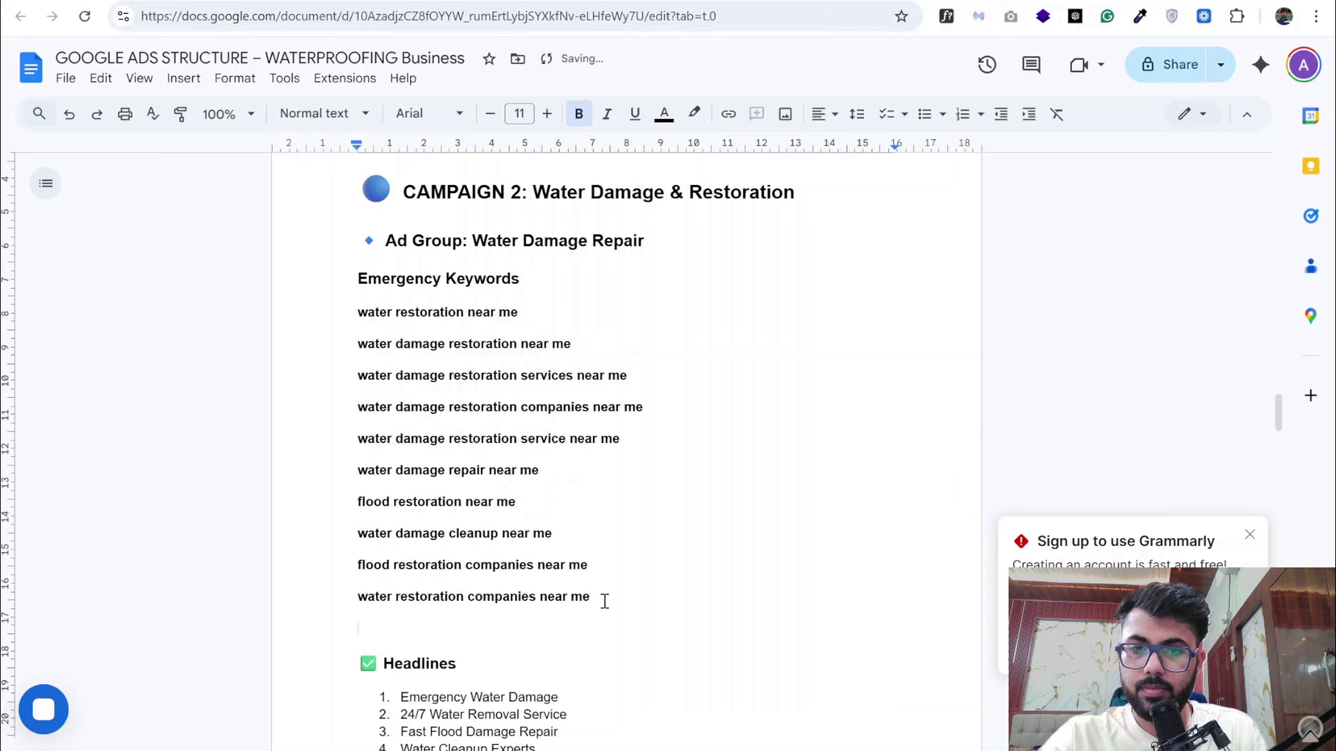
- Remove the bold formatting from the pasted keywords under Emergency Keywords
drag(605, 601, 357, 313)
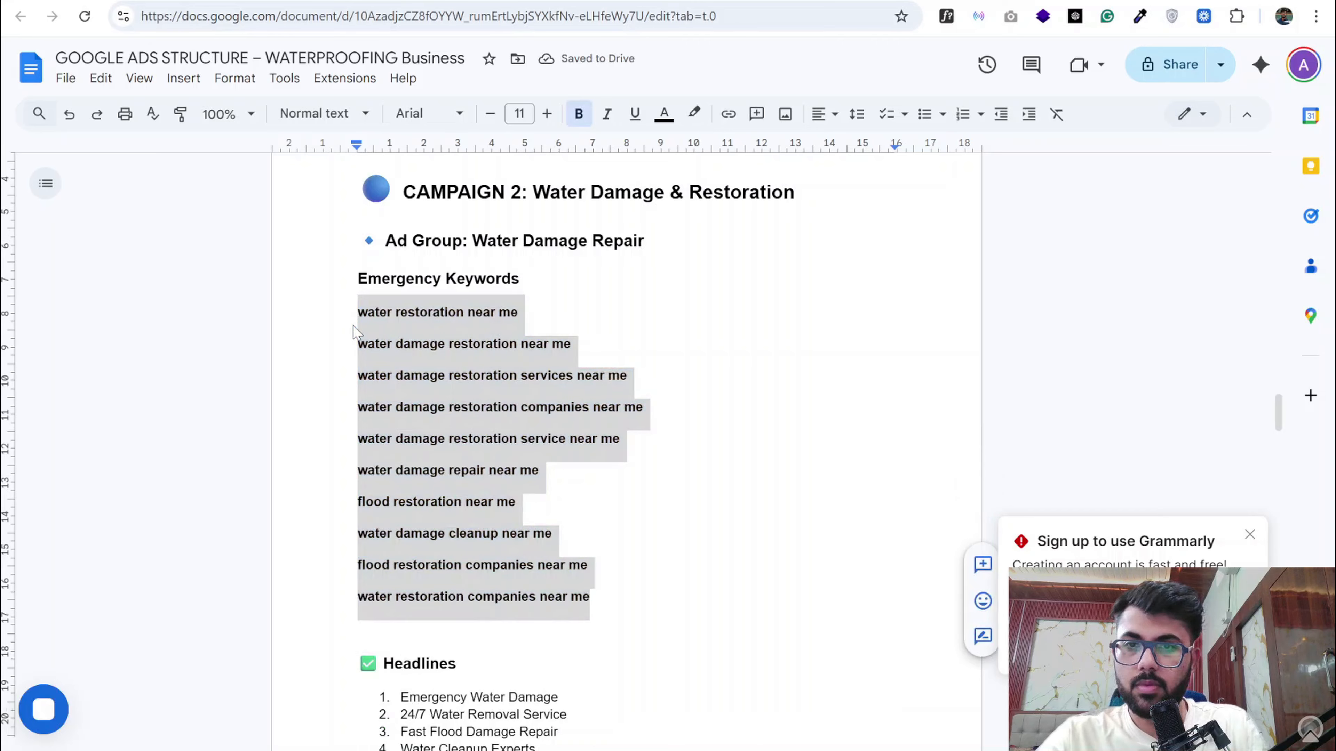
key(ctrl+b)
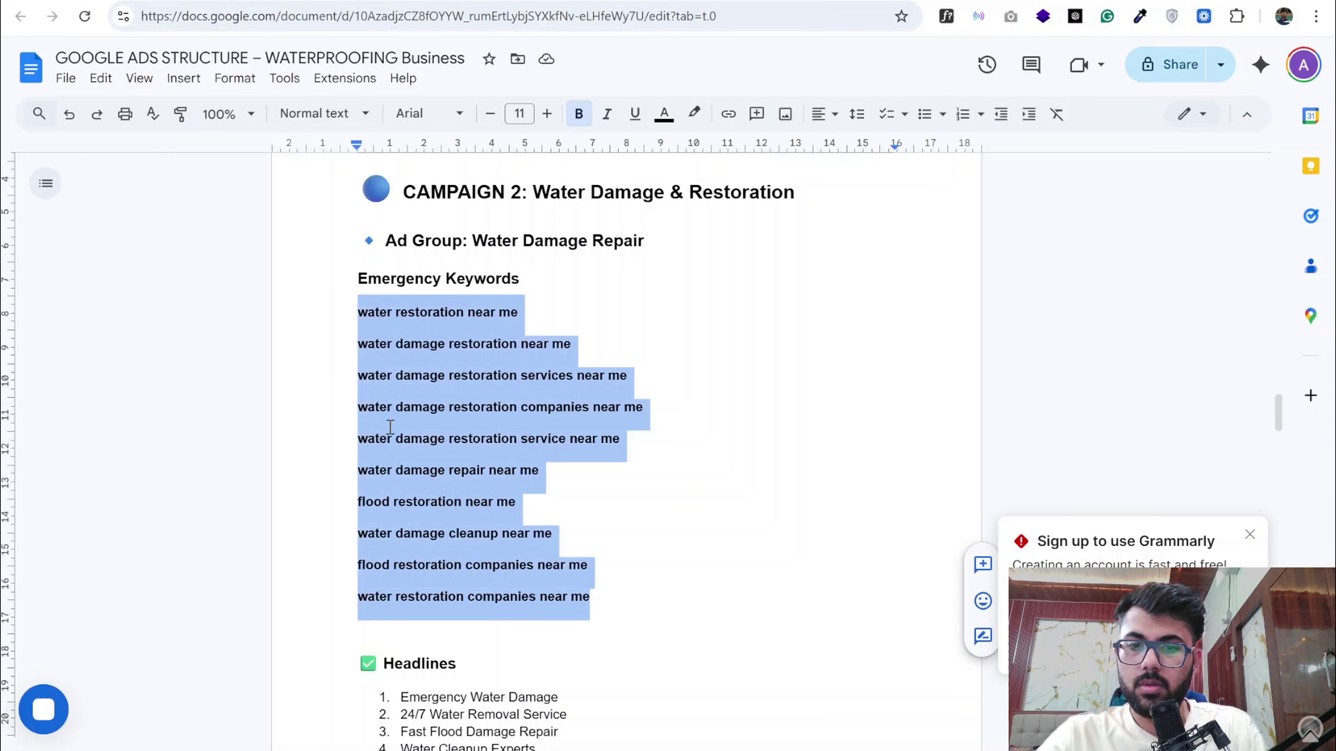
click(423, 330)
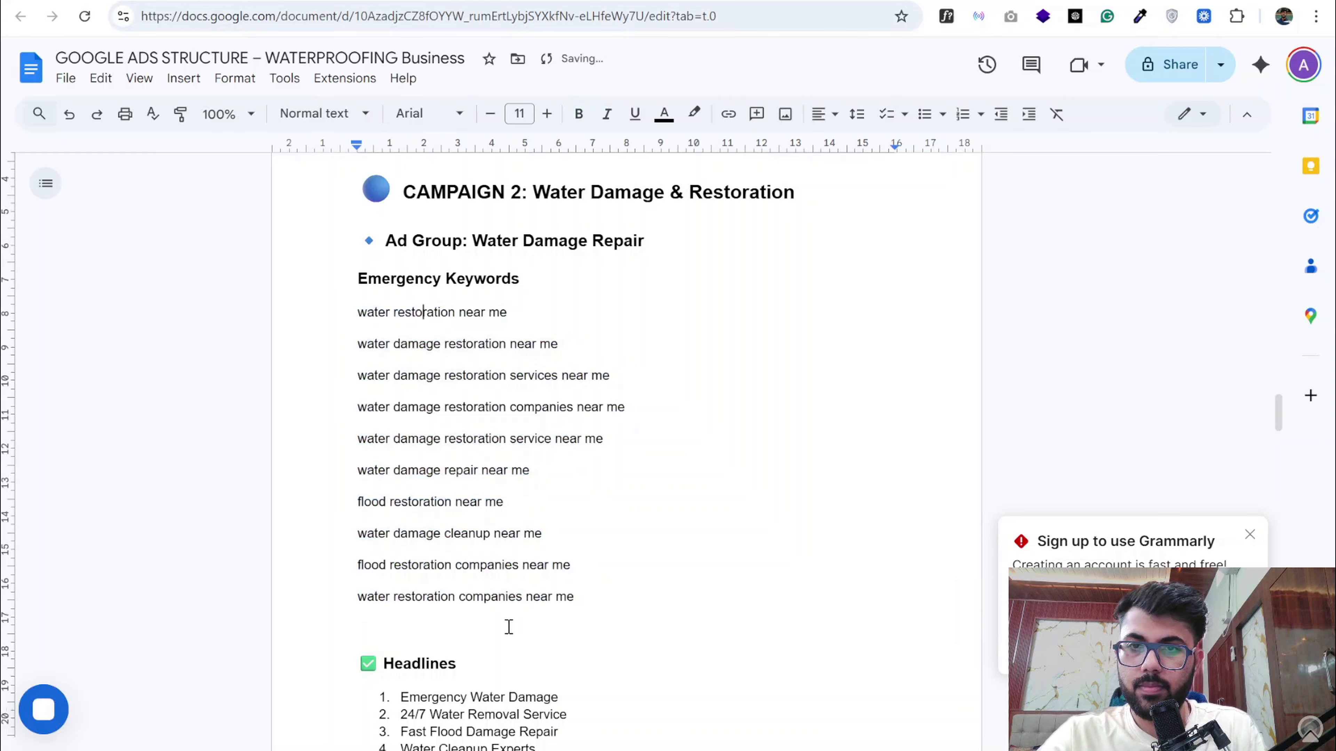
- Delete the blank lines above the "Ad Group: Water Damage Restoration" heading
scroll(568, 602, down, 2)
scroll(570, 605, down, 2)
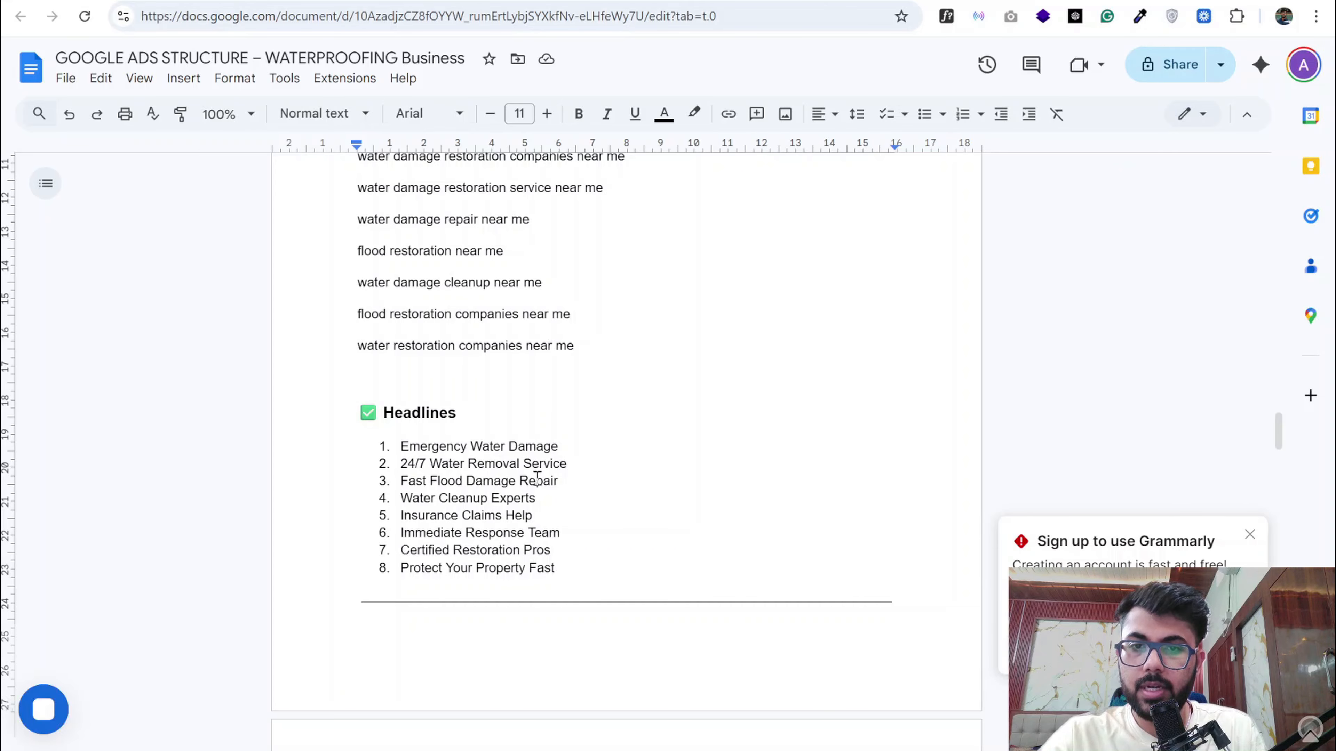
scroll(544, 467, down, 1)
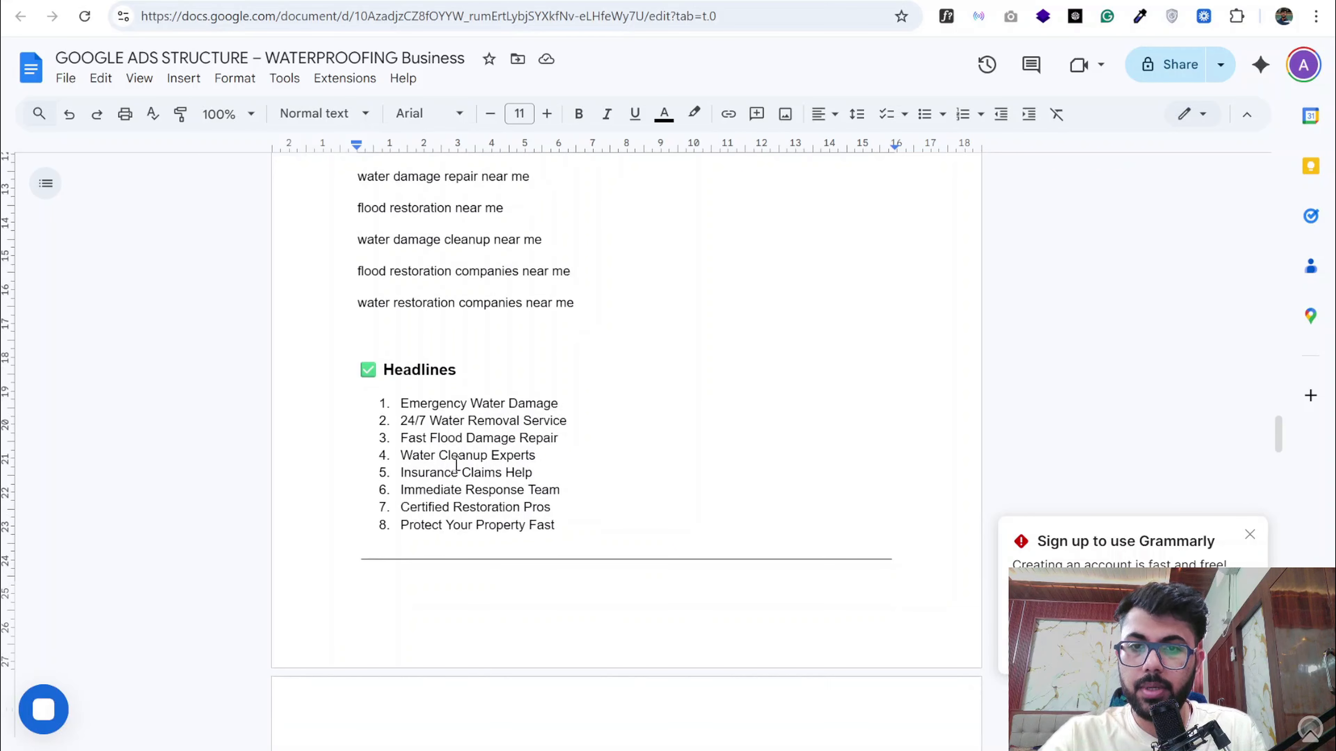
scroll(457, 466, down, 1)
scroll(524, 441, down, 1)
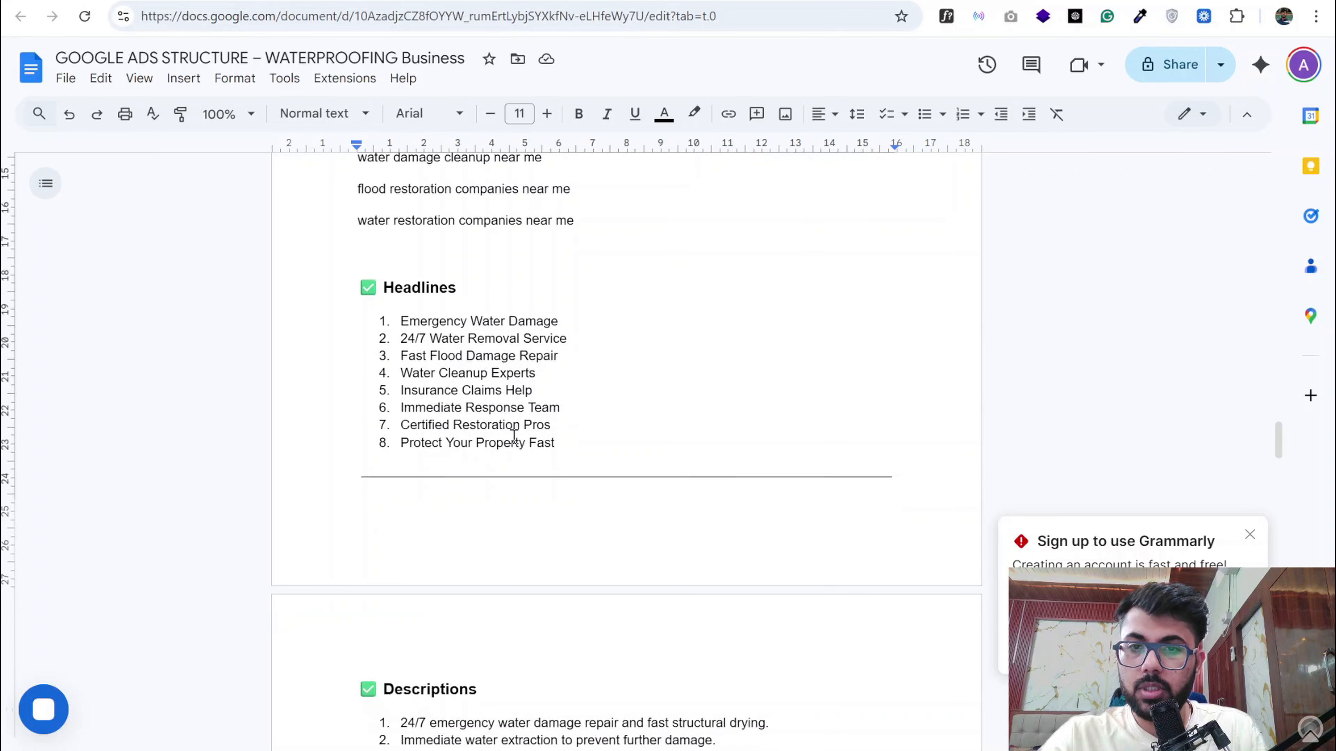
scroll(500, 421, down, 5)
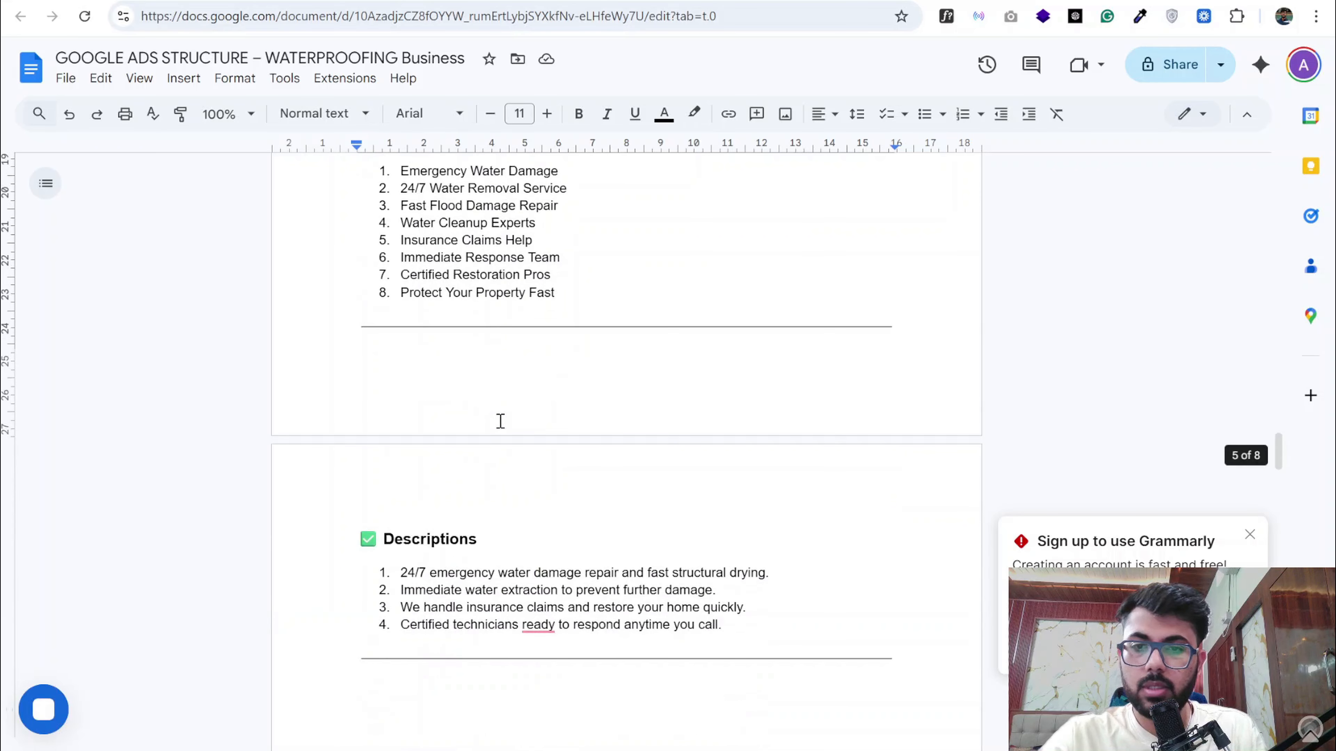
scroll(500, 421, down, 4)
click(382, 492)
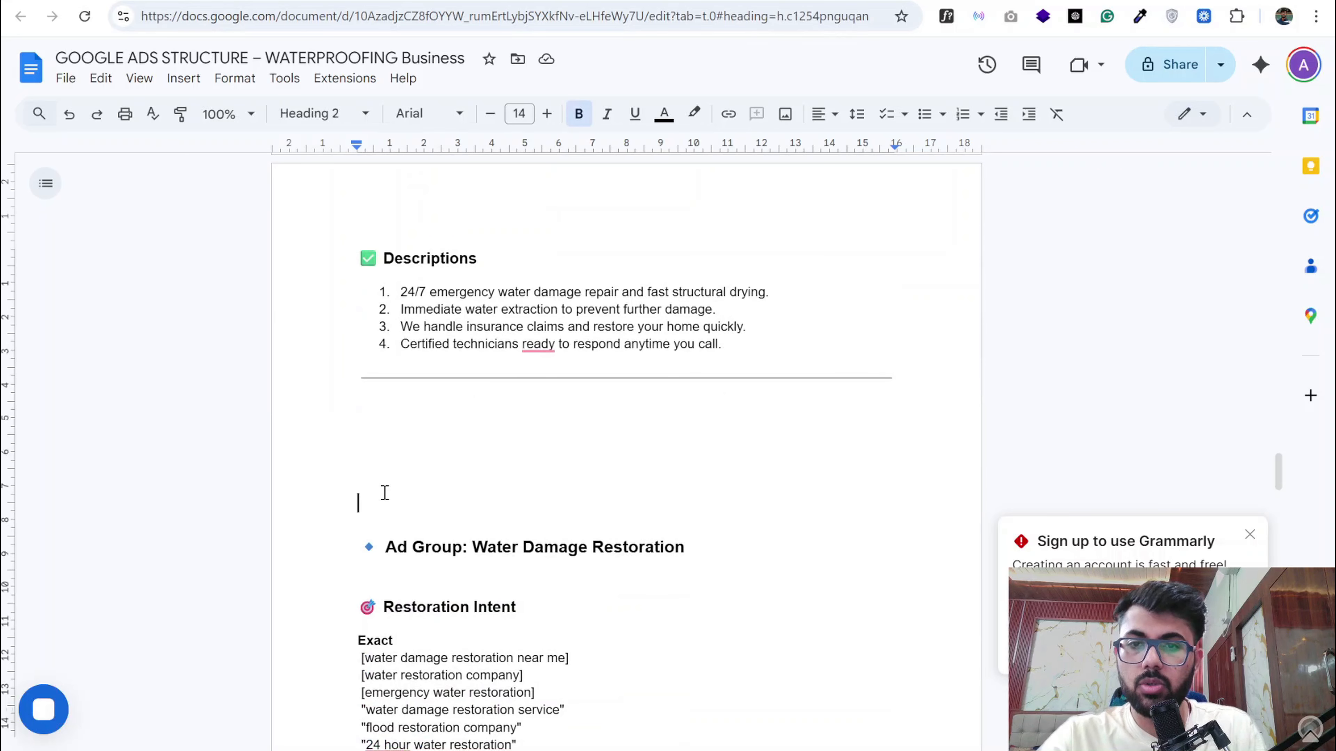
key(BackSpace)
key(BackSpace)
key(BackSpace)
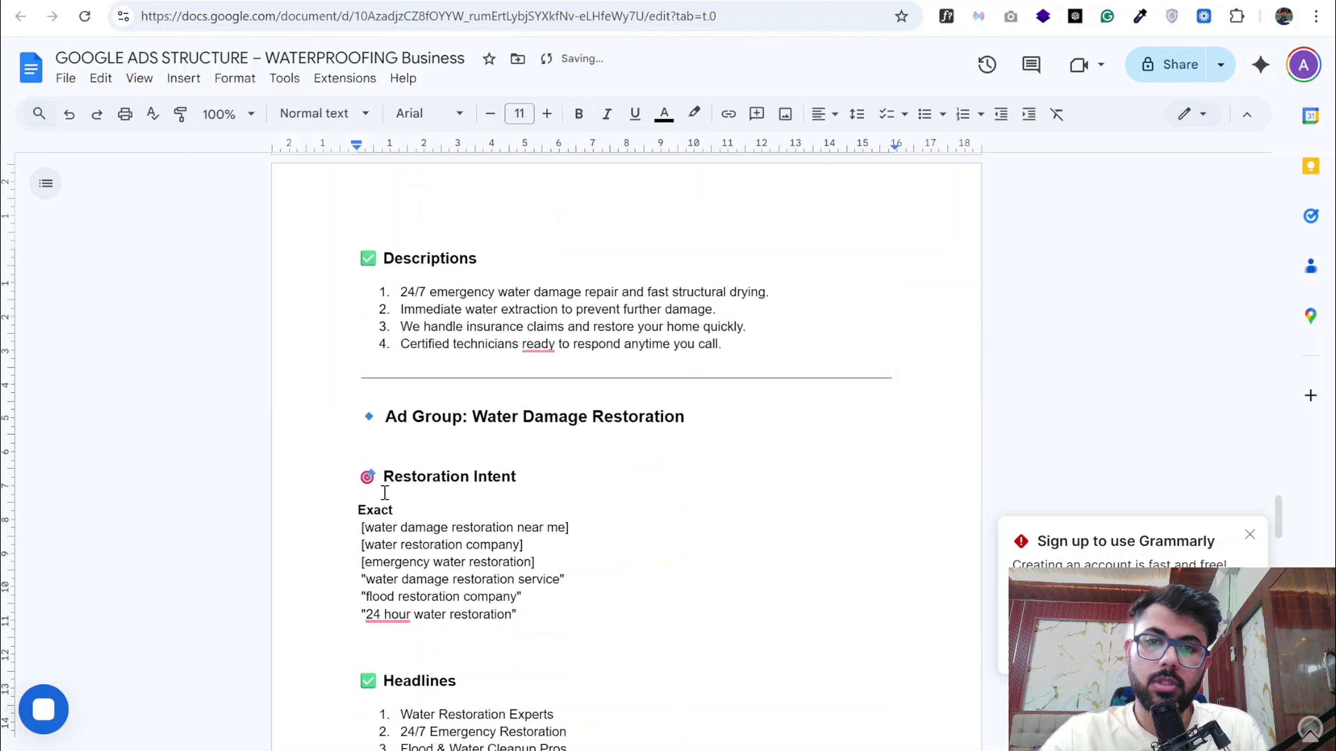
- Compare the Water Damage Restoration ad group with the restoration keywords already listed in the Water Damage Repair ad group
scroll(385, 492, down, 2)
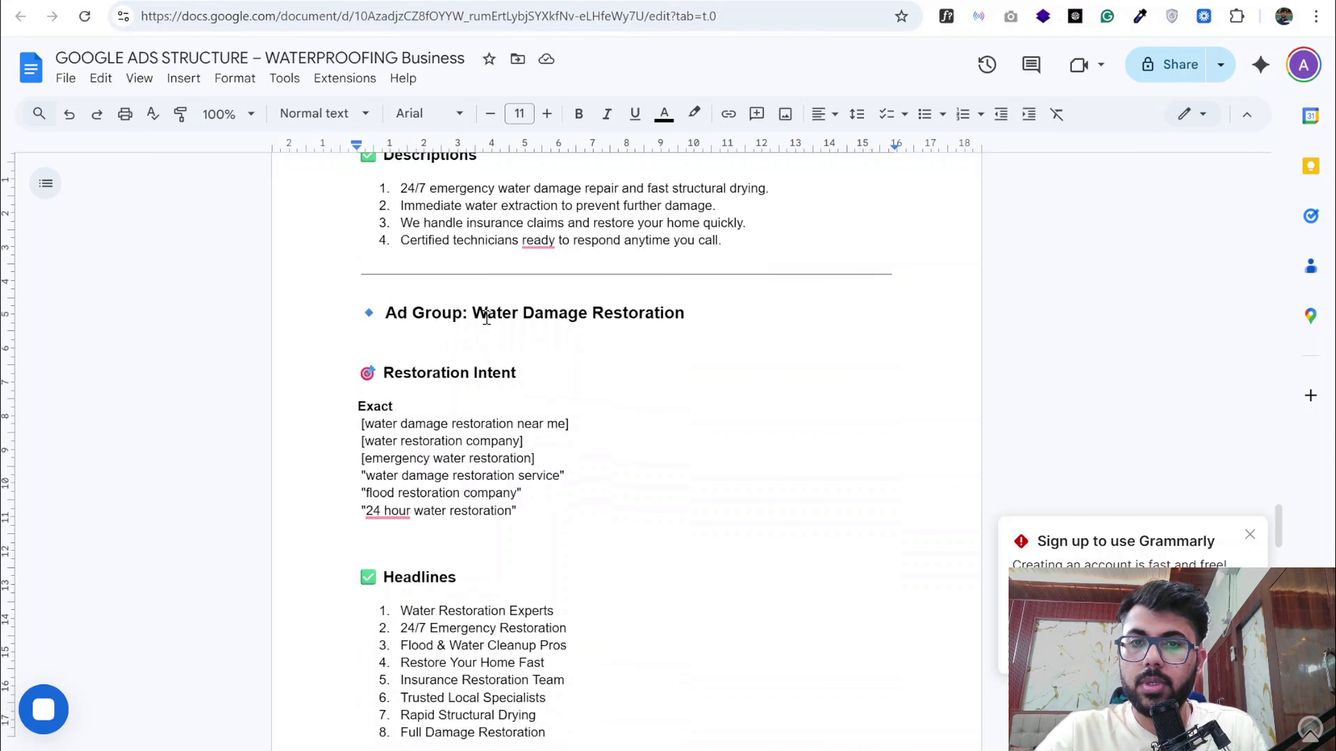
drag(472, 314, 686, 313)
scroll(687, 312, up, 5)
scroll(686, 311, up, 14)
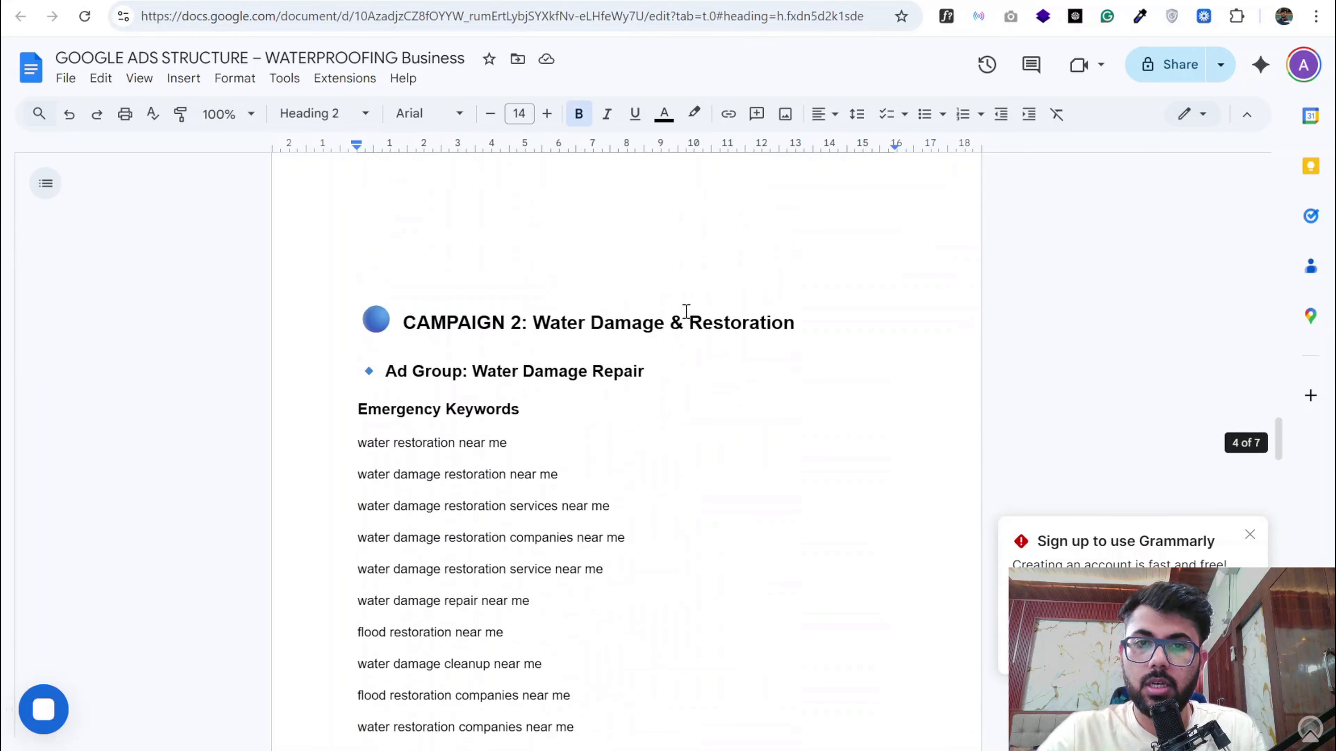
scroll(559, 377, down, 8)
scroll(559, 377, down, 4)
scroll(559, 377, up, 8)
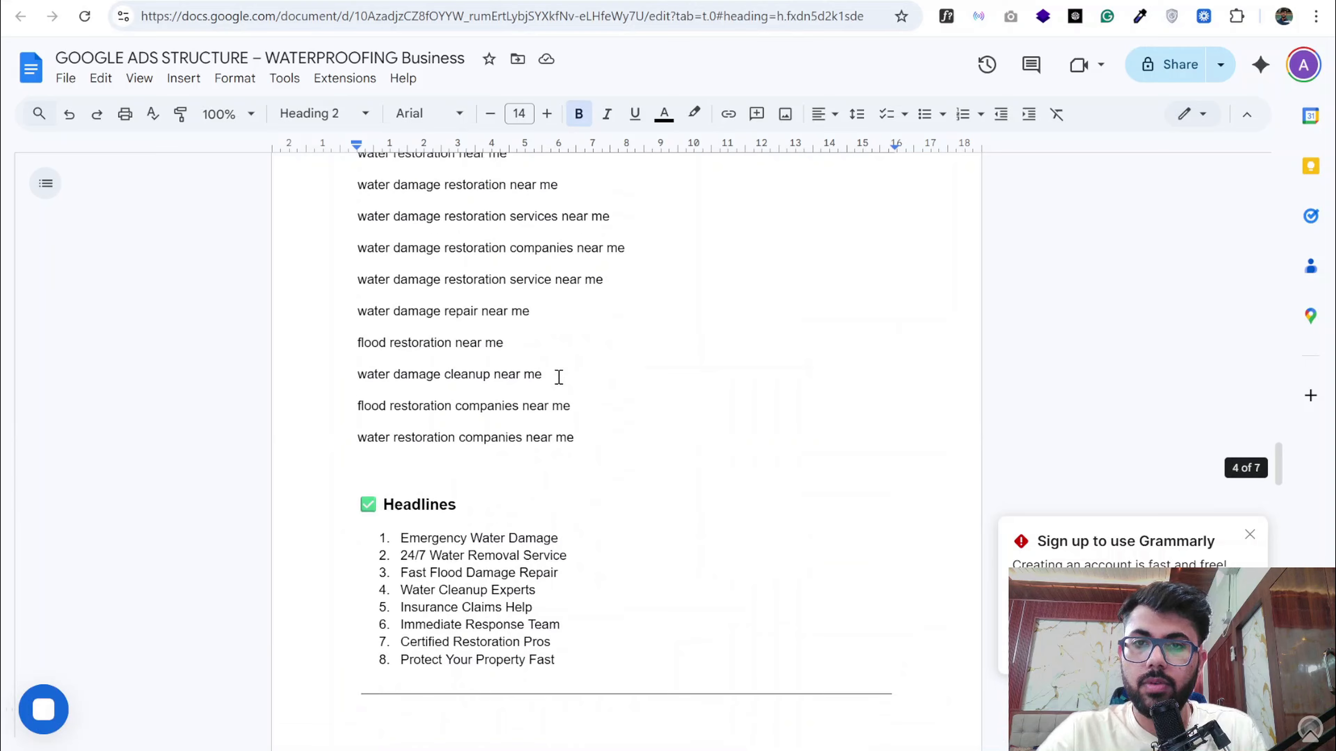
triple_click(475, 335)
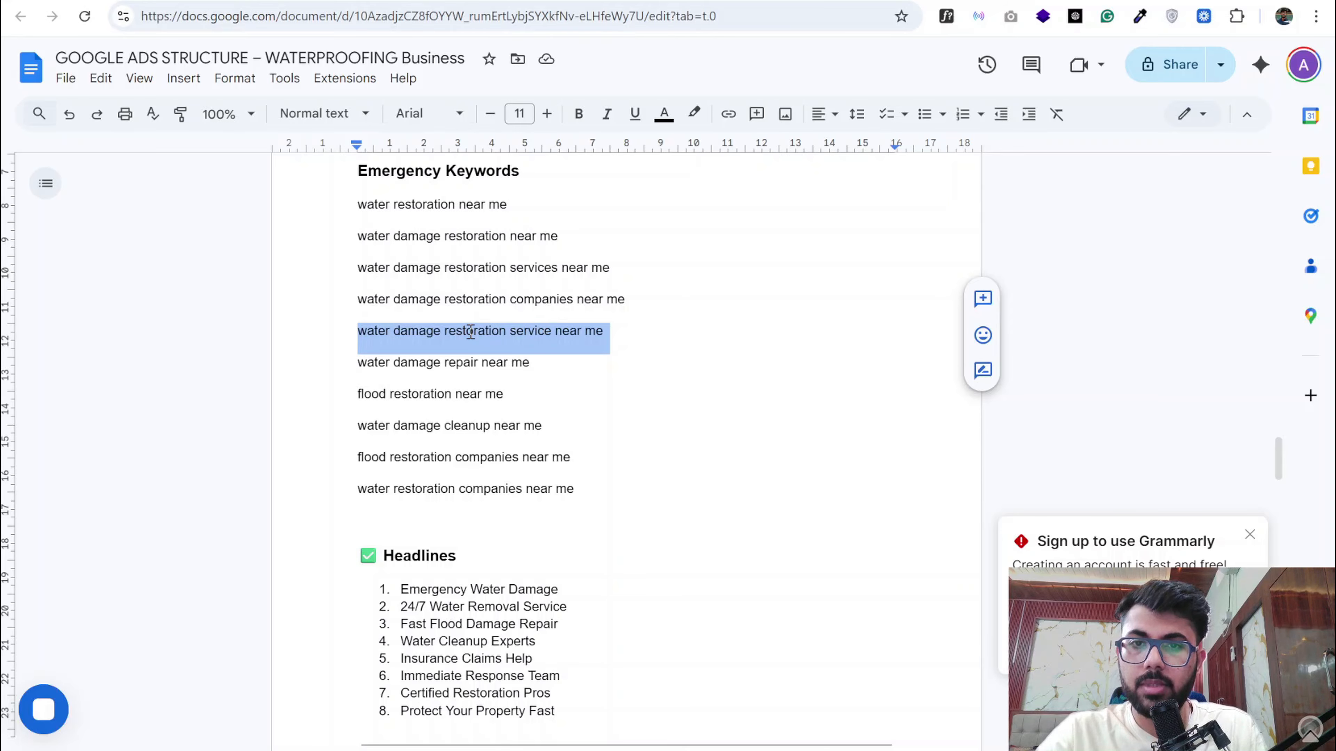
- Delete all keywords under Exact in the Restoration Intent section of the Water Damage Restoration ad group
scroll(471, 334, down, 15)
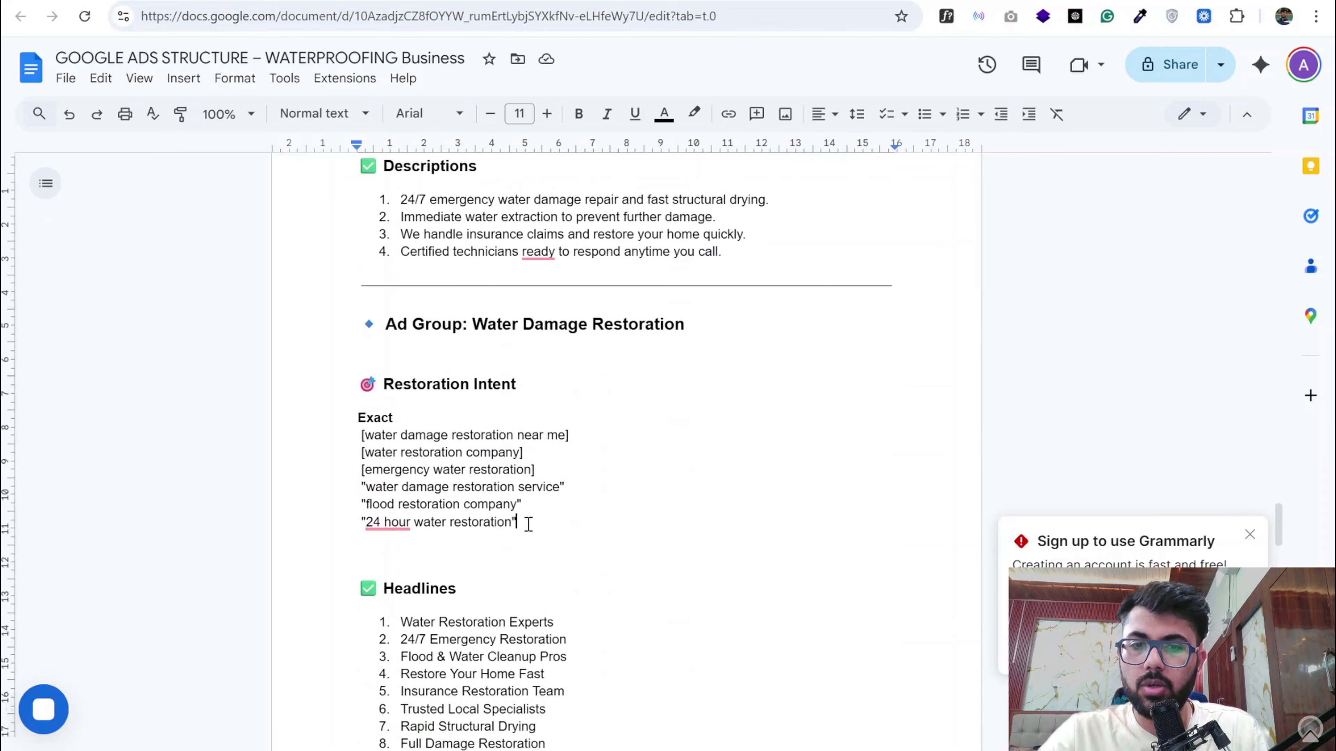
drag(523, 534, 361, 436)
key(BackSpace)
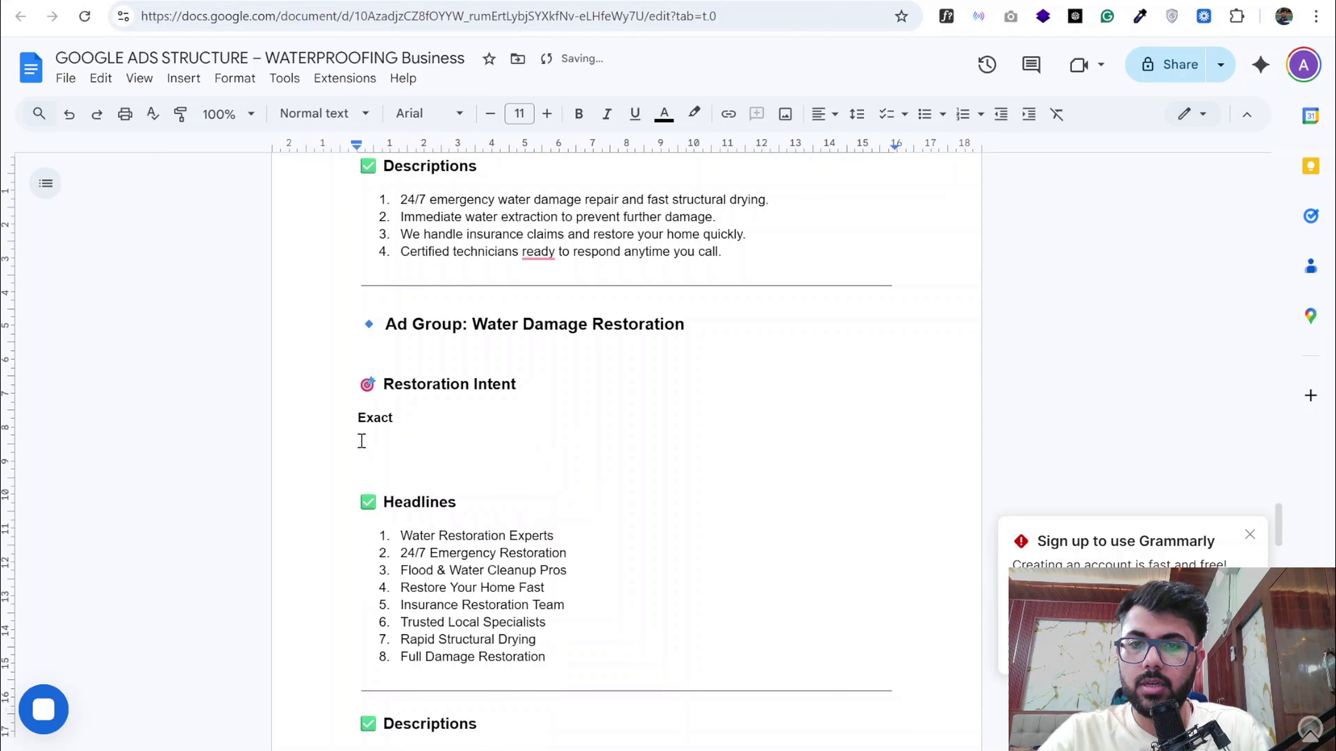
- Undo the deletion of the Exact keywords in the Water Damage Restoration ad group
key(ctrl+z)
scroll(452, 496, down, 10)
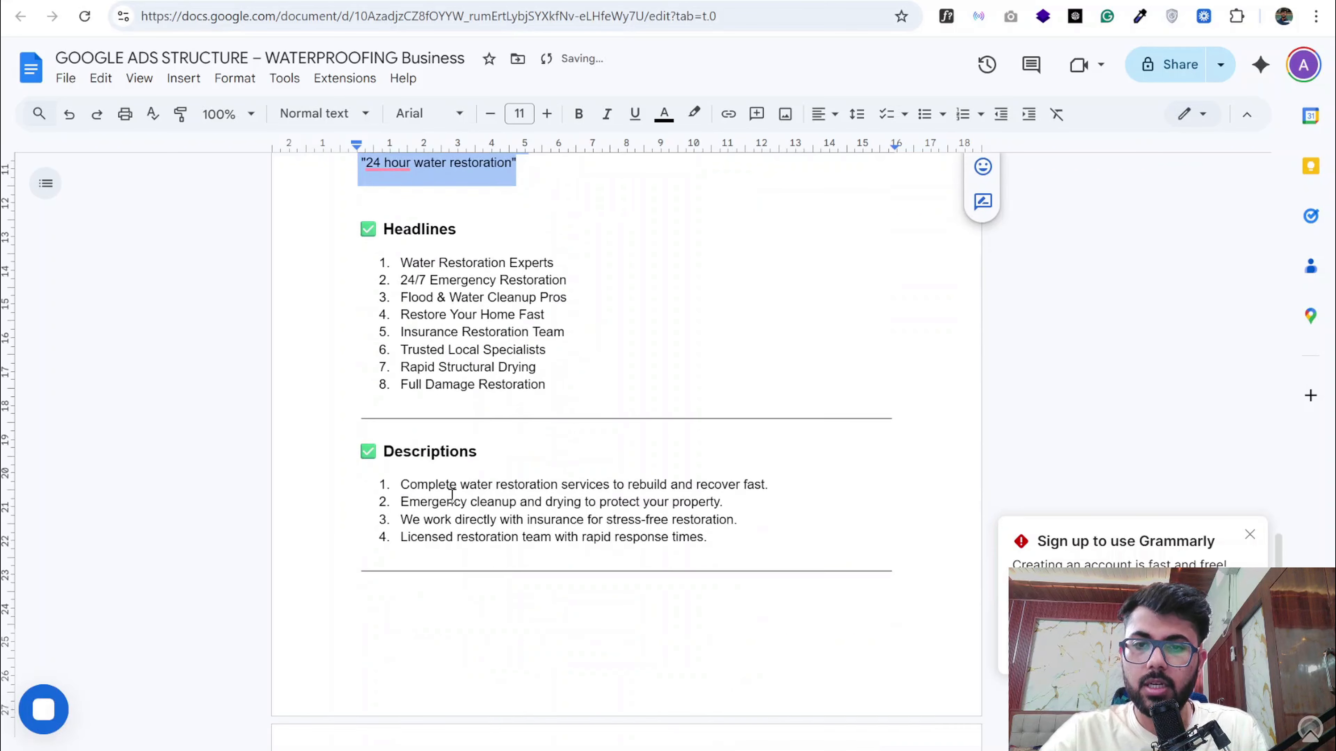
- Review the document's account-level negatives, landing page requirements and the ad groups back to Basement Waterproofing
scroll(452, 496, down, 8)
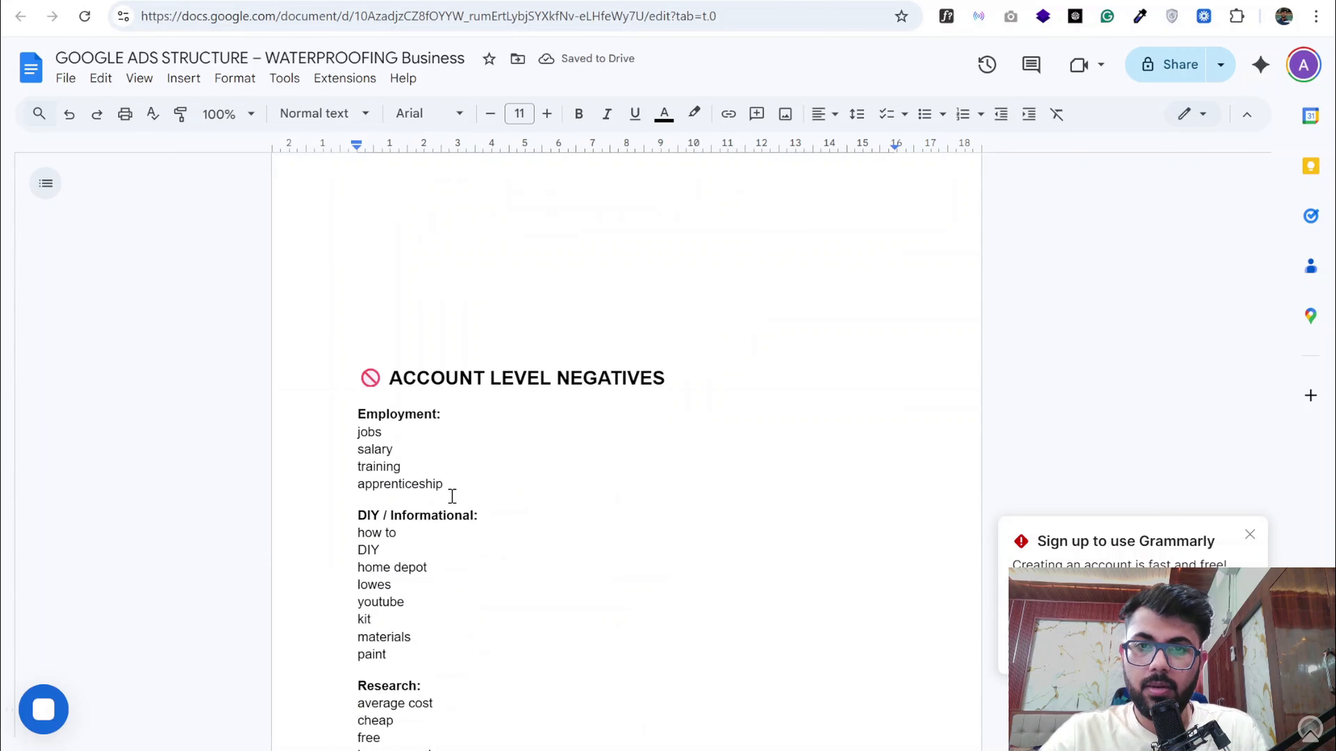
scroll(446, 439, down, 3)
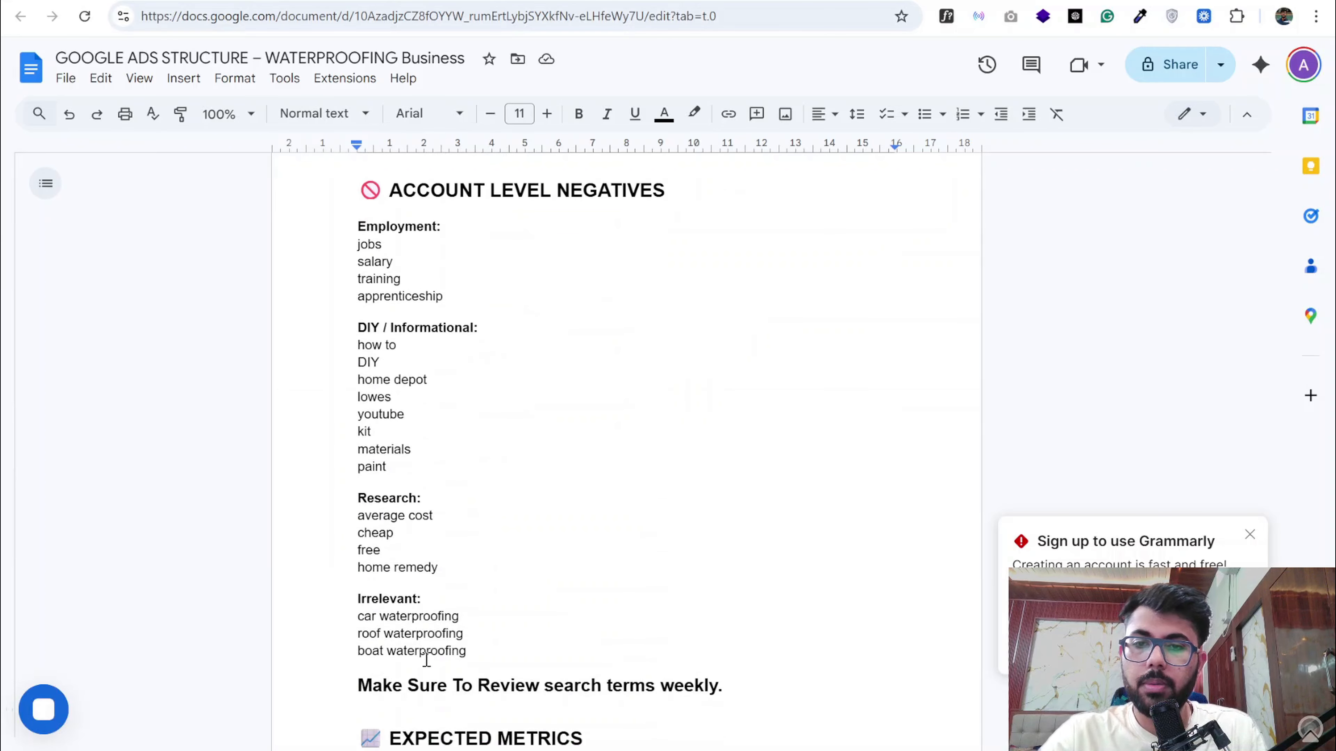
scroll(465, 603, up, 2)
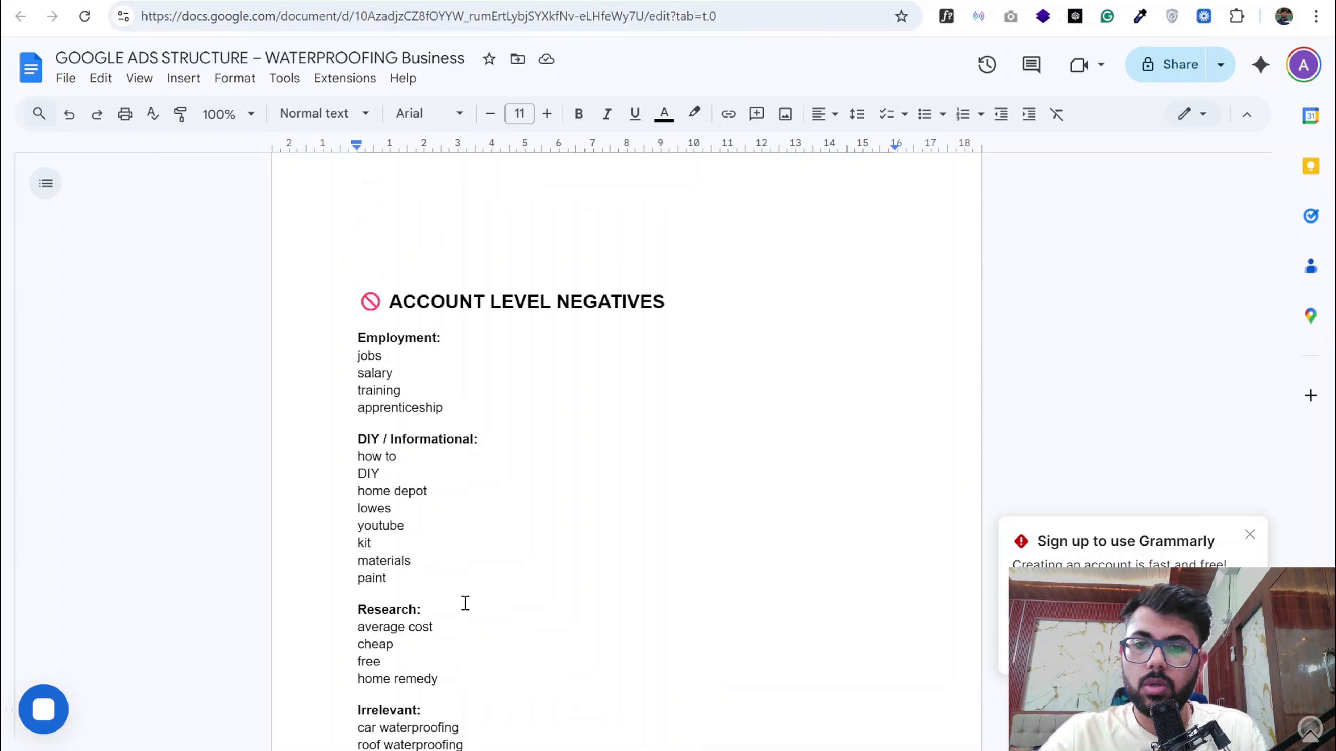
scroll(466, 603, down, 1)
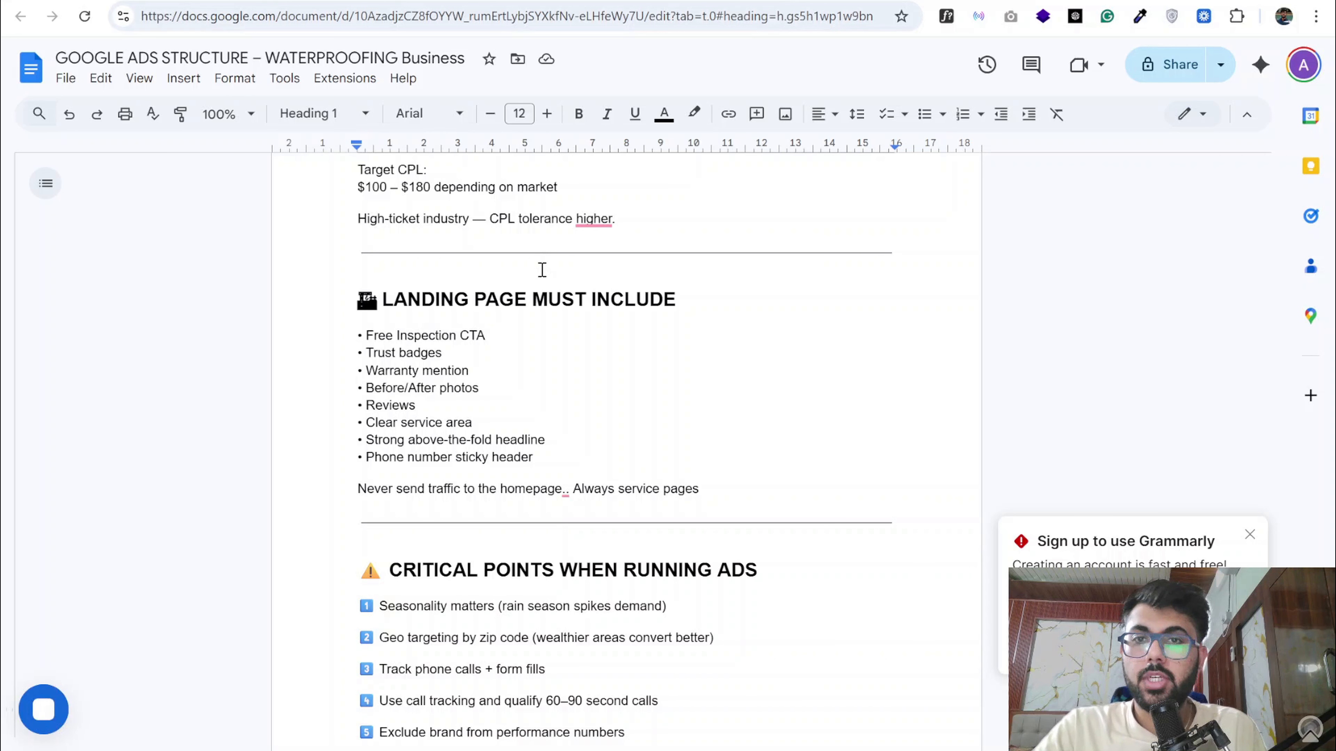
scroll(541, 270, up, 20)
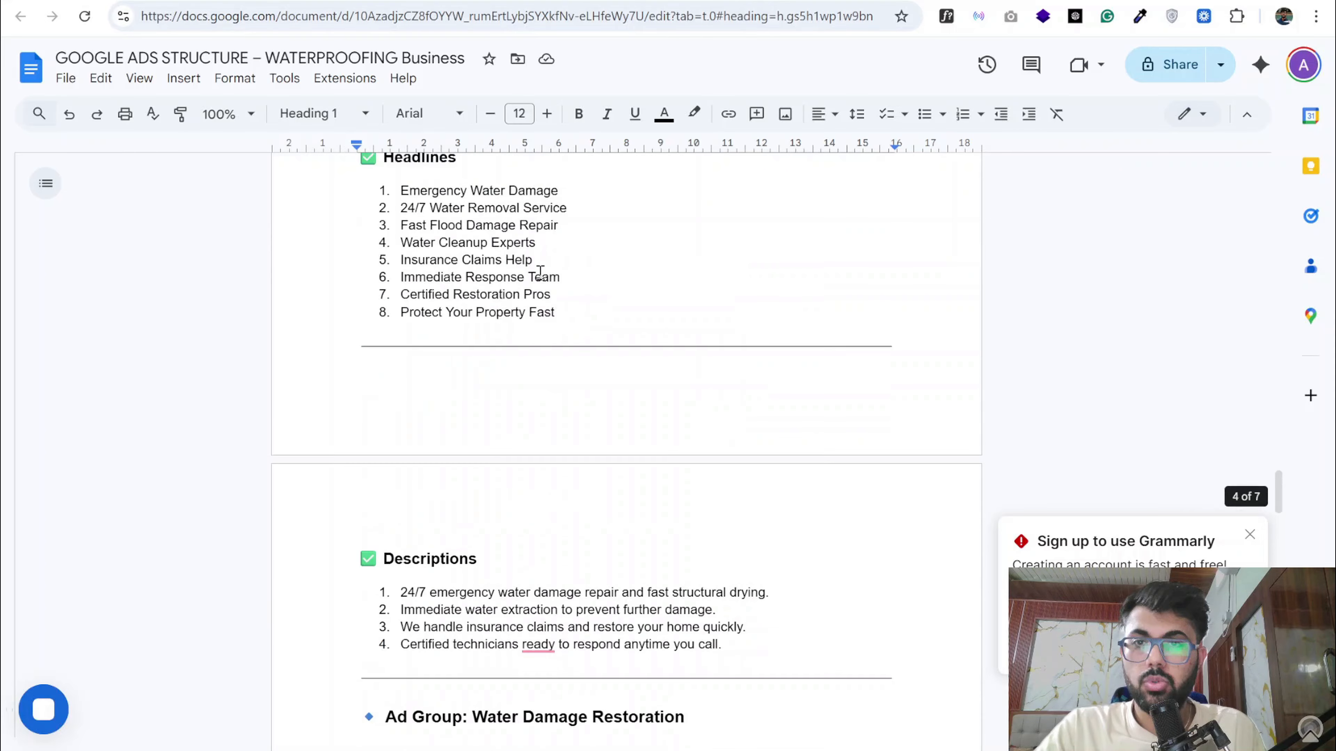
scroll(541, 271, up, 15)
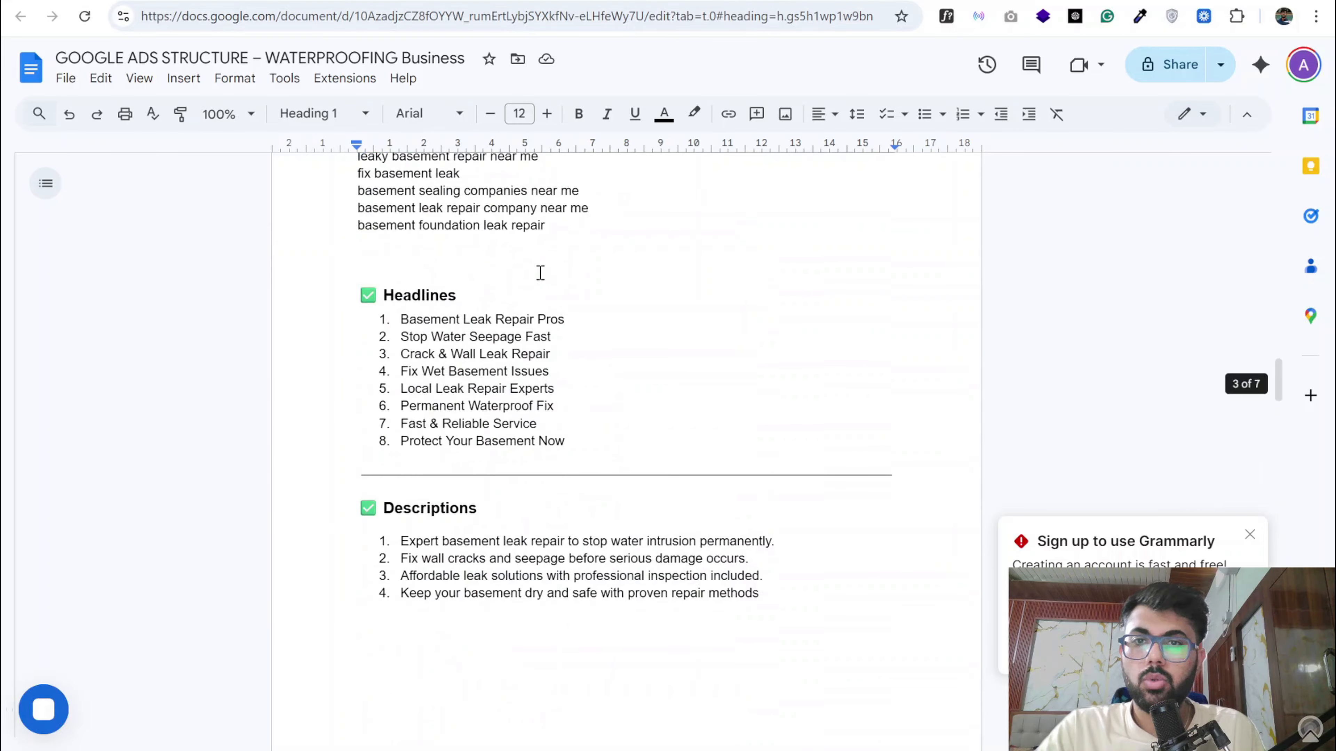
scroll(540, 272, up, 20)
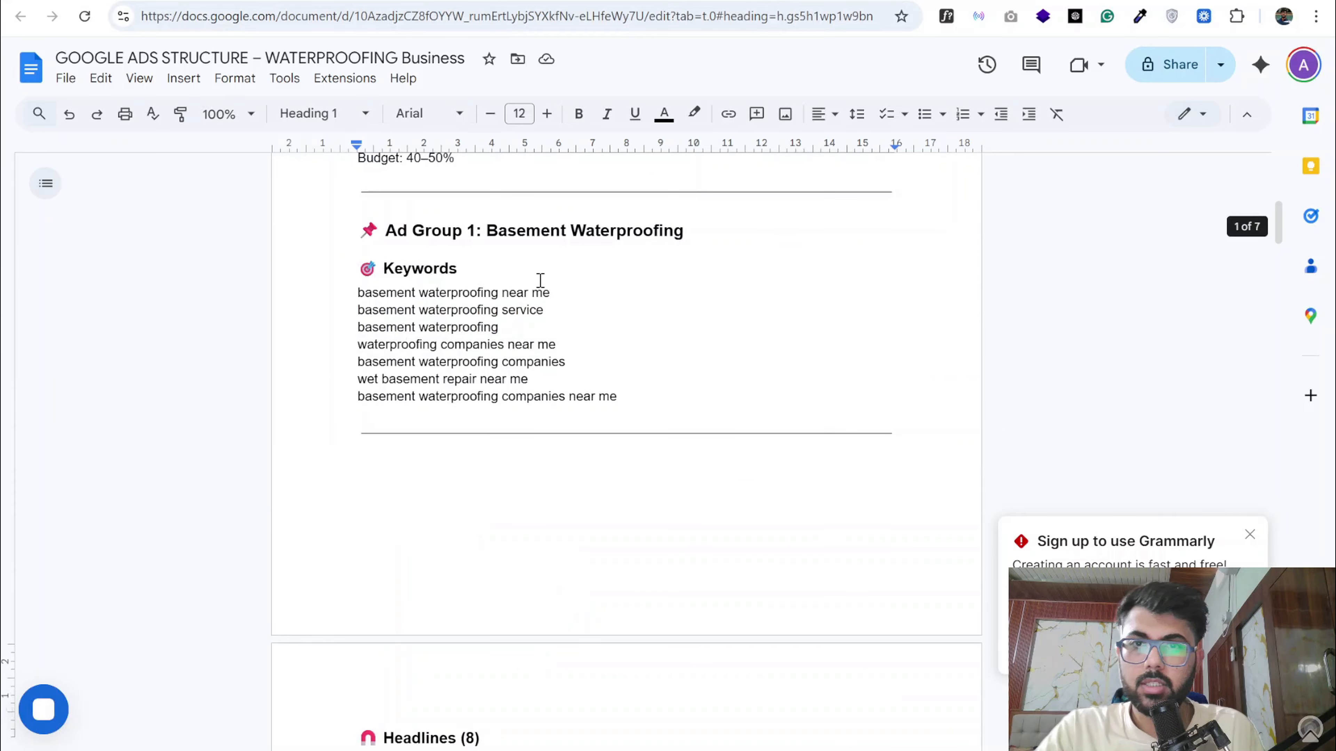
scroll(541, 280, up, 5)
scroll(525, 373, down, 5)
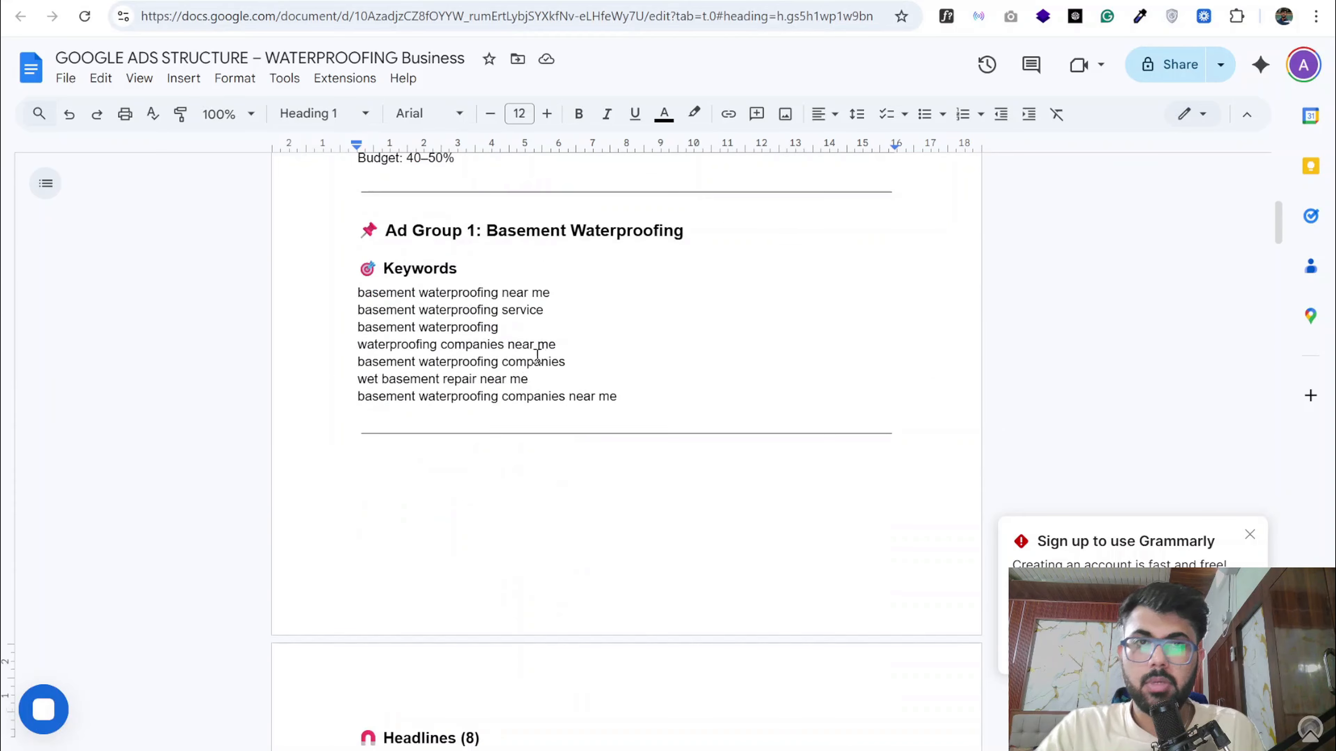
- Switch to the Aqua Choice Waterproofing website and examine the homepage headline and the licensed-and-insured line beneath it
click(715, 1)
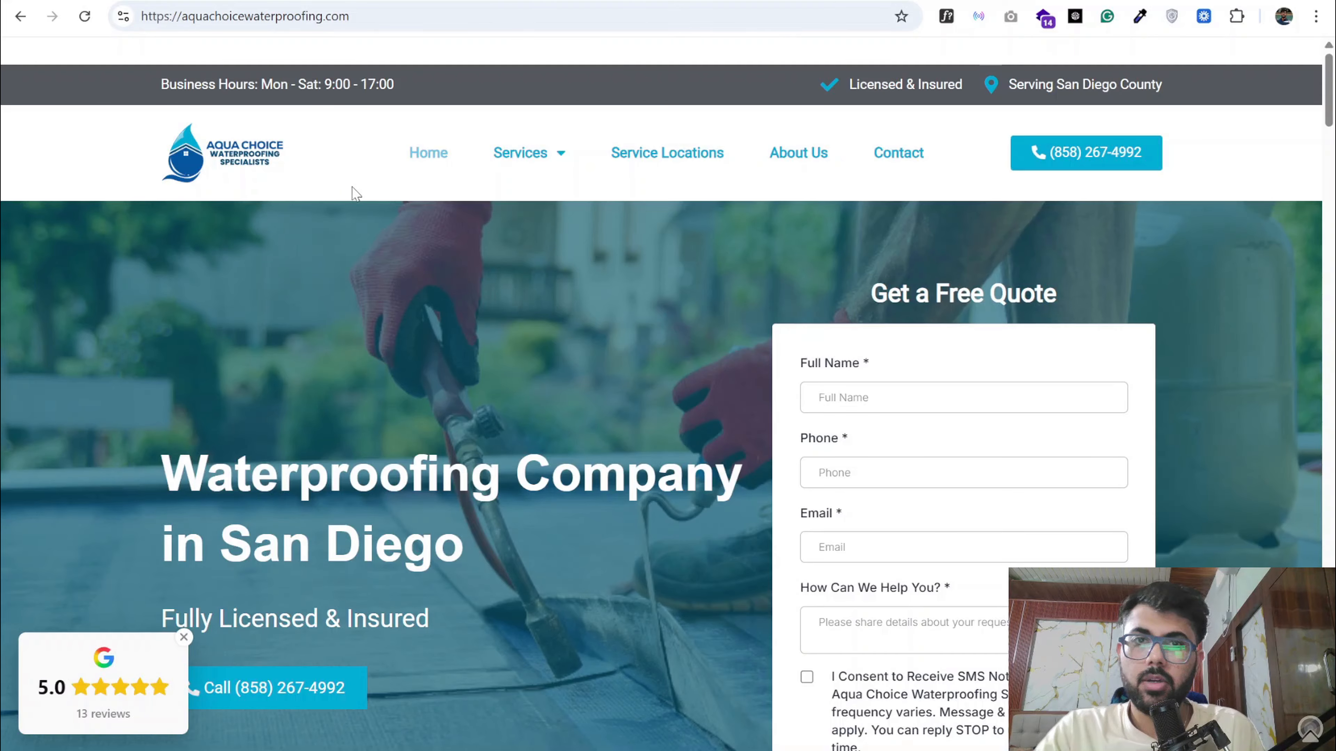
scroll(432, 418, down, 5)
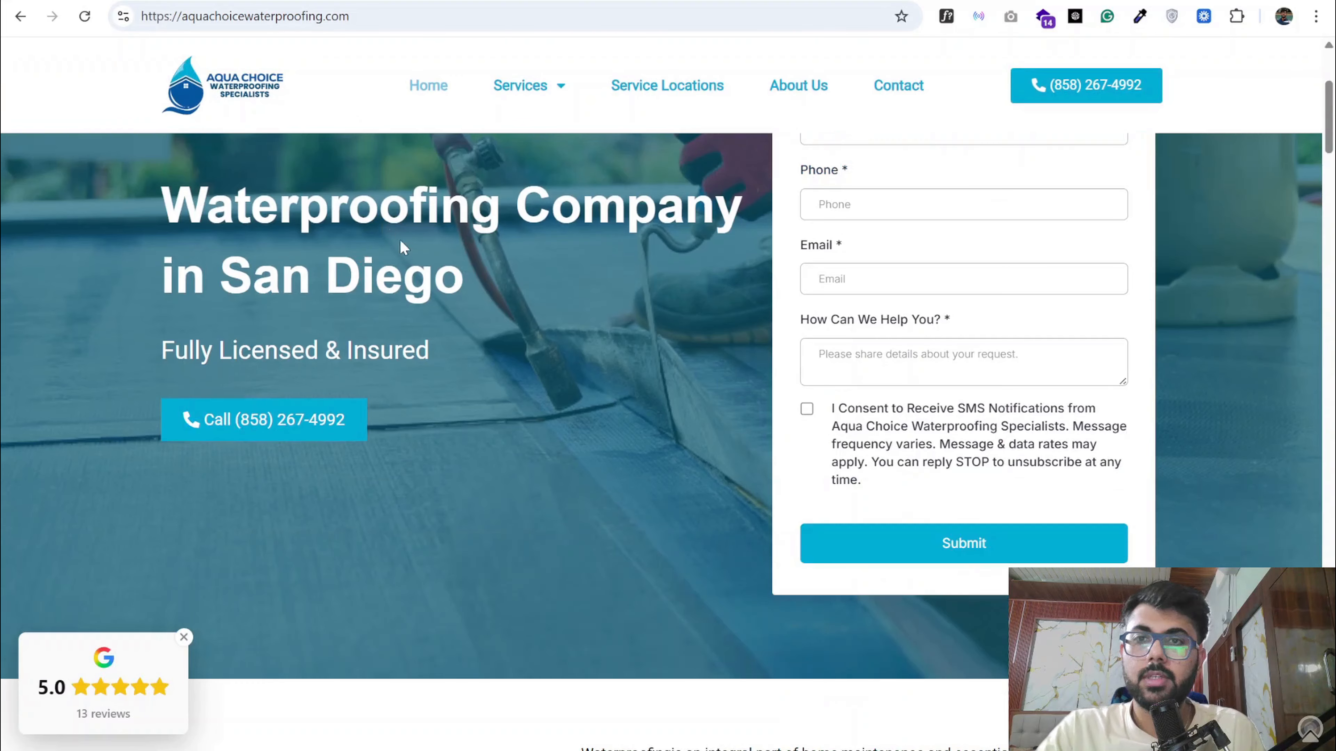
drag(159, 209, 460, 271)
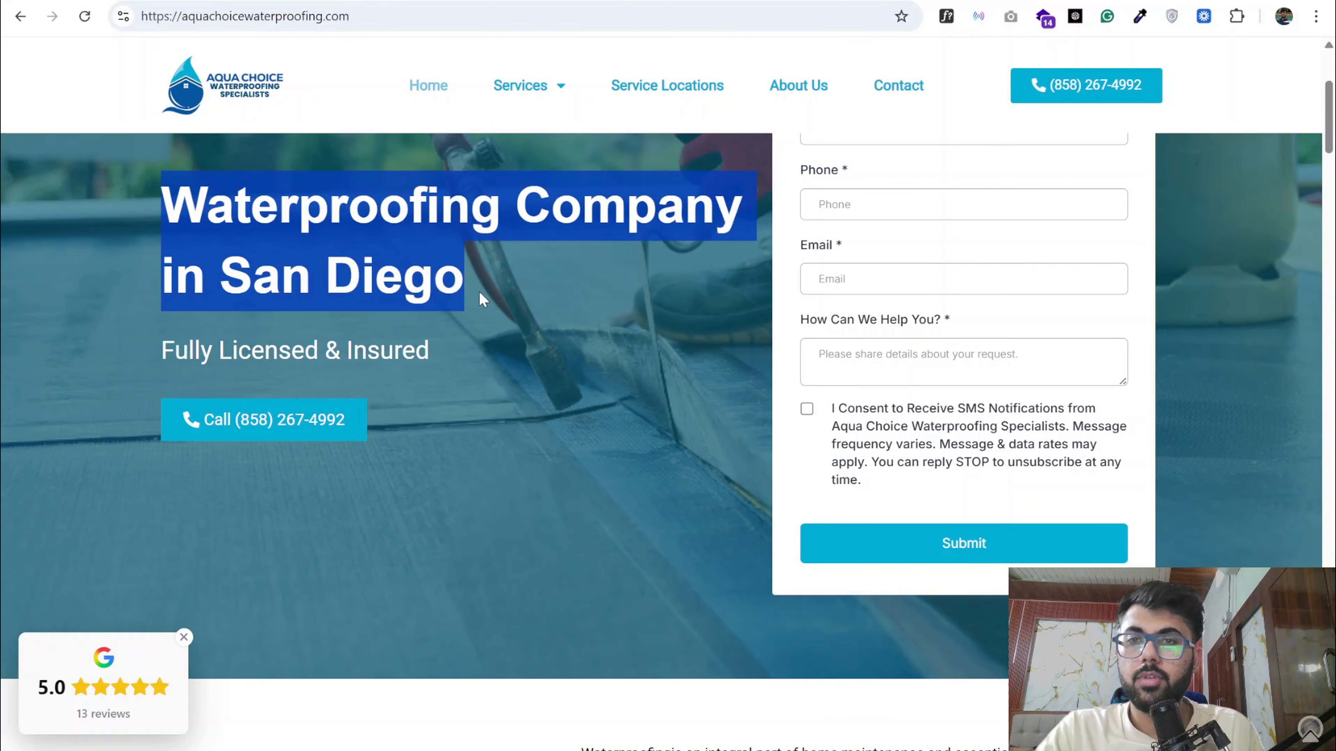
triple_click(304, 349)
scroll(308, 359, down, 5)
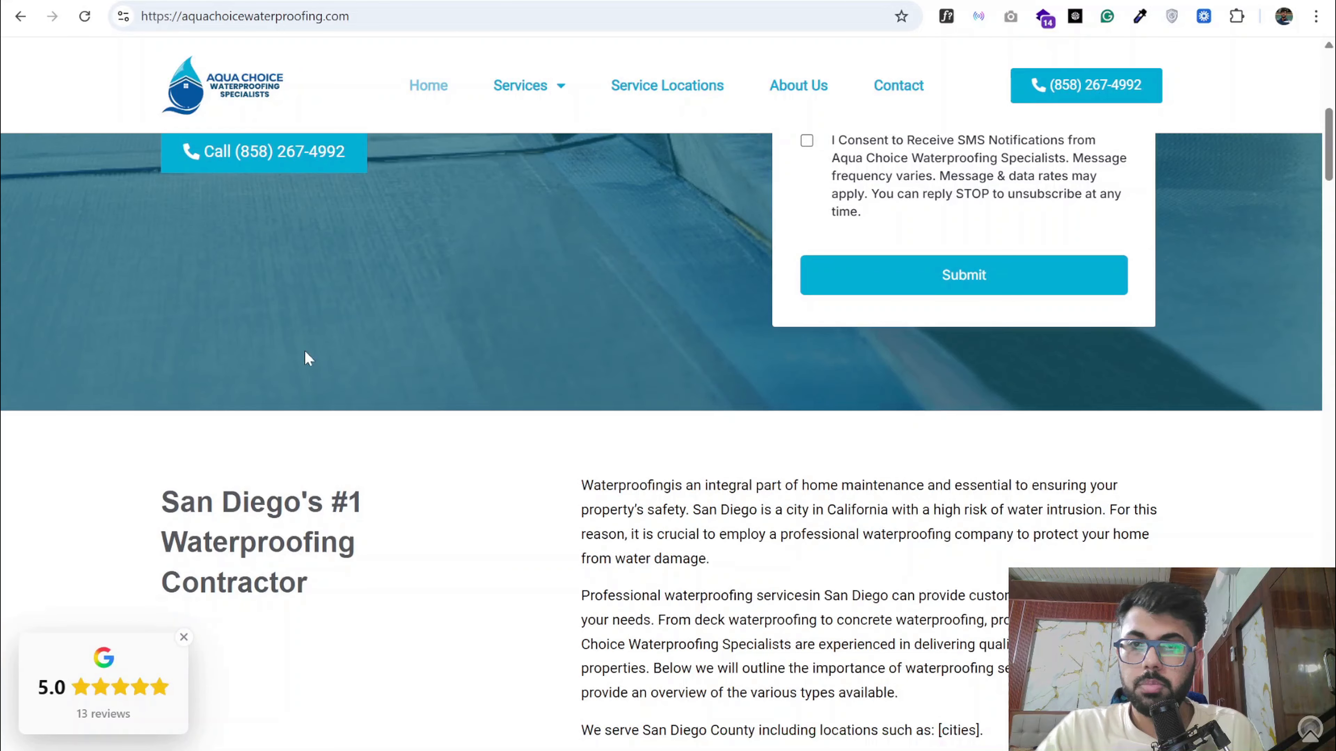
scroll(291, 267, up, 5)
scroll(546, 388, up, 5)
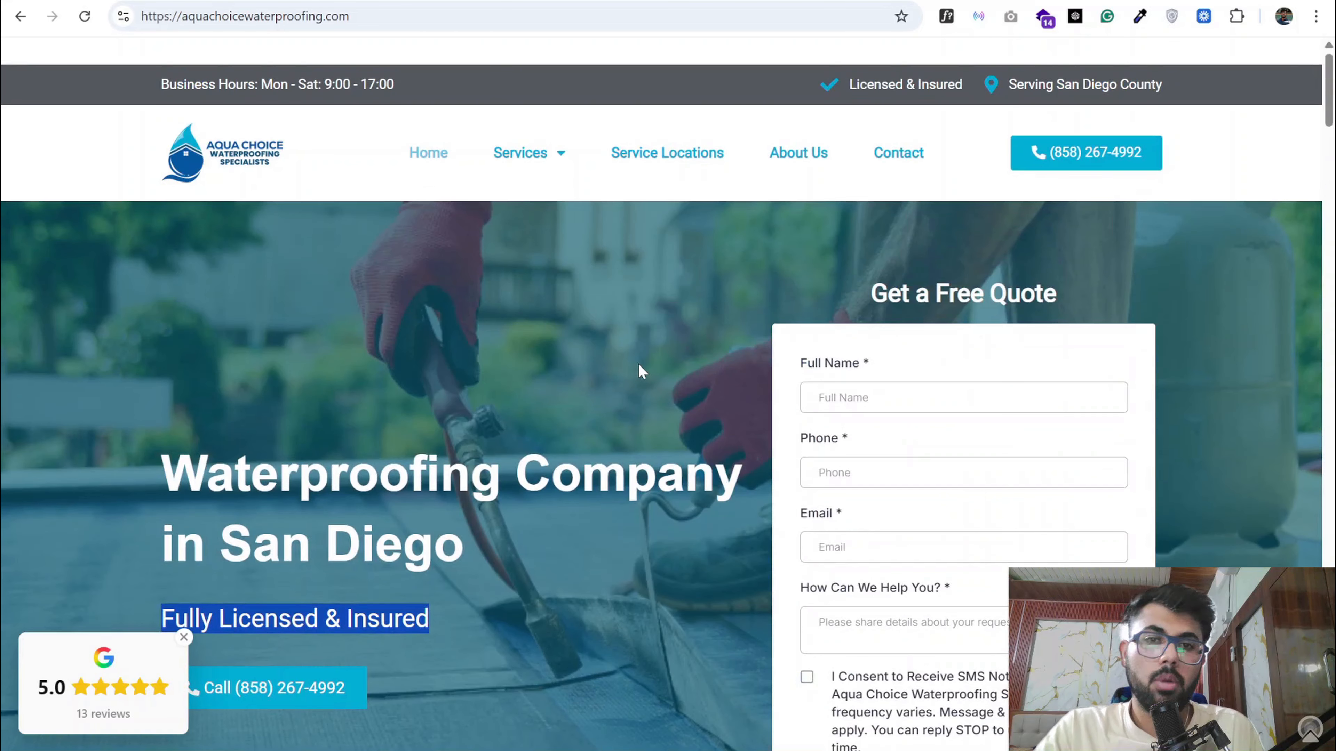
- Examine the homepage's call button, free quote form and San Diego contractor introduction
scroll(638, 370, down, 5)
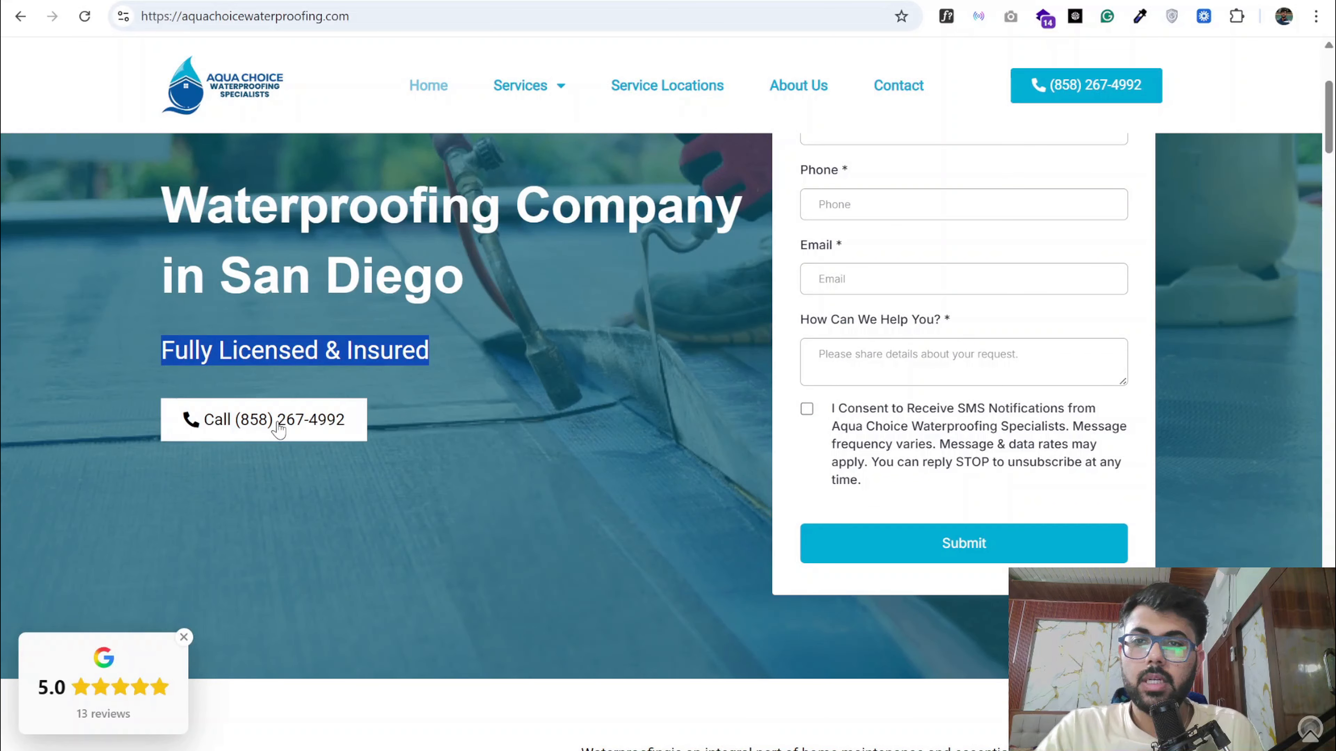
scroll(921, 374, up, 5)
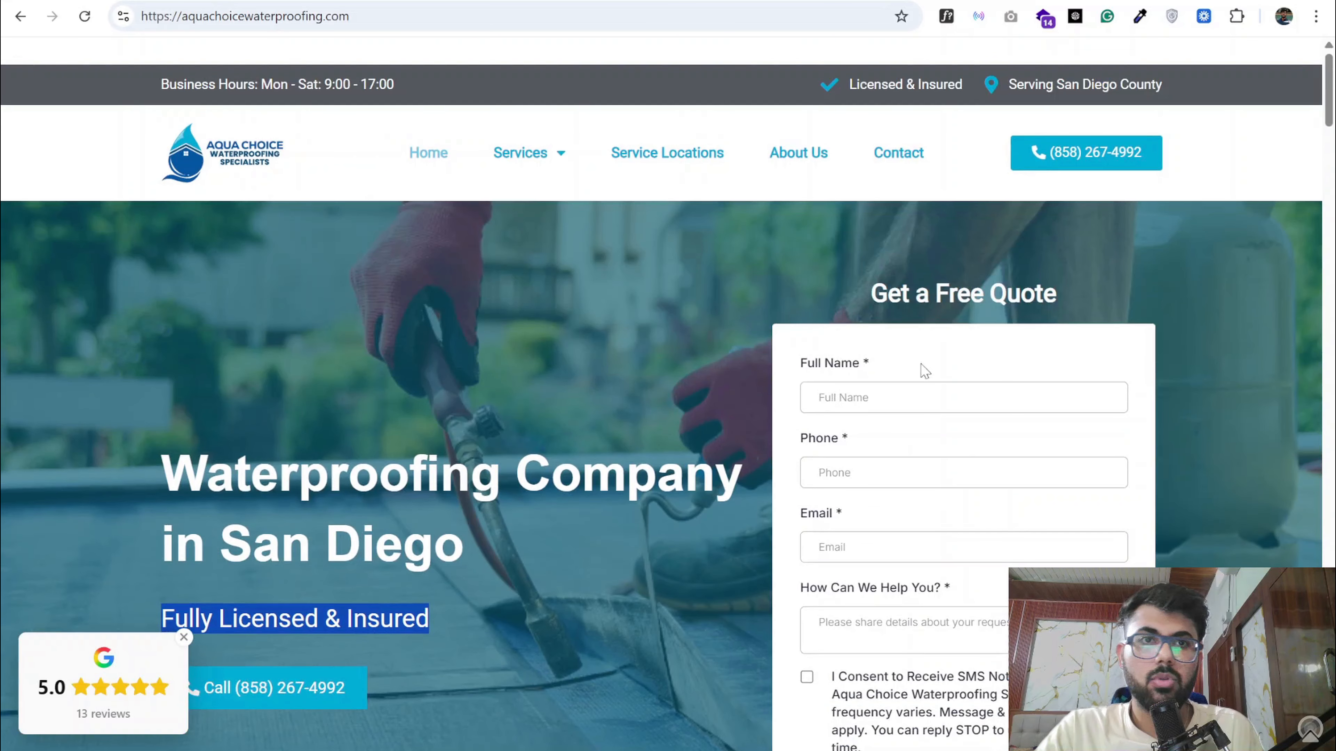
scroll(925, 396, down, 5)
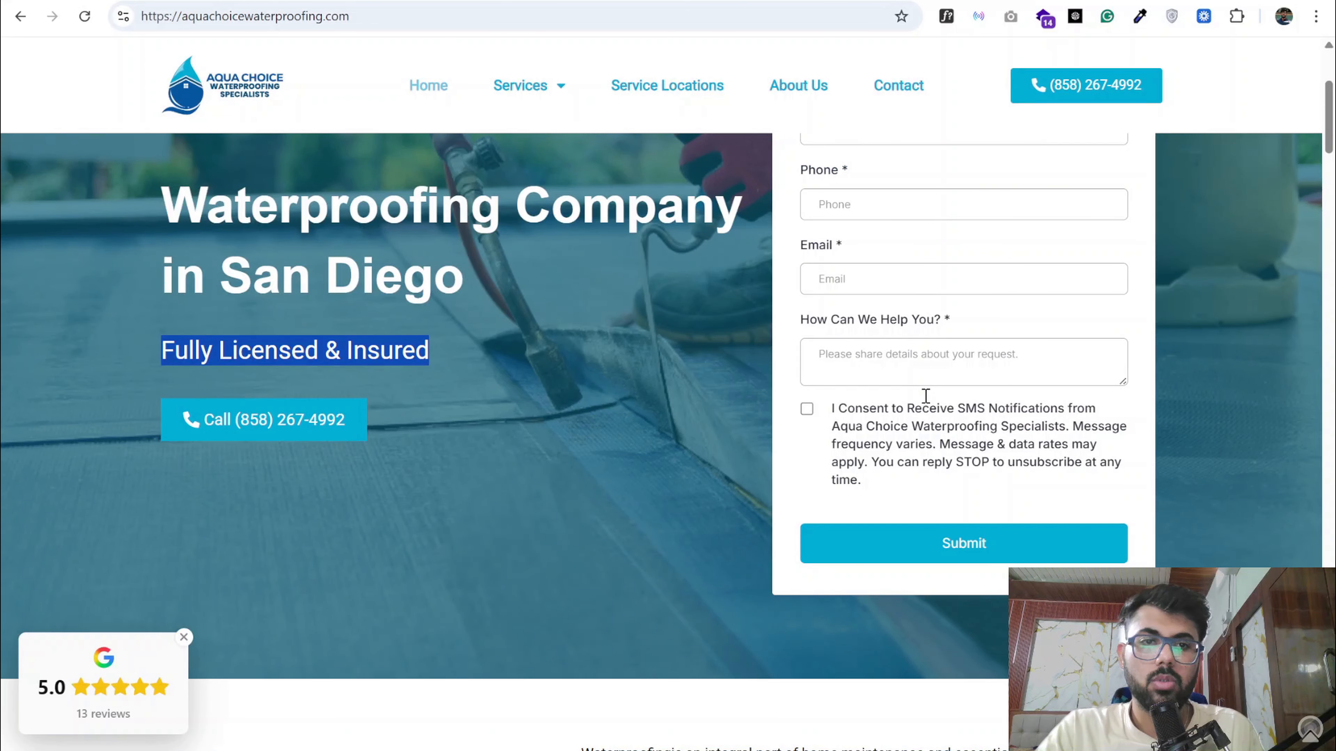
scroll(896, 353, down, 15)
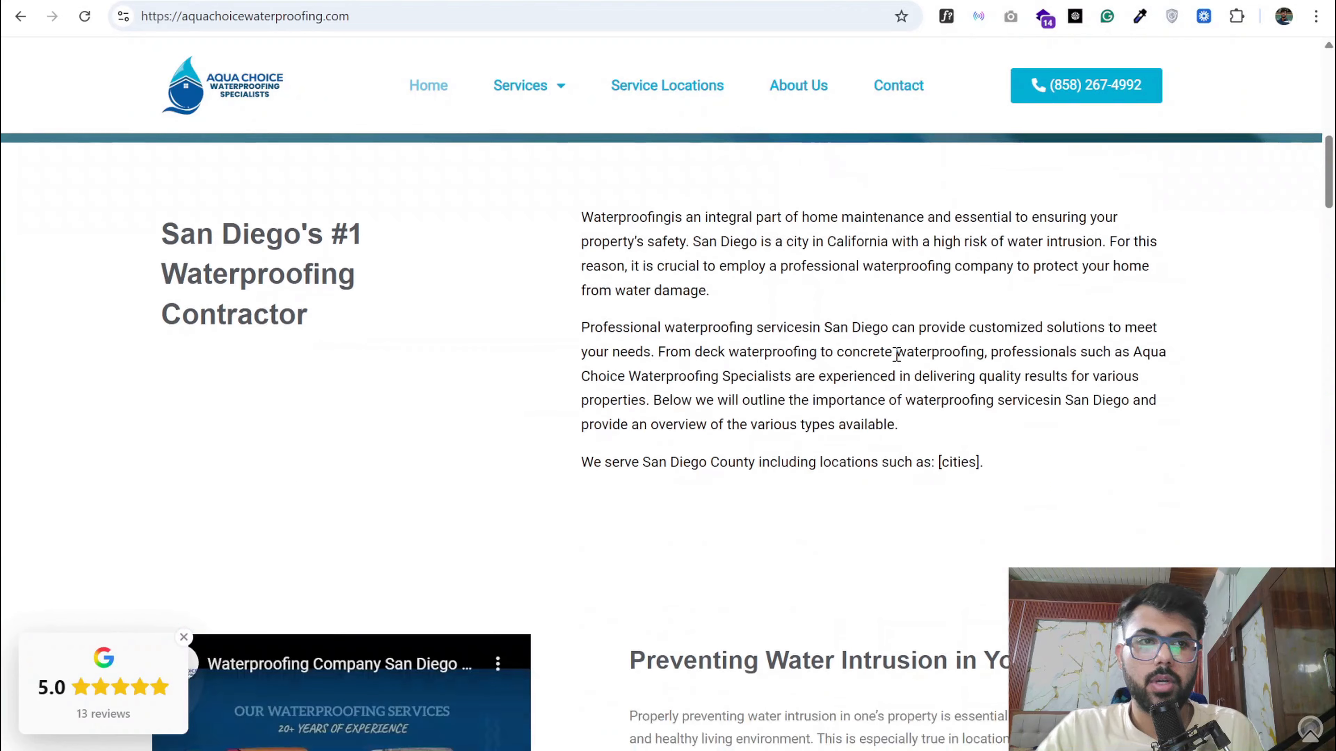
scroll(314, 299, up, 6)
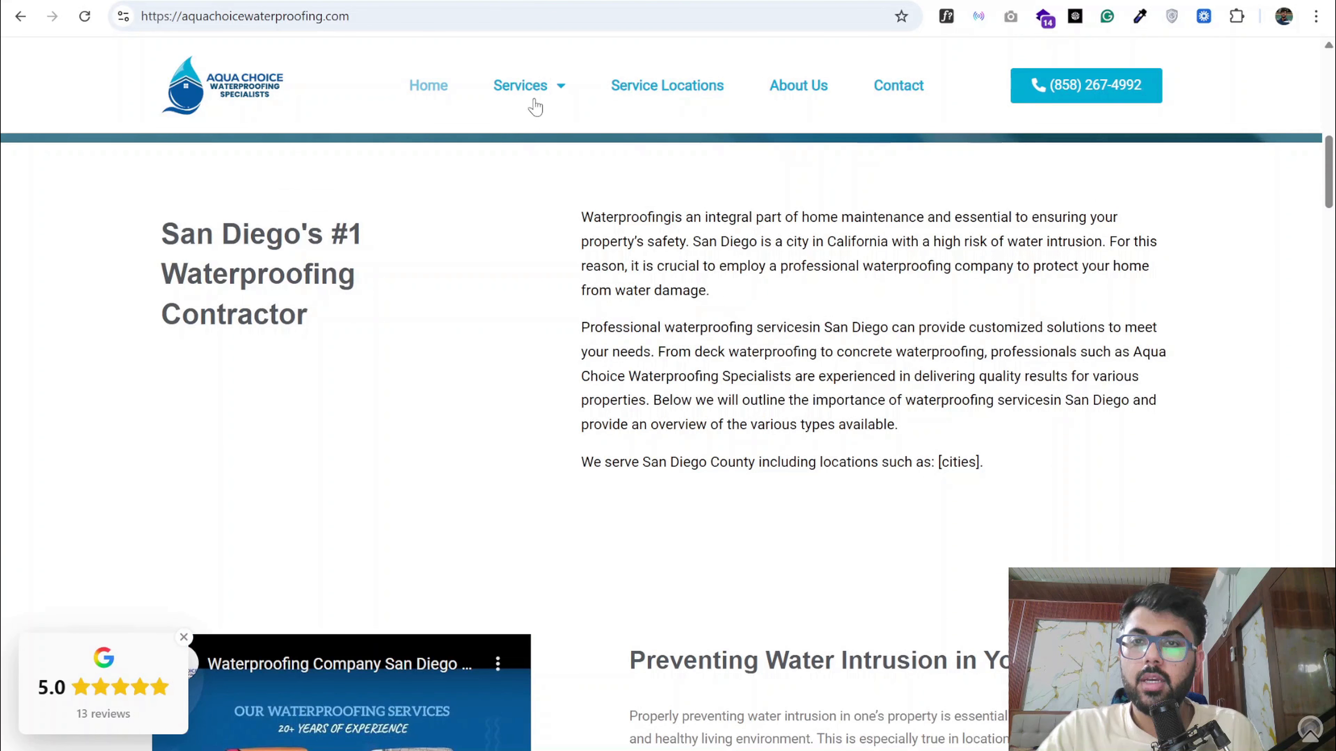
- Open Aqua Choice's Water Damage Restoration service page, check its header and service list, and return to the homepage
mouse_move(531, 97)
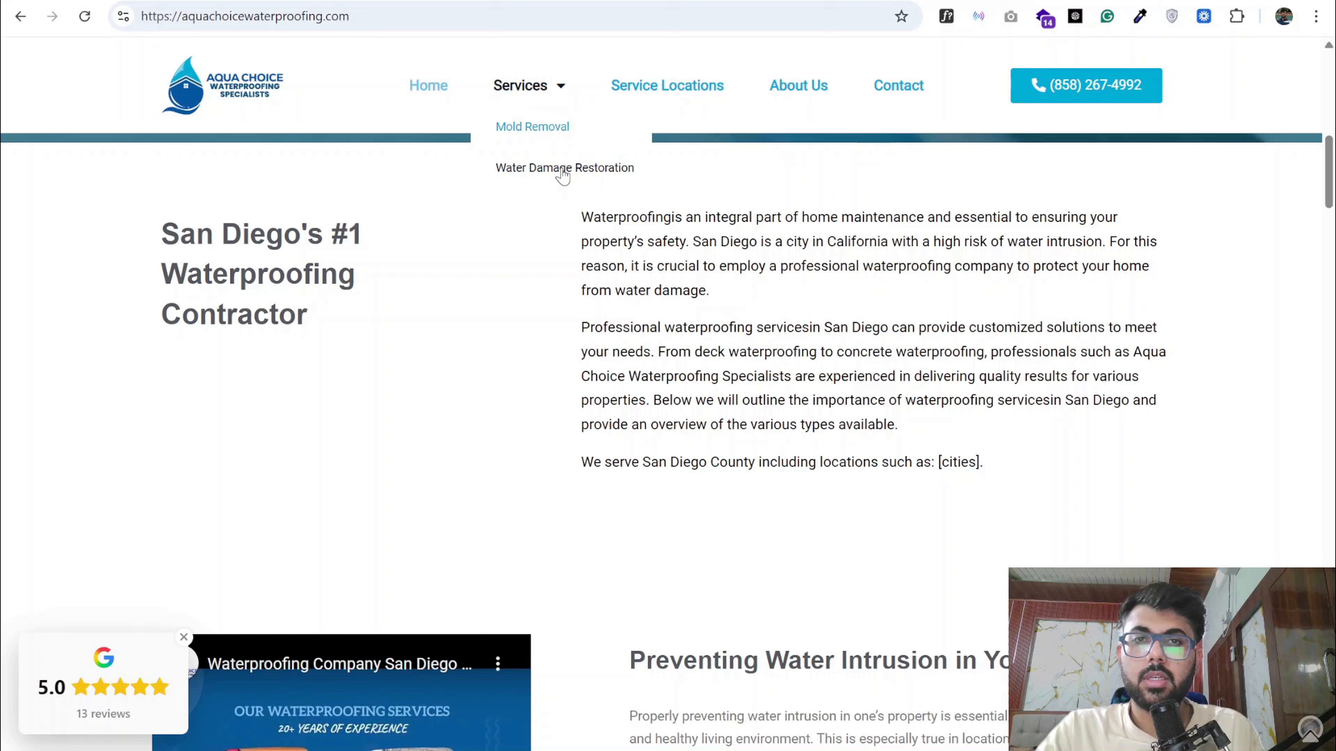
click(533, 170)
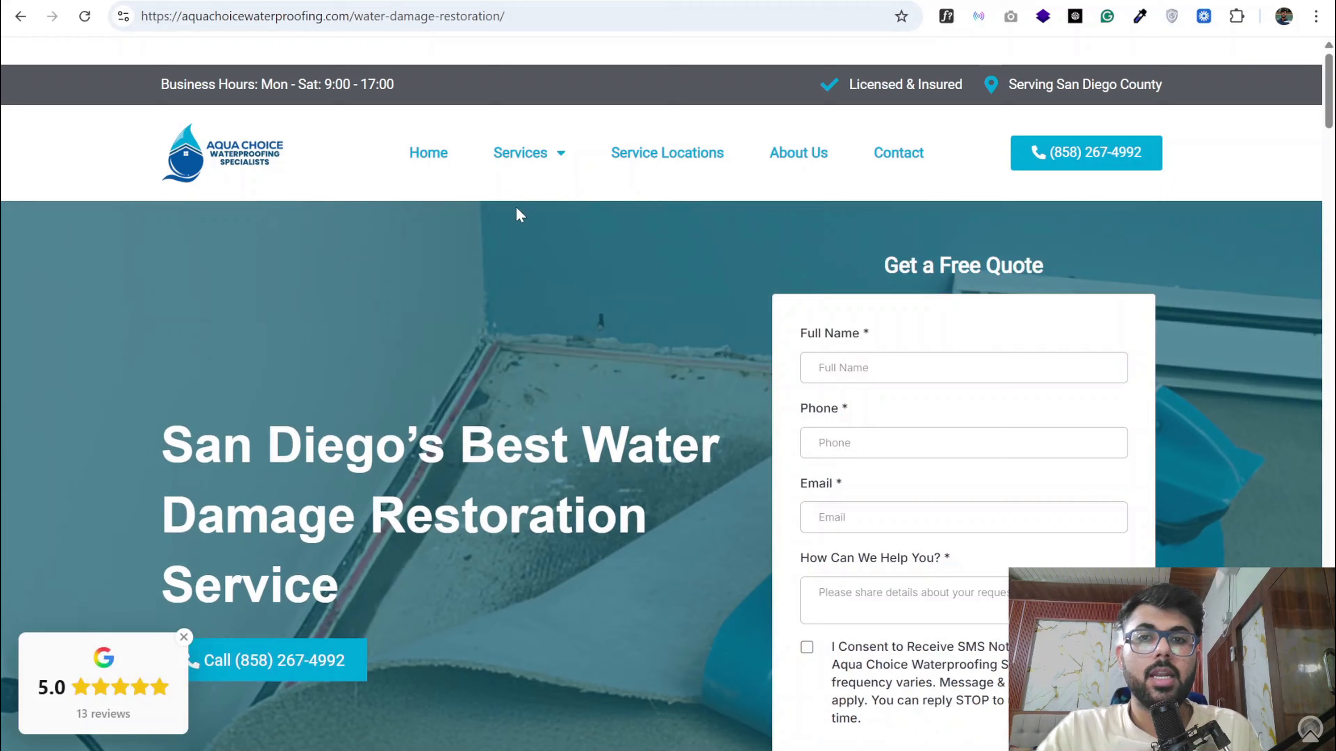
mouse_move(520, 176)
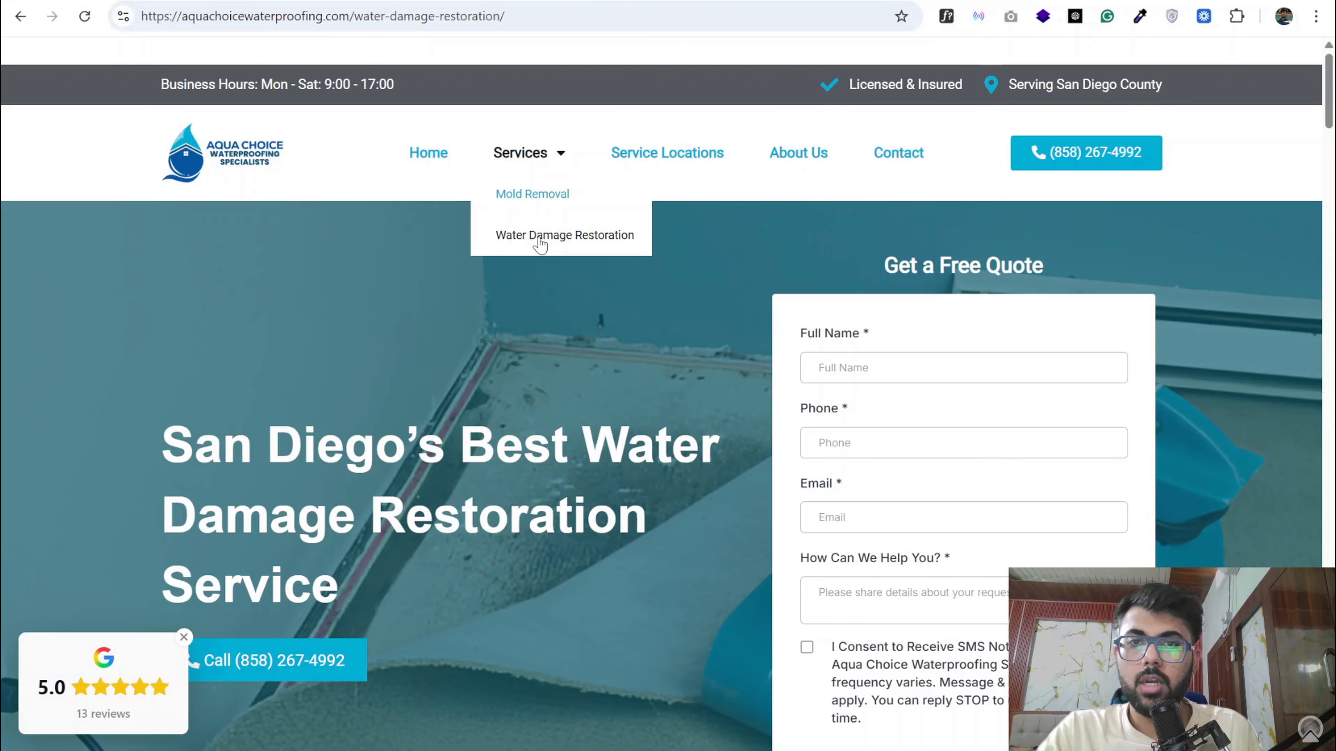
click(25, 19)
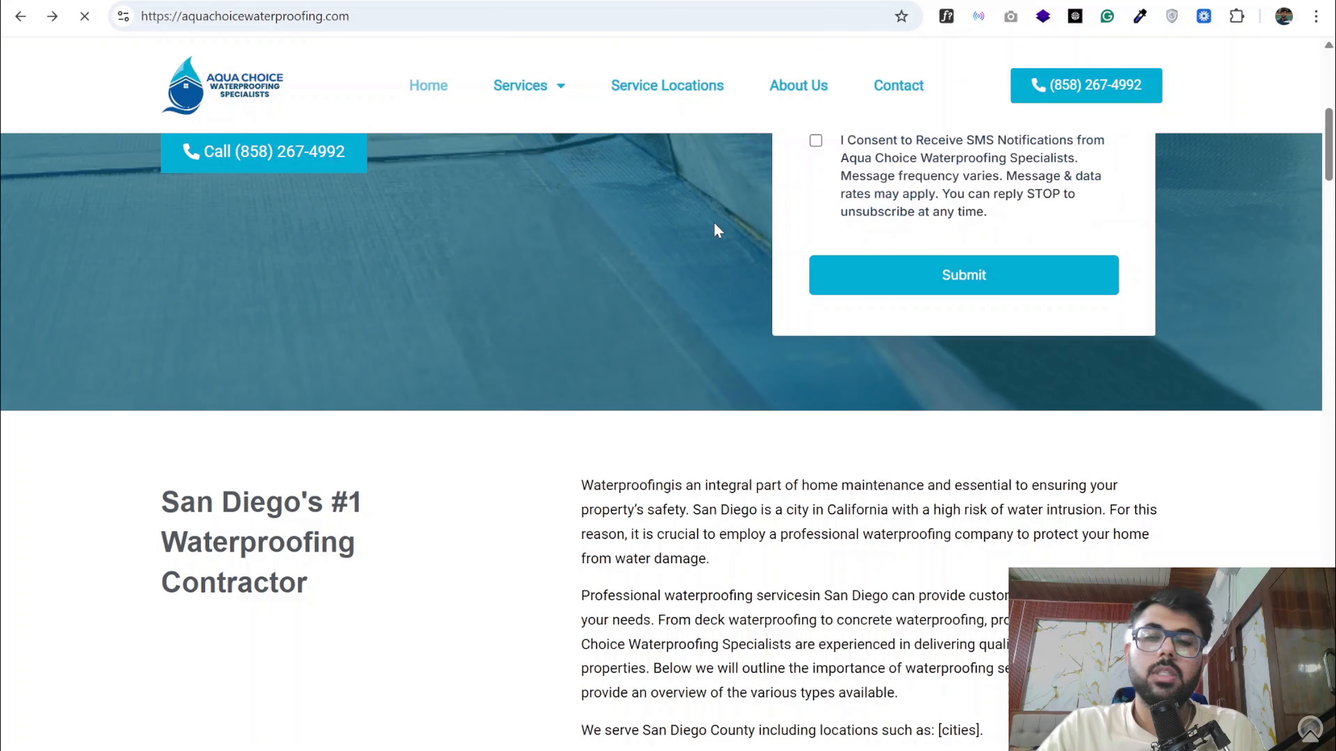
scroll(686, 295, up, 6)
scroll(669, 152, down, 3)
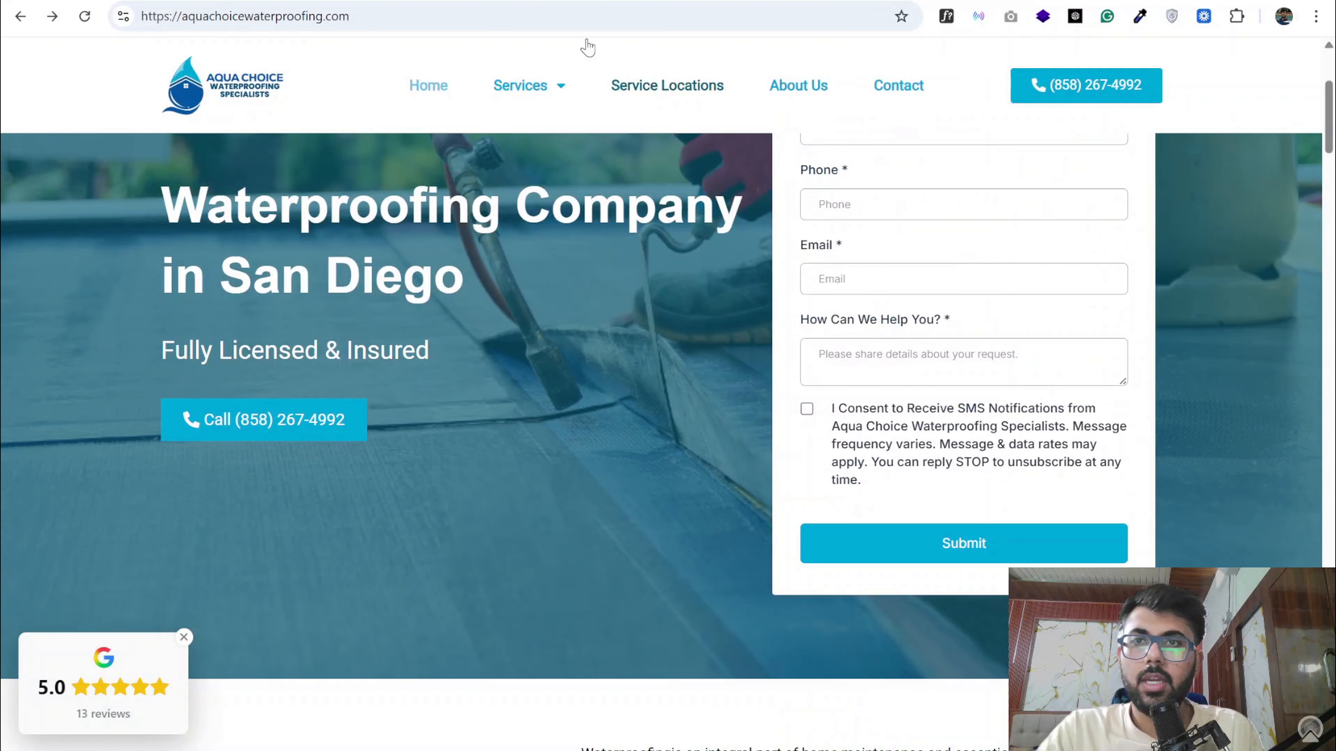
- Look over the restoration services on DRYmedic's San Diego water damage cleanup page and return to the Aqua Choice homepage
click(557, 1)
click(526, 2)
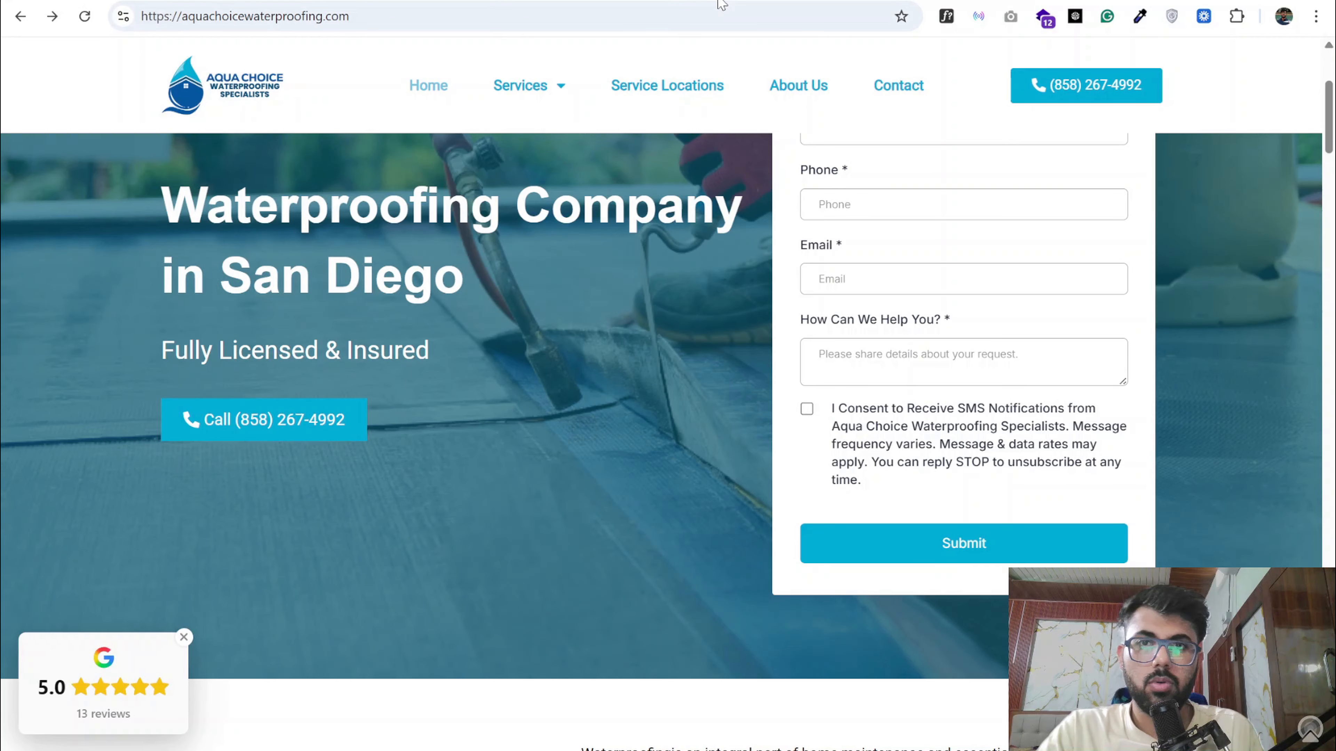
click(526, 2)
scroll(486, 119, down, 5)
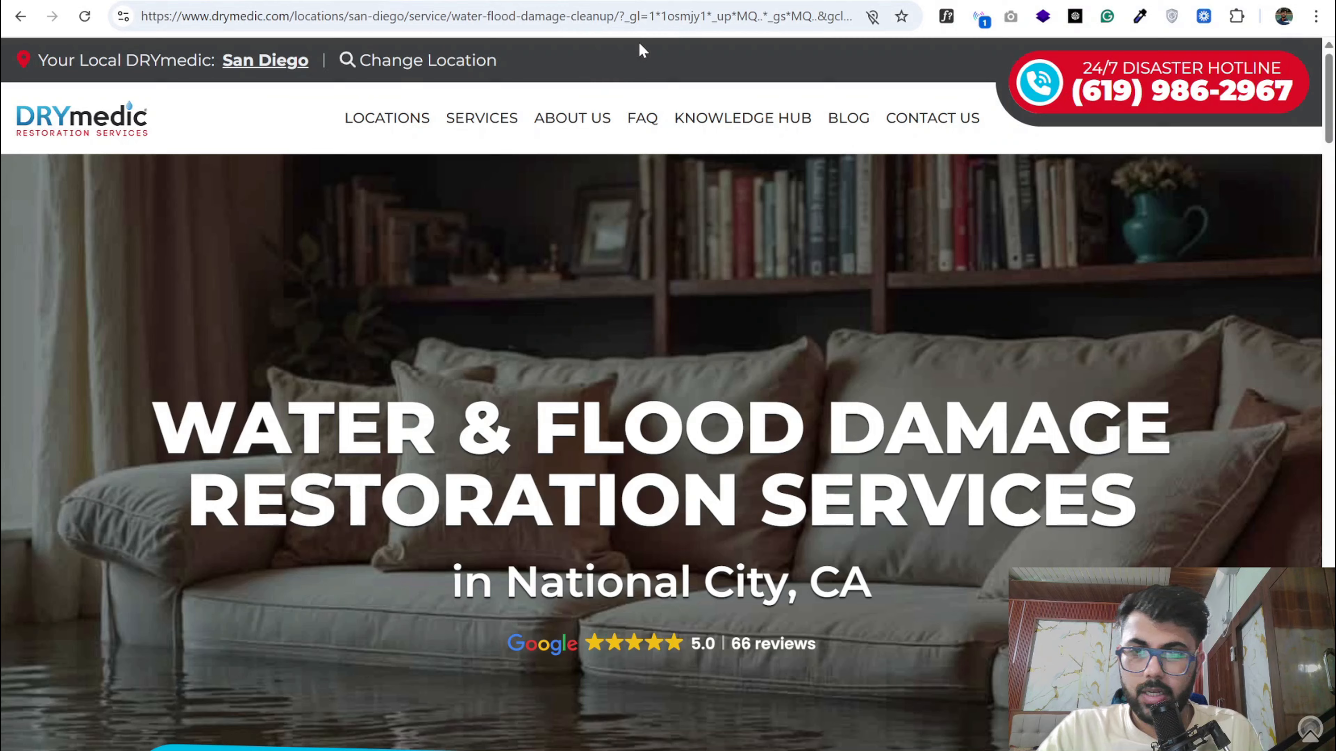
click(644, 2)
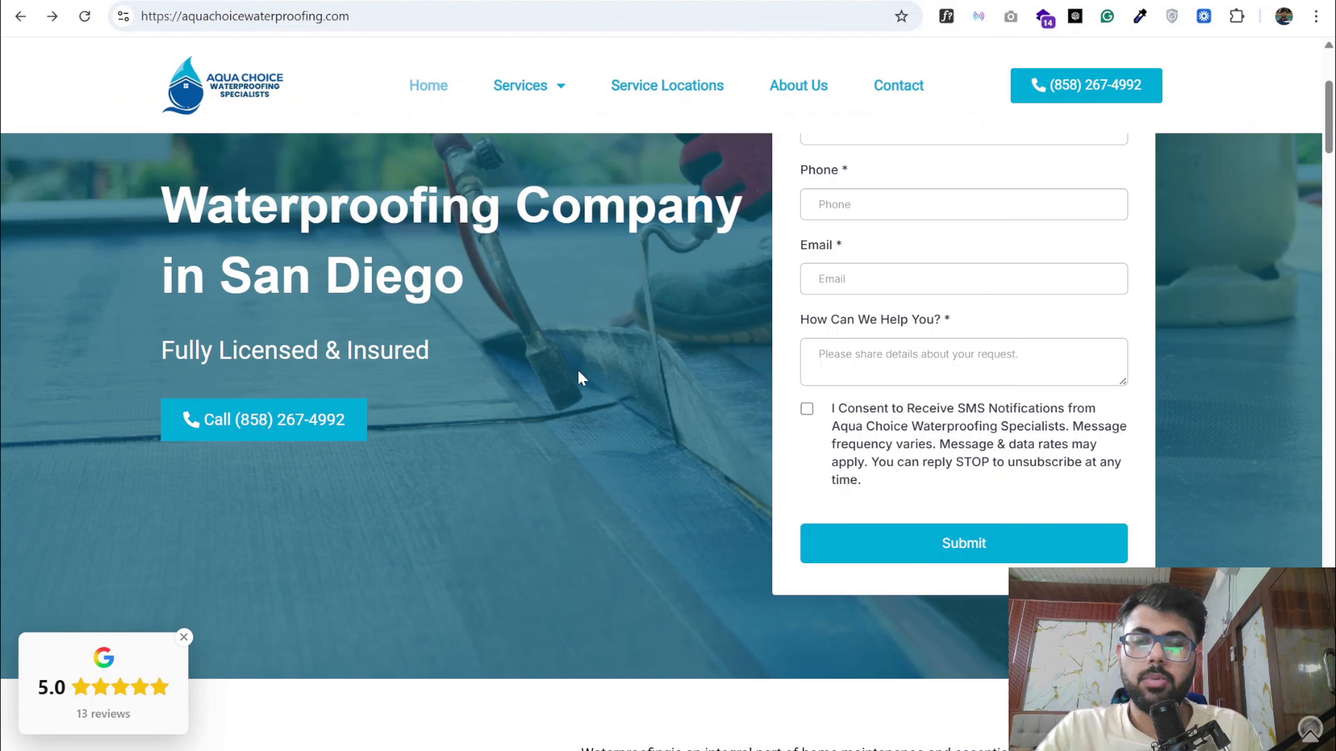
scroll(582, 378, up, 4)
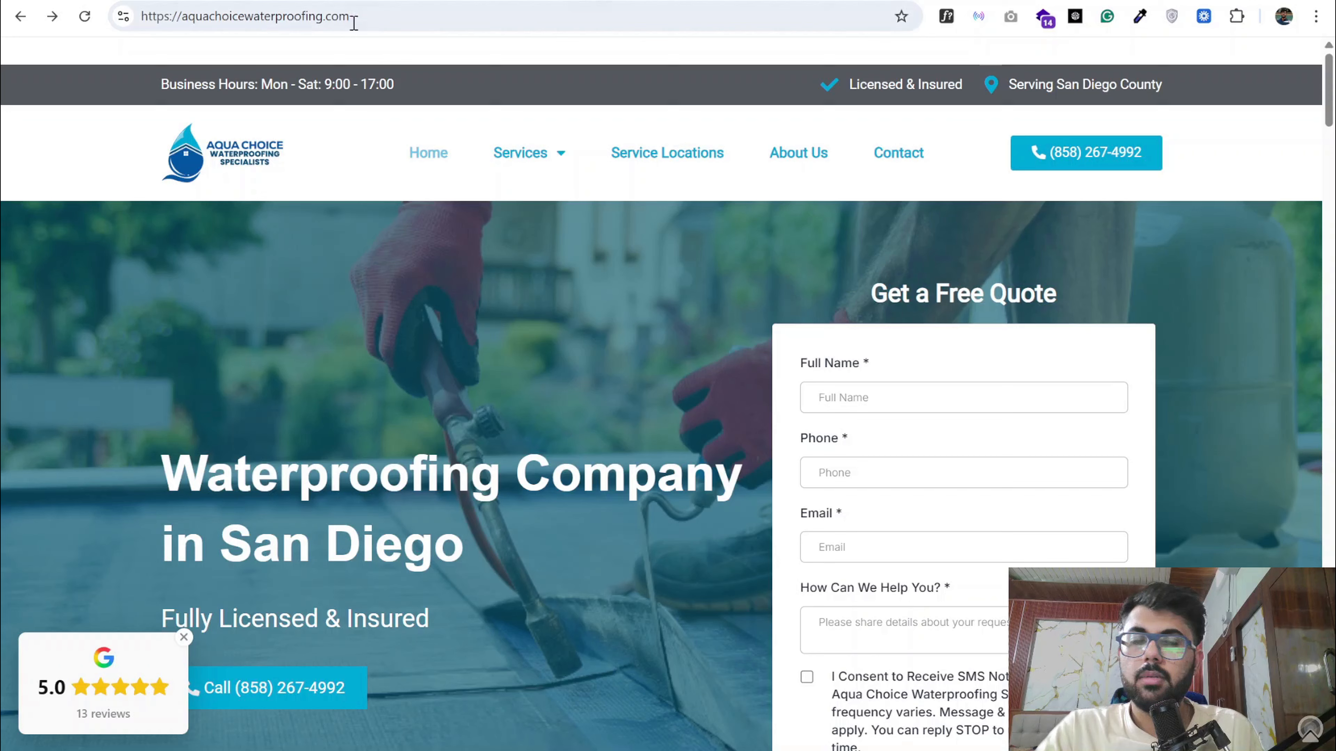
- Switch to the Basement Systems Foundation Repair page and examine its headline, warranty offer and site navigation
click(910, 2)
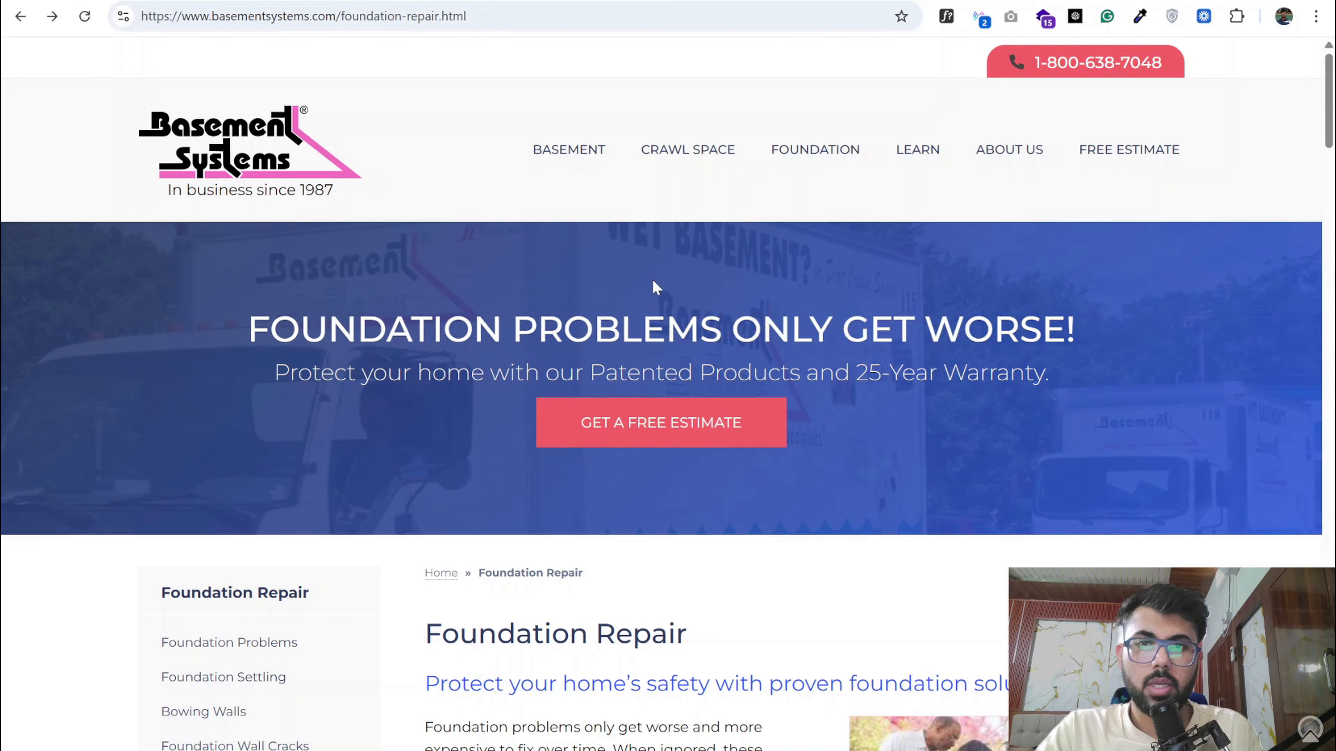
scroll(770, 301, down, 2)
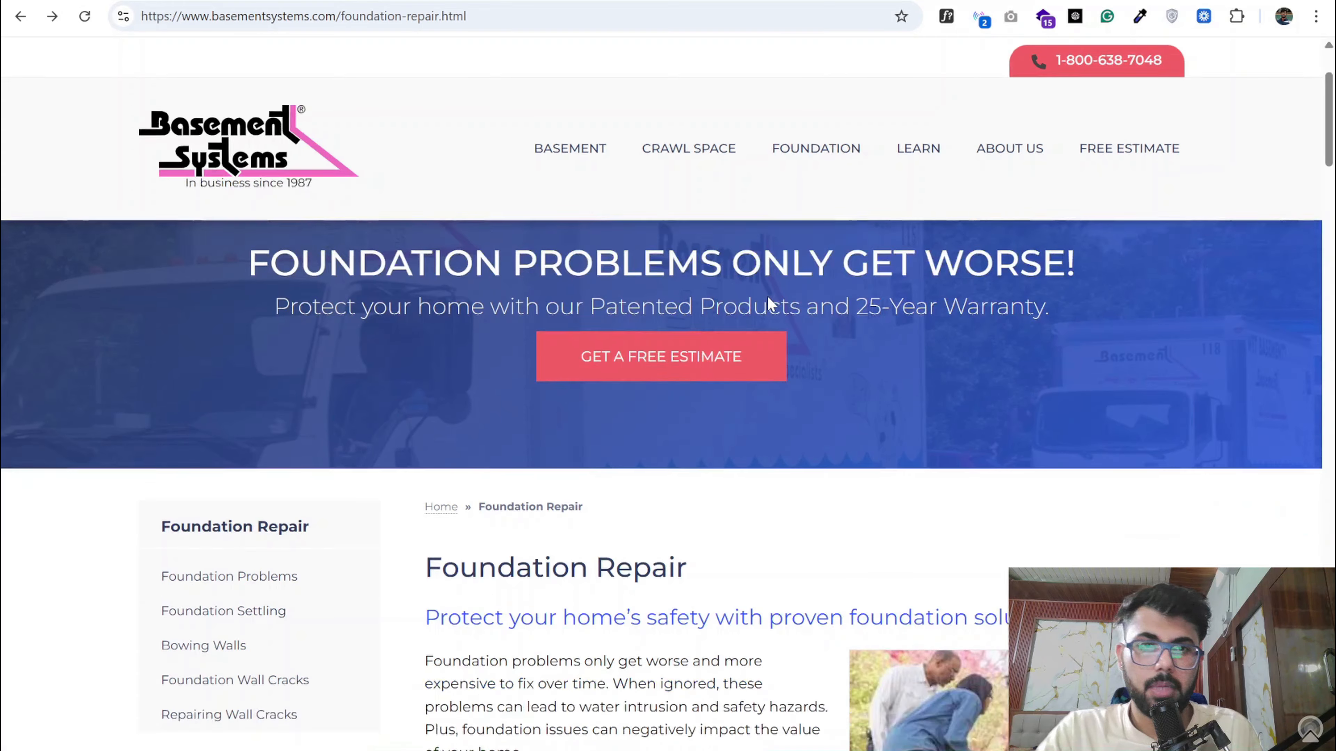
scroll(771, 303, up, 2)
mouse_move(809, 160)
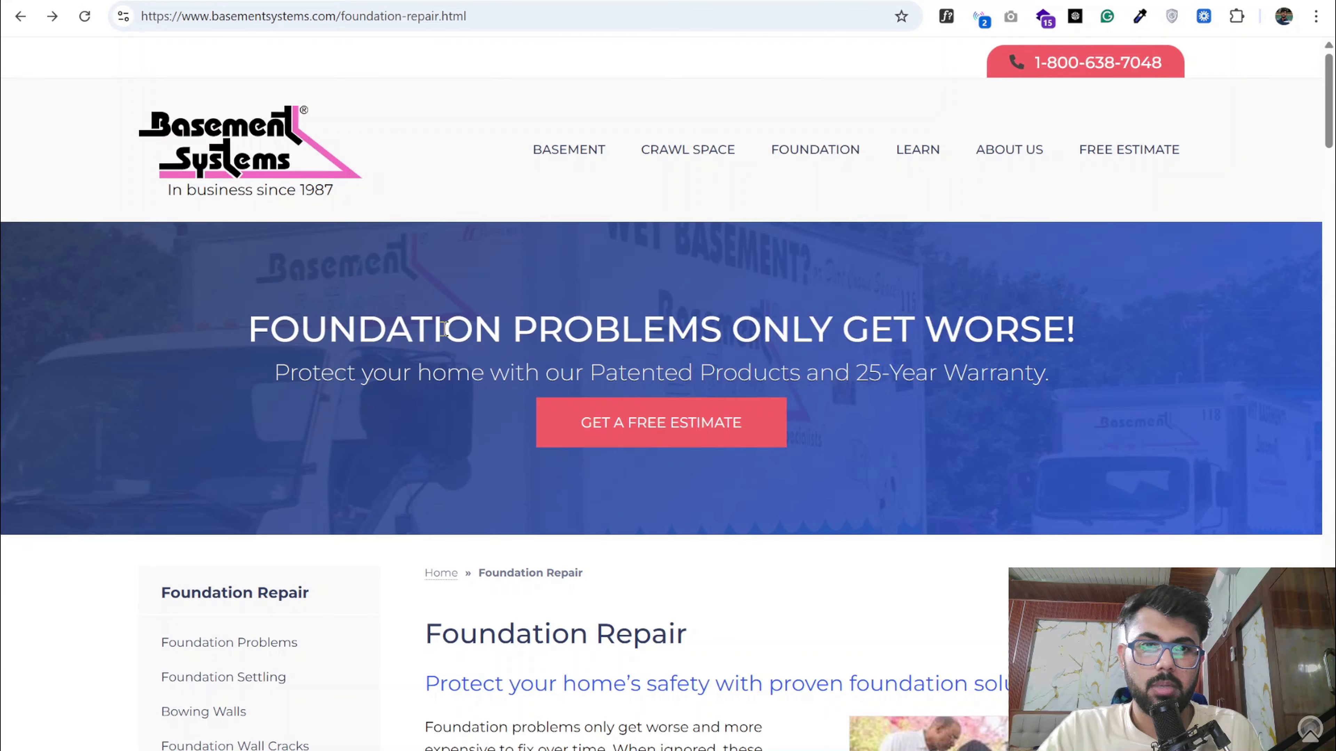
- Open the Basement Systems free estimate page to check its zip code form, and return to the Foundation Repair page
click(664, 431)
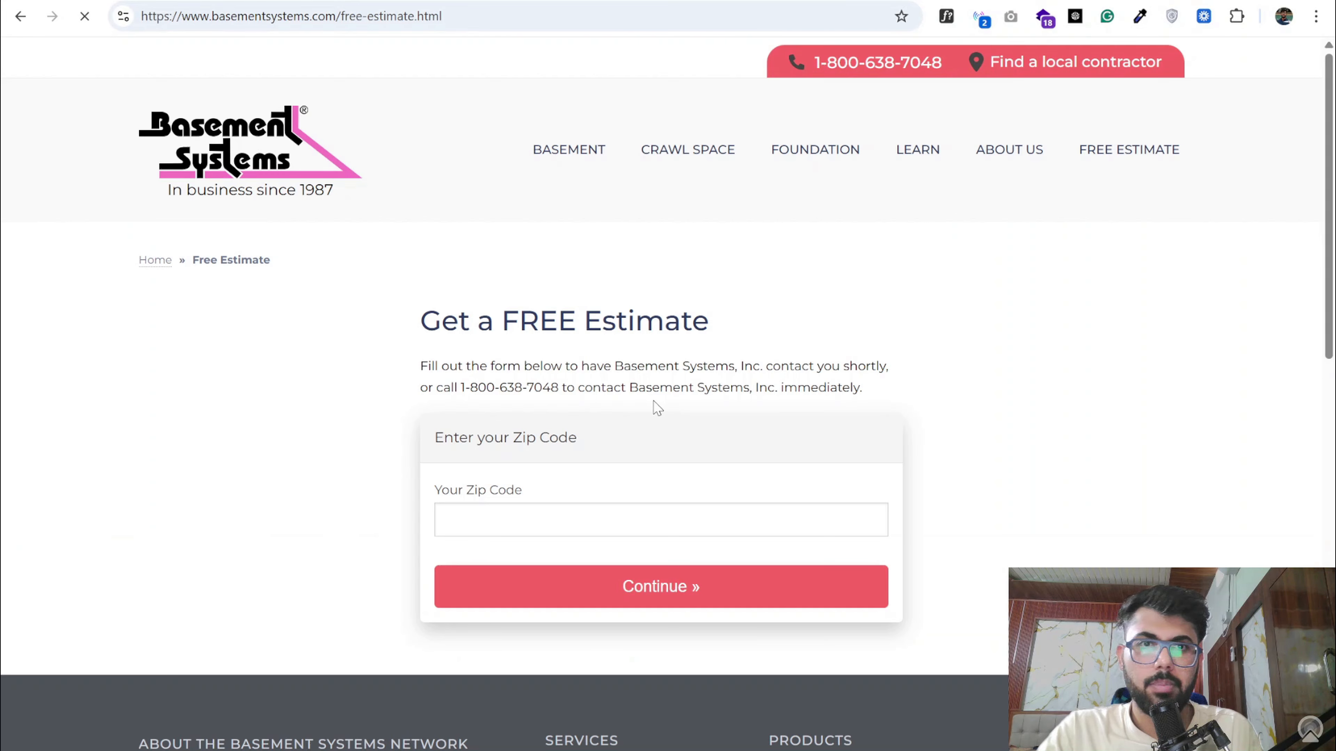
key(alt+Left)
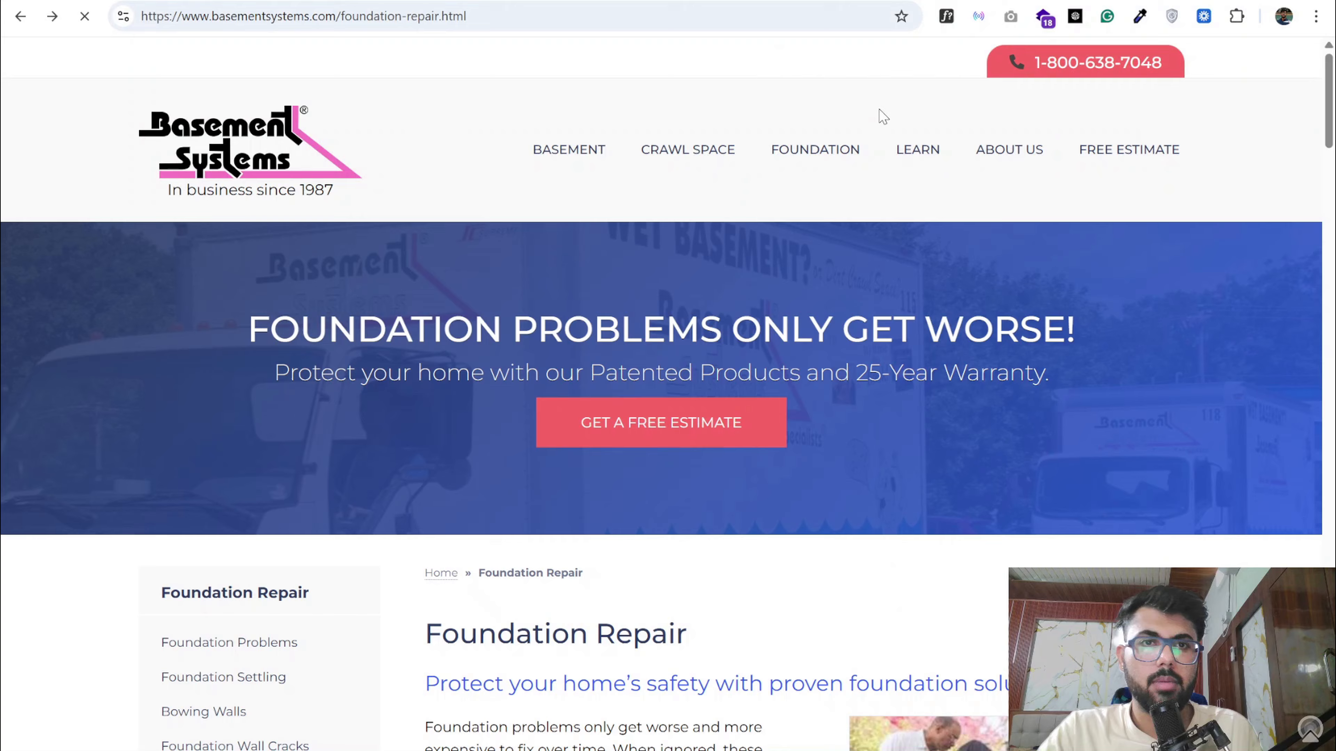
key(alt+Right)
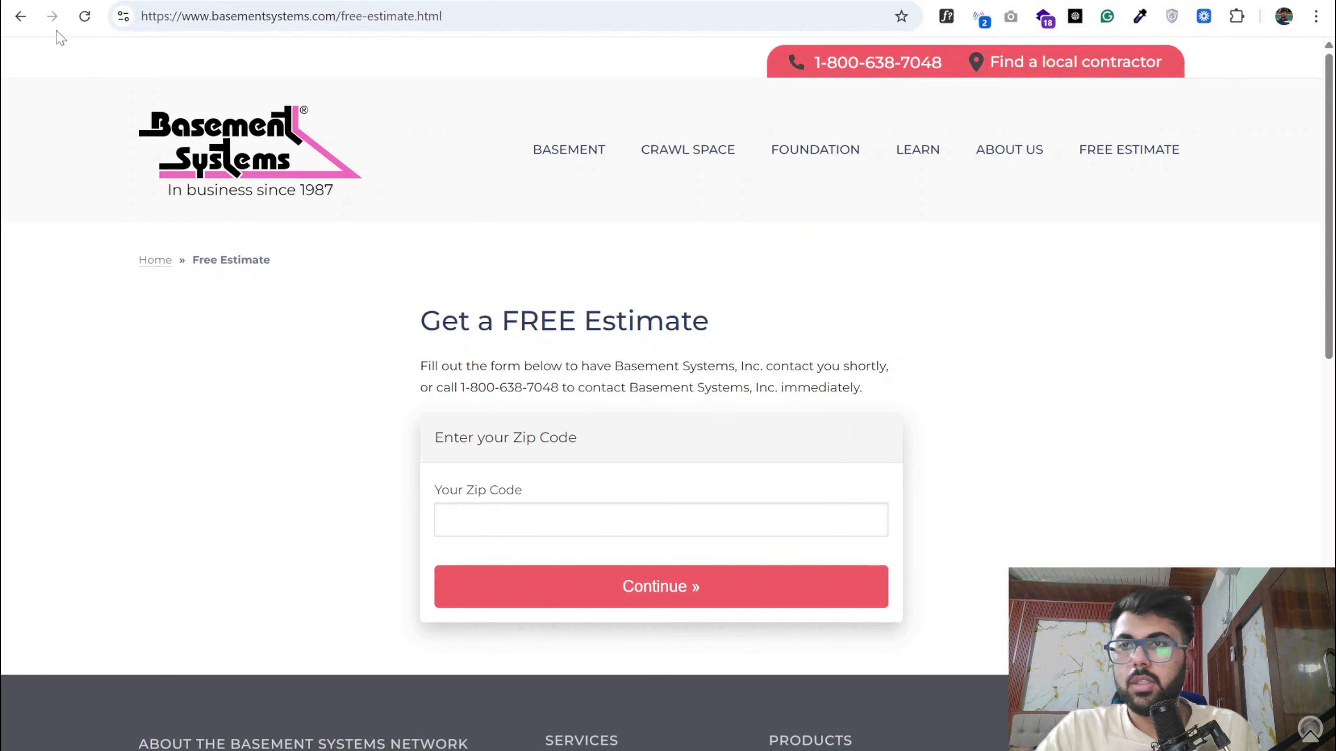
click(19, 16)
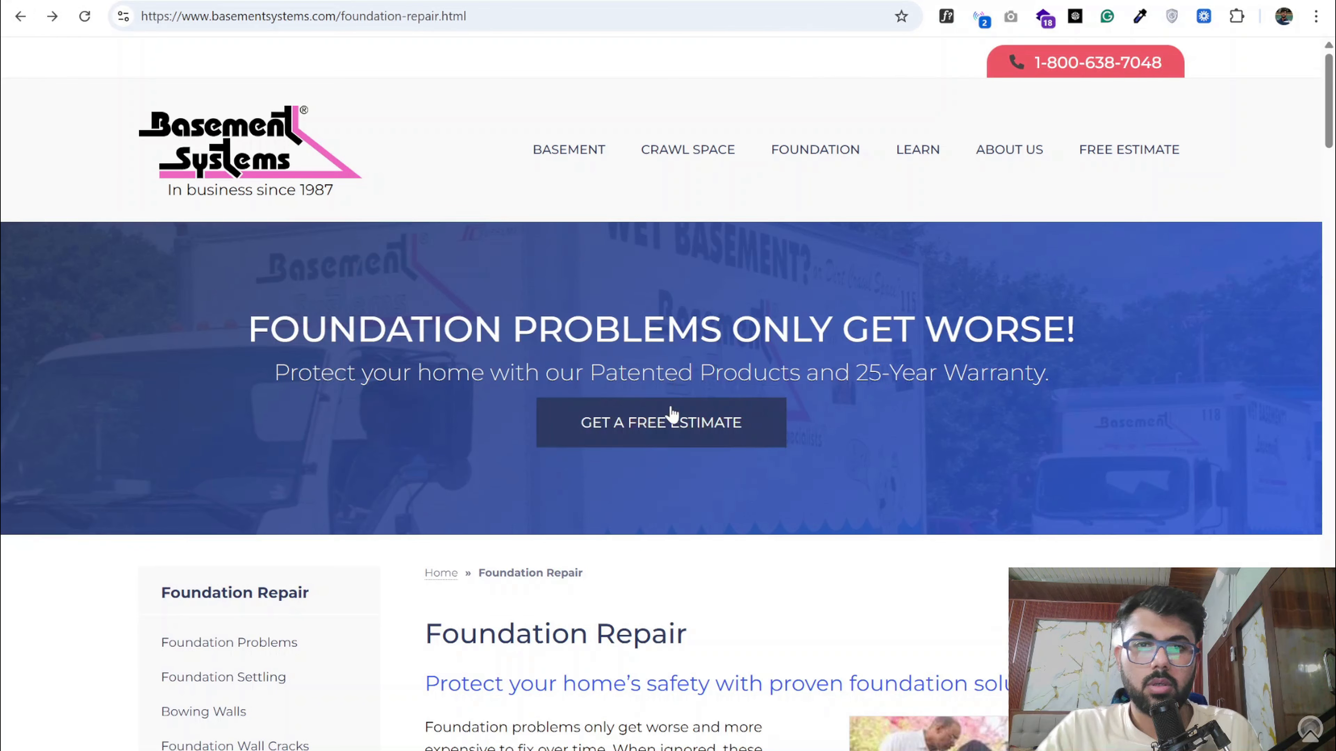
- Return from the Basement Systems page to the campaign document and find the Landing Page Must Include section
scroll(671, 408, down, 6)
scroll(671, 407, up, 3)
click(326, 1)
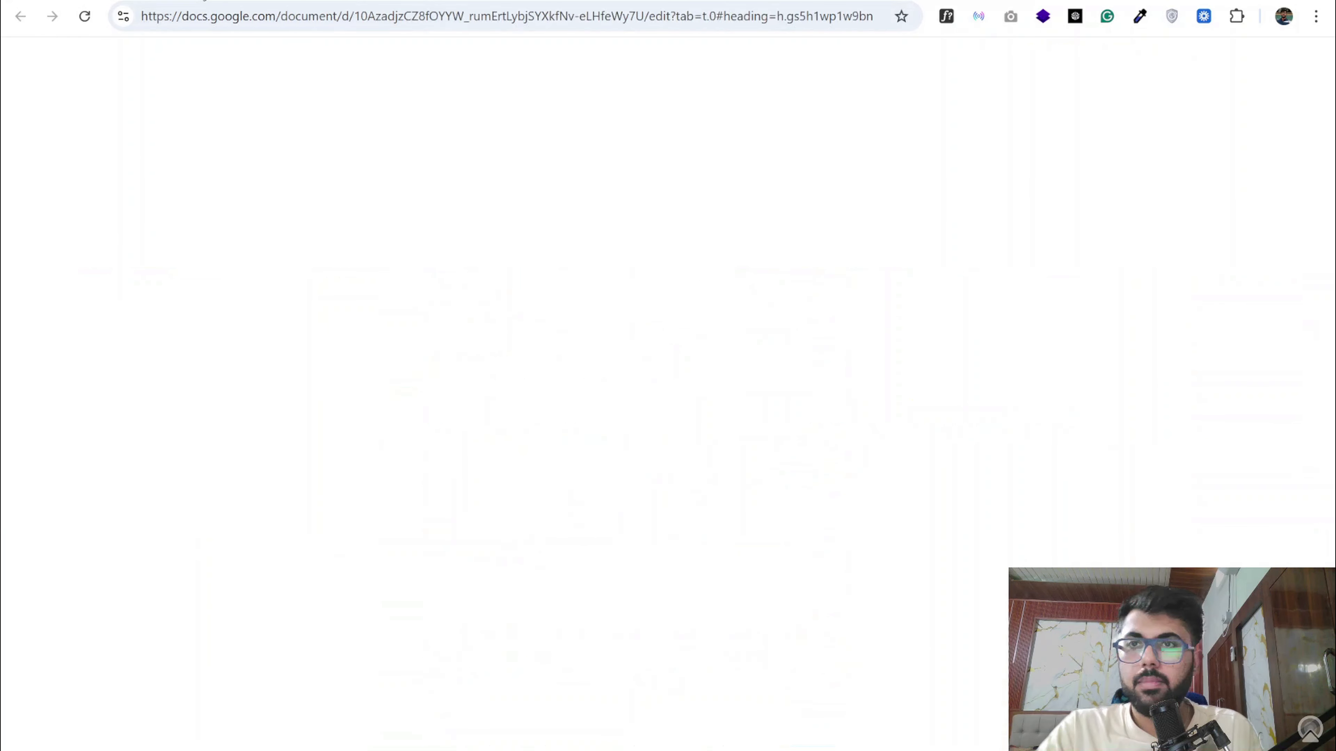
scroll(477, 400, down, 13)
scroll(480, 401, down, 20)
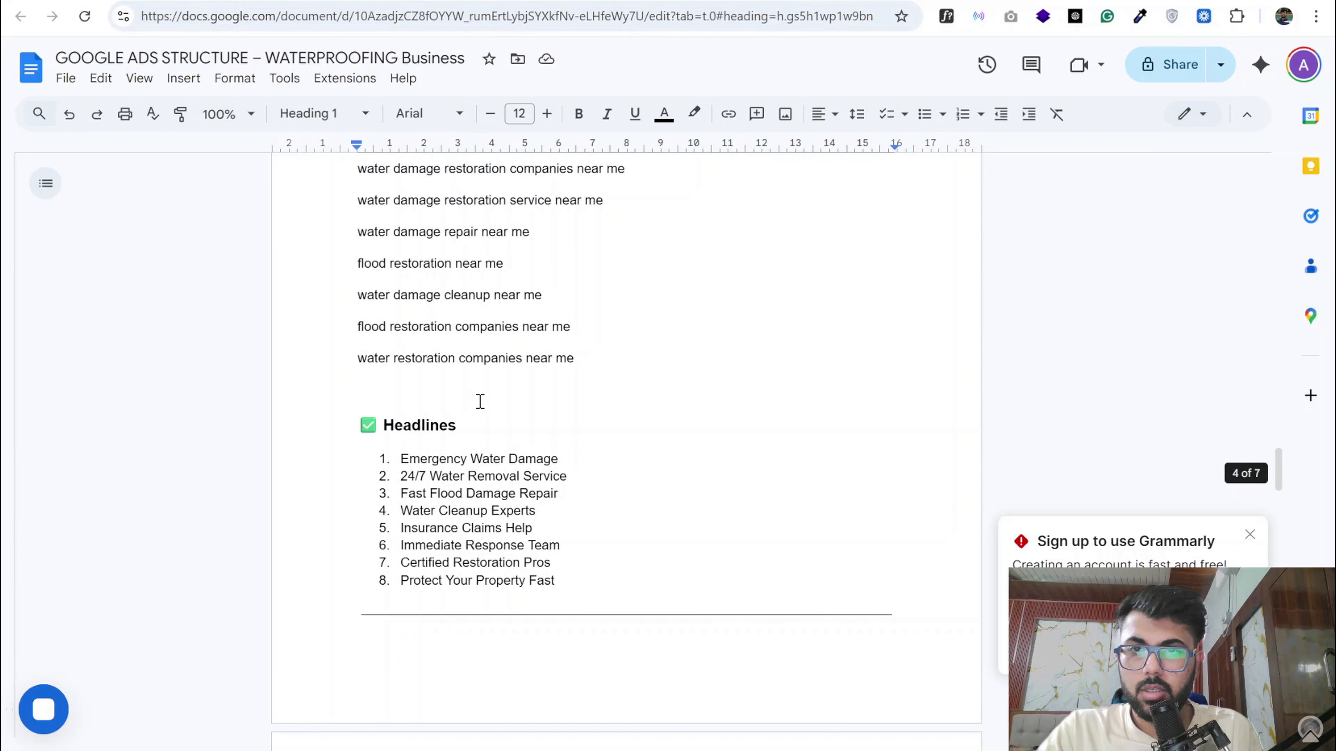
scroll(480, 401, down, 10)
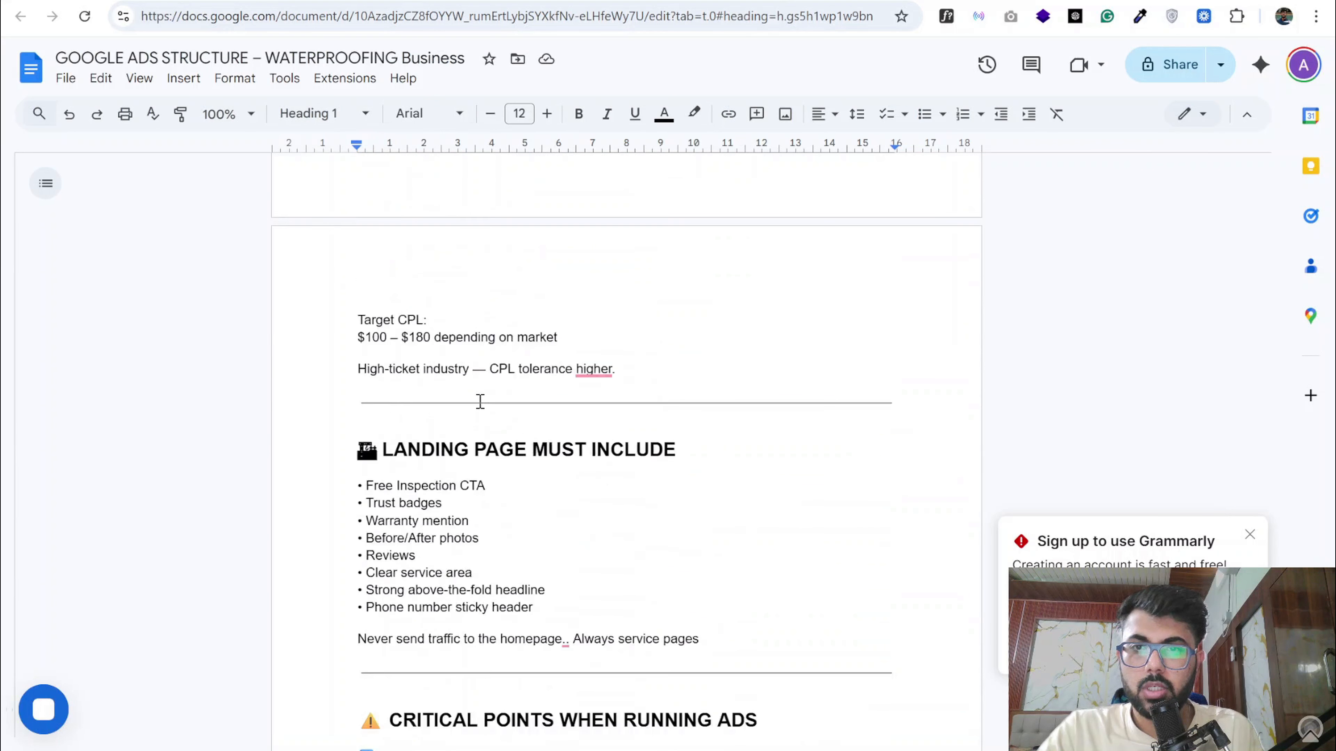
- Go through the landing page requirements from Free Inspection CTA and Trust badges down to Reviews and Clear service area
drag(366, 336, 439, 342)
triple_click(427, 351)
click(429, 352)
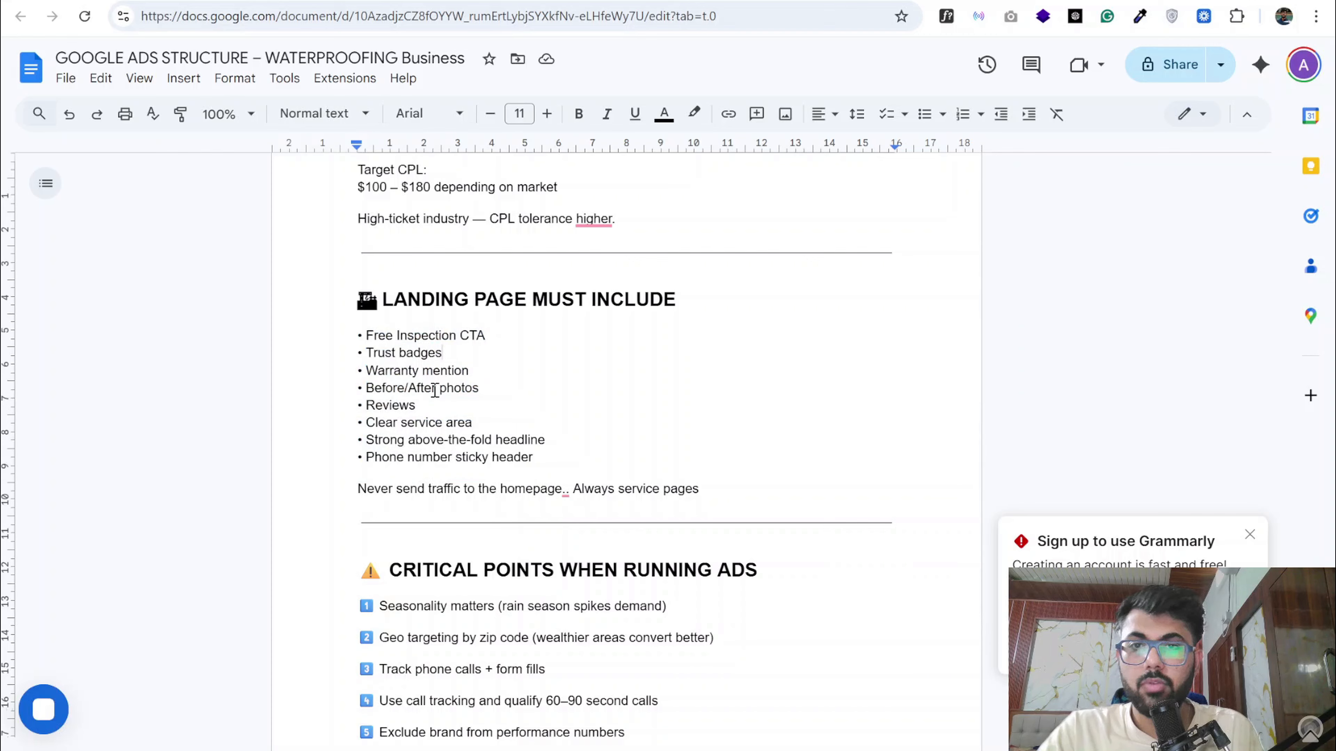
double_click(393, 404)
triple_click(417, 422)
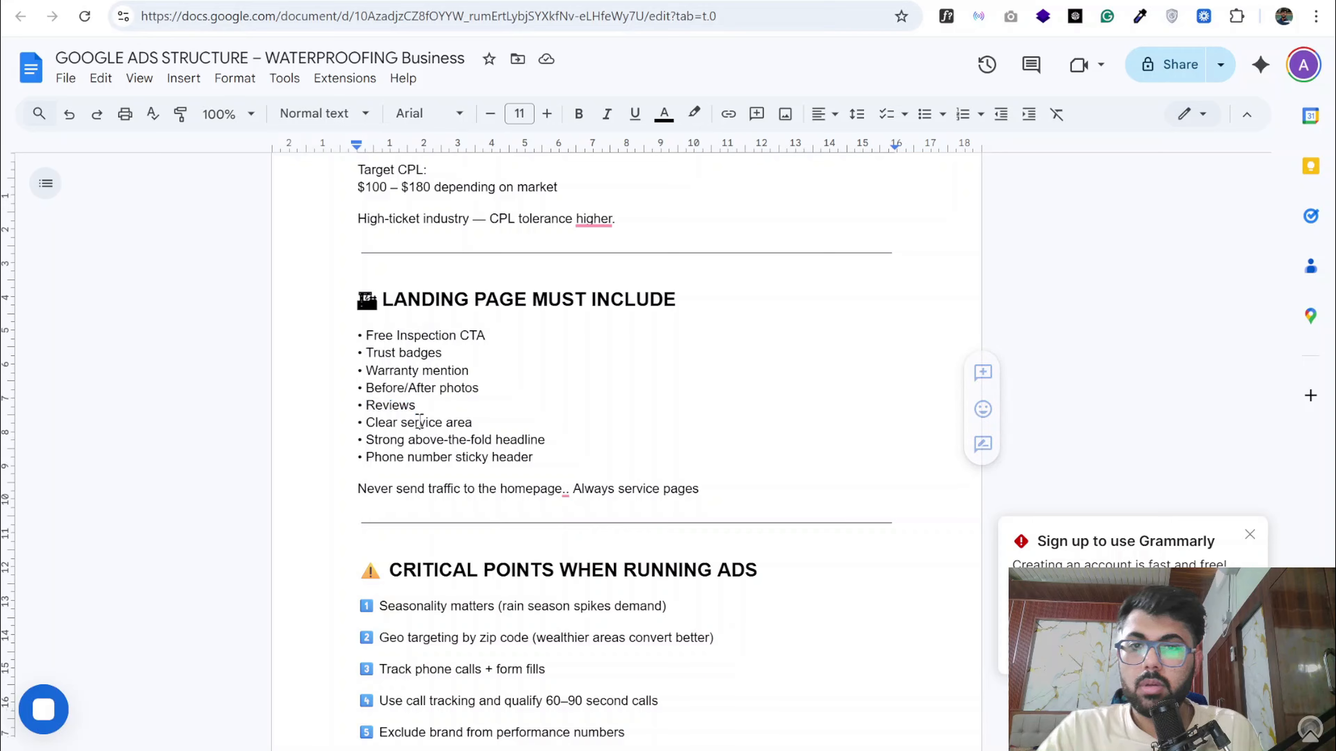
click(419, 423)
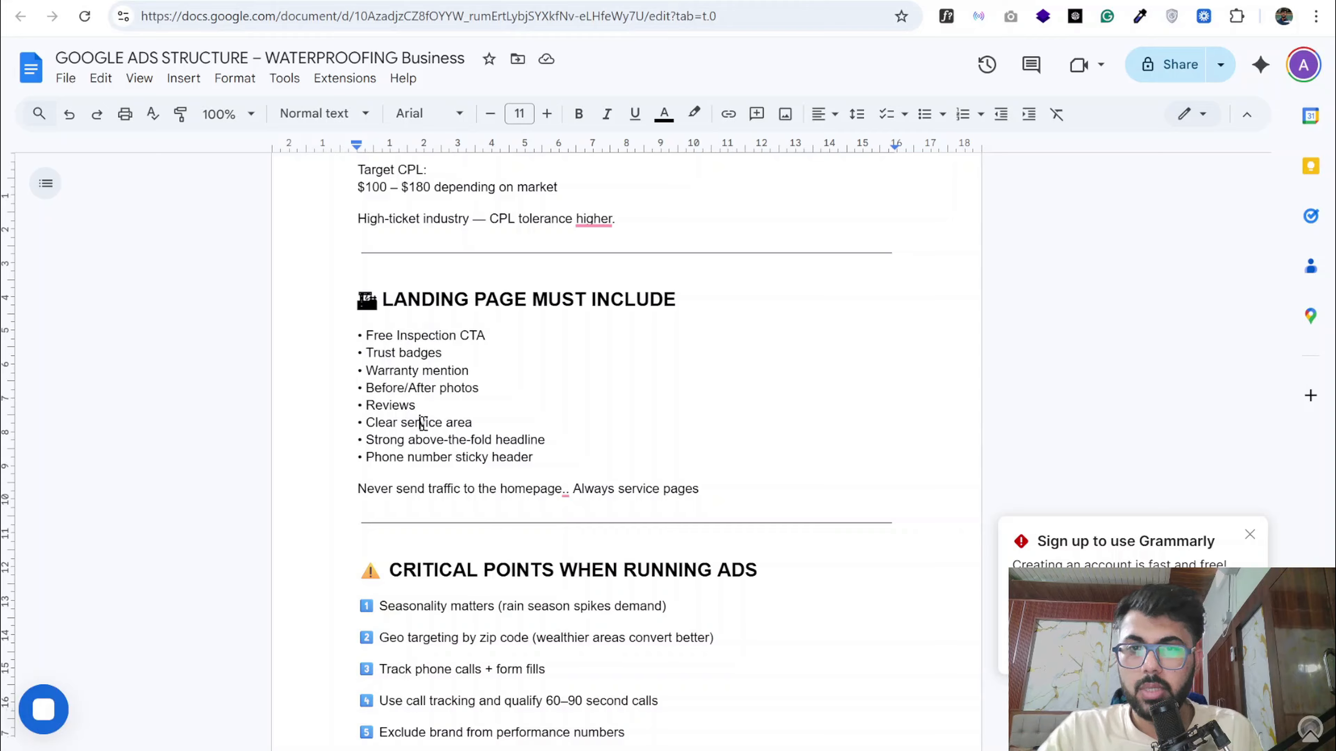
- Compare the strong above-the-fold headline requirement with the main headline on the Aqua Choice homepage
double_click(433, 441)
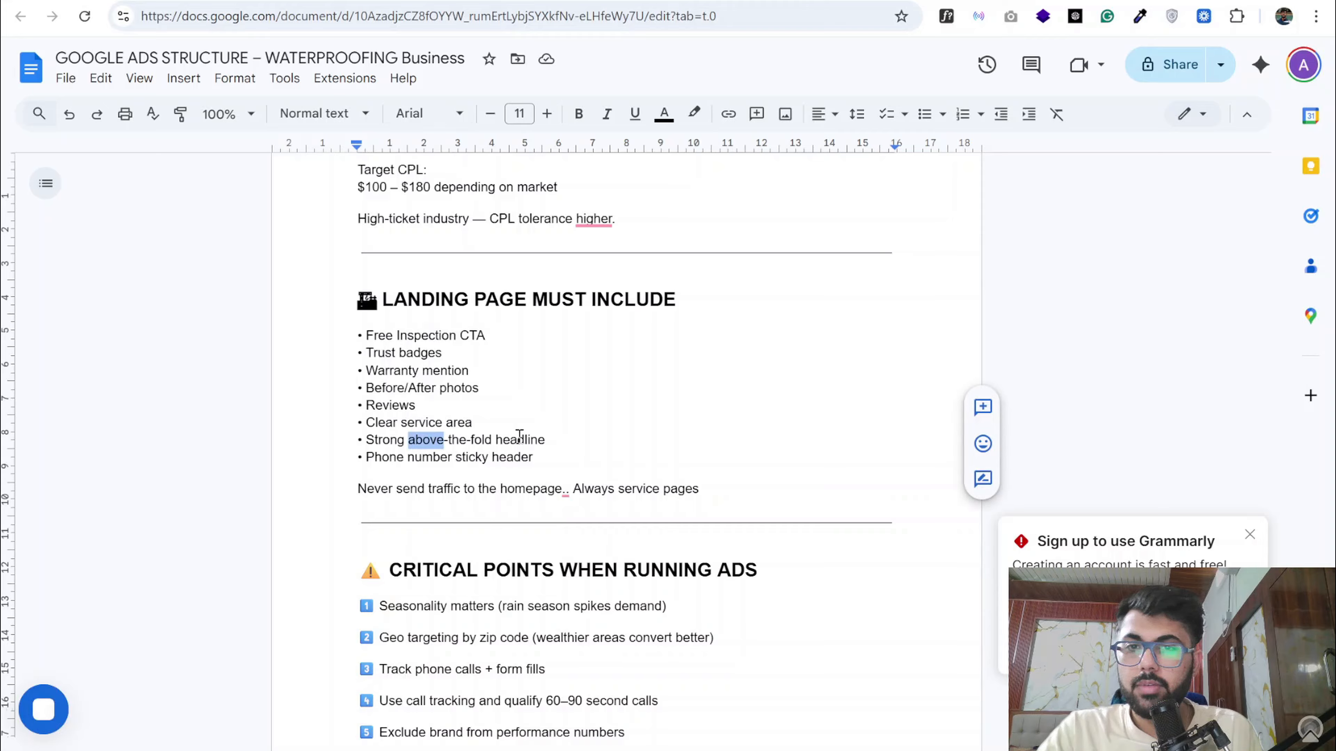
click(743, 1)
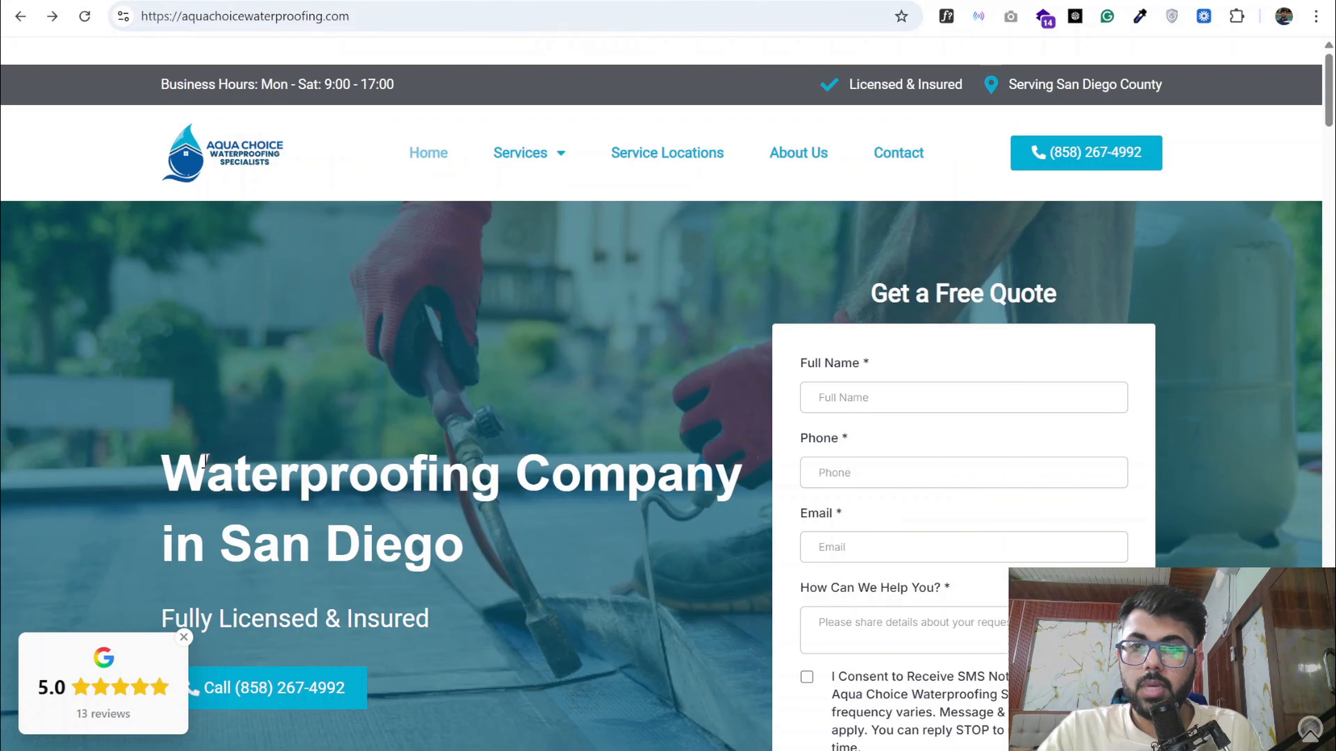
drag(167, 472, 465, 562)
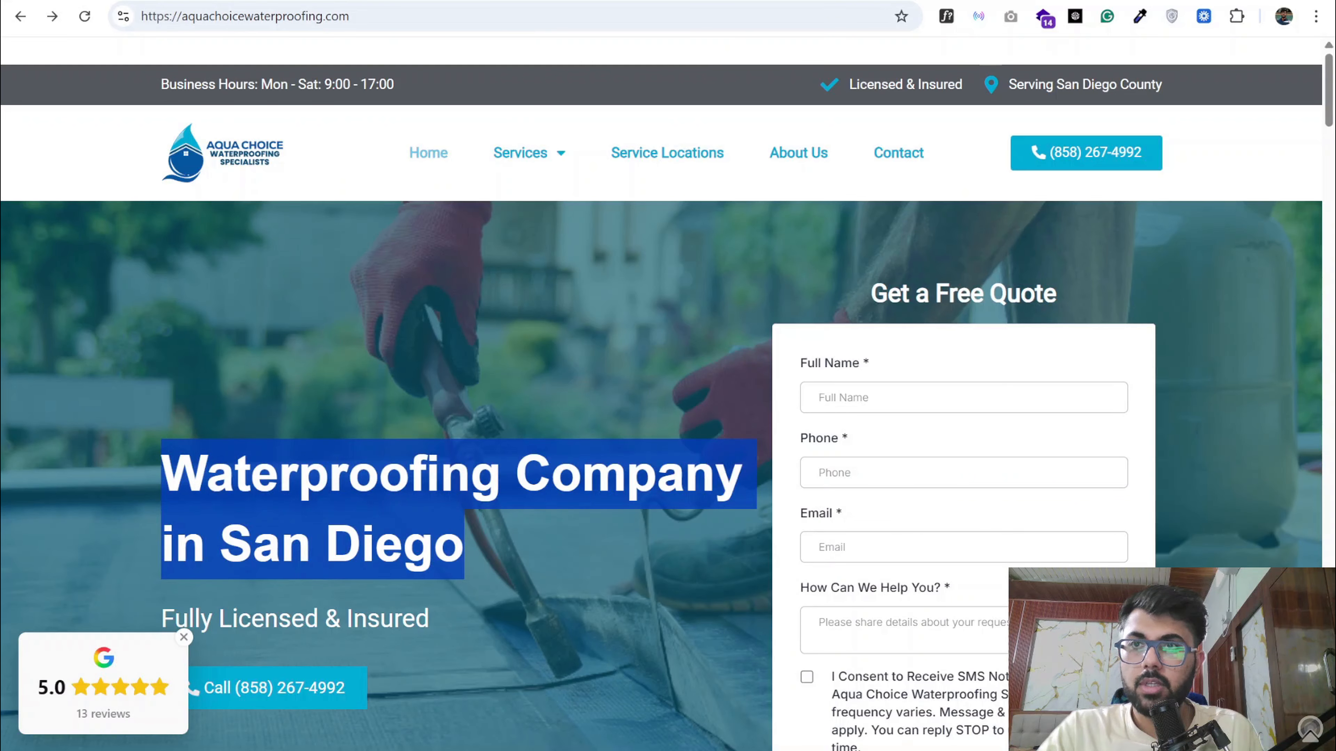
click(453, 1)
- Check the phone number sticky header requirement against Aqua Choice's header call link, declining to open Phone Link
double_click(435, 457)
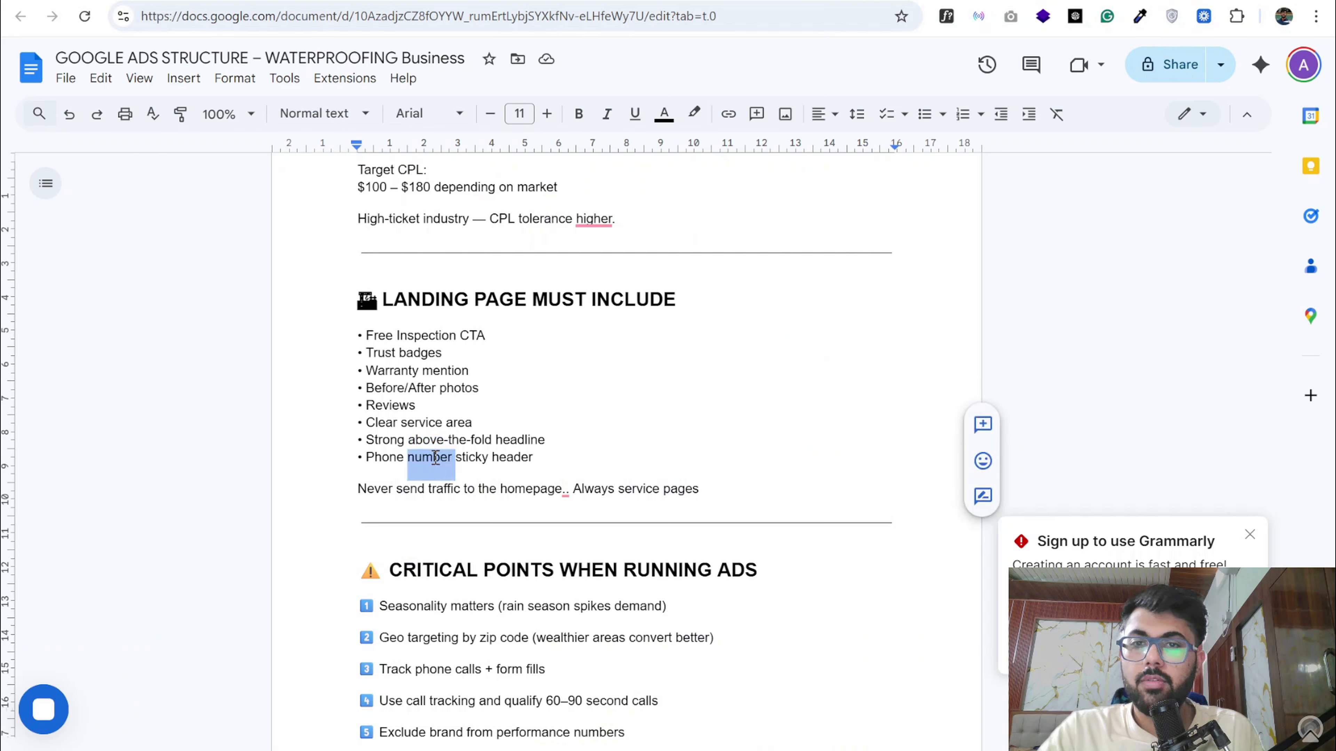
click(631, 1)
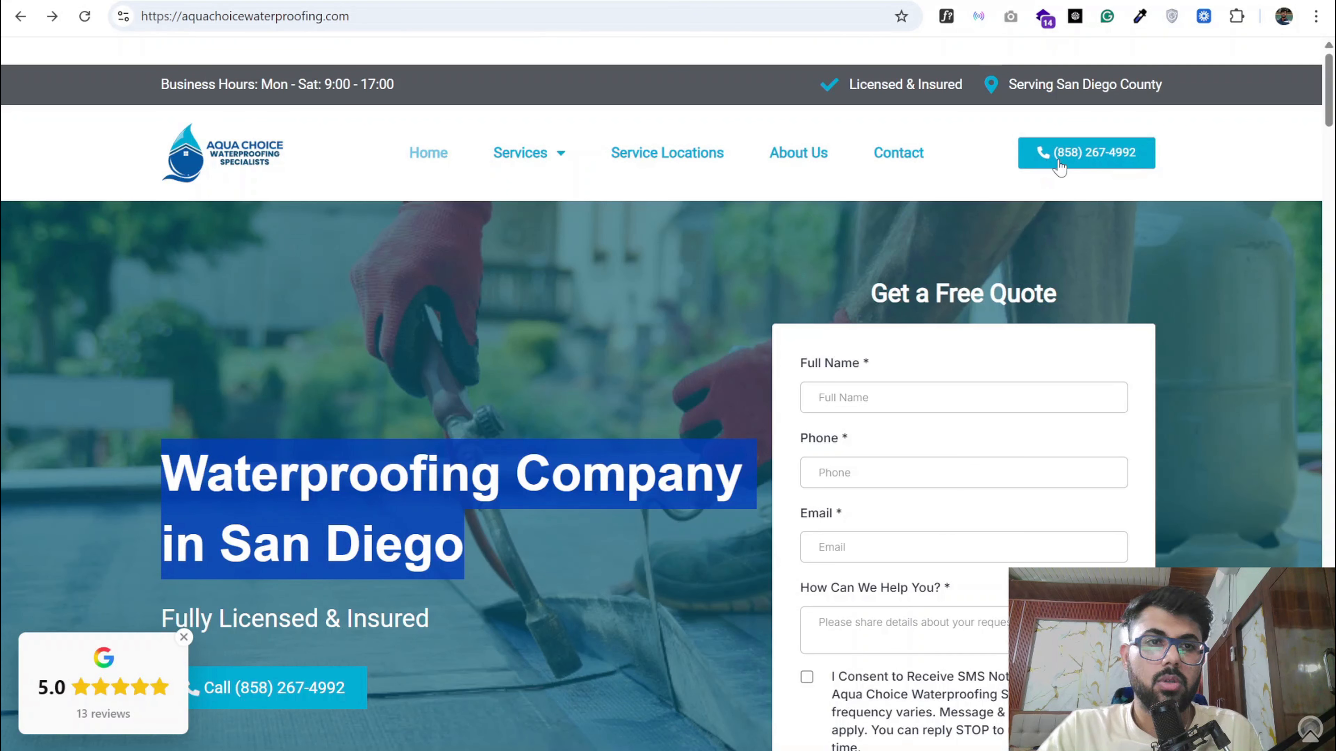
click(1076, 168)
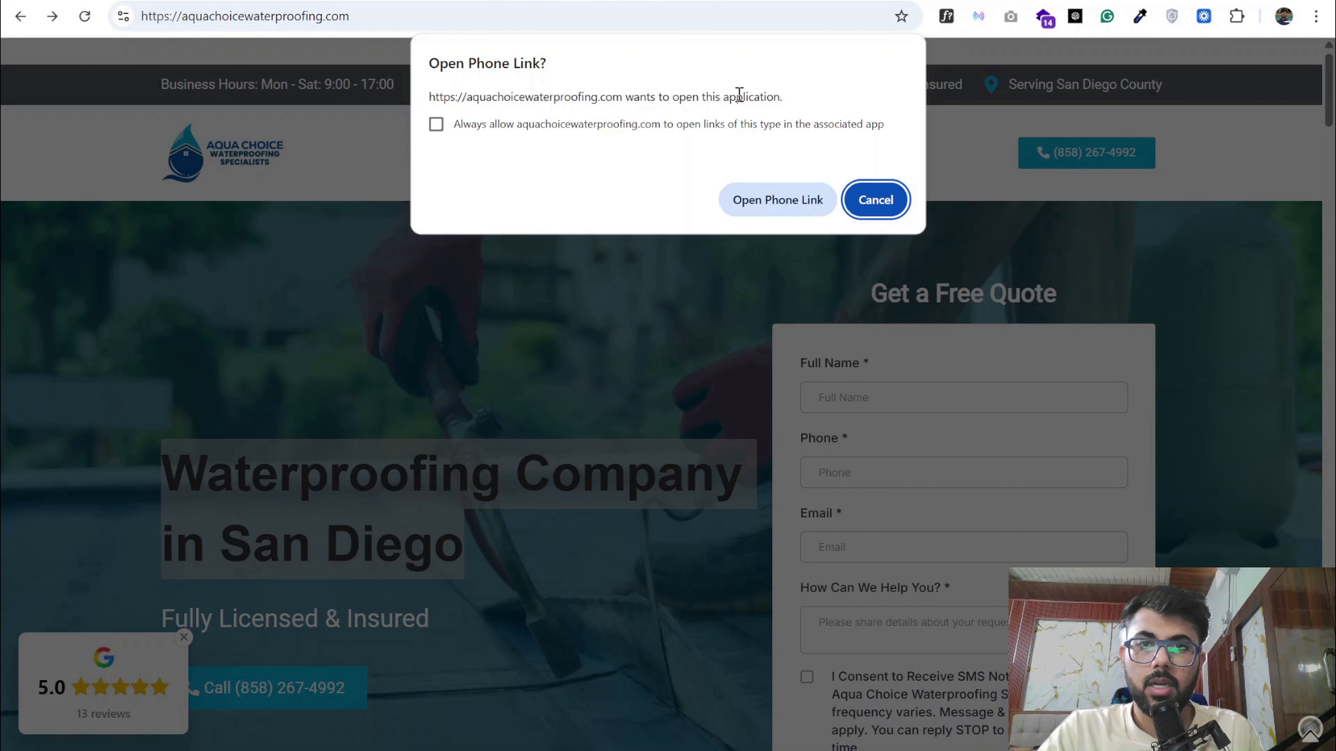
click(875, 200)
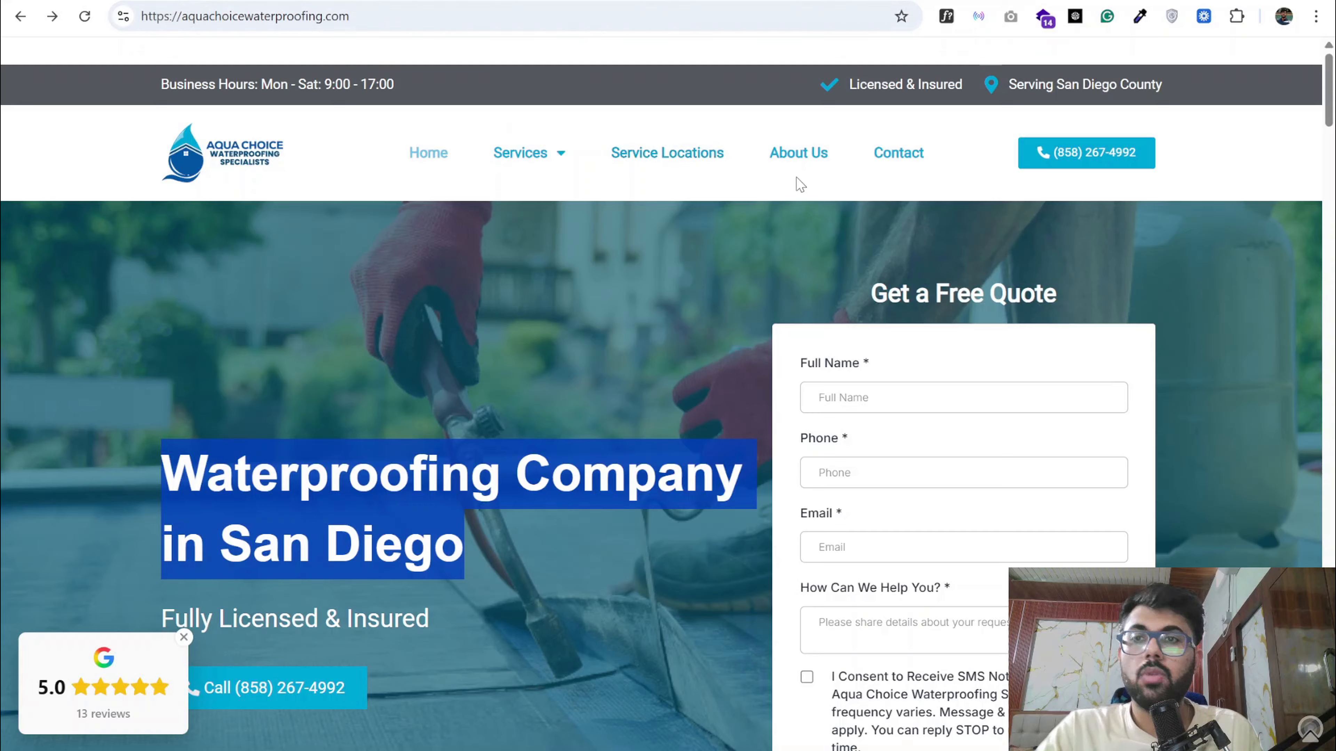
- Return to the campaign document and highlight the rule about never sending traffic to the homepage
click(213, 1)
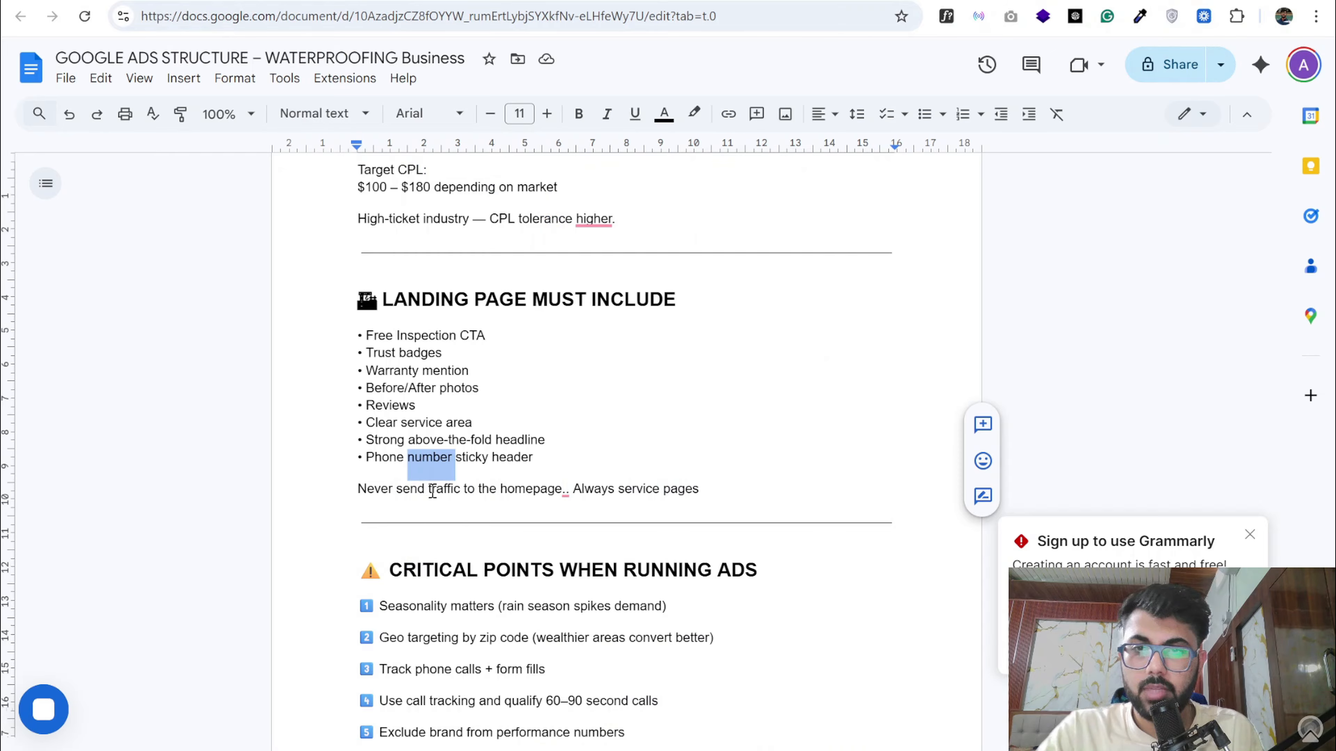
click(440, 499)
triple_click(441, 499)
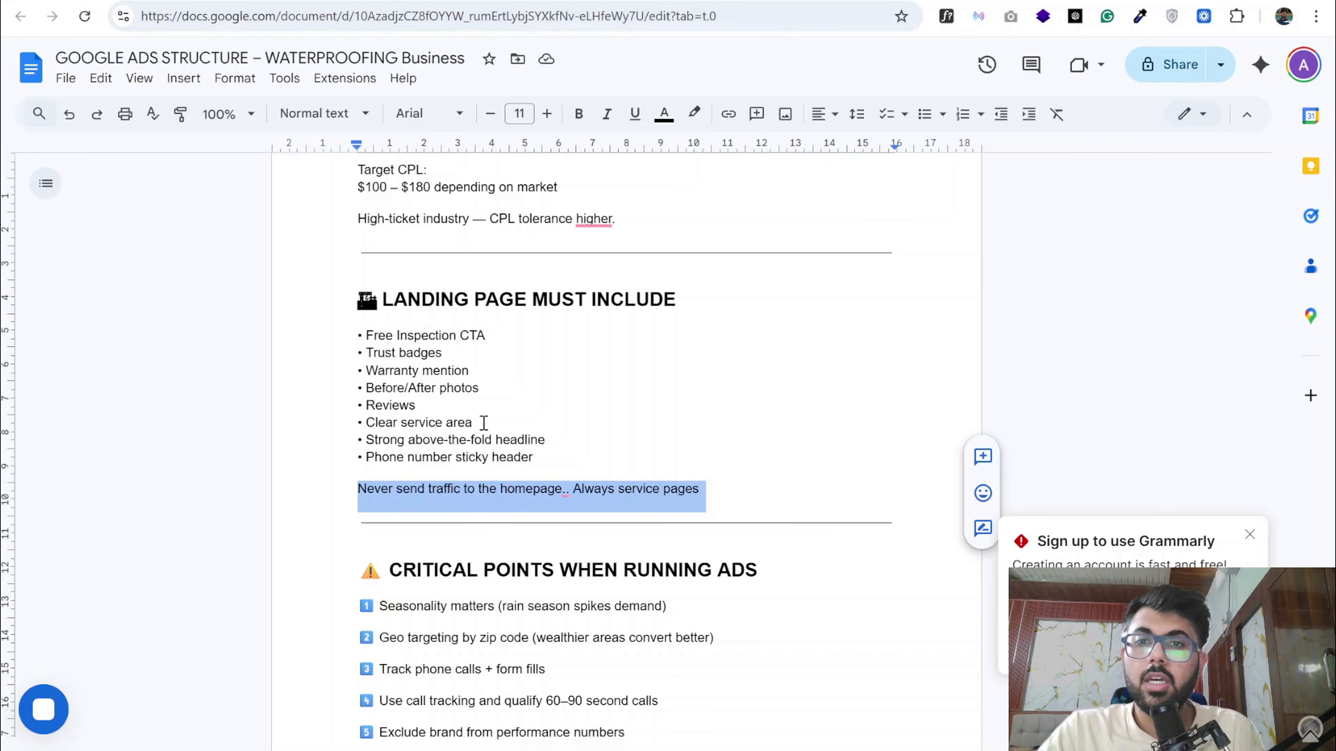
- Review Ad Group 3: Basement Leak Repair and find the Campaign 2: Water Damage & Restoration heading
scroll(485, 423, down, 5)
scroll(484, 423, down, 20)
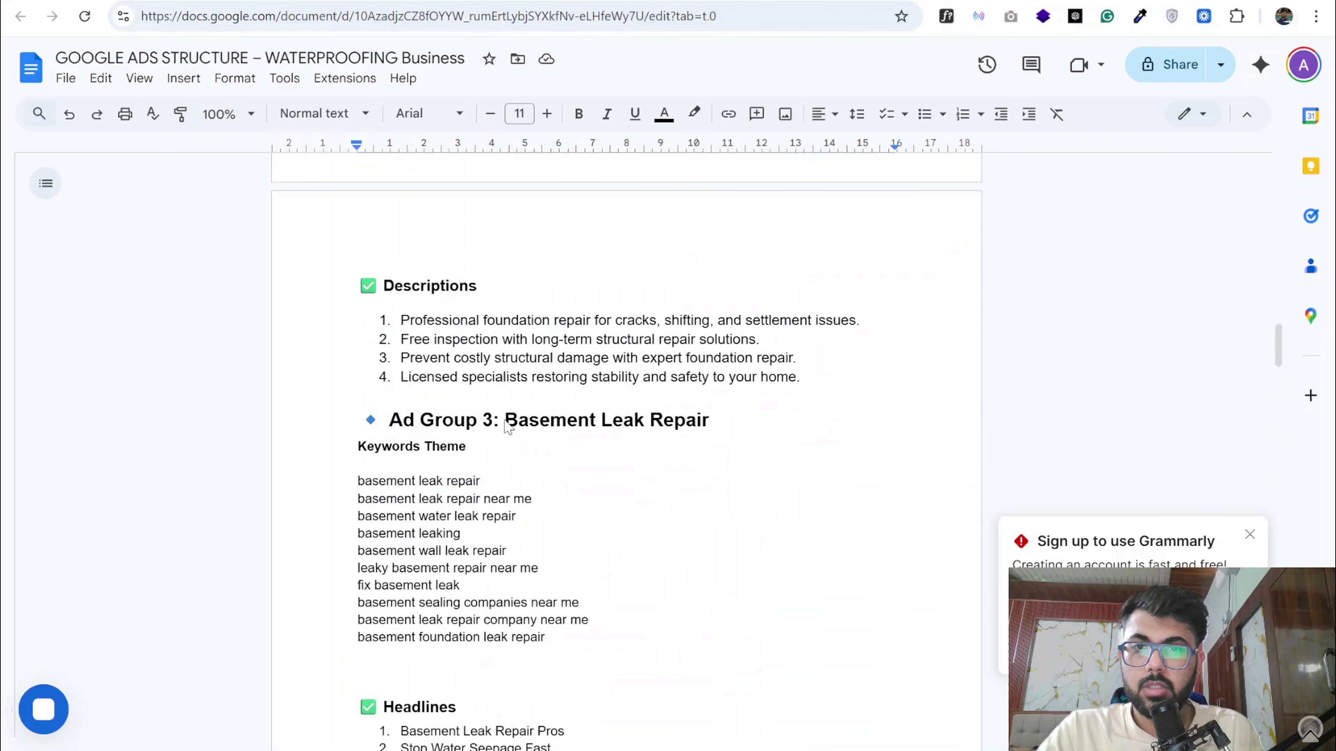
drag(507, 424, 709, 423)
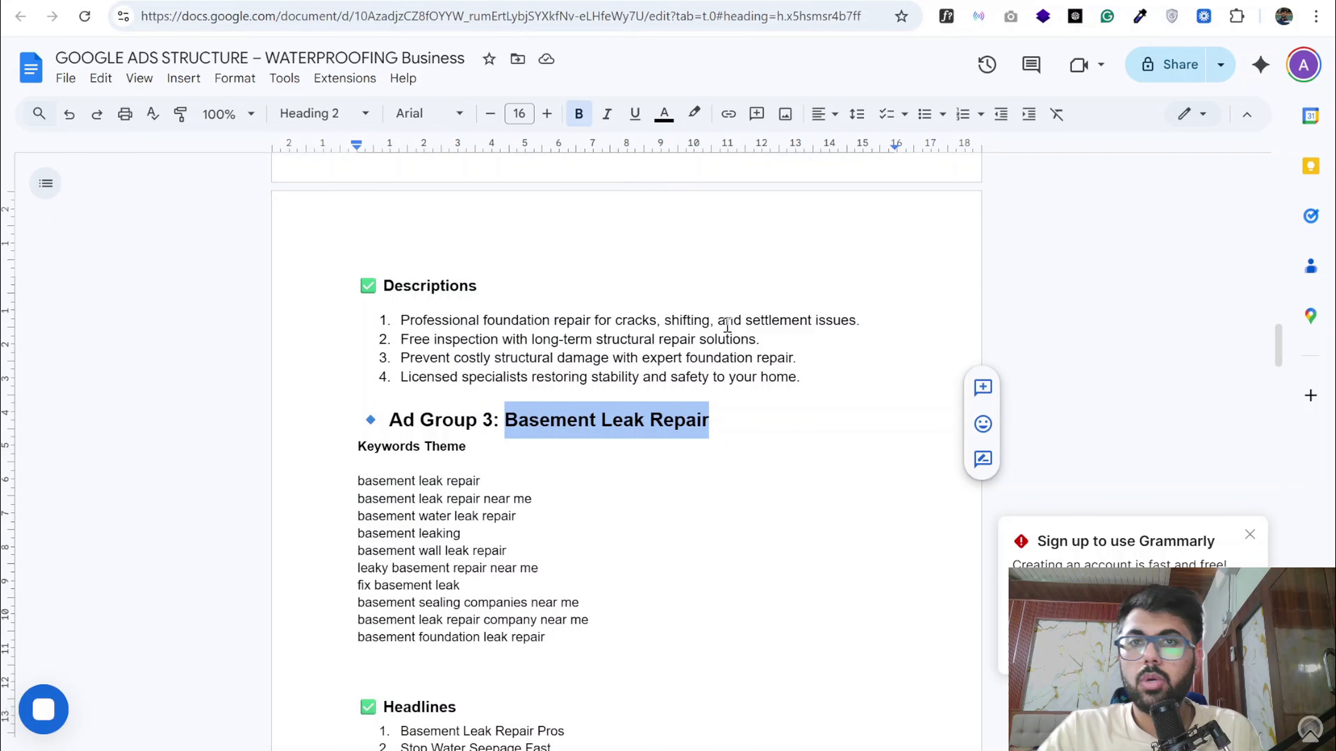
scroll(634, 392, down, 10)
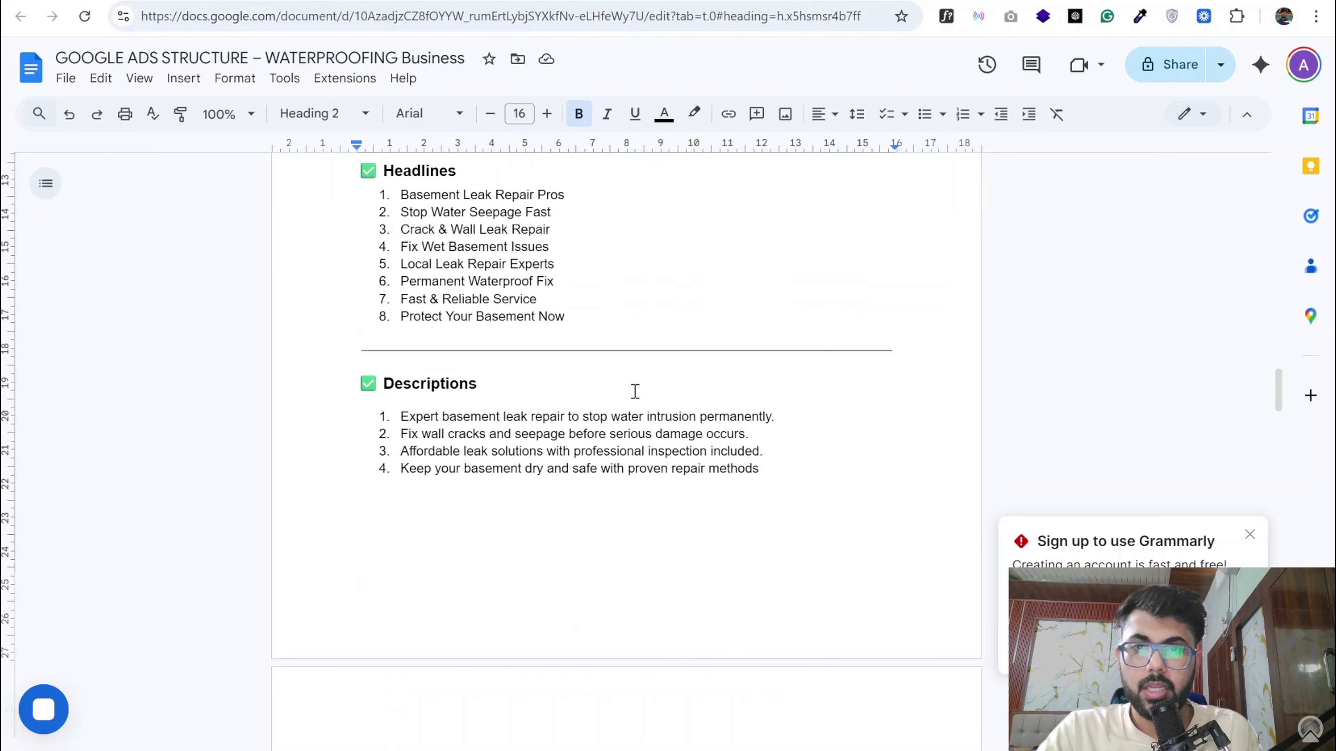
scroll(635, 391, down, 10)
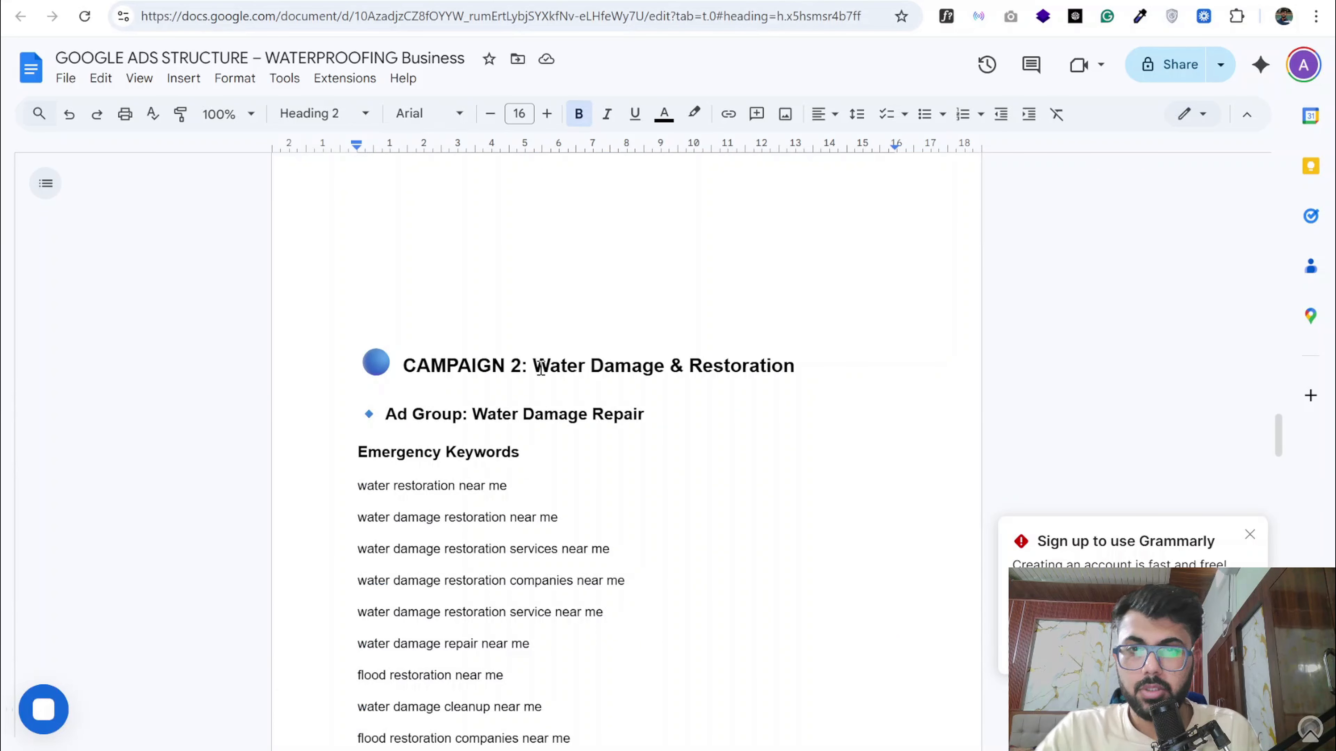
- Switch to DRYmedic's water and flood damage page, examine its hero section and test the disaster hotline link, declining Phone Link
click(802, 1)
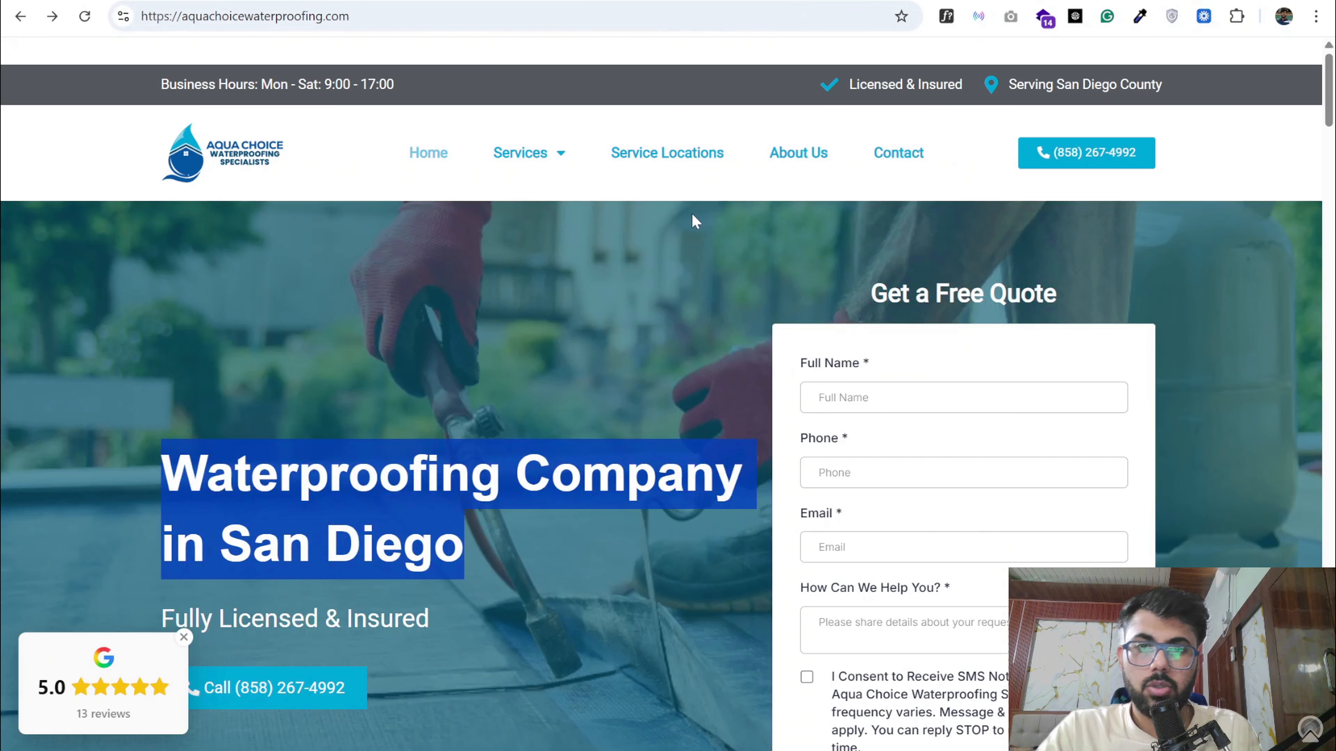
click(918, 1)
click(686, 1)
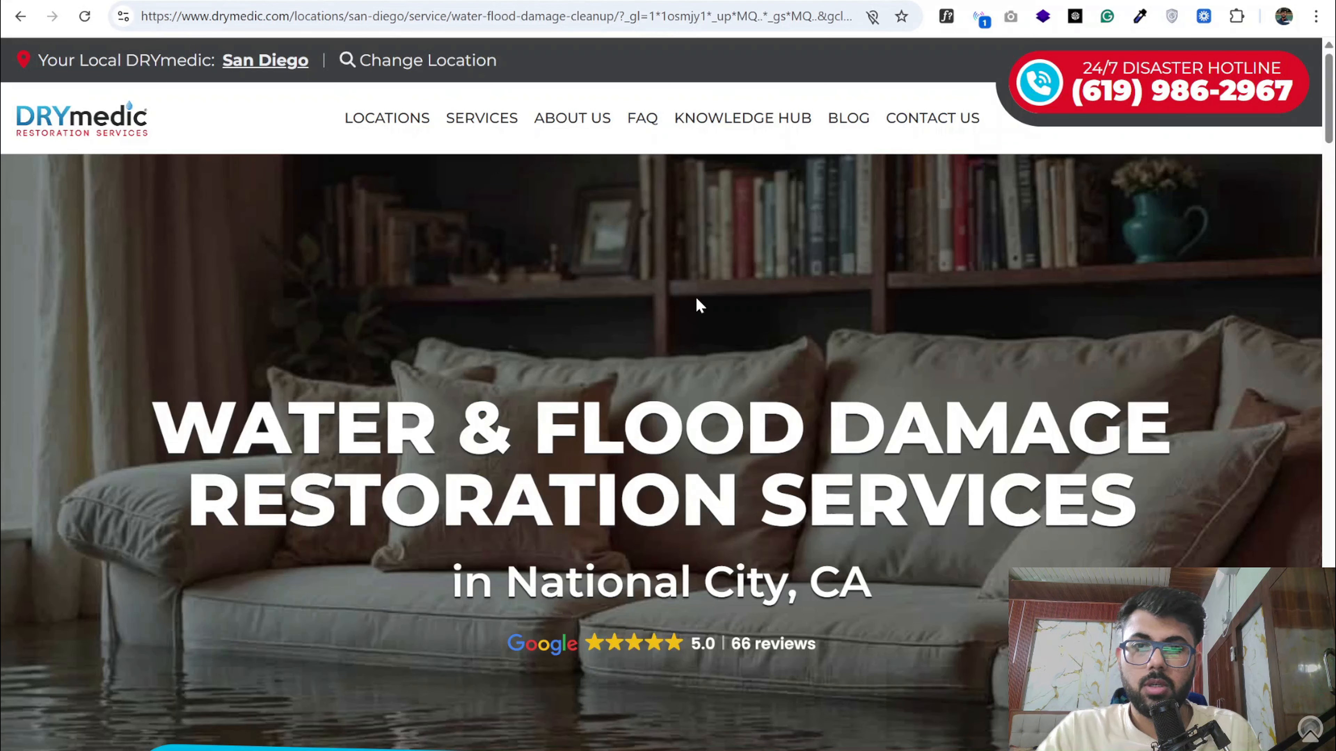
scroll(690, 340, down, 4)
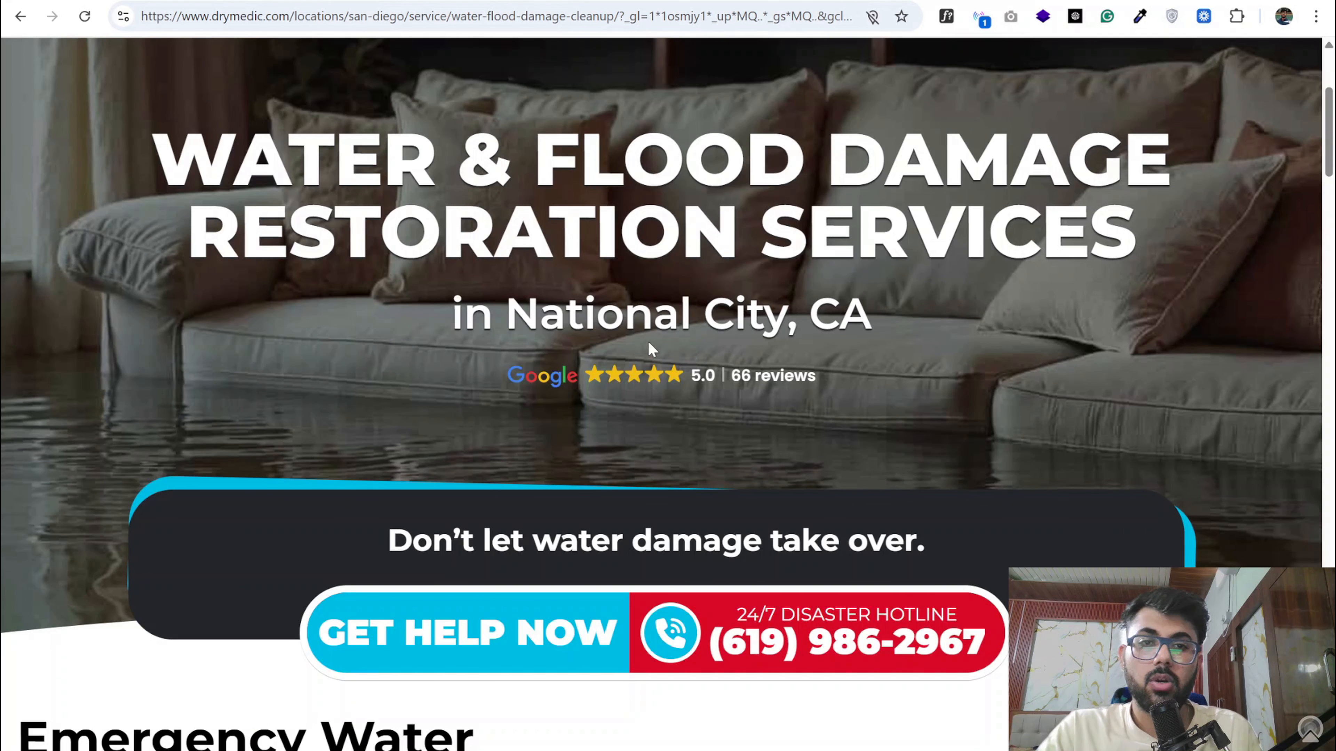
scroll(638, 535, down, 13)
scroll(638, 535, up, 10)
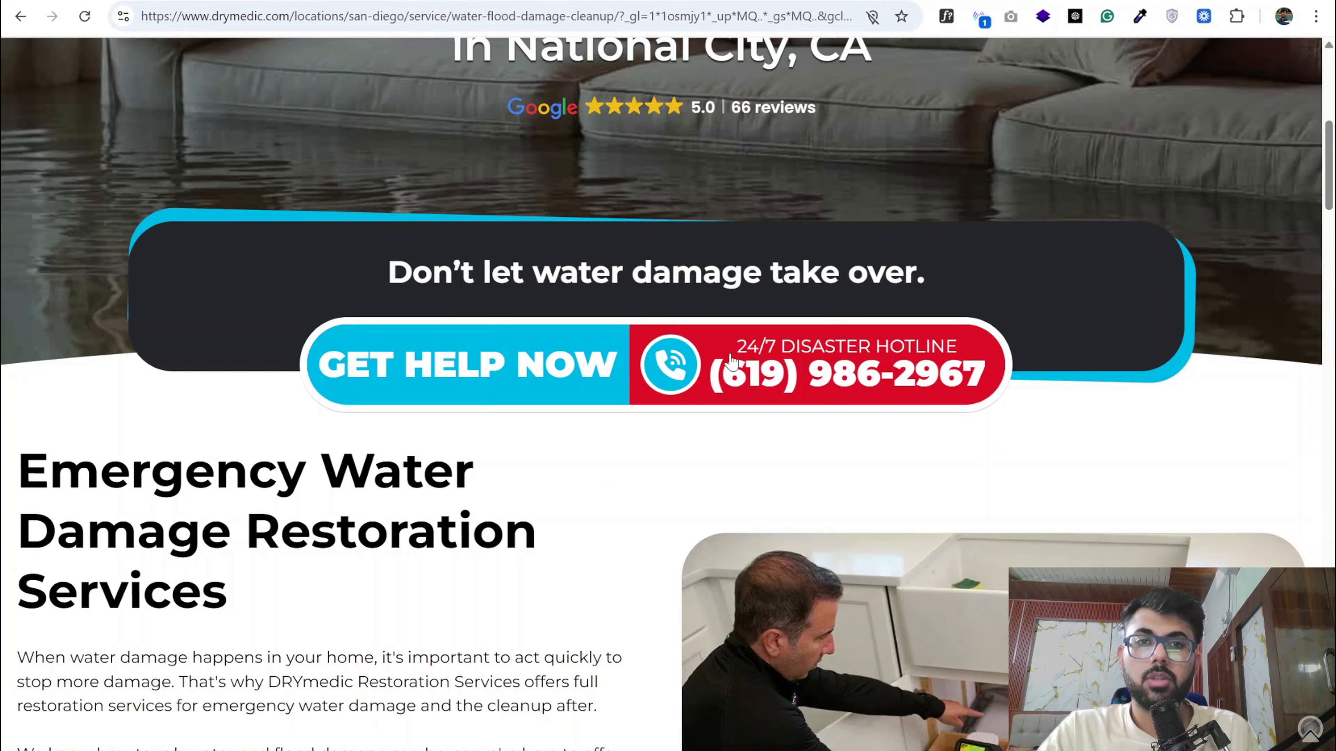
click(718, 371)
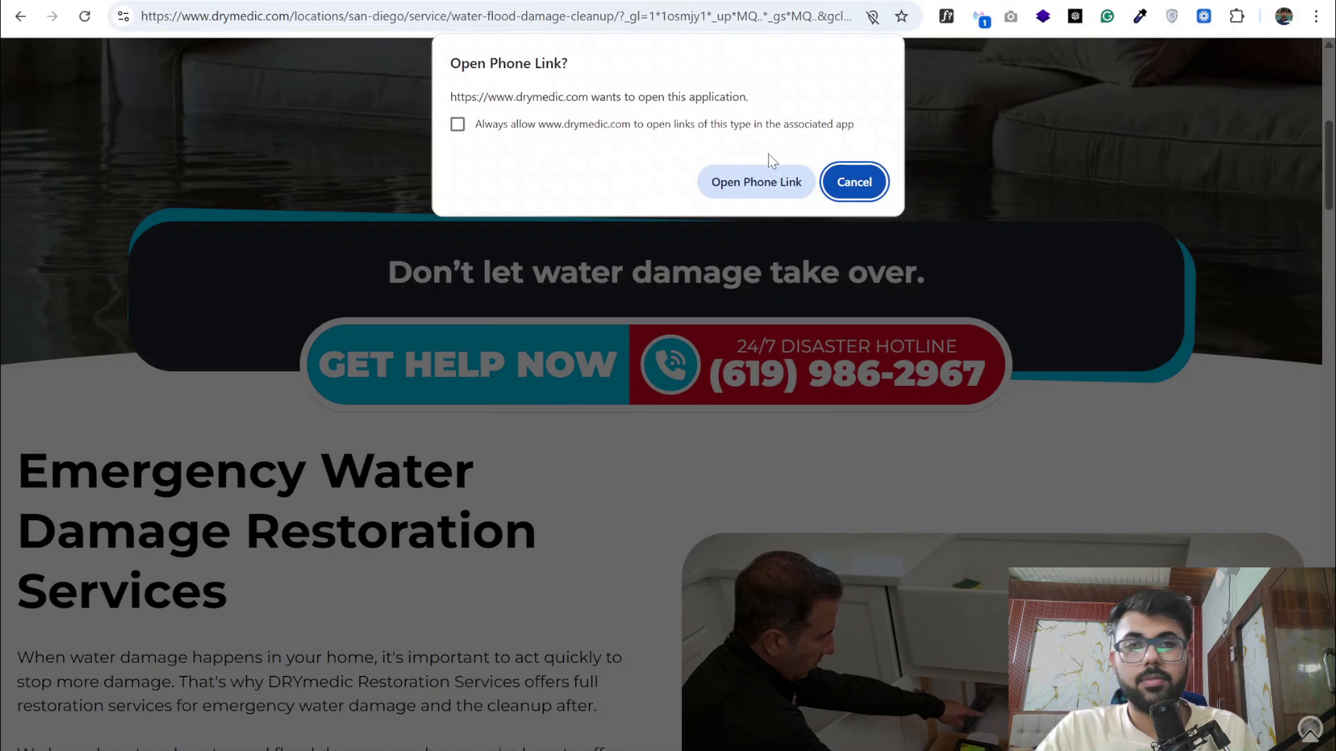
click(853, 182)
scroll(607, 401, up, 4)
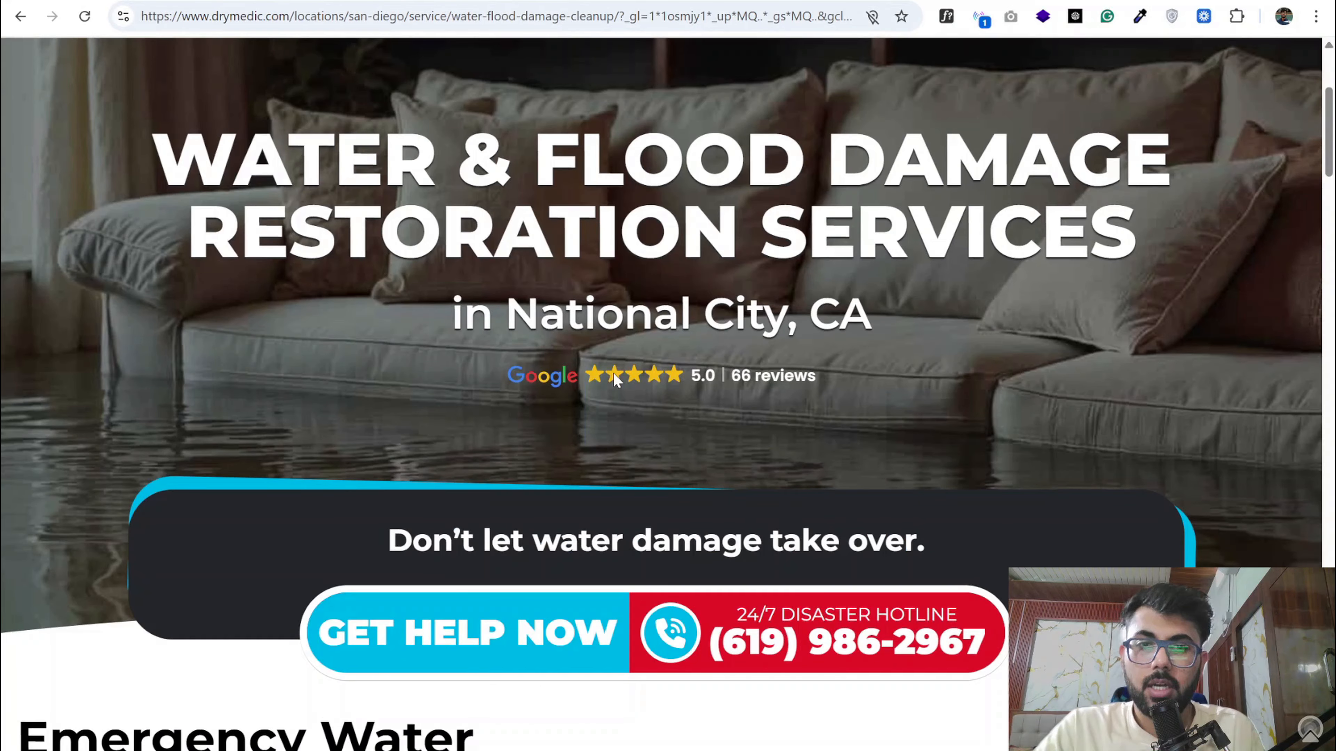
- Examine DRYmedic's emergency service text, cleanup process, client reviews and trust icons down to the service areas
scroll(620, 396, down, 15)
scroll(126, 284, up, 5)
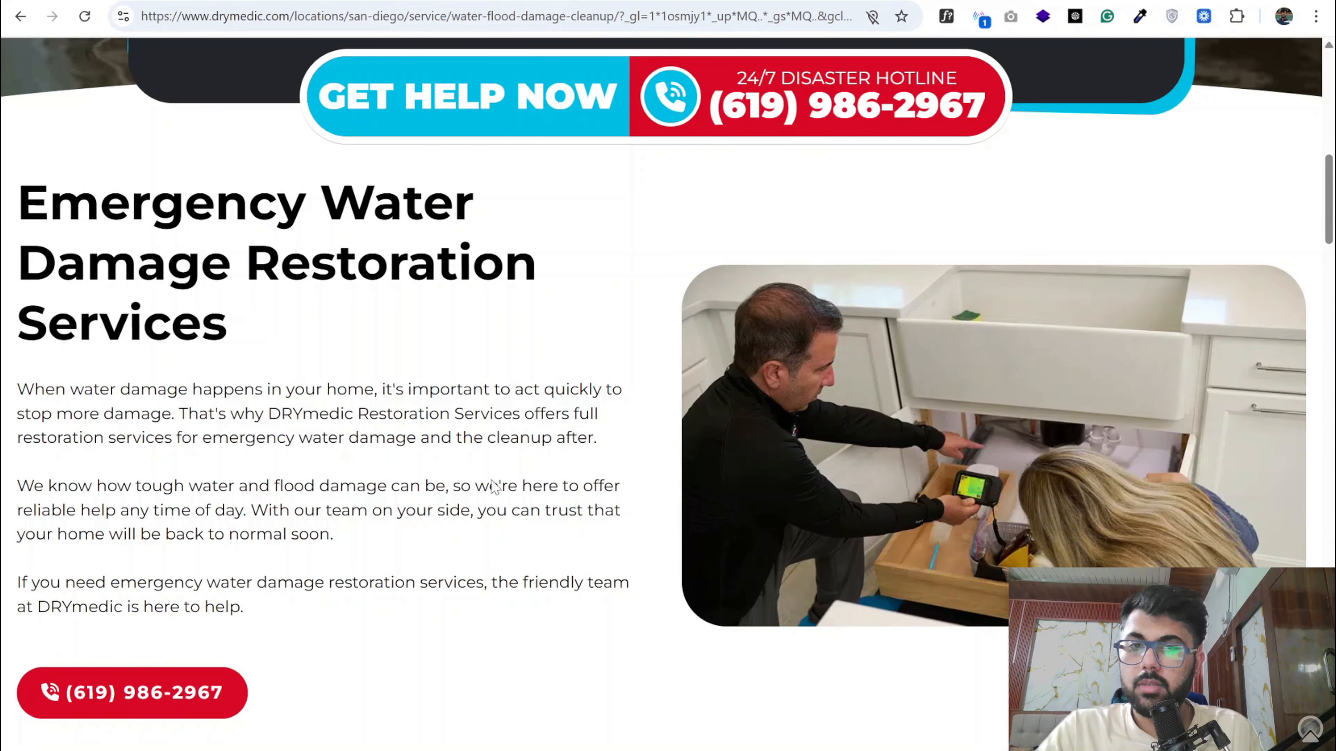
scroll(592, 531, down, 7)
scroll(848, 337, down, 12)
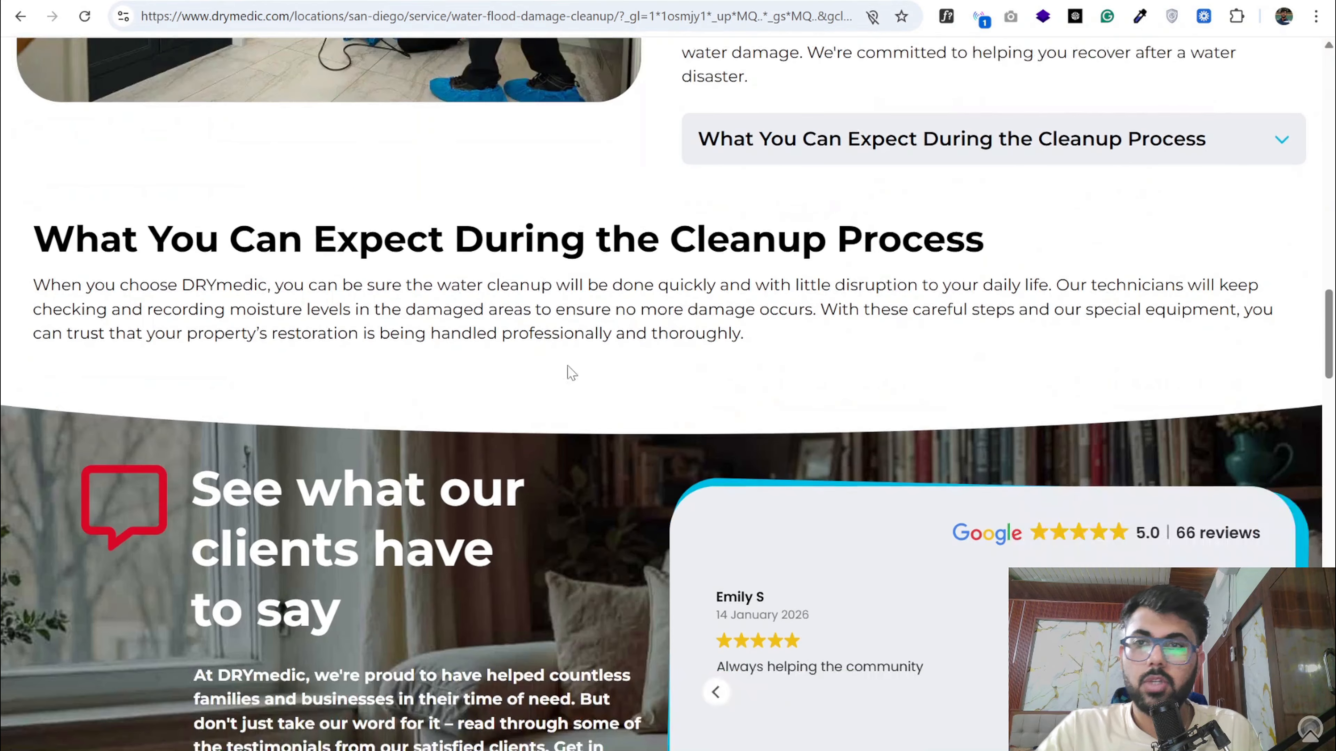
scroll(382, 326, up, 3)
scroll(656, 364, down, 8)
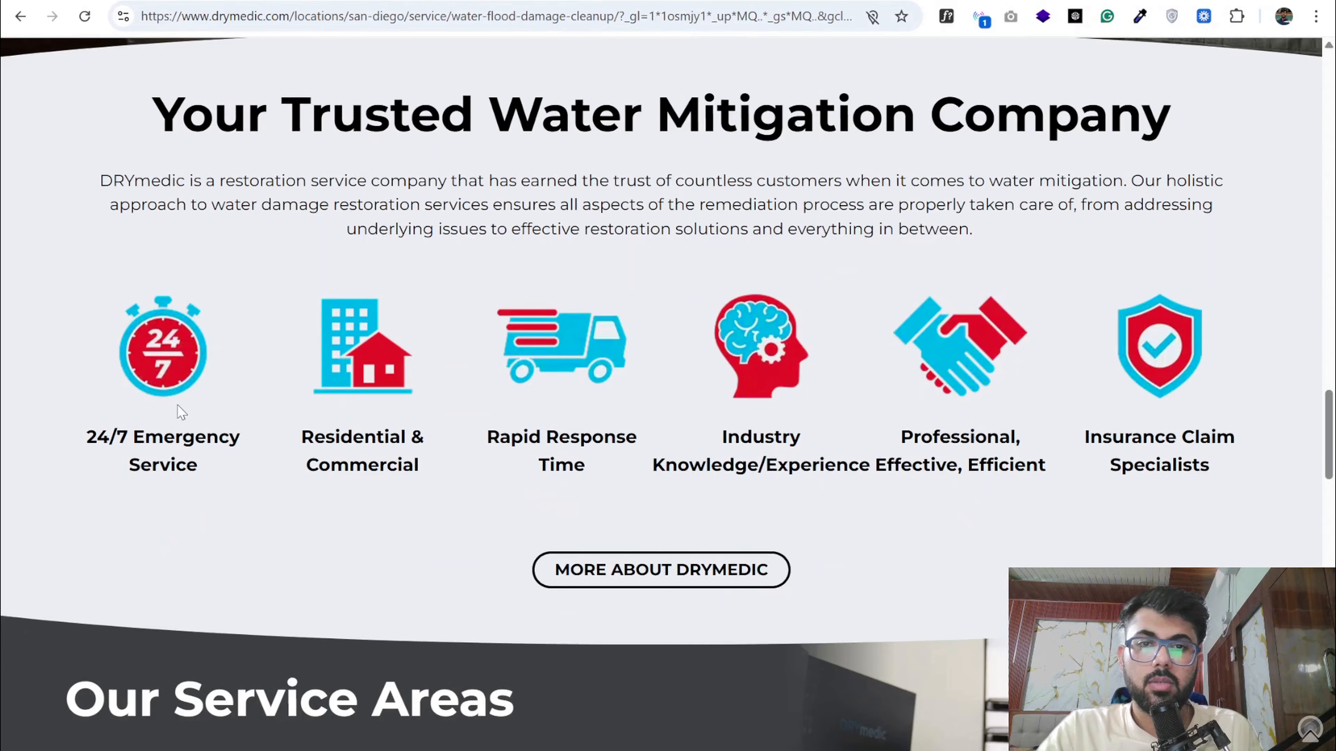
scroll(813, 442, down, 8)
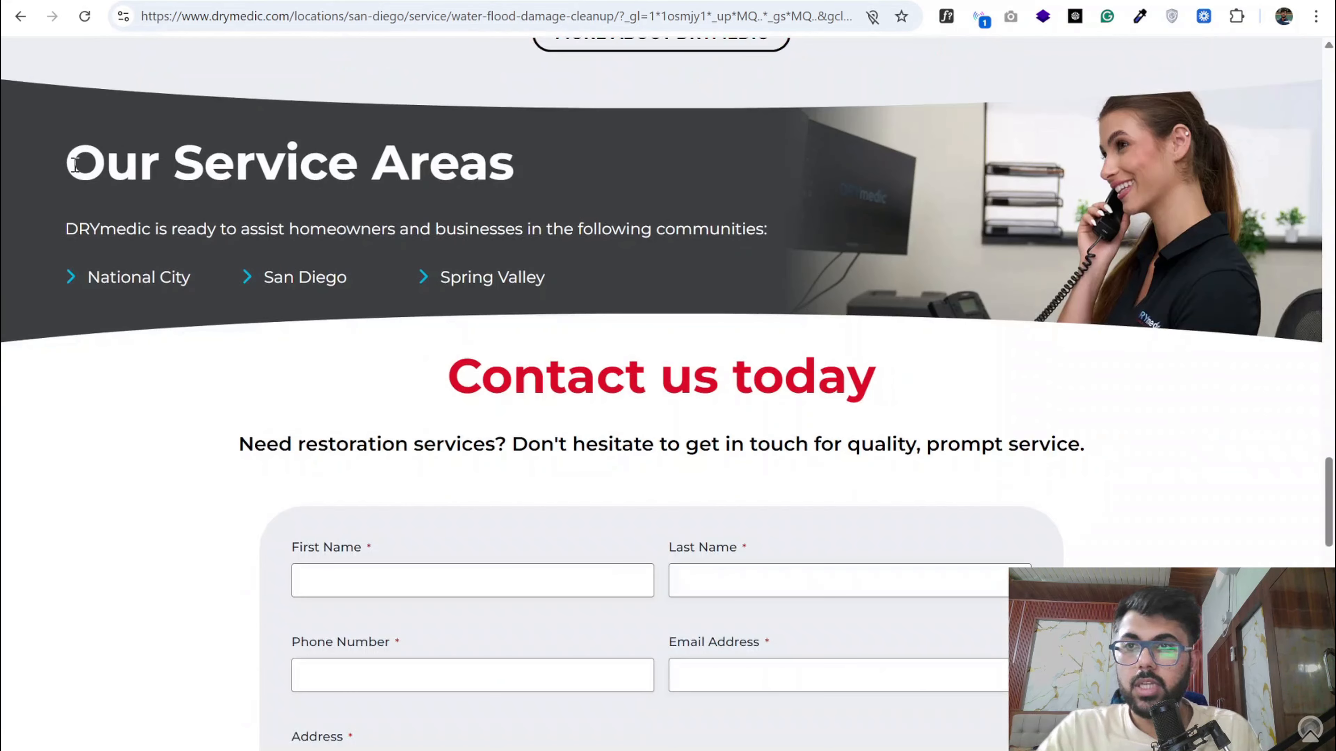
- Check DRYmedic's service areas, contact form and footer, and return to the page's main headline
drag(69, 161, 487, 271)
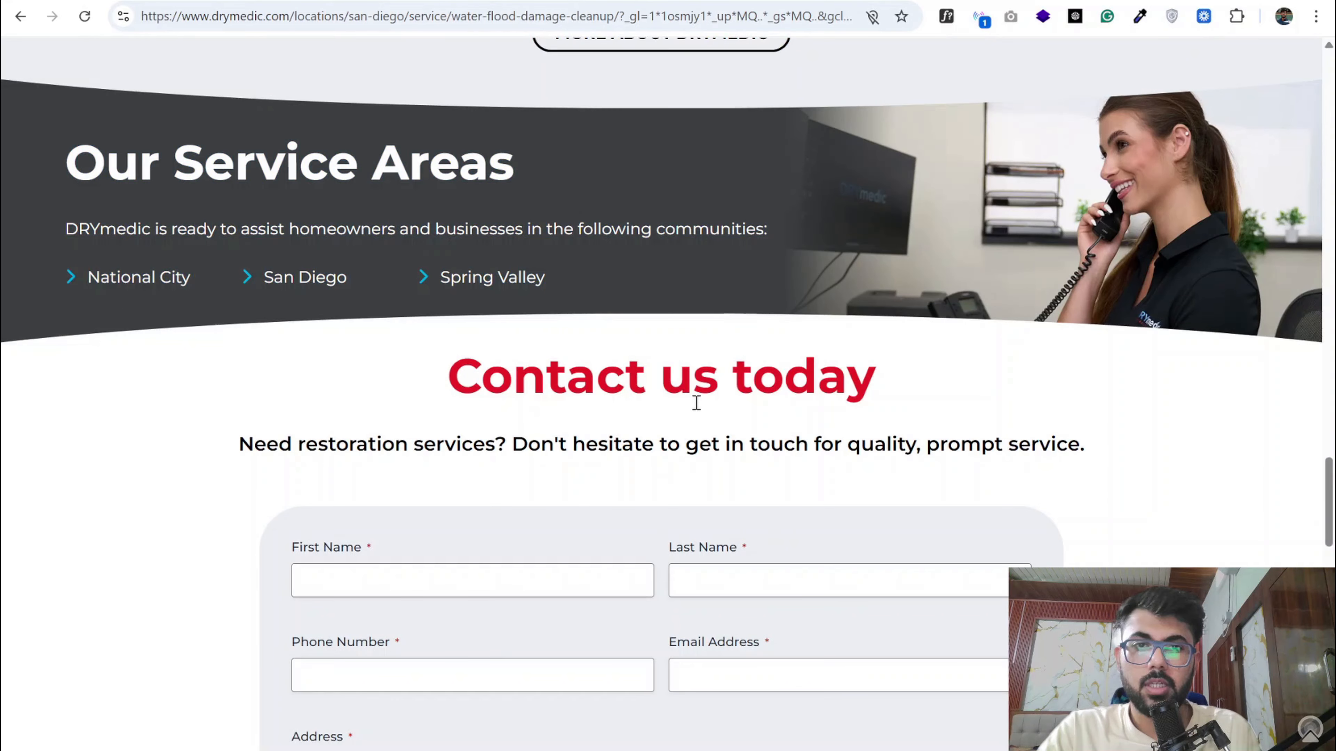
scroll(696, 403, down, 4)
scroll(560, 341, down, 16)
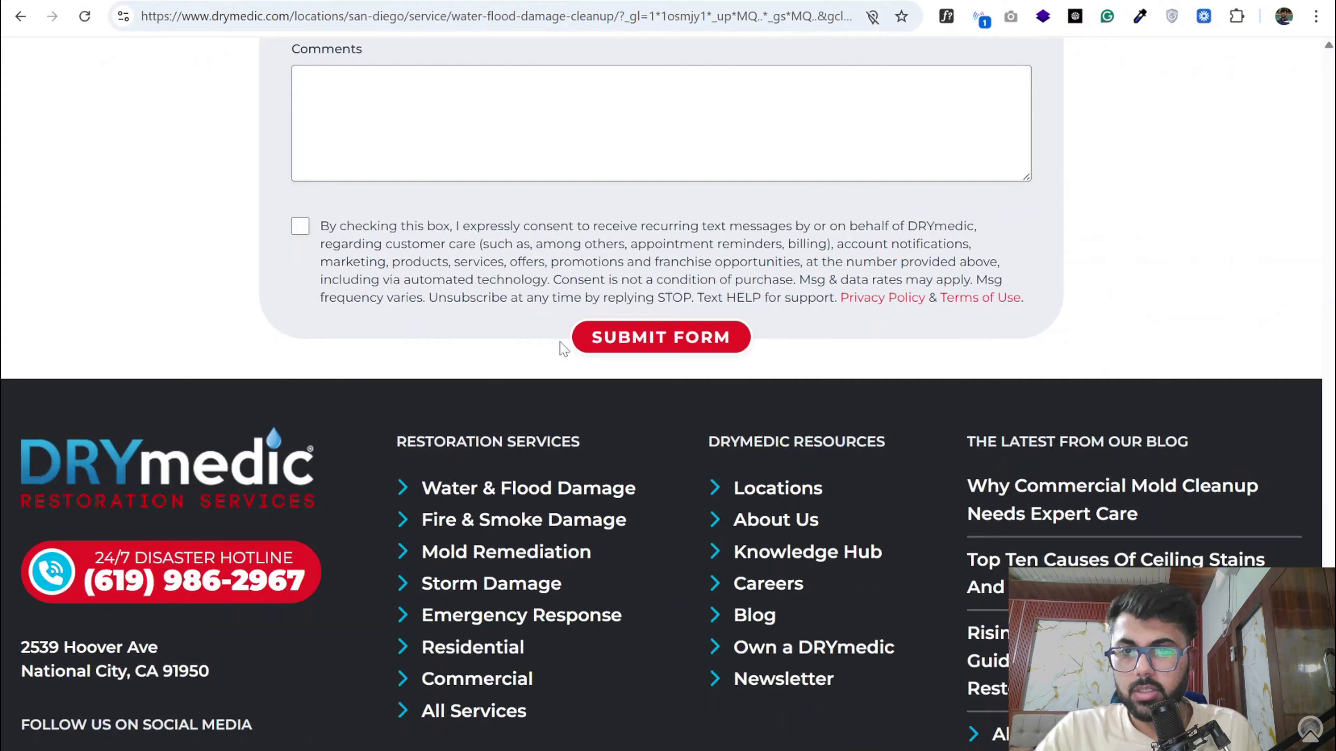
scroll(560, 342, up, 16)
scroll(560, 342, down, 8)
scroll(560, 341, down, 8)
scroll(559, 341, up, 20)
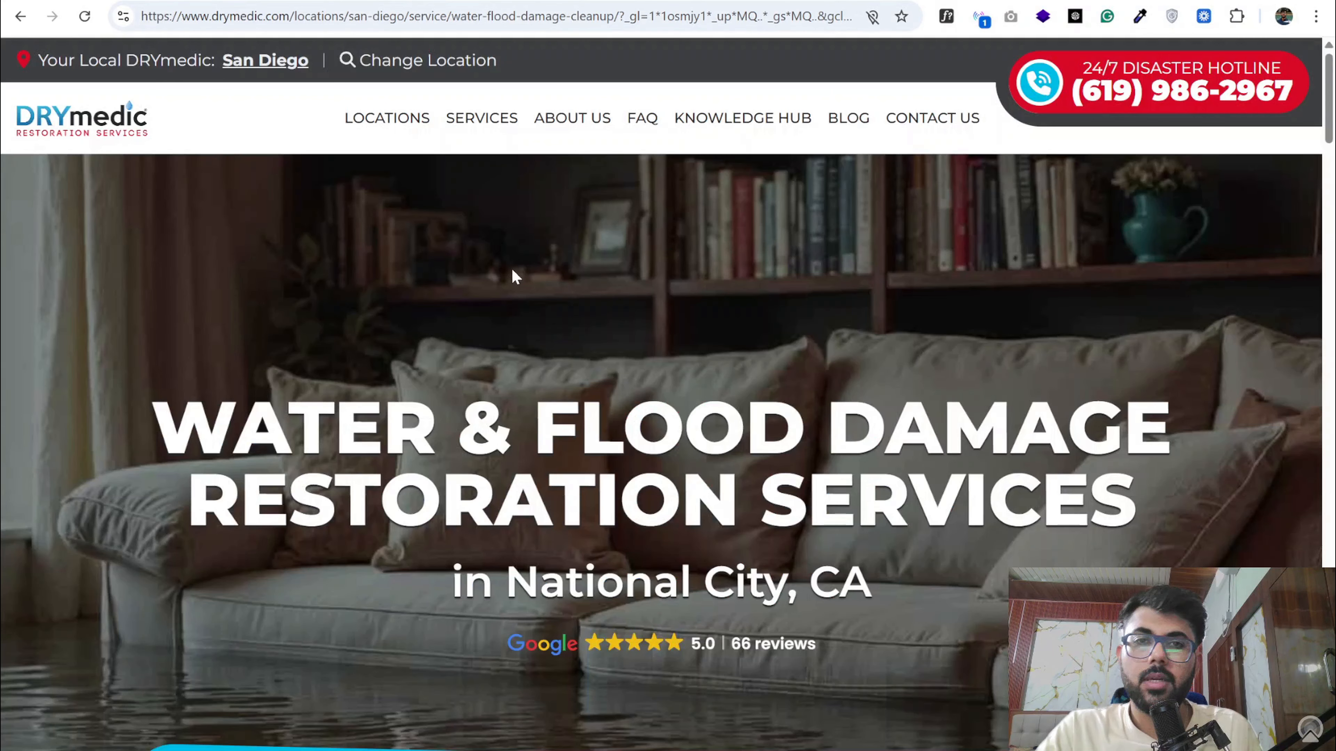
scroll(515, 277, down, 4)
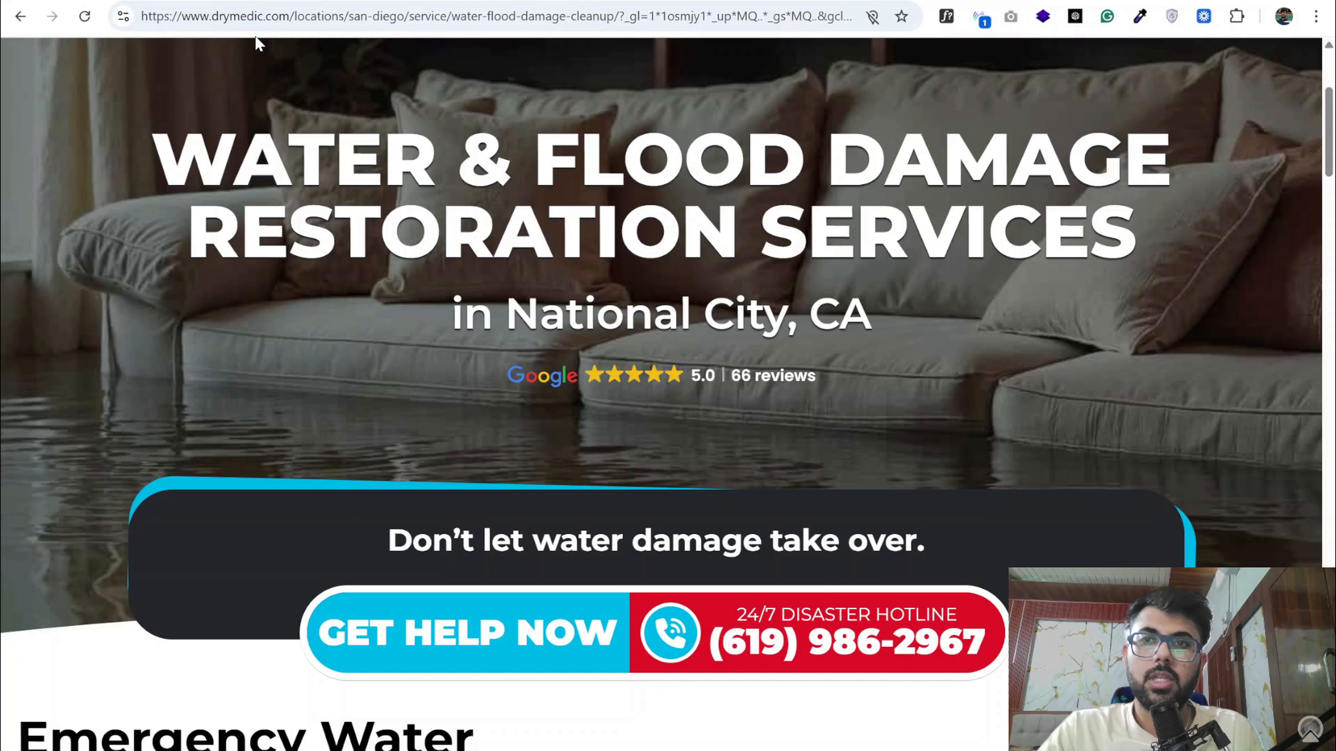
- Return to the campaign document and review the Water Damage Restoration ad group and the Expected Metrics section
click(320, 1)
scroll(551, 318, down, 20)
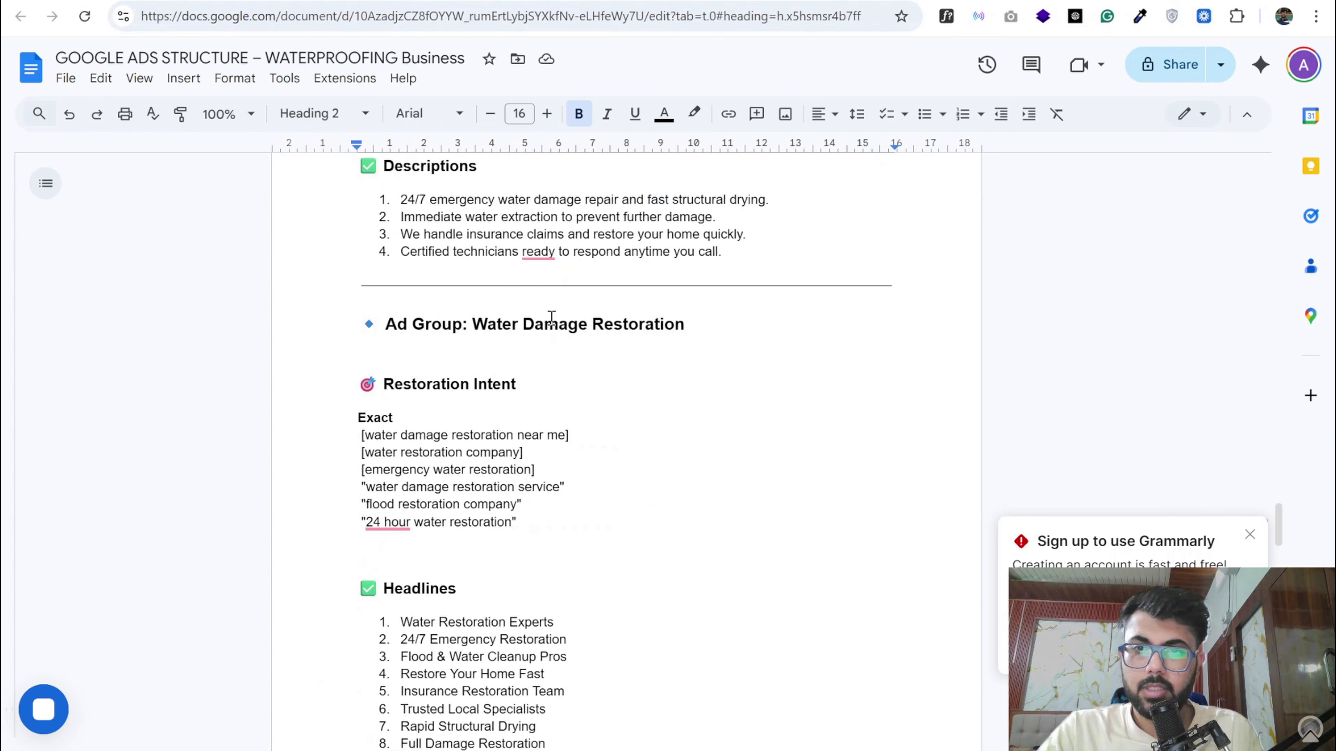
scroll(551, 318, down, 10)
scroll(551, 318, up, 5)
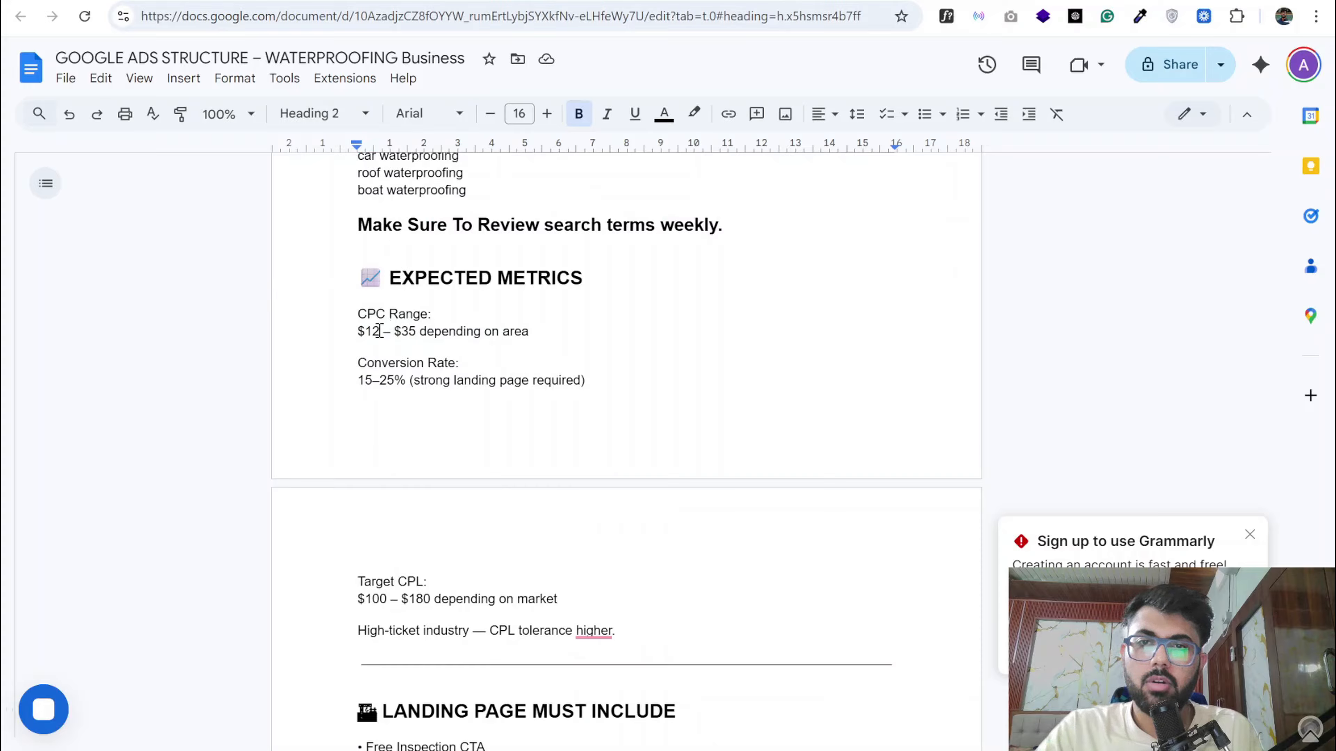
- Review the CPC range and target CPL in Expected Metrics, the landing page requirements, and the critical points for running ads
drag(357, 331, 416, 332)
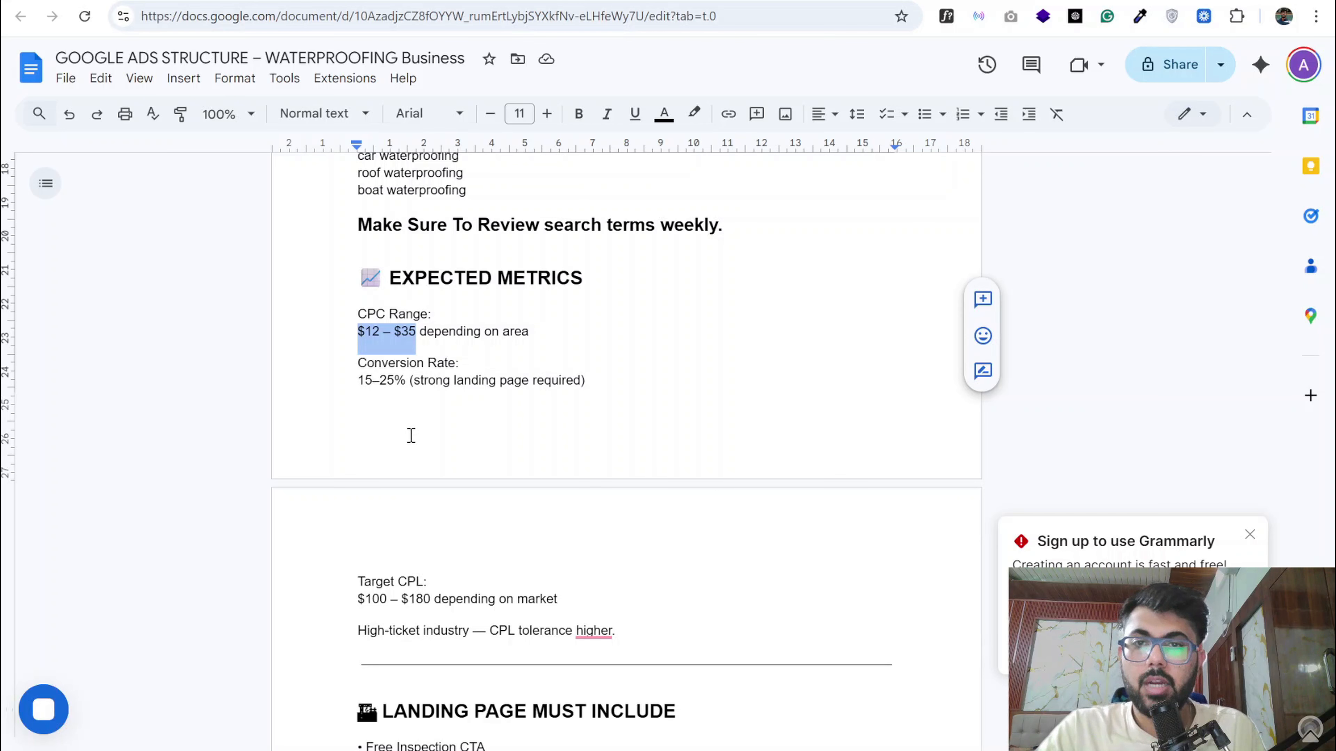
click(367, 333)
drag(405, 379, 430, 334)
scroll(411, 426, down, 5)
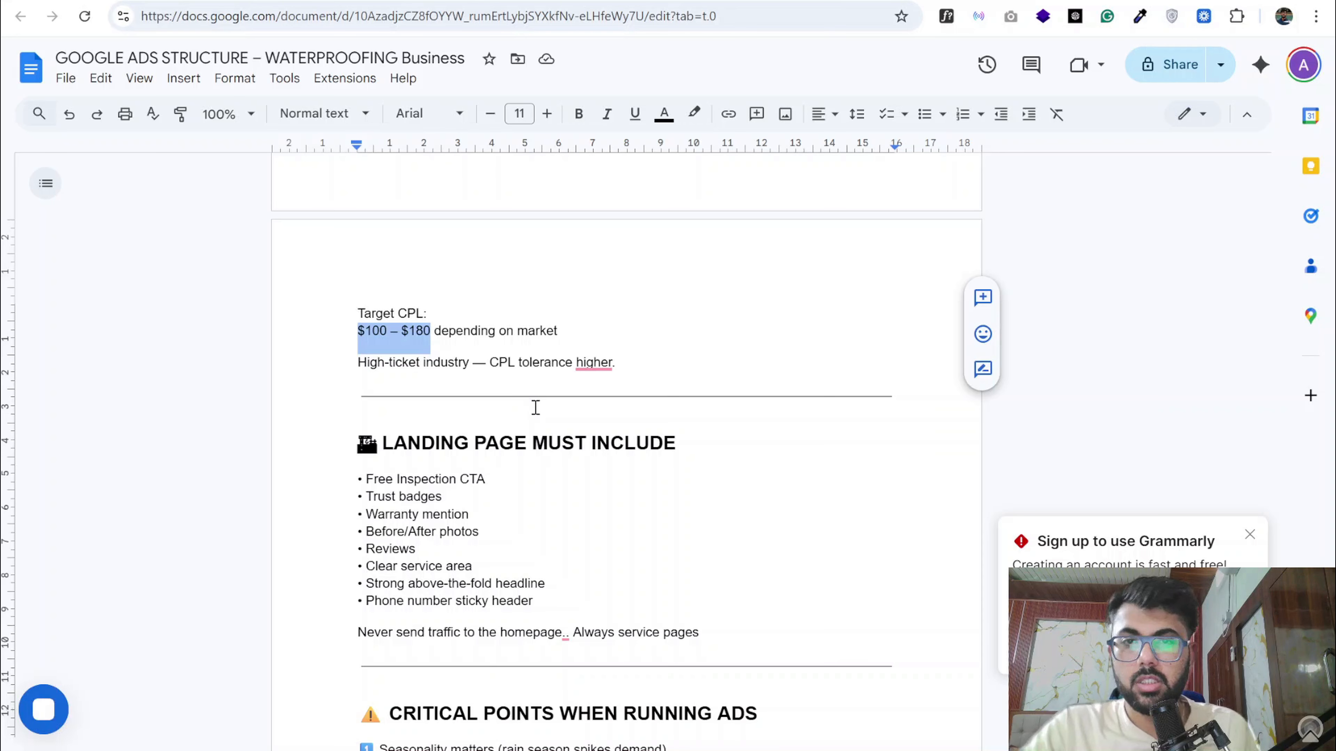
scroll(536, 408, down, 10)
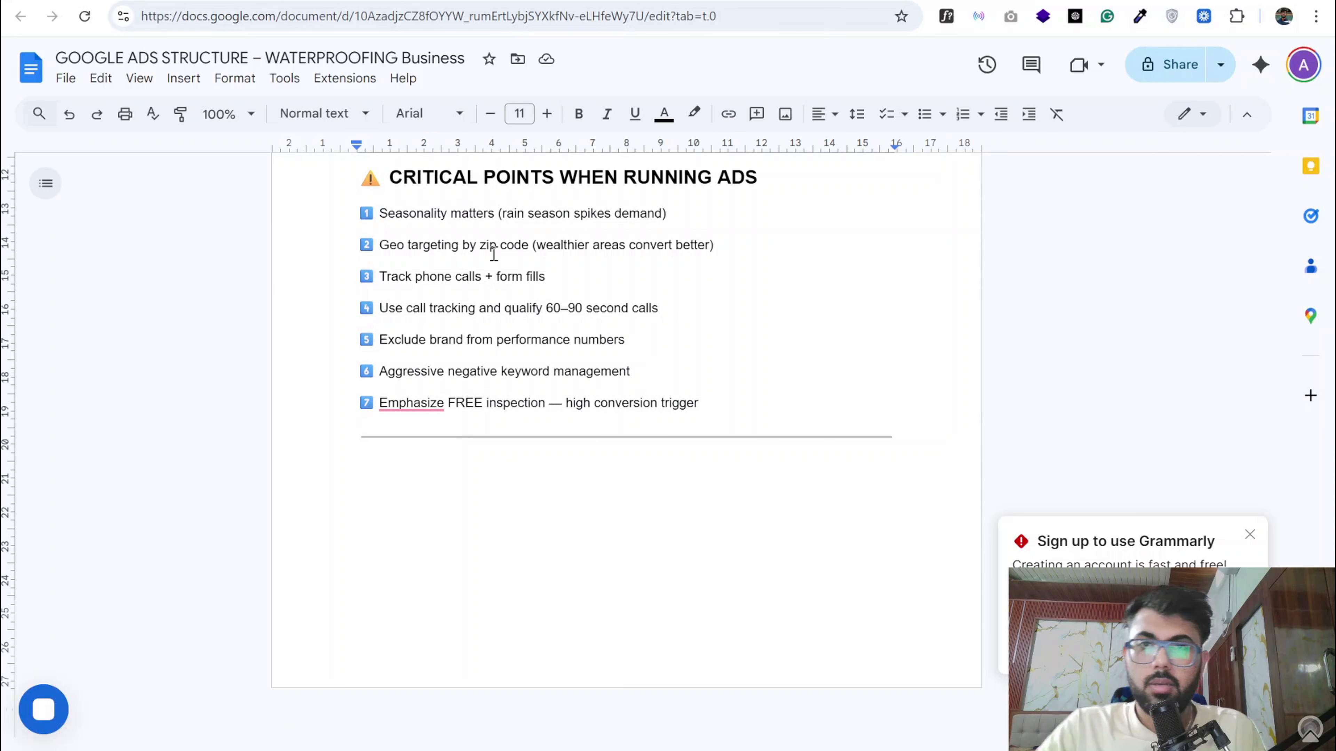
scroll(622, 385, up, 5)
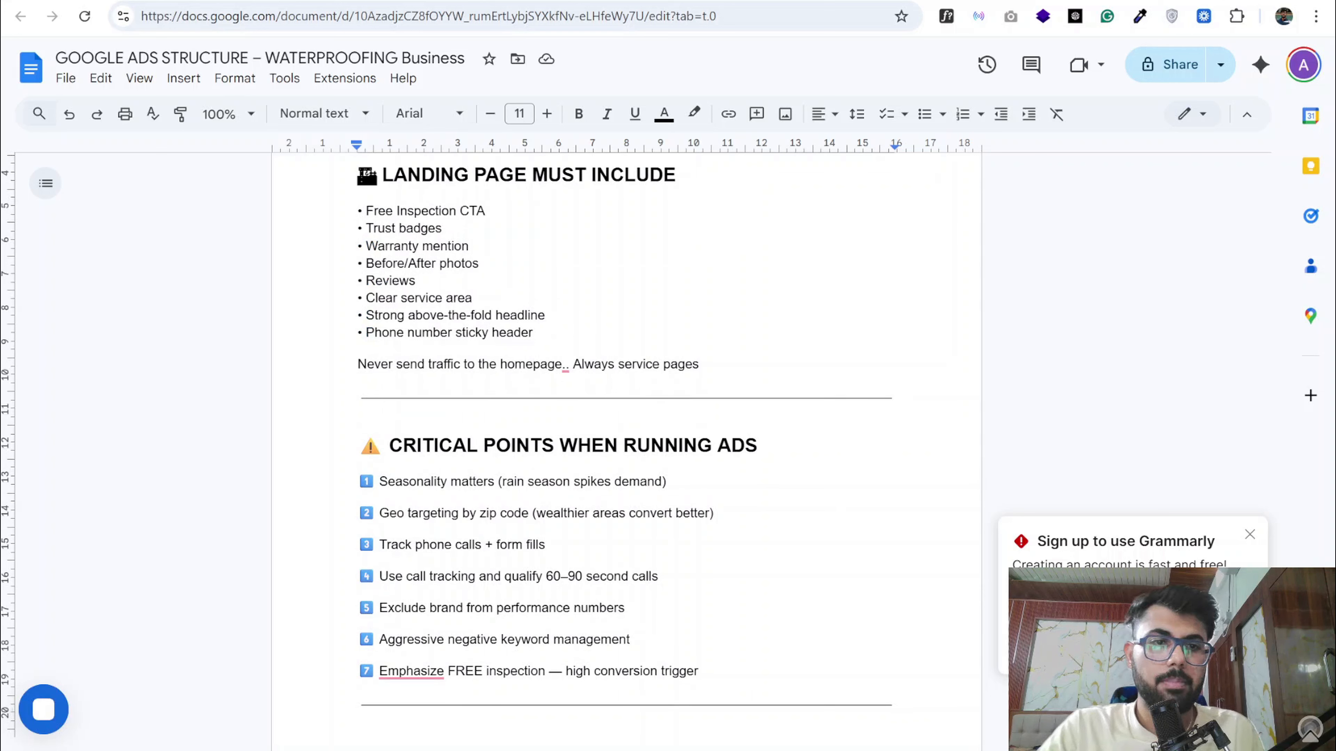
- Switch to Google Ads and start creating a new campaign
key(ctrl+Tab)
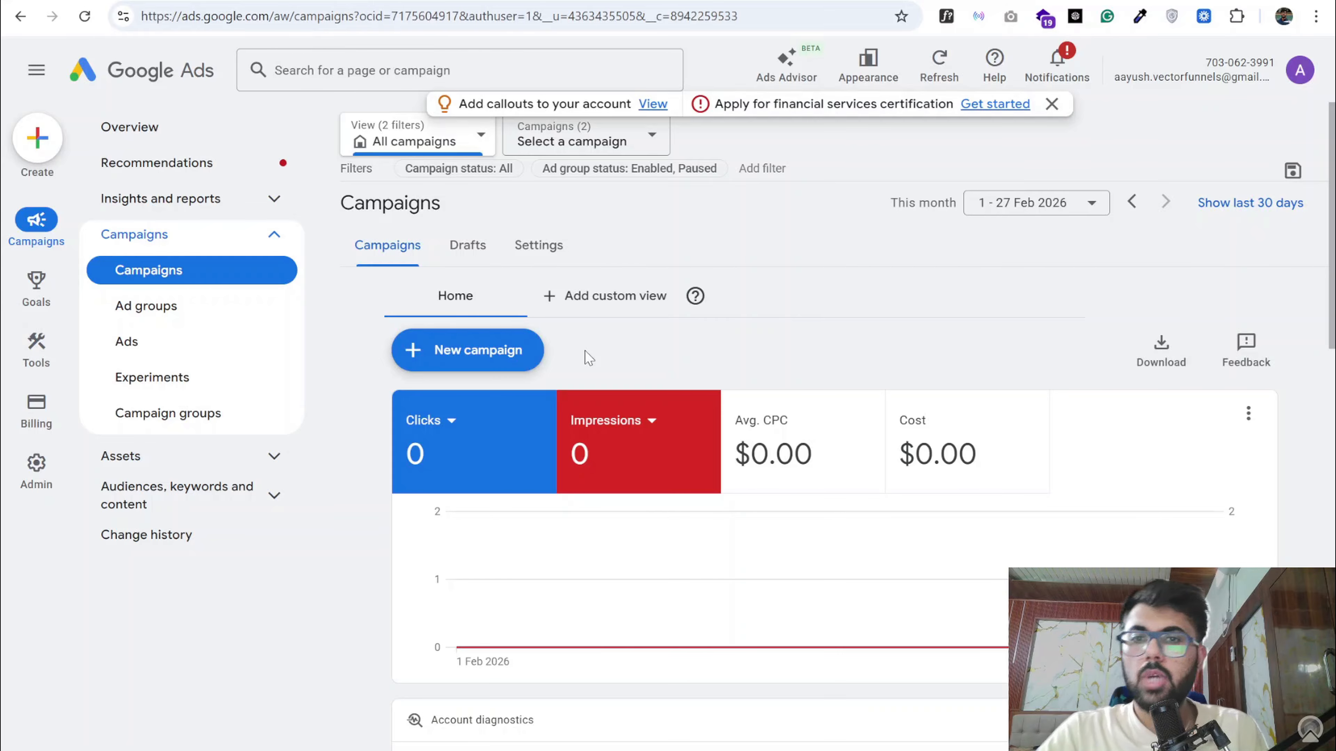
click(521, 351)
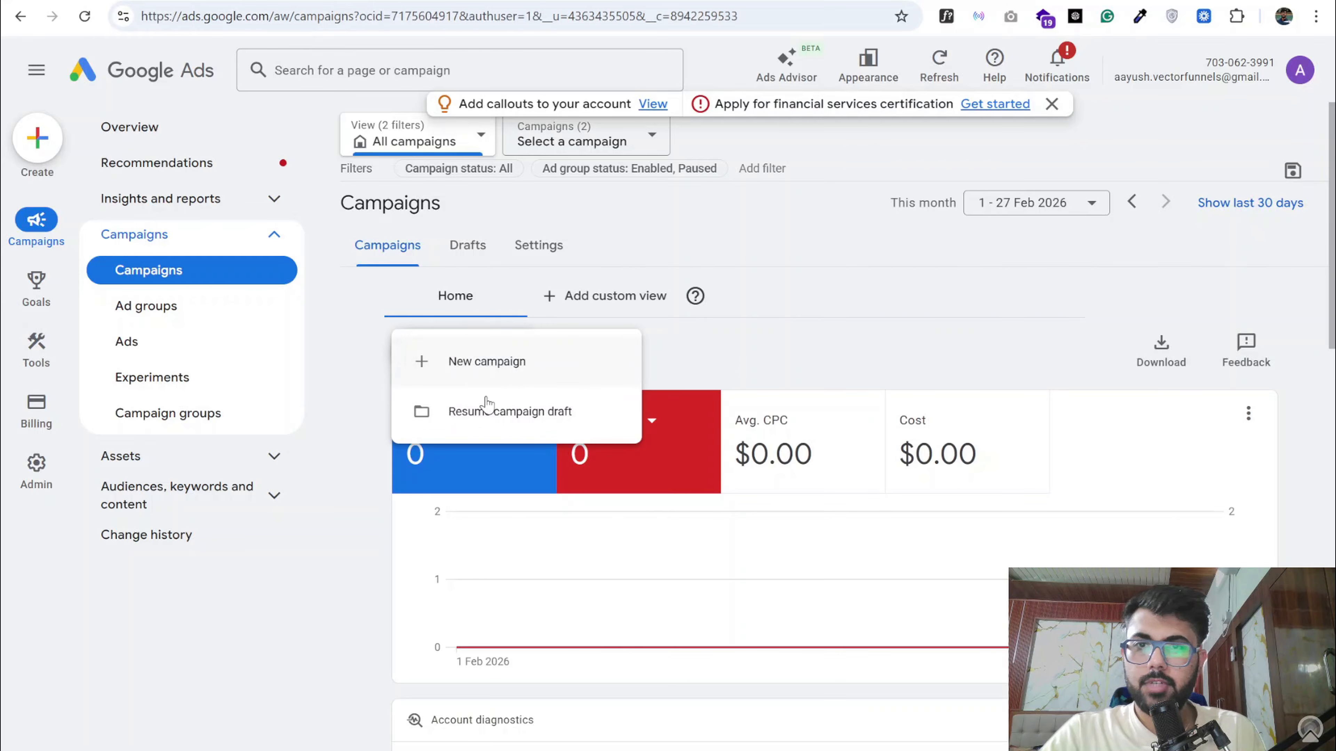
click(416, 298)
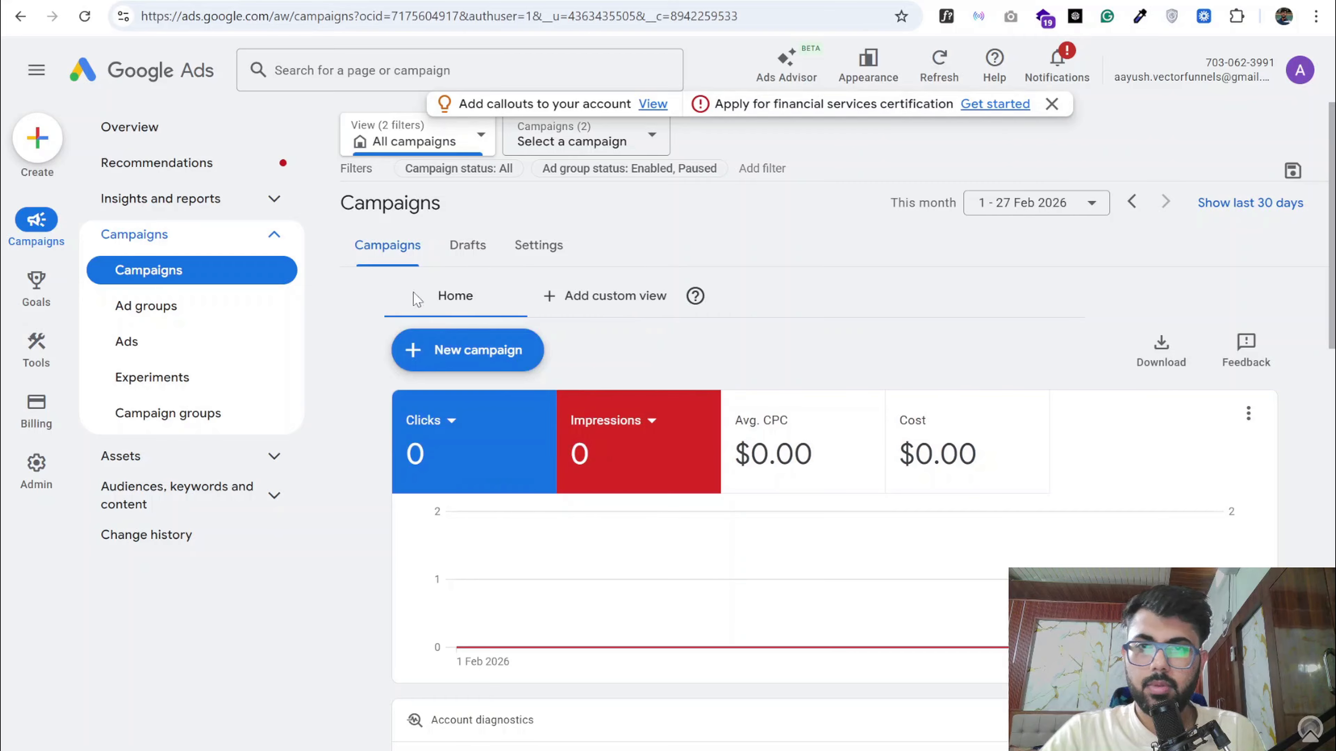
click(452, 351)
click(482, 362)
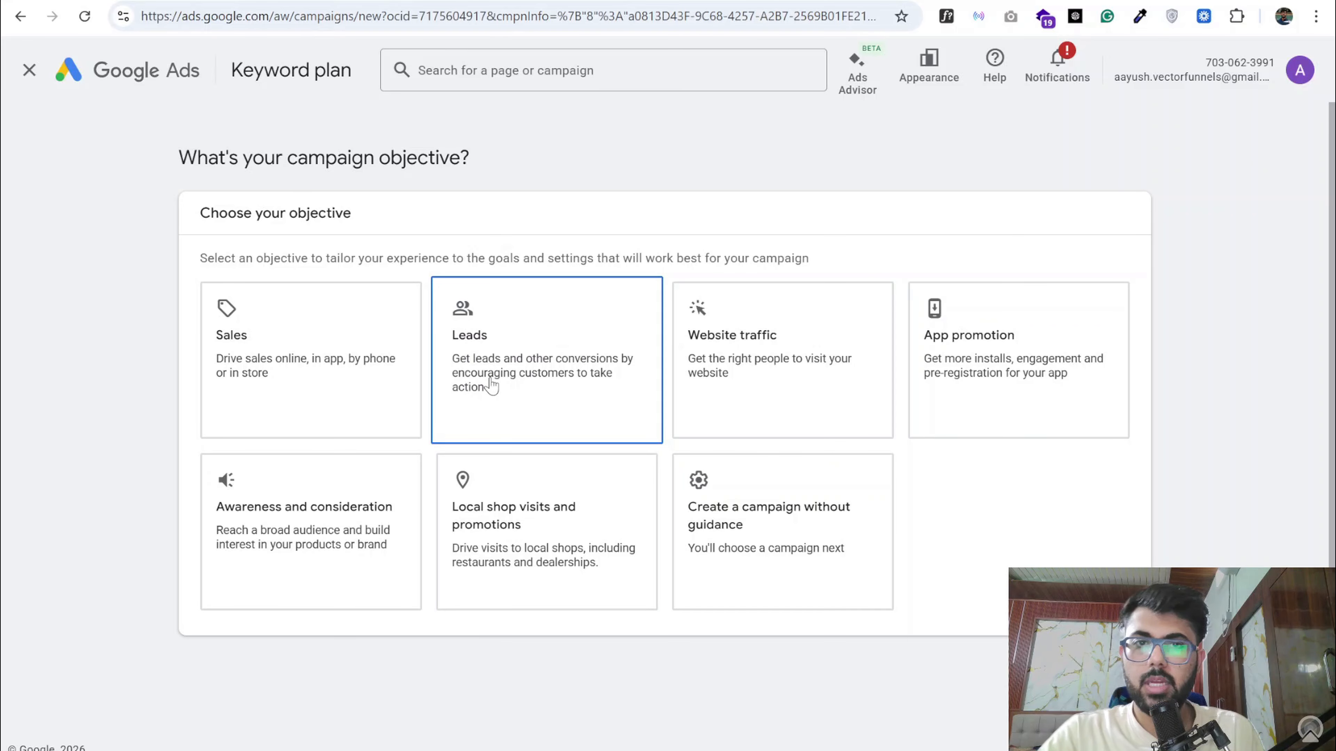
- Choose Leads as the campaign objective and Search as the campaign type
click(493, 344)
scroll(431, 432, down, 4)
scroll(430, 432, down, 2)
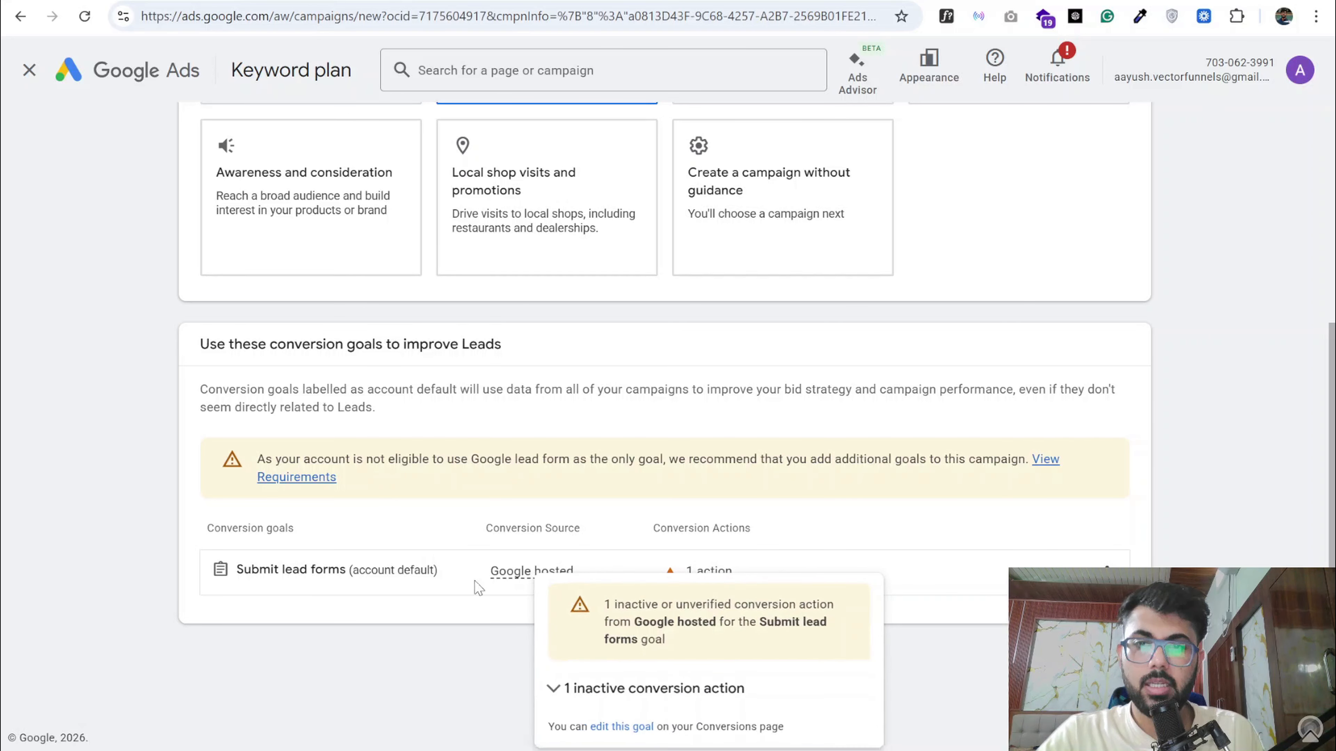
scroll(337, 522, down, 5)
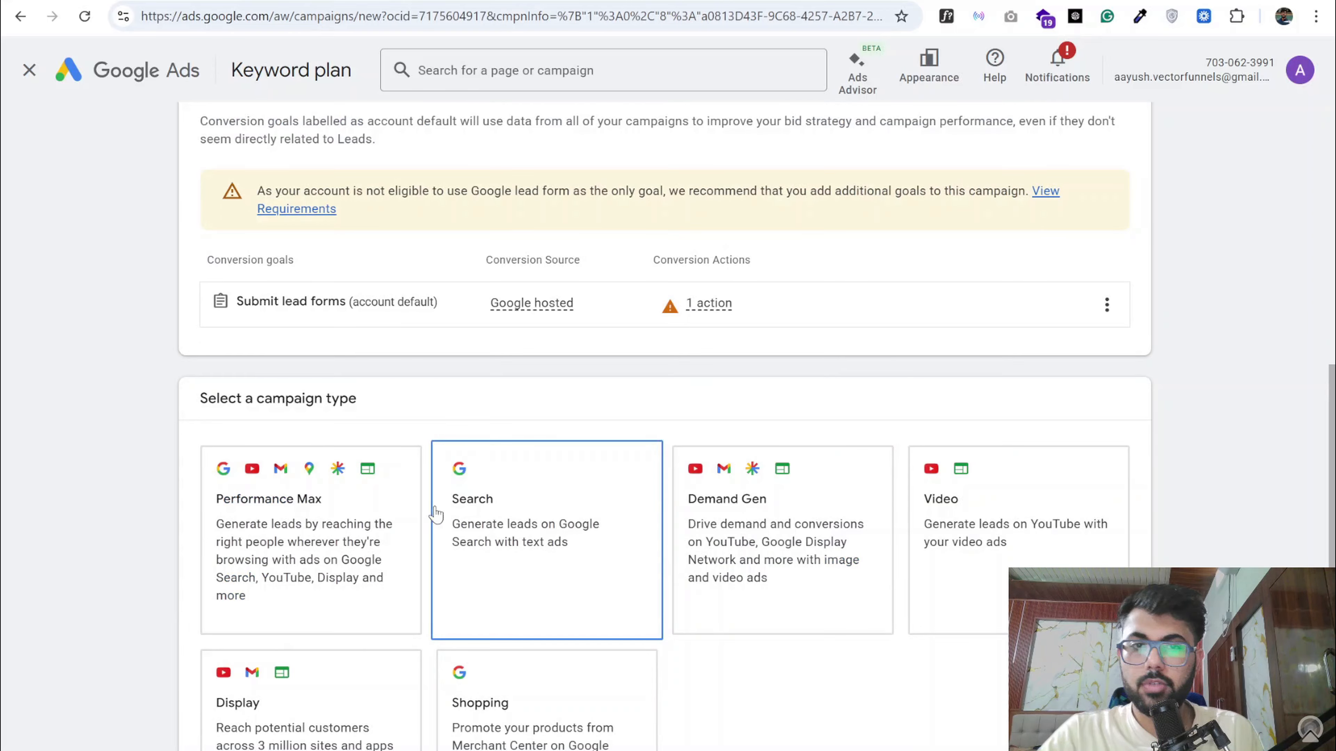
scroll(876, 523, down, 2)
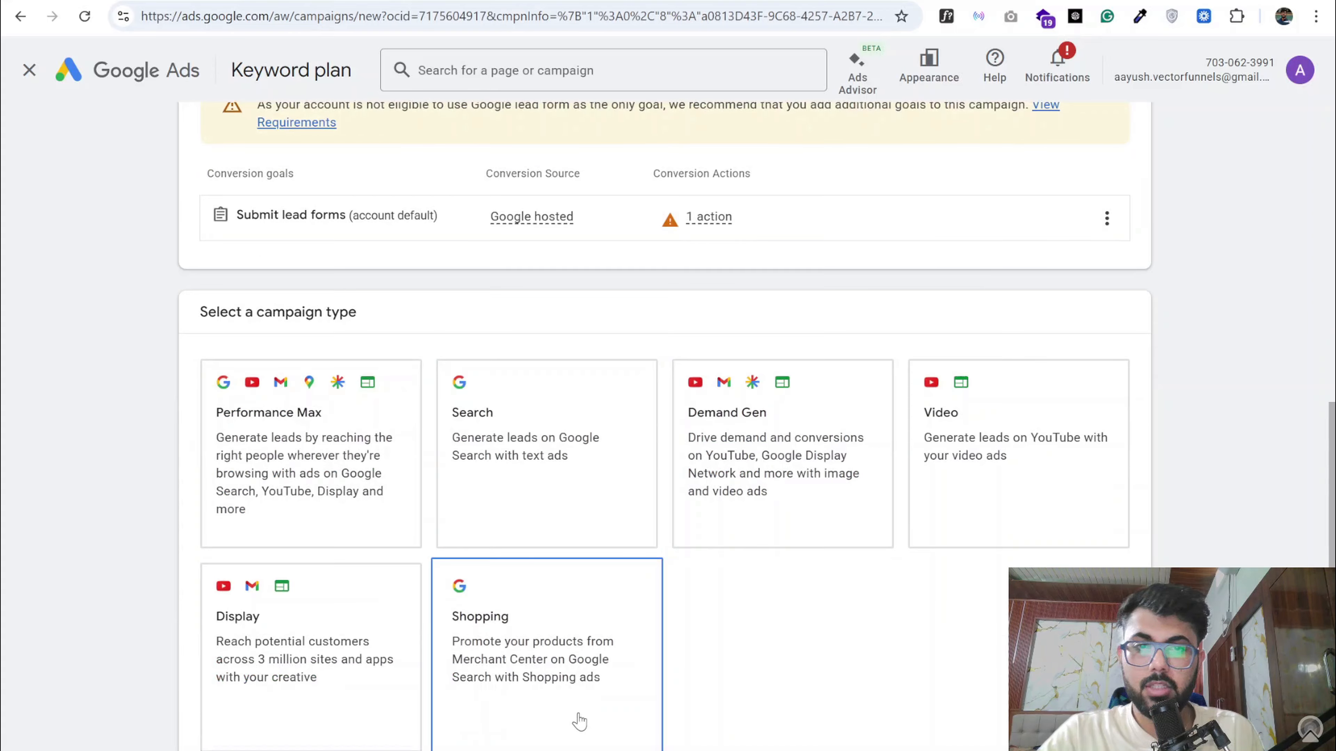
click(526, 518)
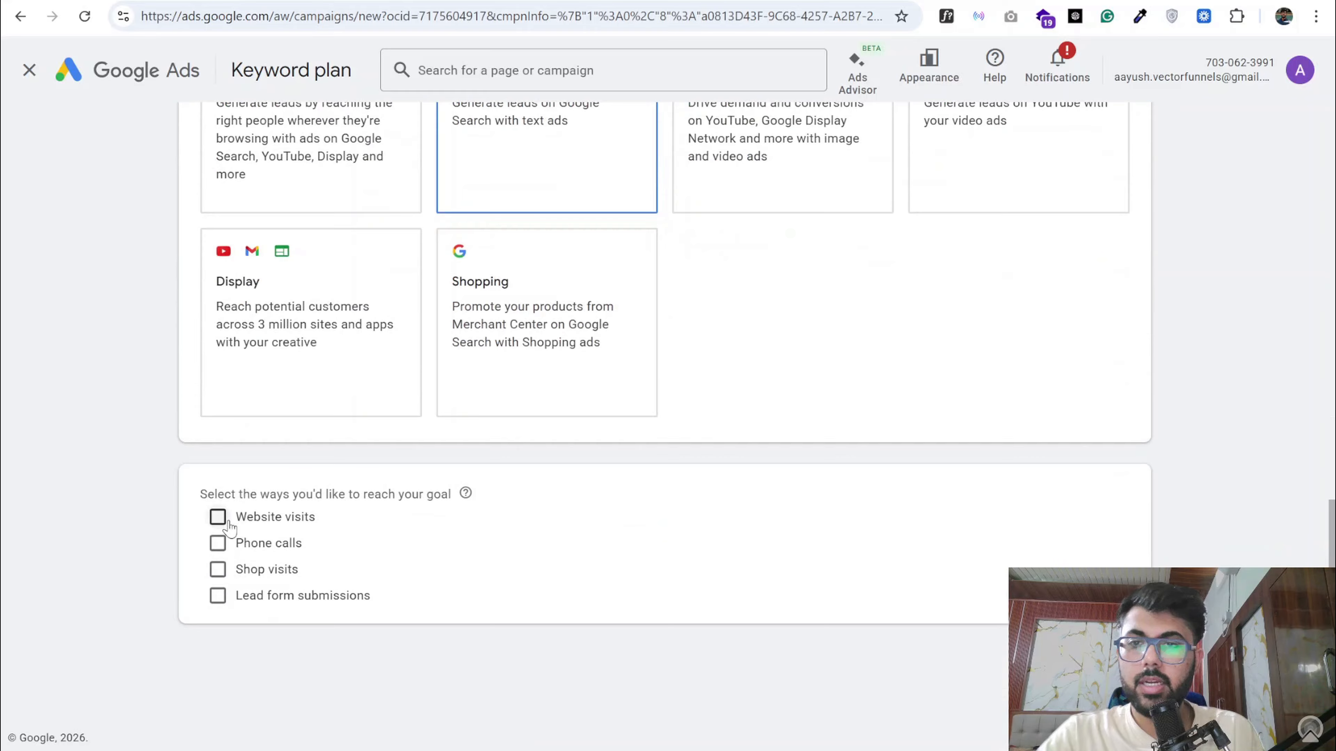
click(218, 521)
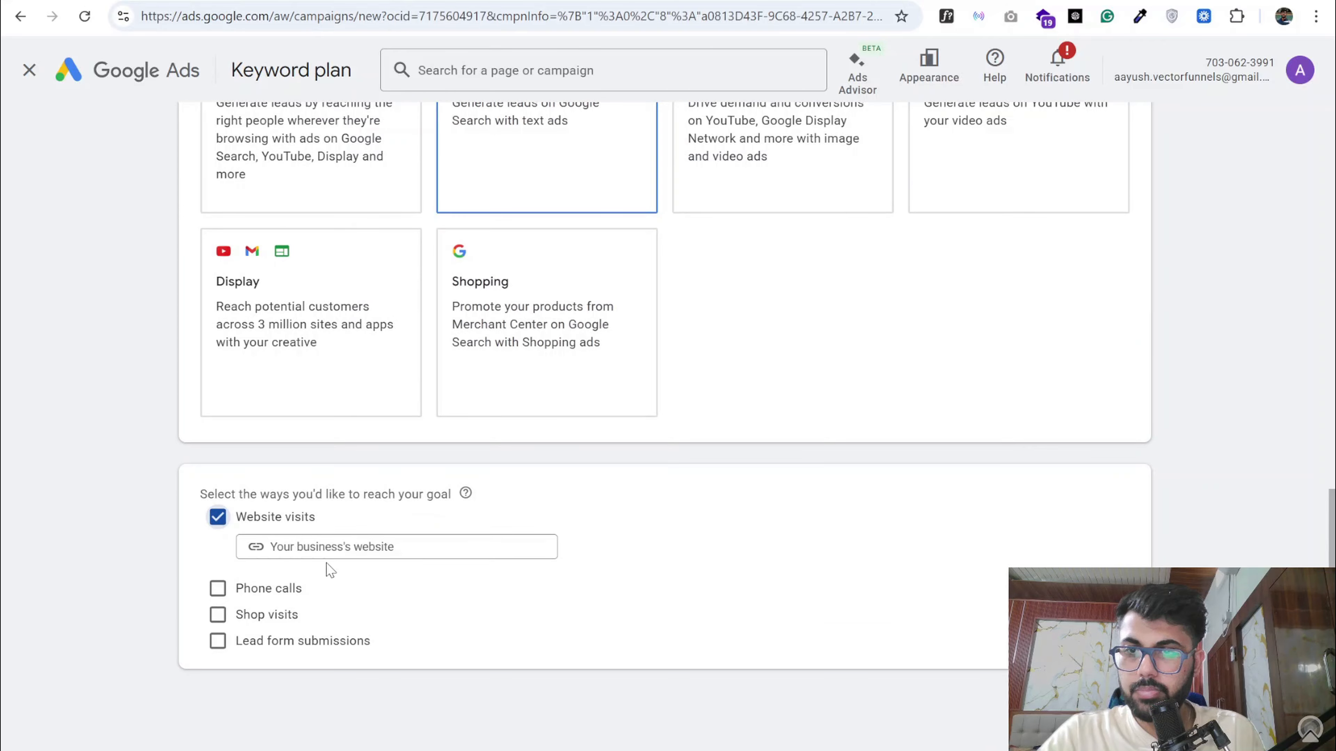
scroll(351, 328, up, 2)
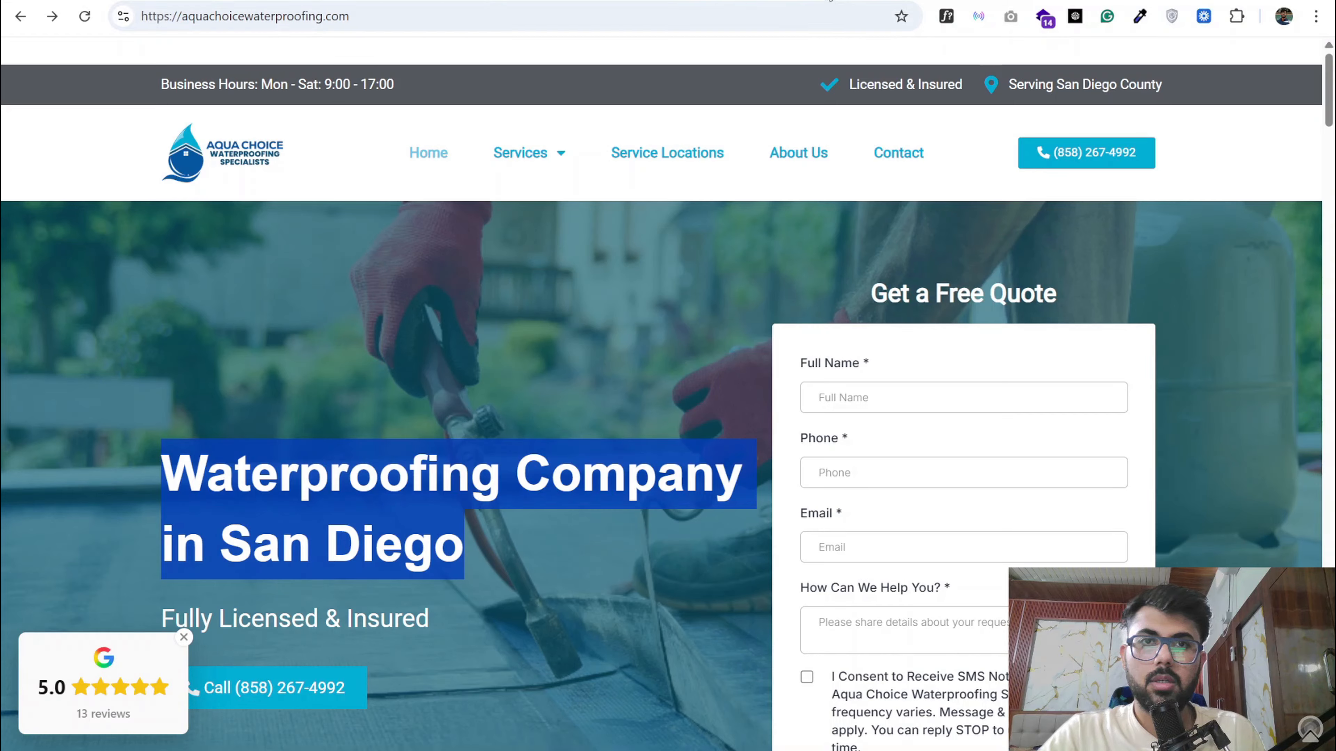
click(387, 16)
key(ctrl+c)
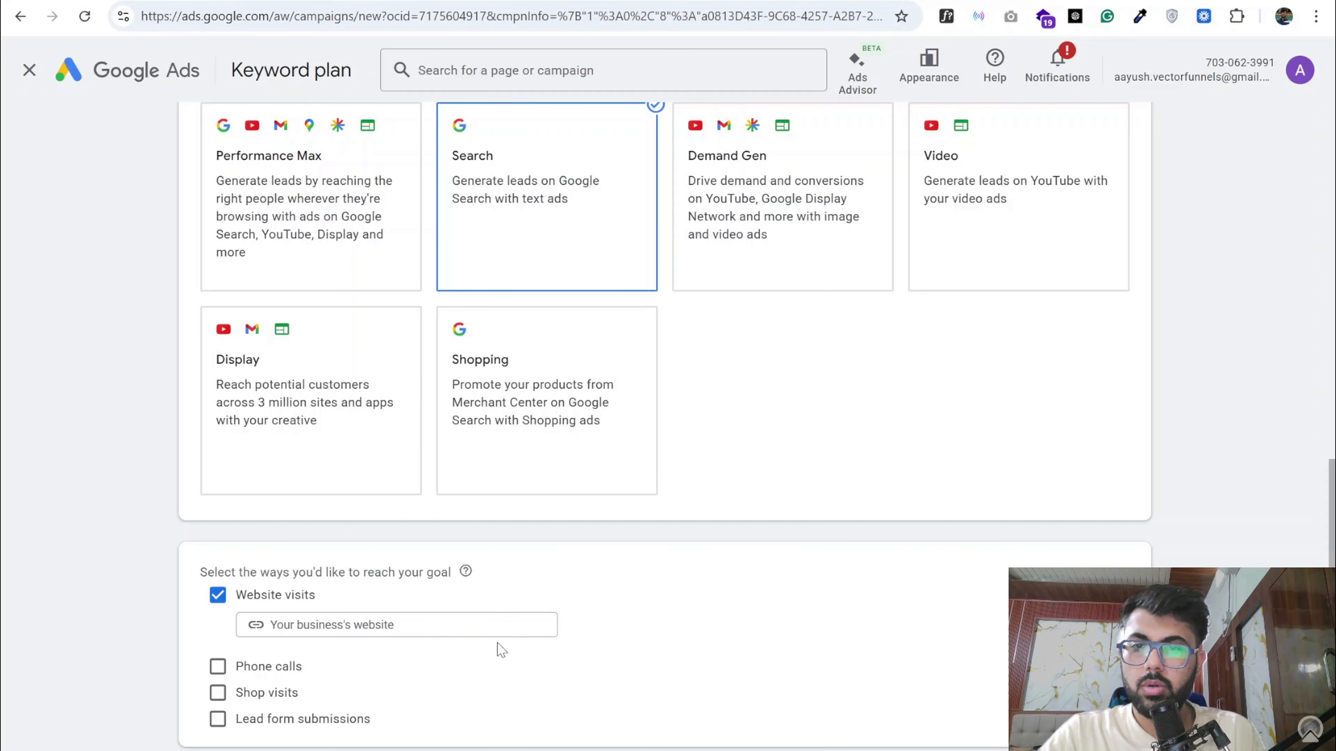
click(510, 626)
key(ctrl+v)
scroll(538, 653, down, 2)
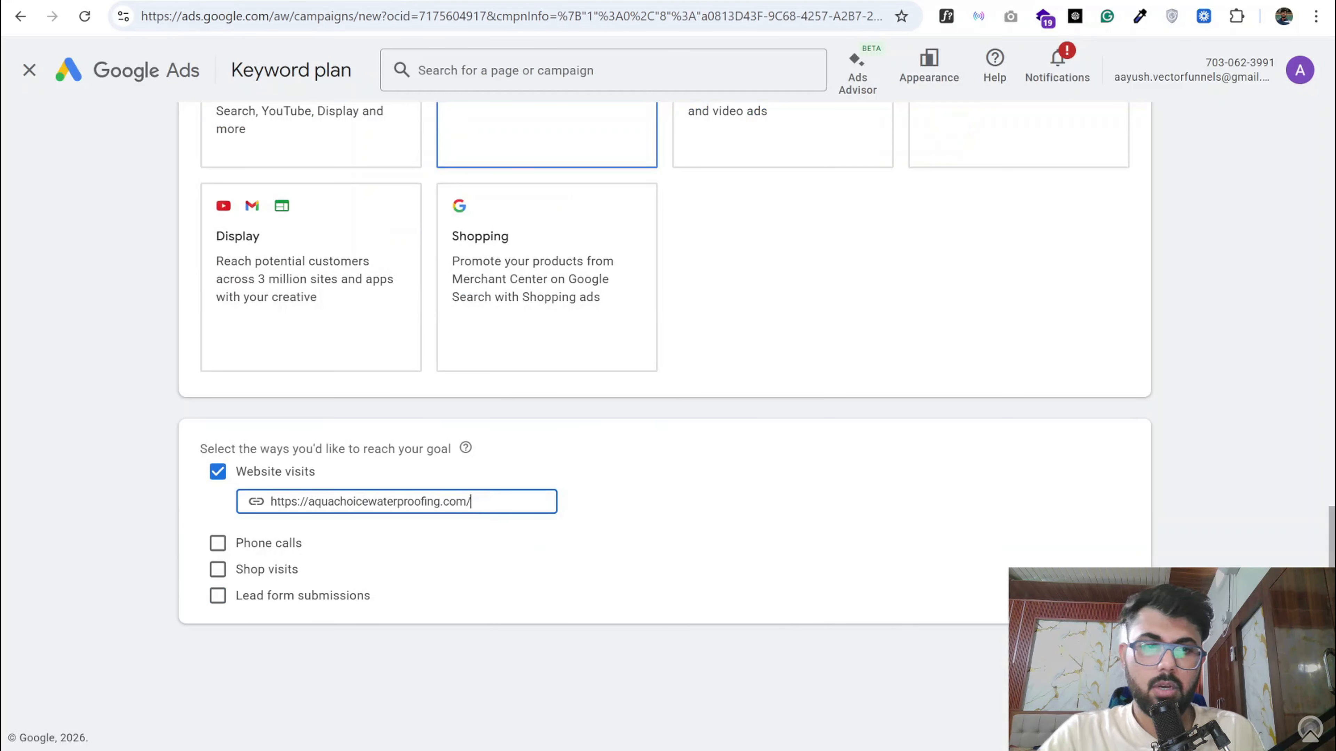
scroll(336, 498, down, 3)
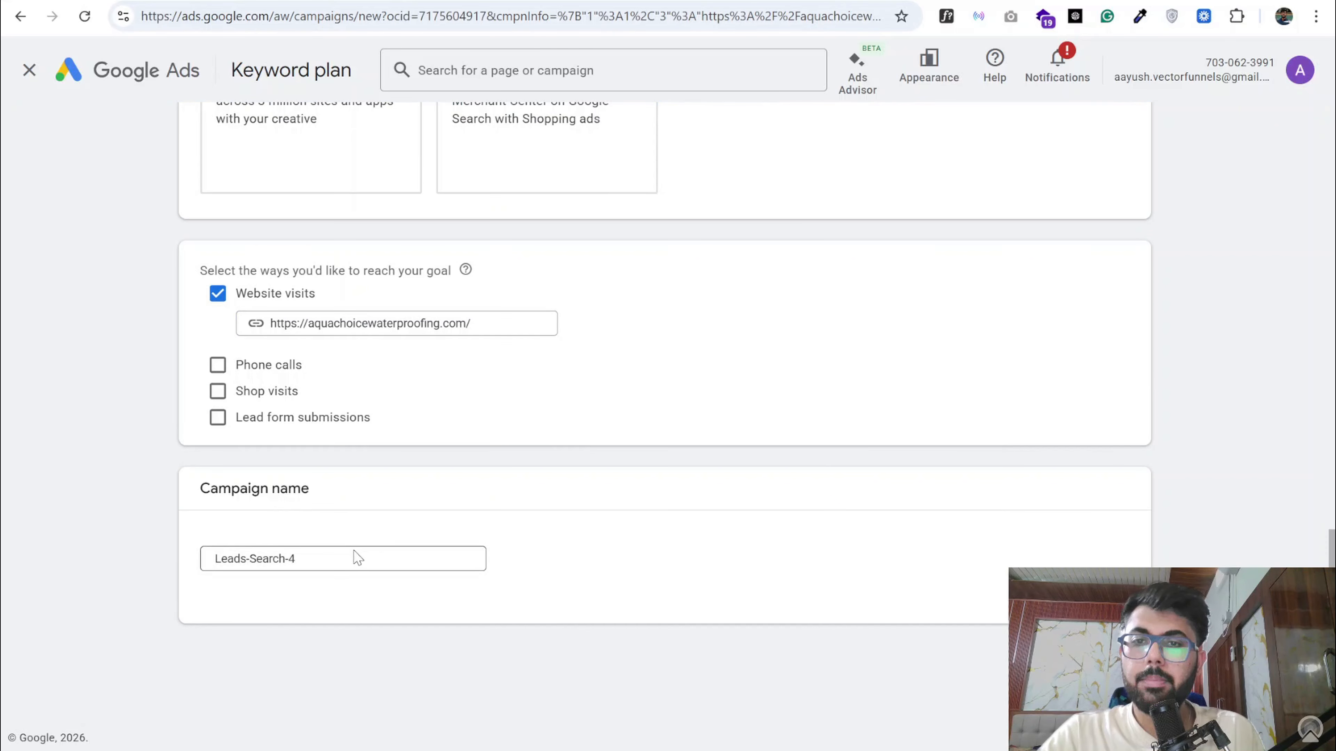
- Check the title and details of Campaign 1 in the campaign document
scroll(354, 550, up, 2)
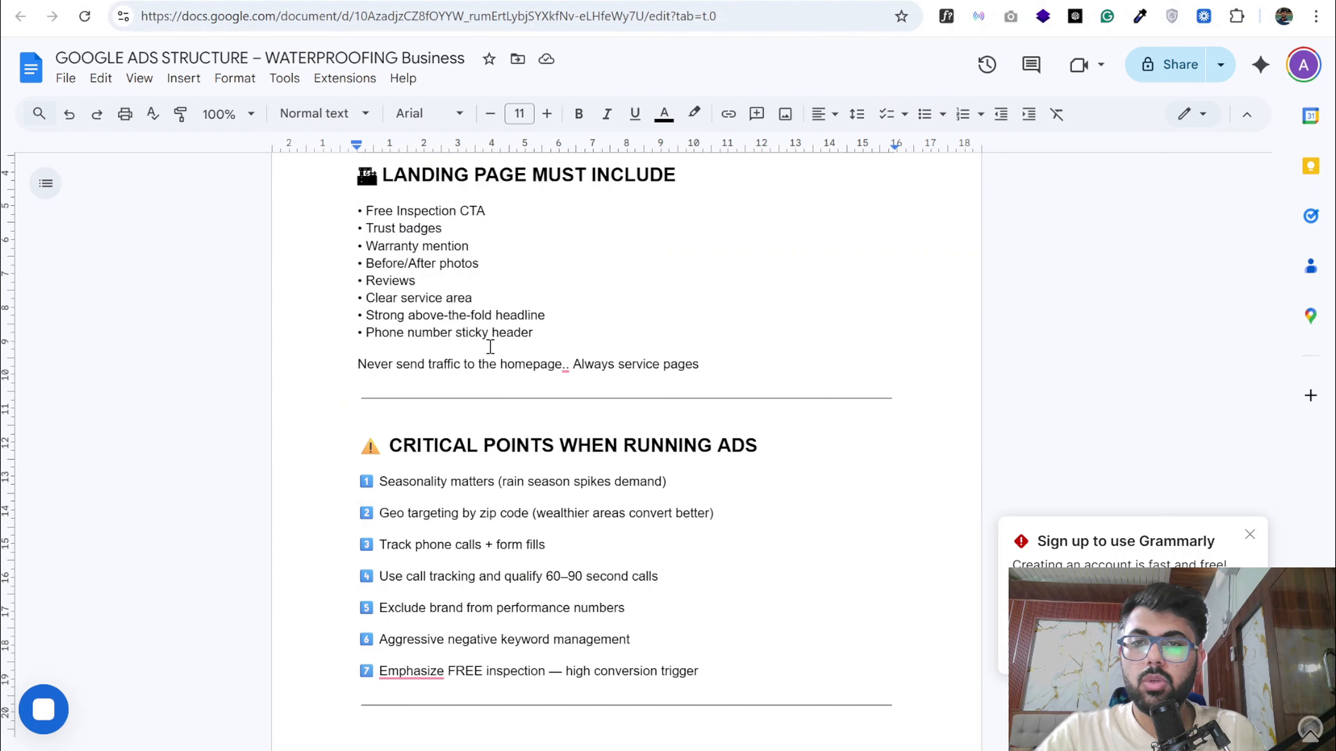
scroll(495, 358, up, 10)
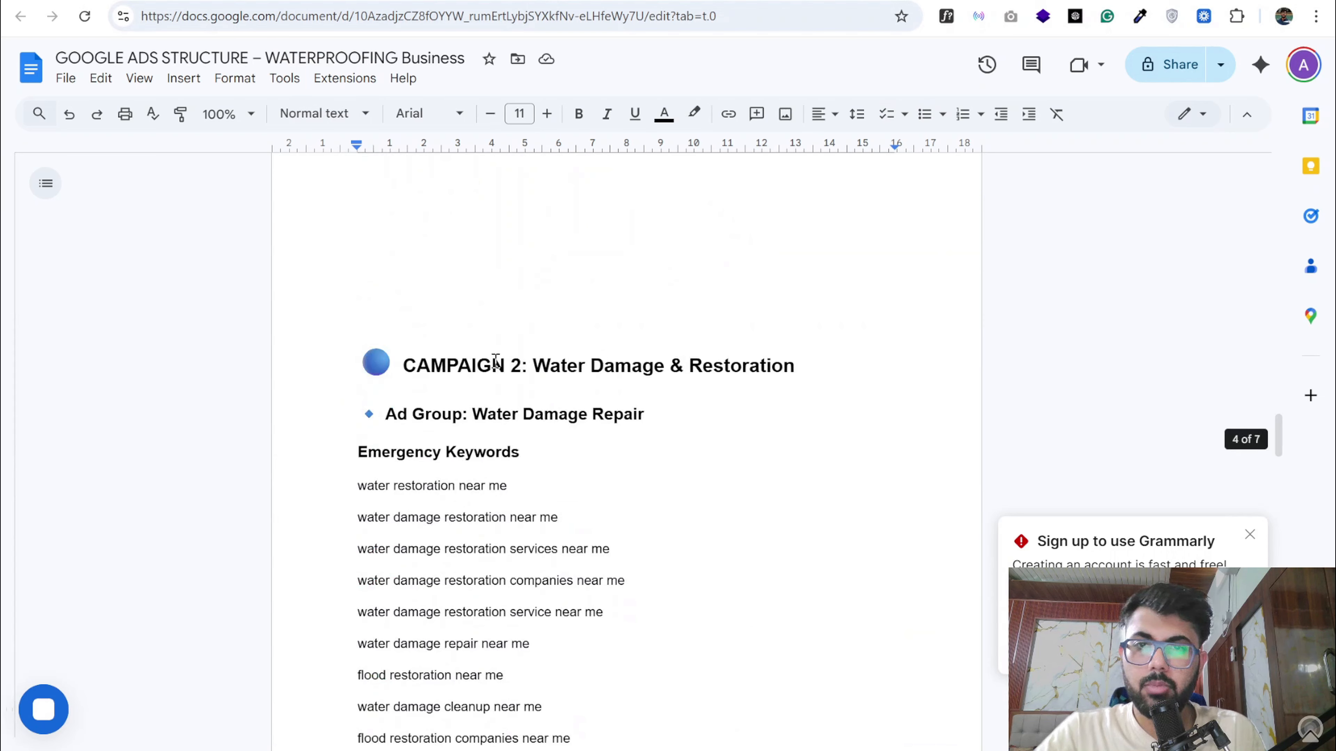
scroll(495, 359, up, 20)
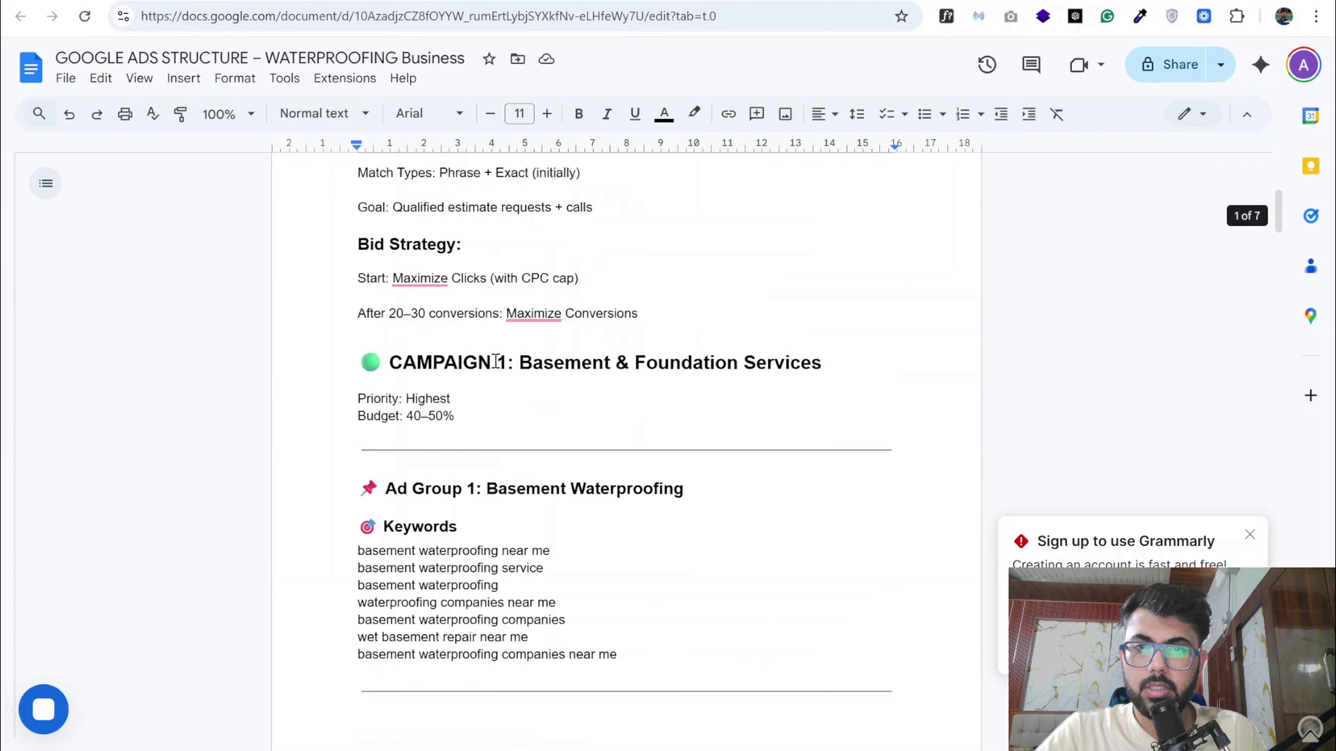
scroll(493, 361, up, 5)
scroll(510, 421, down, 5)
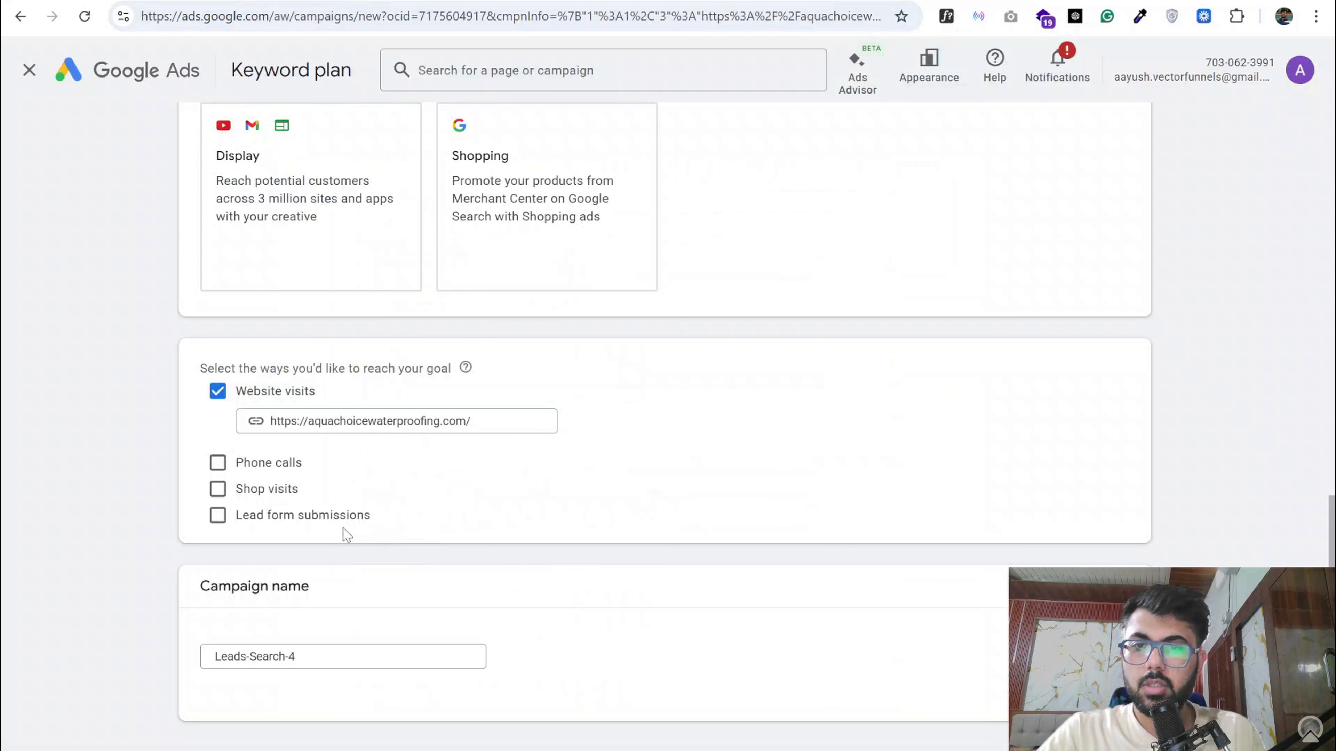
- Name the campaign "AB | Basement Services | Austin | 27th April"
click(318, 655)
key(ctrl+a)
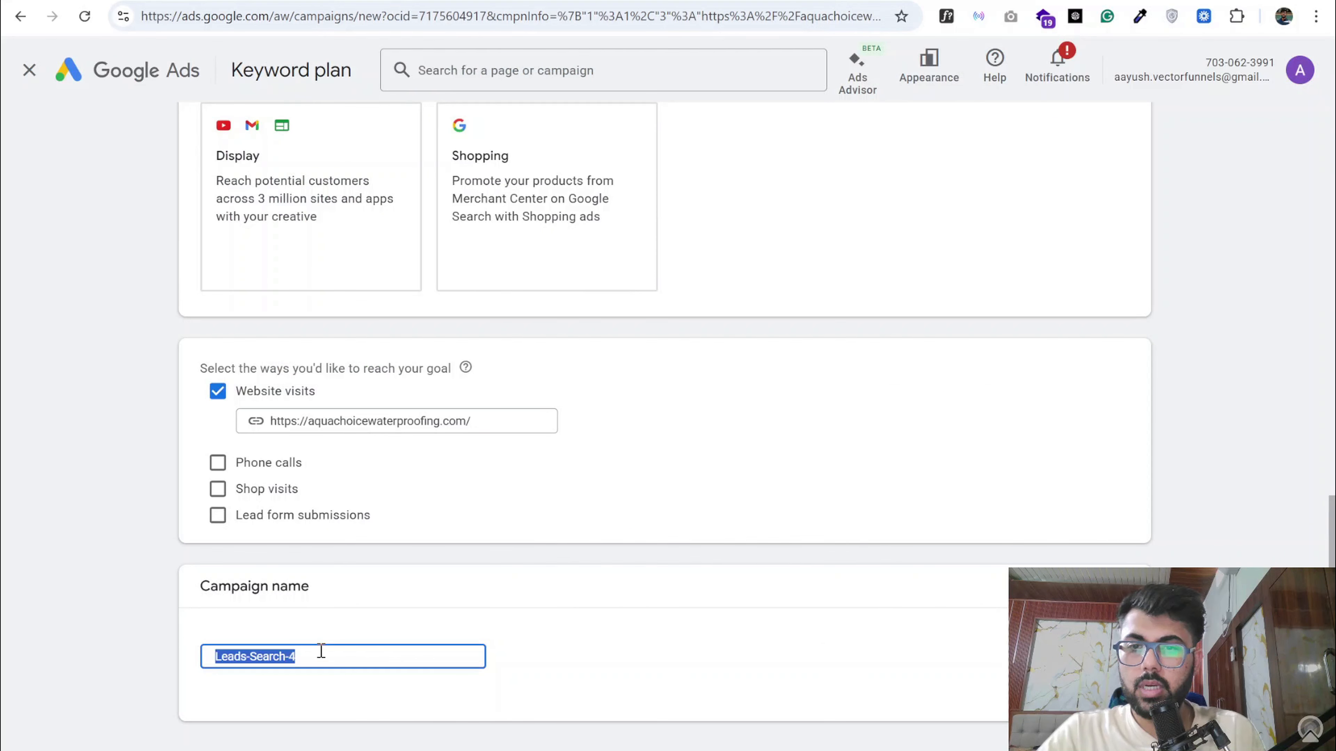
text(AB | Base)
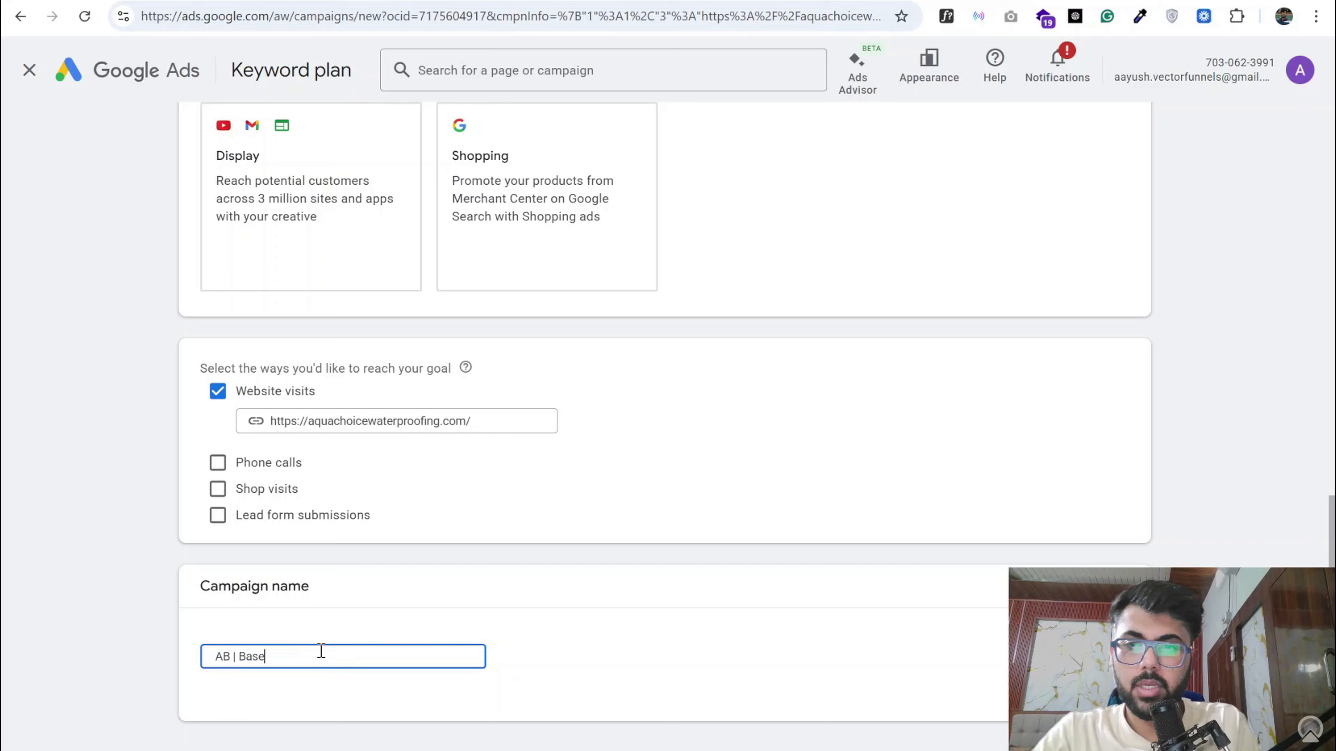
text(ment Ser)
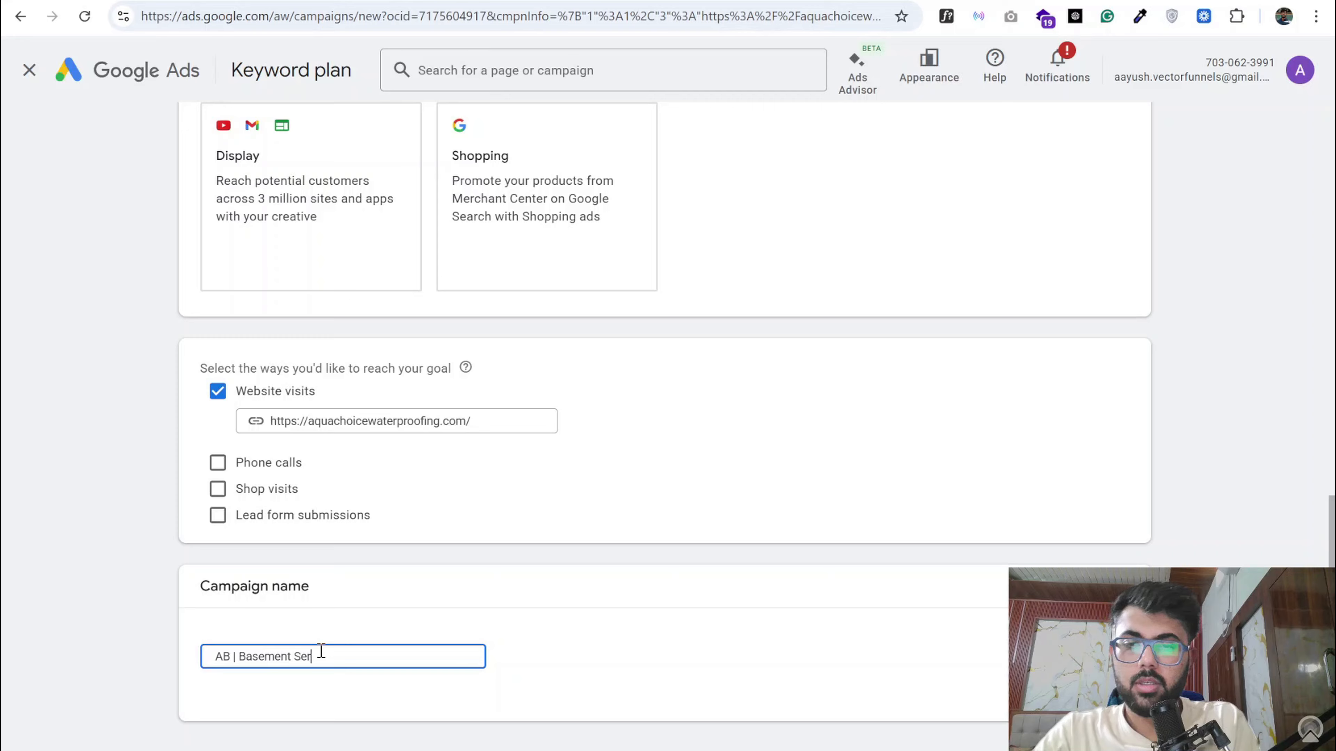
text(vices)
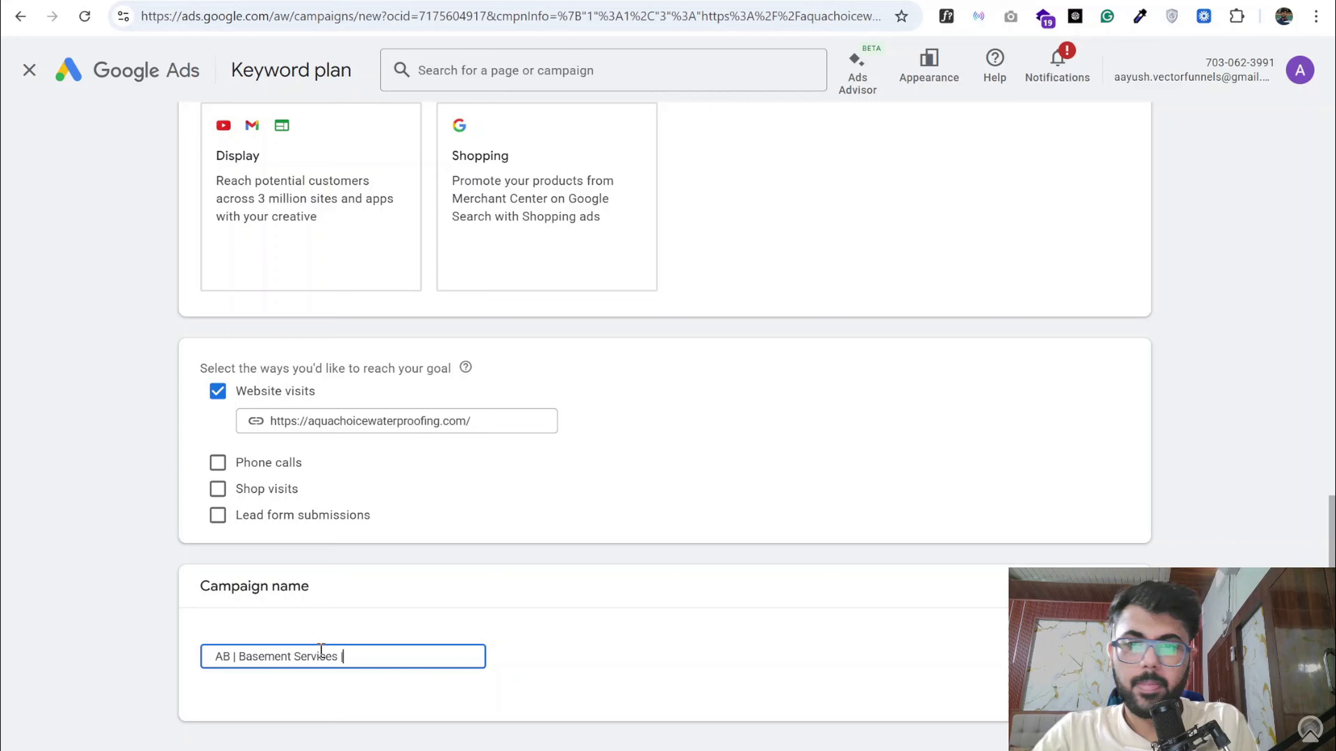
text( | Sn)
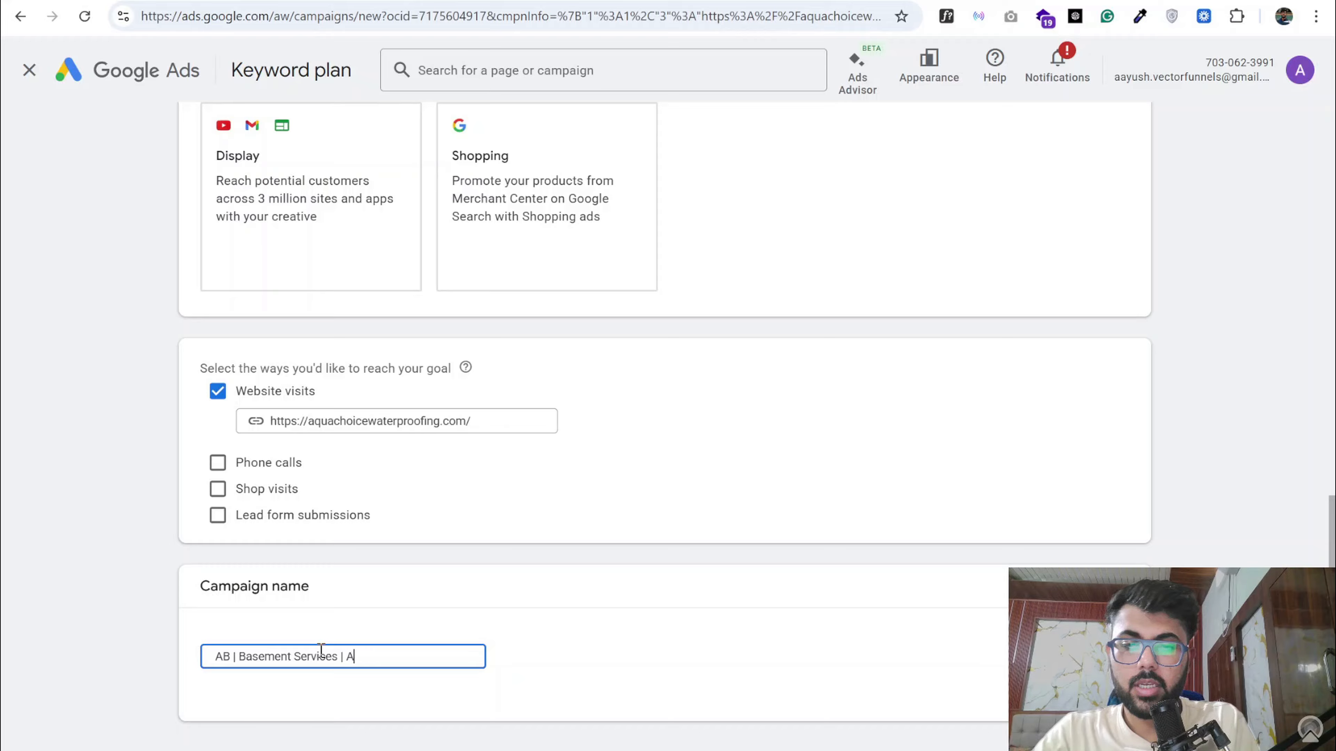
text(stin )
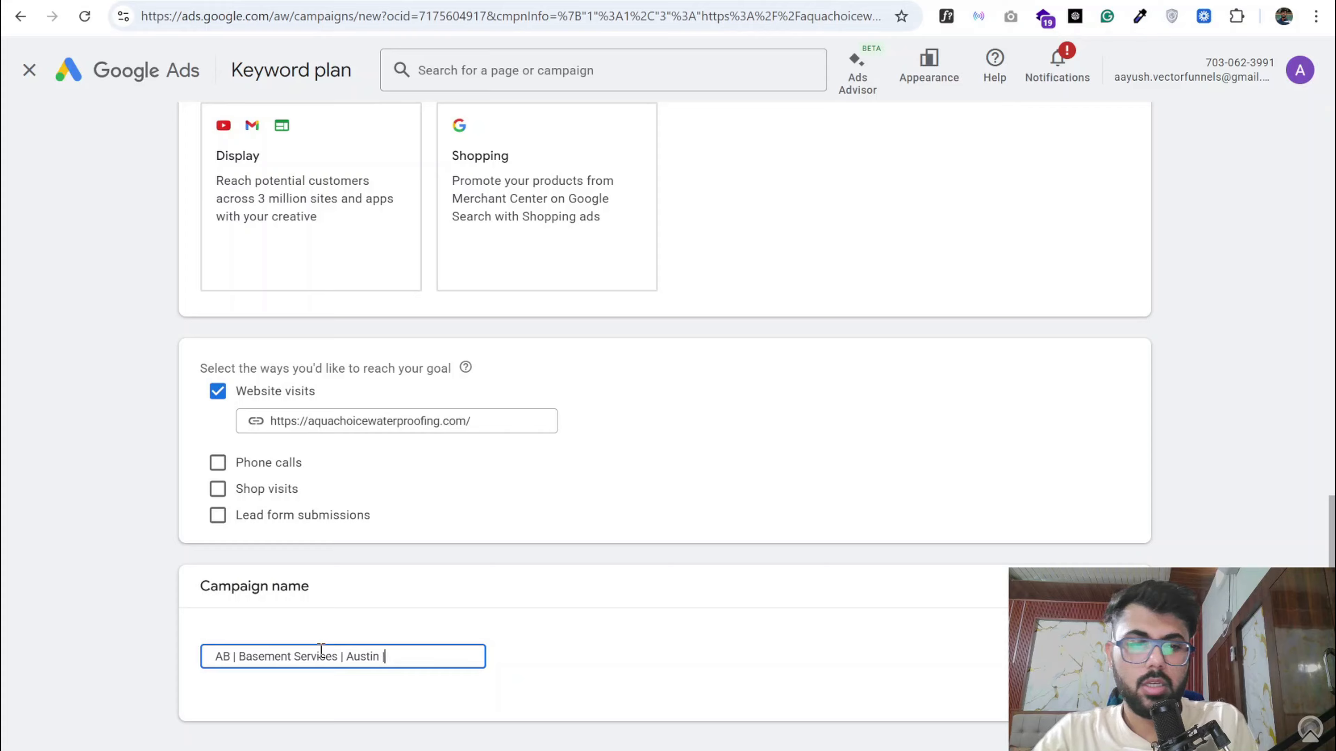
text(| )
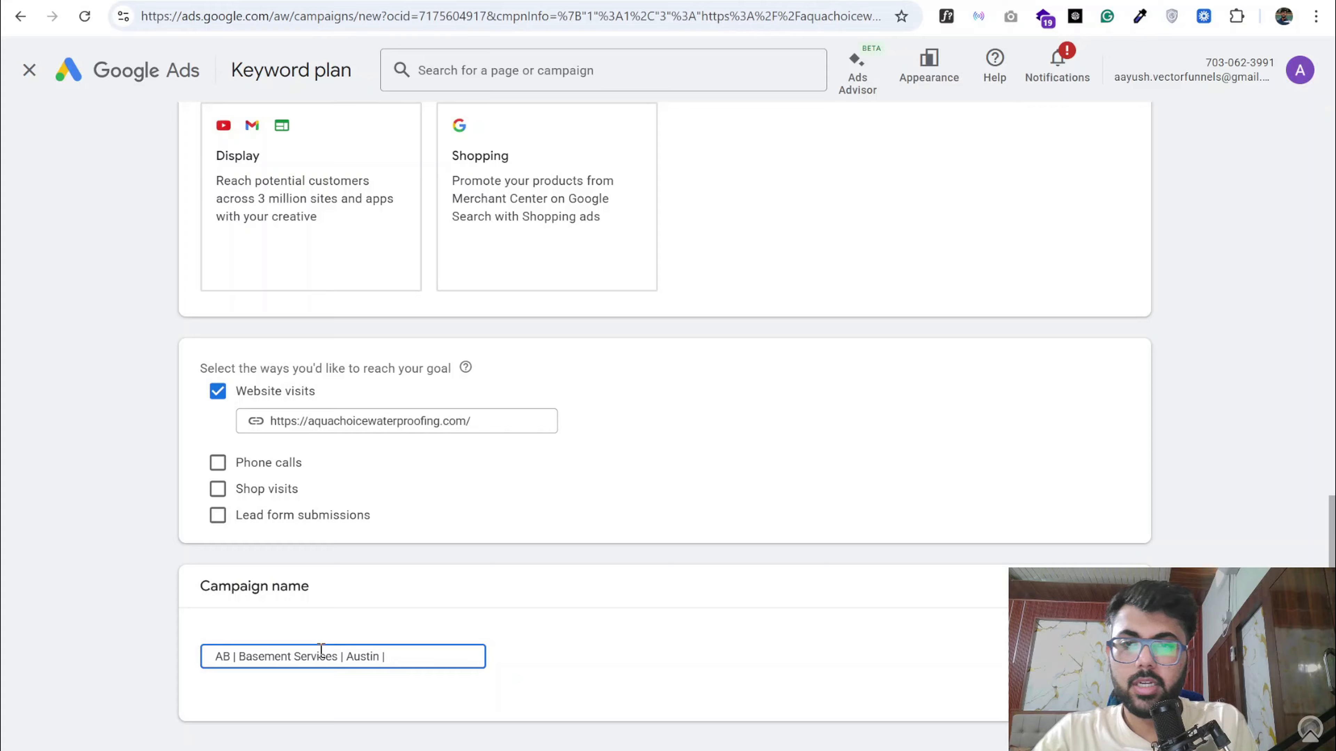
text(27th April)
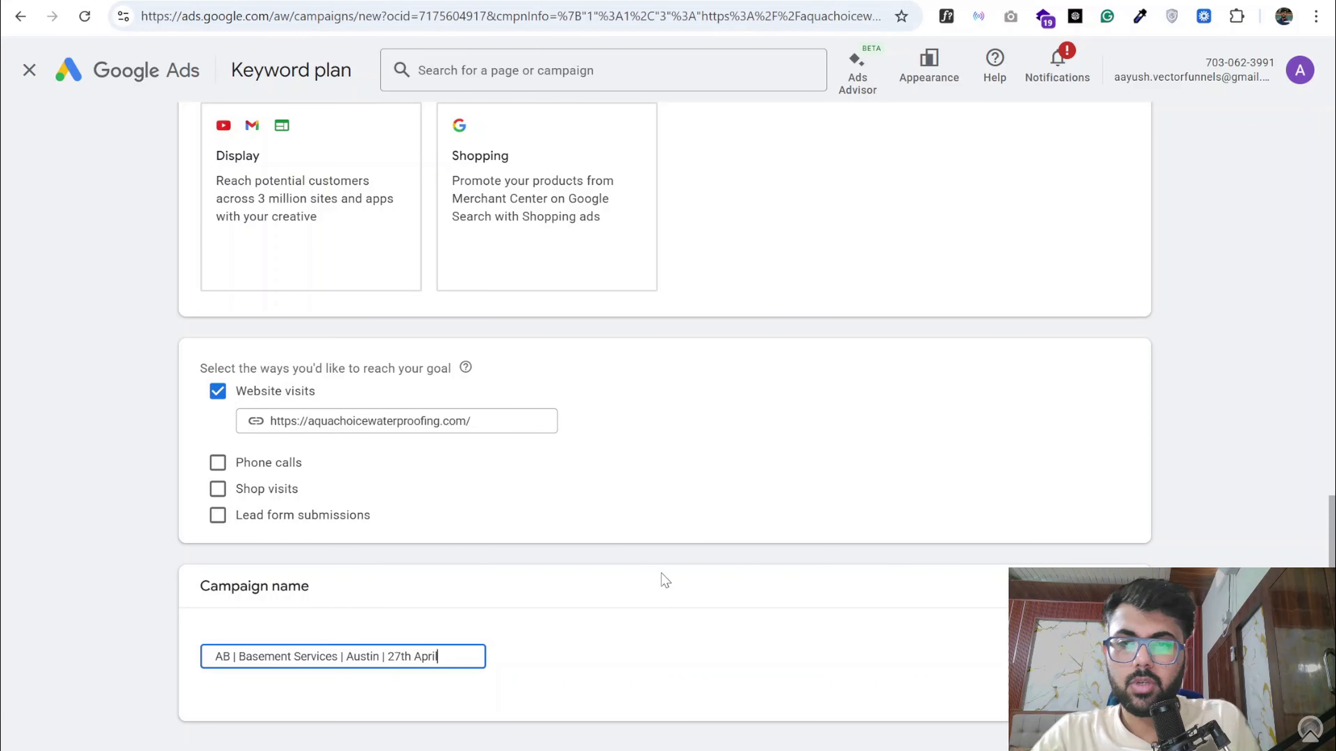
scroll(659, 579, down, 2)
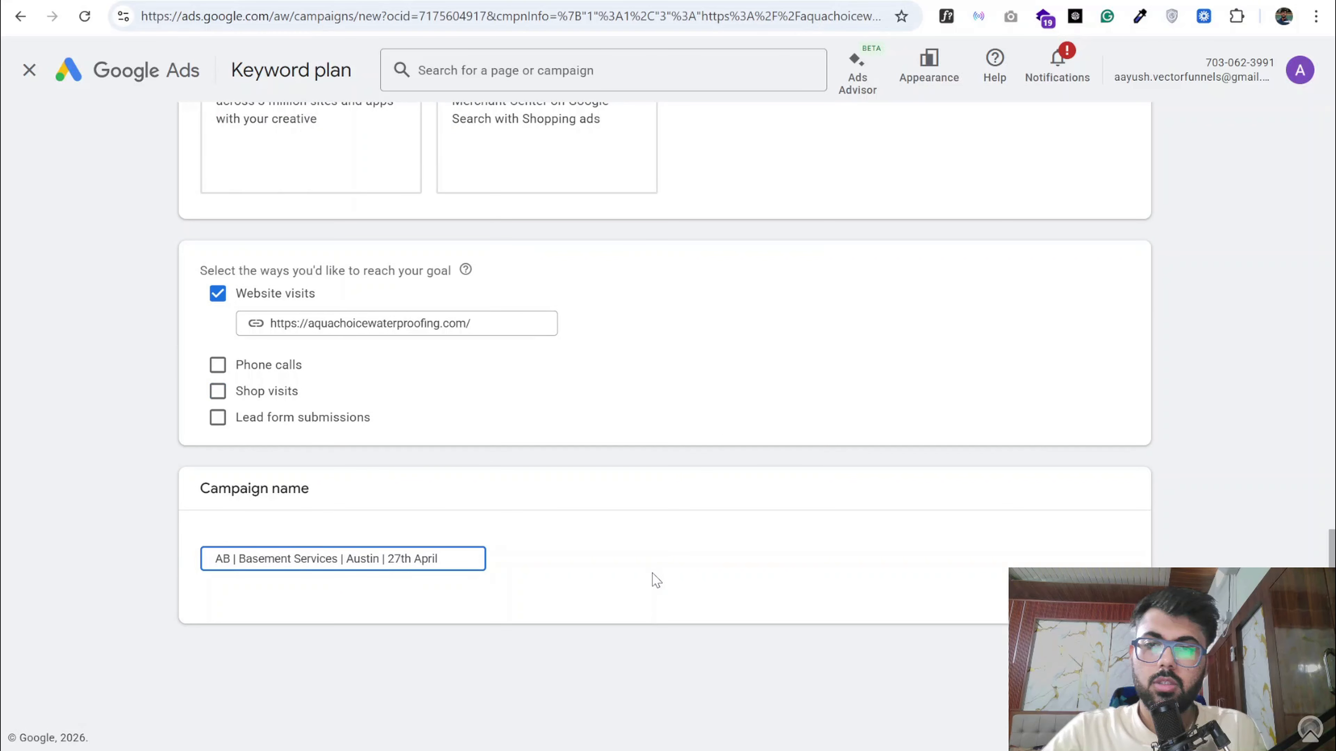
- Review the prefix, service, city and date in the campaign name, then try continuing and go back from the saved-draft choice
click(232, 558)
text(|)
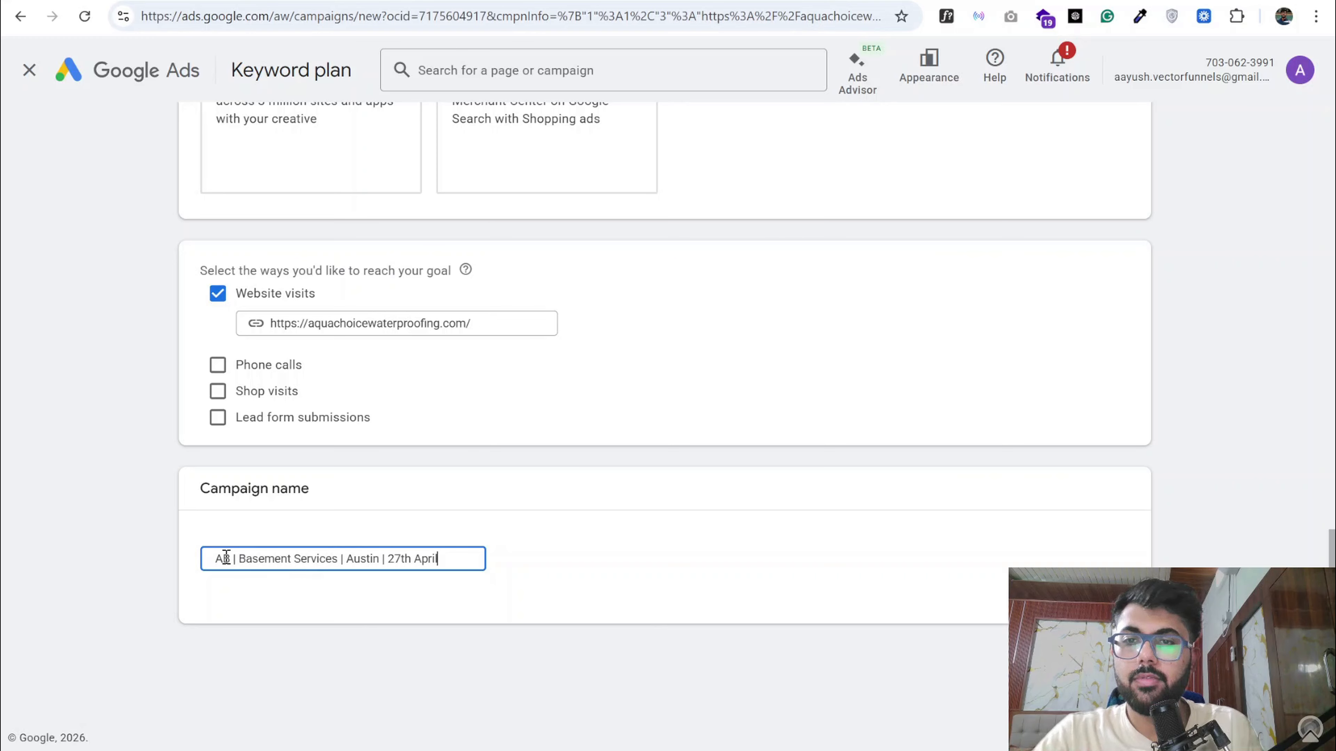
triple_click(268, 558)
click(293, 558)
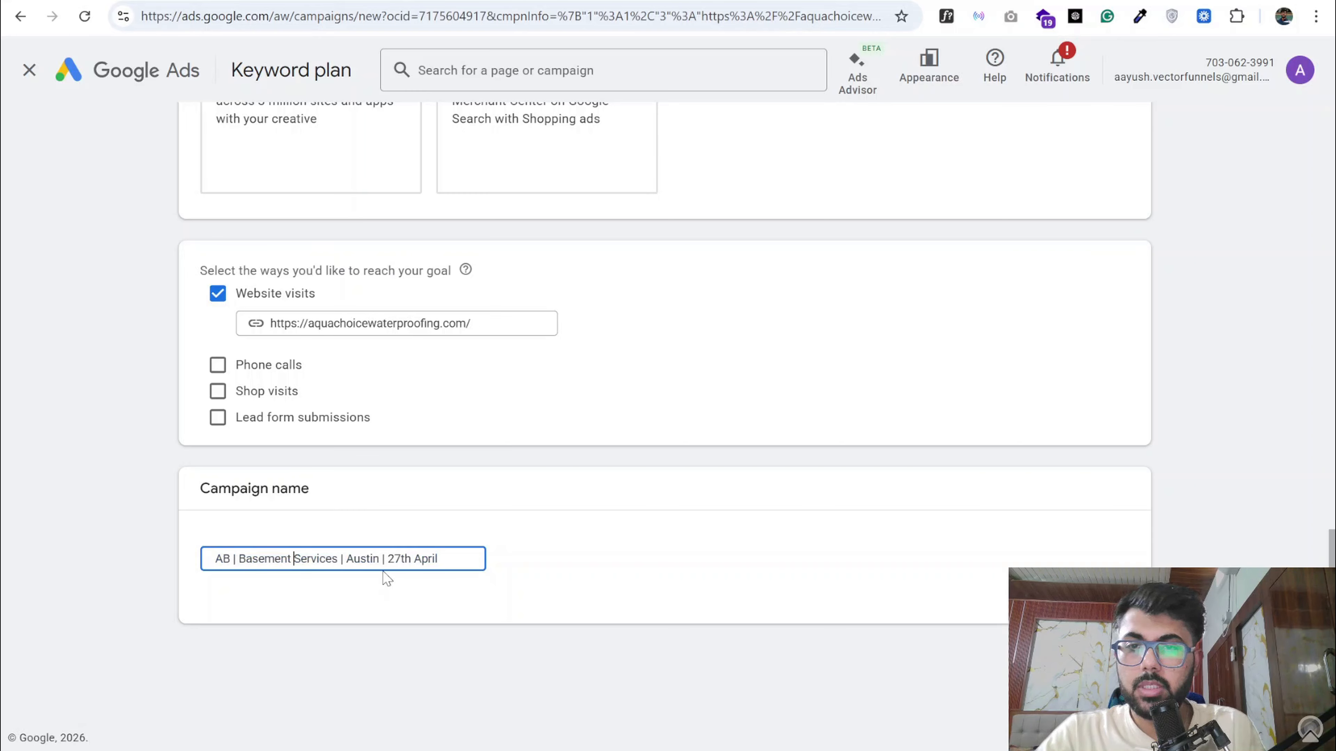
double_click(365, 559)
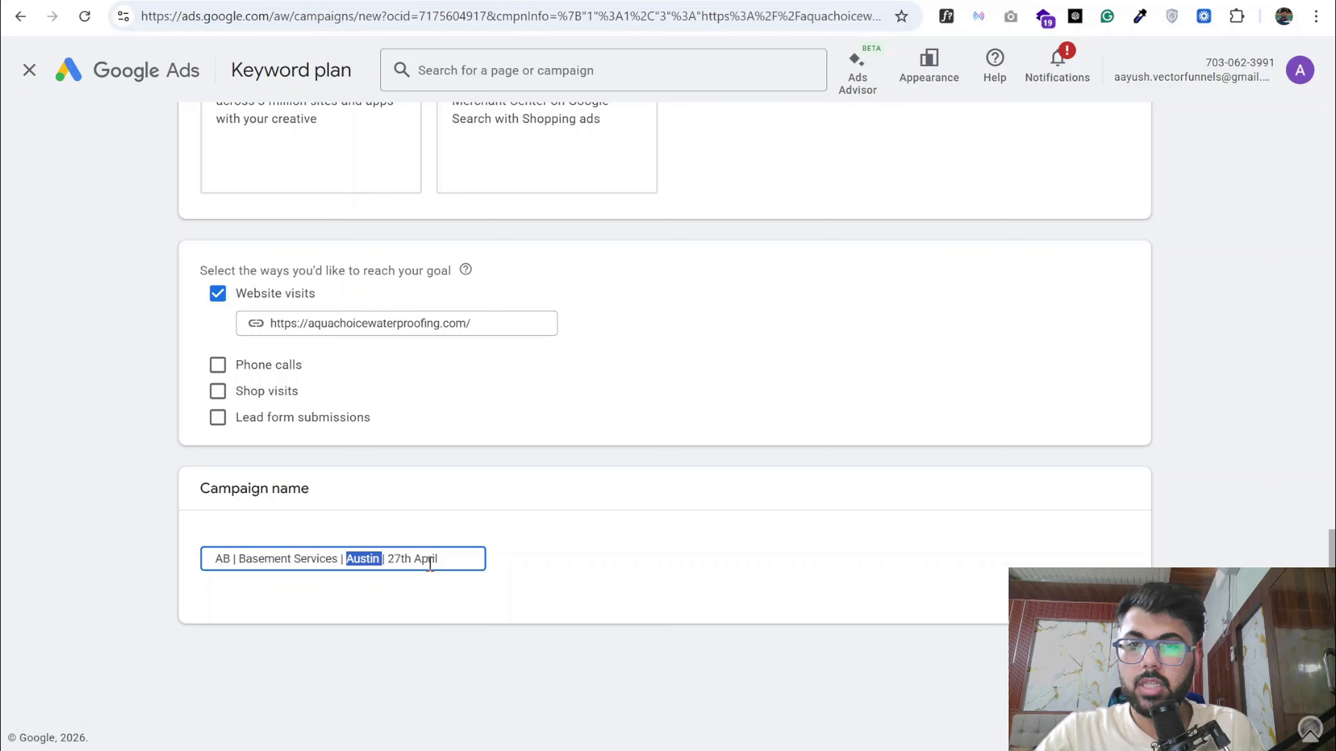
drag(441, 559, 392, 562)
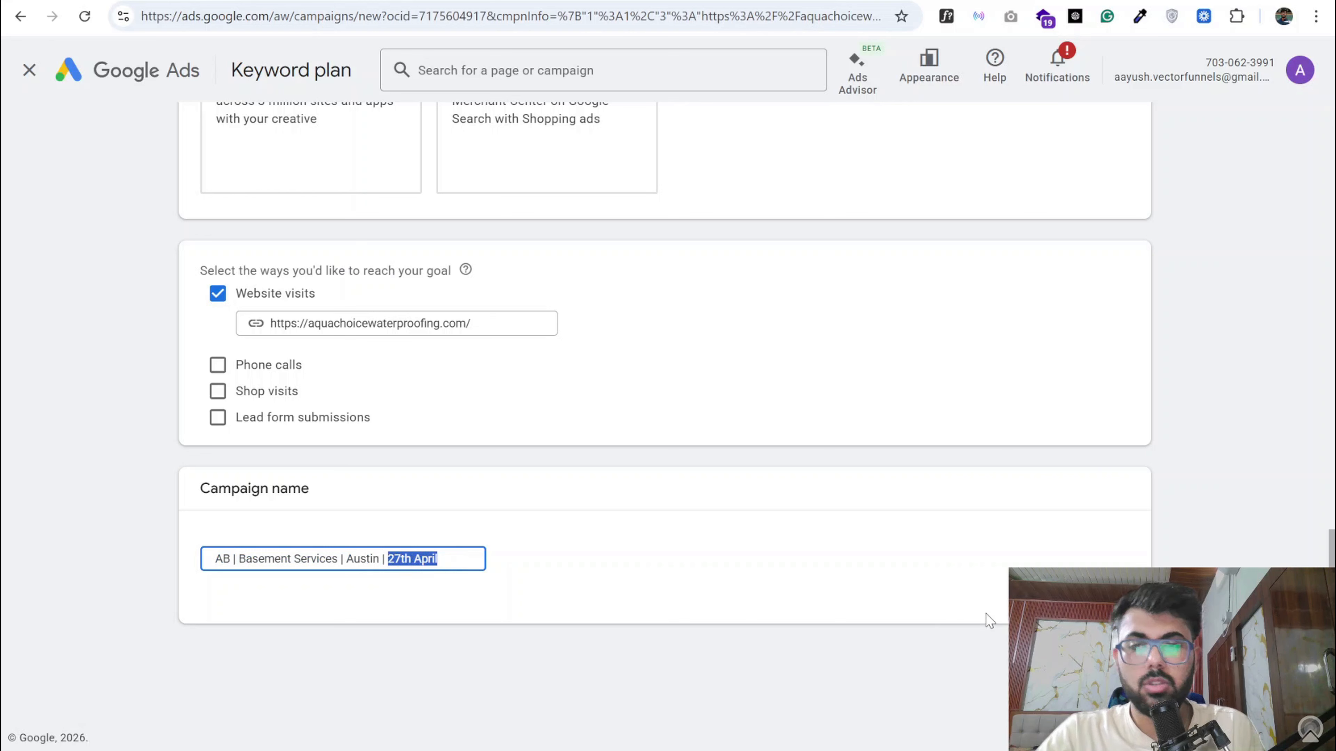
click(1115, 657)
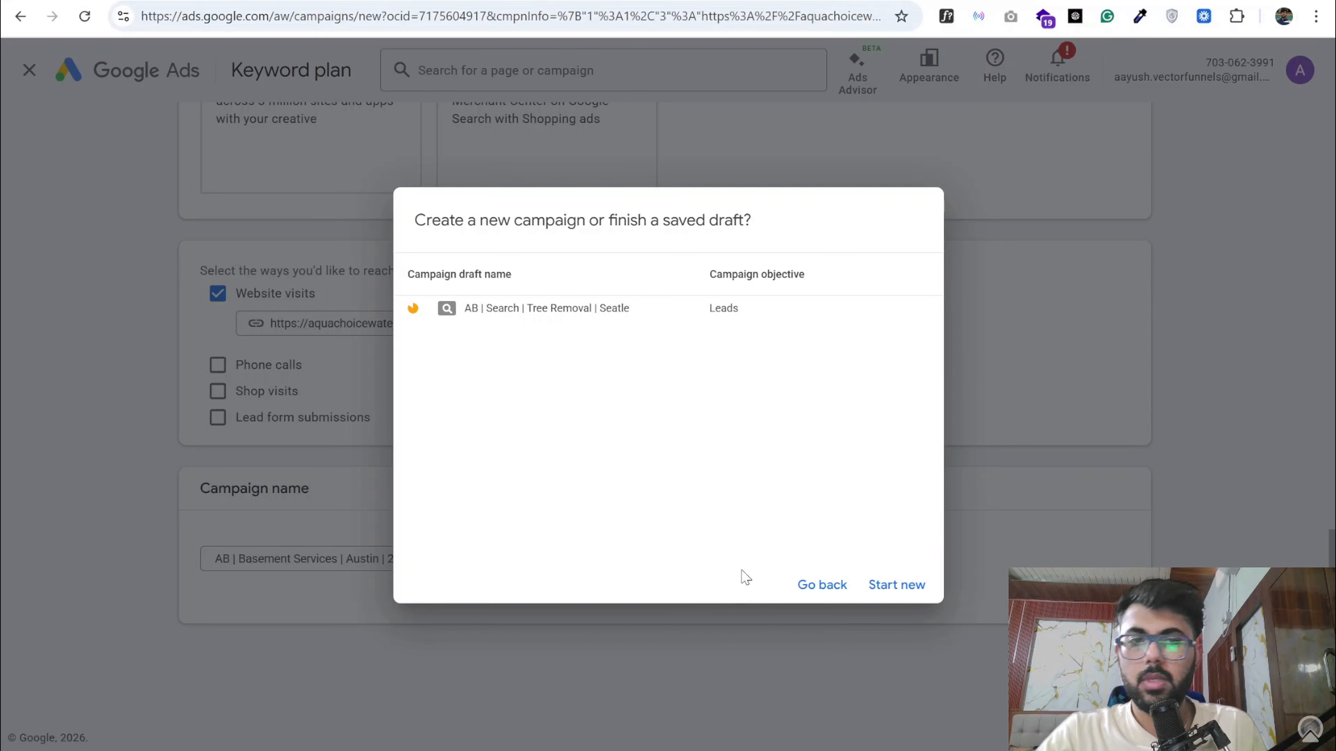
click(841, 586)
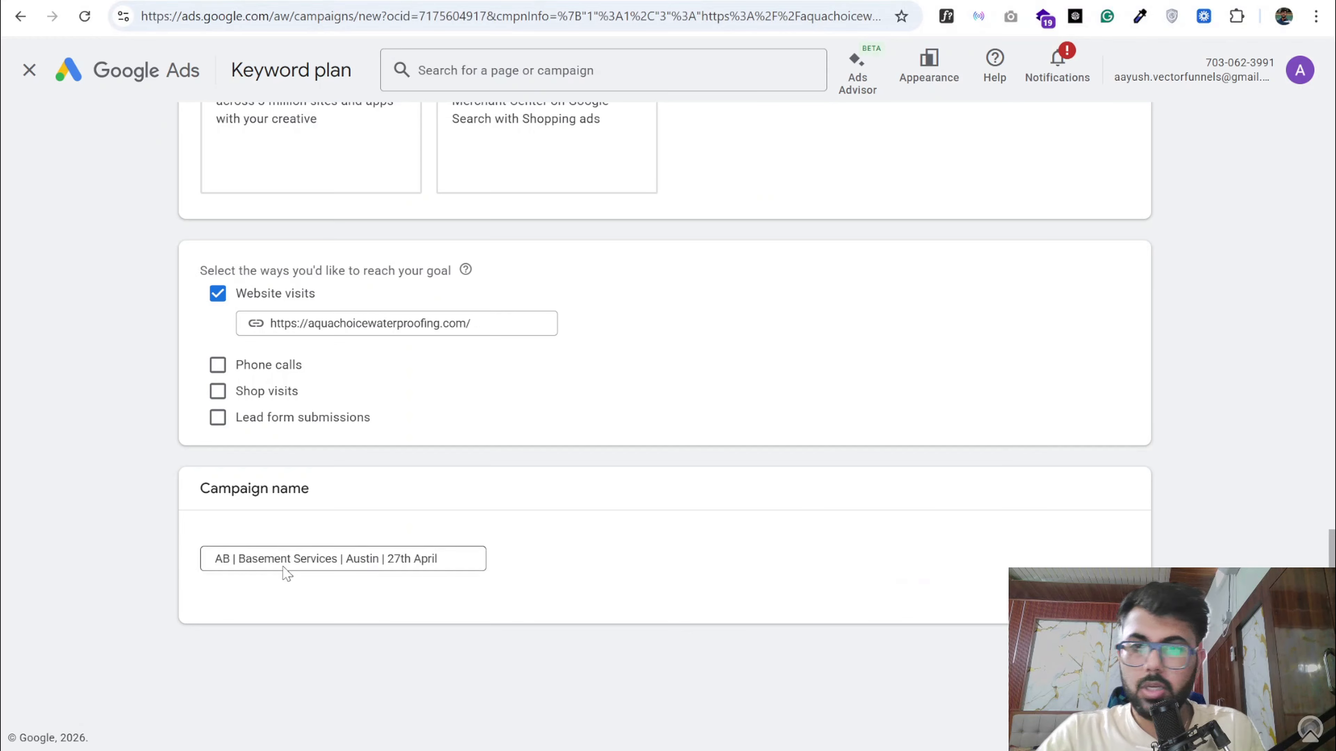
- Insert "Lead" after the AB prefix in the campaign name and continue with a new campaign instead of the saved draft
click(238, 559)
text(Lead |)
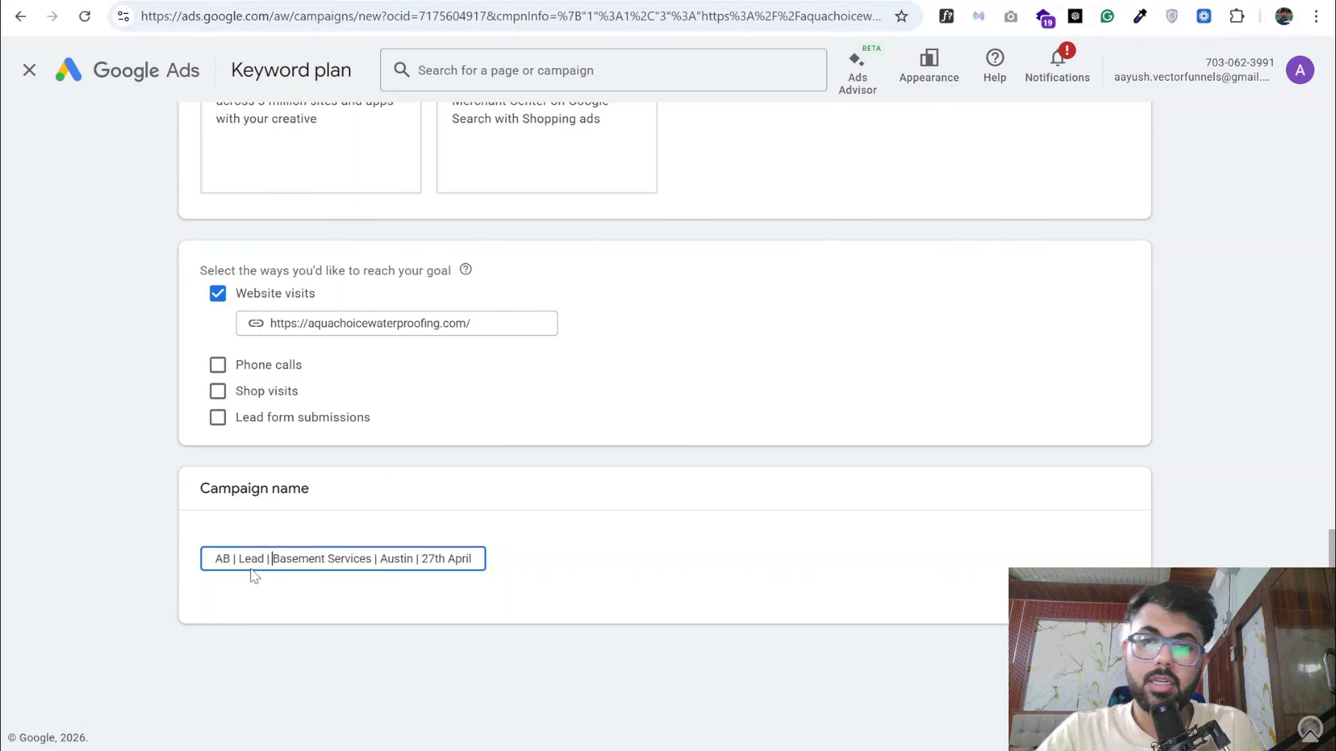
click(1112, 658)
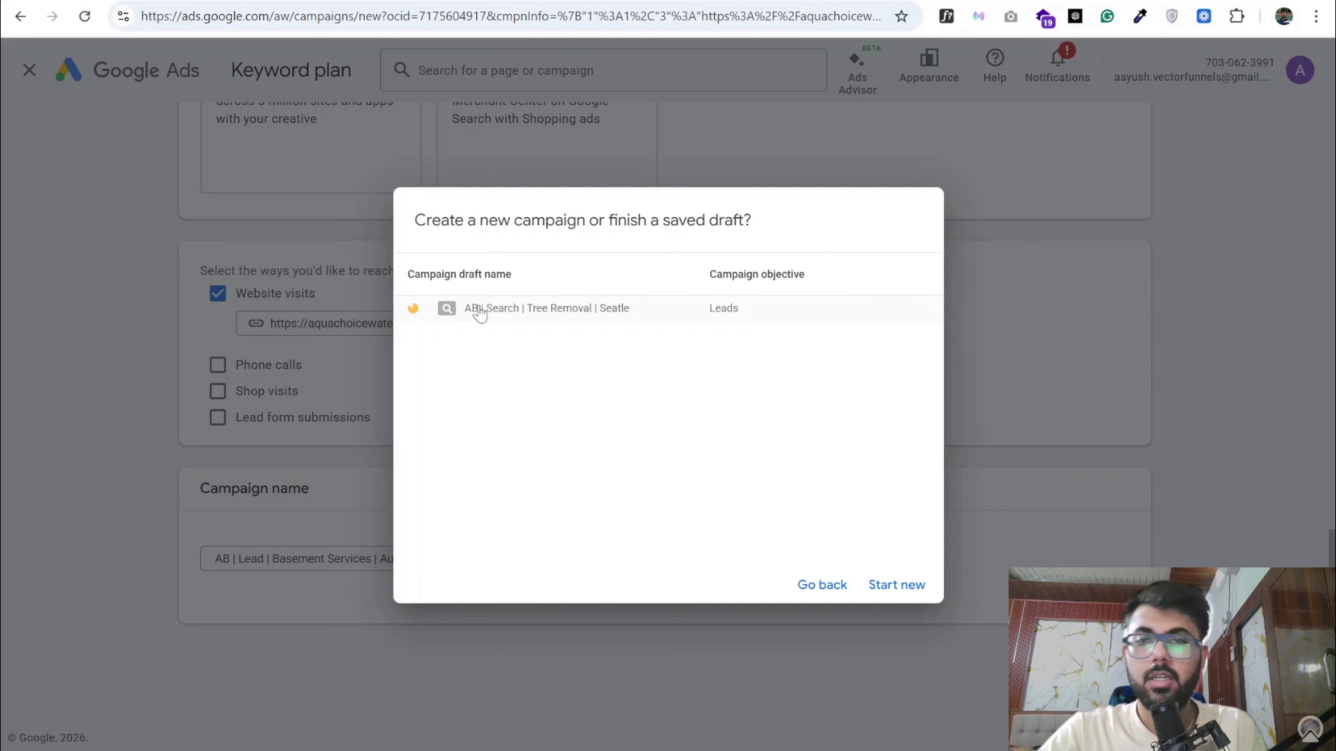
click(897, 585)
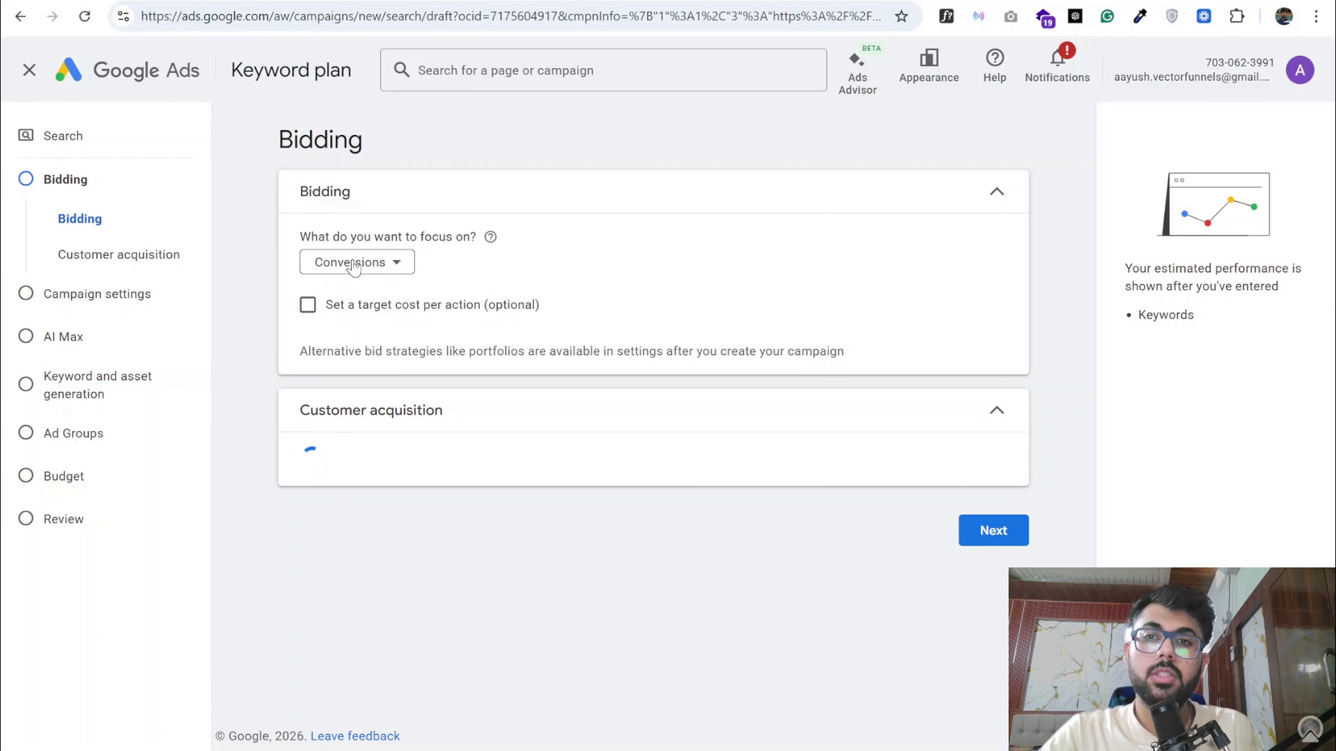
- Set the bidding focus to Clicks and enable a maximum cost per click bid limit
click(354, 266)
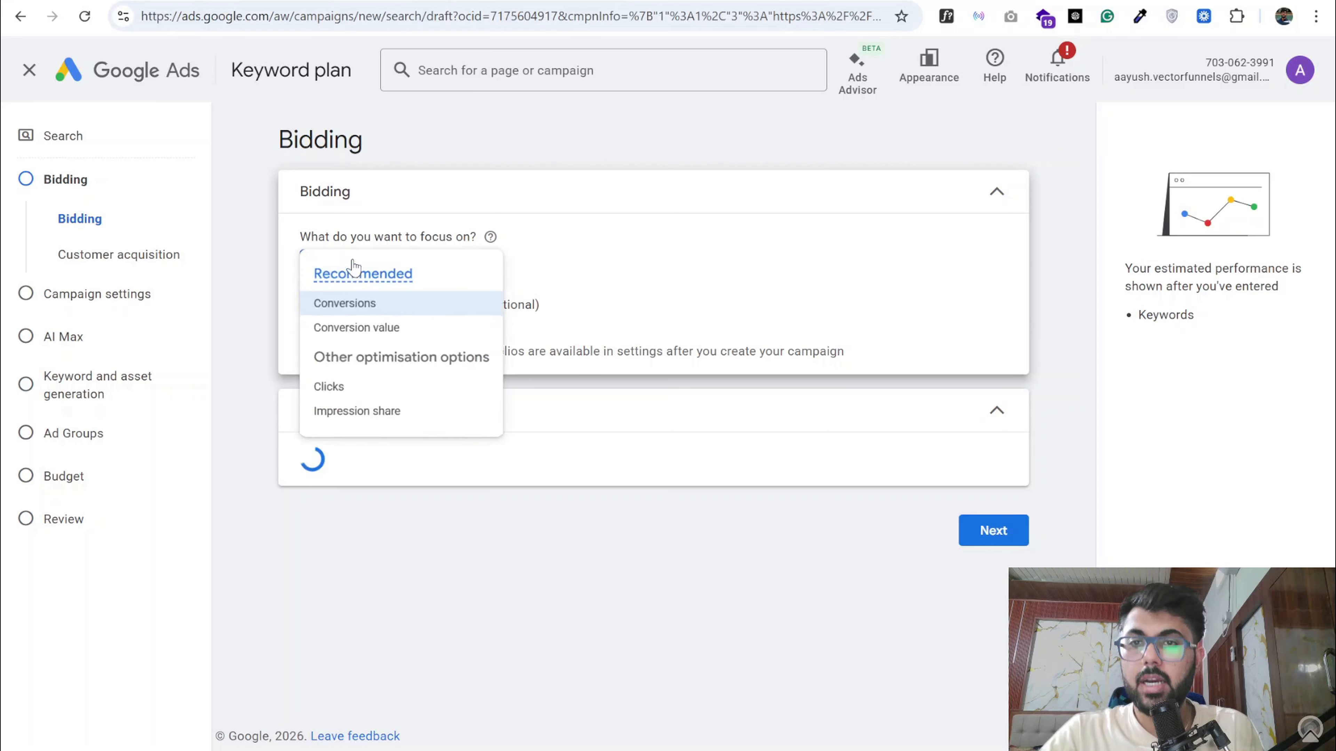
click(349, 392)
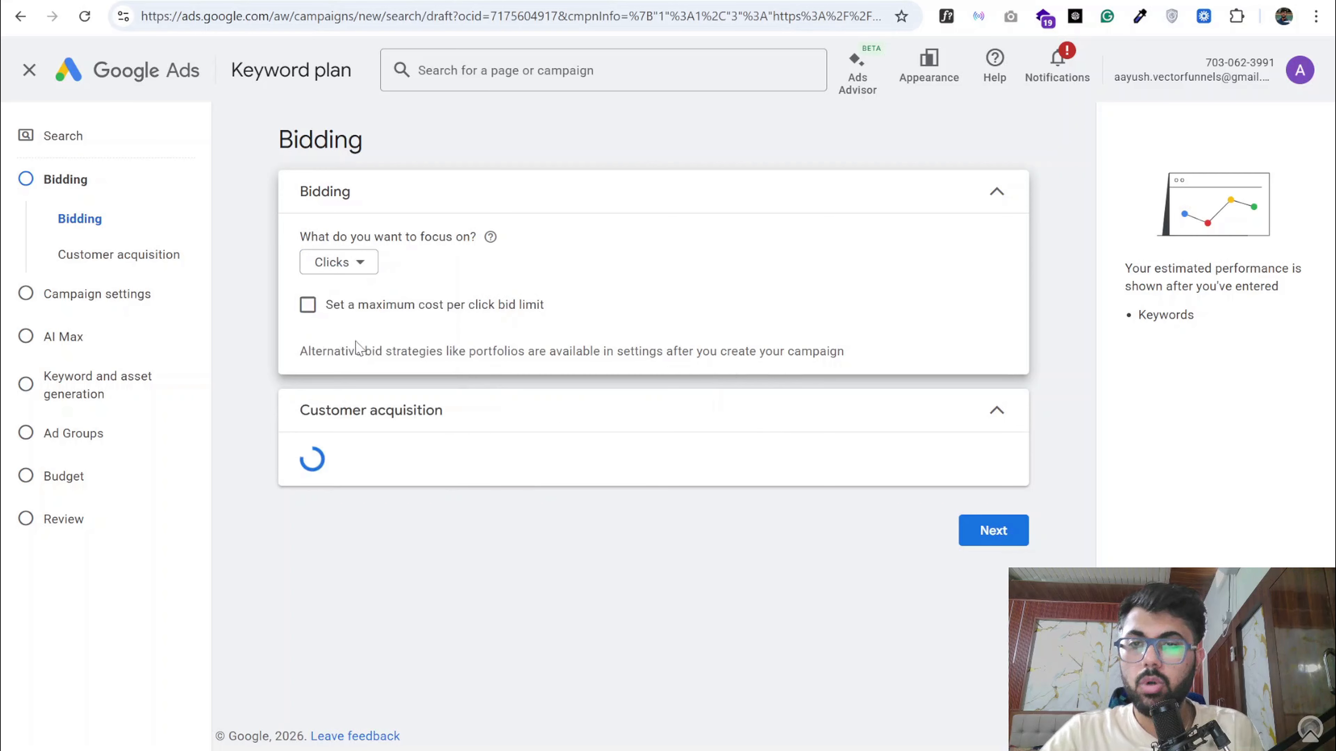
click(308, 306)
click(361, 367)
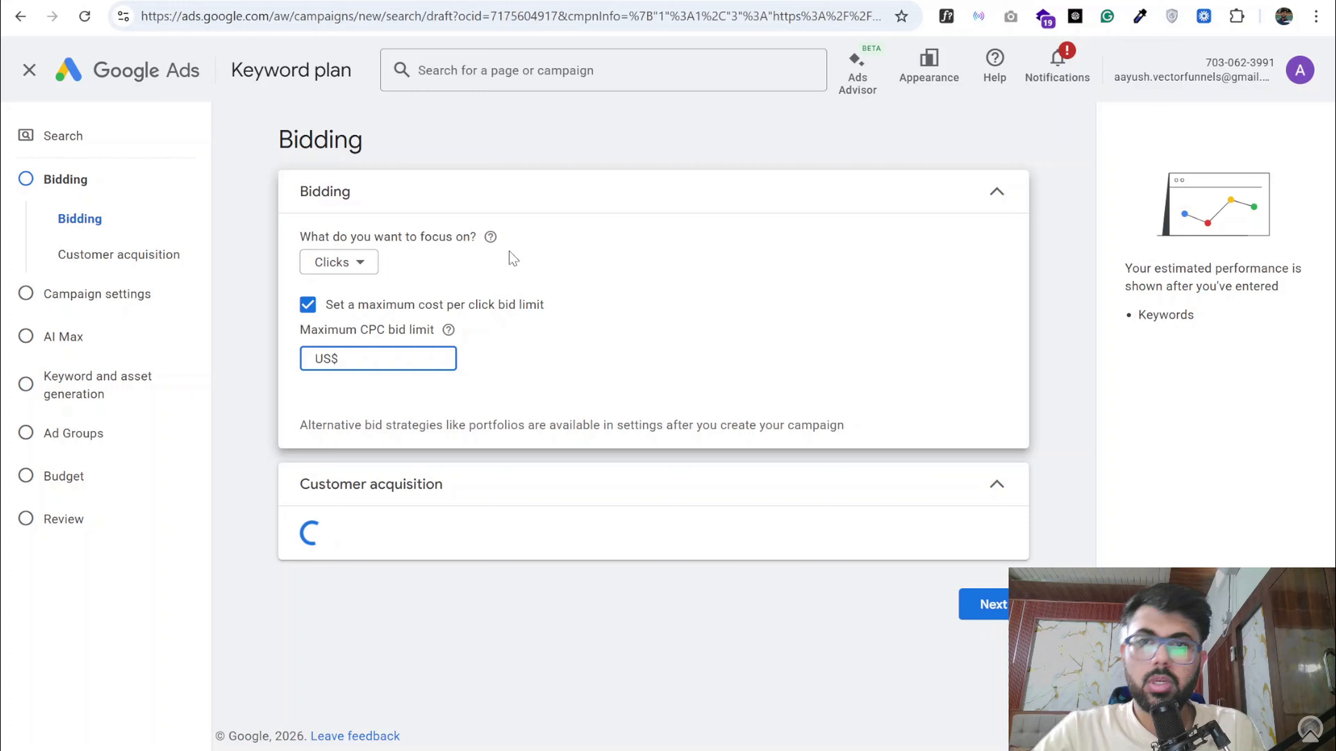
- Set the bidding focus to Conversions, enable the optional target cost per action, and open the target CPA amount for entry
click(369, 265)
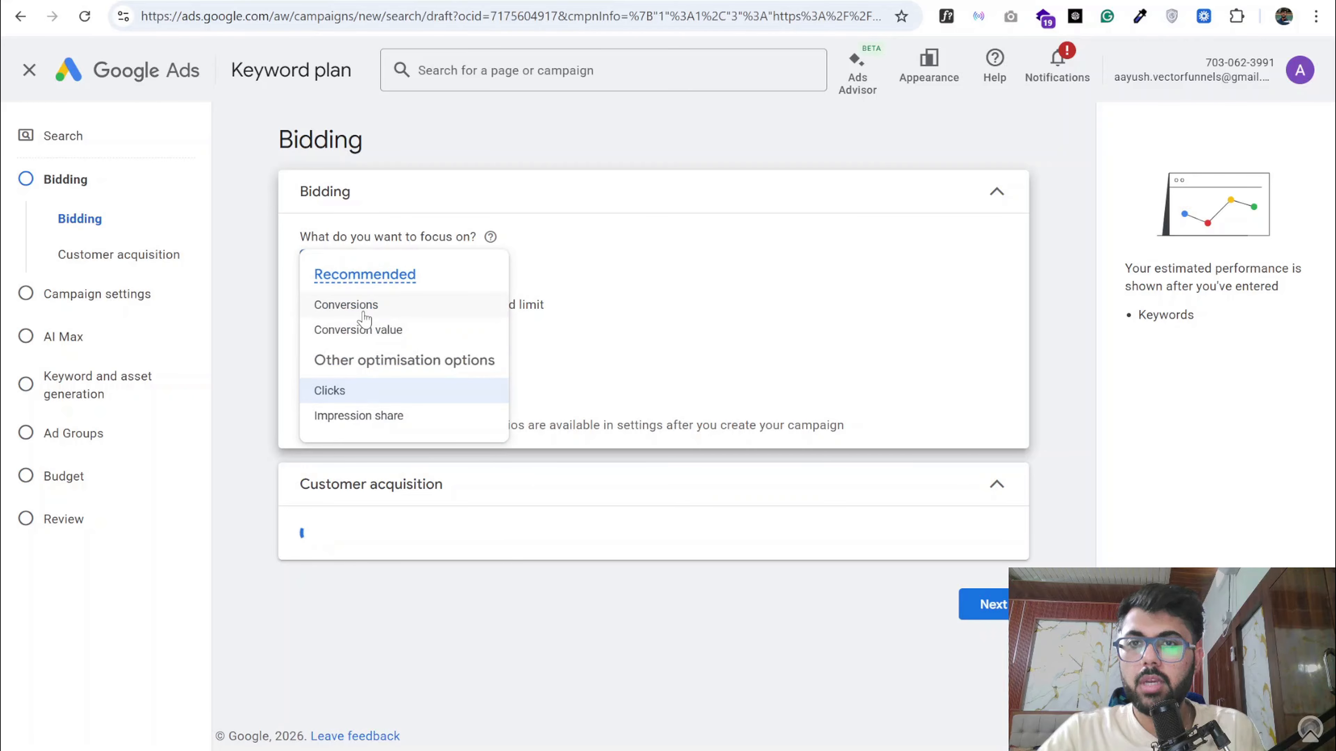
click(362, 310)
click(308, 305)
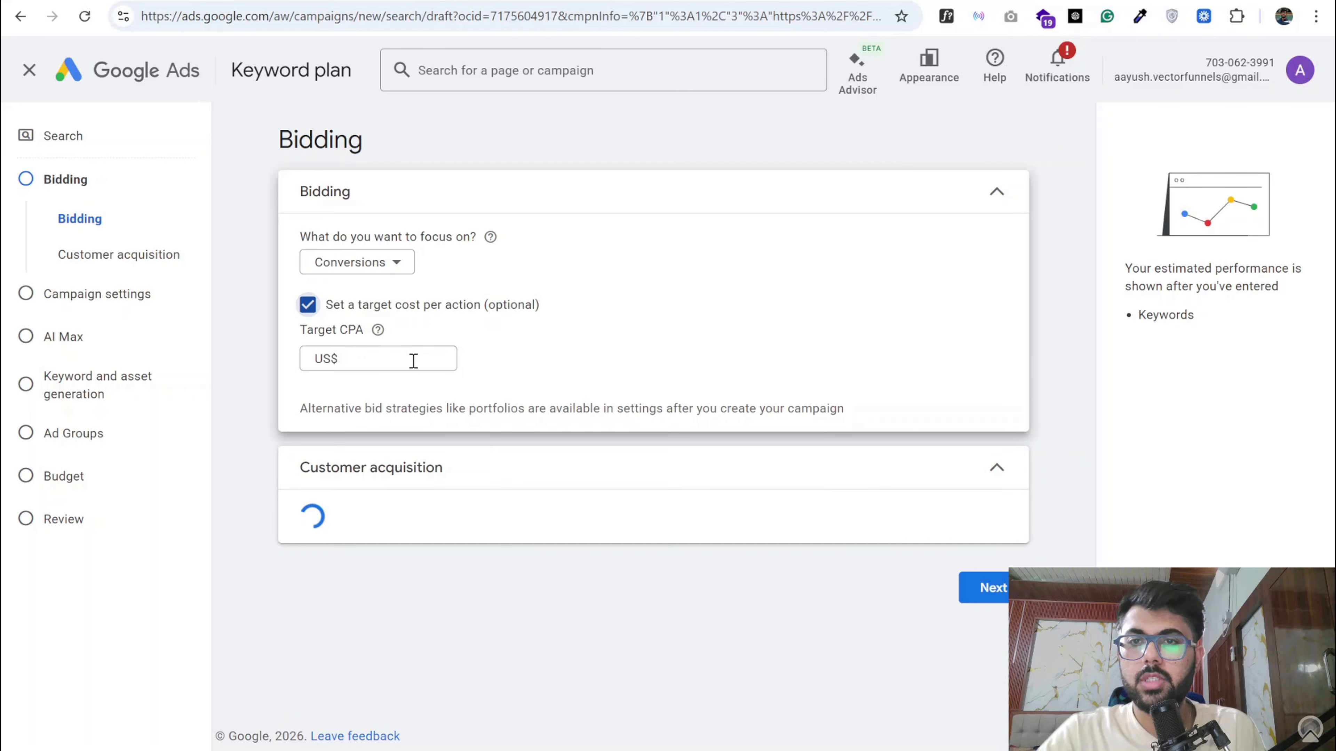
click(413, 361)
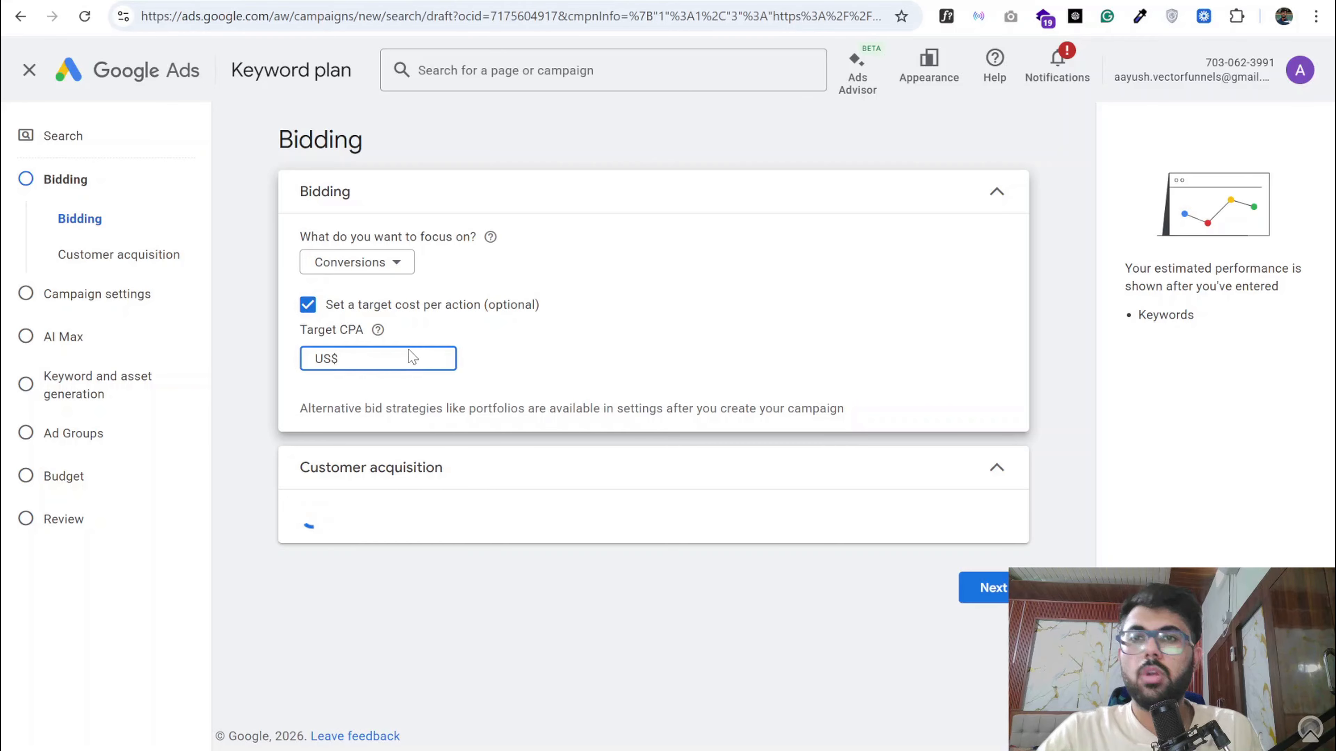
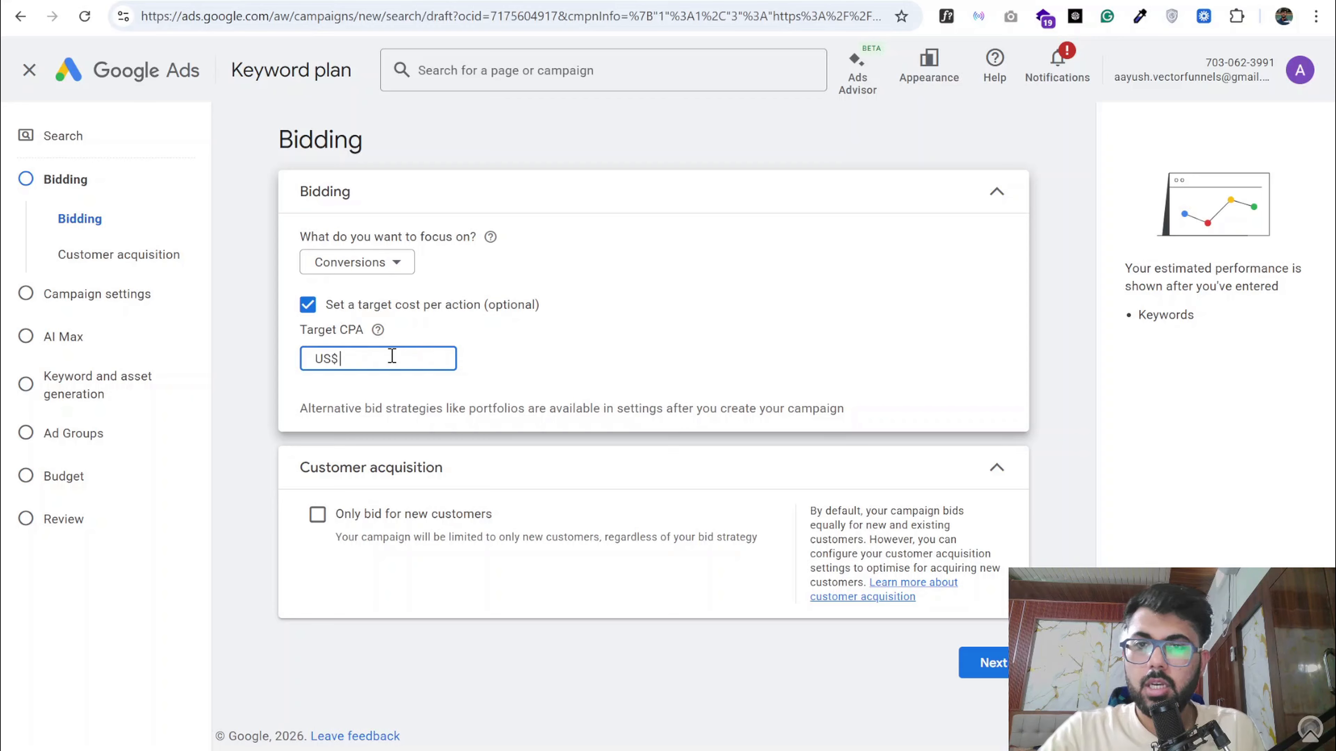
- Set the campaign's target CPA to US$200
key(BackSpace)
text(20)
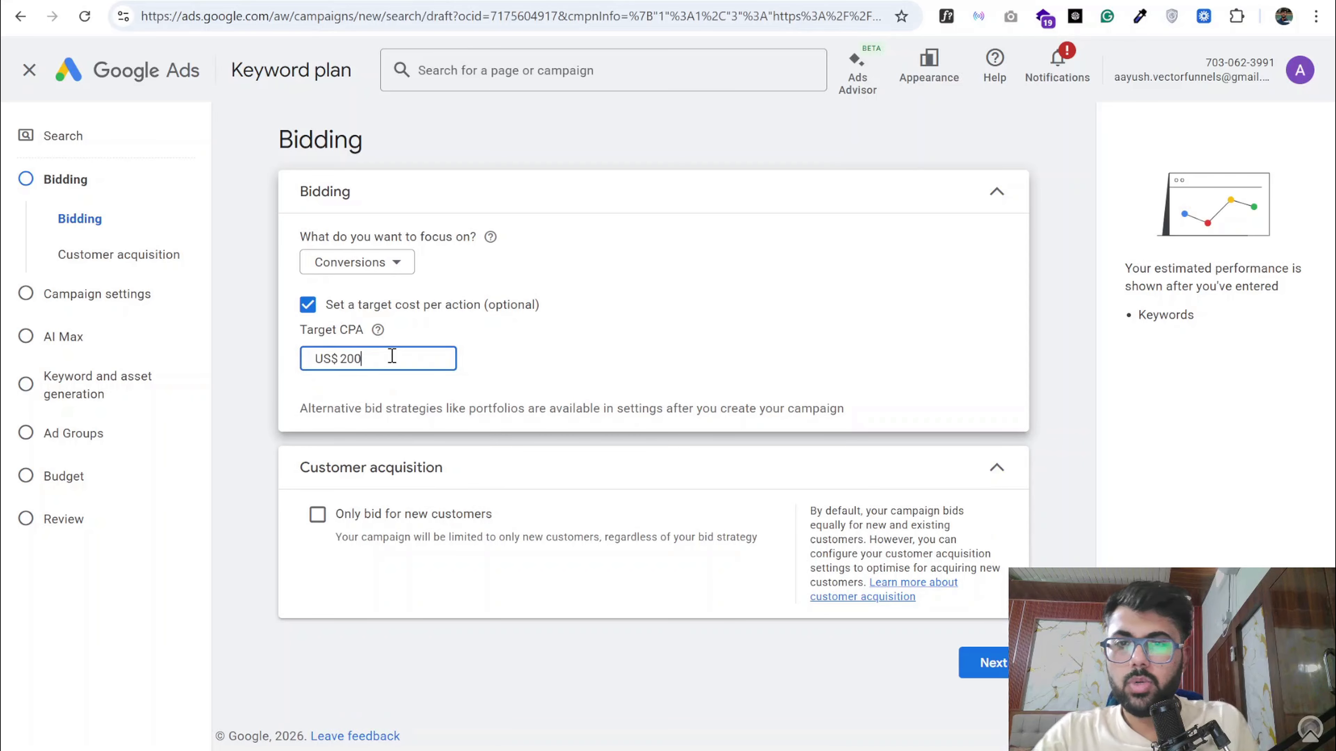
text(0)
- Continue to the campaign settings and exclude both the Google search partners network and the Google Display Network
click(985, 662)
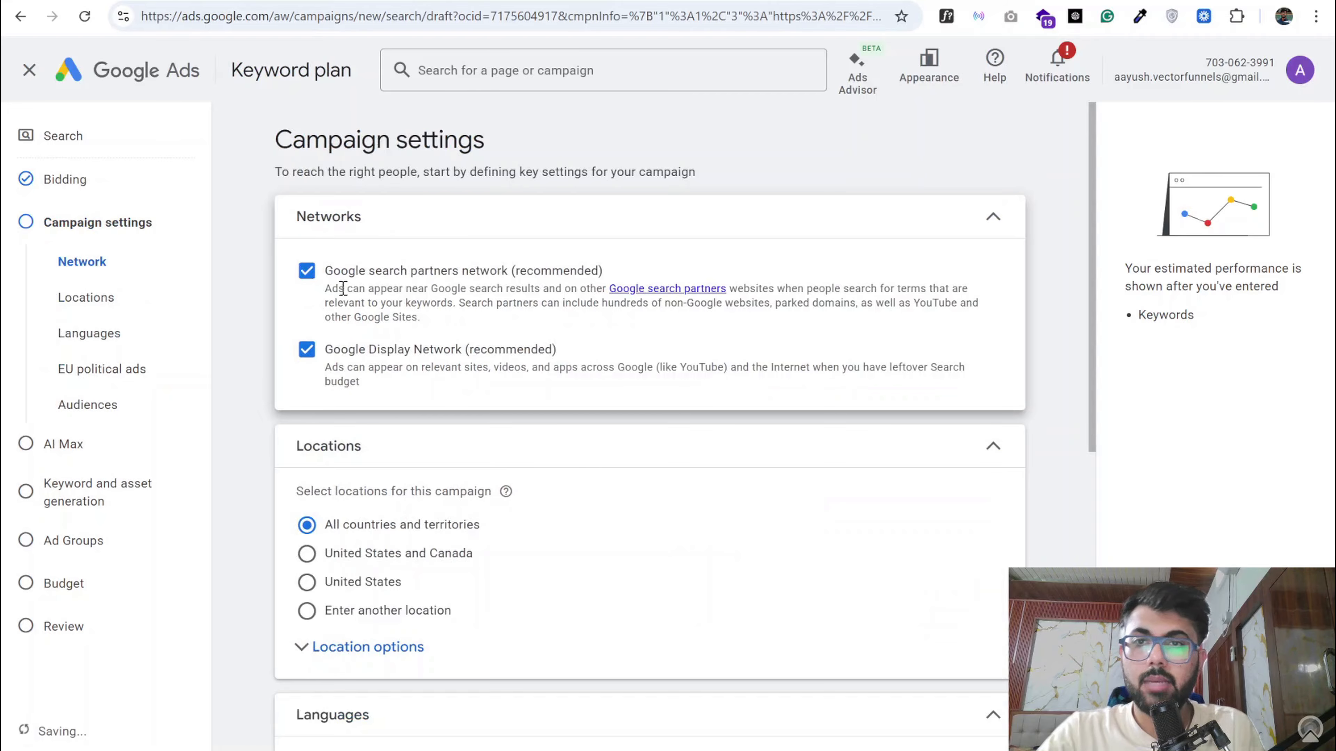
click(307, 271)
click(307, 349)
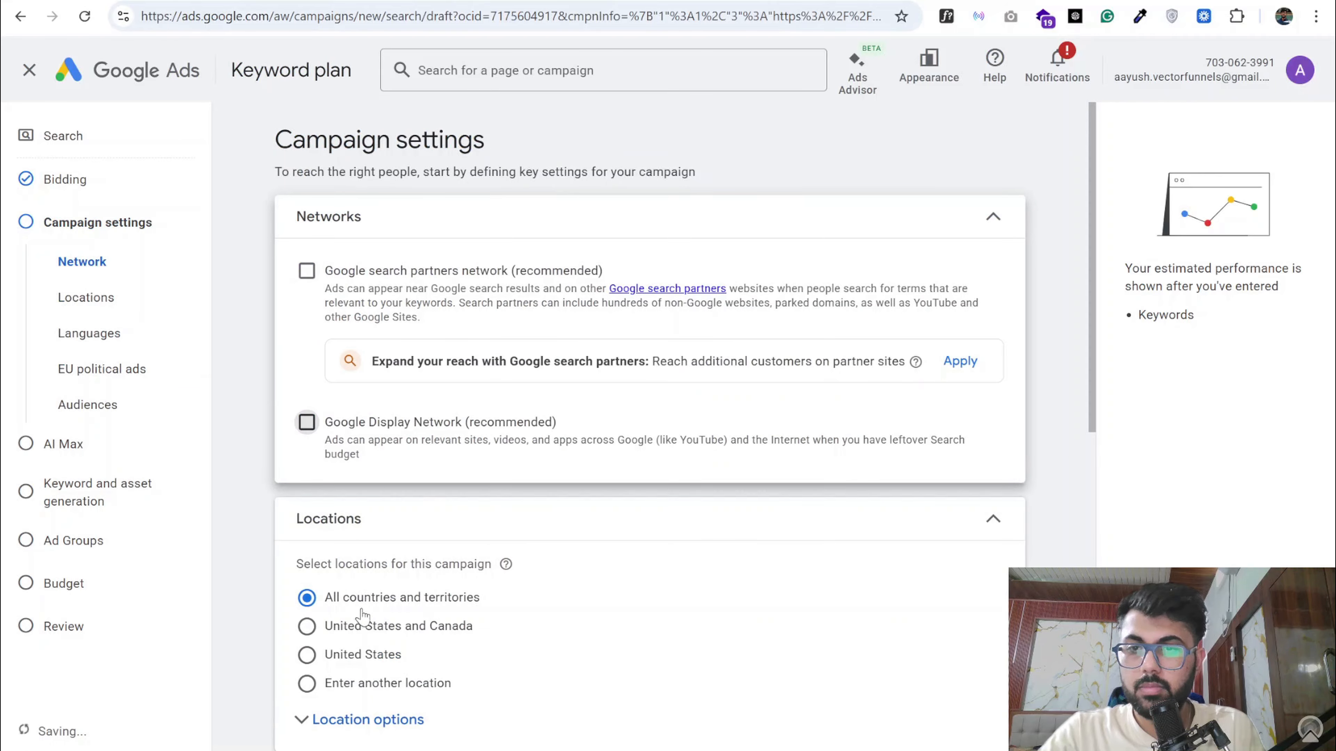
- Restrict the location options to Presence: people in or regularly in the included locations
scroll(349, 639, down, 5)
click(353, 545)
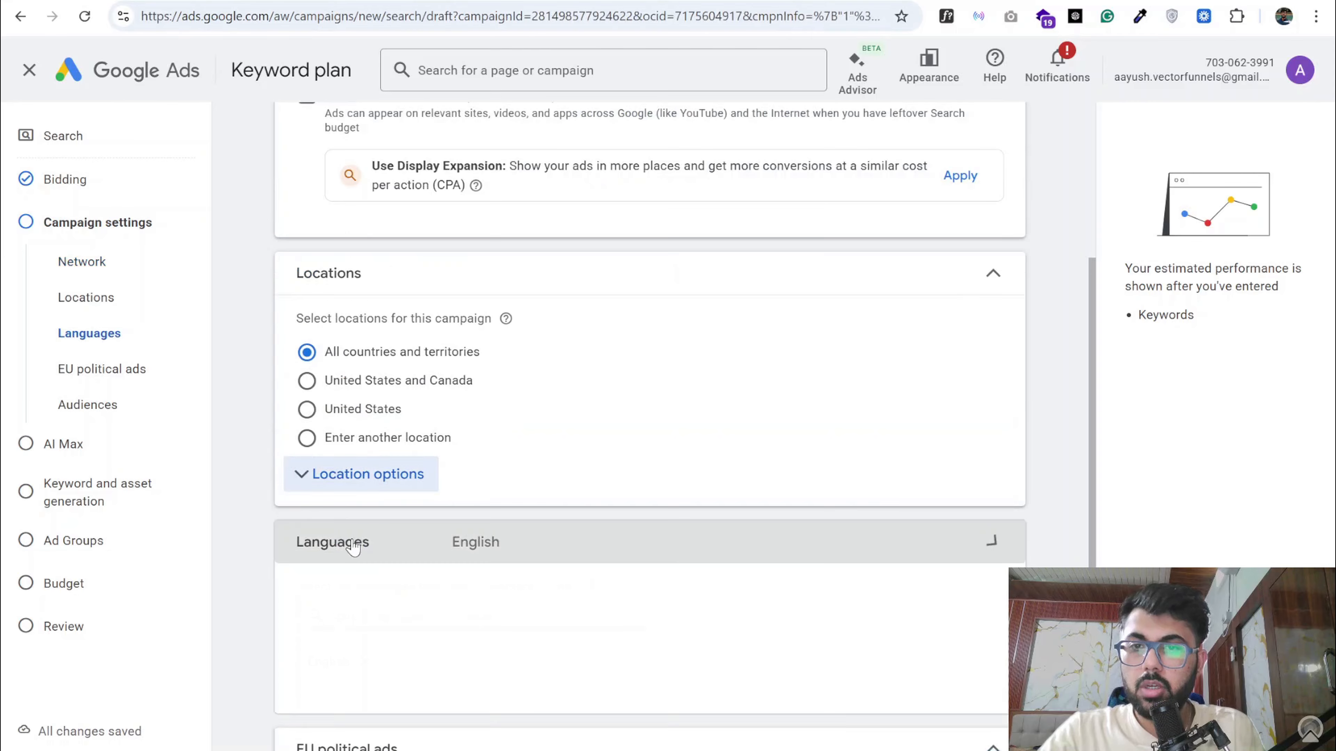
click(342, 474)
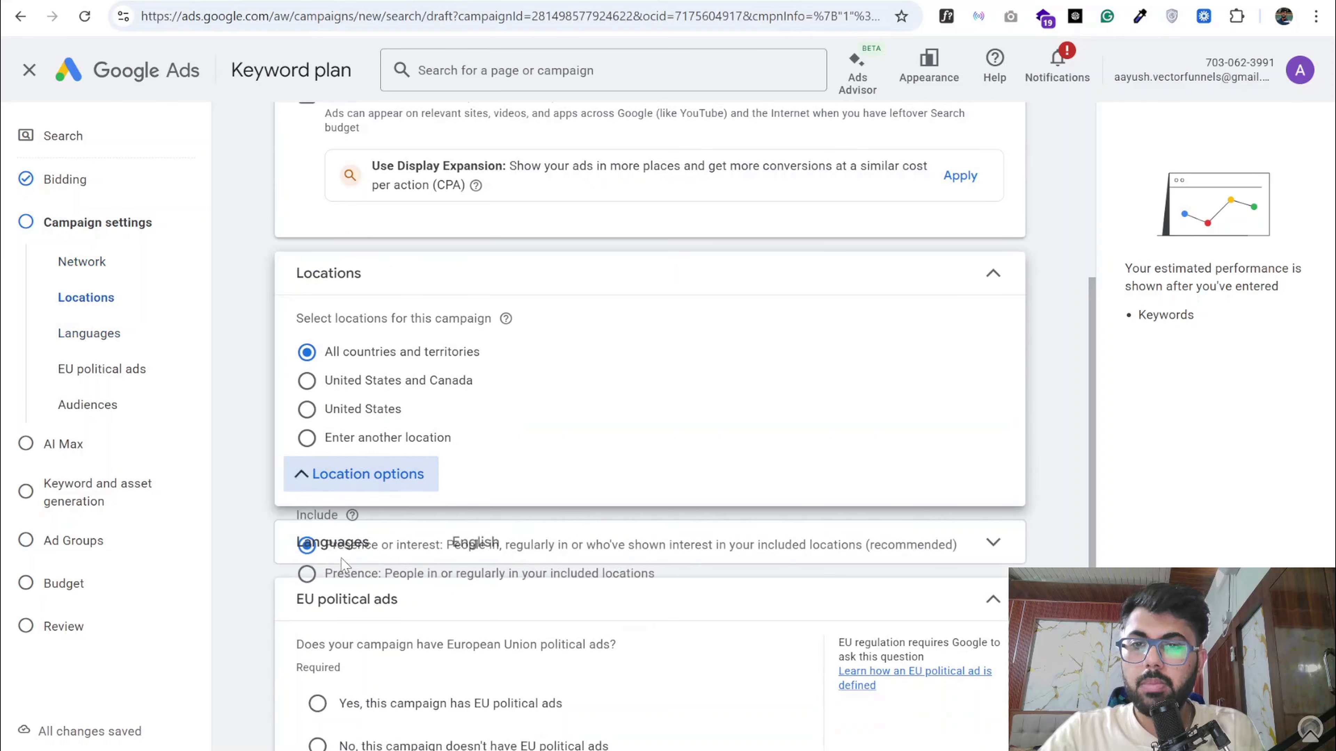
click(314, 578)
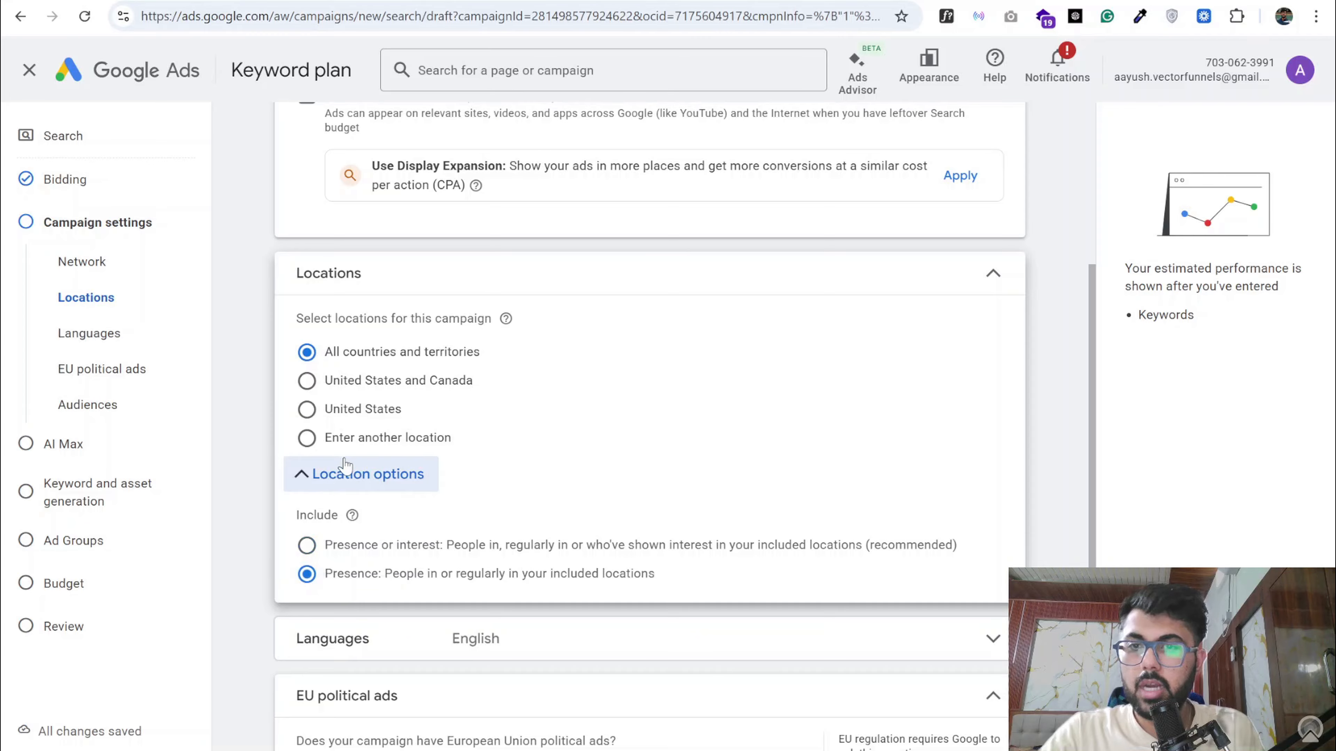
- Choose to enter another location and include the Austin TX, Texas Nielsen DMA region through the advanced location search
click(344, 442)
click(639, 486)
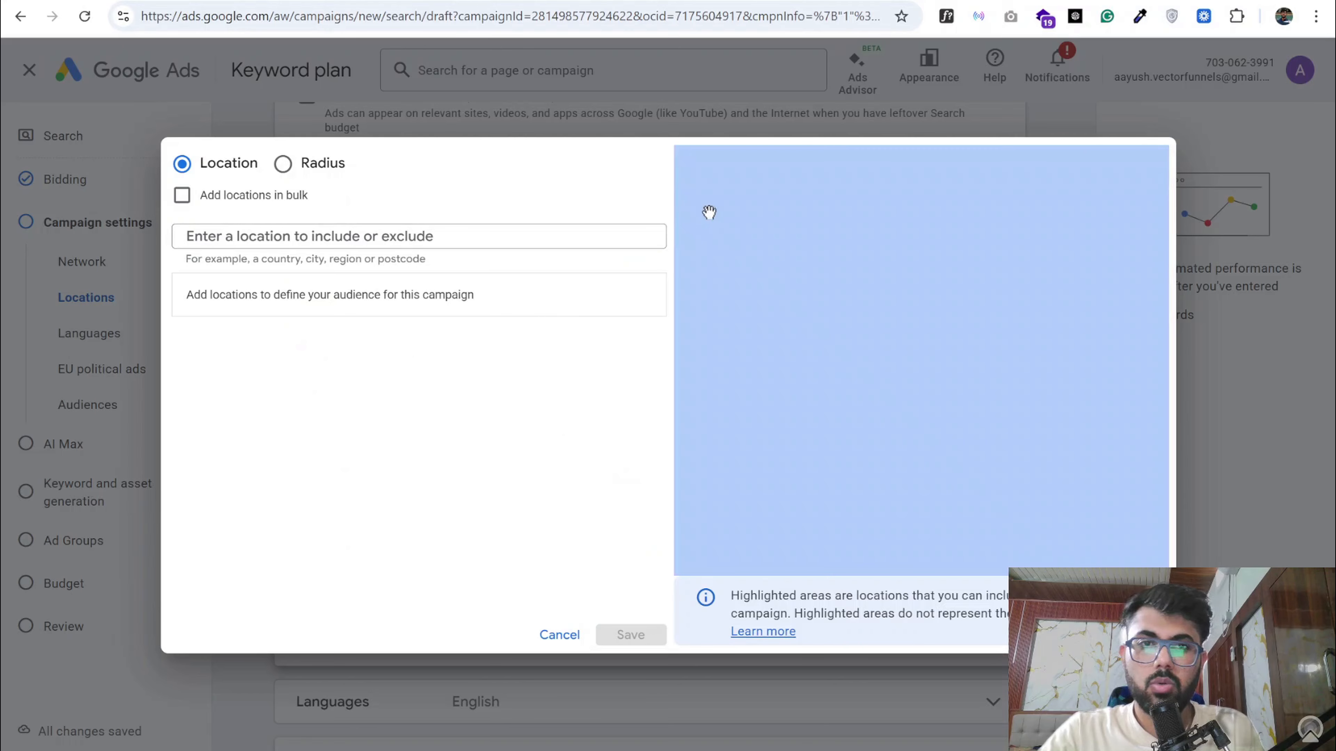
click(393, 237)
text(austin)
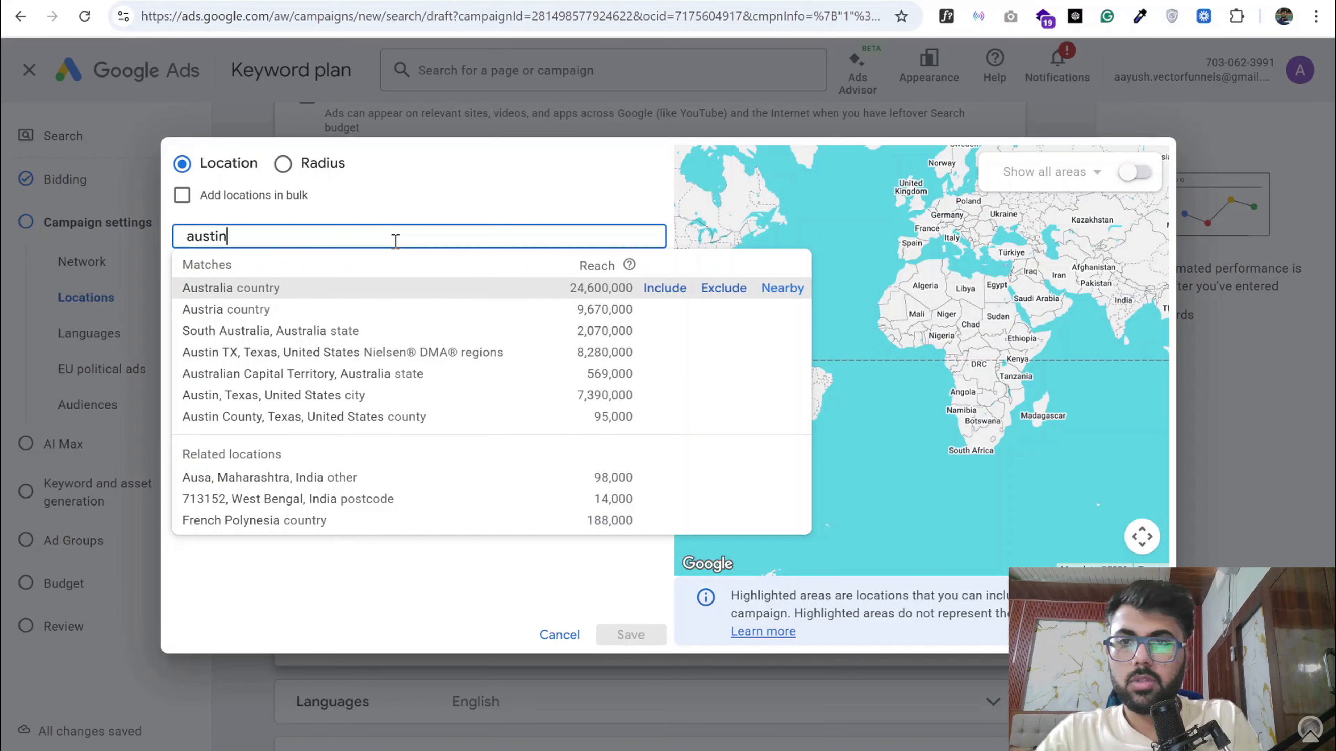
click(666, 289)
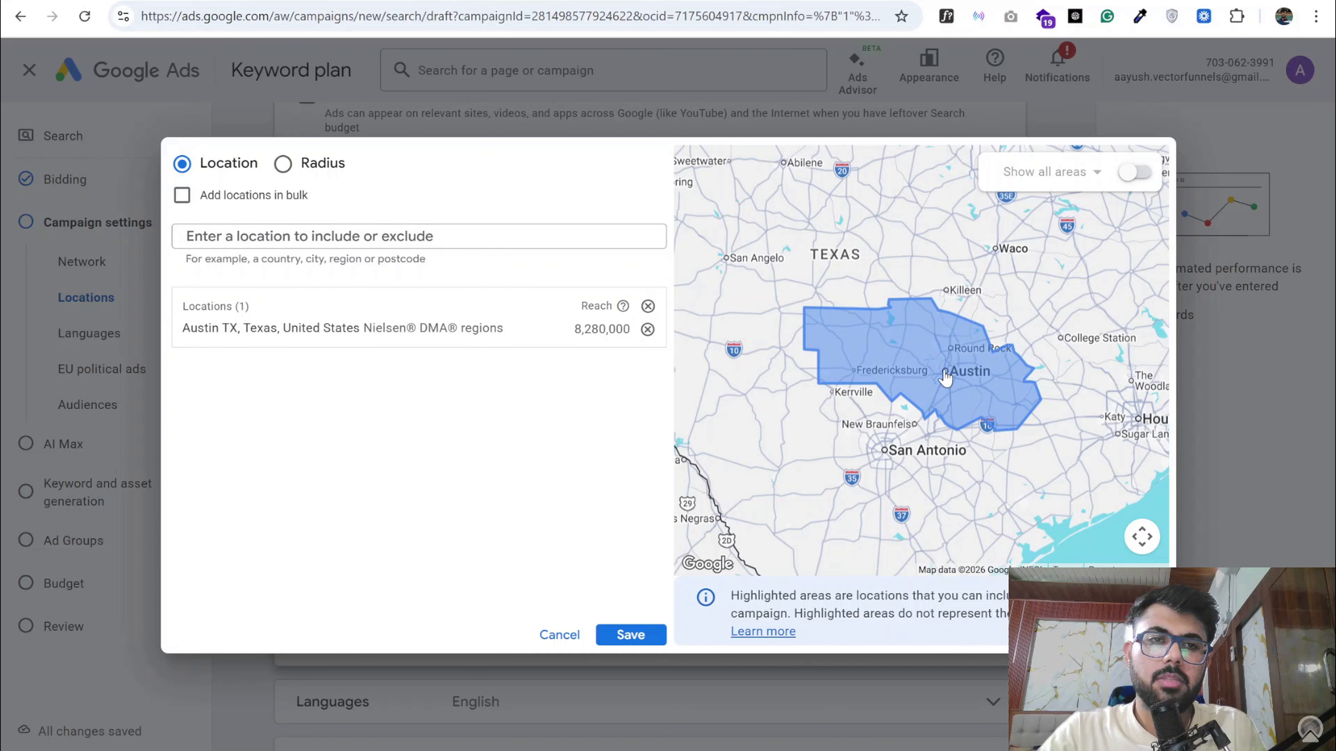
- Examine the map with all areas shown and the radius targeting's distance units, and return to targeting by location
click(1136, 172)
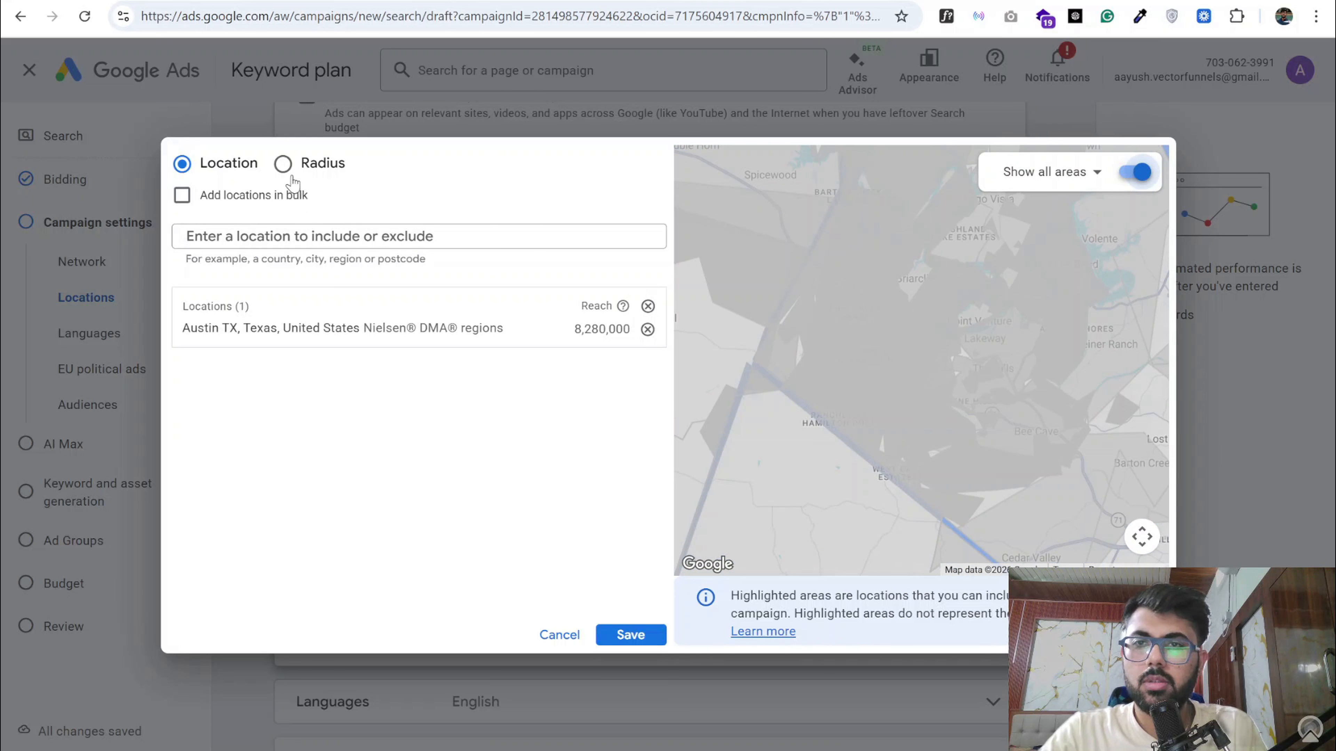
click(283, 164)
click(300, 238)
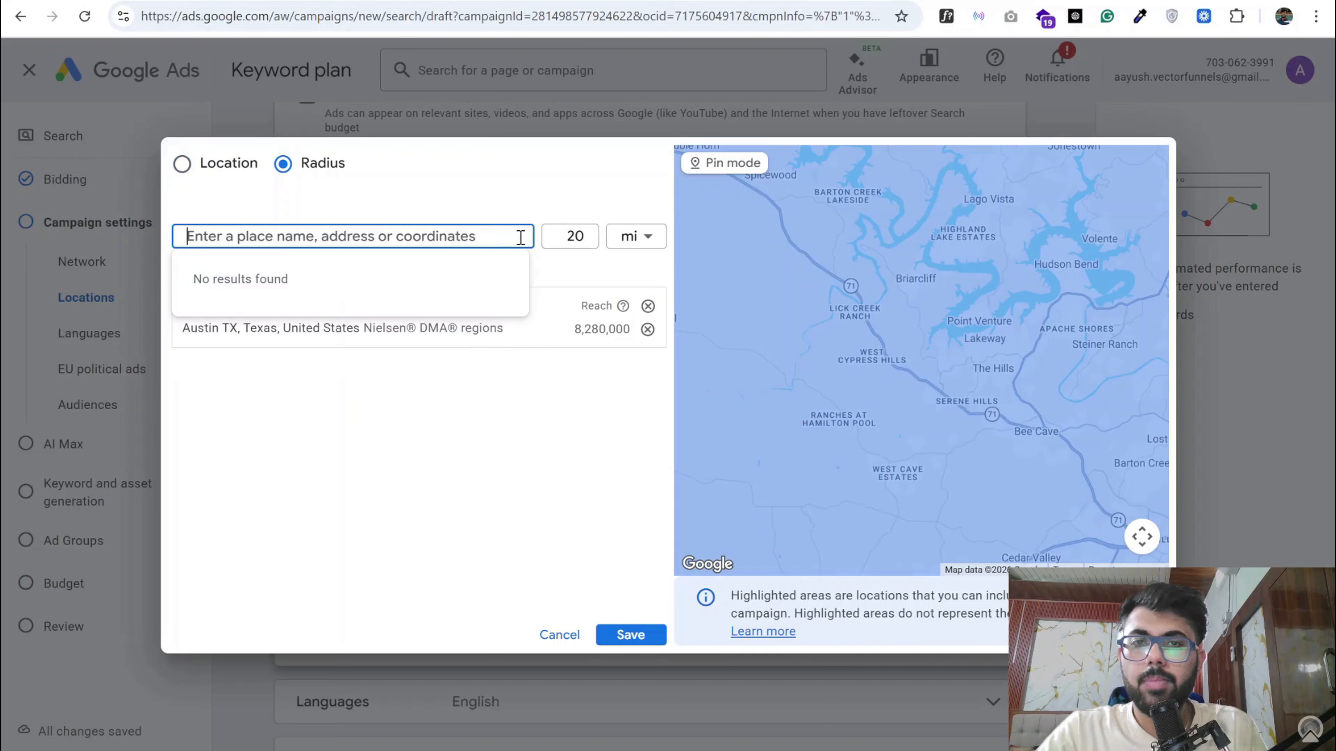
click(634, 235)
click(633, 275)
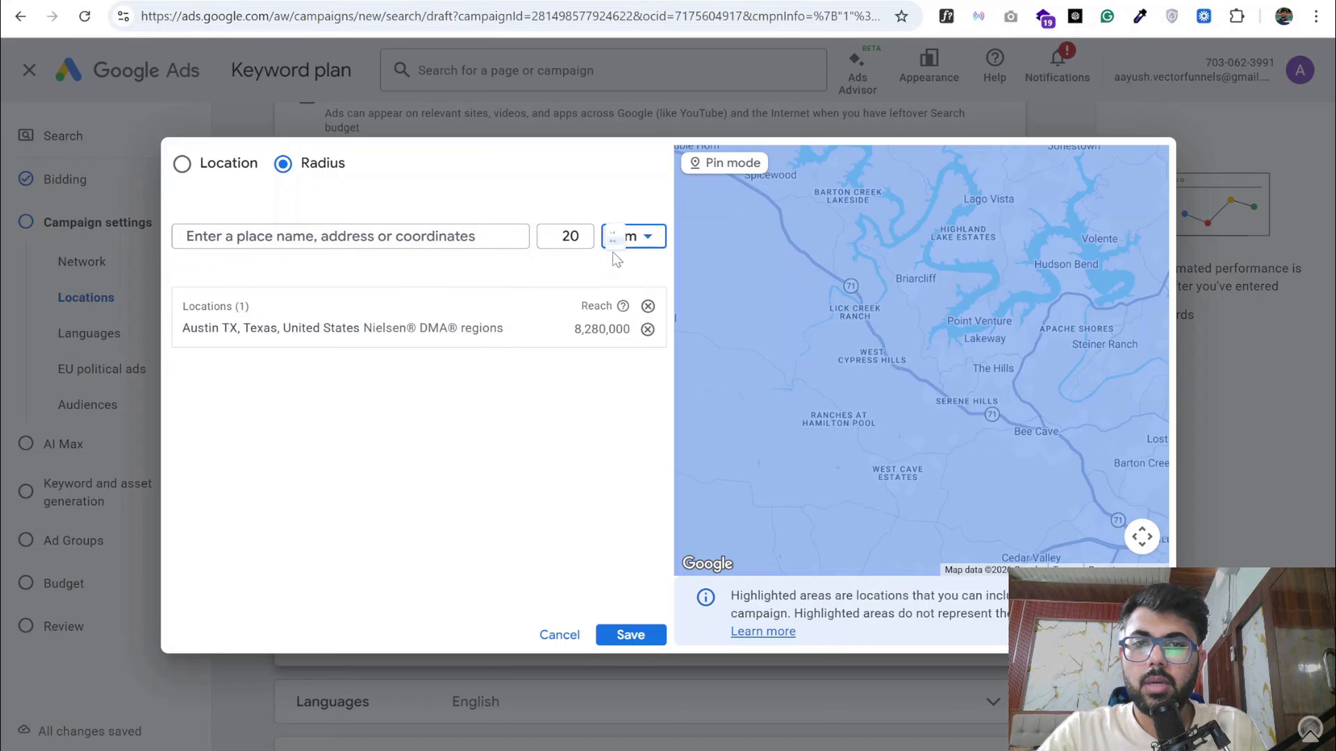
click(623, 238)
click(623, 248)
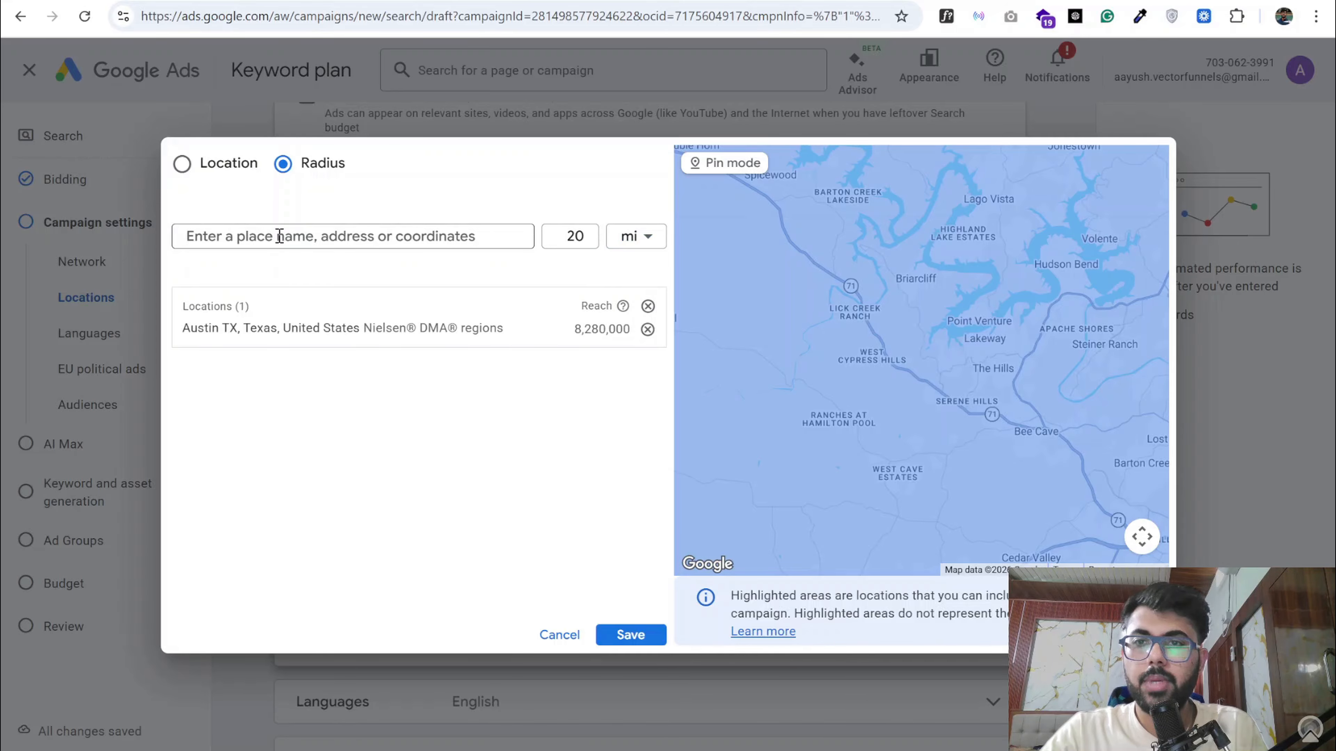
click(225, 166)
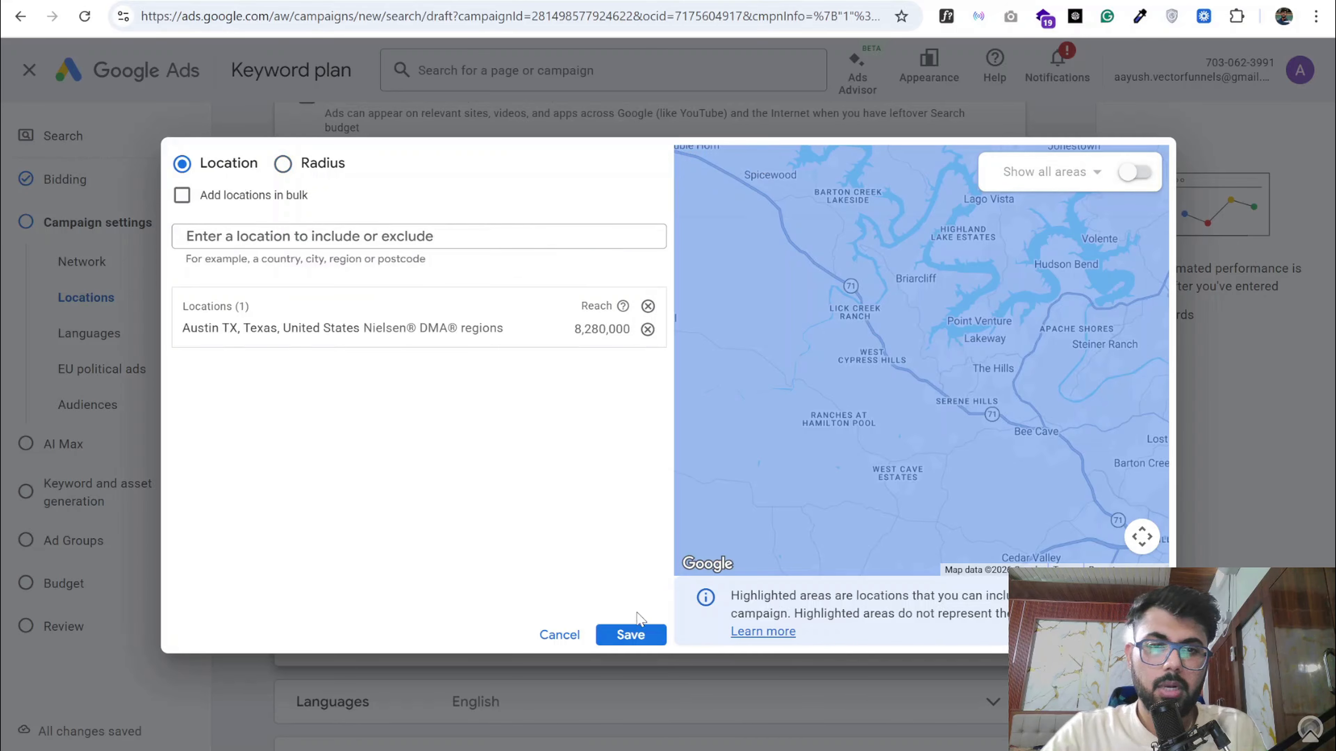
- Save the Austin TX region as the campaign's target location
scroll(876, 389, down, 2)
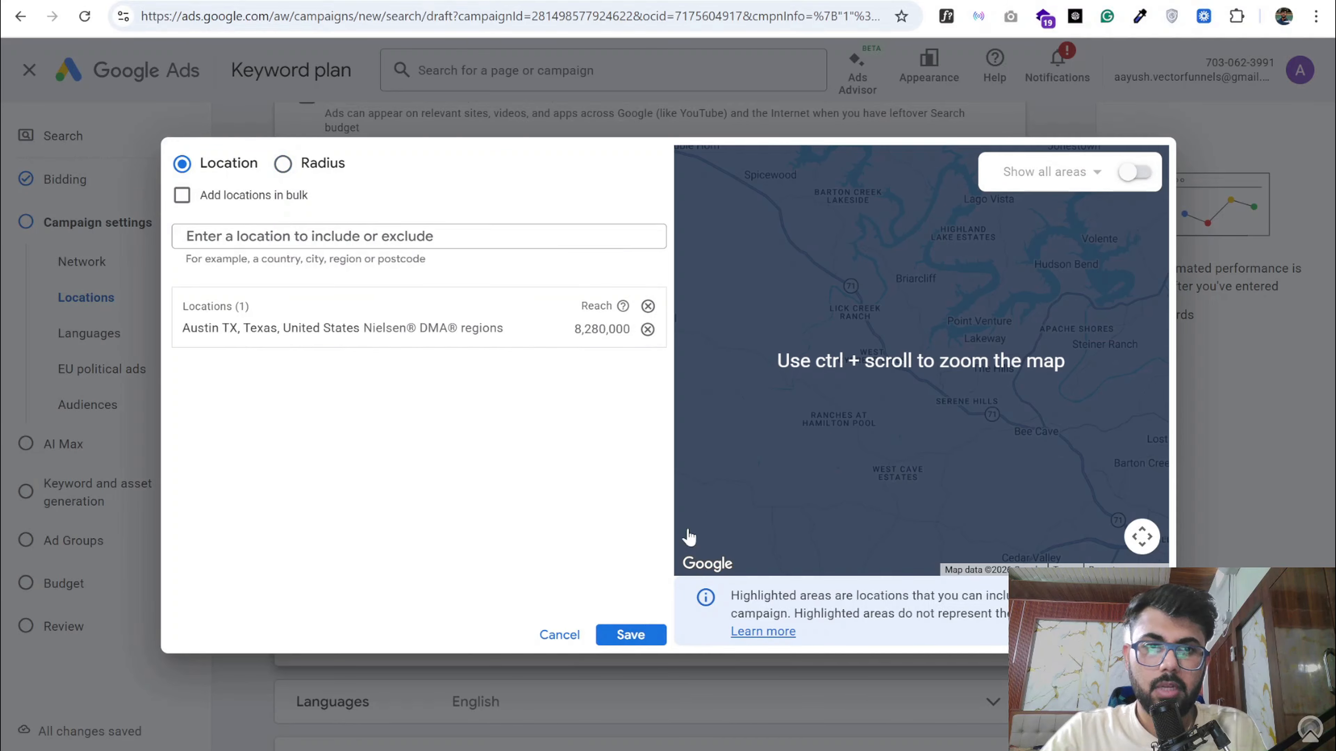
click(659, 640)
- Check the campaign's language selection and declare that the campaign doesn't have EU political ads
scroll(389, 482, down, 5)
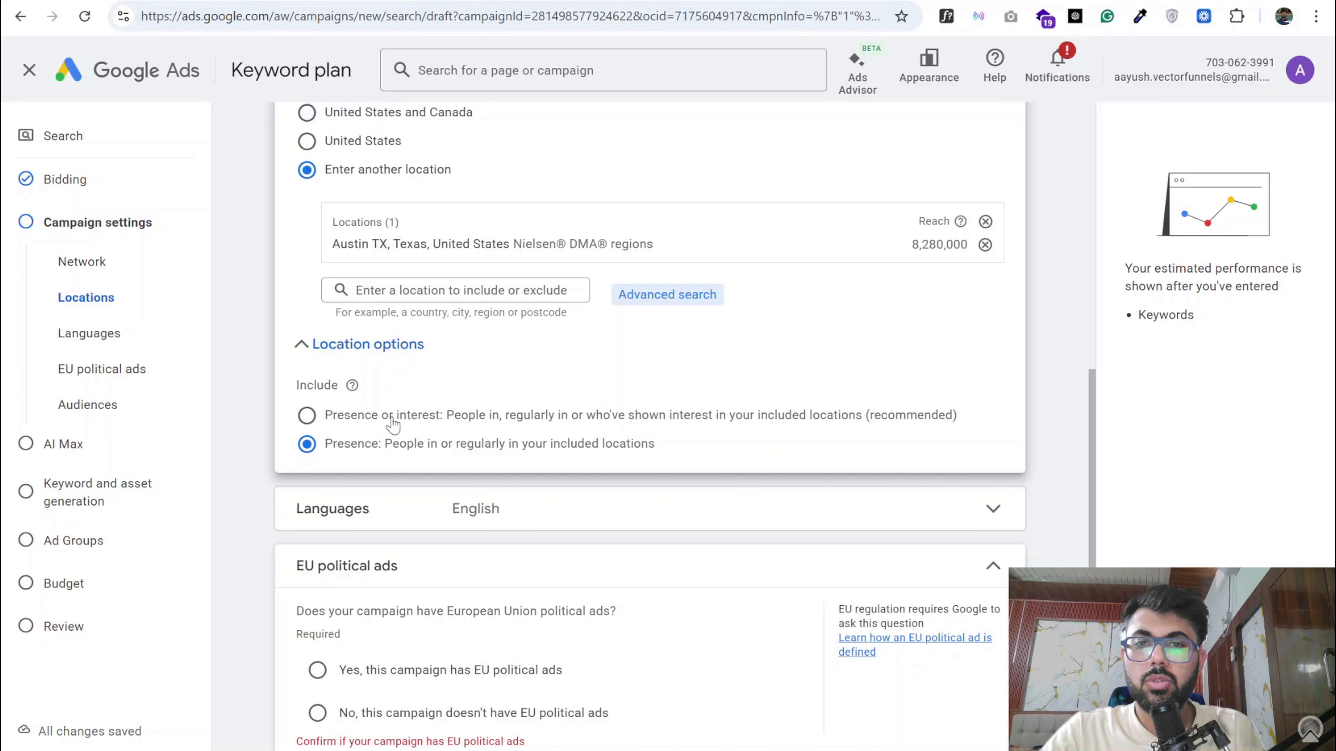
scroll(393, 424, down, 4)
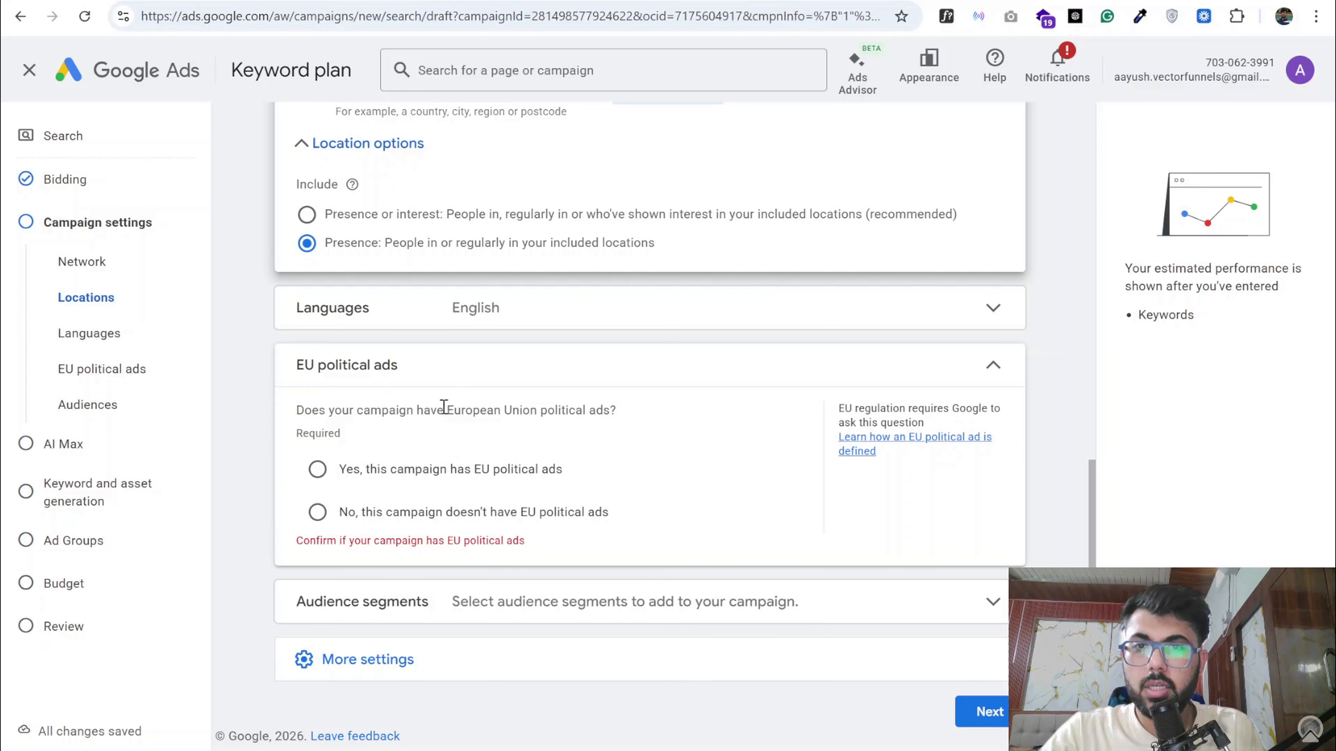
click(480, 322)
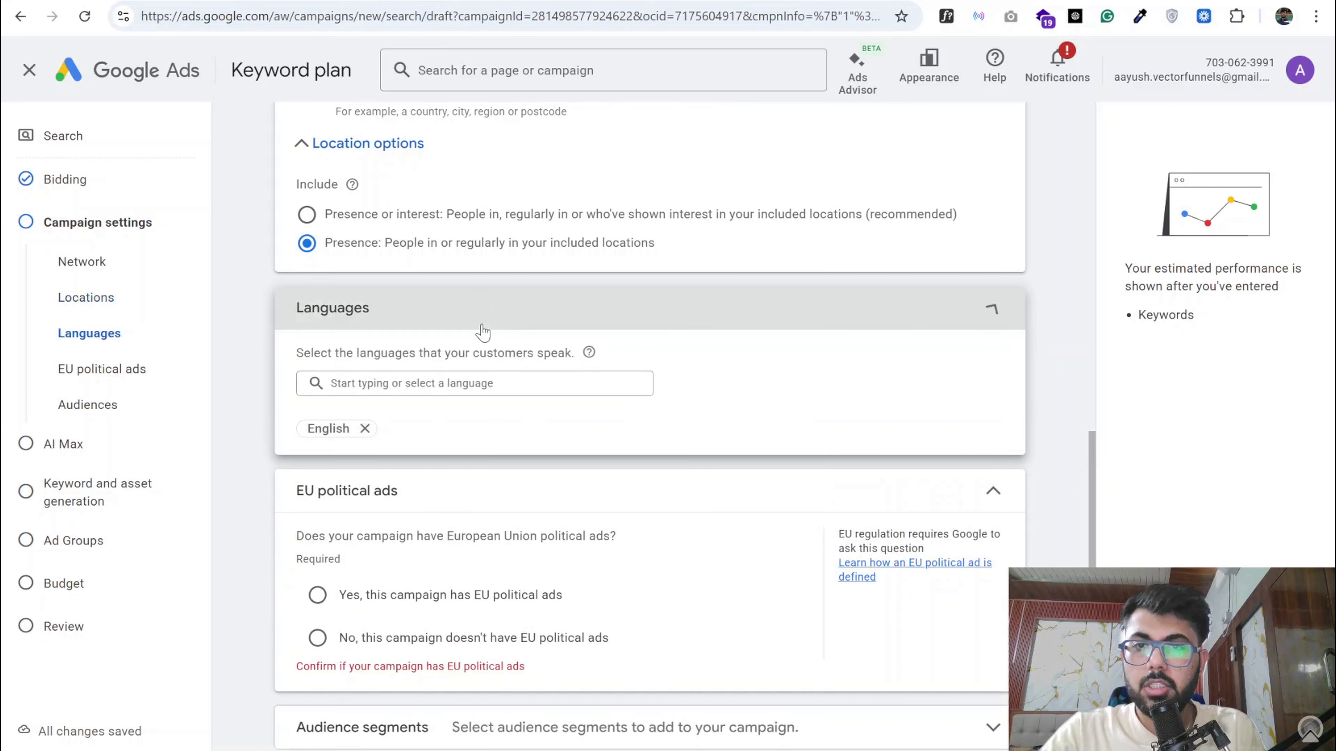
click(512, 326)
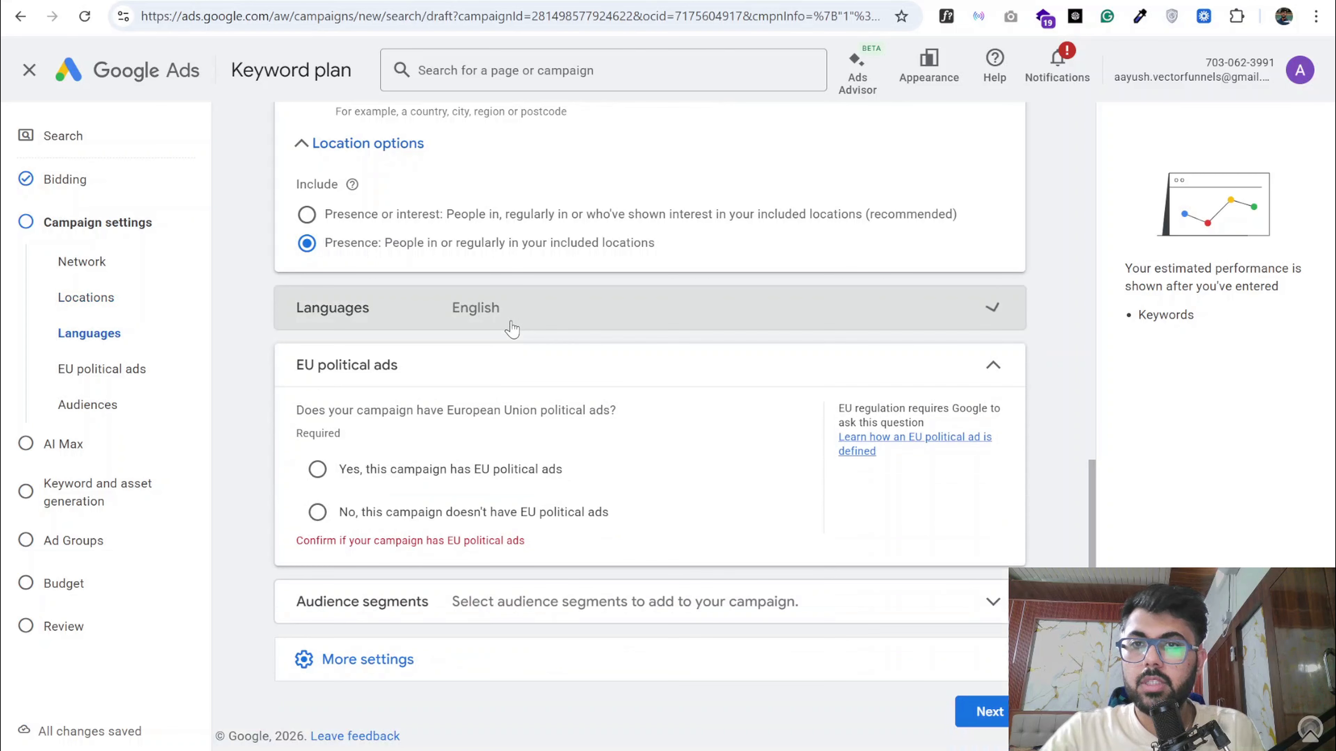
click(317, 512)
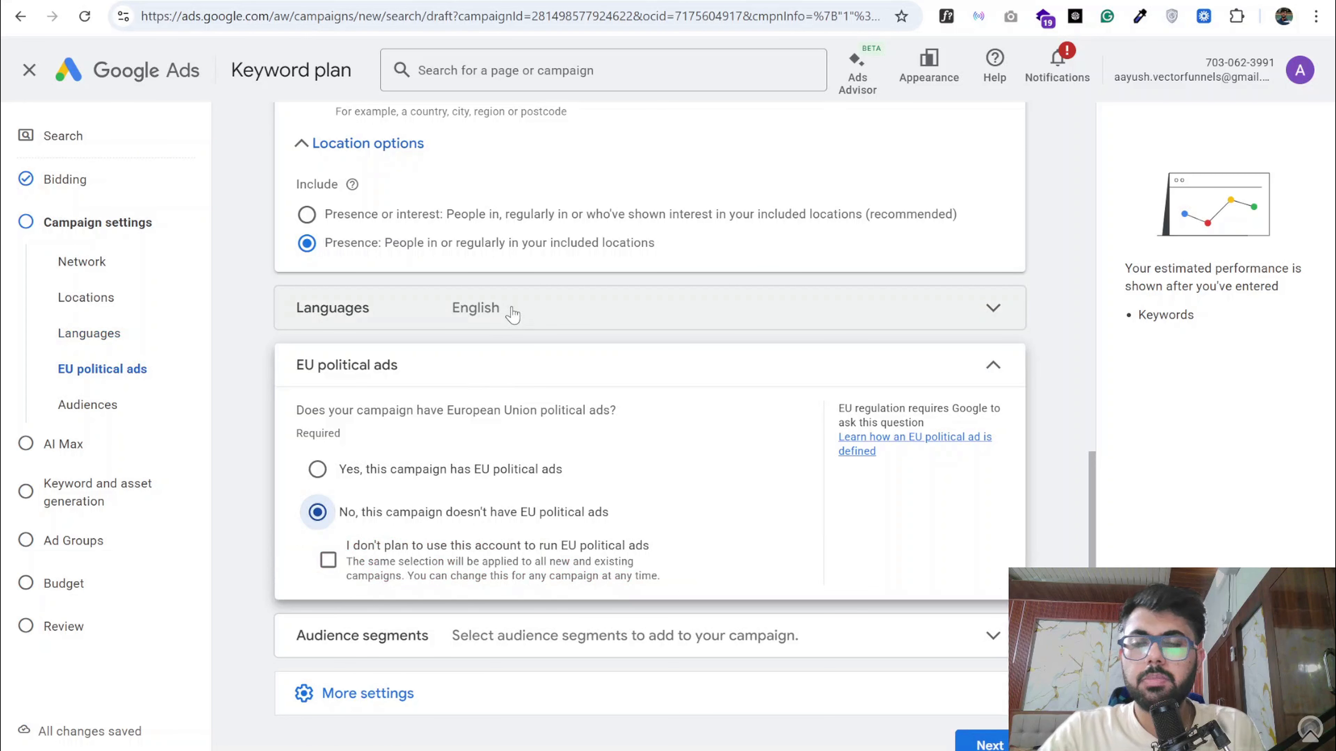
- Look over the audience segments section and the additional settings such as ad rotation, dates and ad schedule
scroll(520, 337, down, 1)
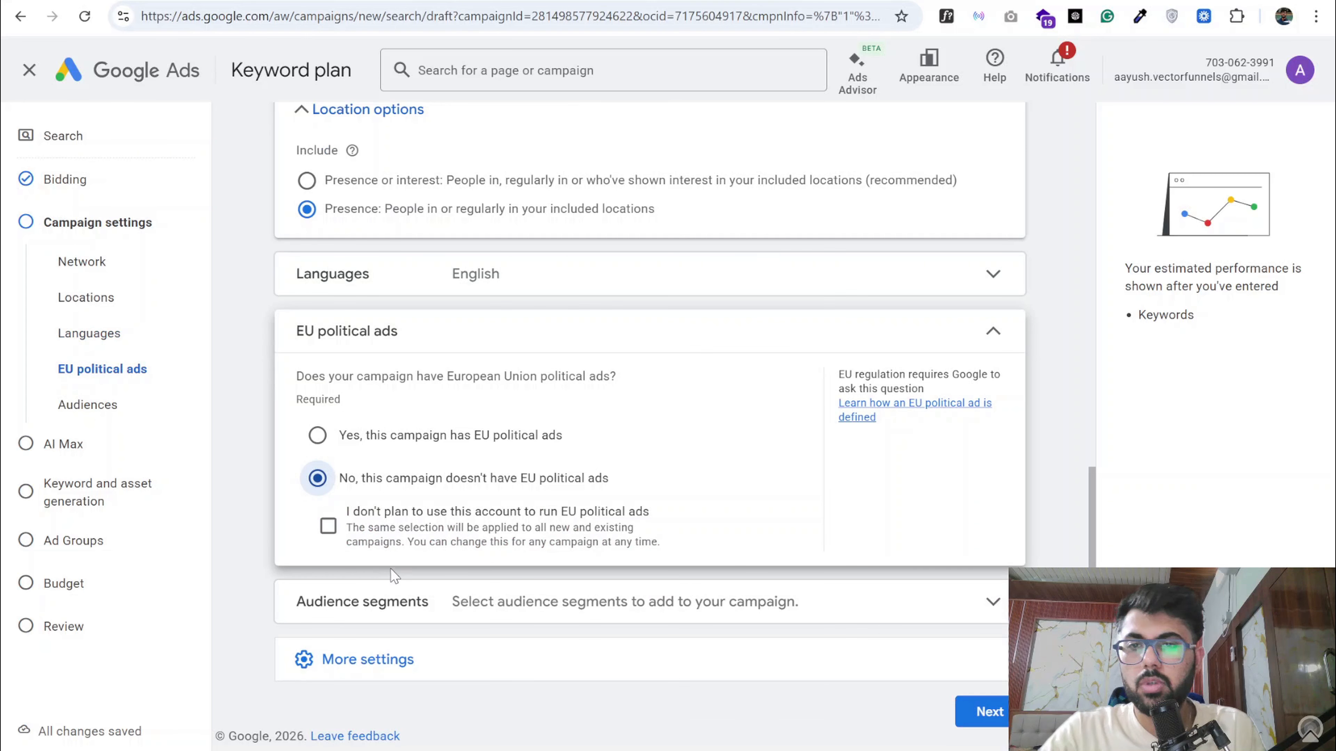
click(417, 600)
click(470, 347)
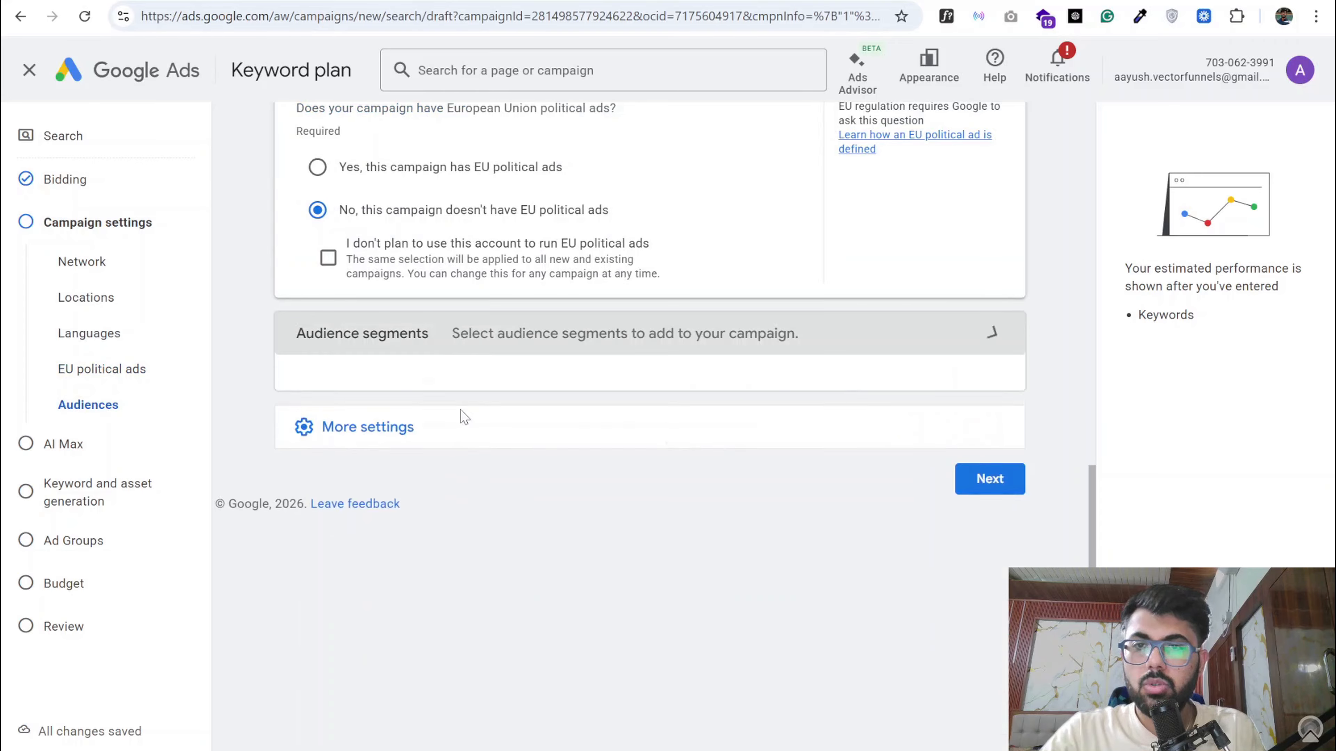
click(409, 392)
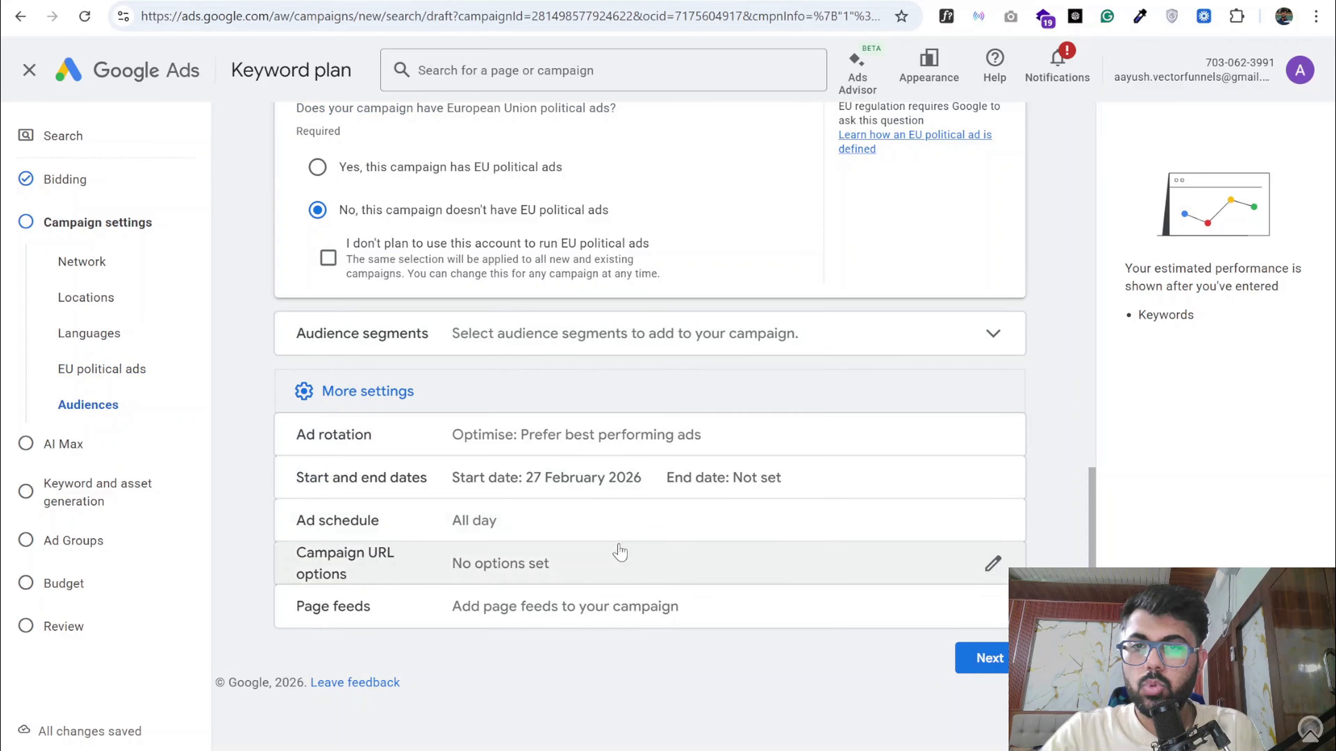
- Continue past AI Max without enabling it and skip the keyword and asset generation
click(983, 658)
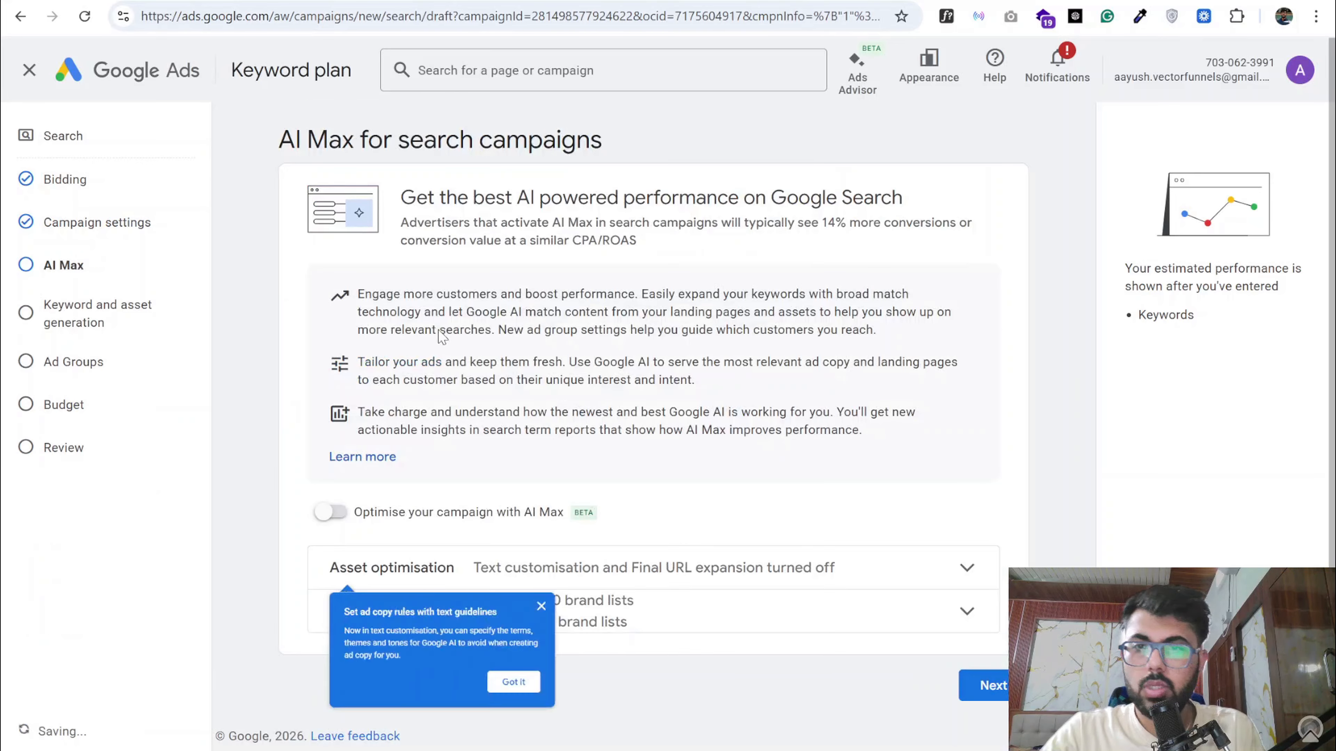
click(982, 686)
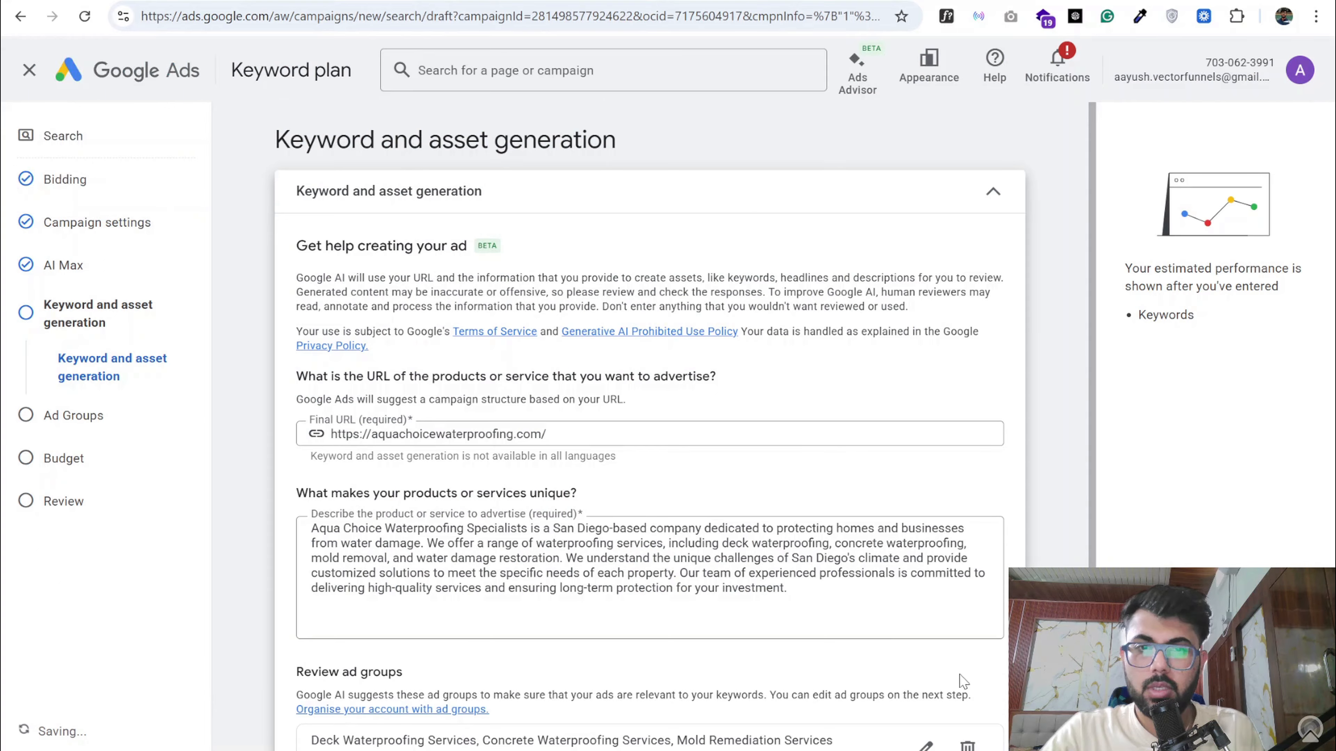
scroll(874, 656, down, 4)
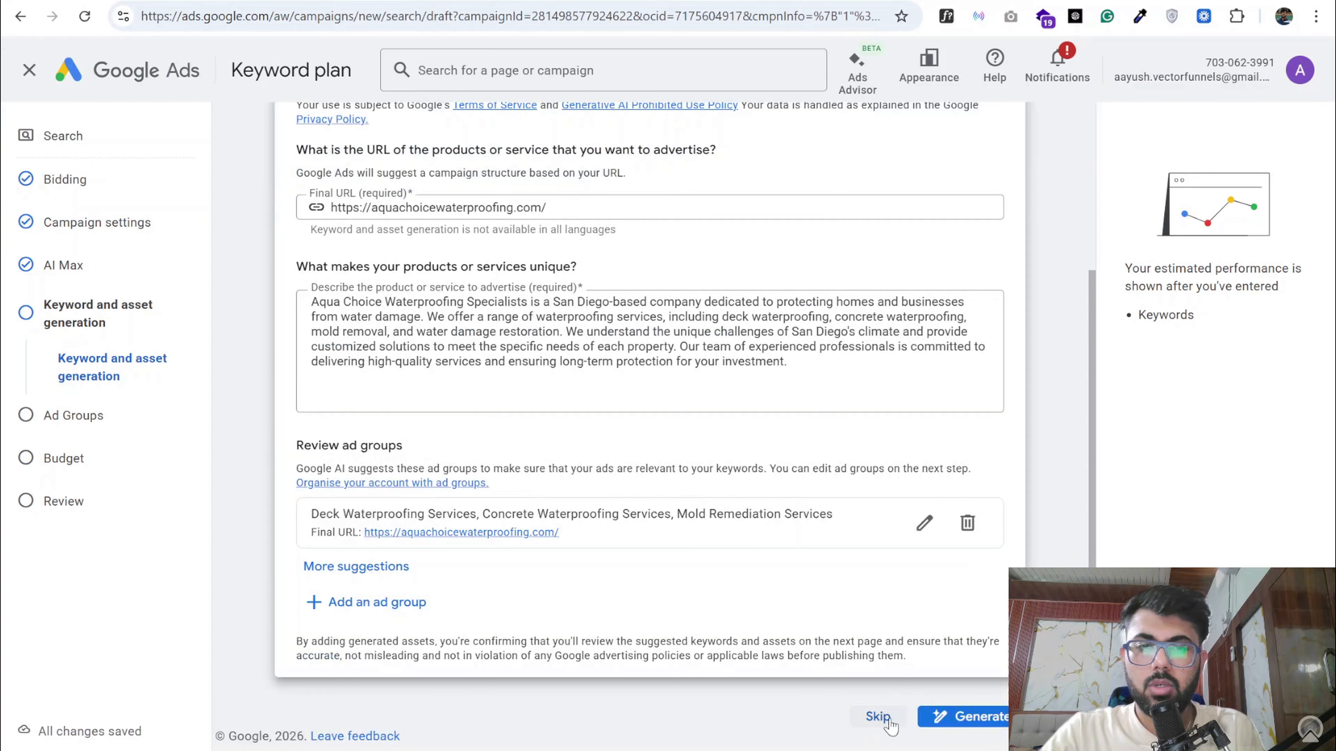
click(875, 719)
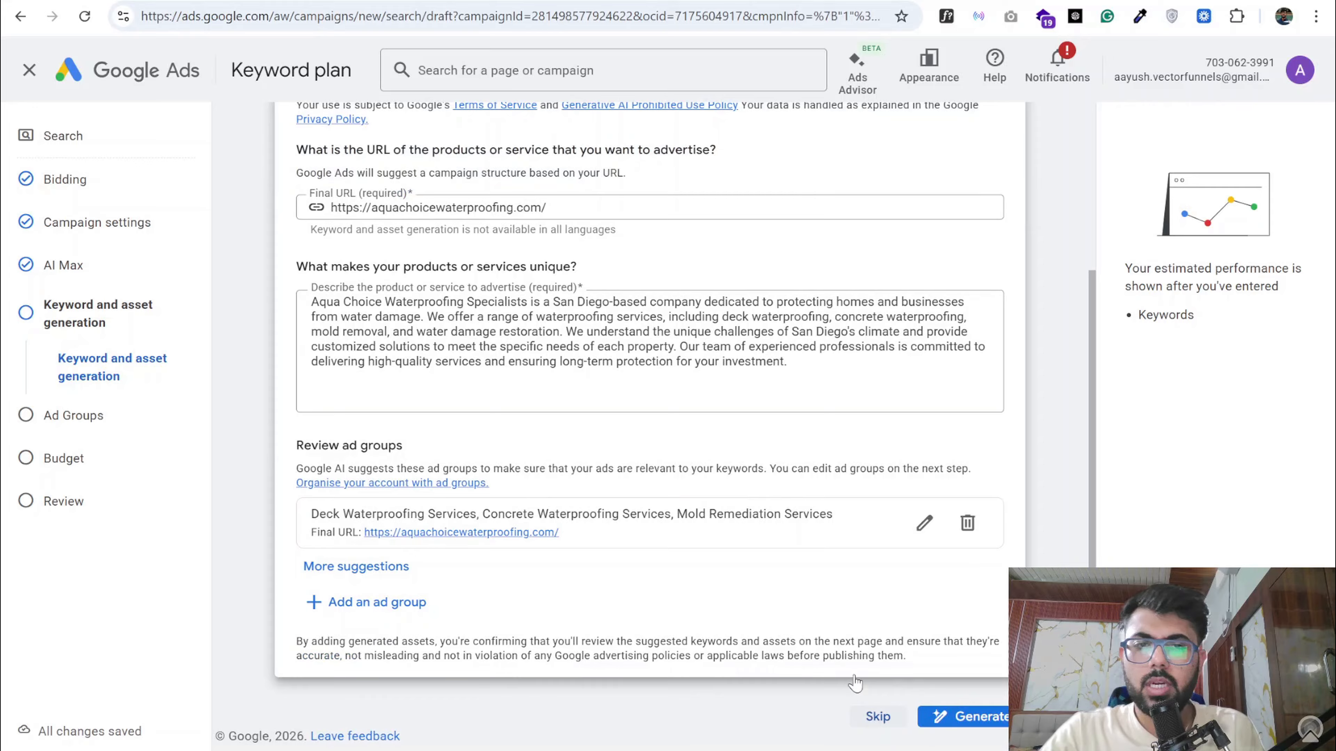
- Switch to the Google Docs ad structure document and select the Ad Group 1 name "Basement Waterproofing"
scroll(469, 453, down, 5)
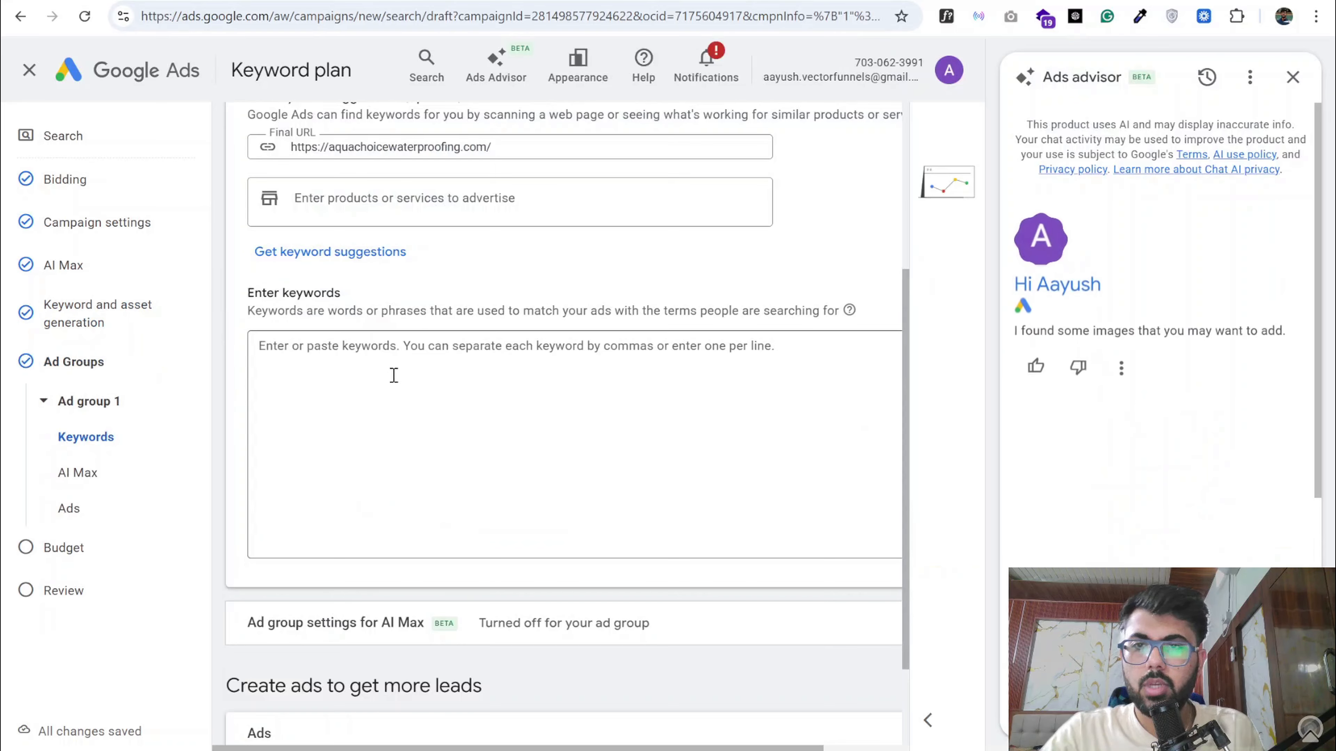
scroll(368, 336, up, 5)
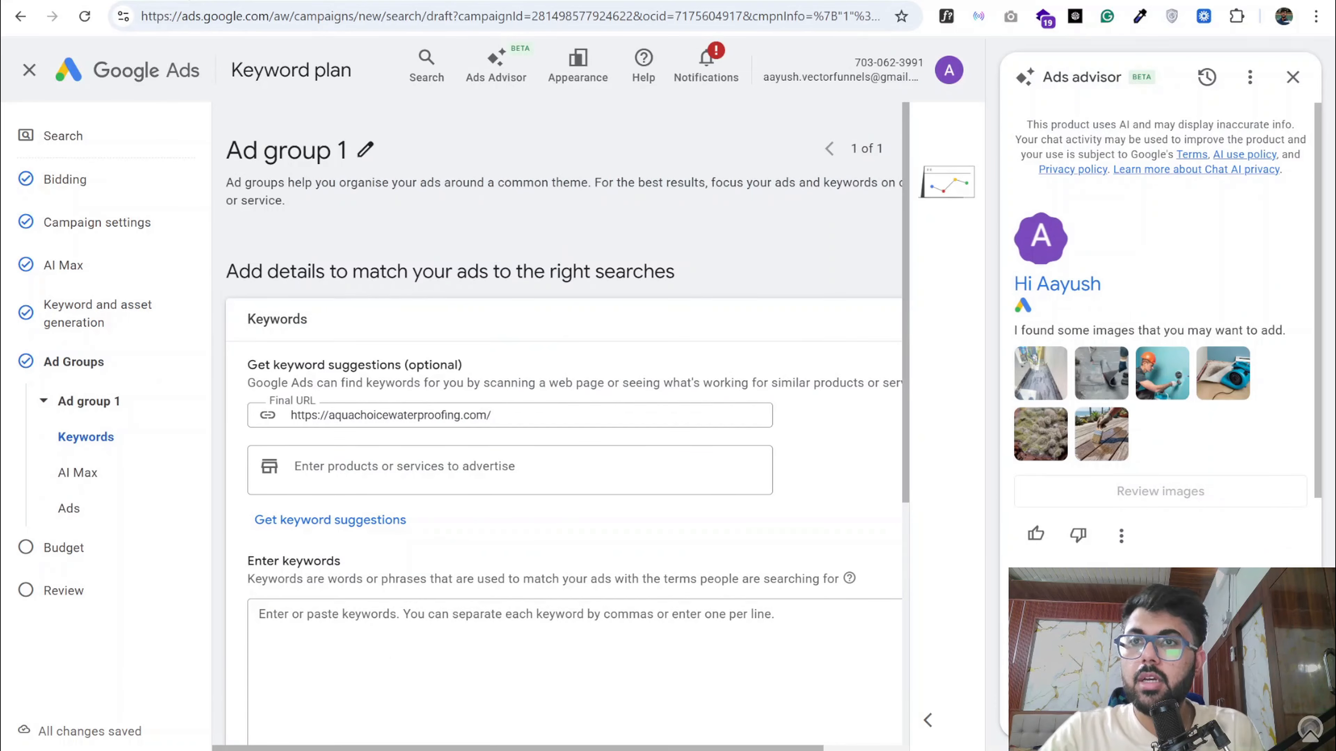
click(185, 1)
scroll(495, 286, down, 5)
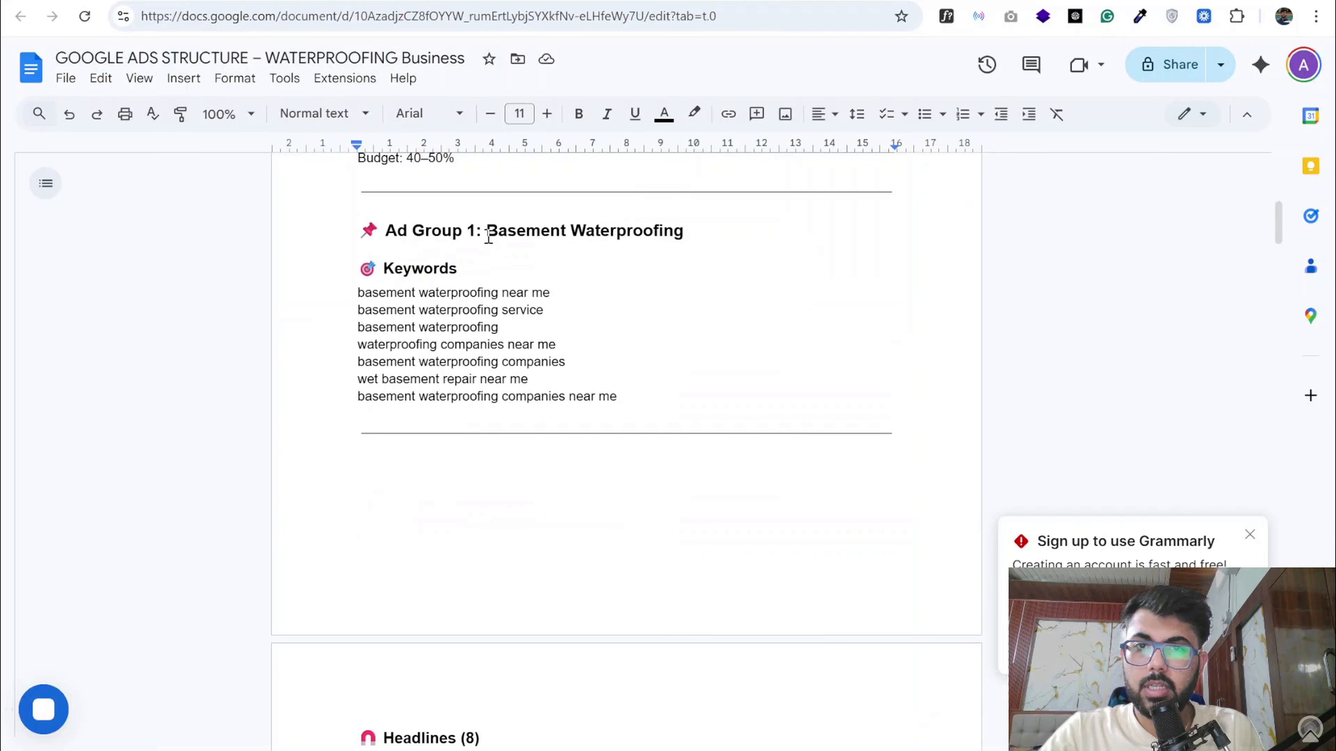
drag(488, 235, 688, 235)
key(ctrl+c)
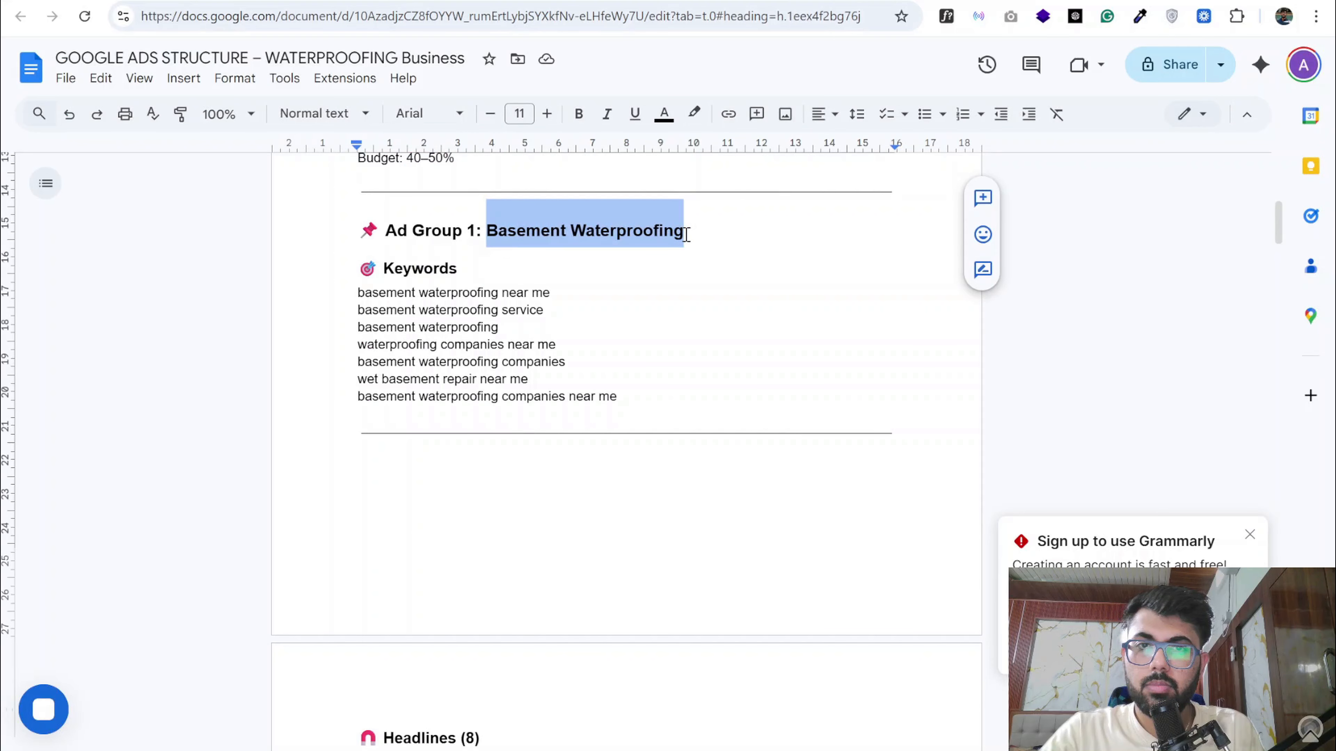
- Switch back to Google Ads and try to replace the name of Ad group 1 with the copied ad group name
click(283, 1)
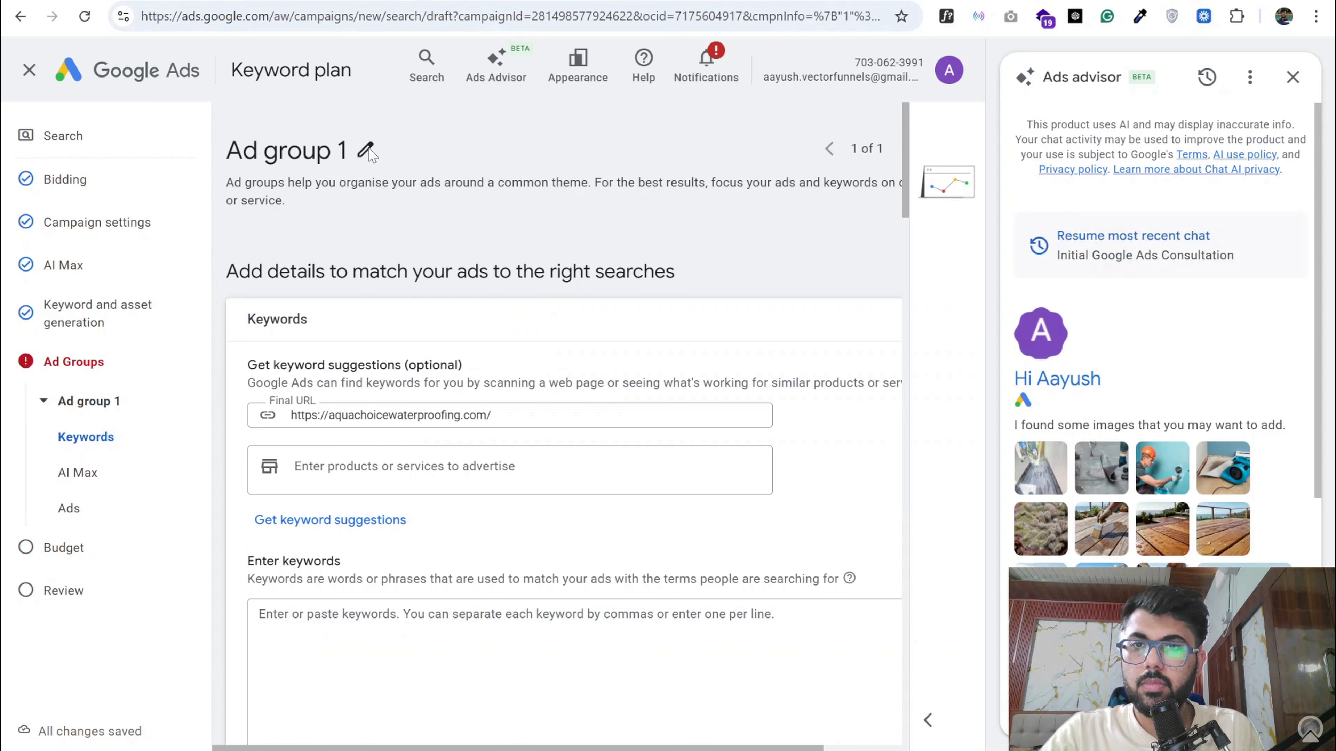
click(365, 150)
key(ctrl+a)
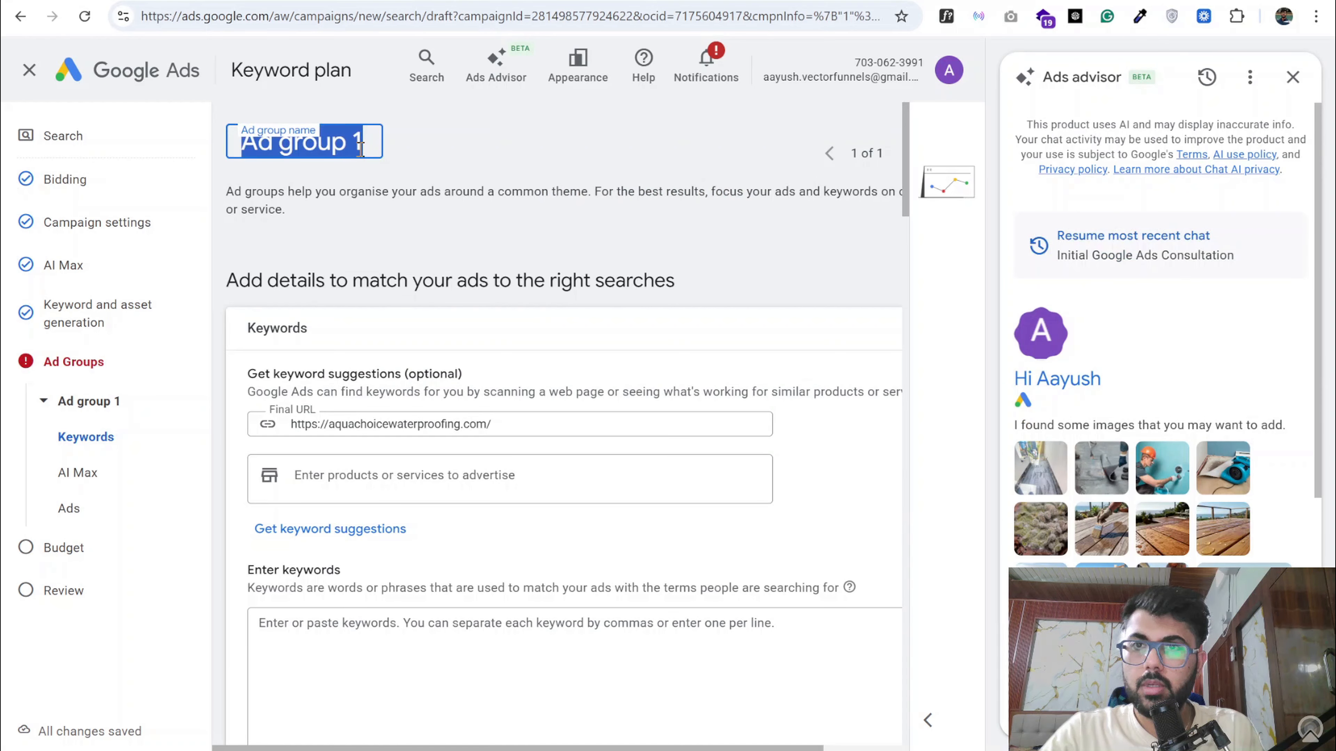
text(https://aquachoicewaterproofing.com/)
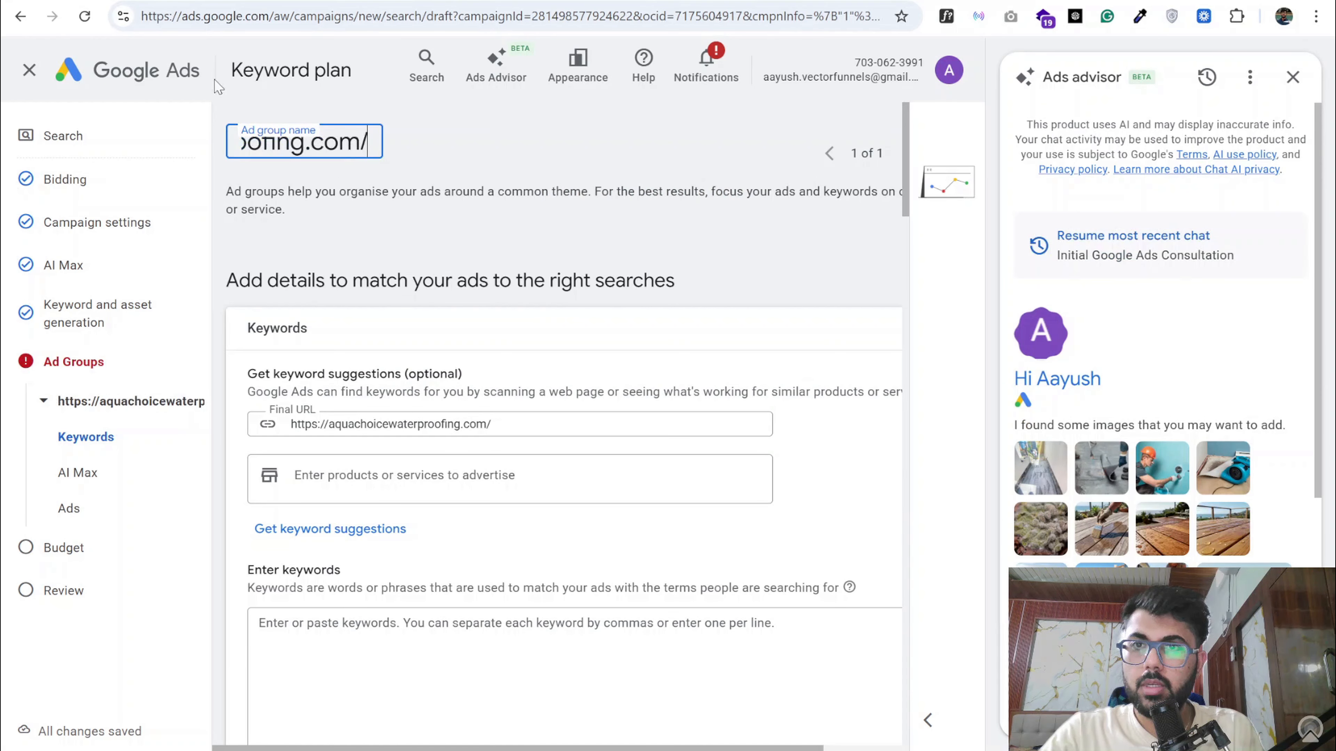
- Copy the Ad Group 1 name from the Google Docs document, rename the Google Ads ad group as Basement Waterproofing, and close the Ads advisor
click(170, 1)
key(ctrl+z)
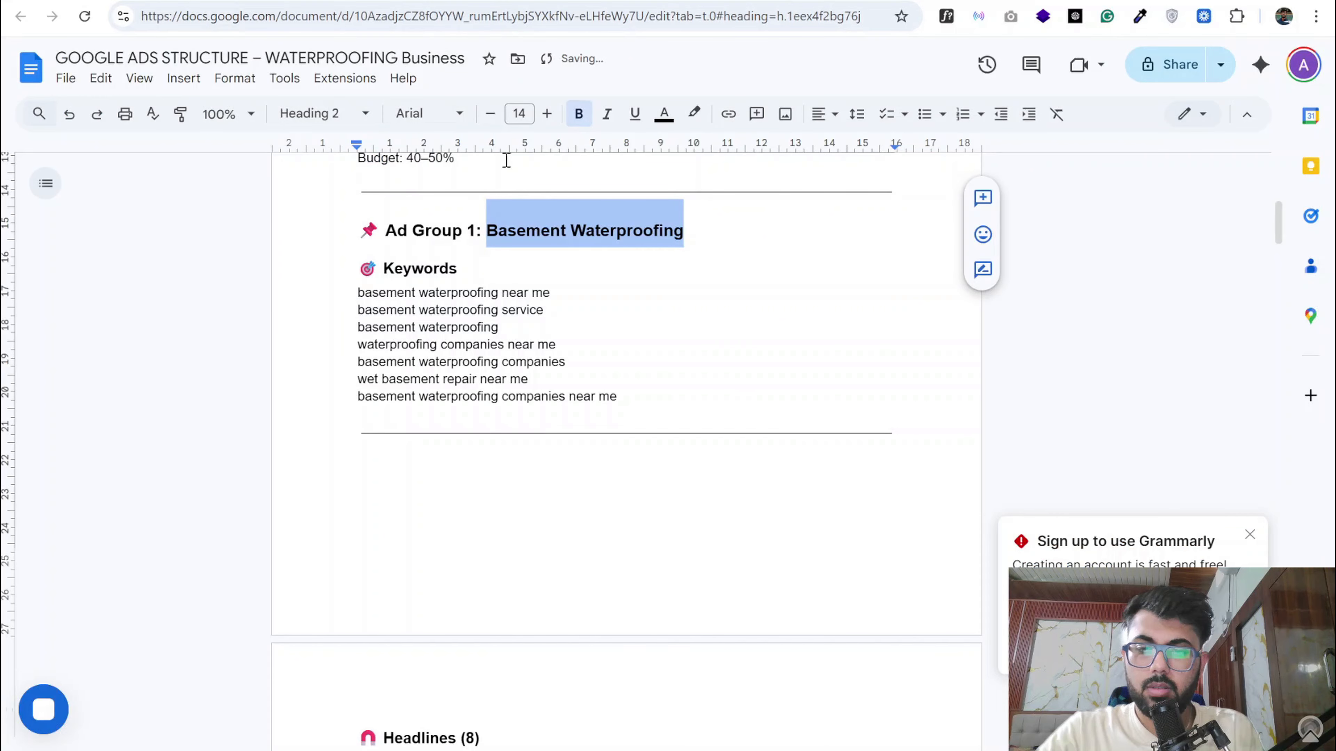
click(388, 1)
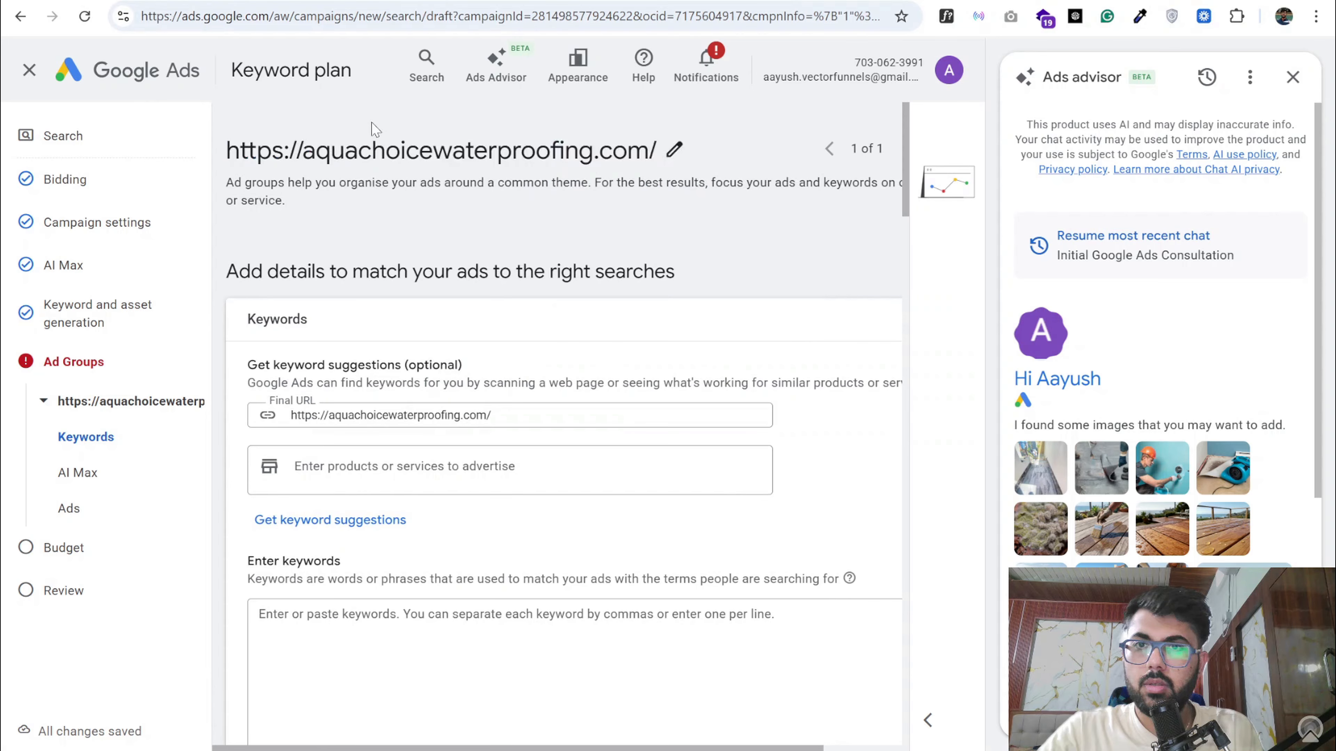
click(674, 154)
key(ctrl+a)
key(ctrl+v)
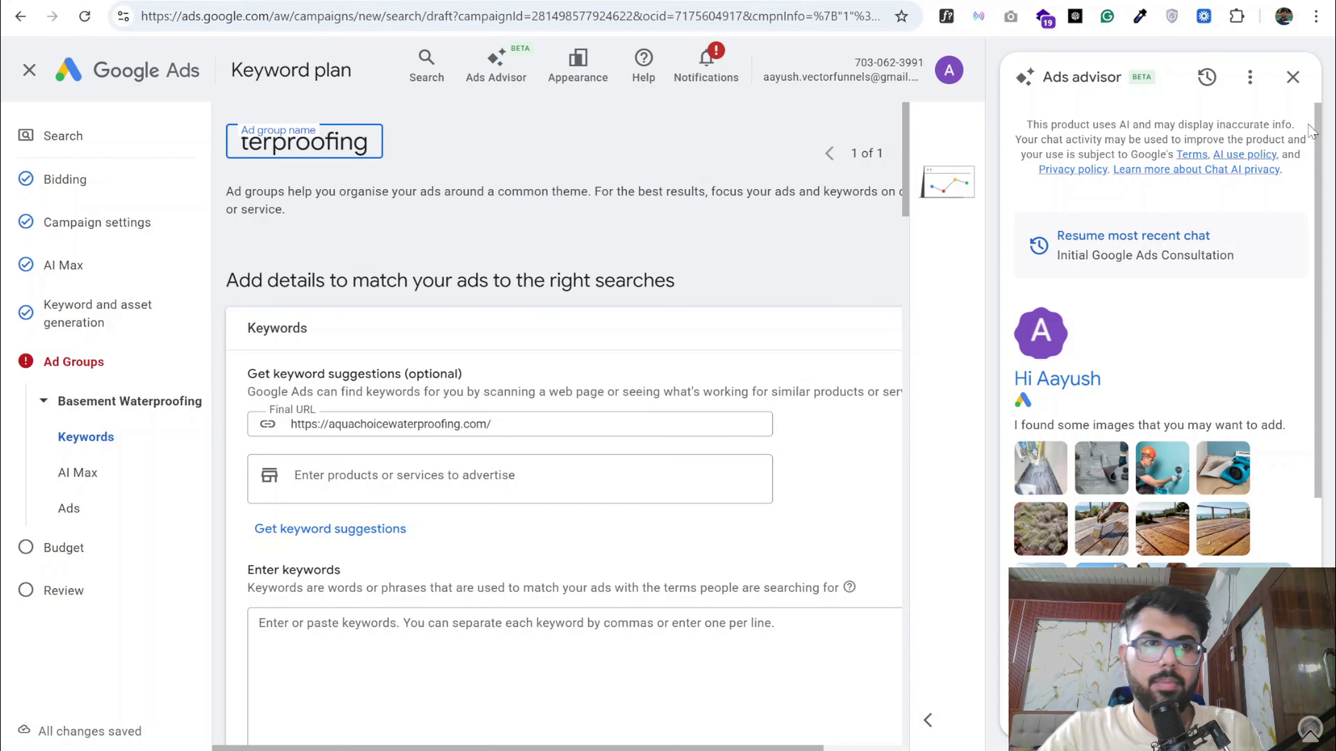
key(Return)
click(1292, 77)
- Switch to the Google Docs ad structure document and select the full keyword list under Ad Group 1
scroll(420, 416, down, 10)
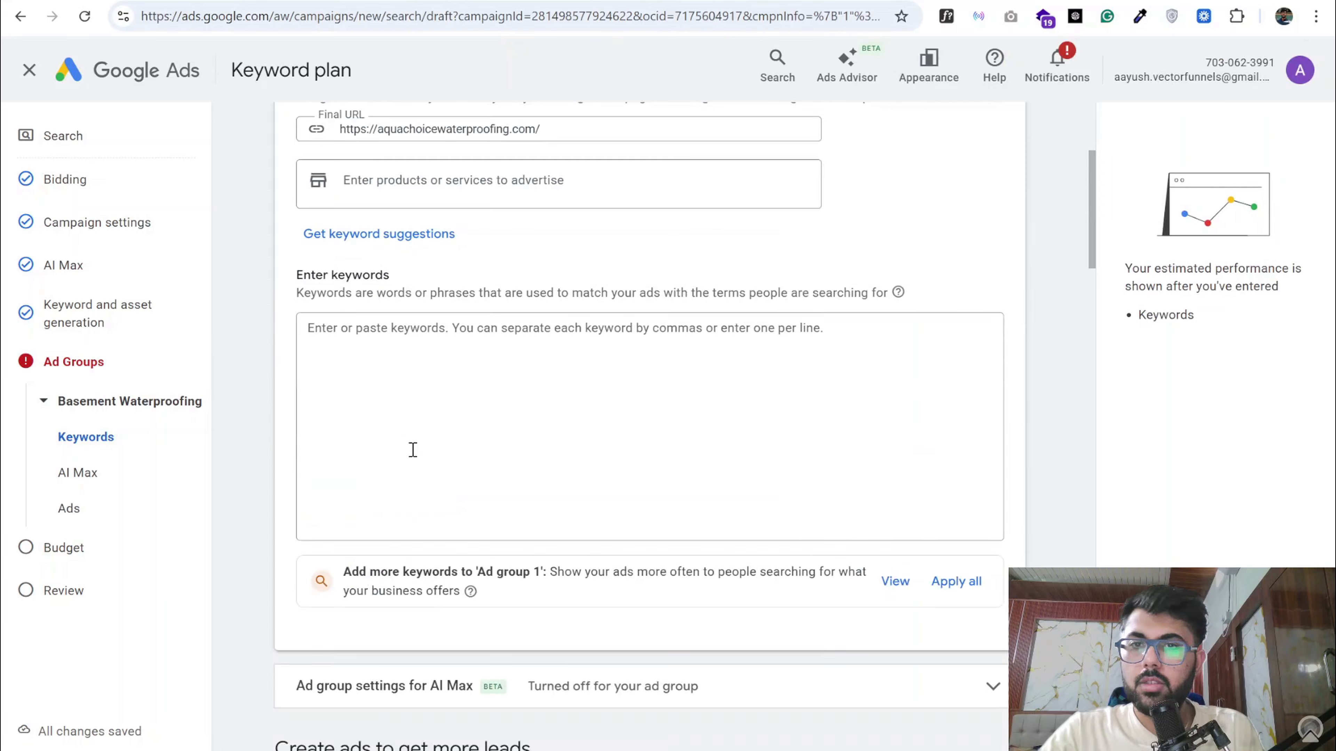
click(140, 2)
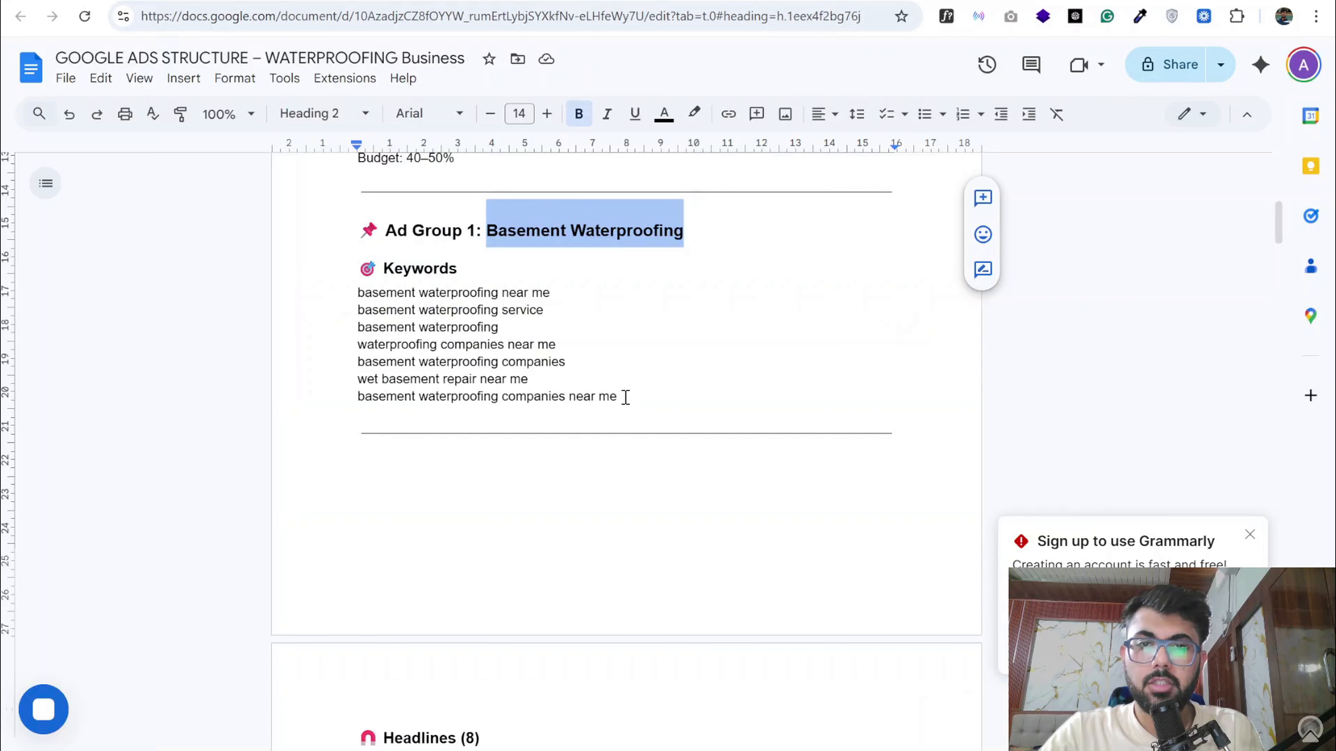
drag(619, 399, 355, 293)
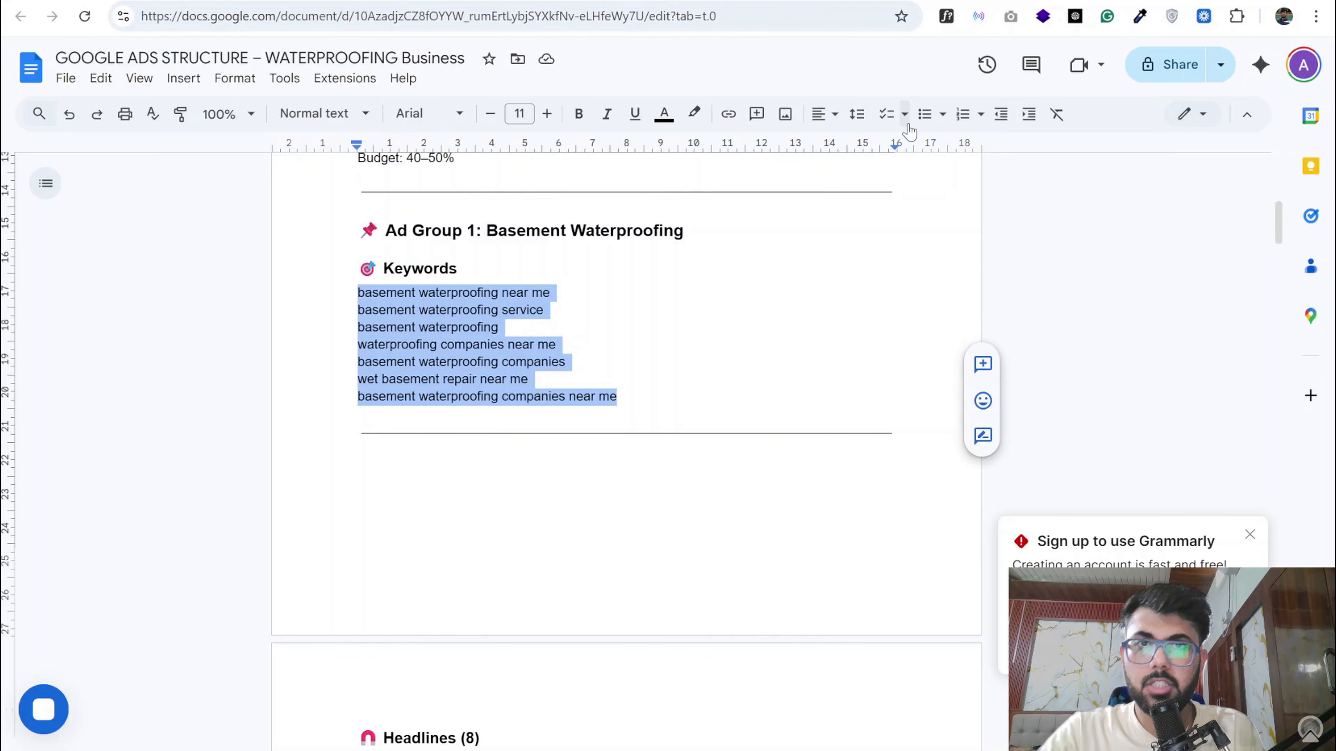
- Open the searchenginesmarketer.com Keyword Wrapper tool in a new browser tab and wrap the copied basement waterproofing keywords into match types
key(ctrl+t)
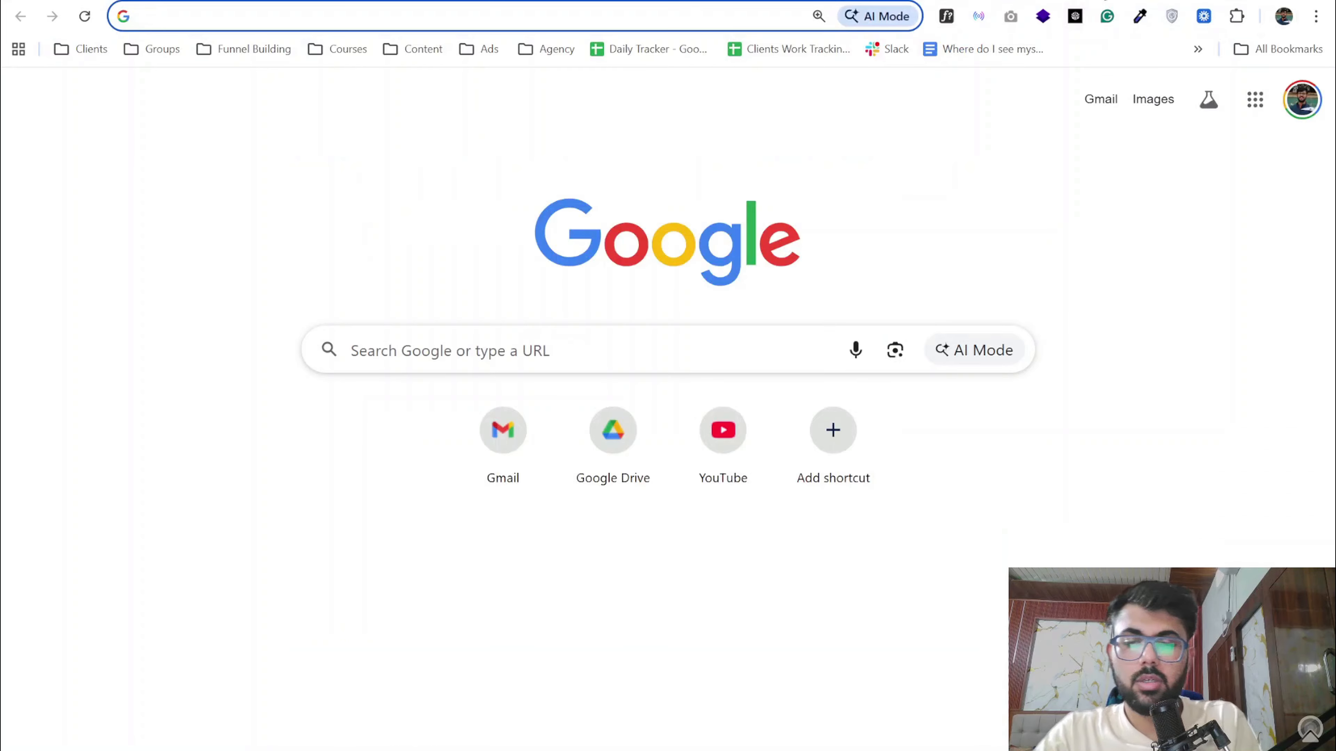
text(keywords)
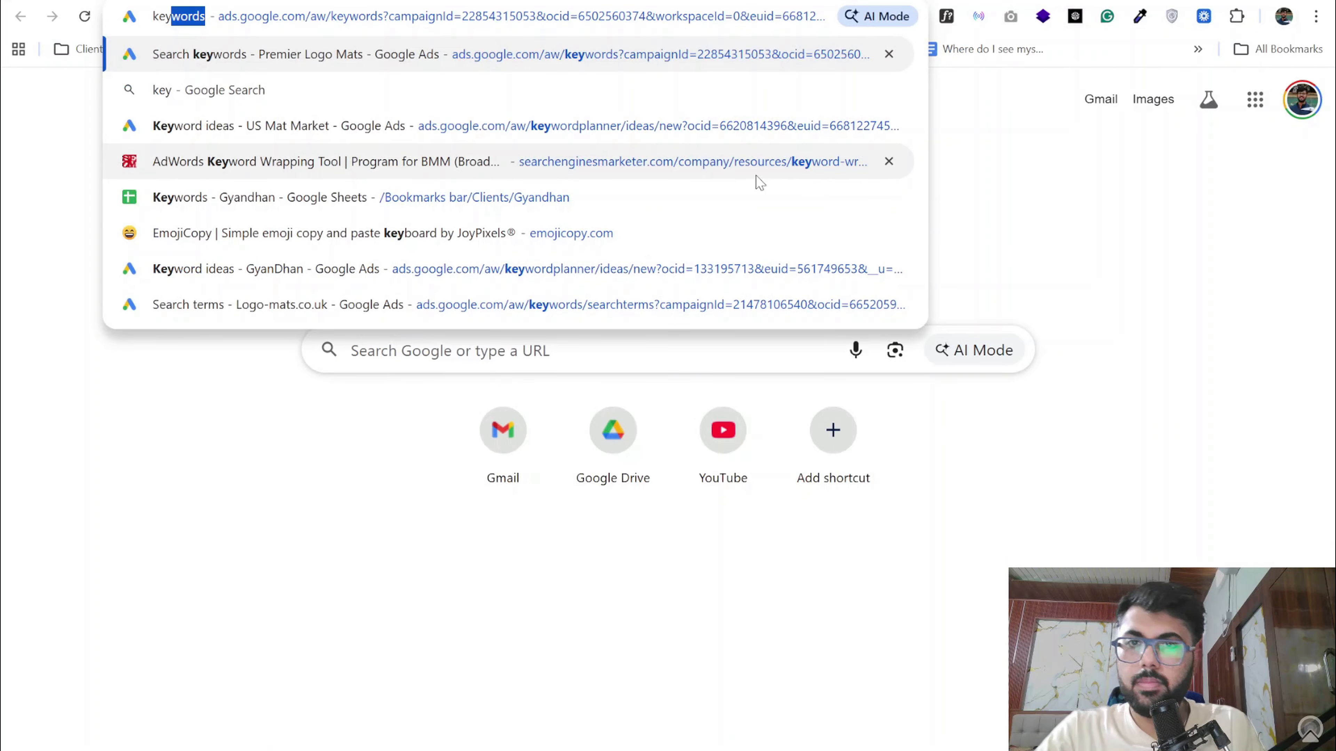
click(692, 165)
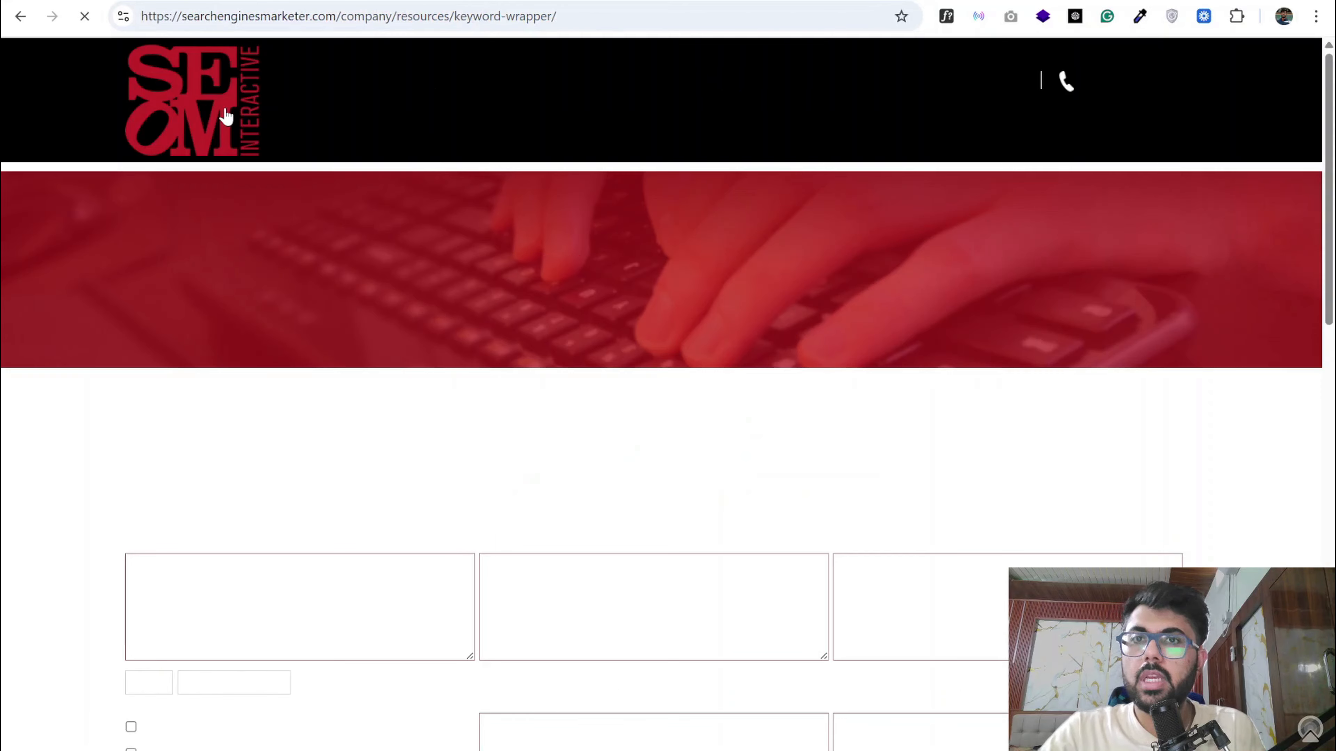
click(299, 579)
key(ctrl+v)
click(168, 694)
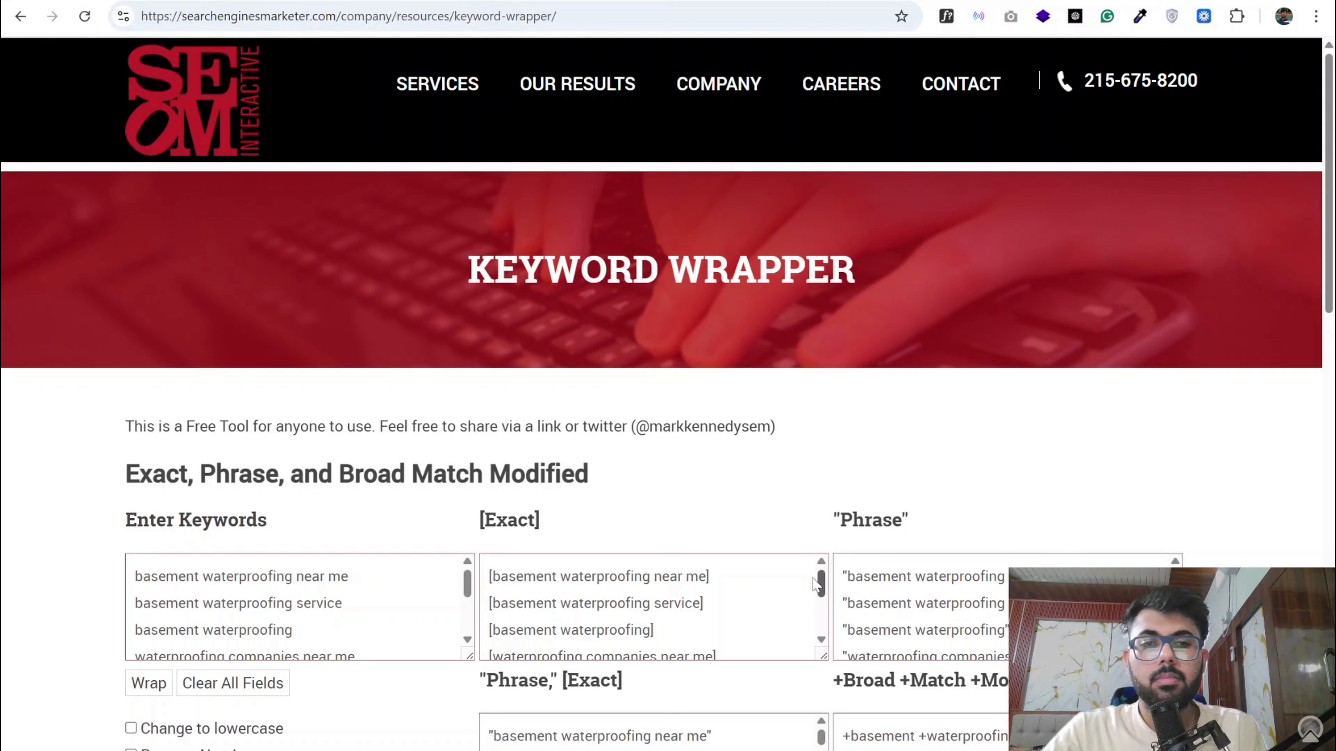
- Copy the phrase match keyword list from the wrapper and enter it as the Basement Waterproofing ad group's keywords in Google Ads
scroll(602, 605, down, 2)
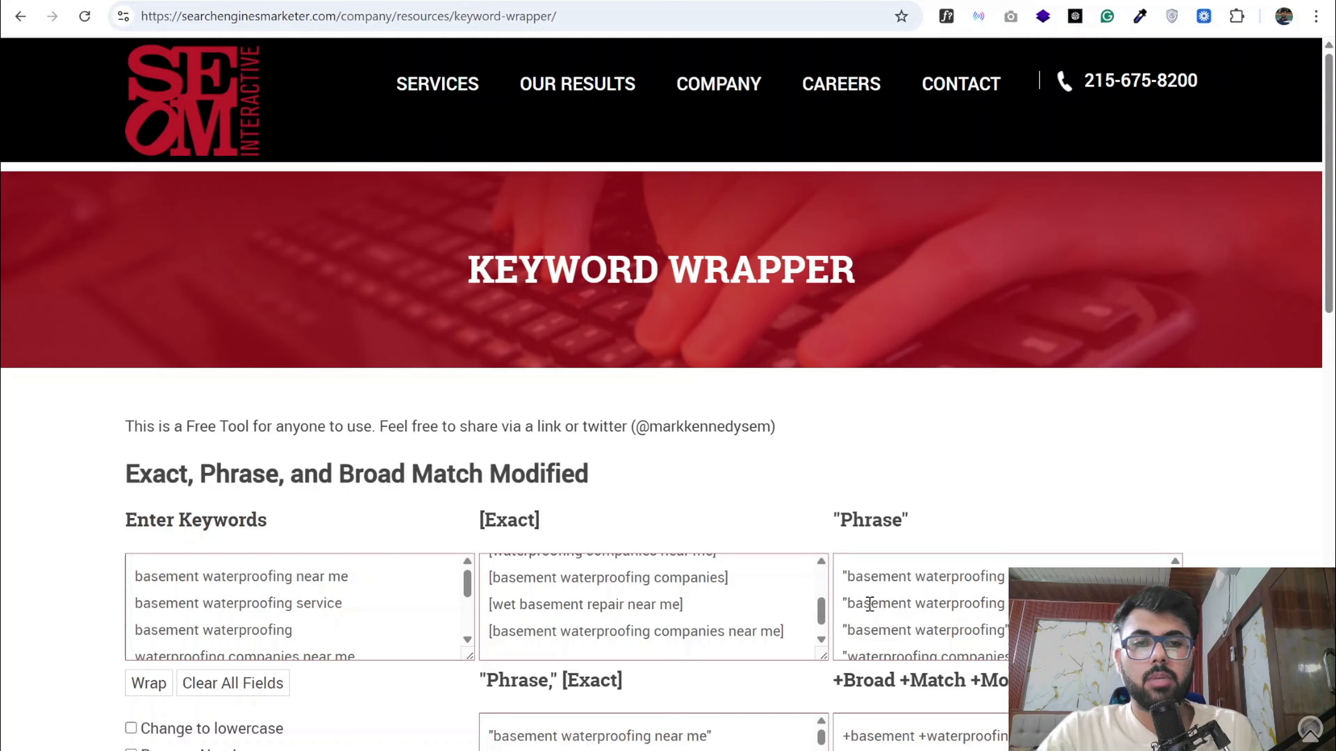
click(939, 602)
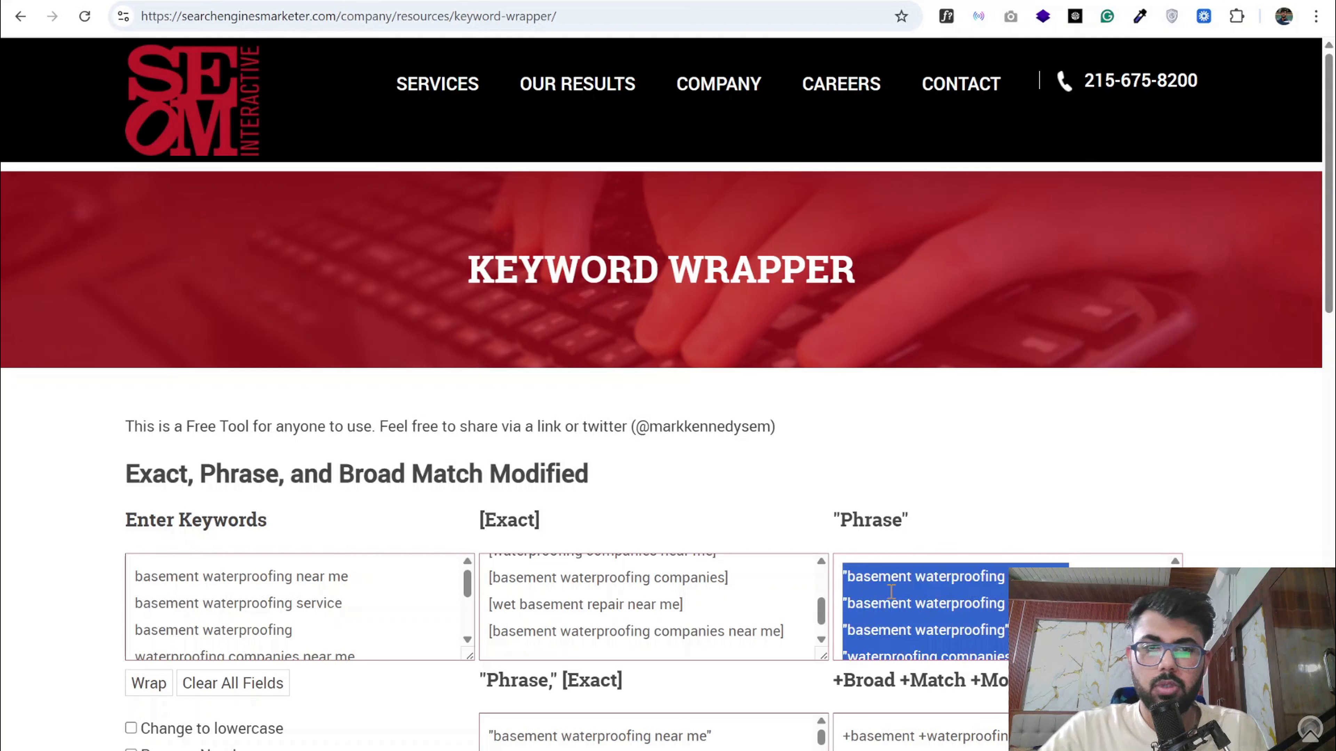
click(263, 1)
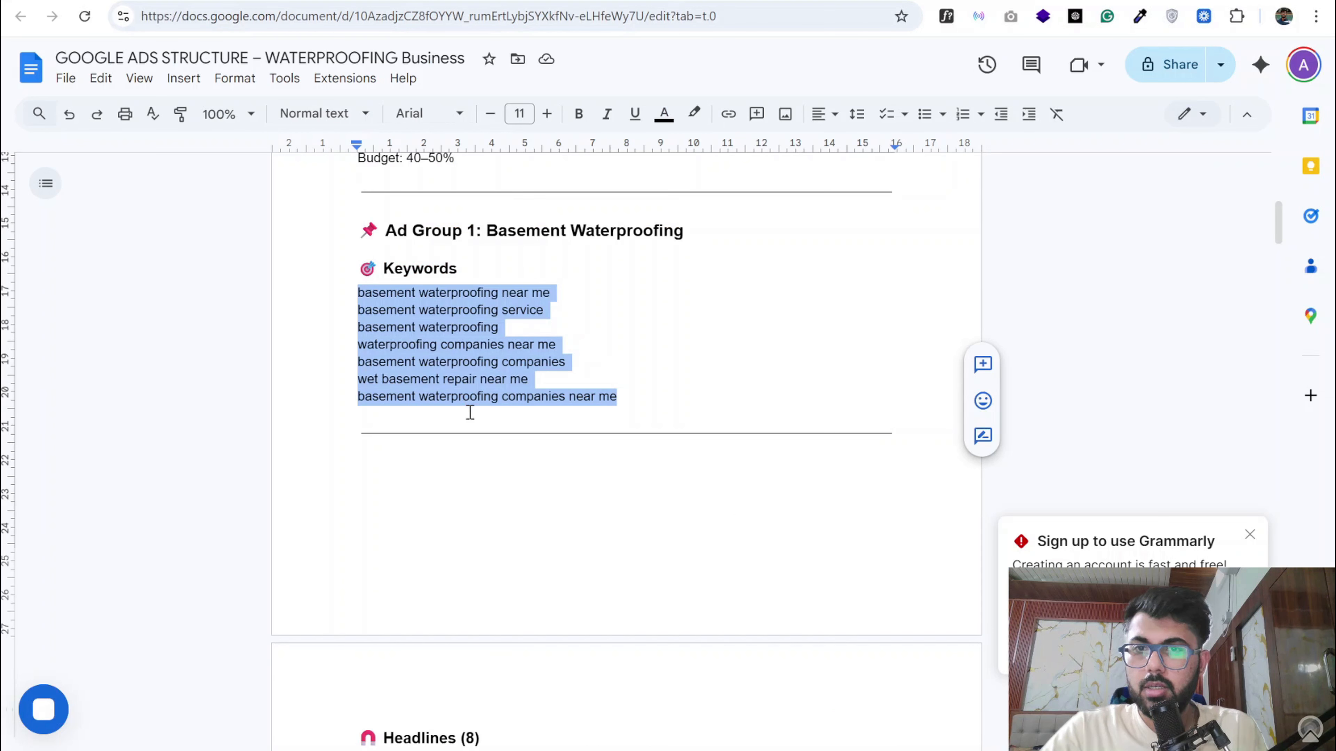
click(353, 1)
scroll(408, 282, up, 3)
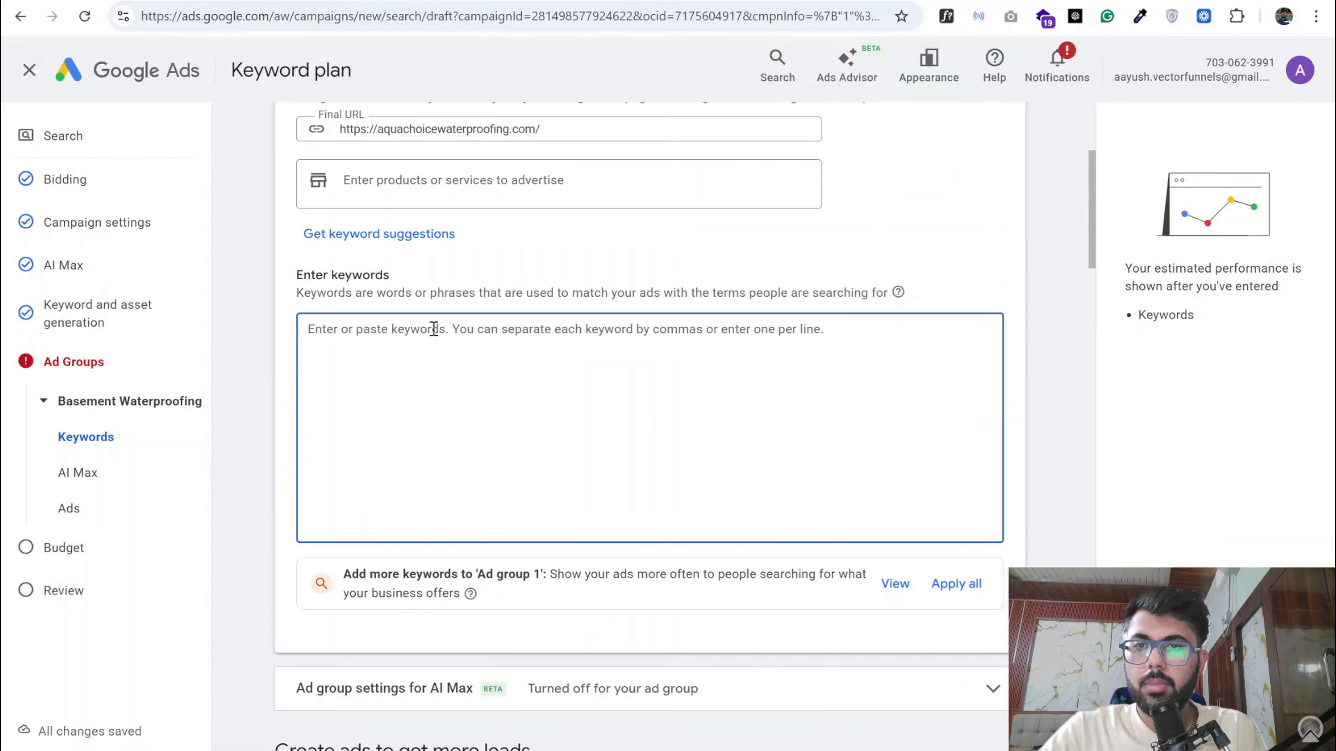
text("basement waterproofing near me" "basement waterproofing service" "basement waterproofing" "waterproofing companies near me" "basement waterproofing companies" "wet basement repair near me" "basement waterproofing companies near me")
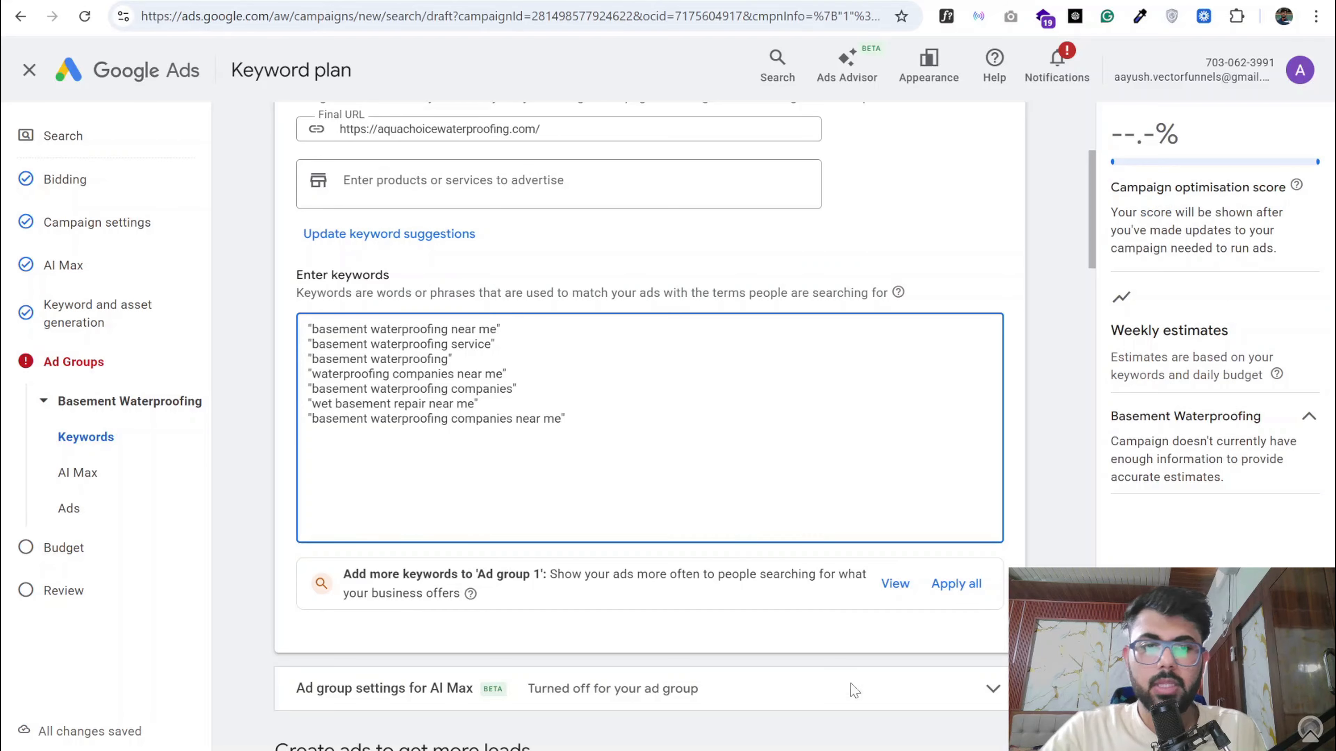
click(1046, 731)
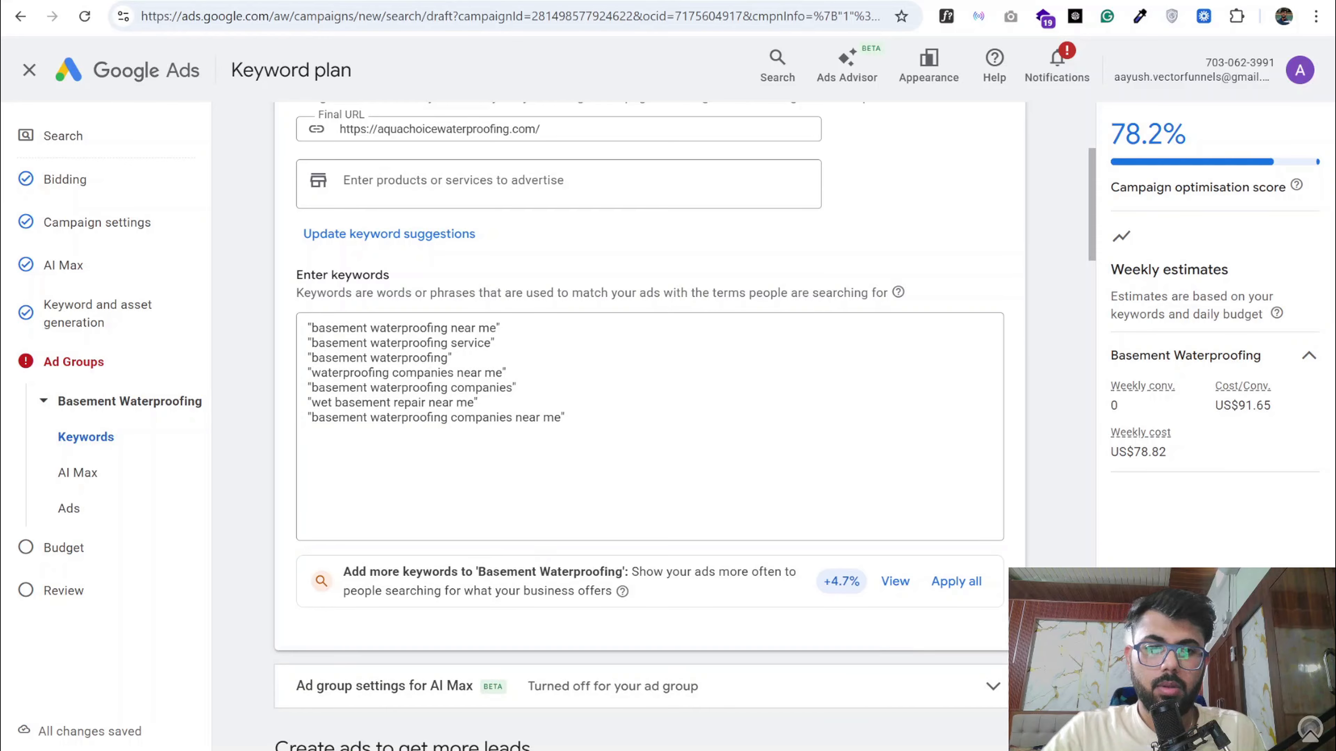
click(566, 530)
scroll(566, 536, down, 3)
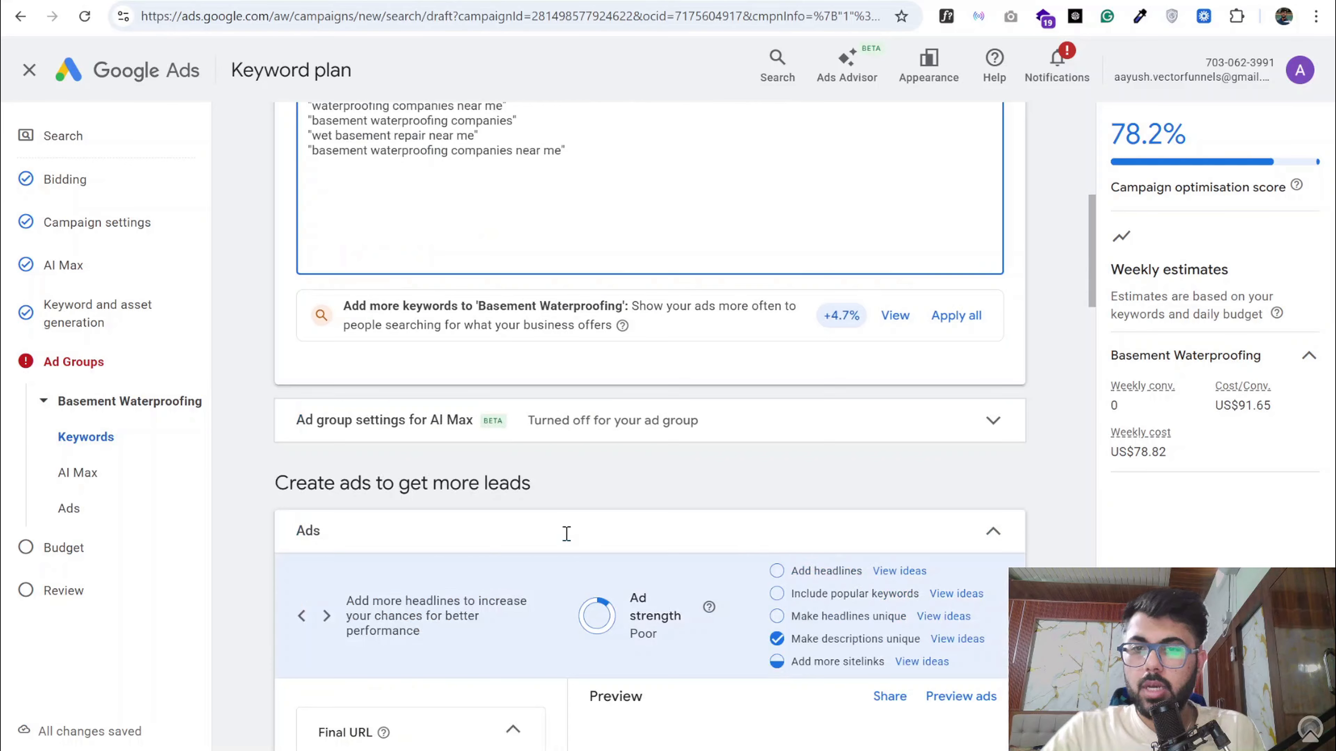
click(457, 425)
click(551, 417)
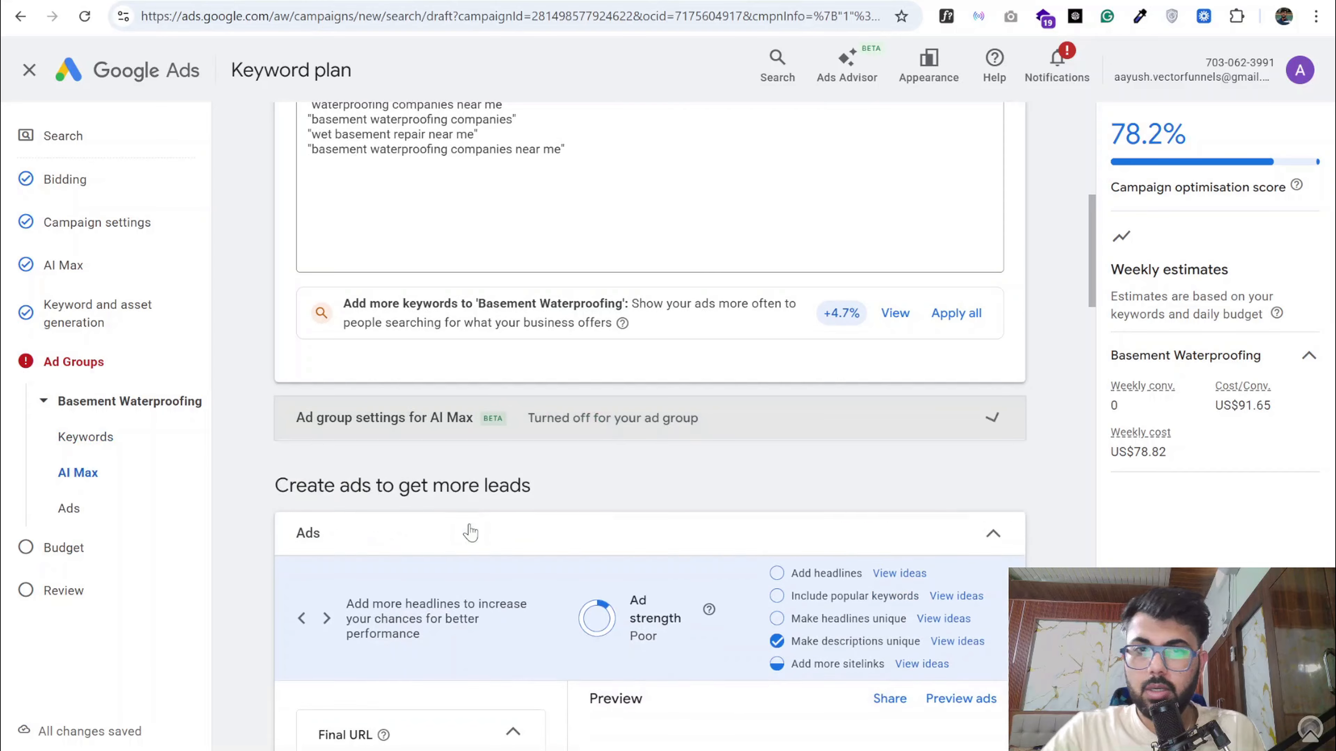
- Set the first part of the ad's display path to "waterproofing"
scroll(469, 528, down, 5)
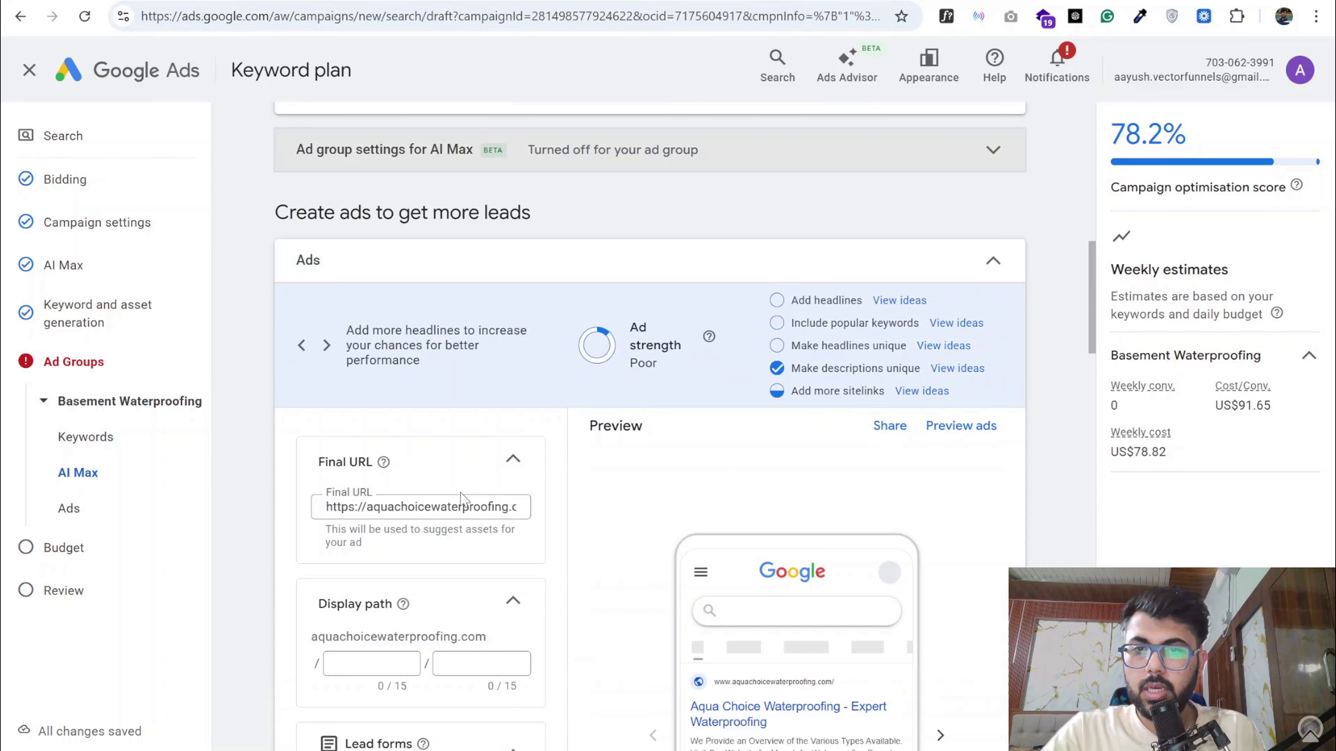
click(395, 663)
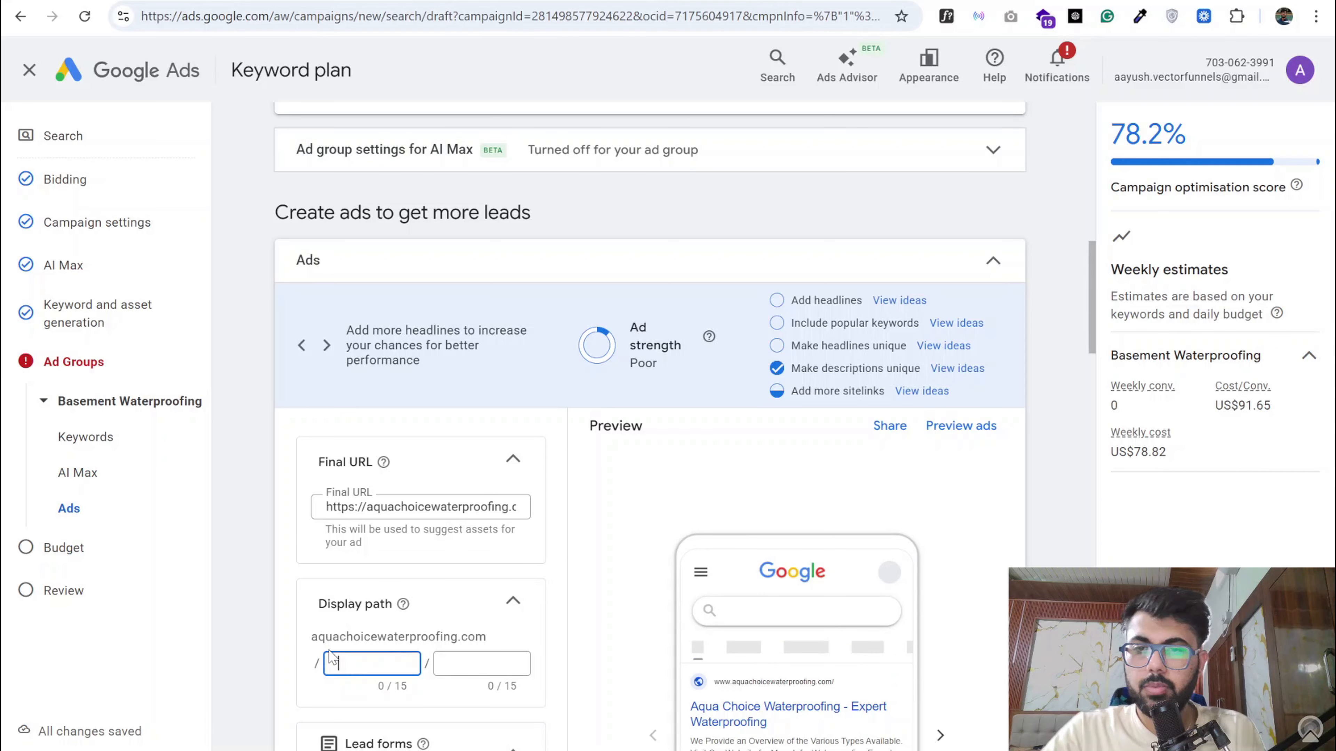
text(water)
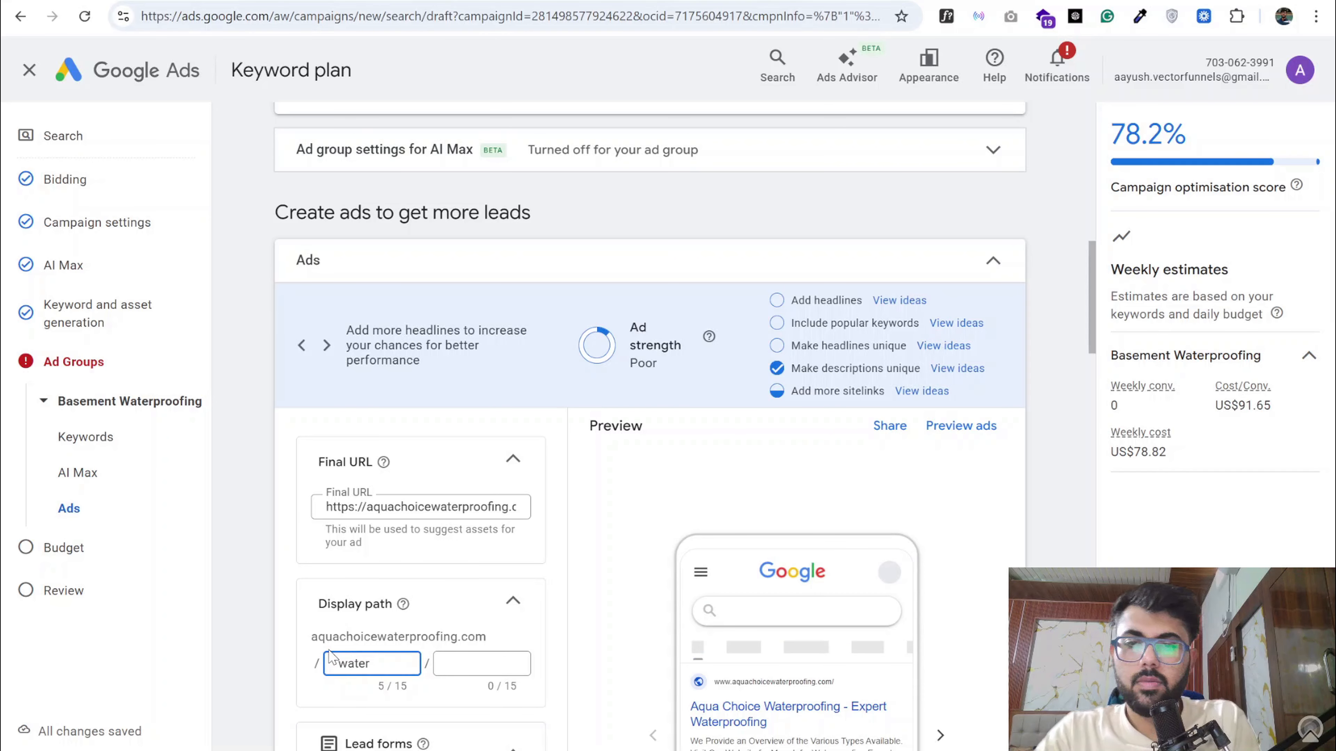
text(pro)
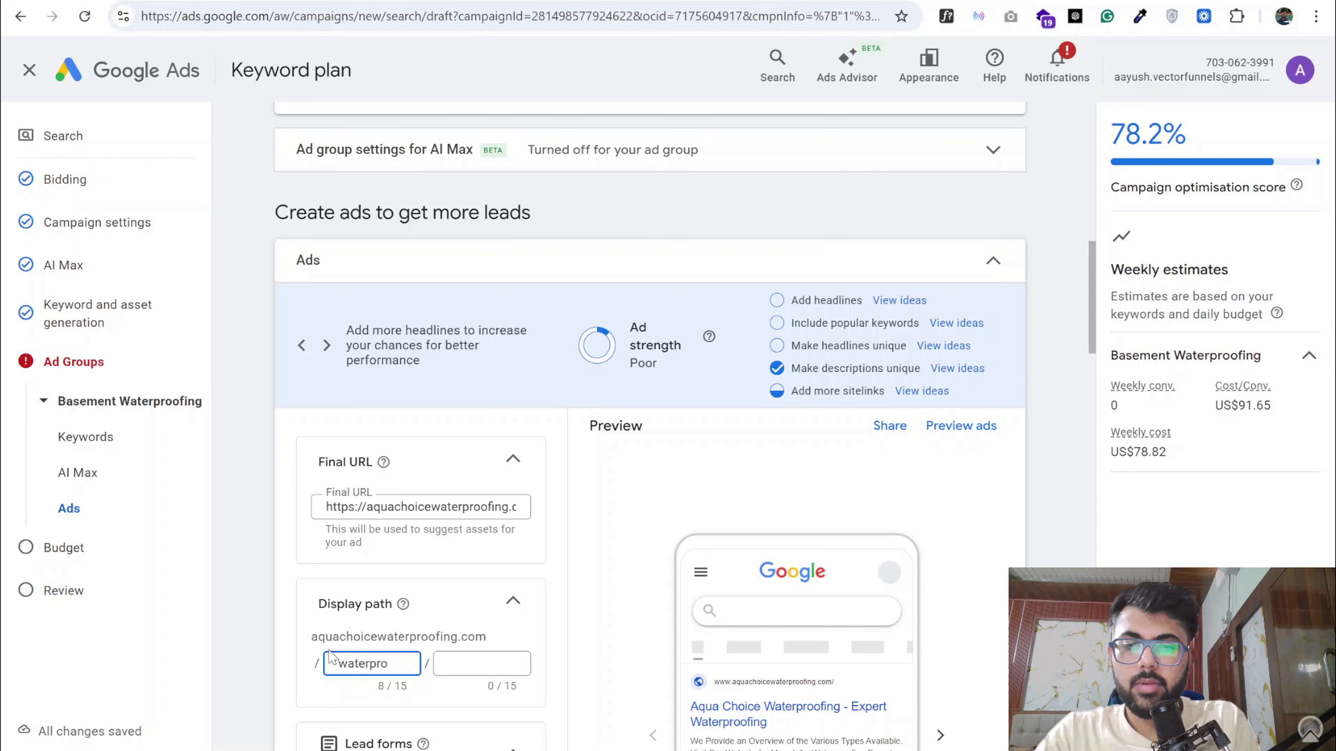
text(f)
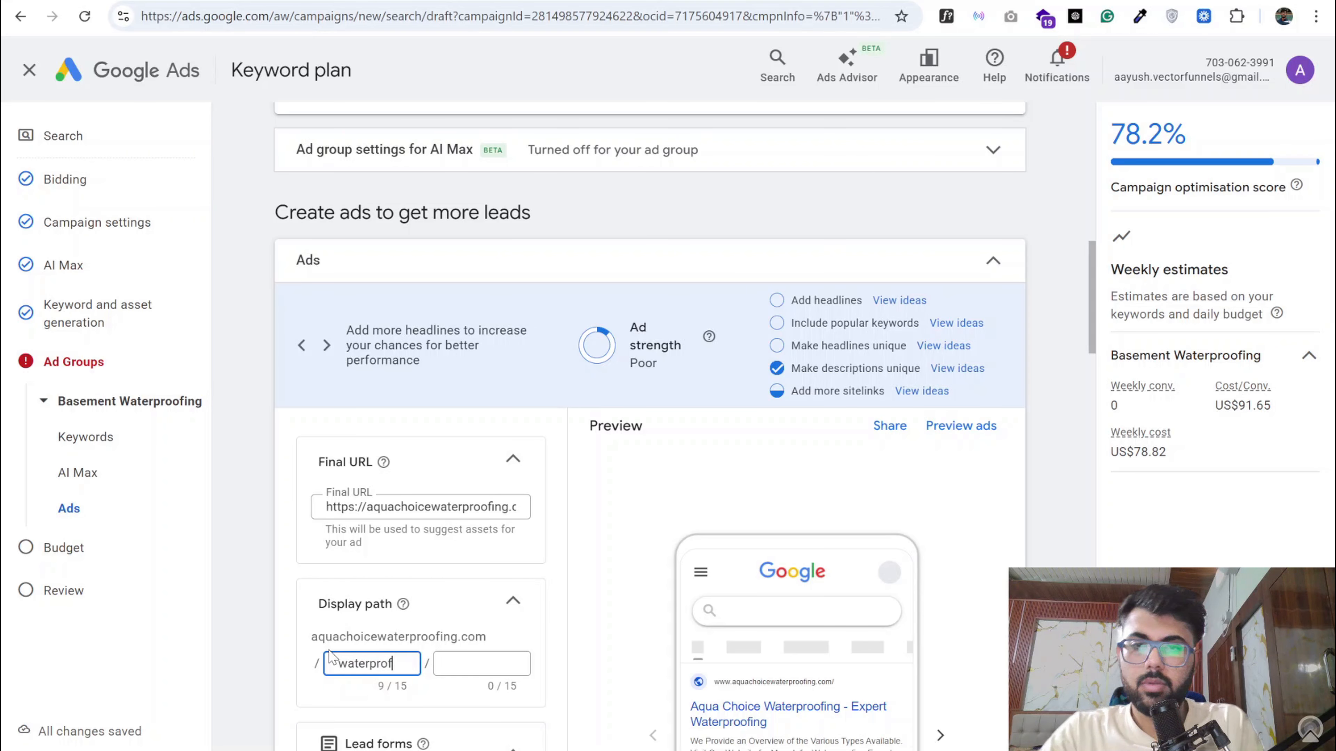
key(BackSpace)
text(ofing)
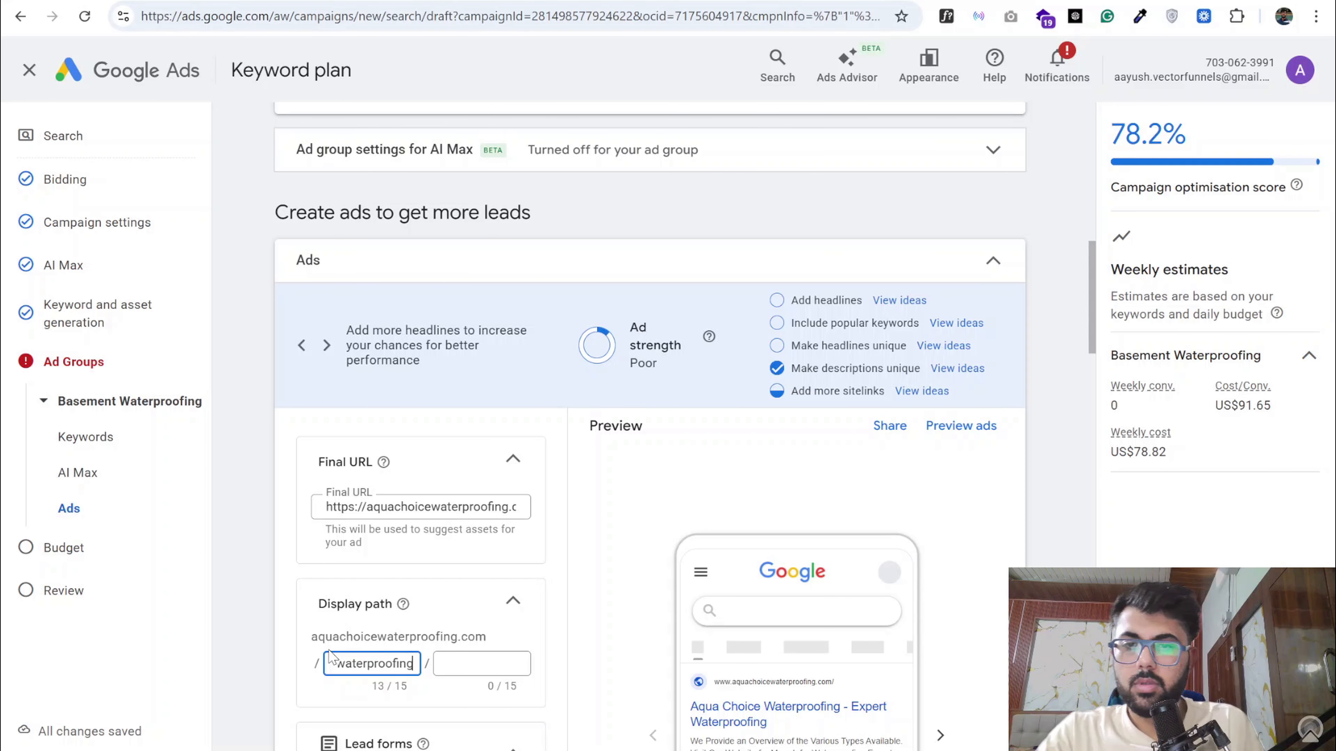
- Switch to the Google Docs document and copy Ad Group 1's first headline, "Basement Waterproofing Pros"
scroll(377, 550, down, 5)
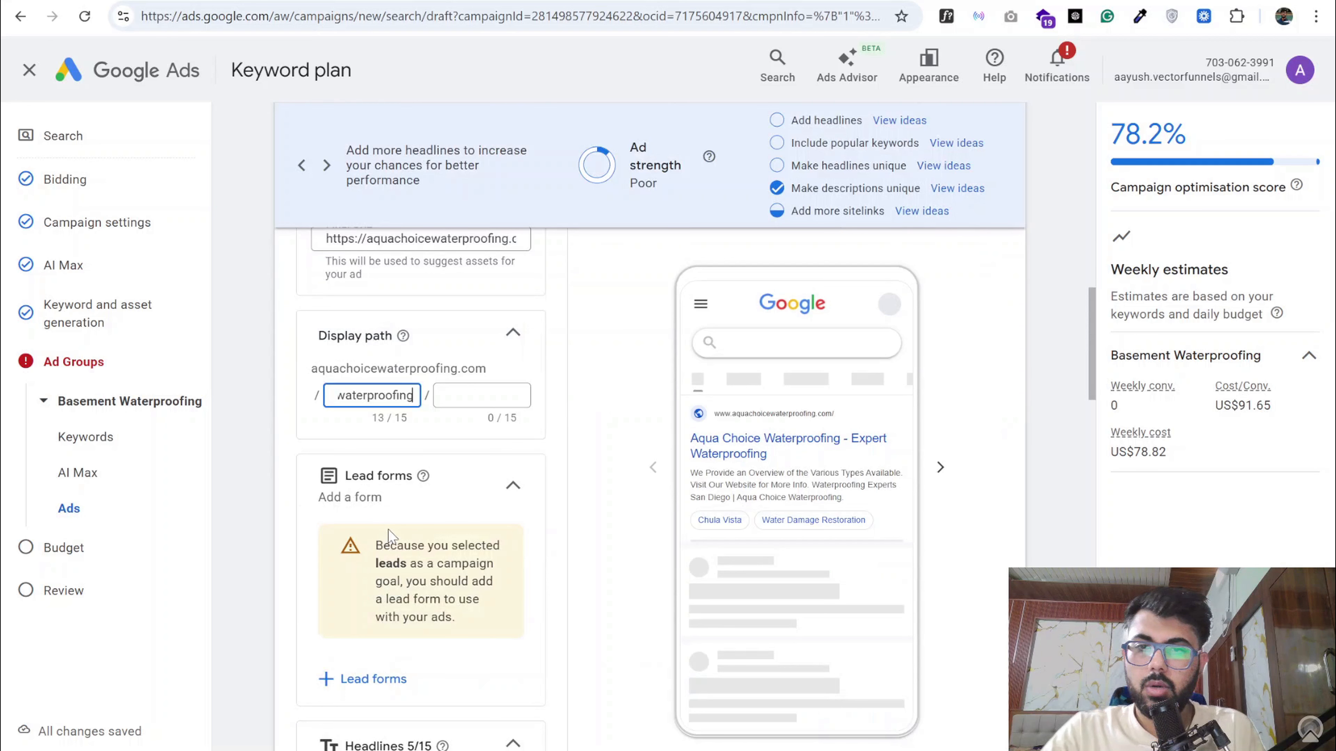
scroll(388, 529, down, 5)
scroll(396, 524, down, 5)
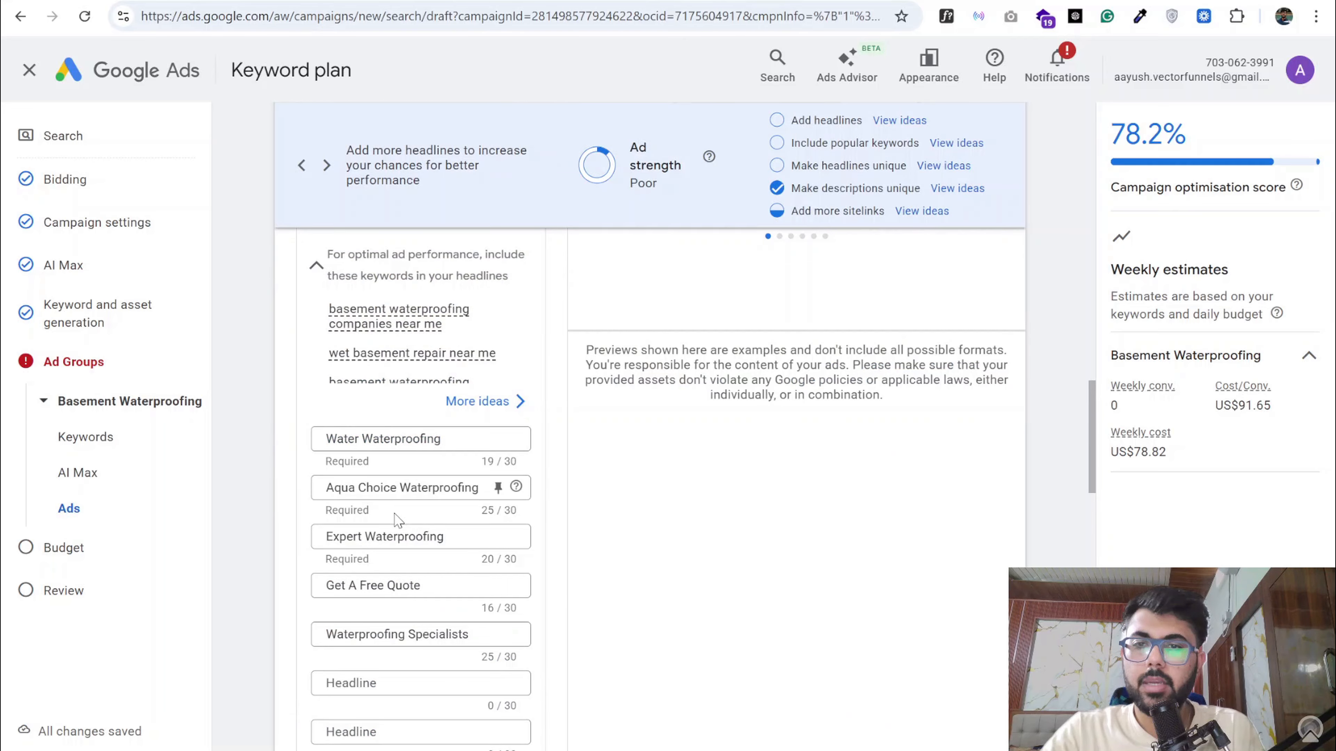
scroll(391, 473, up, 5)
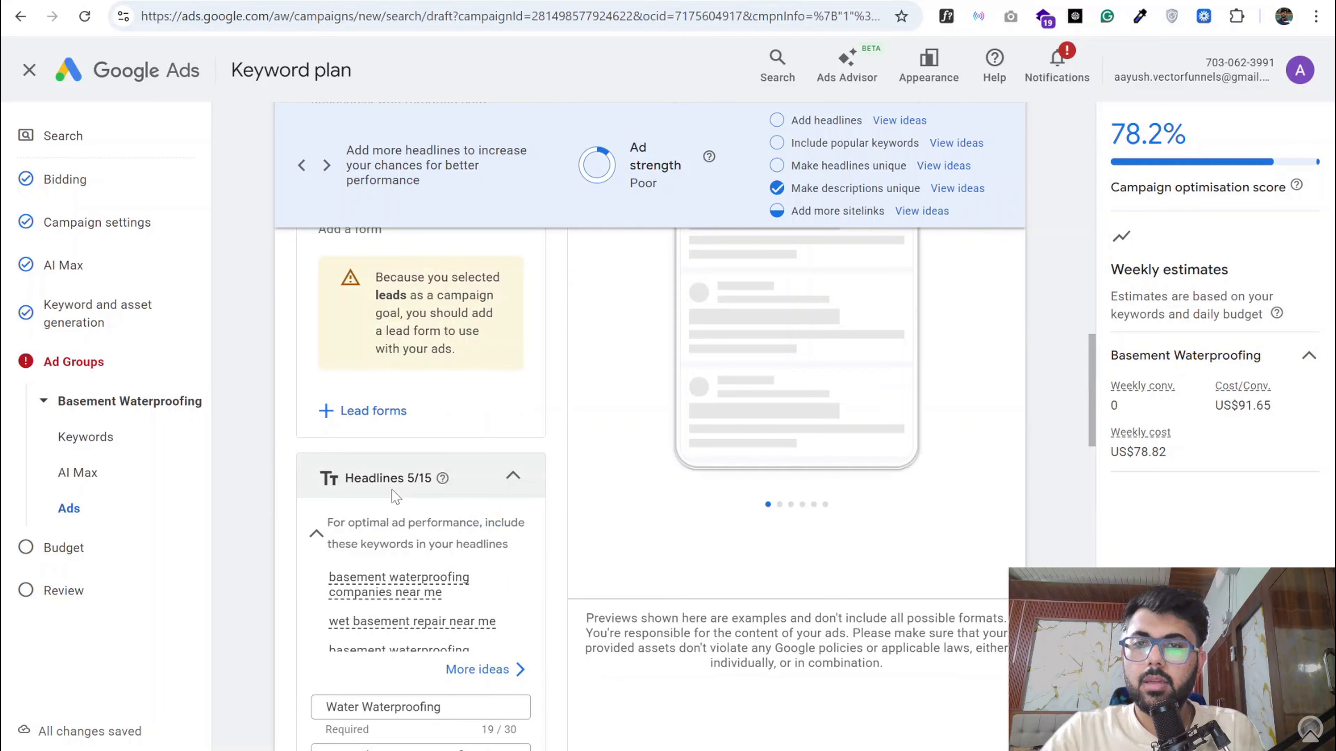
scroll(394, 452, up, 5)
scroll(399, 448, down, 5)
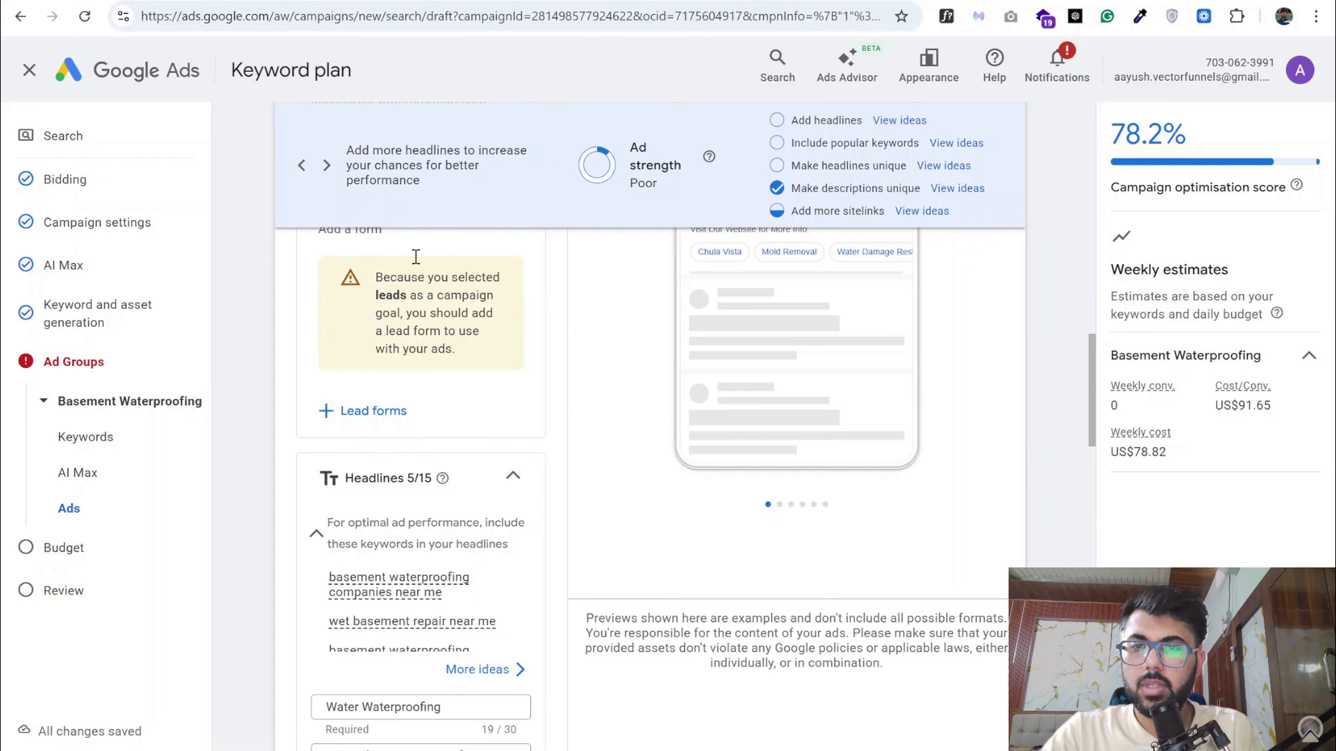
click(237, 1)
scroll(435, 371, down, 9)
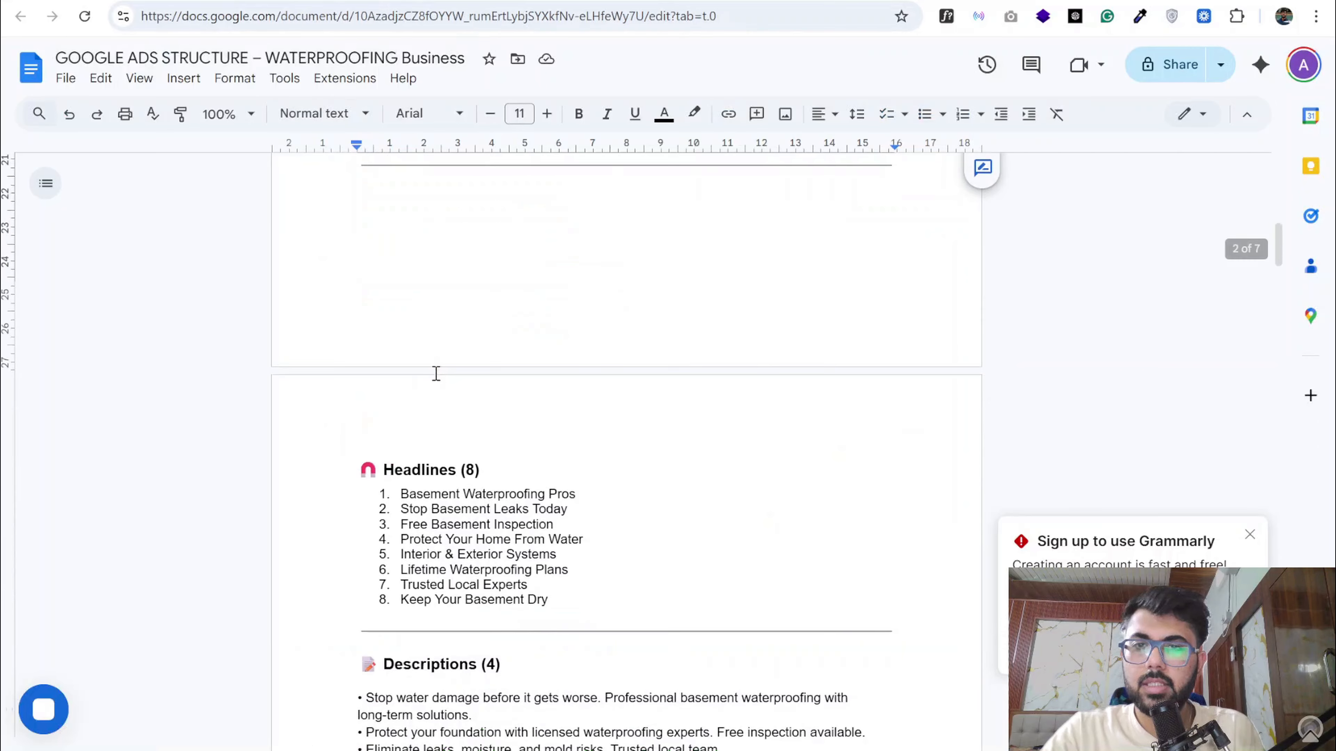
drag(402, 226, 576, 226)
key(ctrl+c)
- Switch back to Google Ads and replace the suggested headline "Water Waterproofing" with the copied "Basement Waterproofing Pros"
click(132, 1)
scroll(440, 621, down, 5)
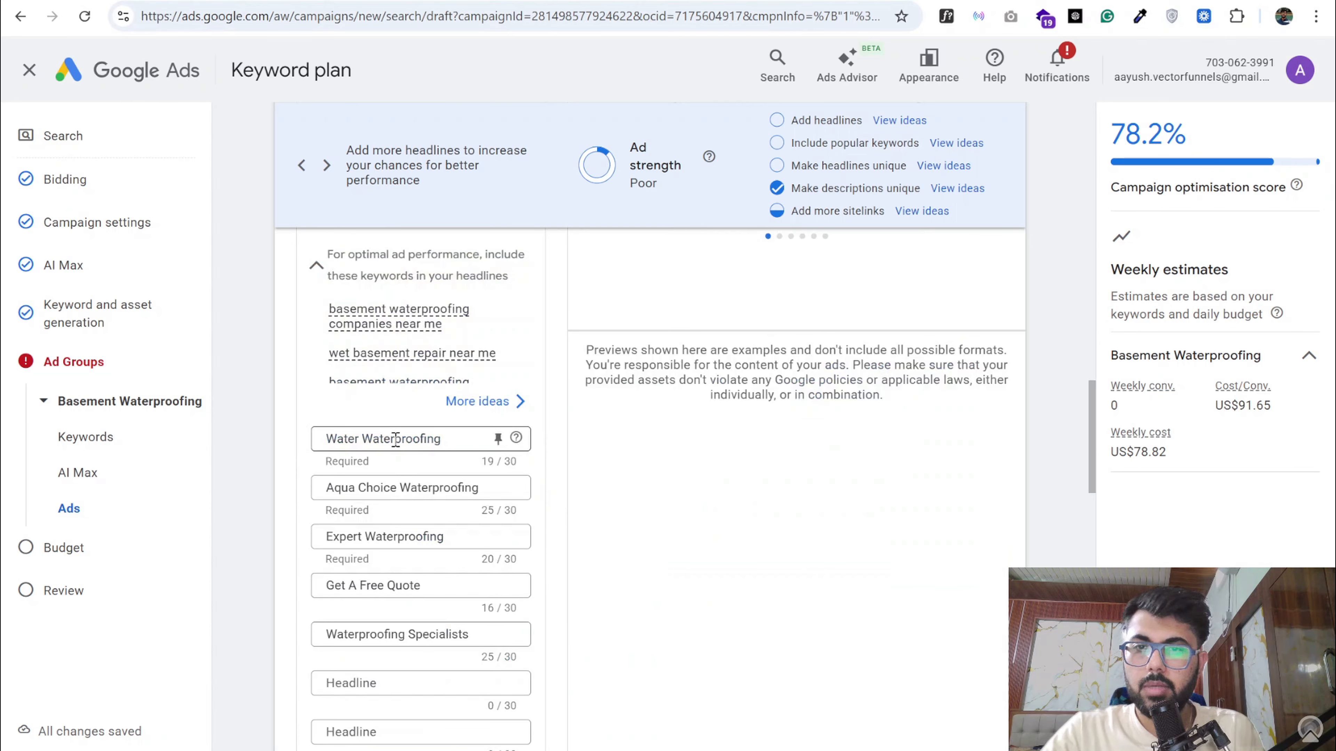
click(400, 430)
key(ctrl+a)
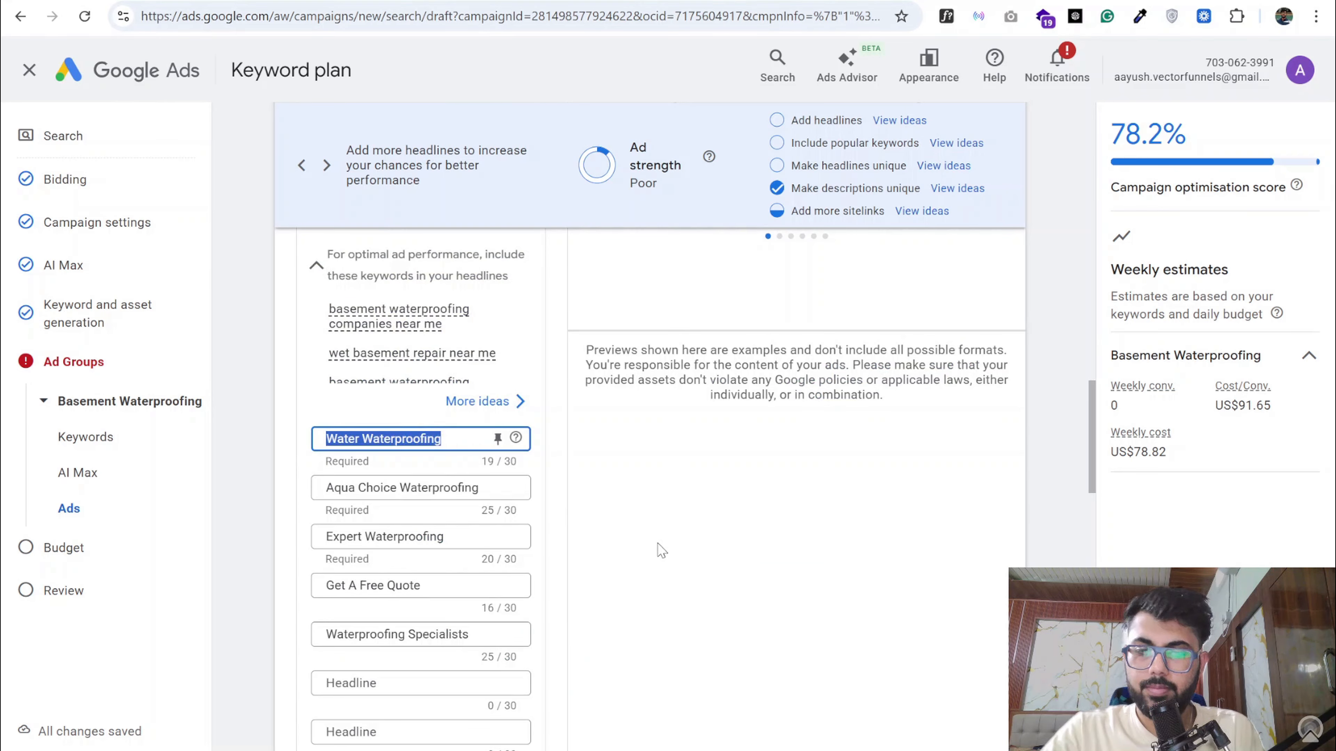
key(ctrl+v)
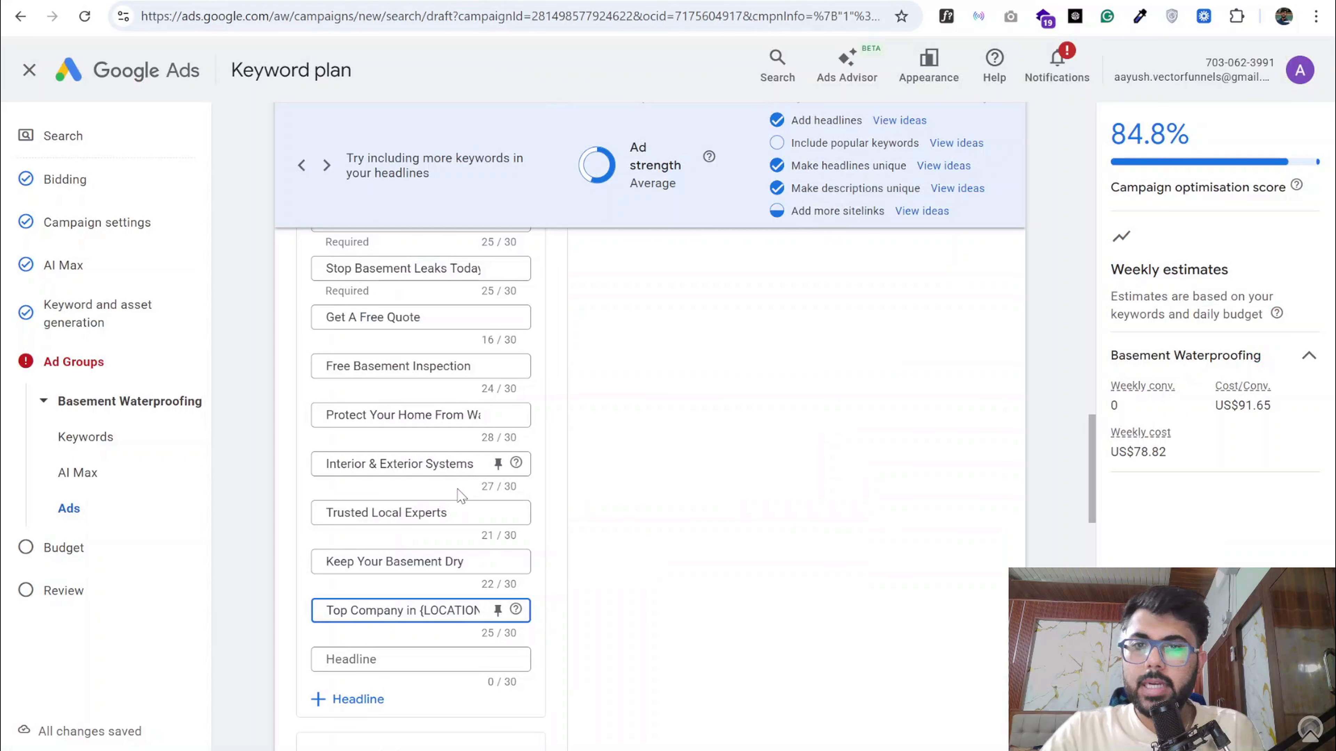
- Replace the ad's first description with "Stop water damage before it gets worse. Professional basement waterproofing with long-term solutions." from the document
scroll(381, 487, down, 5)
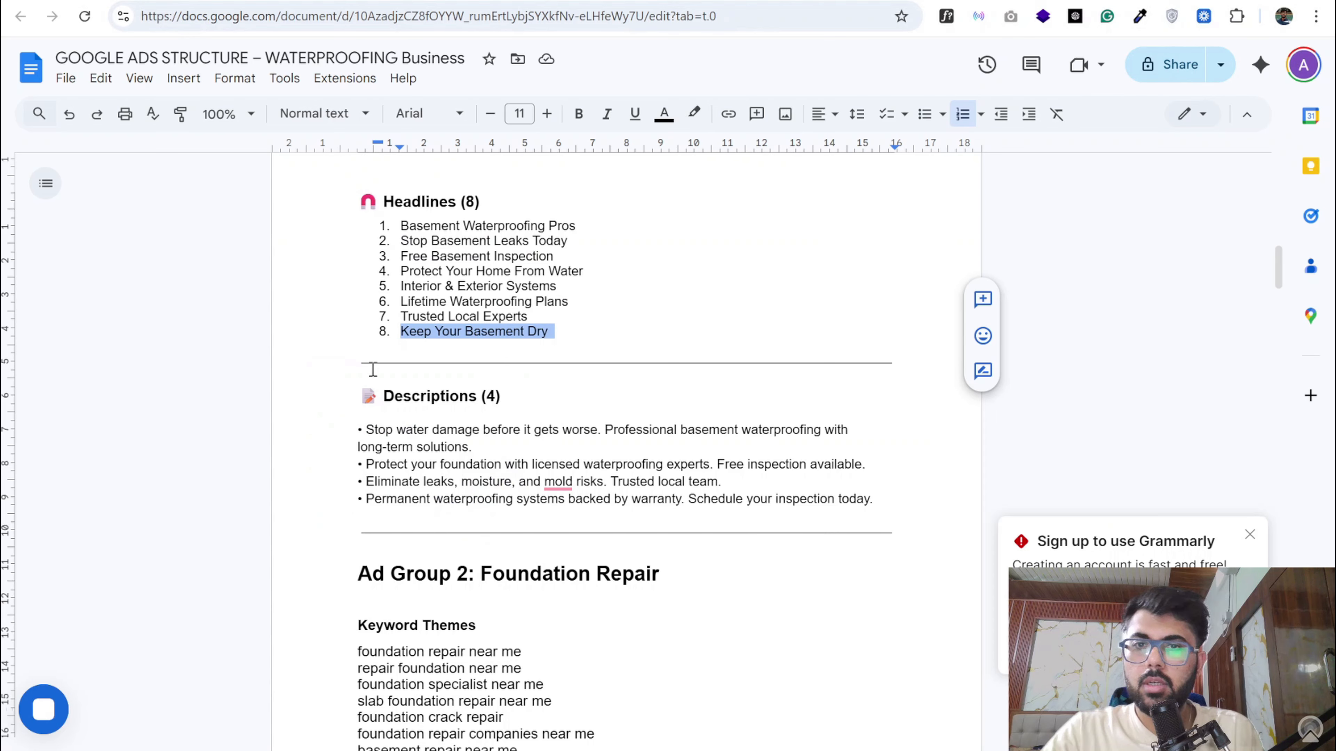
drag(472, 446, 366, 430)
key(ctrl+c)
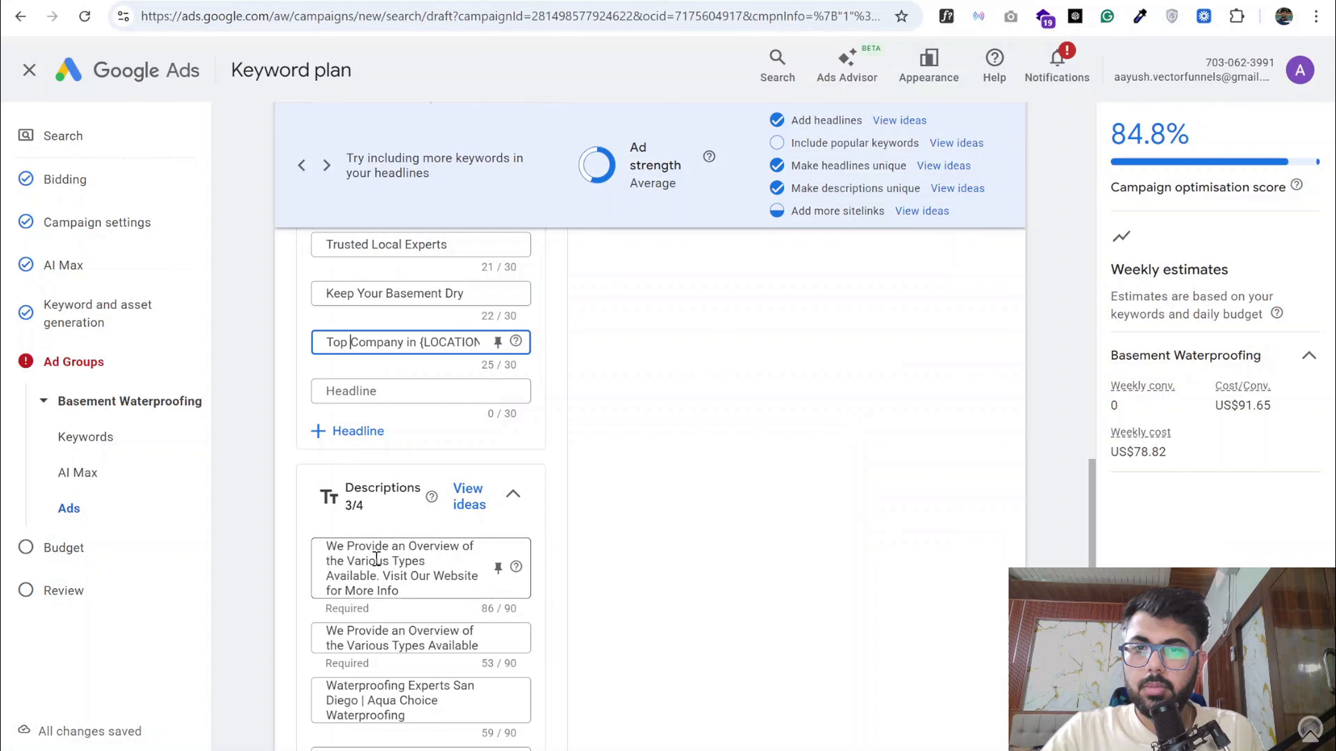
key(ctrl+a)
key(ctrl+v)
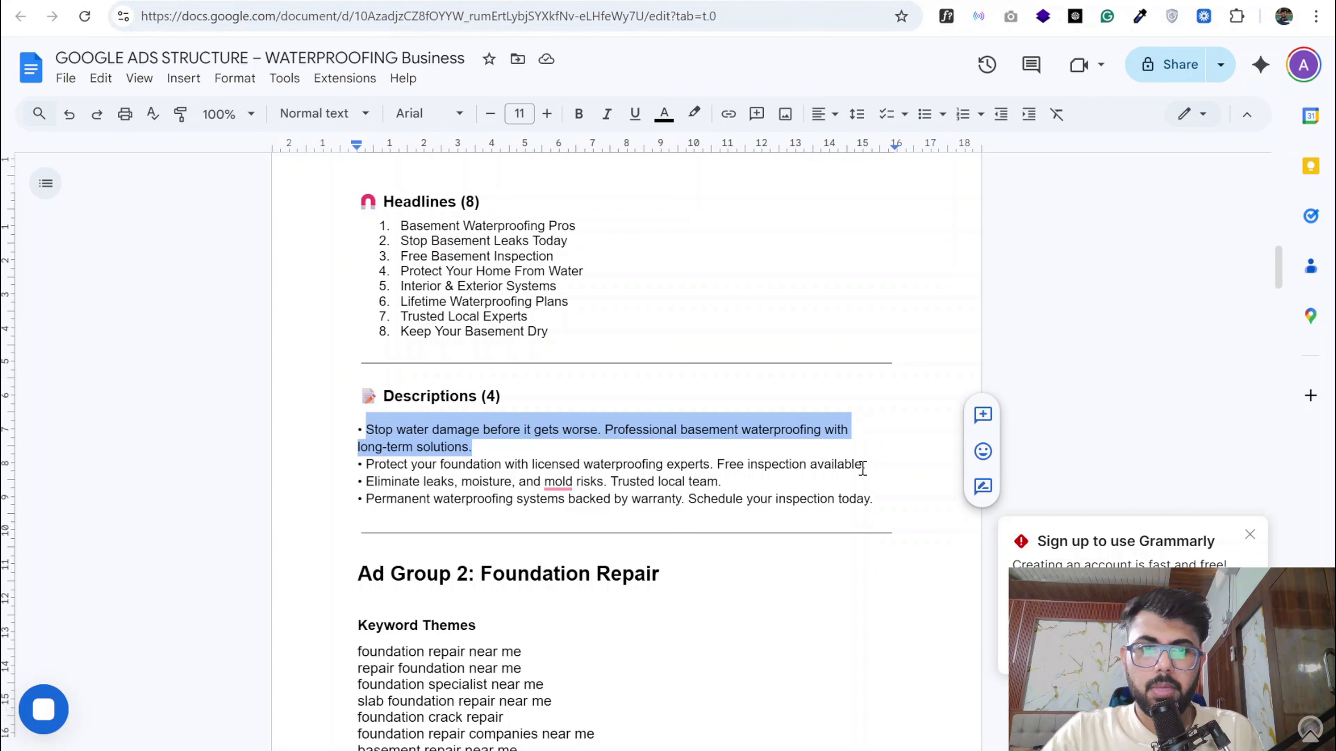
- Replace the ad's first description with "Protect your foundation with licensed waterproofing experts. Free inspection available" from the document
drag(862, 465, 367, 463)
key(ctrl+c)
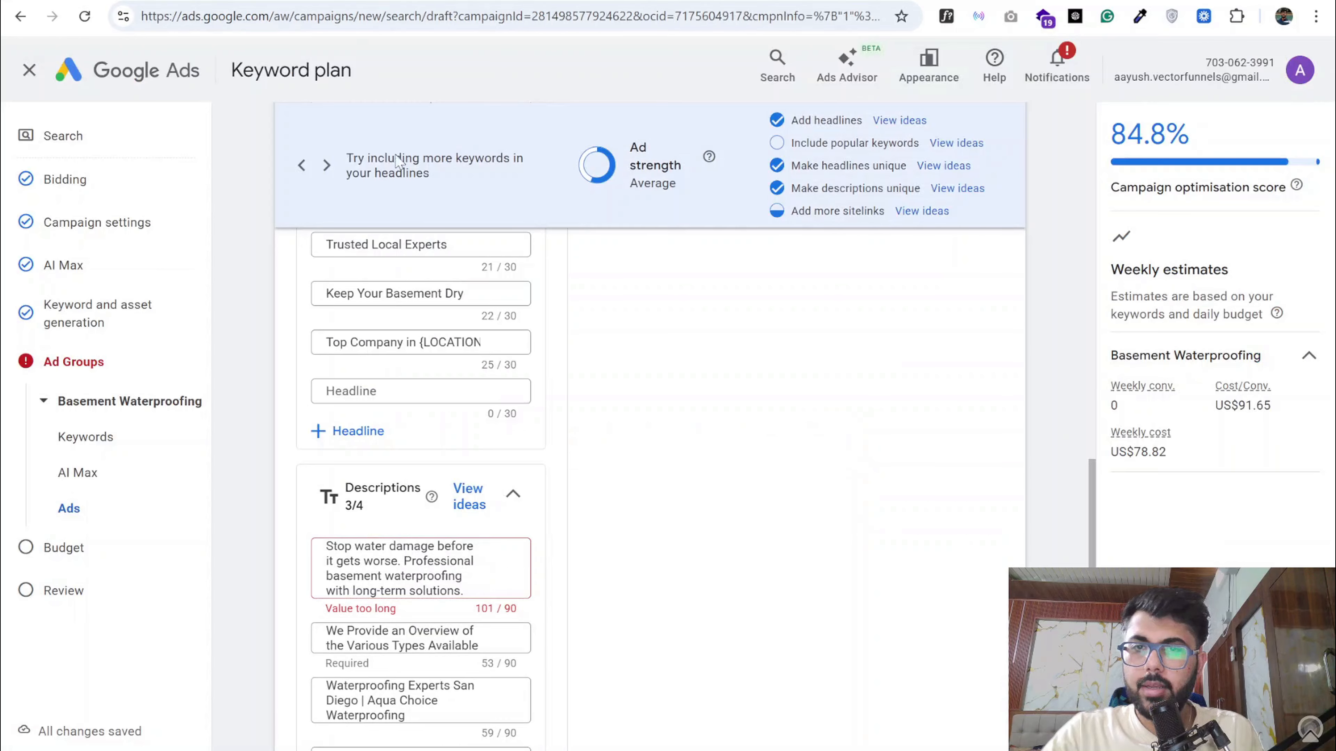
click(427, 557)
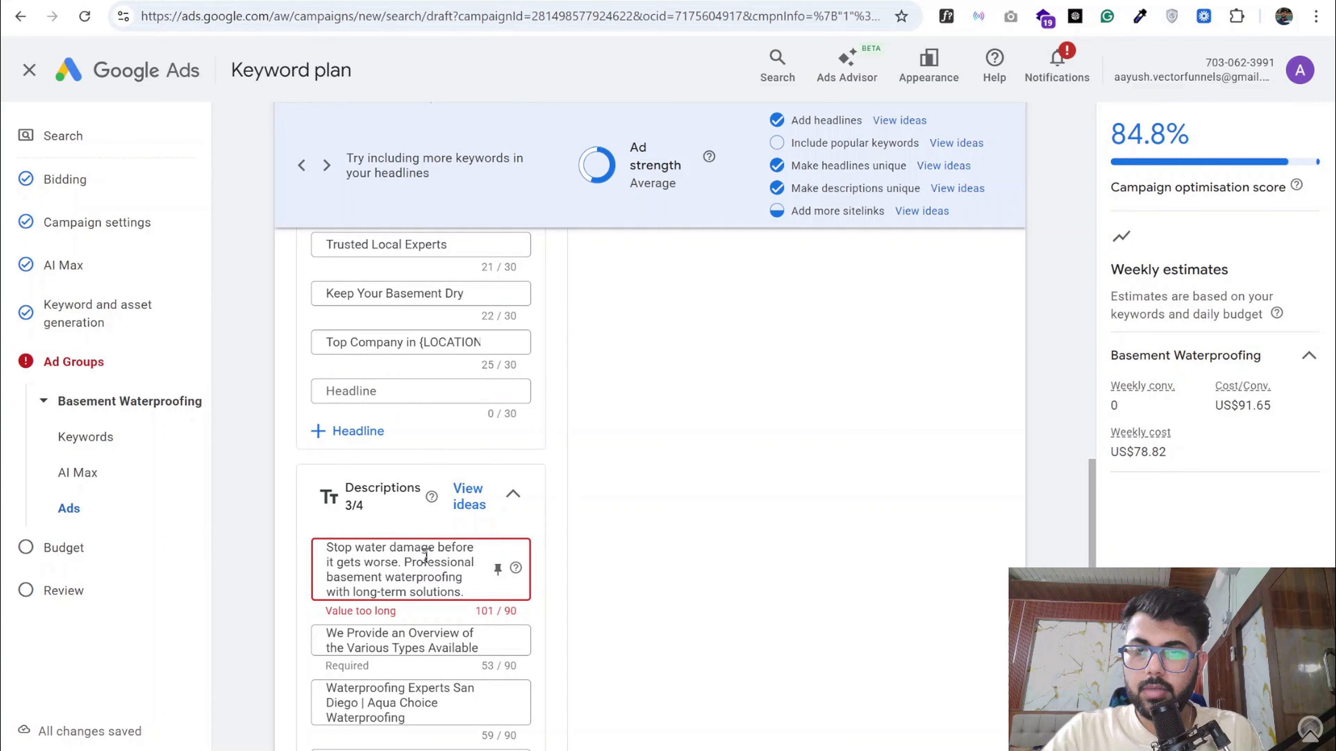
key(ctrl+a)
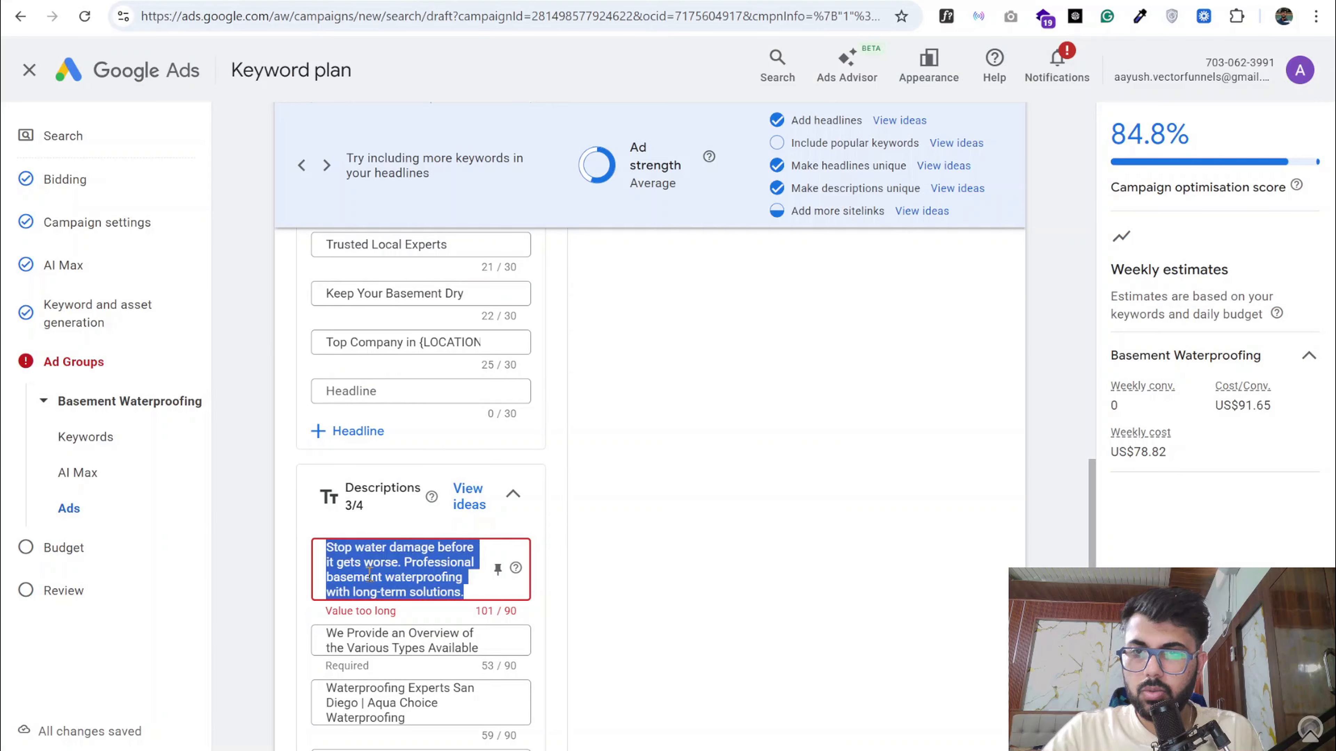
key(ctrl+v)
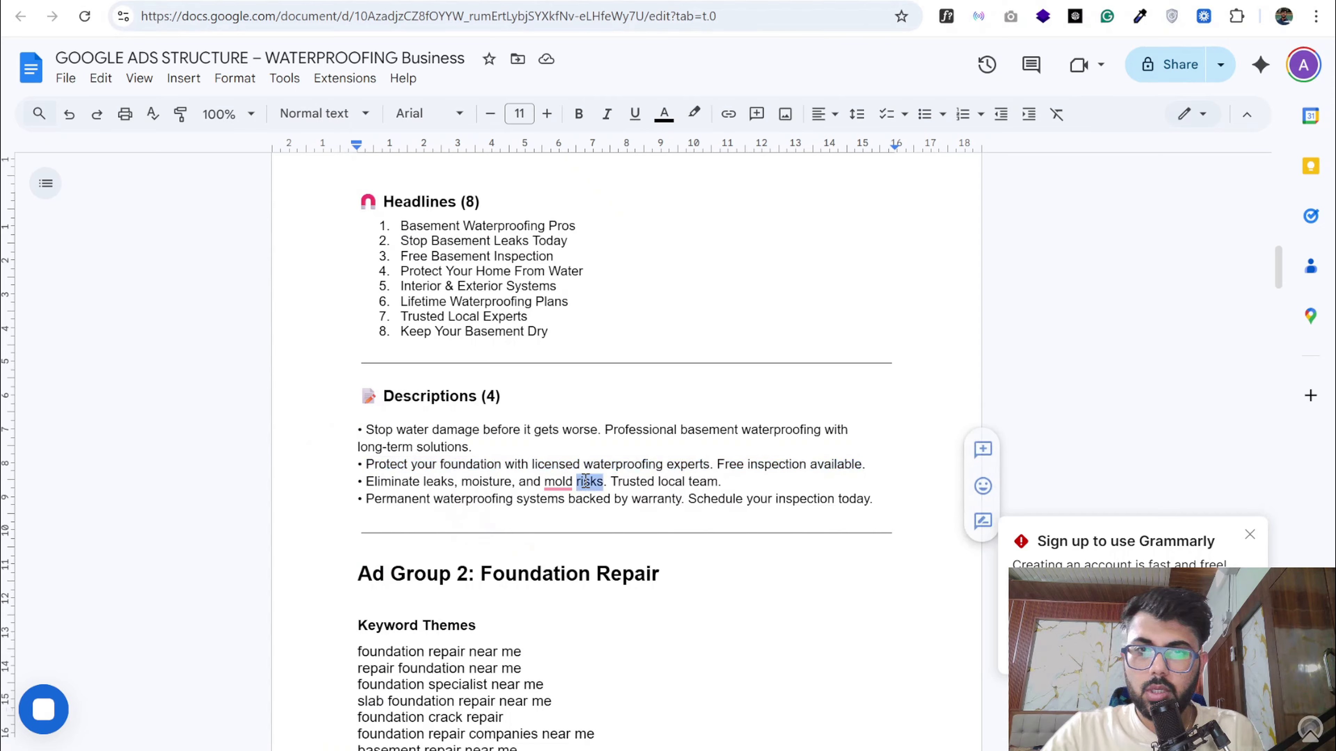
- Copy "Eliminate leaks, moisture, and mold risks. Trusted local team." from the document and replace the ad's second description with it
triple_click(588, 485)
click(545, 452)
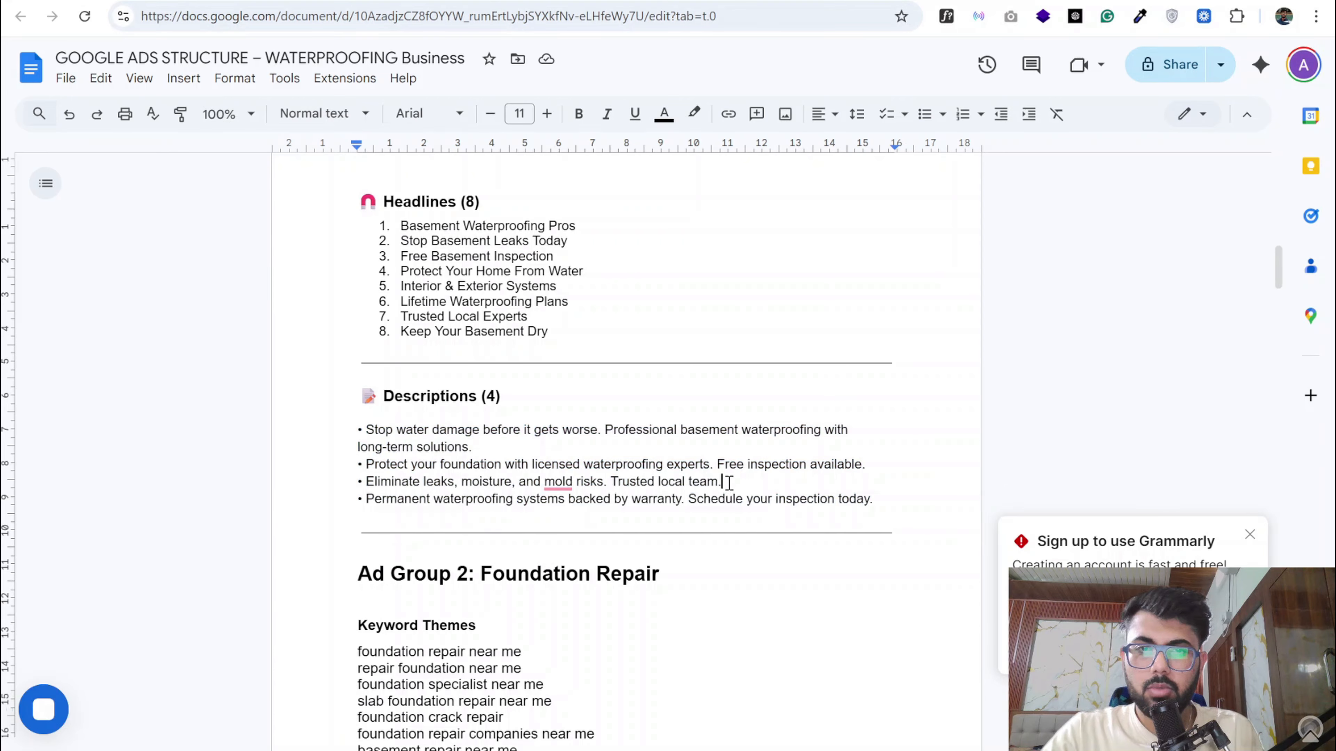
drag(722, 482, 366, 482)
key(ctrl+c)
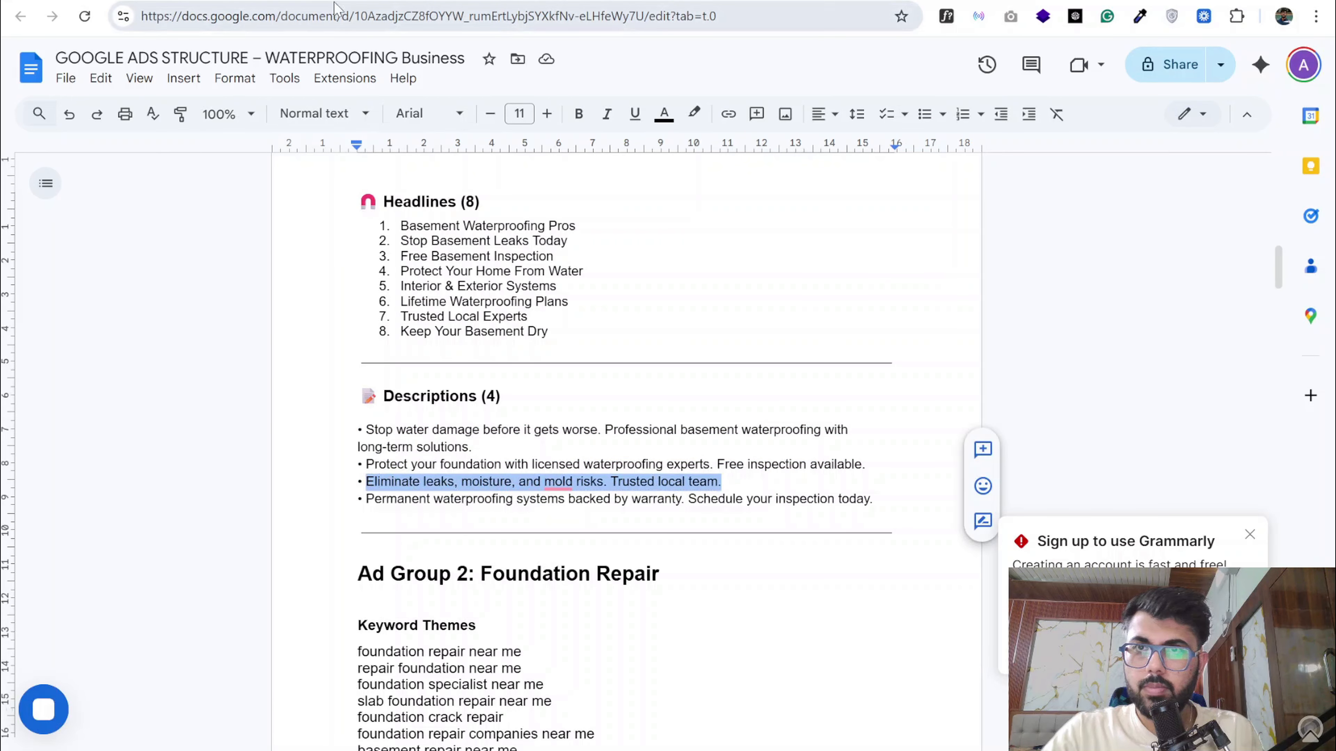
click(361, 1)
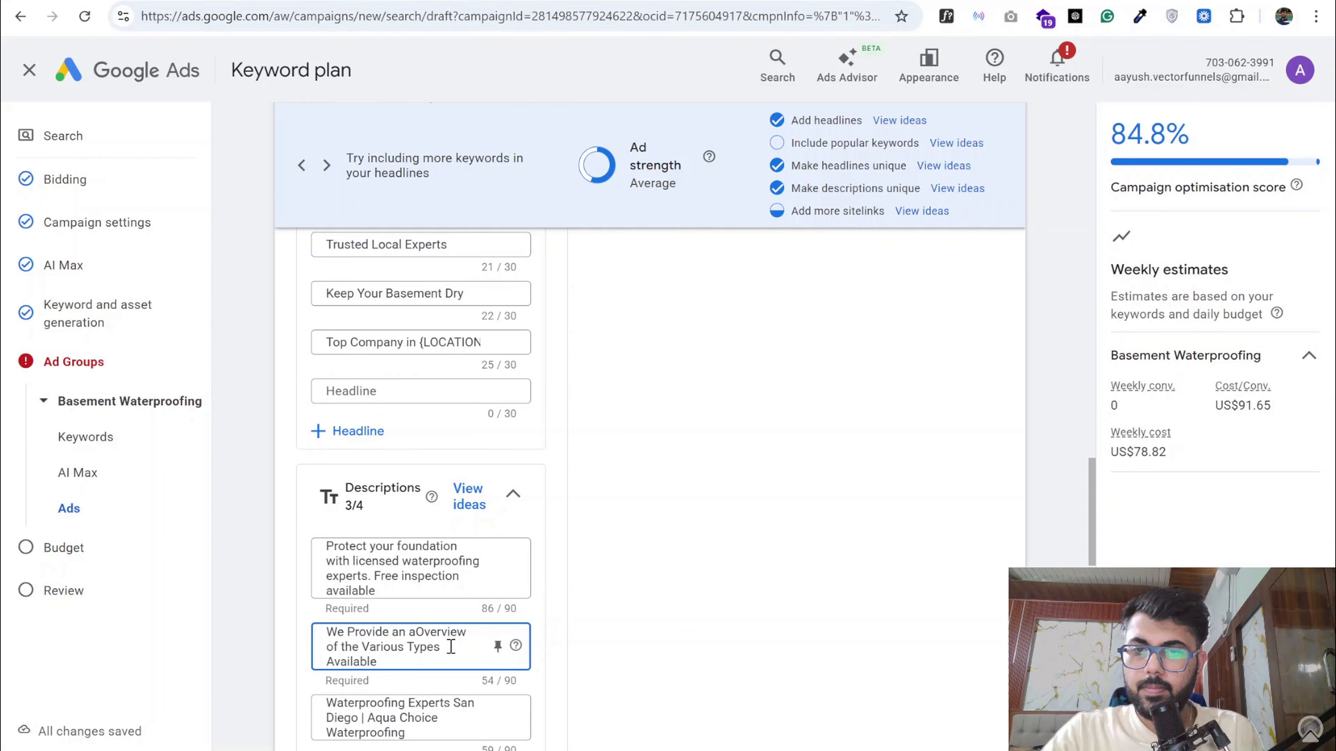
key(ctrl+a)
key(ctrl+v)
- Replace "San Diego" with "Austin" in the ad's third description, "Waterproofing Experts San Diego | Aqua Choice Waterproofing"
scroll(398, 634, down, 5)
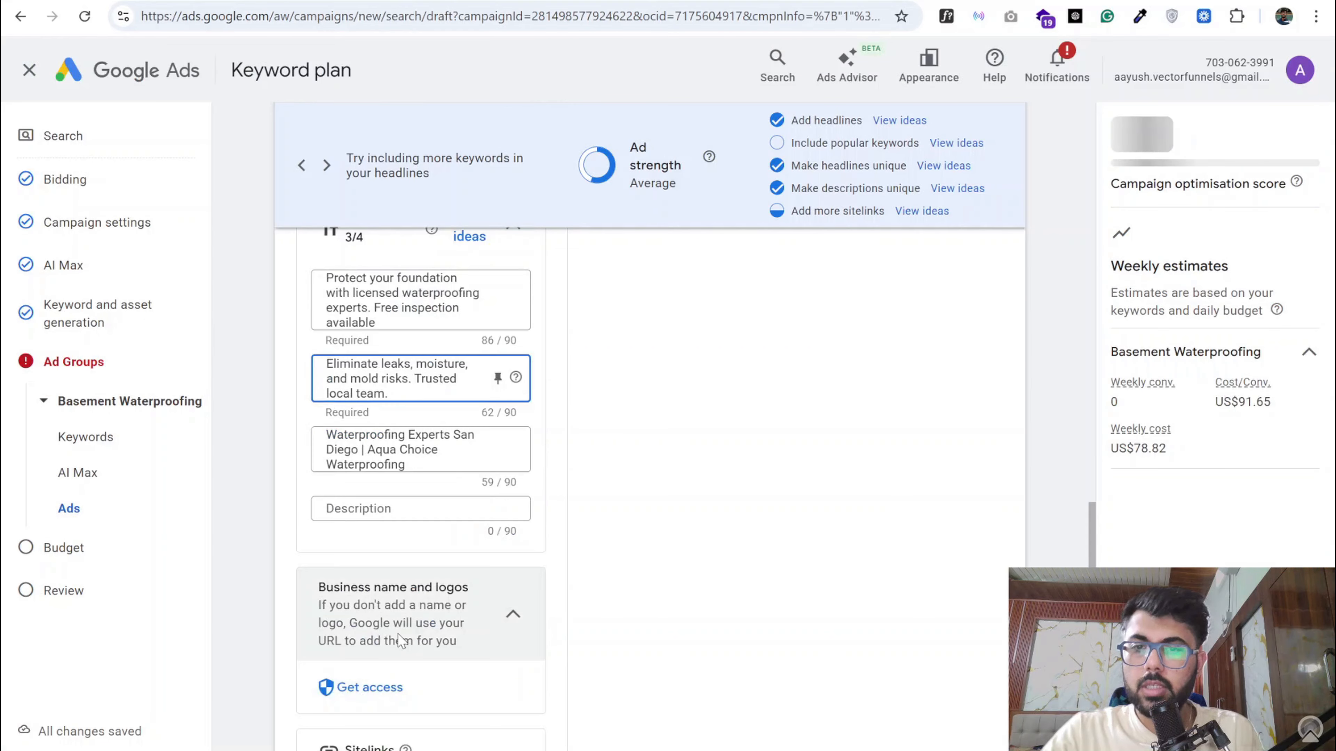
click(358, 451)
key(BackSpace)
key(BackSpace)
key(BackSpace)
key(BackSpace)
key(BackSpace)
key(BackSpace)
key(BackSpace)
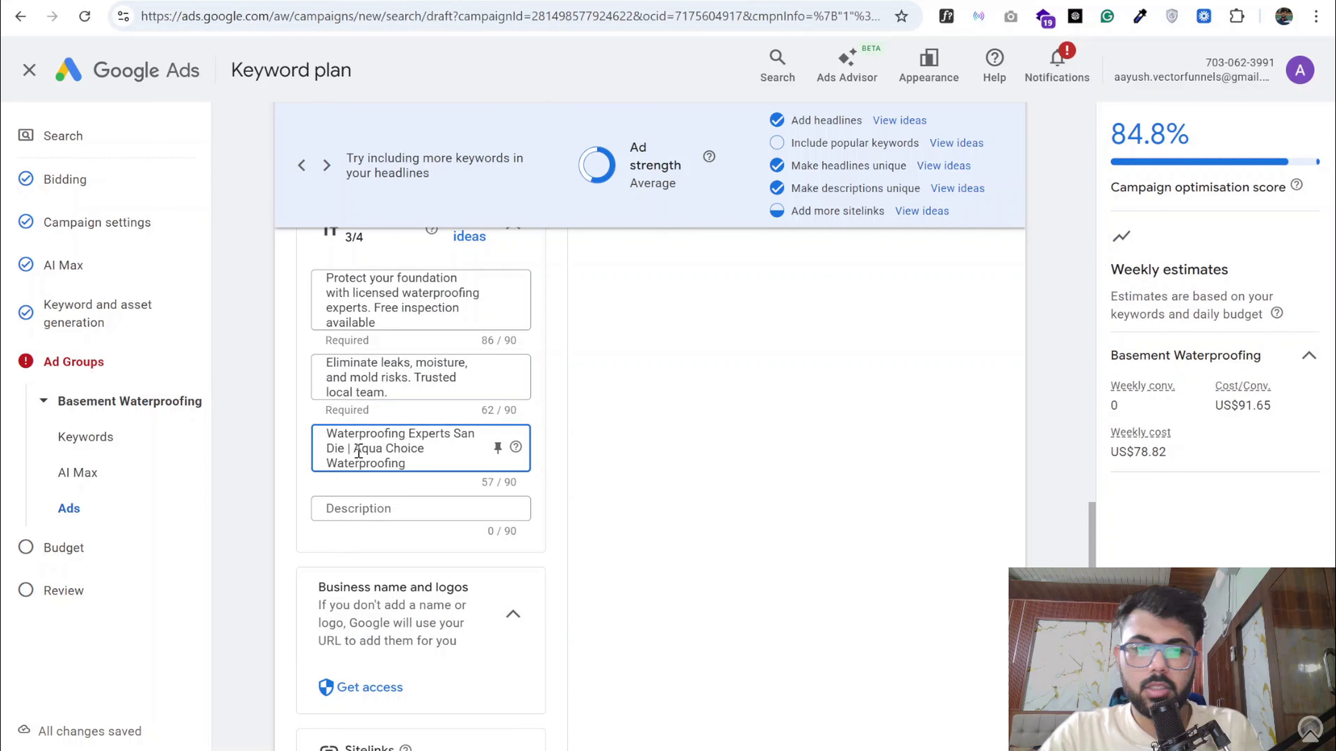
text(Austin)
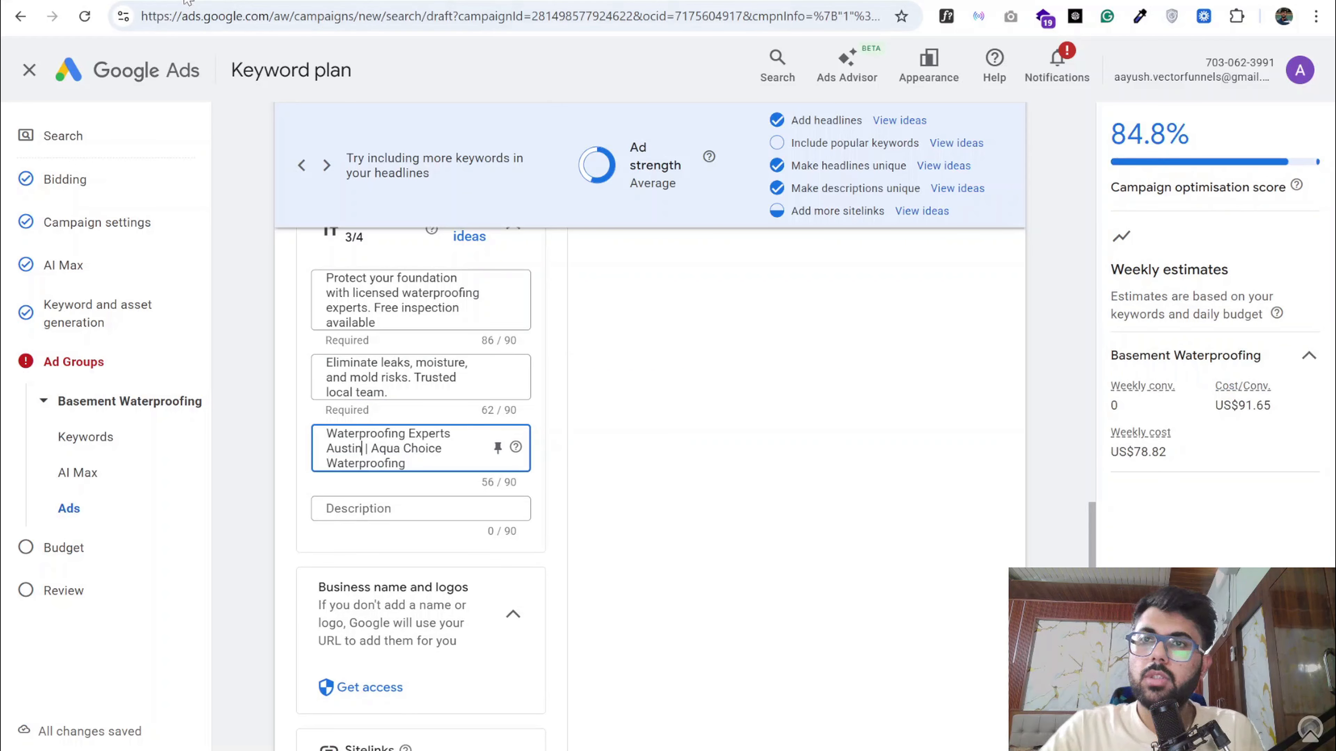
- Copy "Permanent waterproofing systems backed by warranty. Schedule your inspection today" from the Google Docs document and add it as the ad's fourth description in Google Ads
key(ctrl+Tab)
click(471, 487)
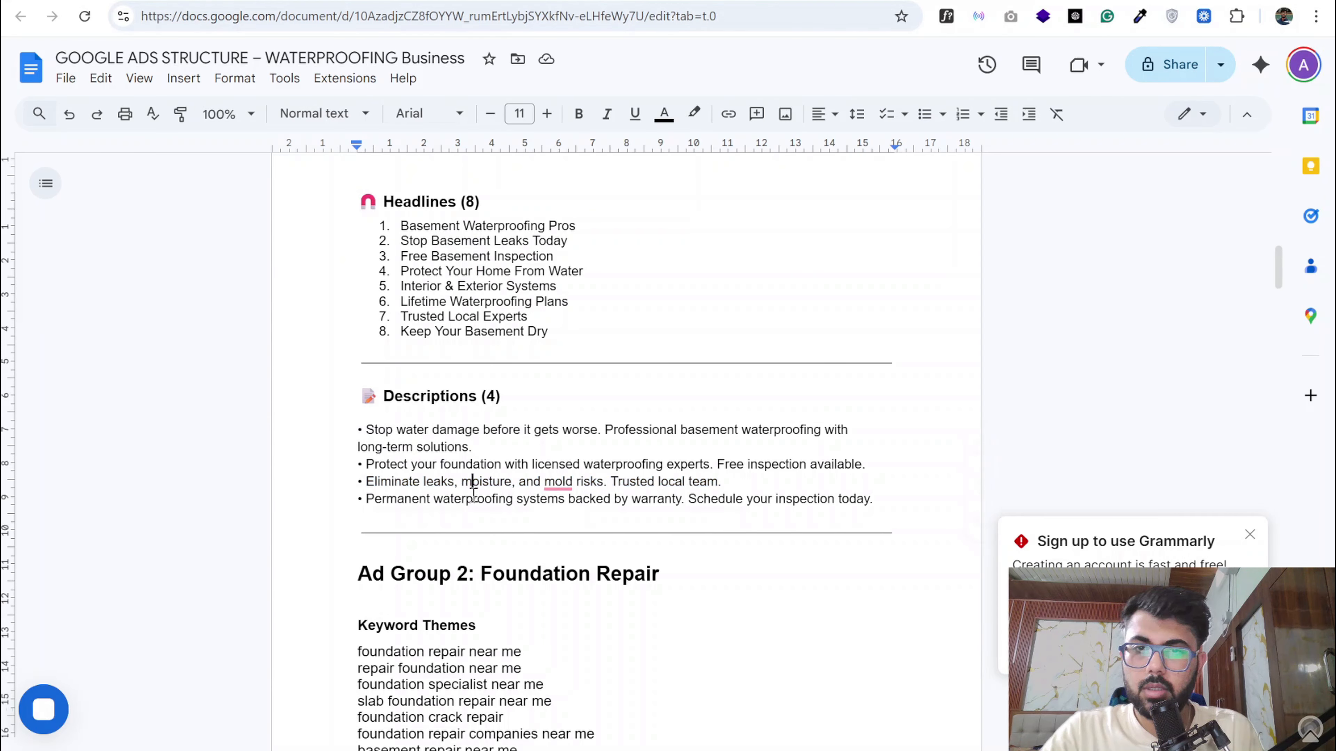
triple_click(473, 496)
click(451, 498)
click(368, 500)
drag(368, 499, 857, 499)
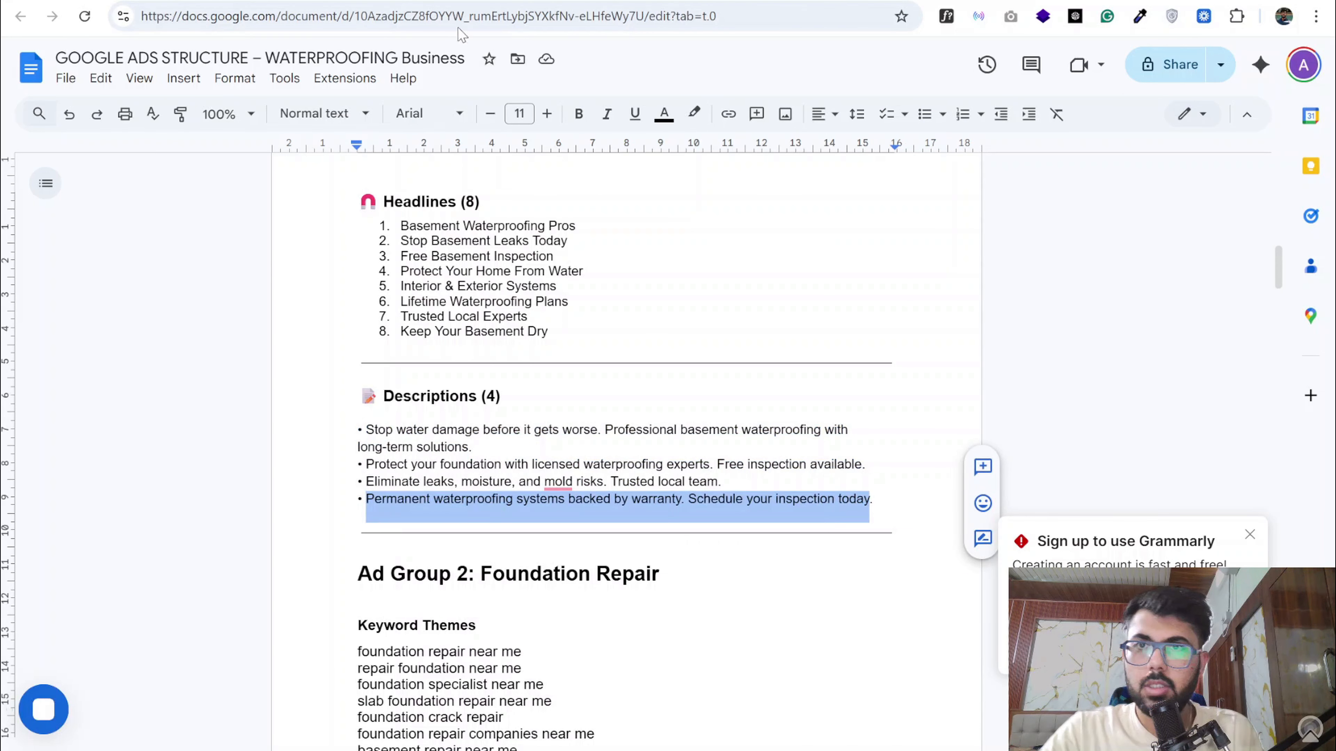
key(ctrl+shift+Tab)
click(437, 514)
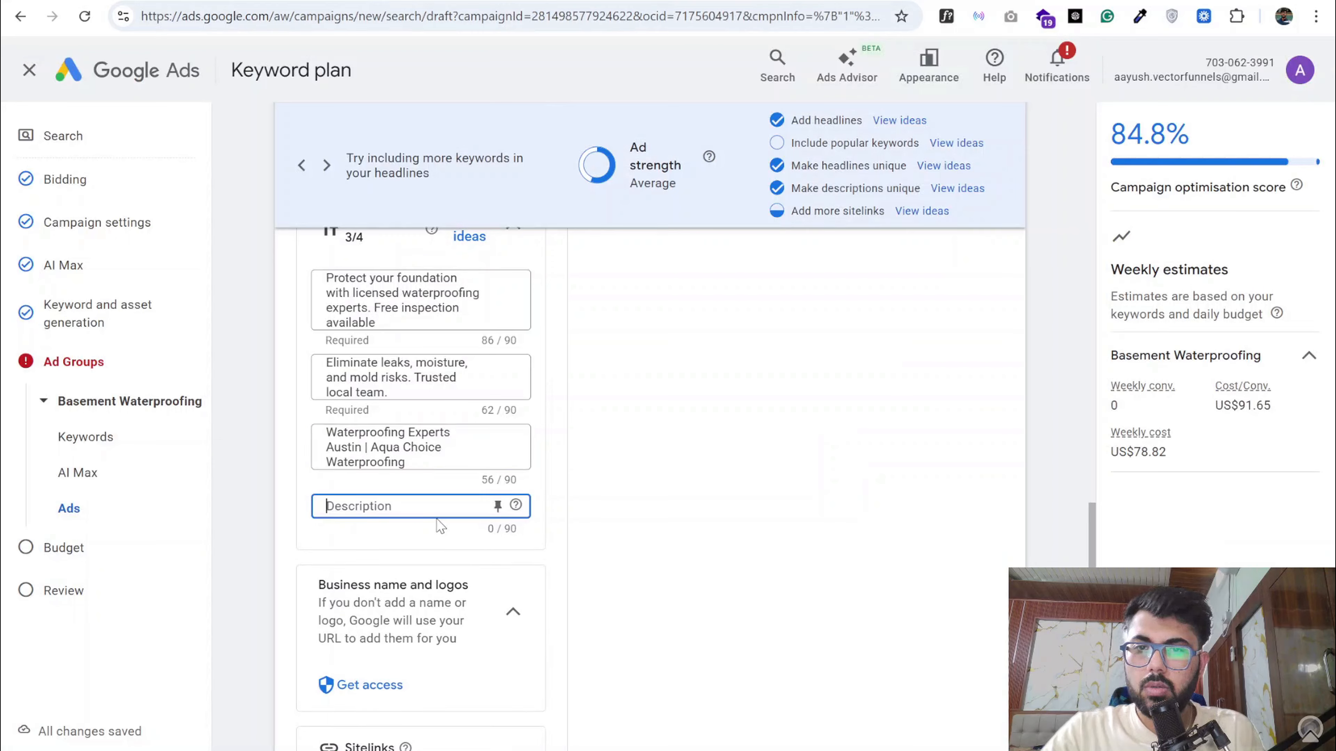
text(Permanent waterproofing systems backed by warranty. Schedule your inspection today.)
click(627, 506)
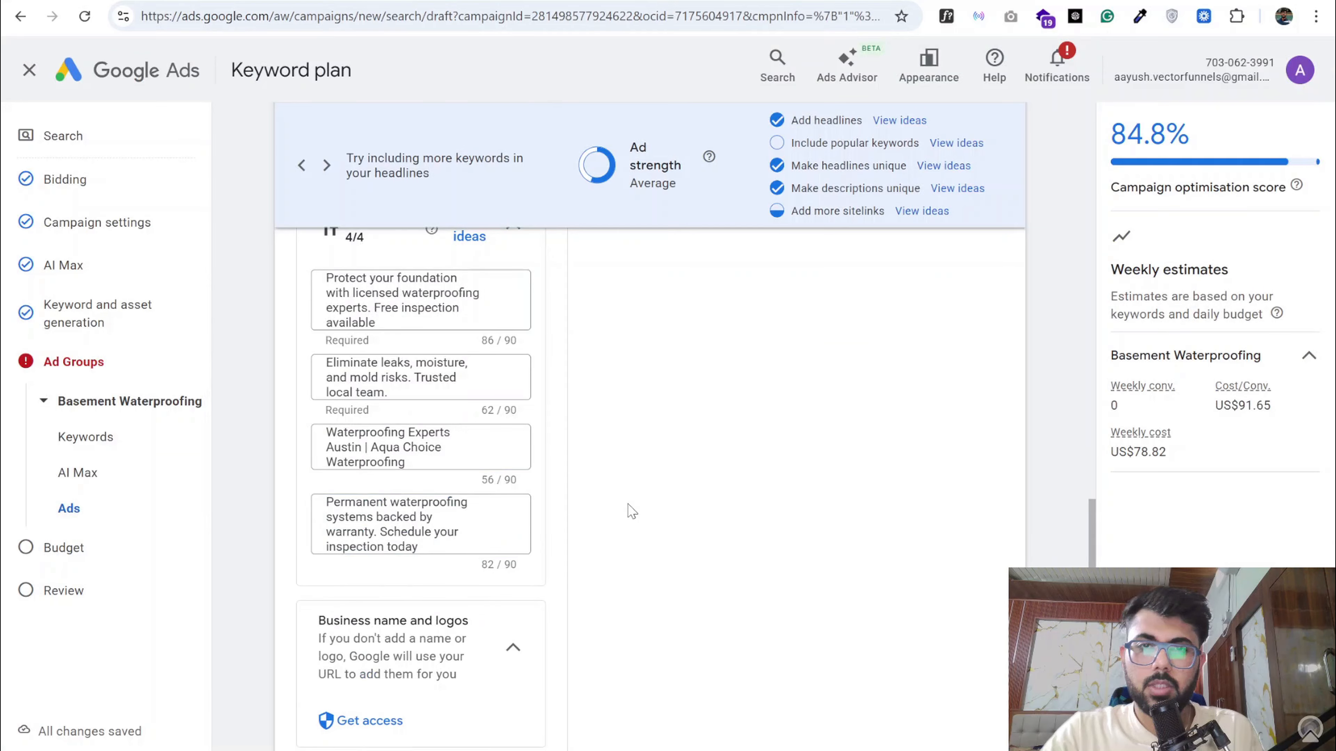
scroll(629, 513, up, 5)
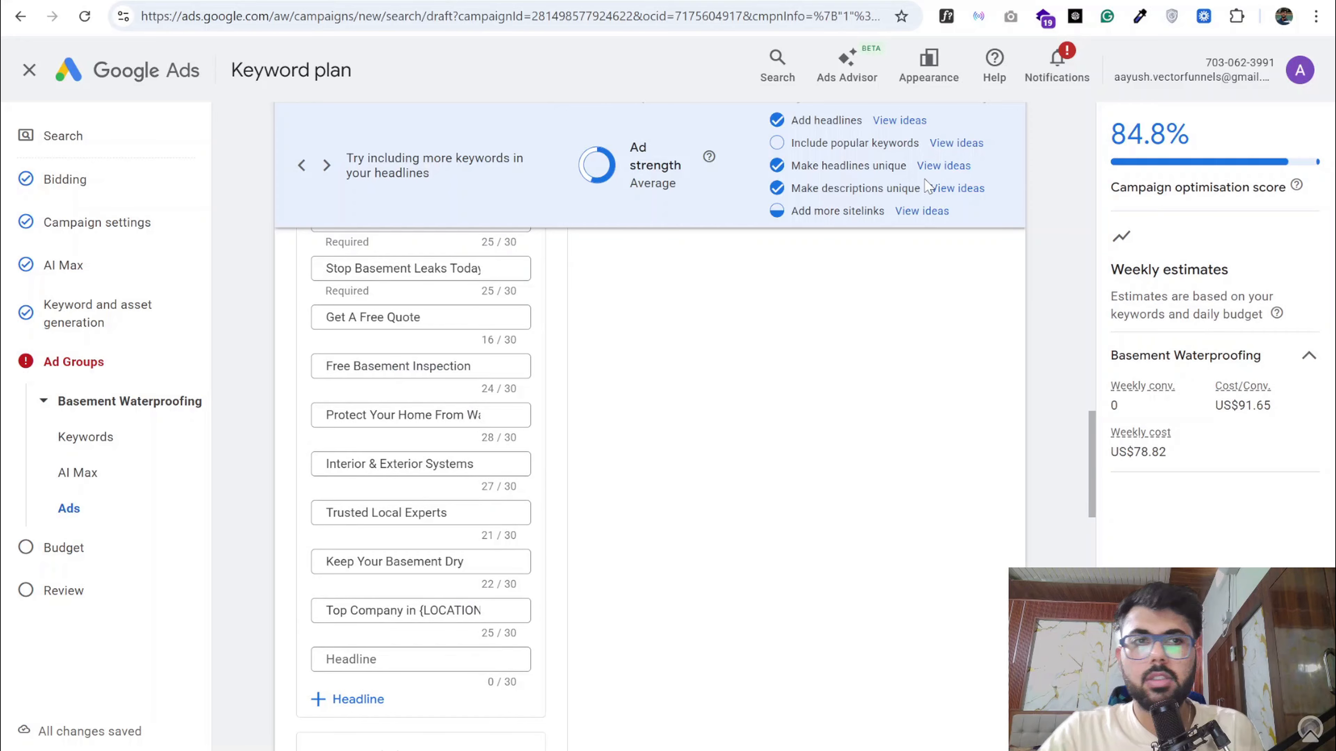
scroll(575, 282, up, 5)
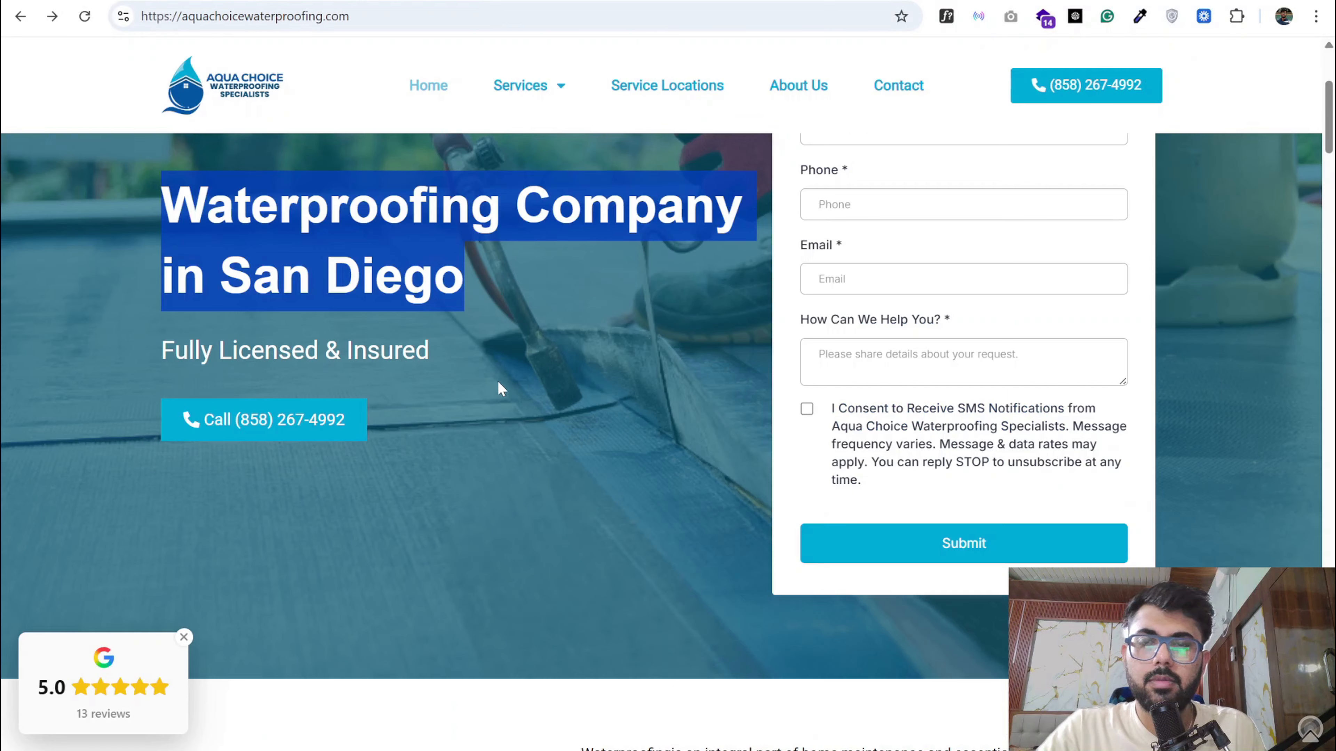
scroll(497, 387, down, 15)
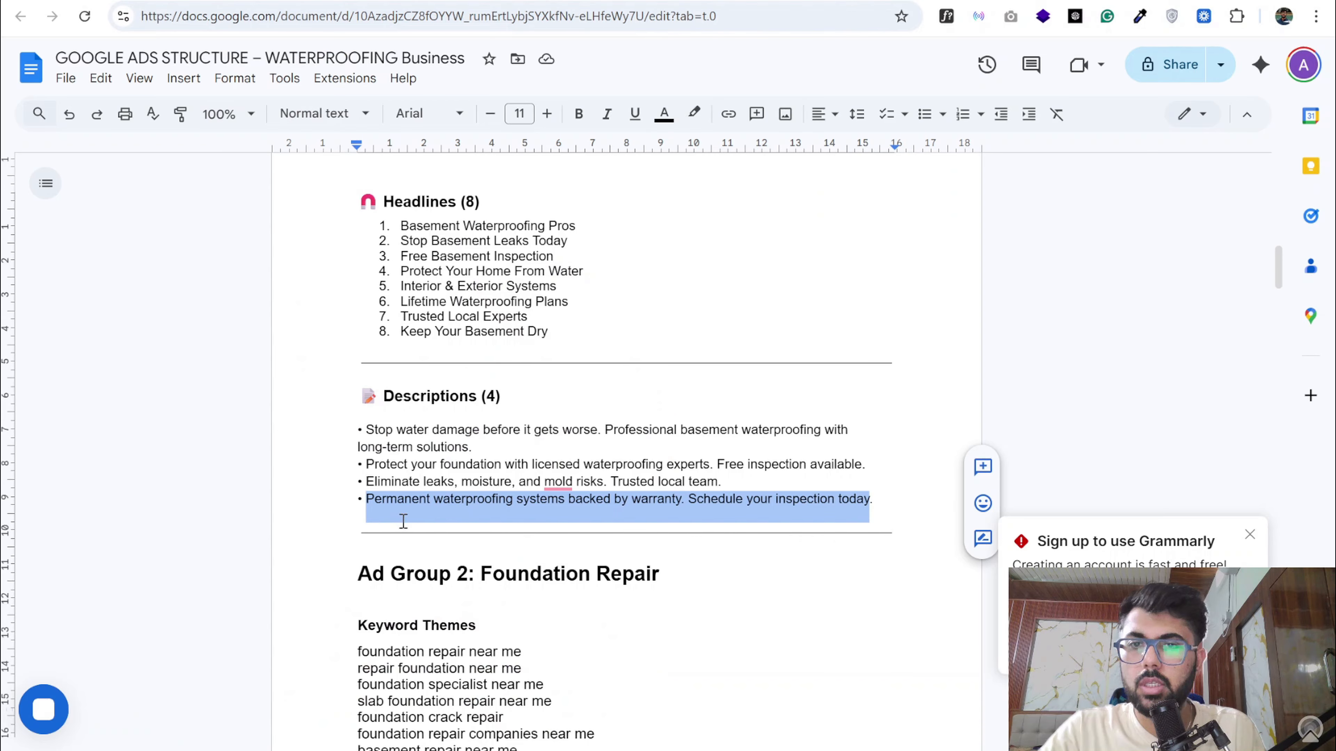
scroll(403, 515, down, 5)
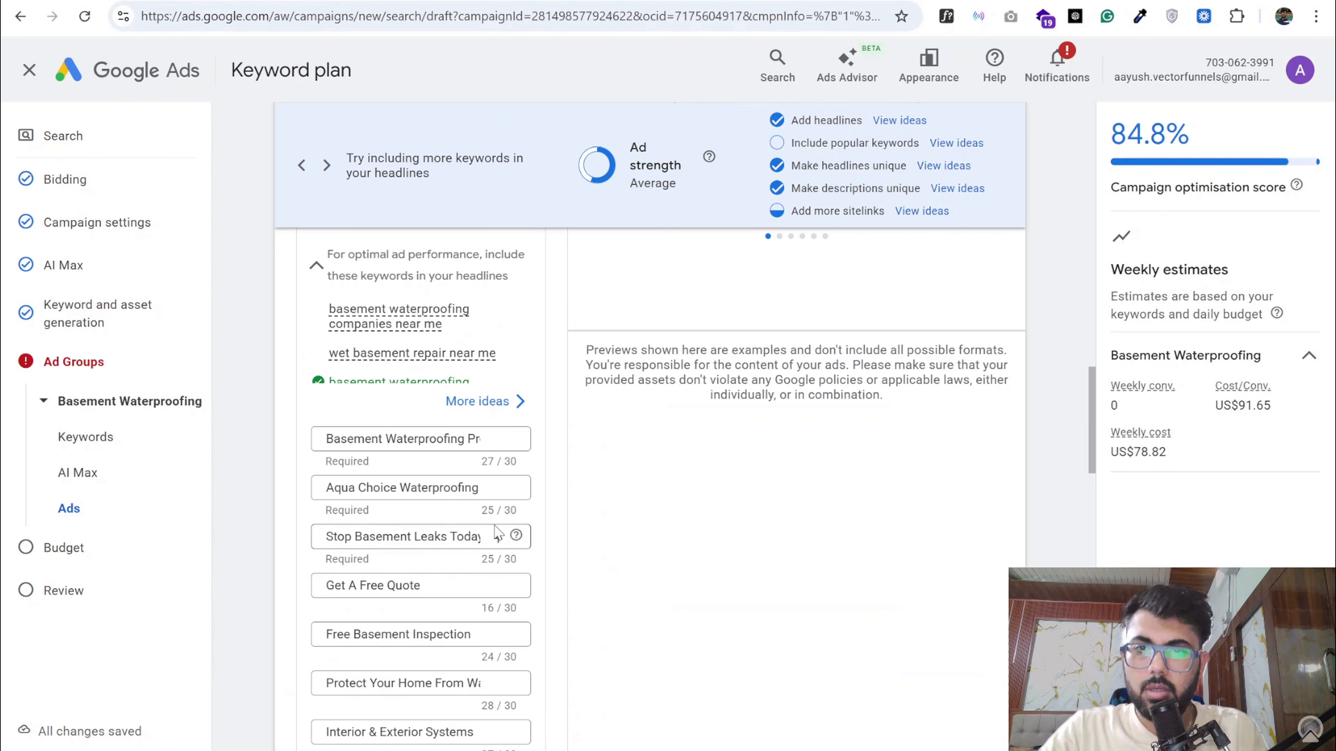
scroll(494, 533, down, 10)
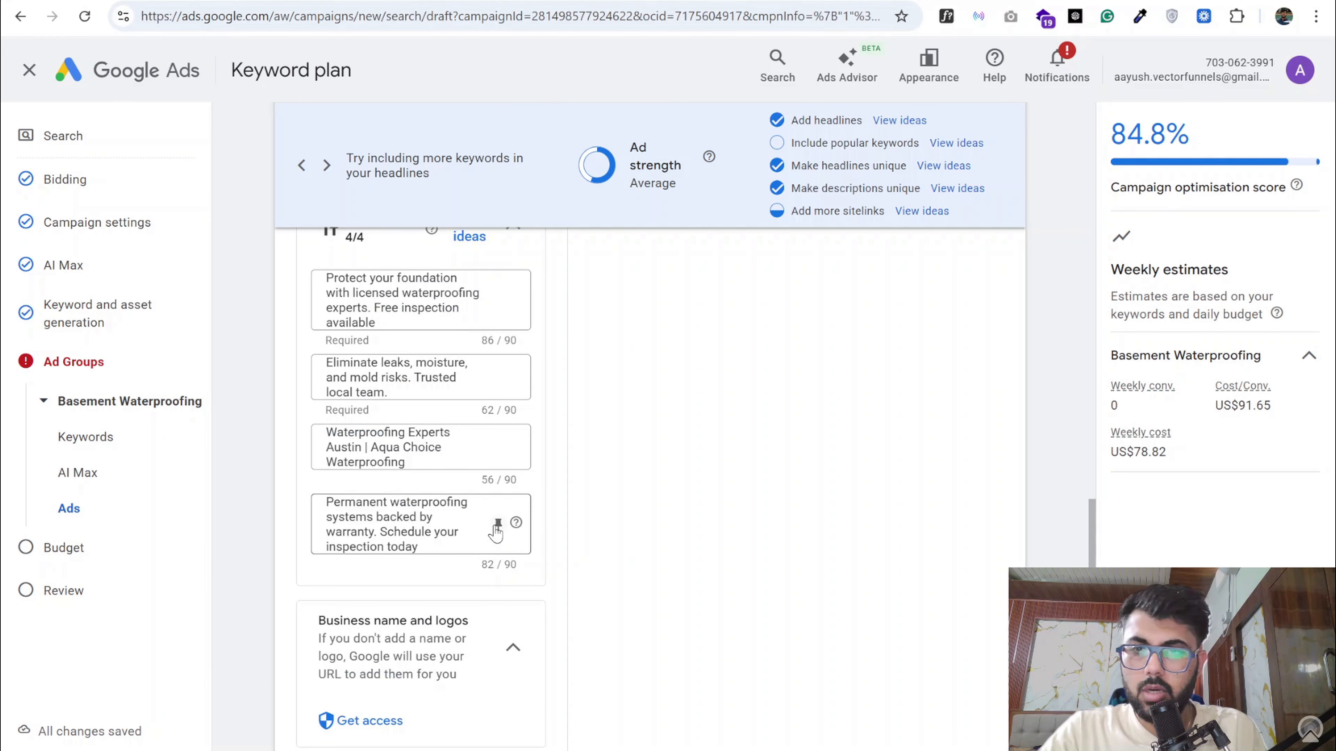
- Examine the ad's sitelinks and the campaign-level callouts form, and close the form without adding callouts
scroll(494, 533, down, 5)
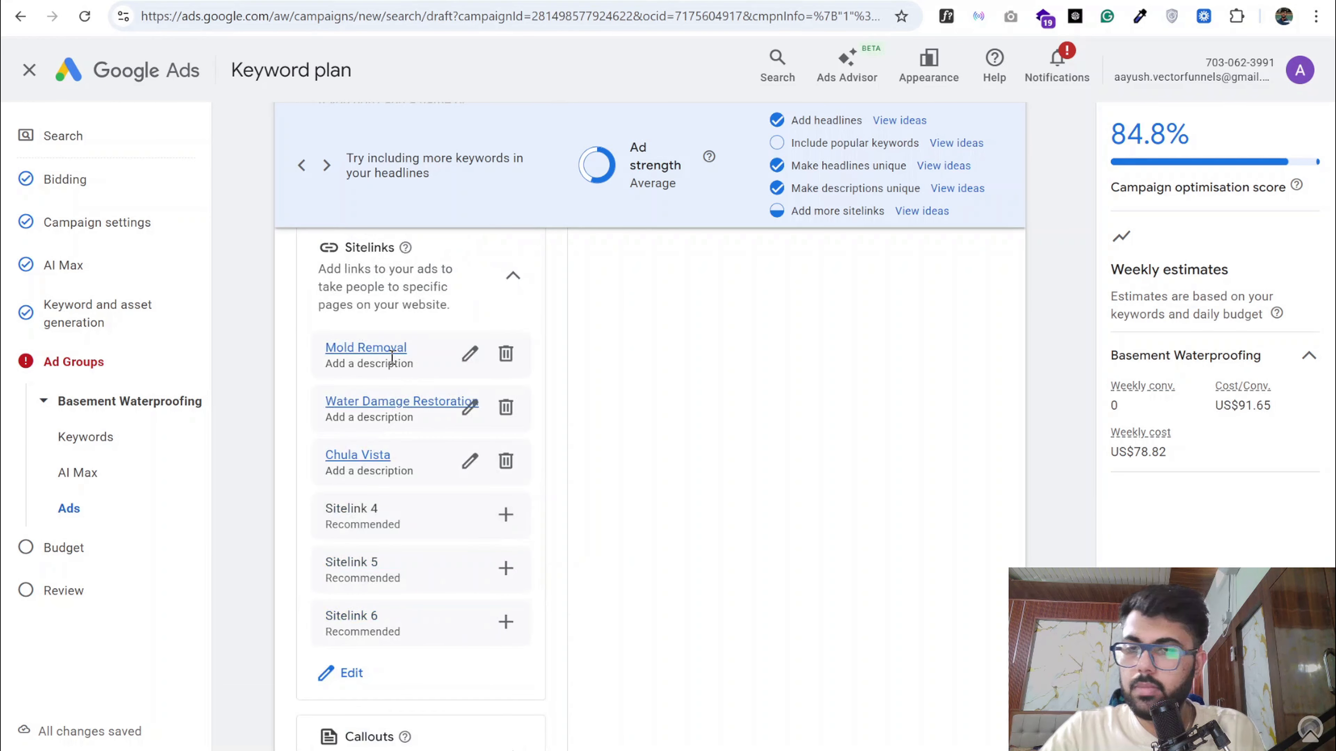
scroll(361, 539, down, 5)
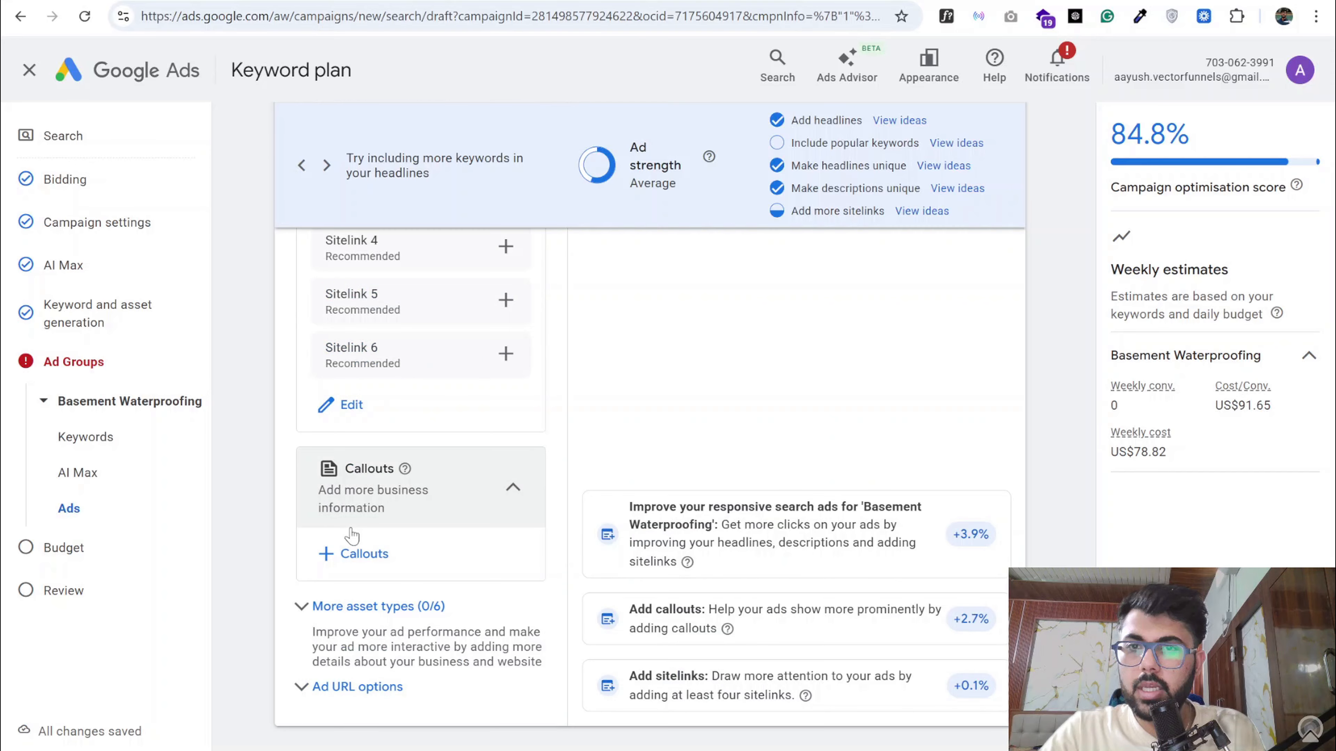
click(363, 553)
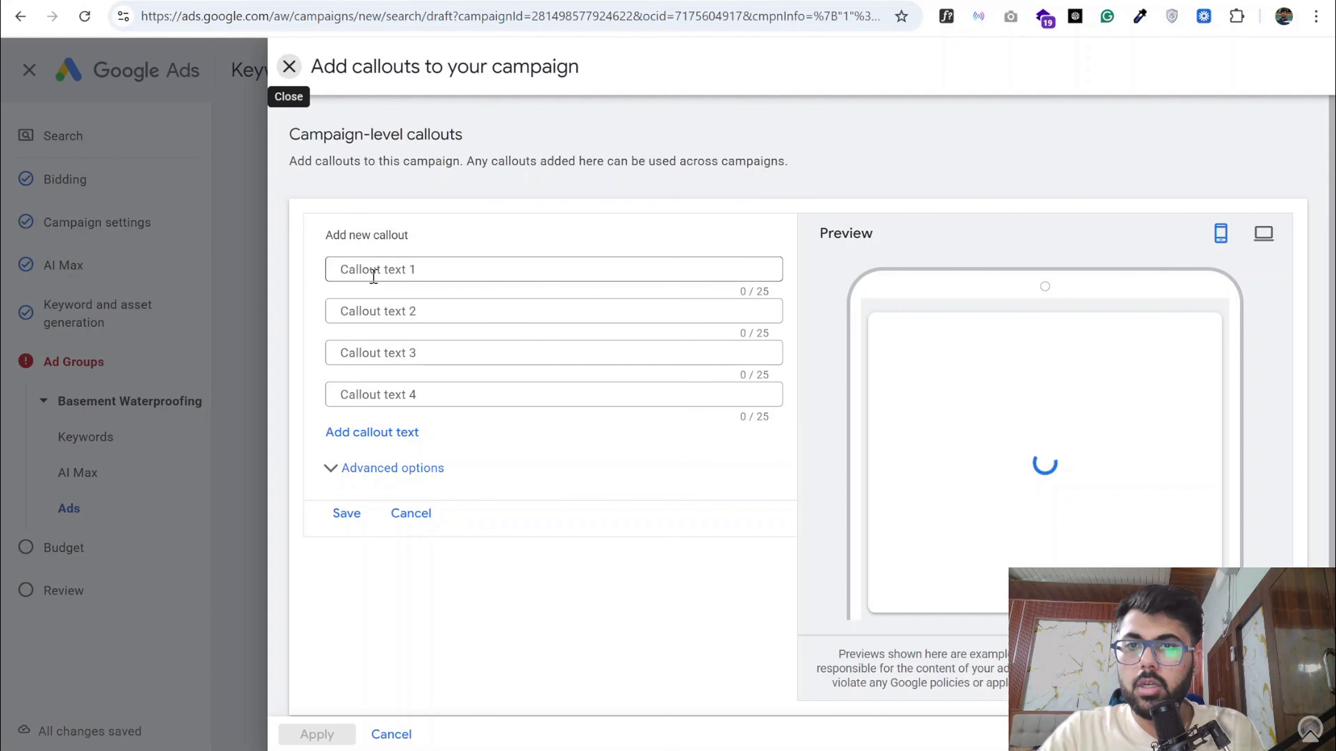
click(289, 67)
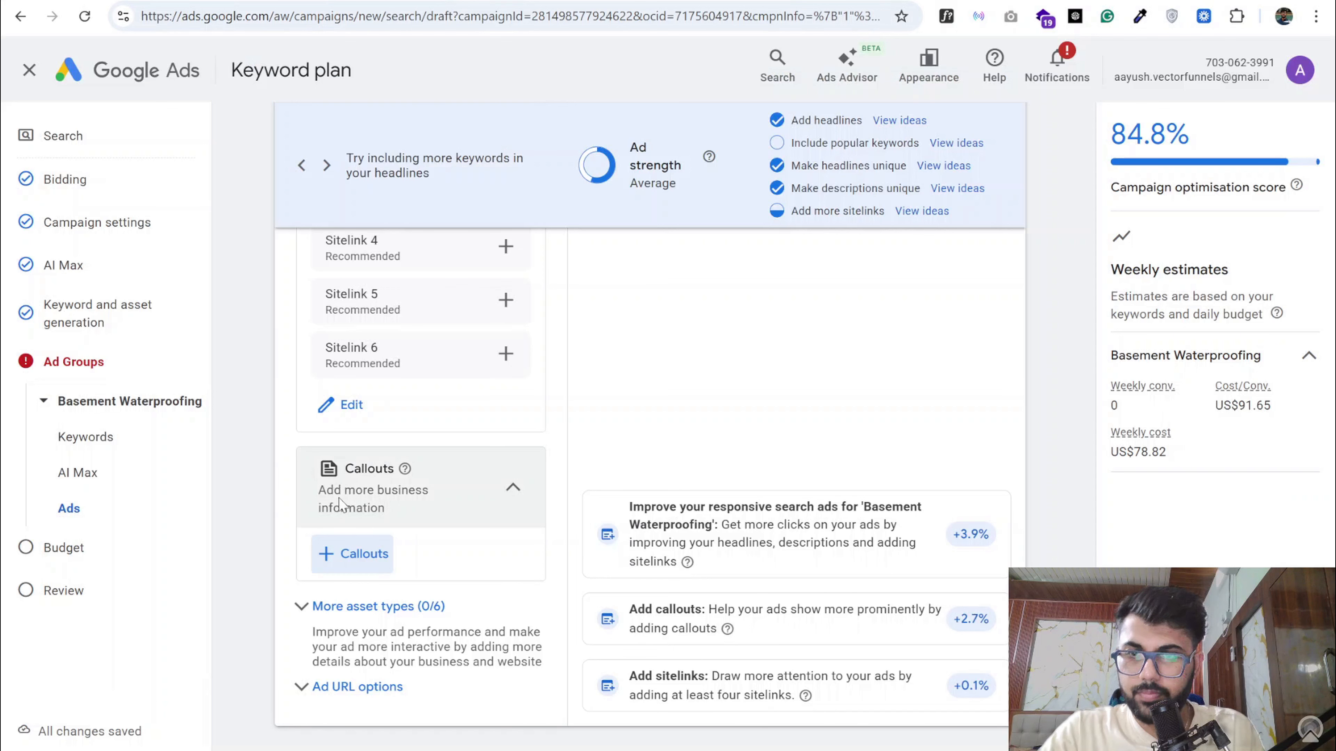
- Start a new campaign-level call asset for the ad, looking up the phone number on the Aqua Choice Waterproofing website
click(371, 606)
scroll(402, 459, down, 5)
scroll(424, 561, down, 5)
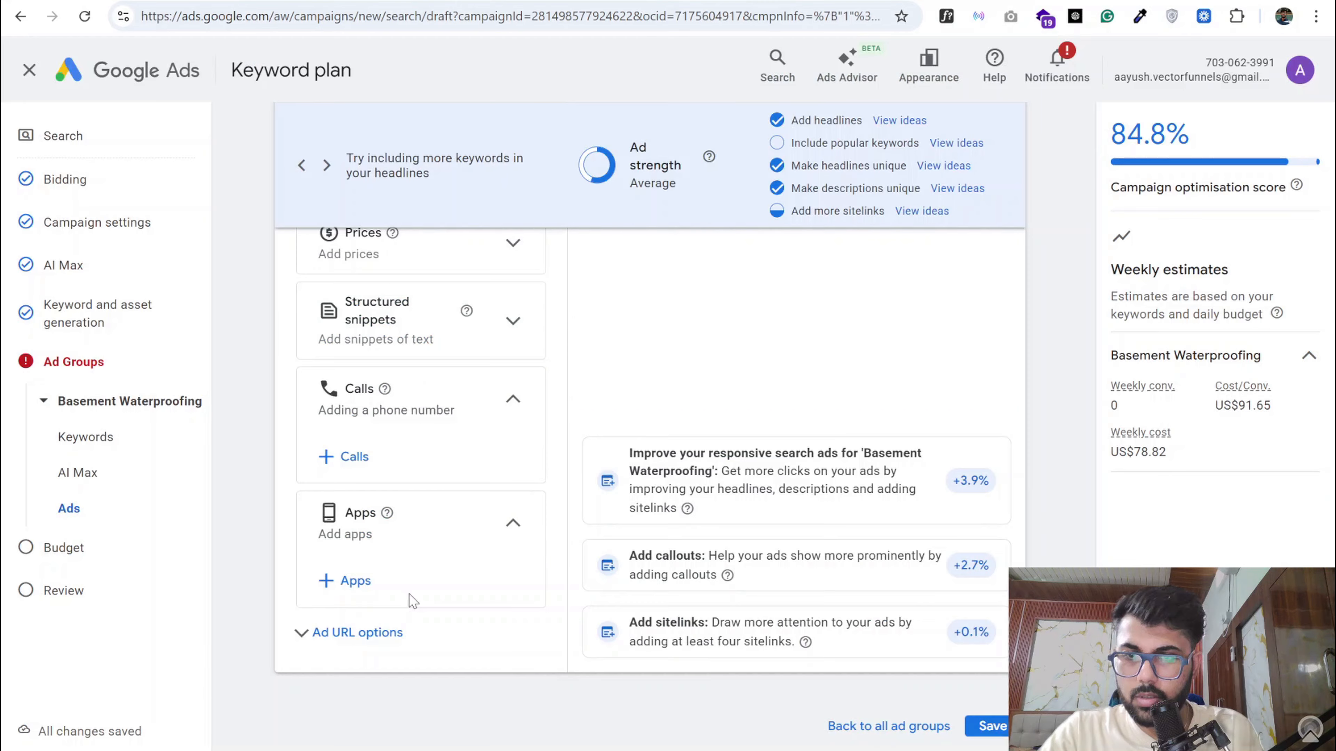
click(350, 468)
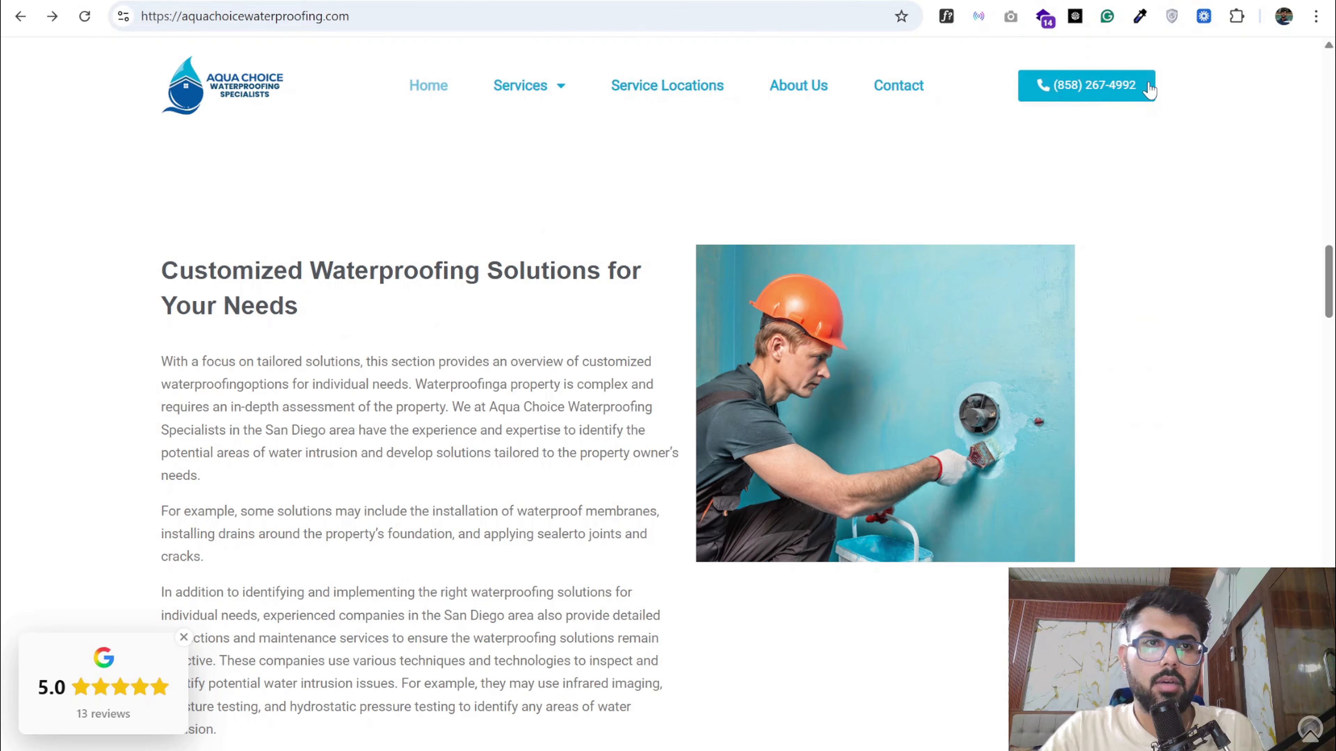
click(284, 1)
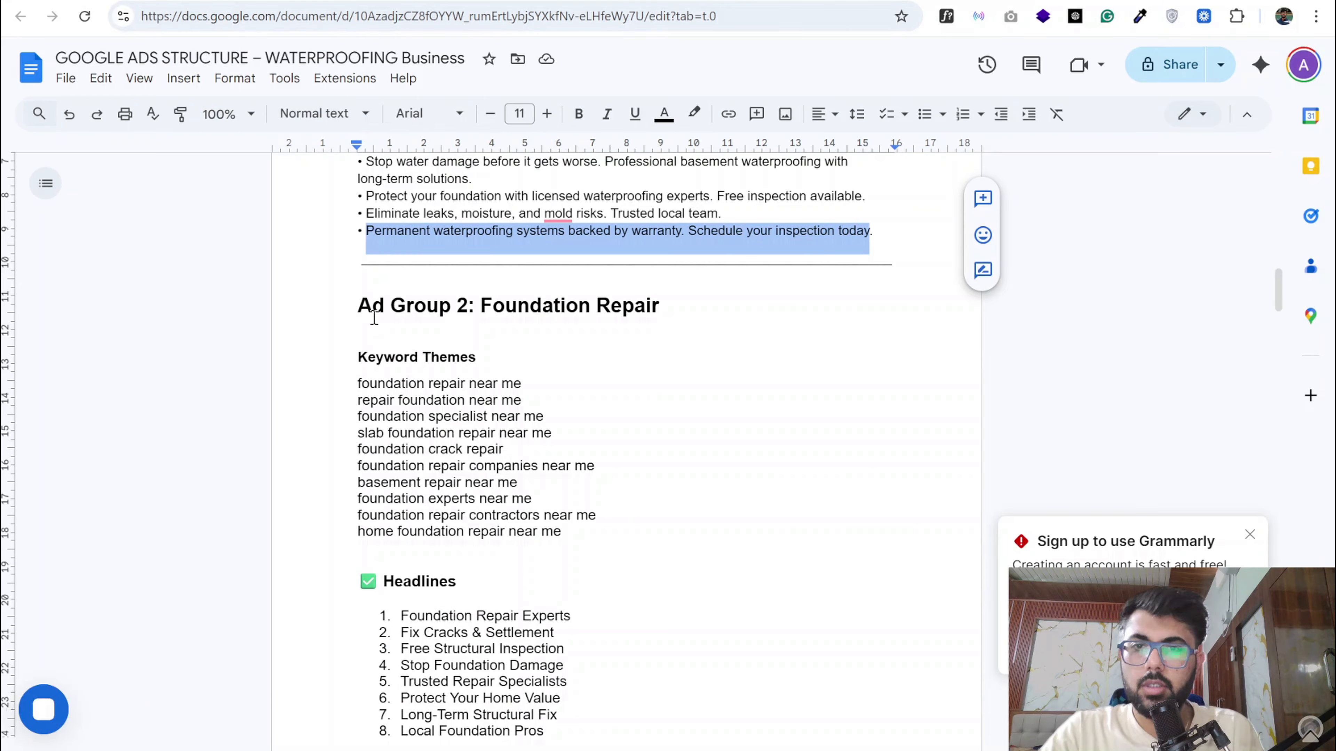
click(158, 1)
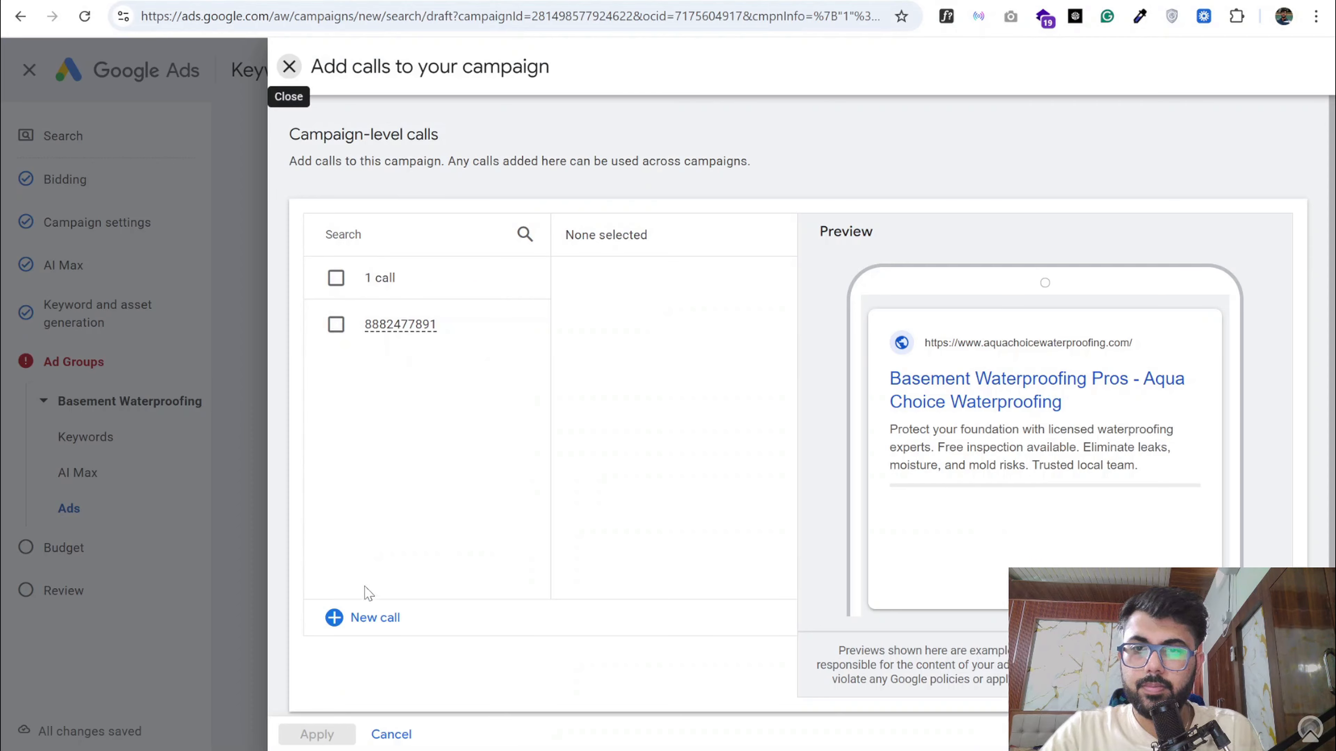
click(373, 618)
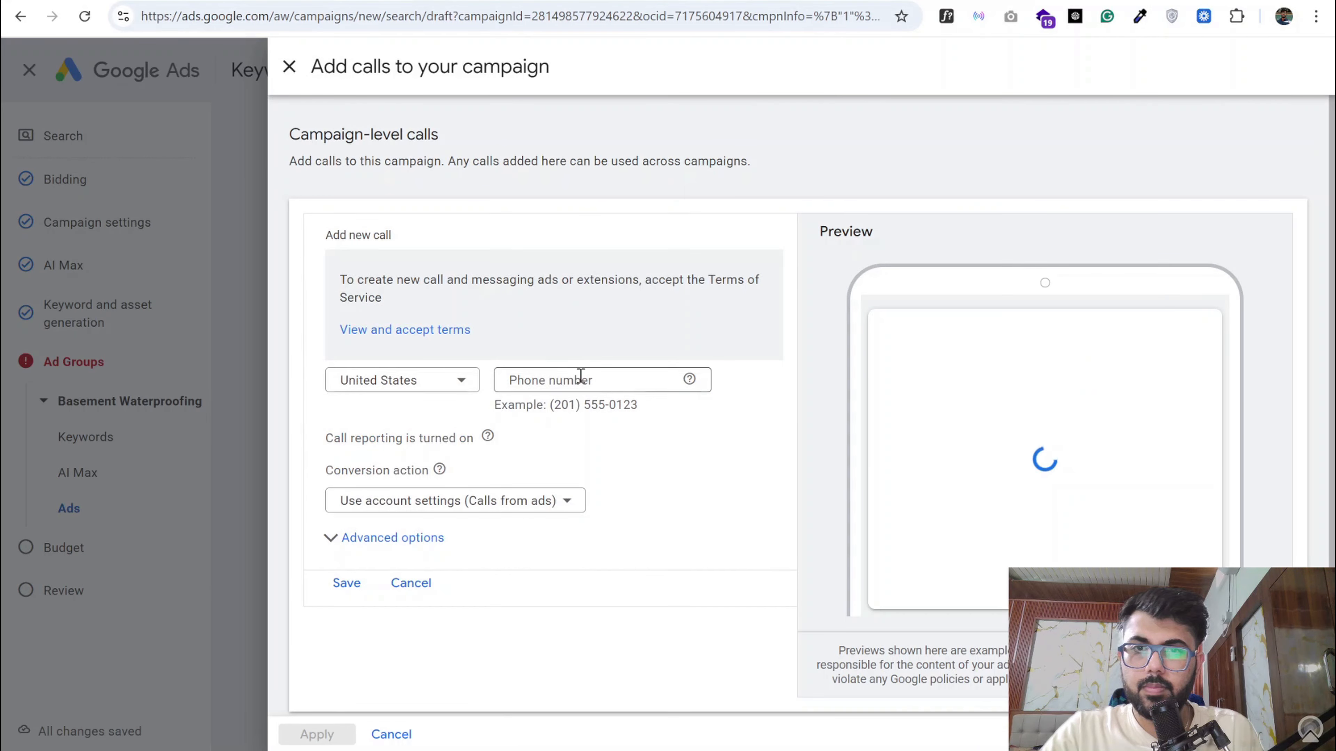
- Enter the business's phone number from its website in the new United States call asset and try to save it
click(581, 376)
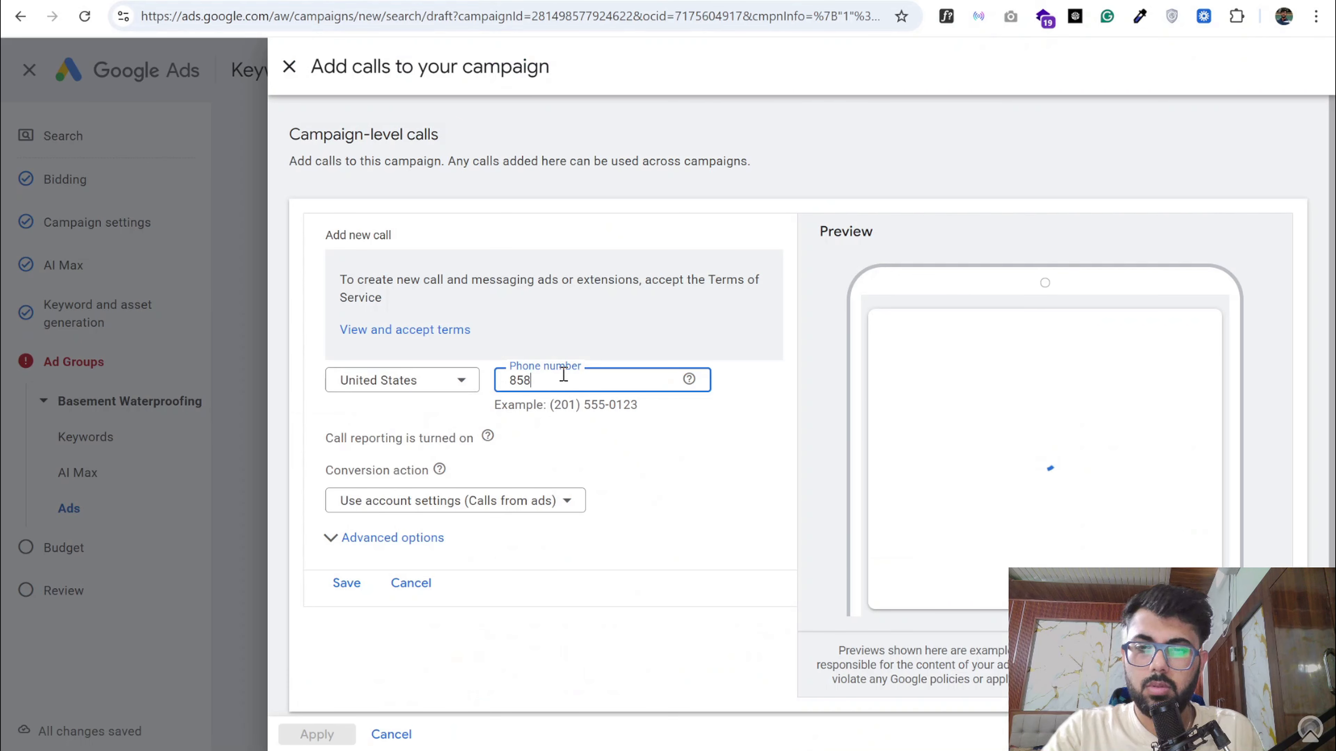
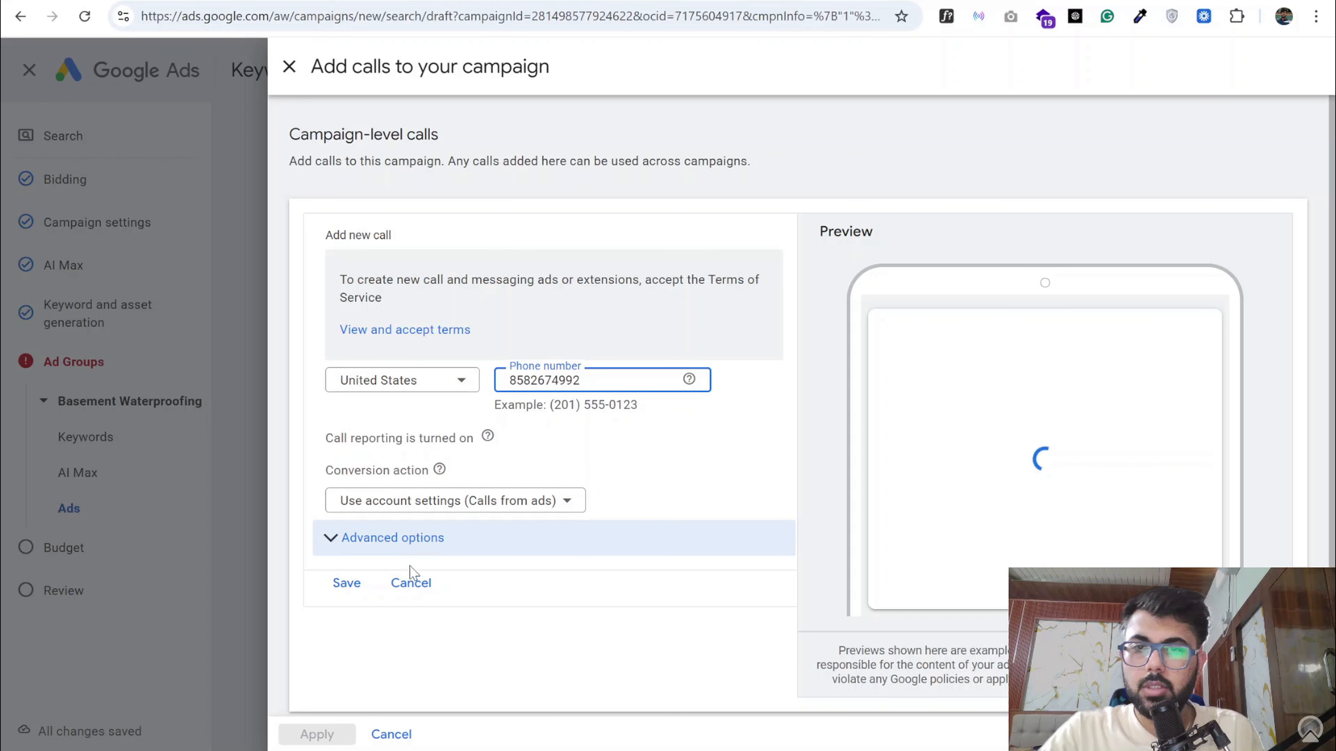
click(343, 593)
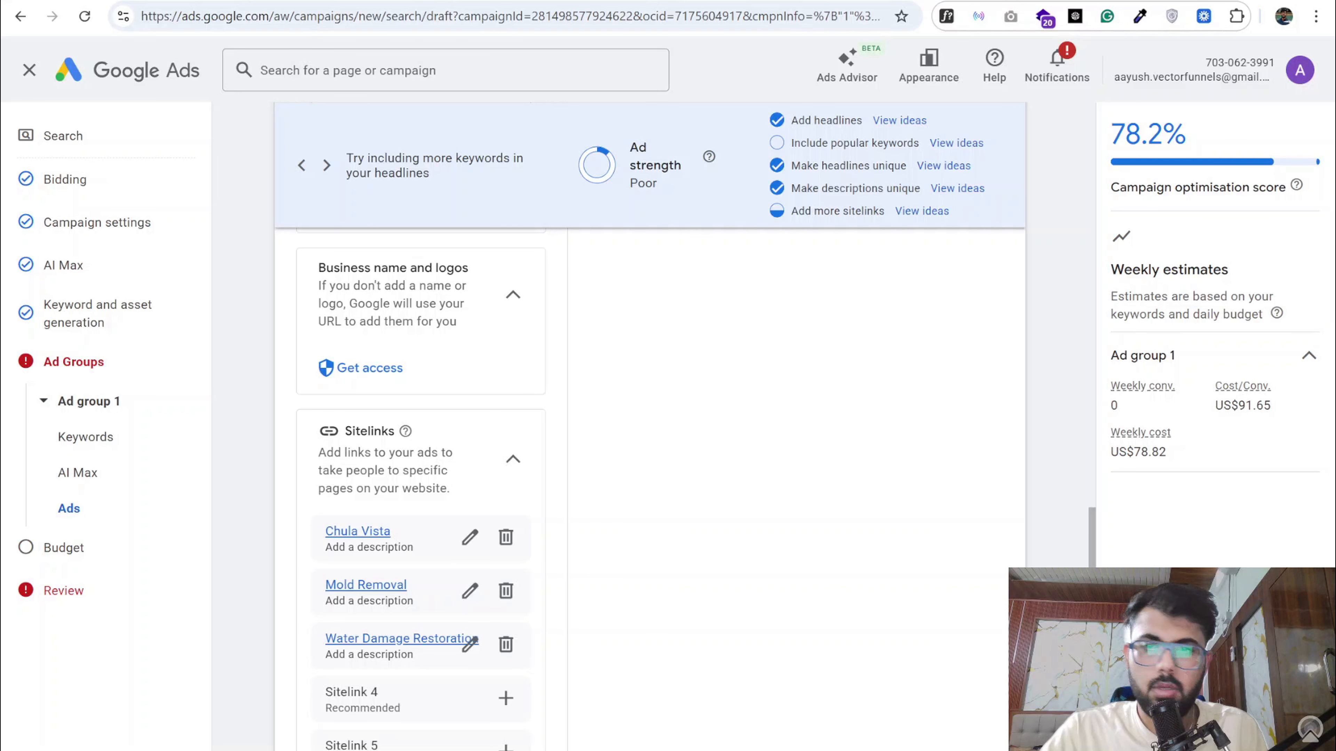
- Review the ad's call asset, preview and descriptions, and save the ad group
scroll(376, 583, down, 10)
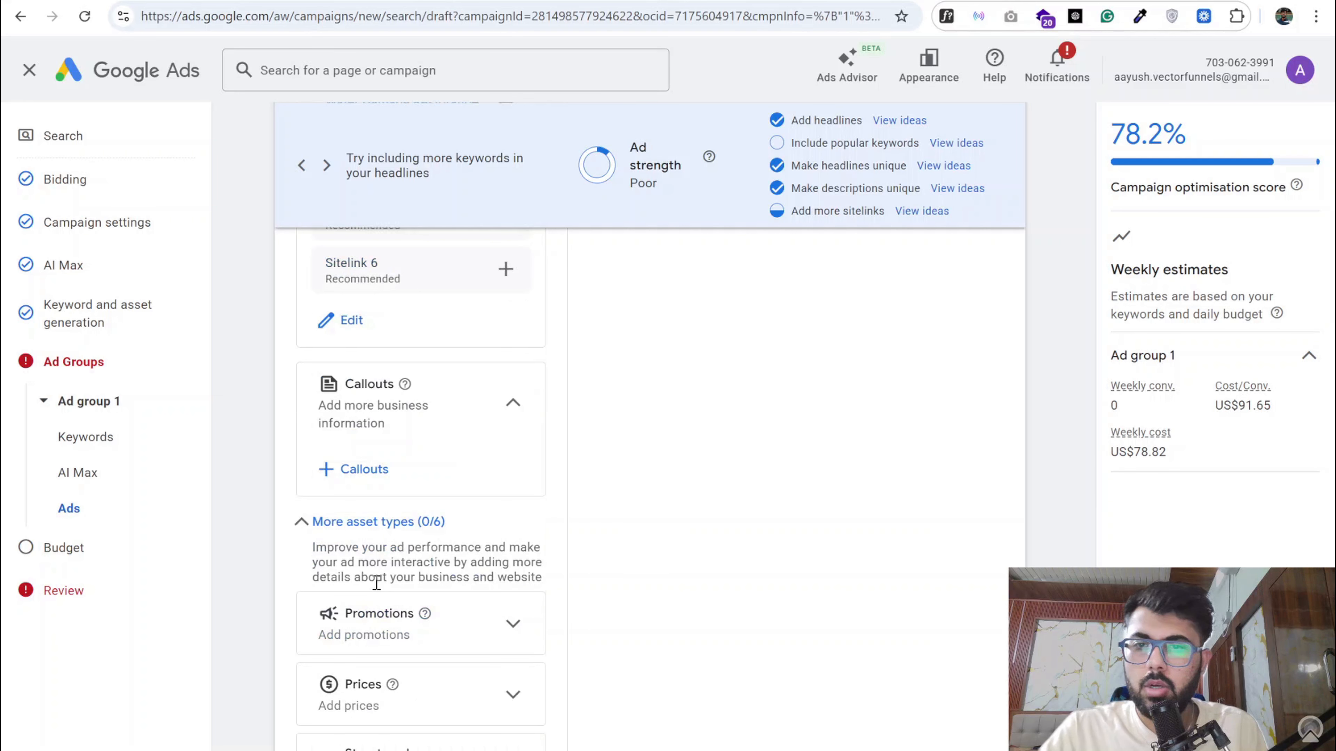
scroll(377, 601, down, 5)
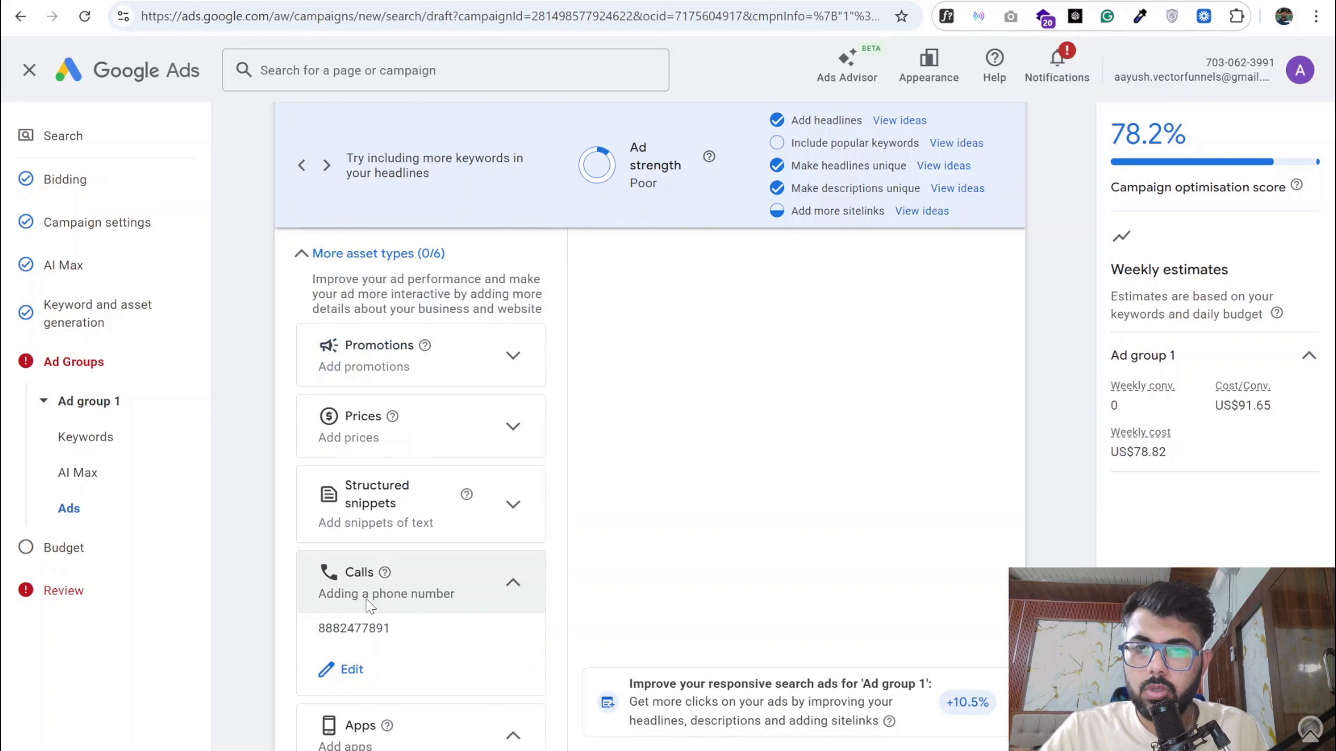
scroll(769, 413, up, 20)
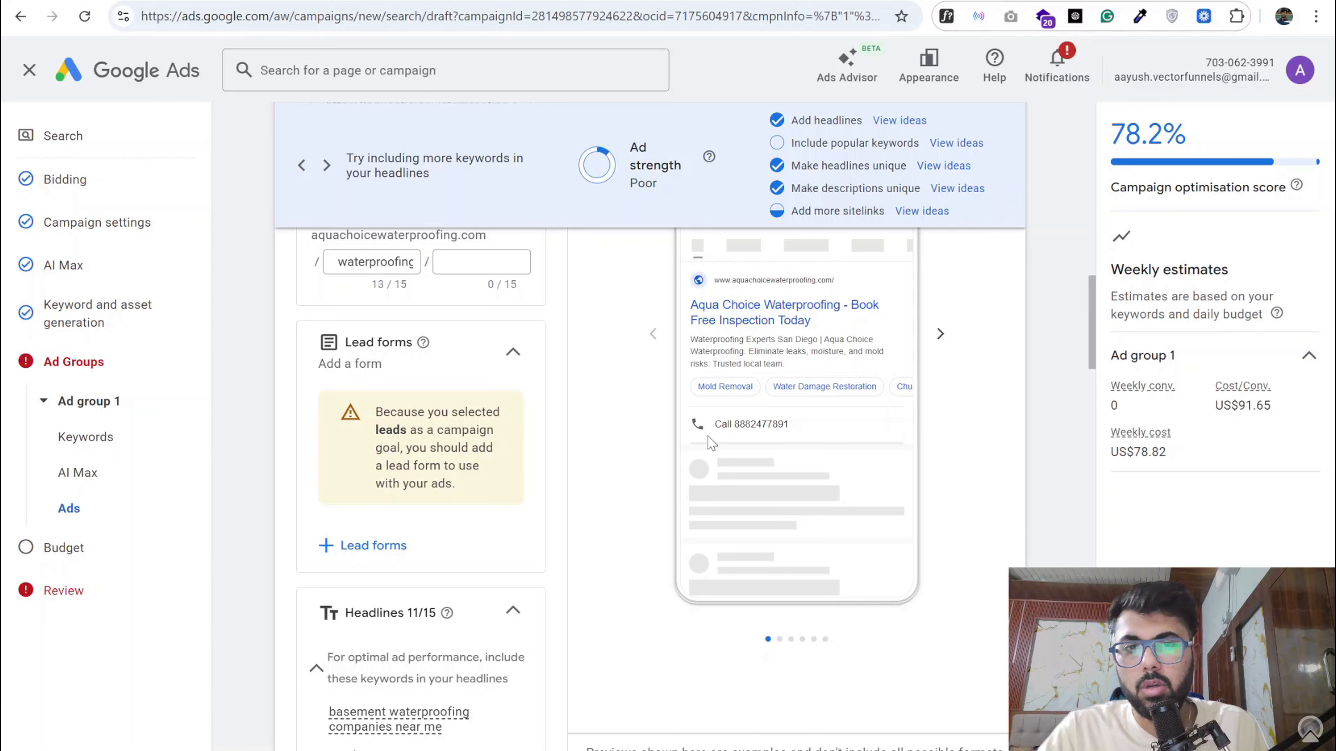
scroll(589, 465, down, 15)
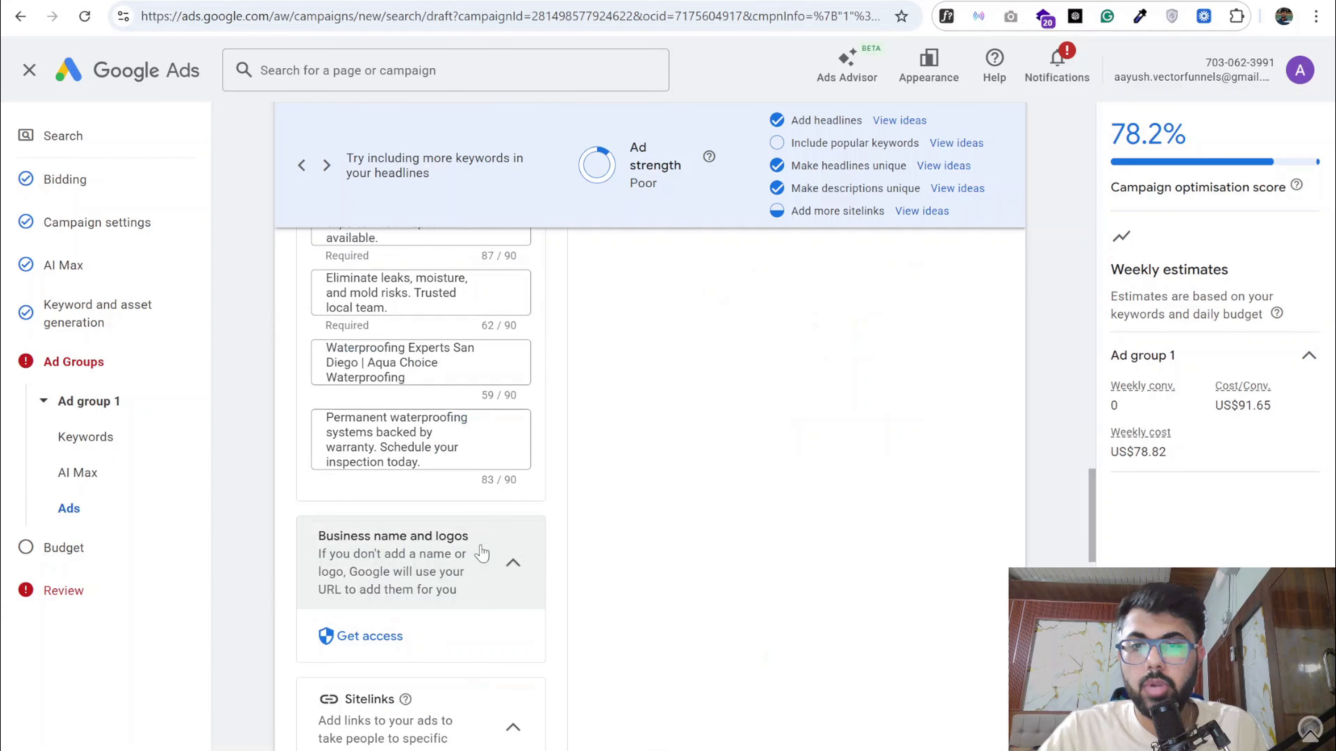
scroll(453, 559, down, 20)
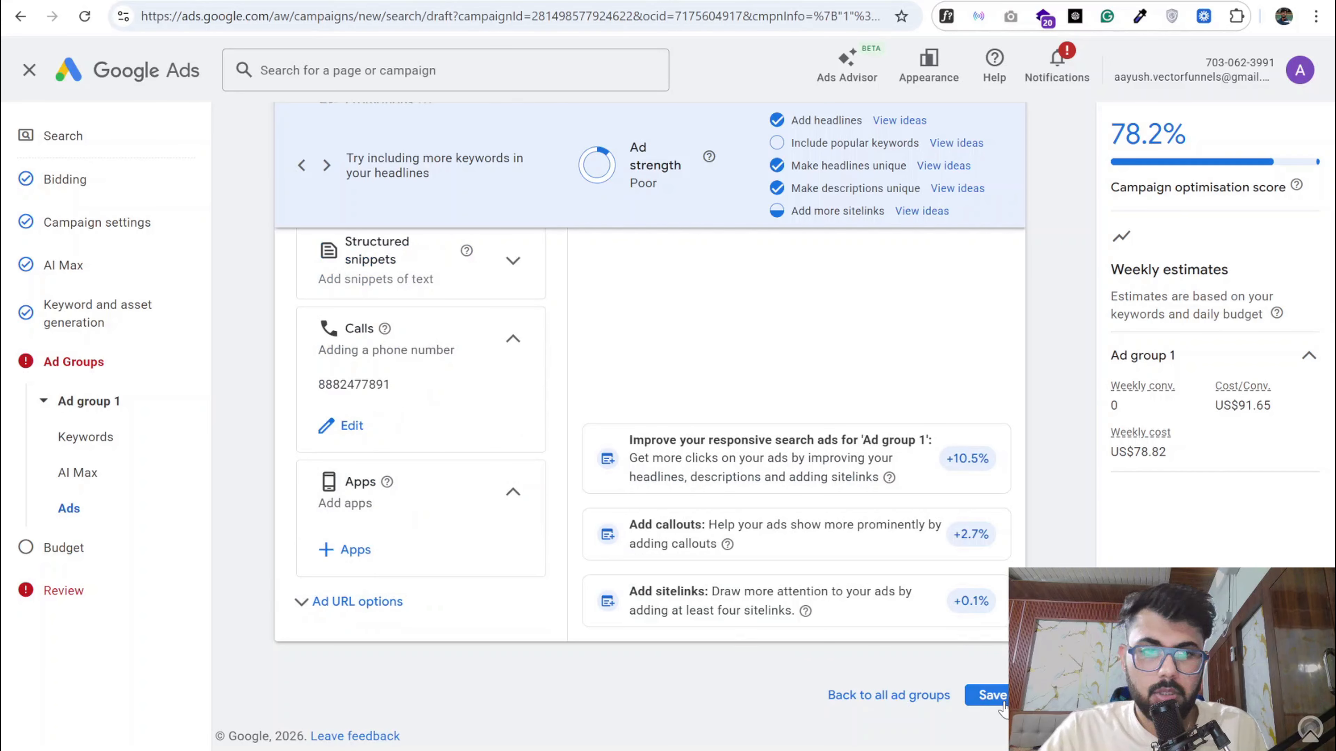
click(991, 696)
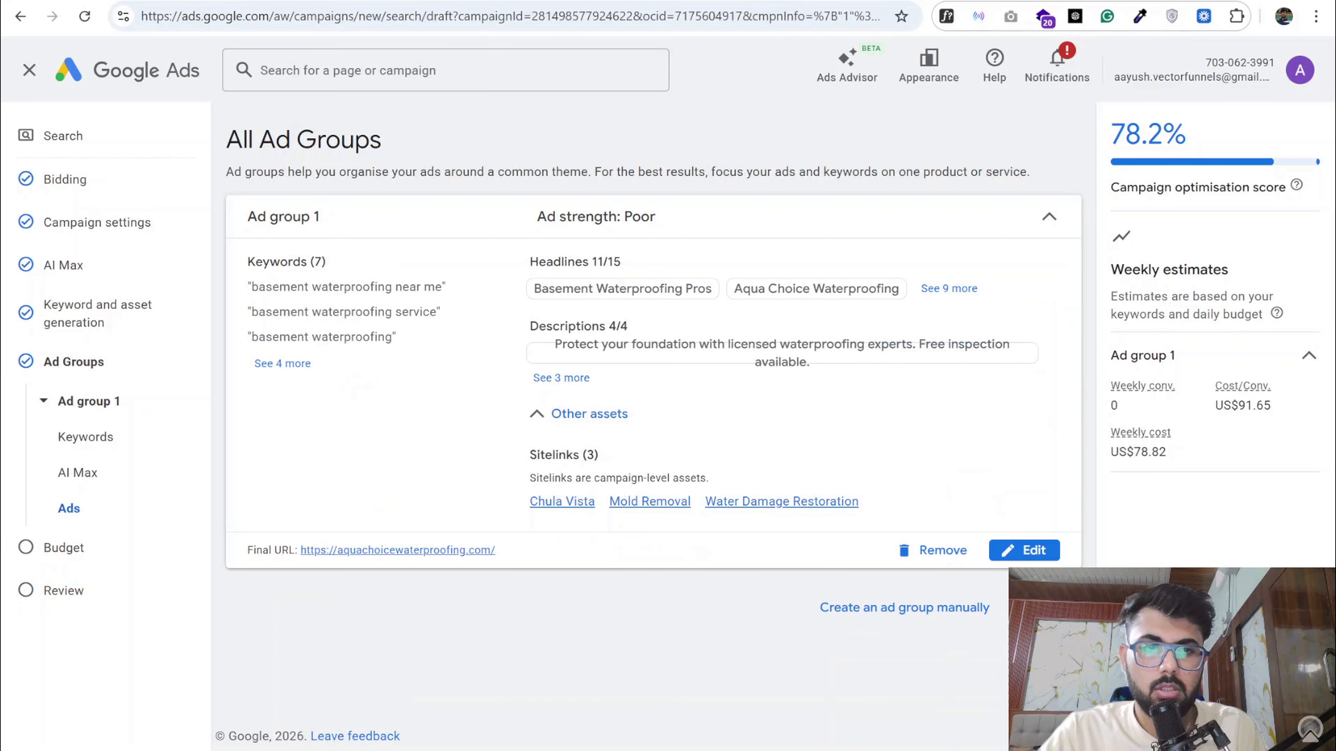
- Continue to the budget settings, set the average daily budget to US$100 and proceed to the campaign review
click(1031, 671)
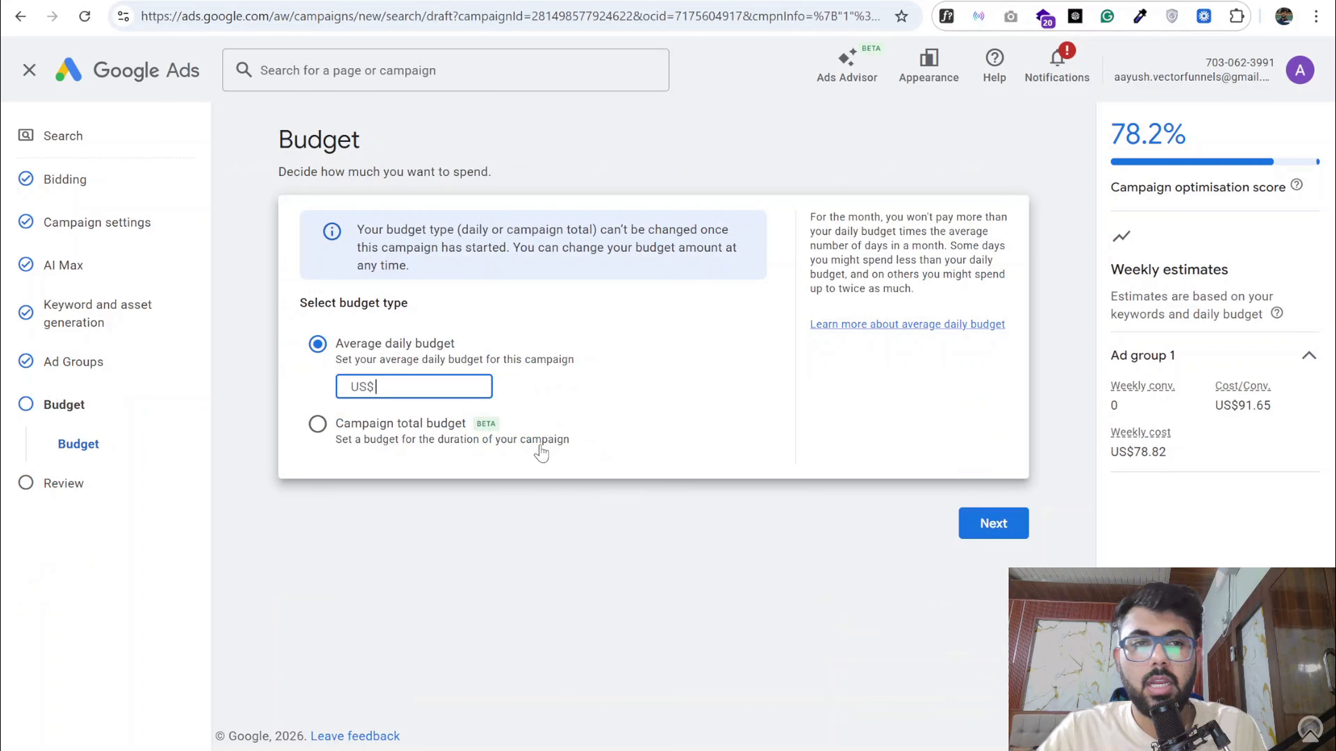
mouse_move(1148, 432)
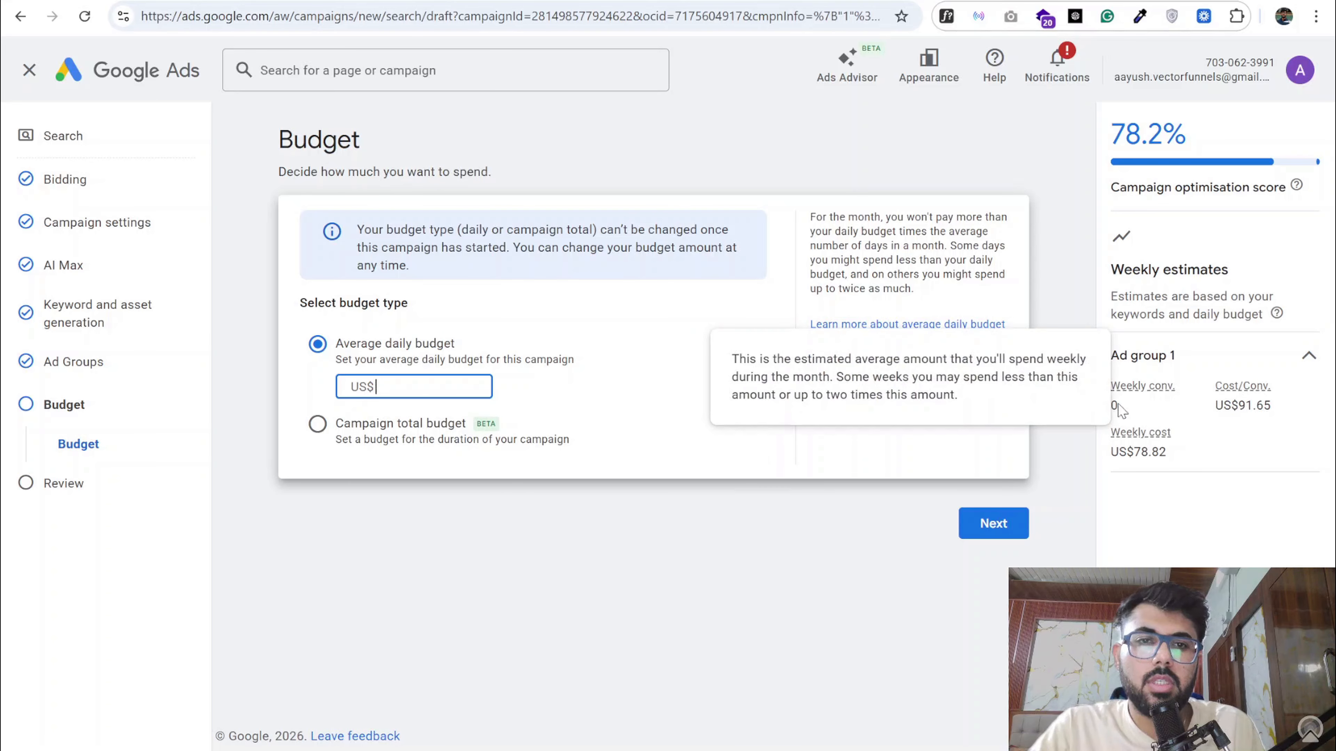
text(100)
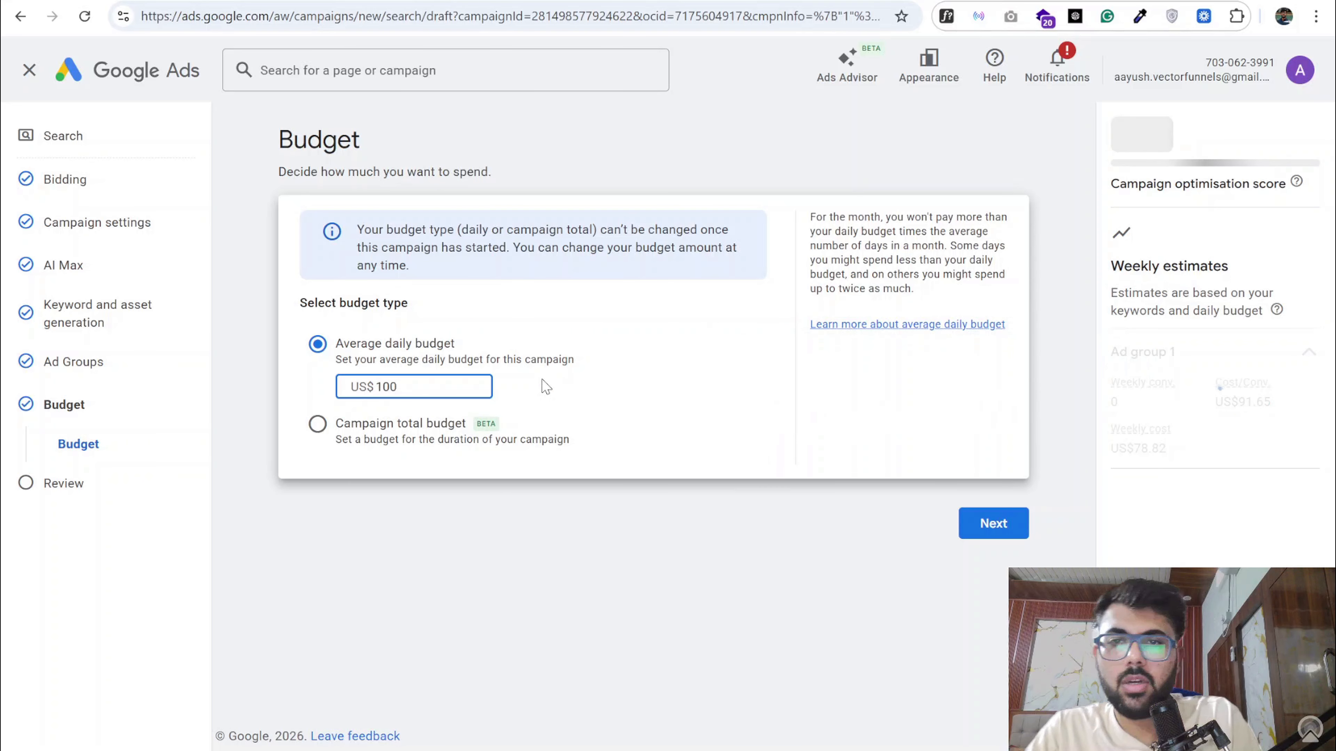
click(996, 526)
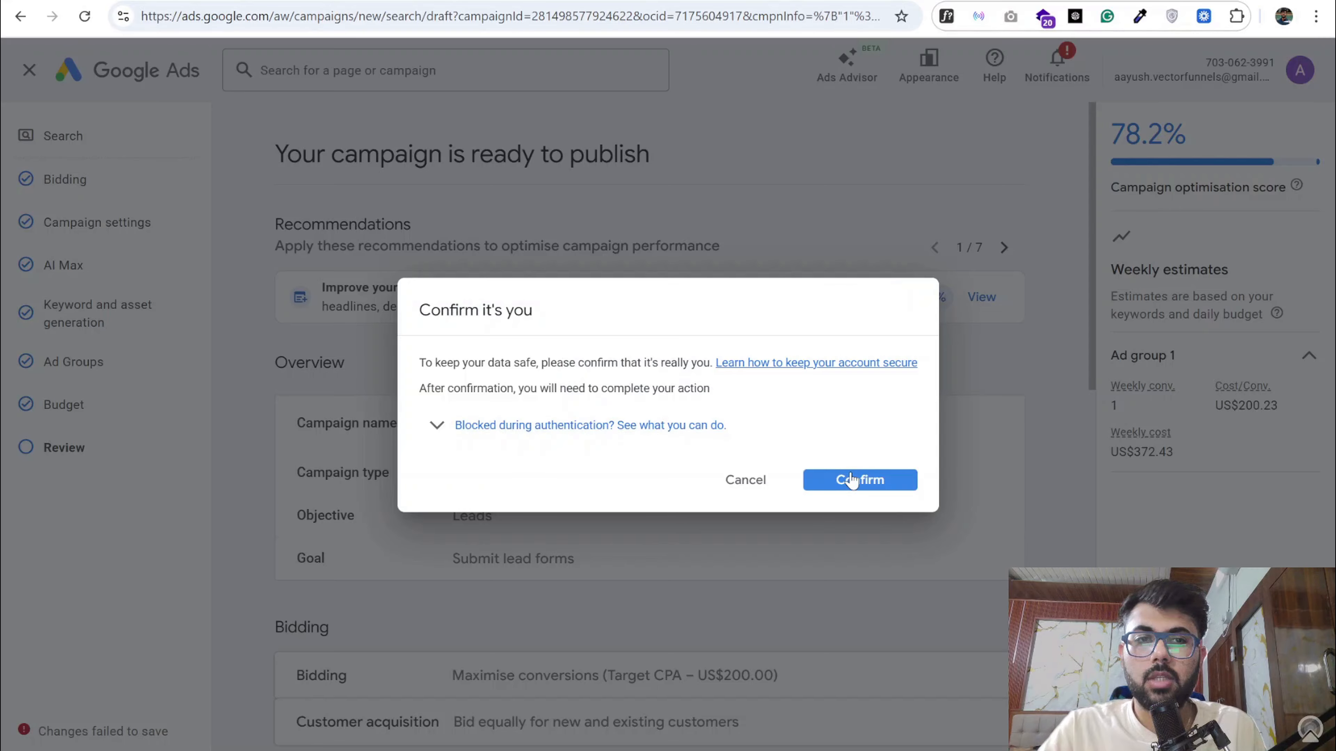
- Confirm the account holder's identity, look over the campaign summary and publish the campaign
click(850, 479)
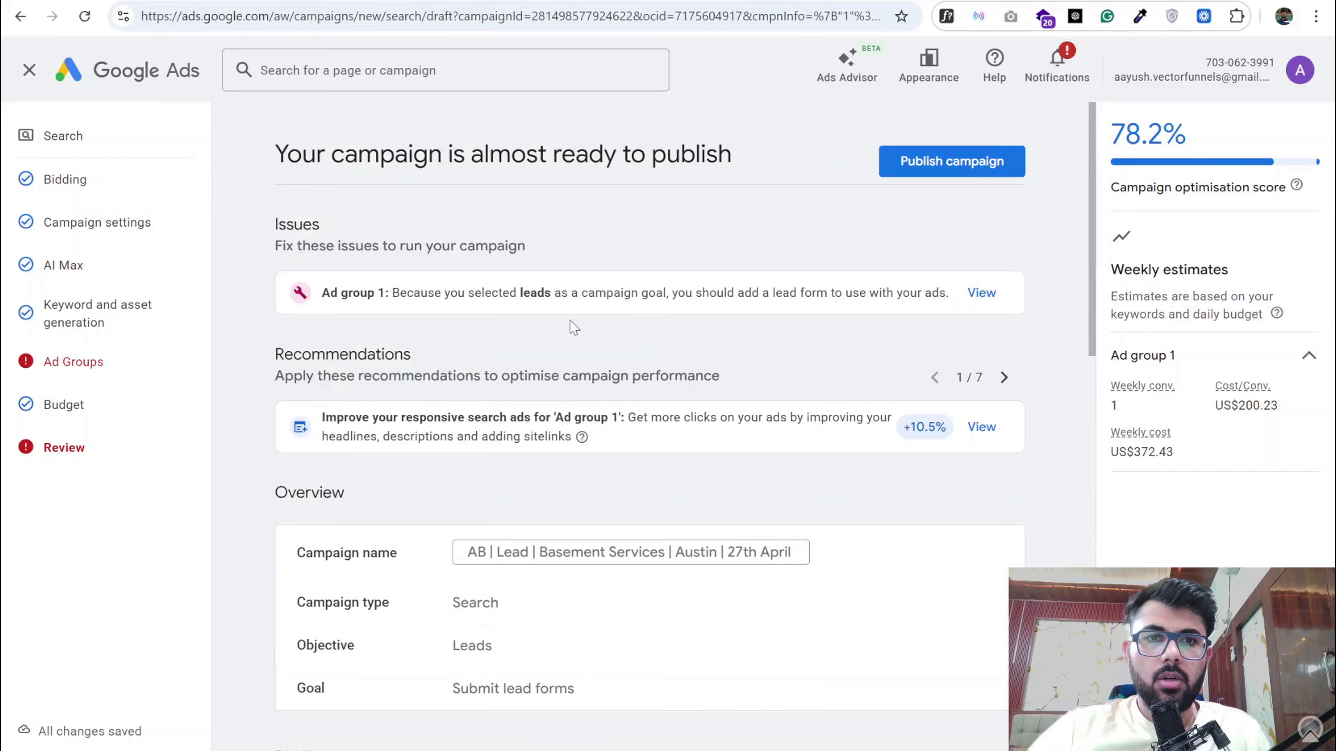
scroll(569, 337, down, 15)
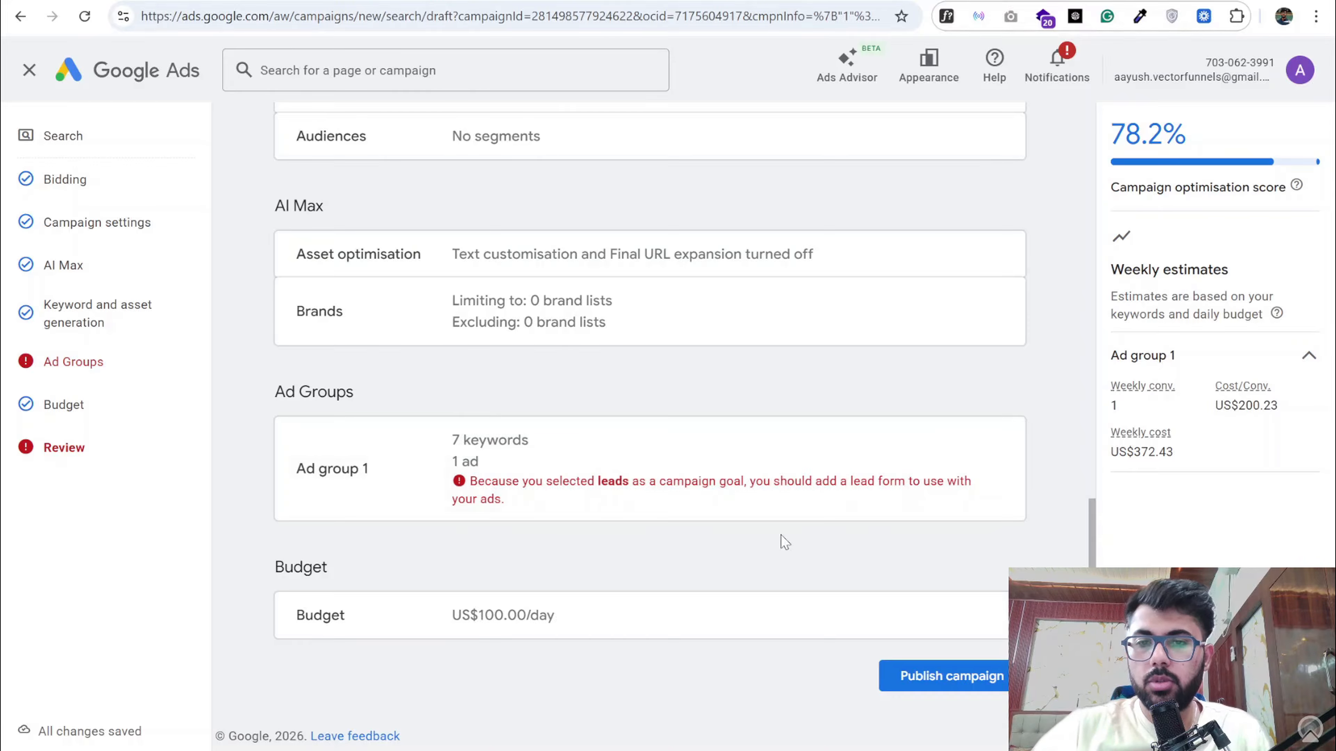
click(944, 678)
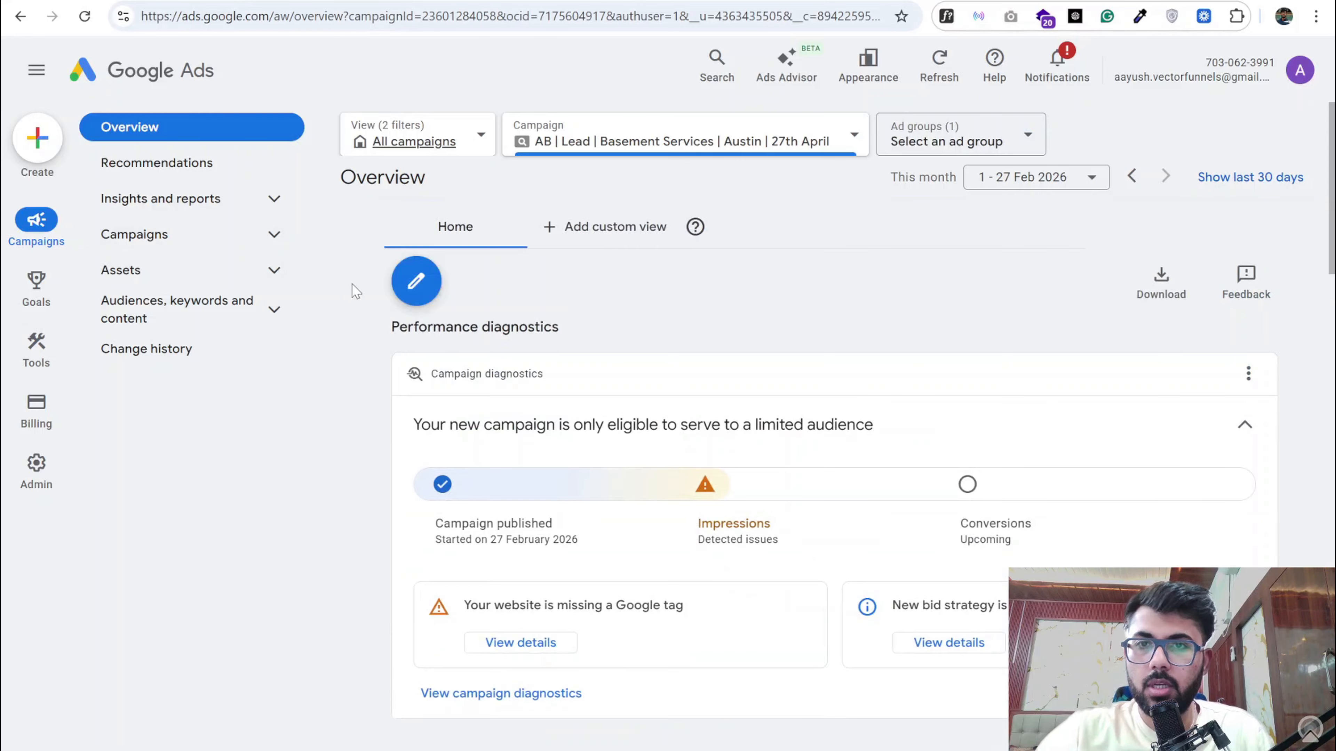
- Pause the published "AB | Lead | Basement Services | Austin | 27th April" campaign in the campaigns list
click(202, 235)
click(182, 271)
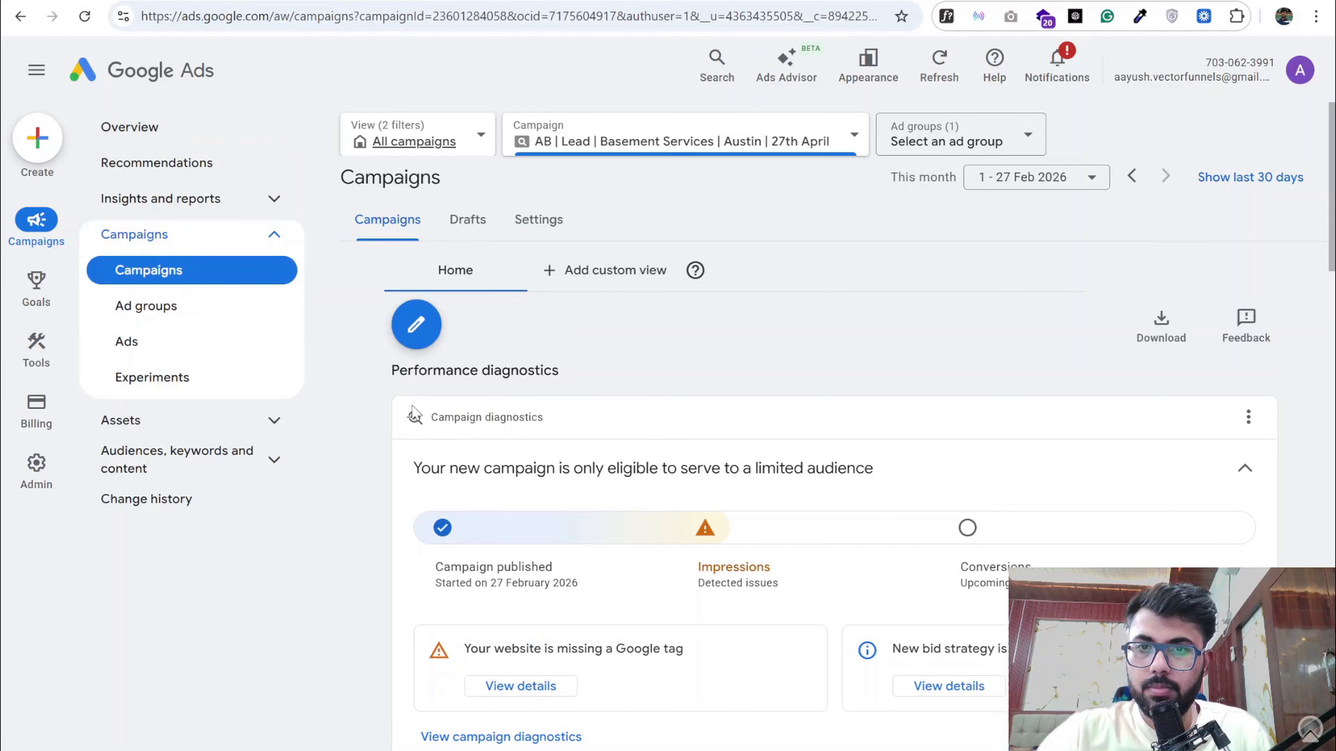
scroll(457, 508, down, 3)
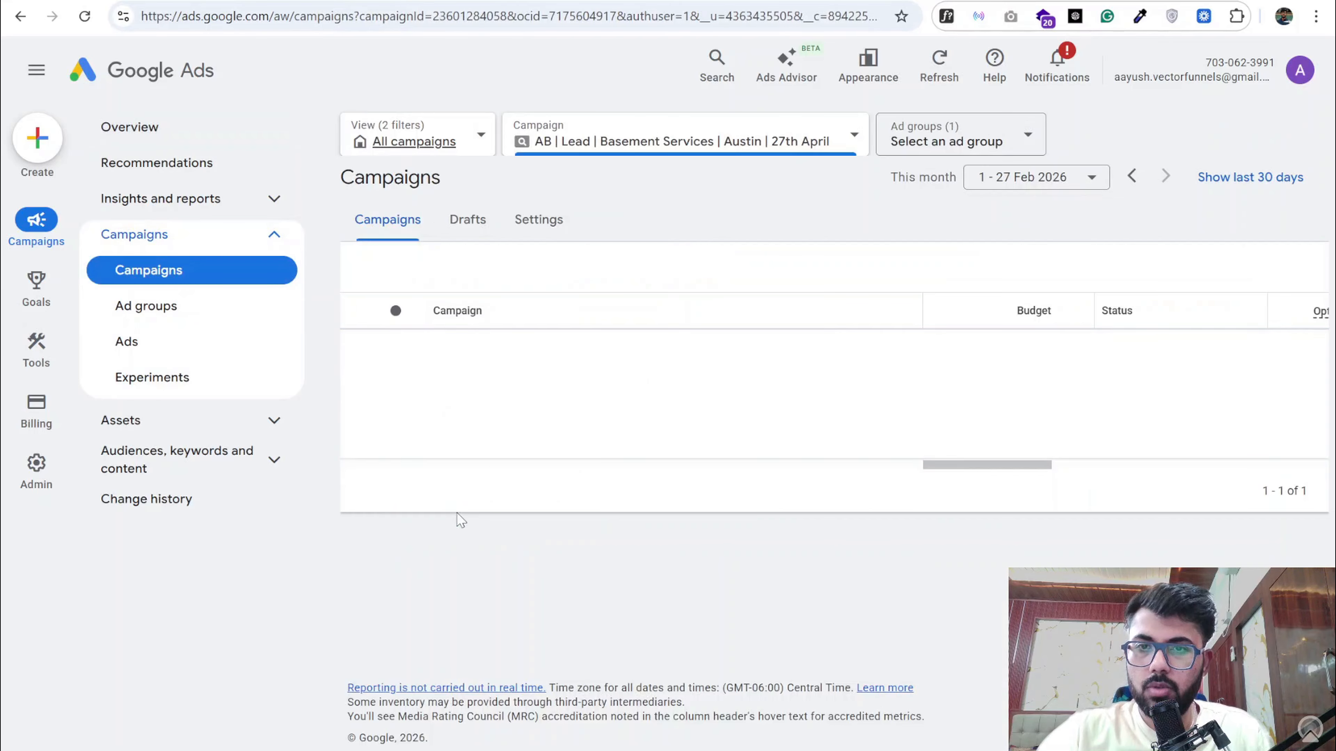
click(397, 664)
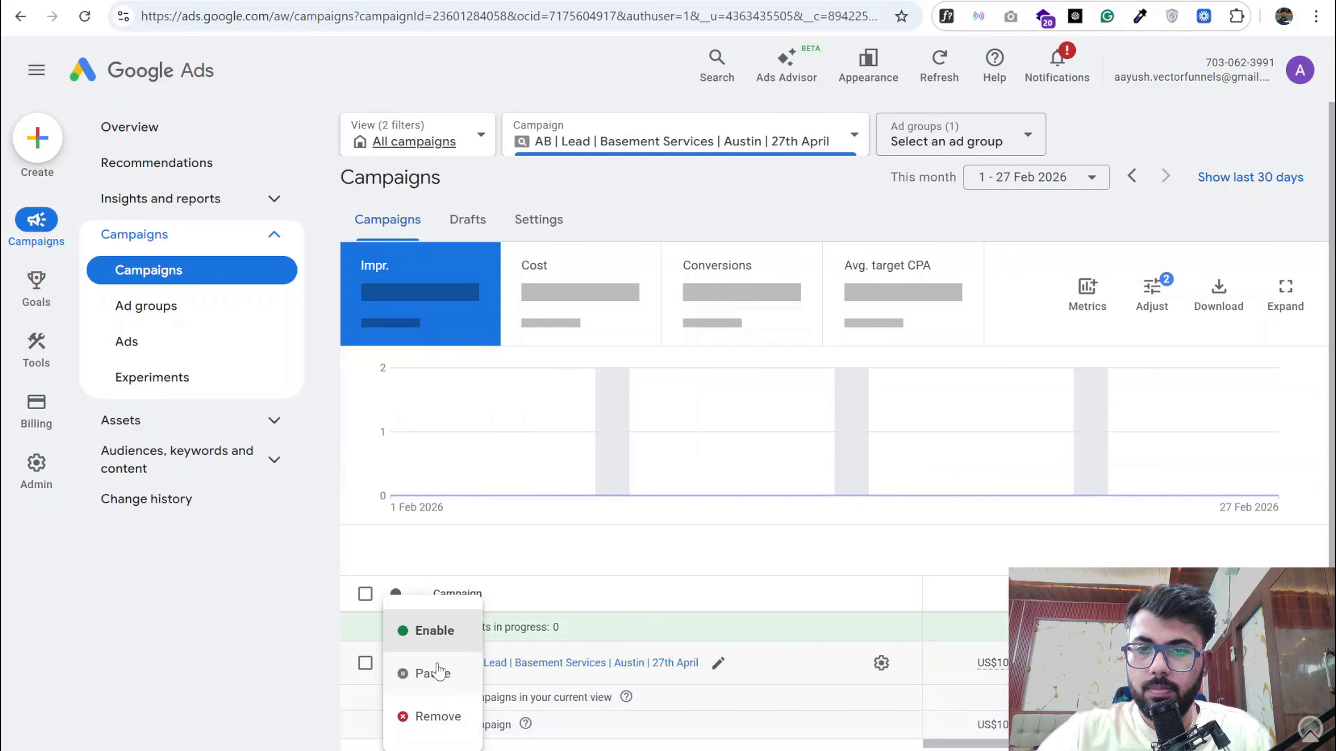
click(433, 675)
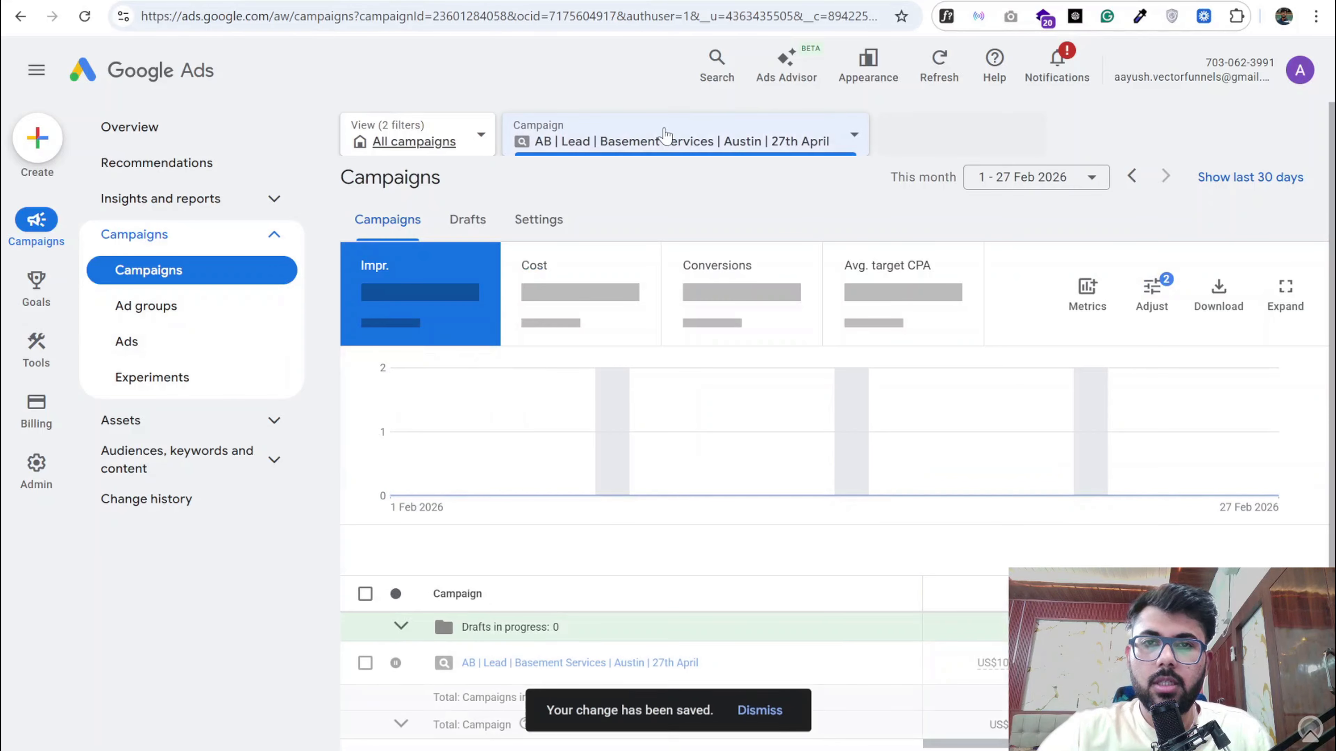
- Start a second ad group of type Standard in the campaign, name it Foundation Repair and continue to its ads
click(187, 304)
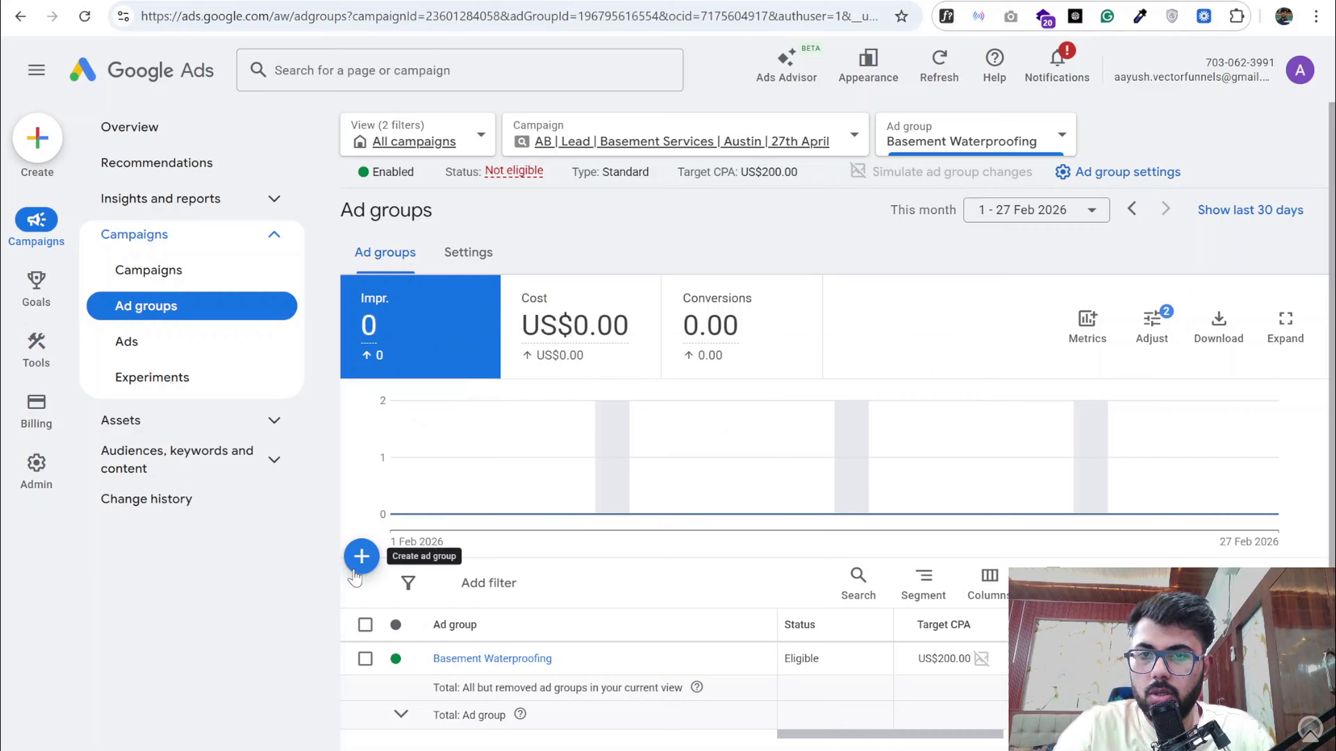
click(179, 274)
mouse_move(24, 394)
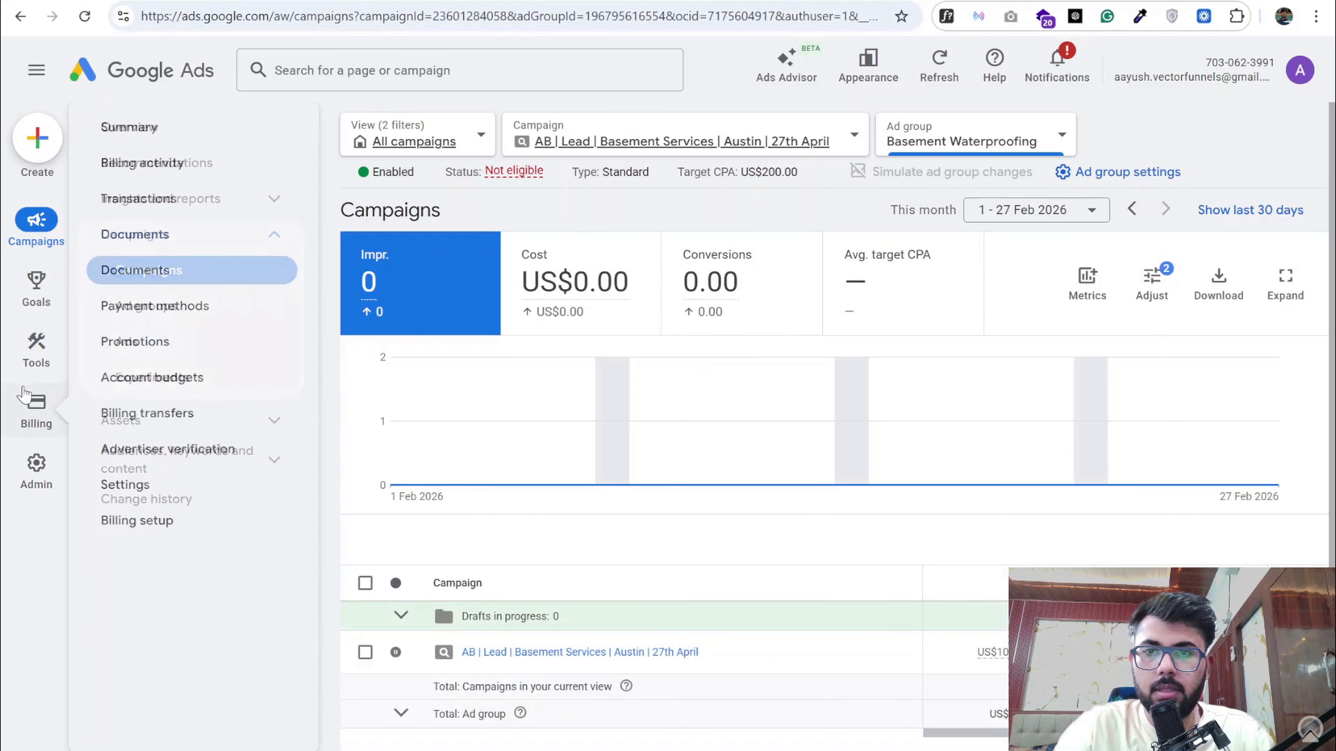
click(174, 307)
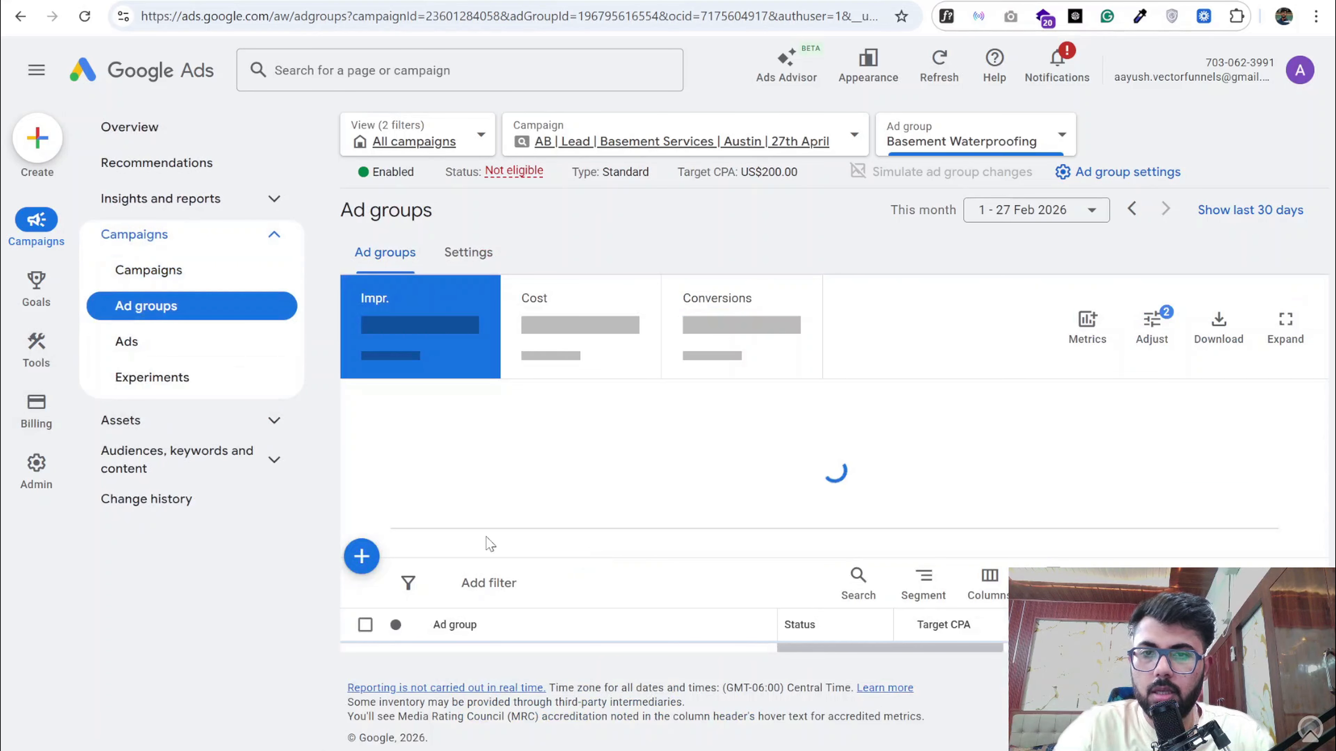
click(362, 556)
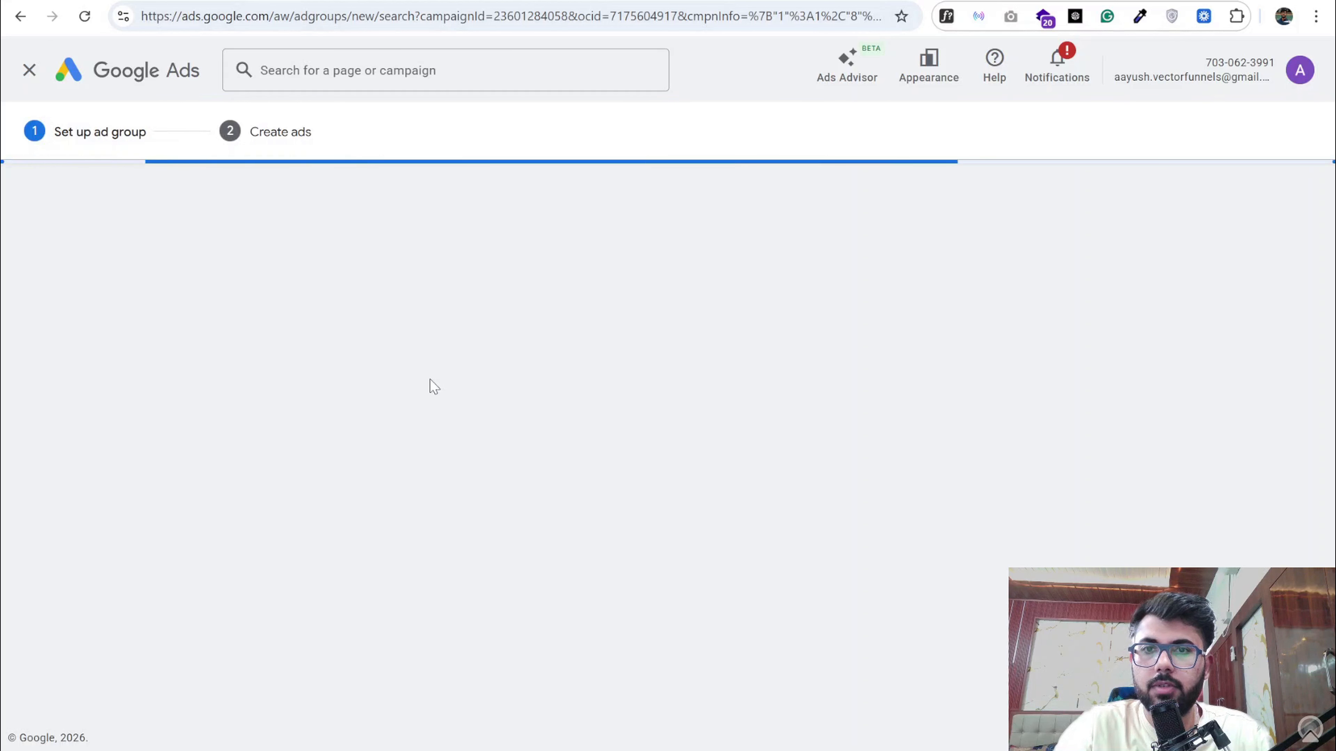
double_click(511, 459)
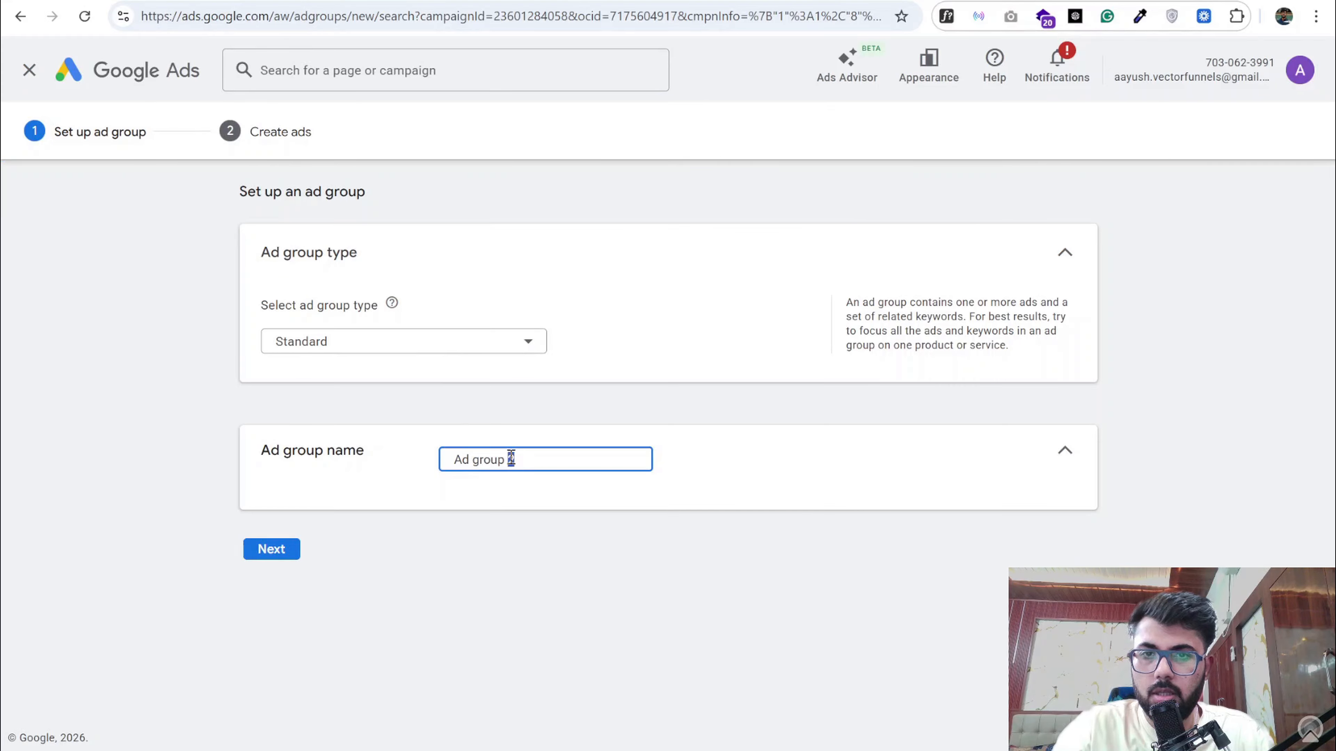
key(ctrl+a)
text(Foundation Repair)
click(284, 553)
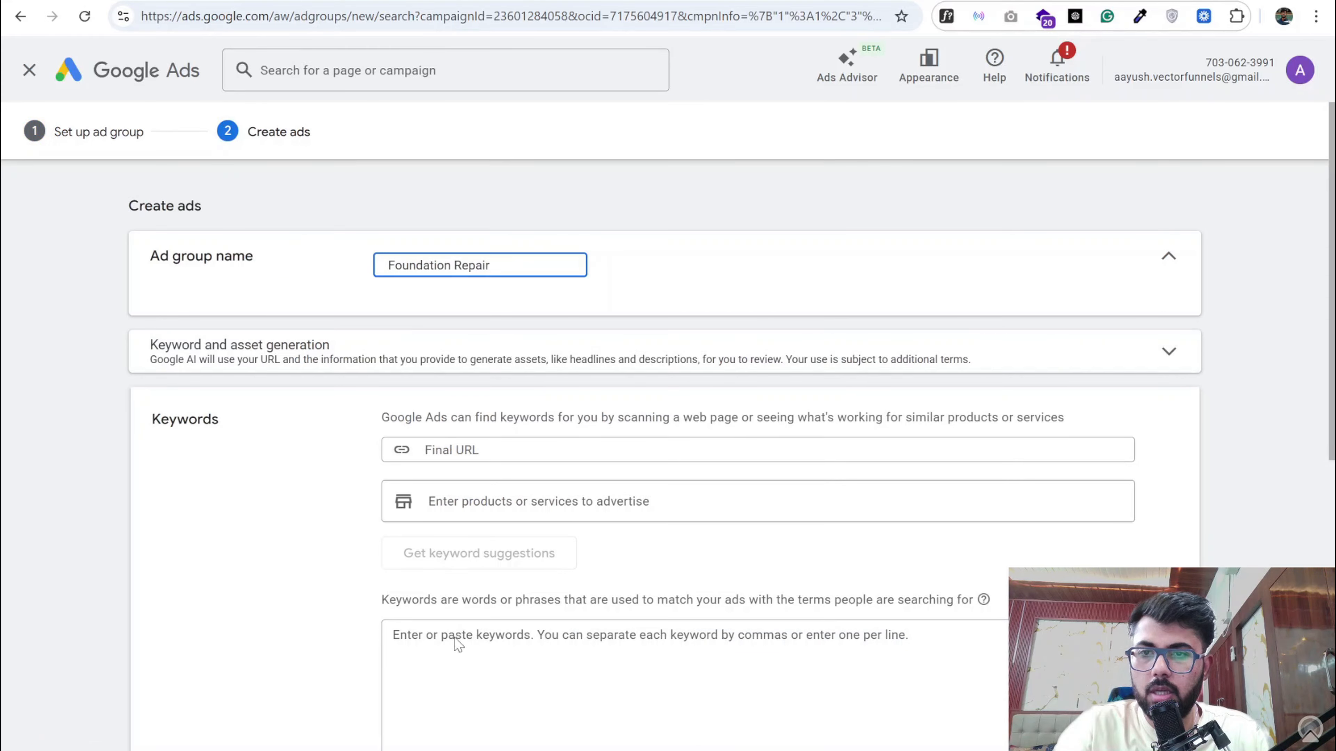
- Copy the Foundation Repair keyword themes from the Google Docs document and wrap them in the Keyword Wrapper tool in place of the basement keywords
click(457, 642)
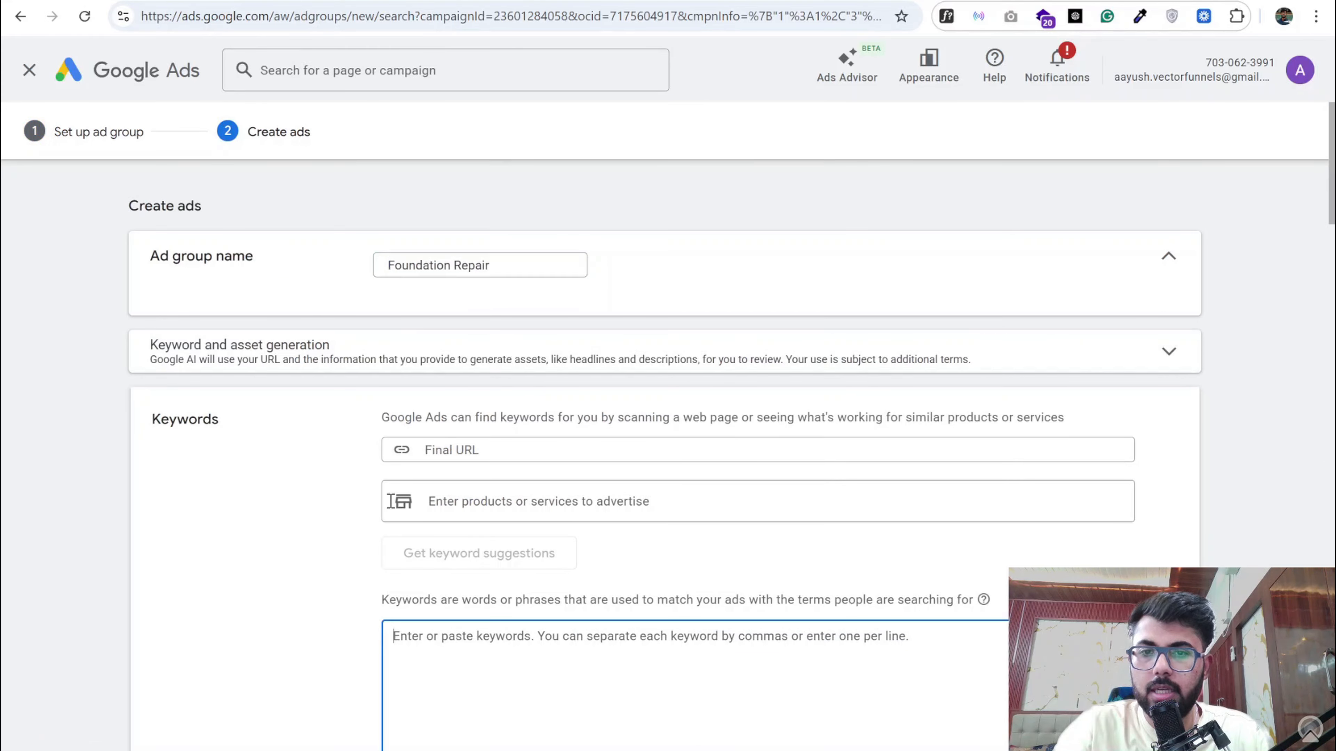
key(alt+Tab)
drag(580, 532, 351, 392)
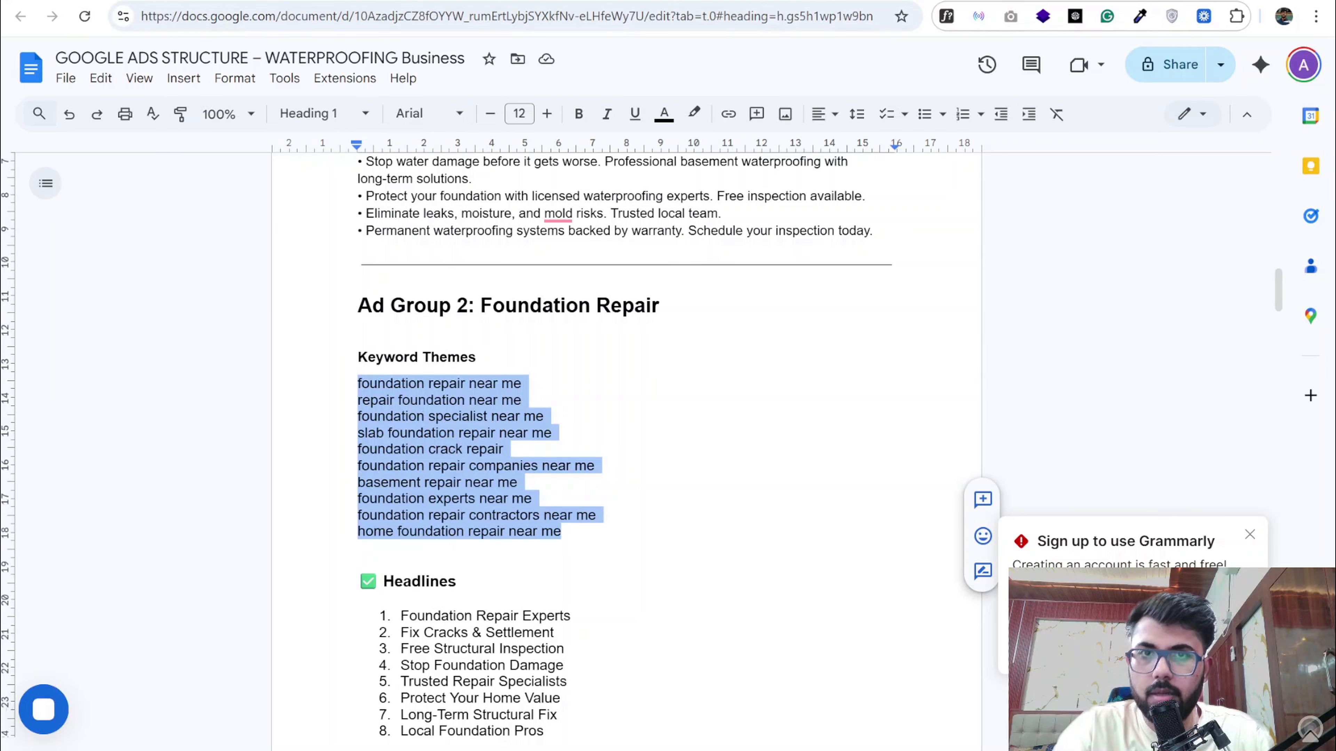
key(ctrl+c)
key(alt+Tab)
click(278, 603)
key(ctrl+a)
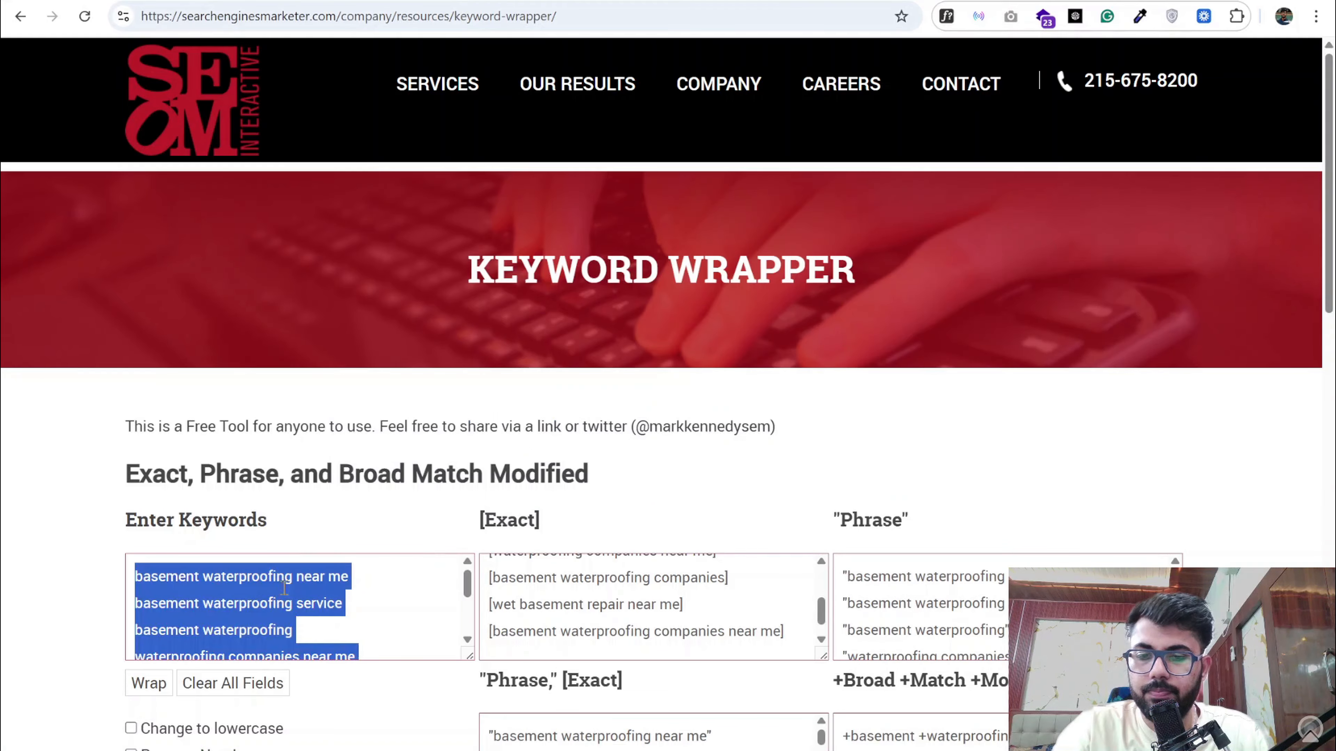
key(ctrl+v)
click(158, 682)
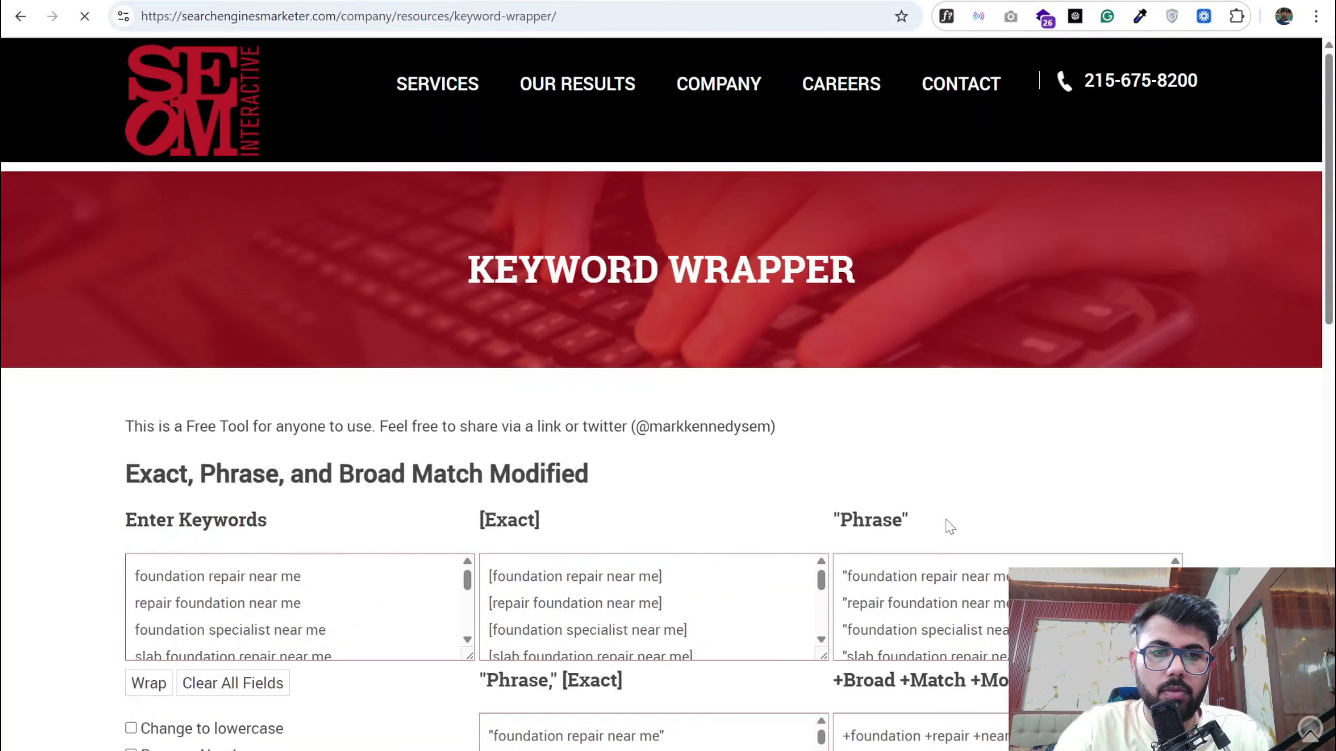
- Copy the phrase-match versions from the Keyword Wrapper and replace the suggested keywords of the Foundation Repair ad group in Google Ads with them
scroll(944, 509, down, 5)
click(940, 366)
key(ctrl+a)
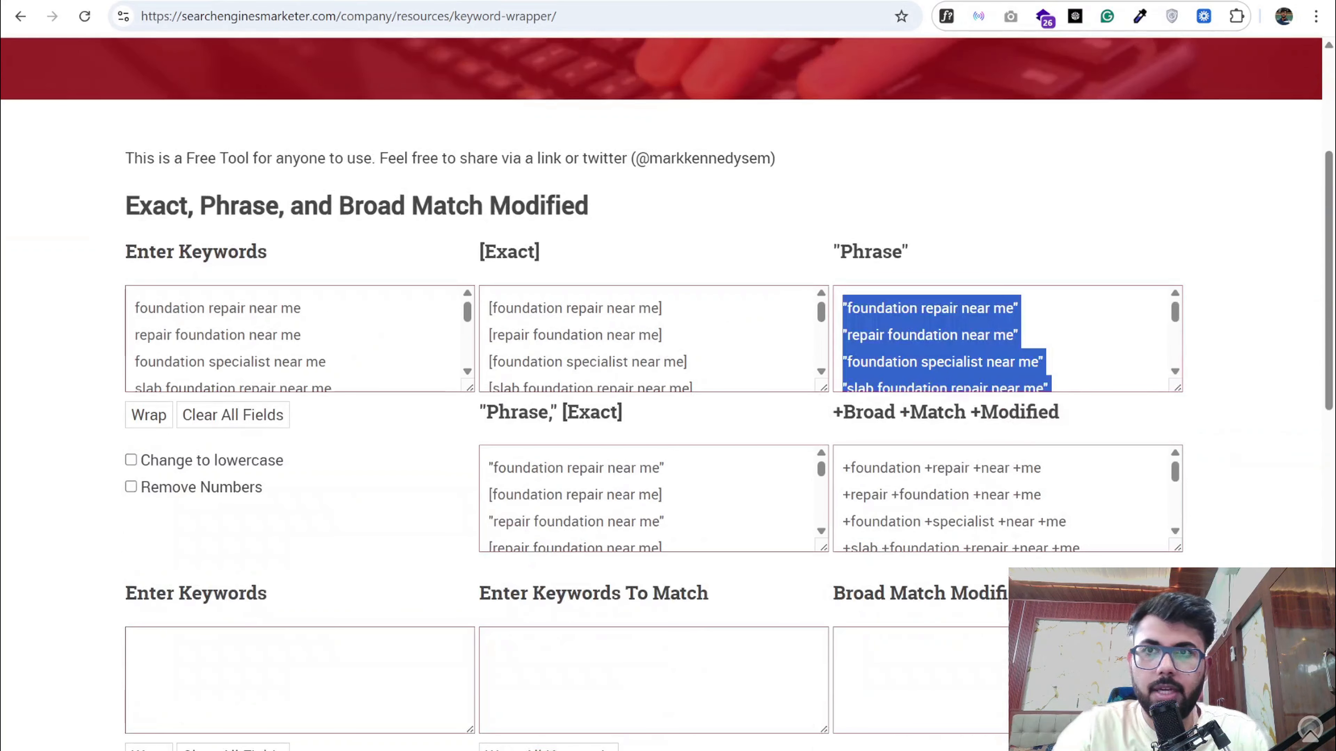
key(ctrl+Tab)
scroll(535, 613, down, 5)
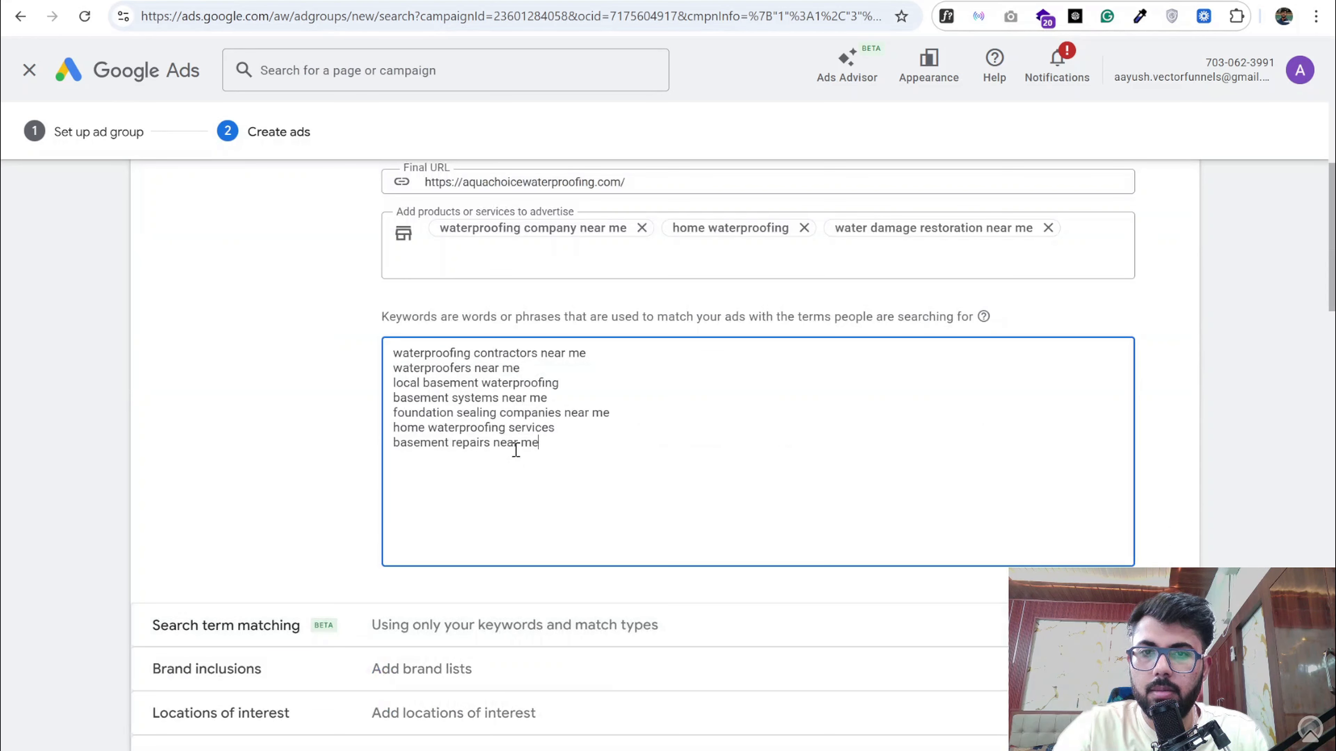
key(ctrl+a)
key(ctrl+v)
- Replace the first display path field of the Foundation Repair ad with foundation
scroll(590, 483, down, 5)
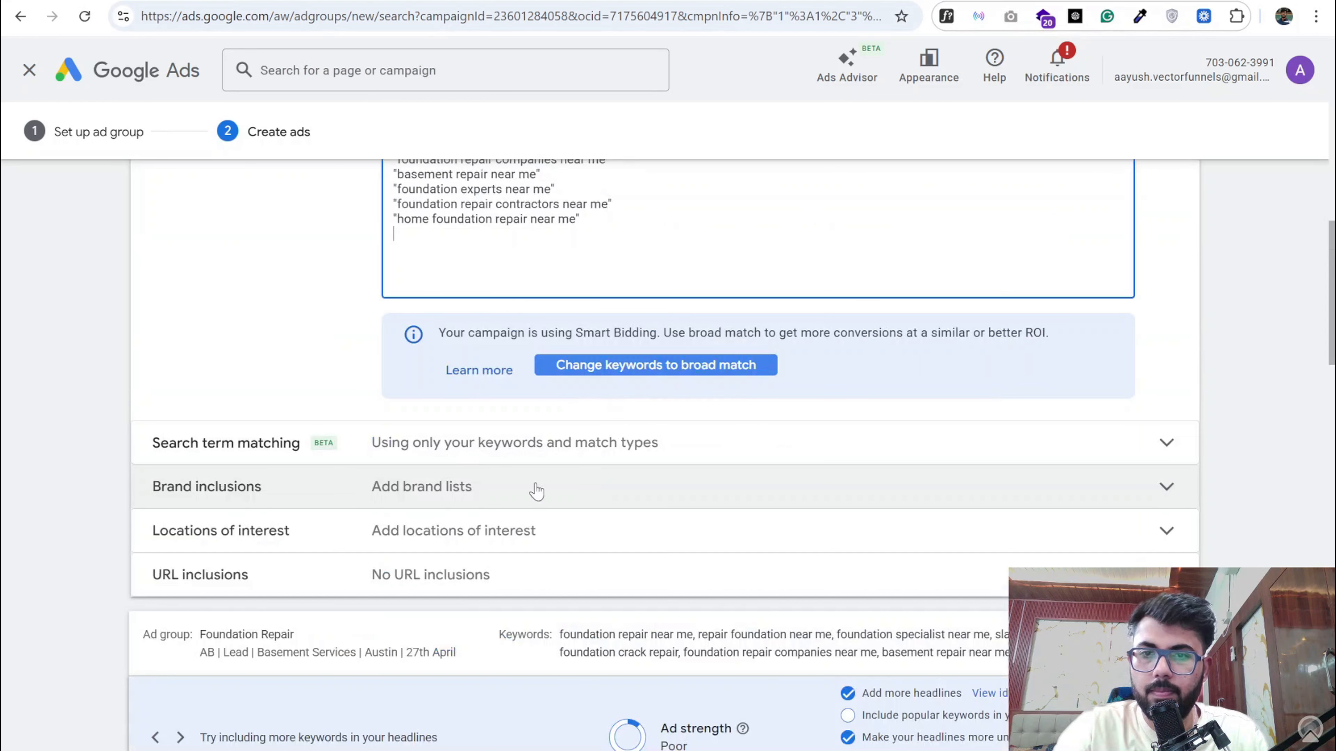
scroll(441, 457, down, 10)
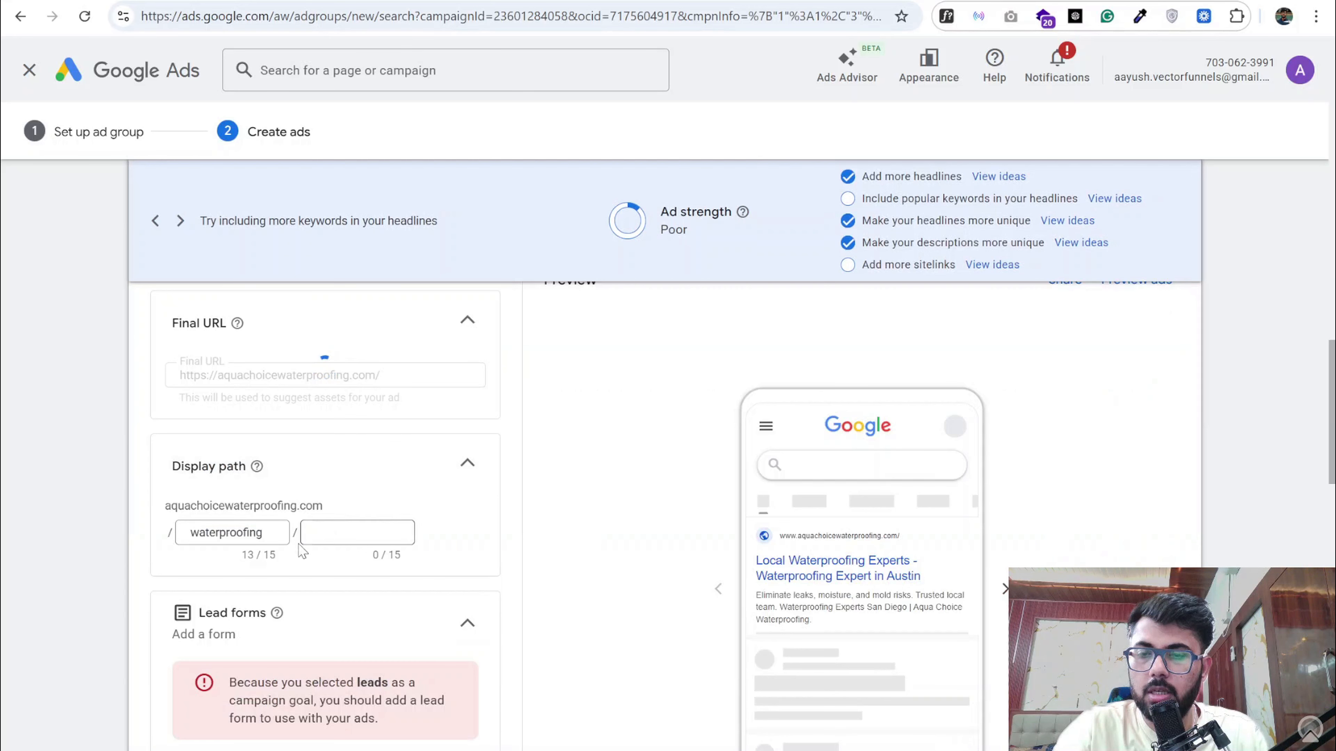
double_click(250, 533)
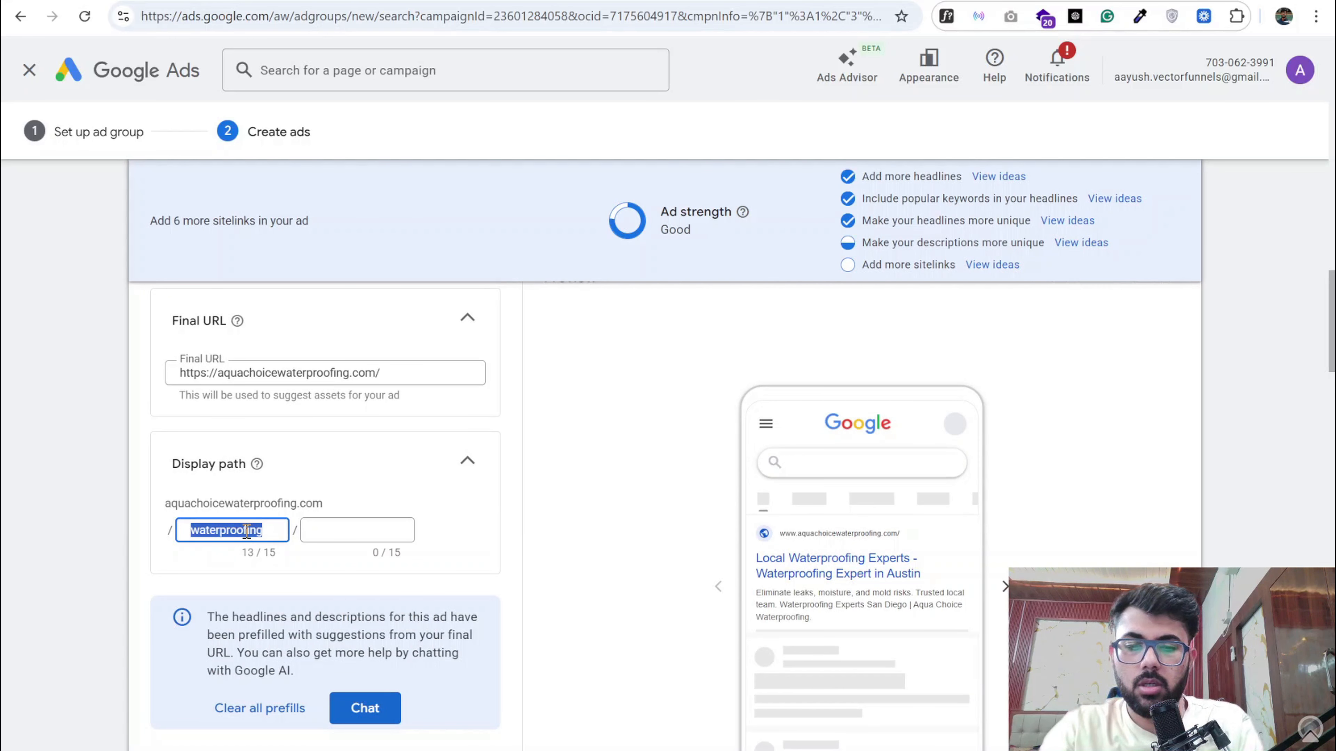
text(foundat)
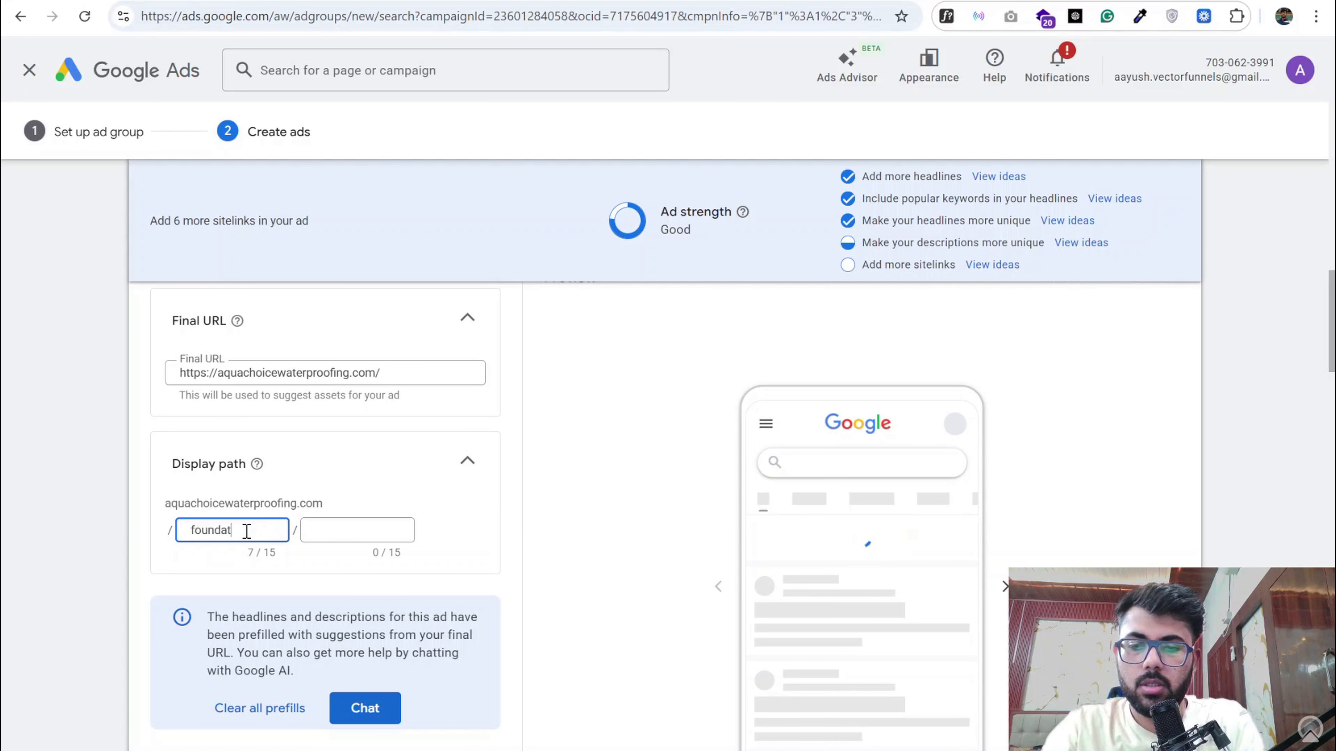
text(ioncra)
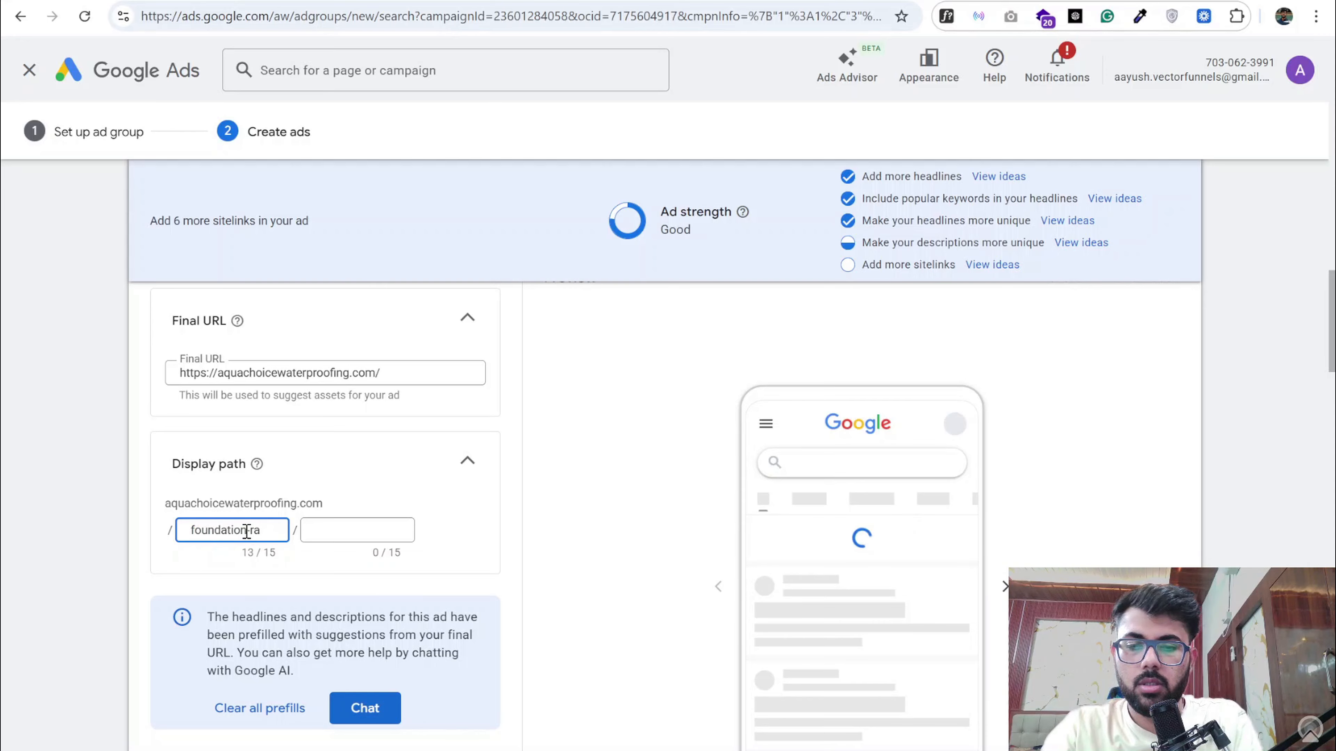
key(BackSpace)
text(epair)
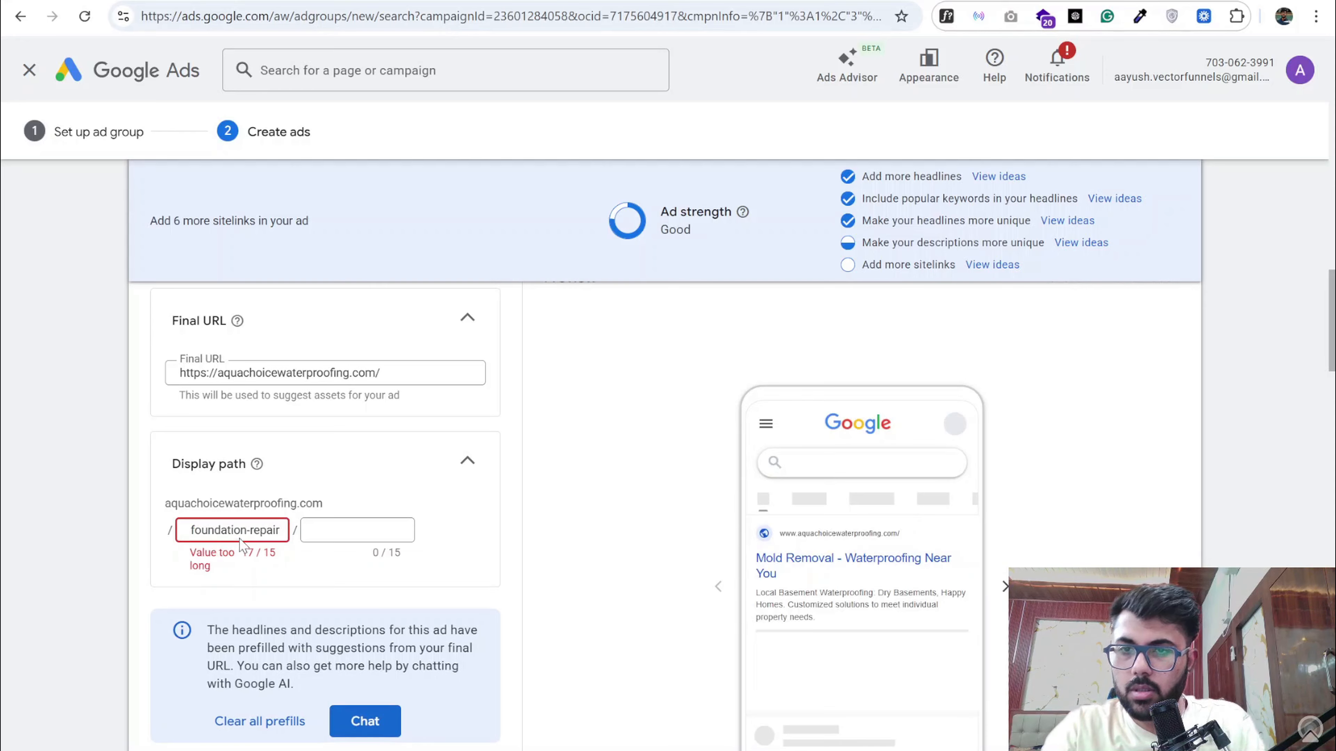
drag(246, 532, 330, 536)
key(BackSpace)
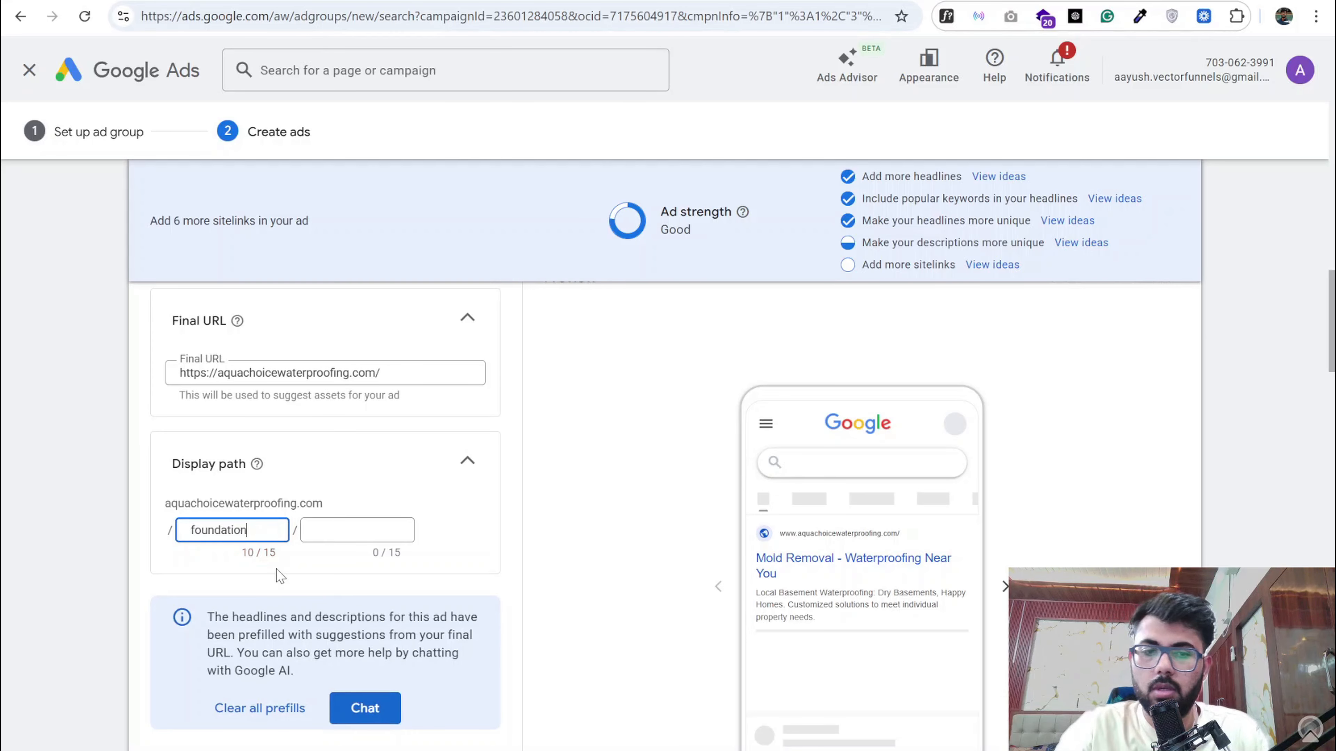
- Clear the ad's prefilled text and enter the Foundation Repair headlines from the Google Docs document, starting with "Foundation Repair Experts"
scroll(283, 557, down, 5)
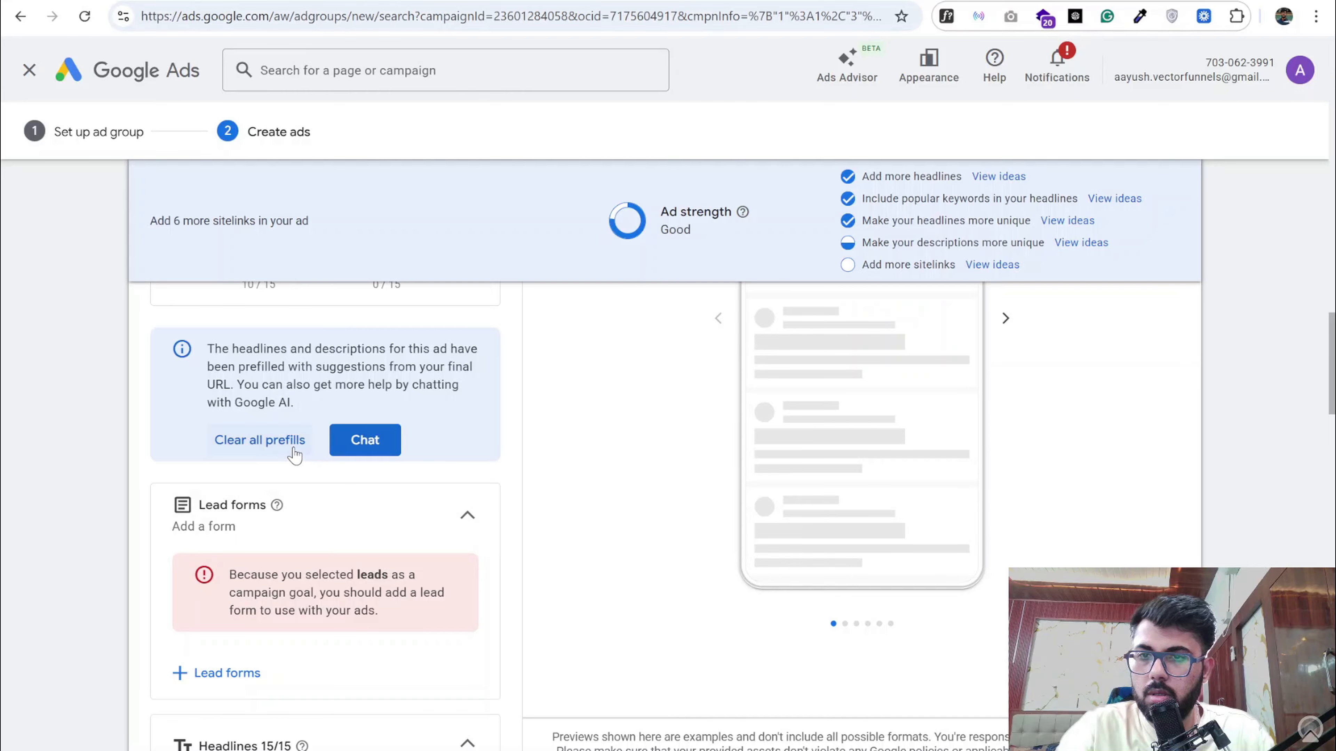
click(260, 440)
scroll(337, 486, down, 10)
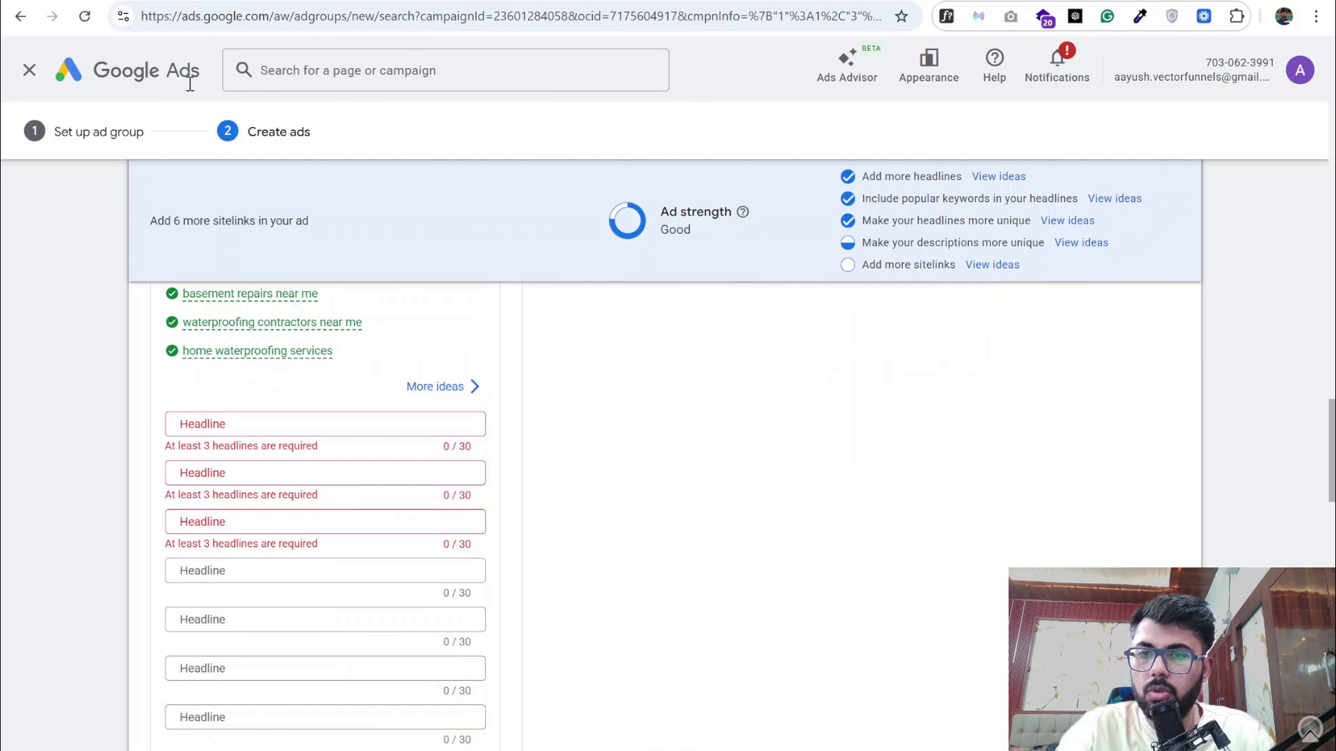
key(ctrl+Tab)
scroll(463, 566, down, 3)
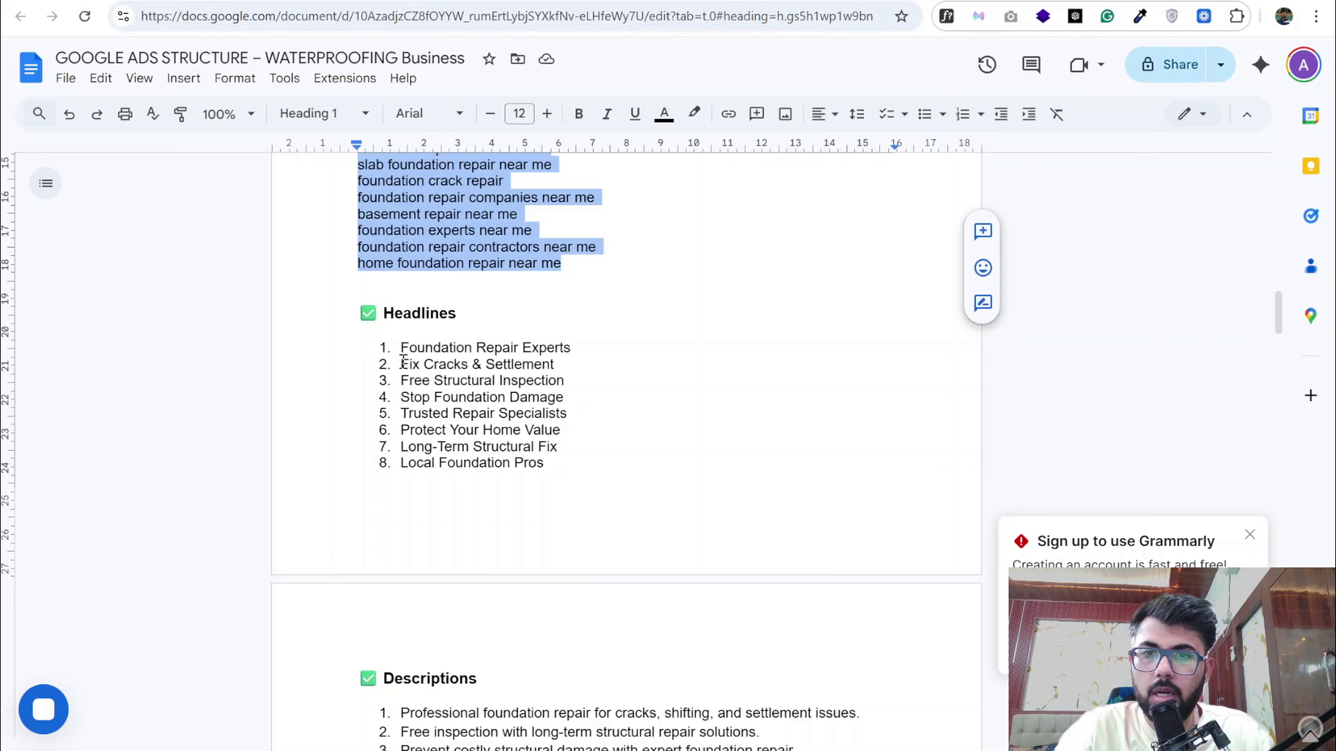
drag(401, 347, 575, 346)
key(ctrl+Tab)
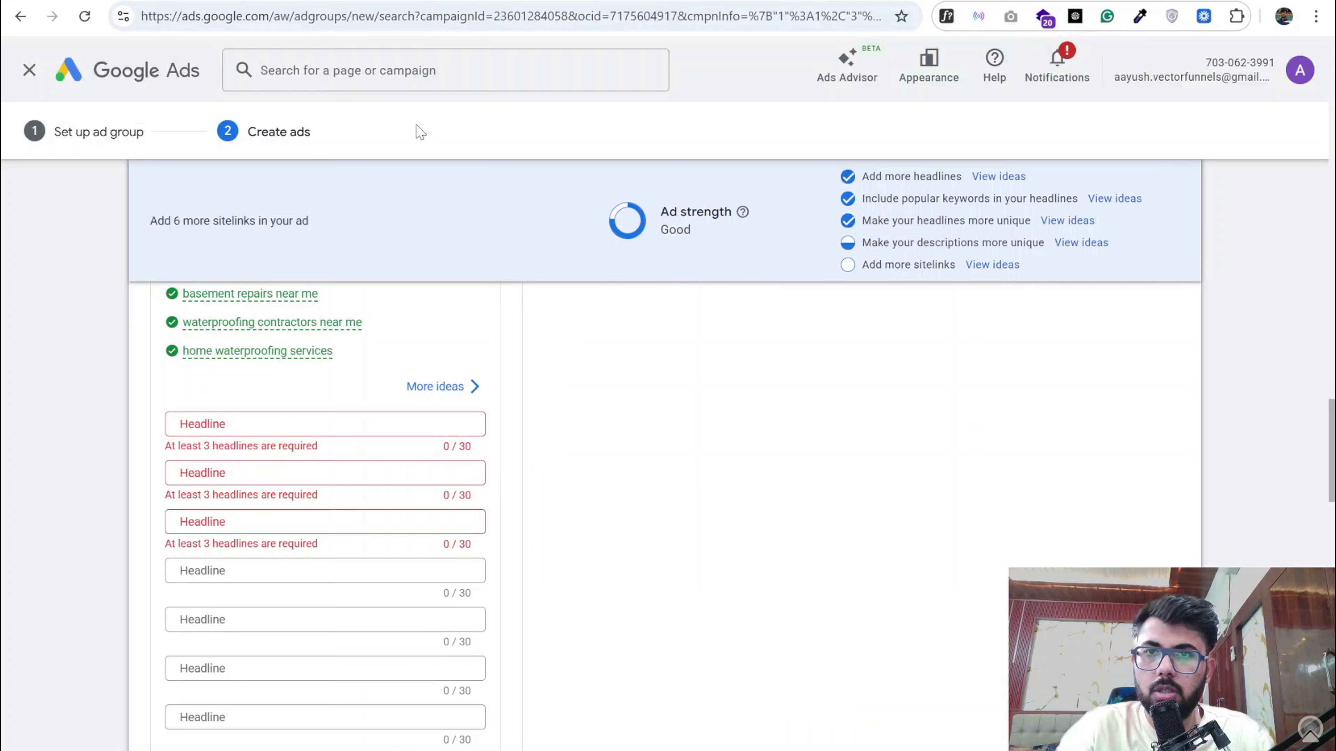
click(337, 426)
key(ctrl+v)
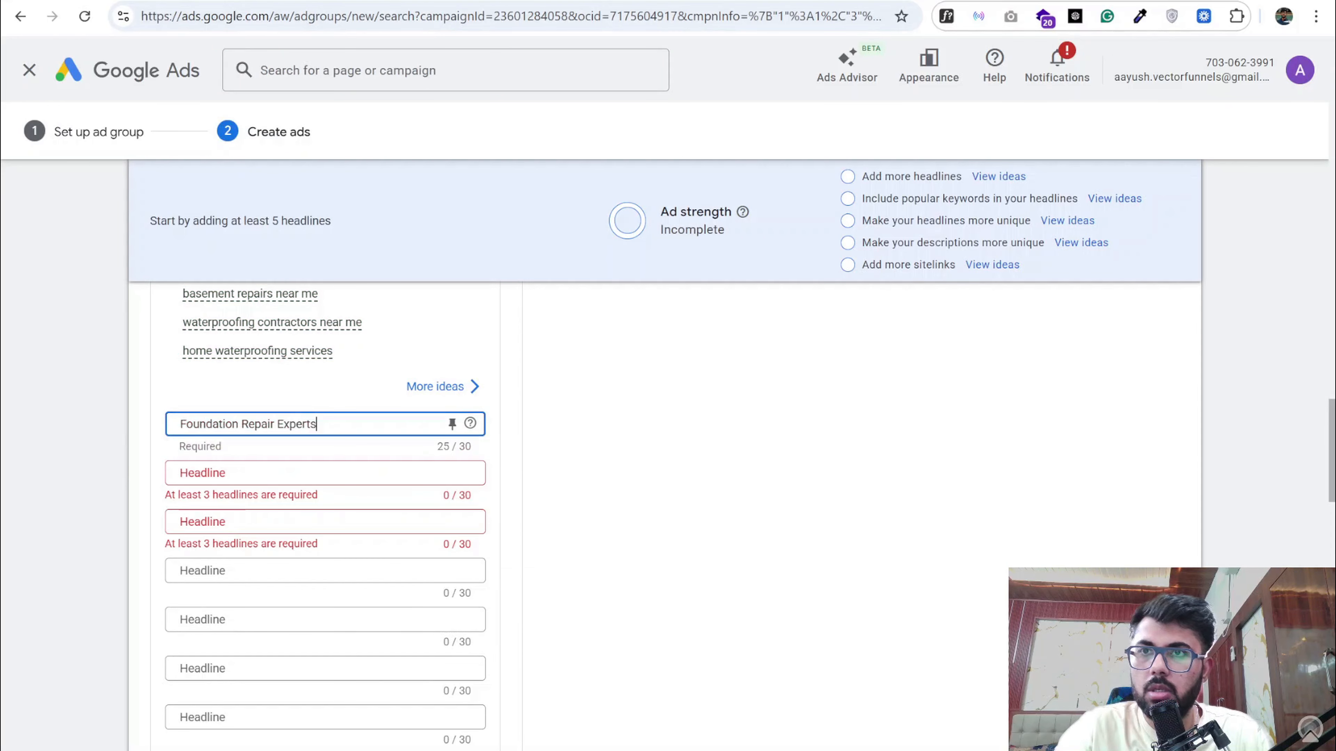
scroll(360, 447, down, 10)
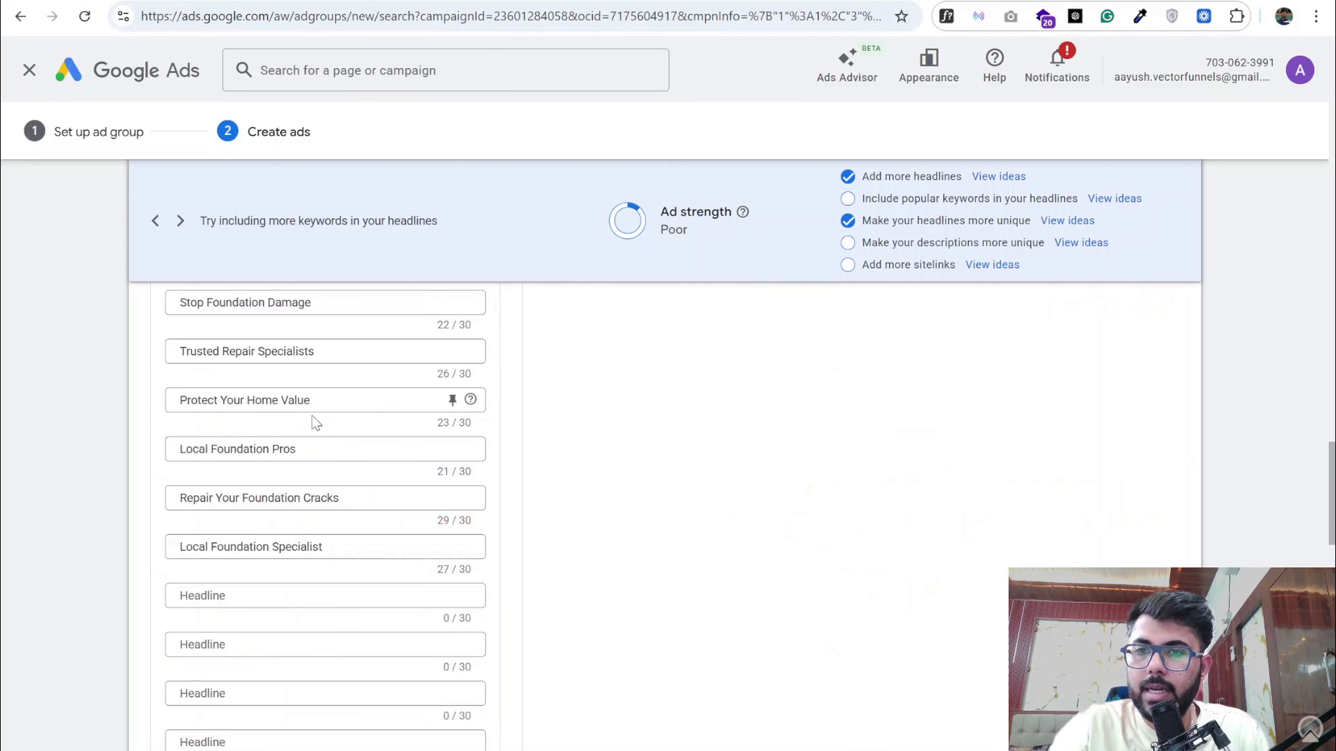
scroll(299, 444, up, 10)
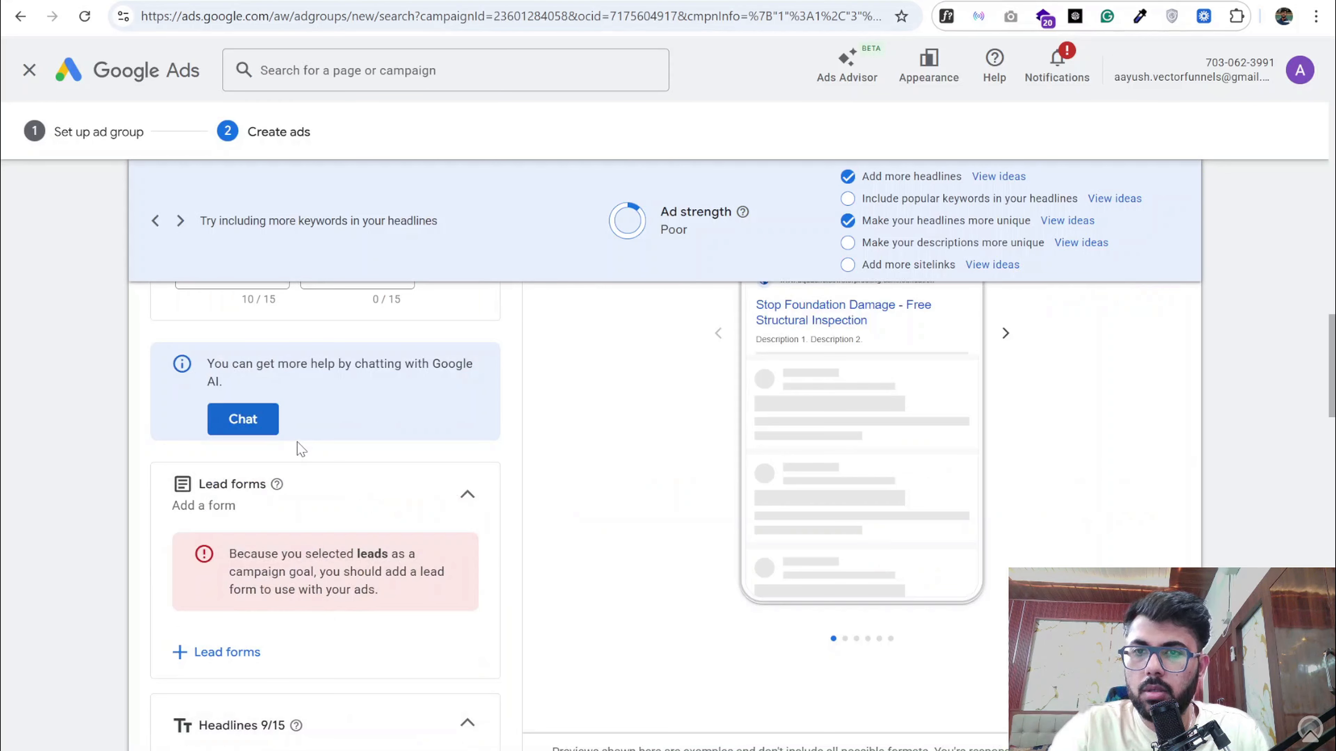
scroll(298, 446, up, 5)
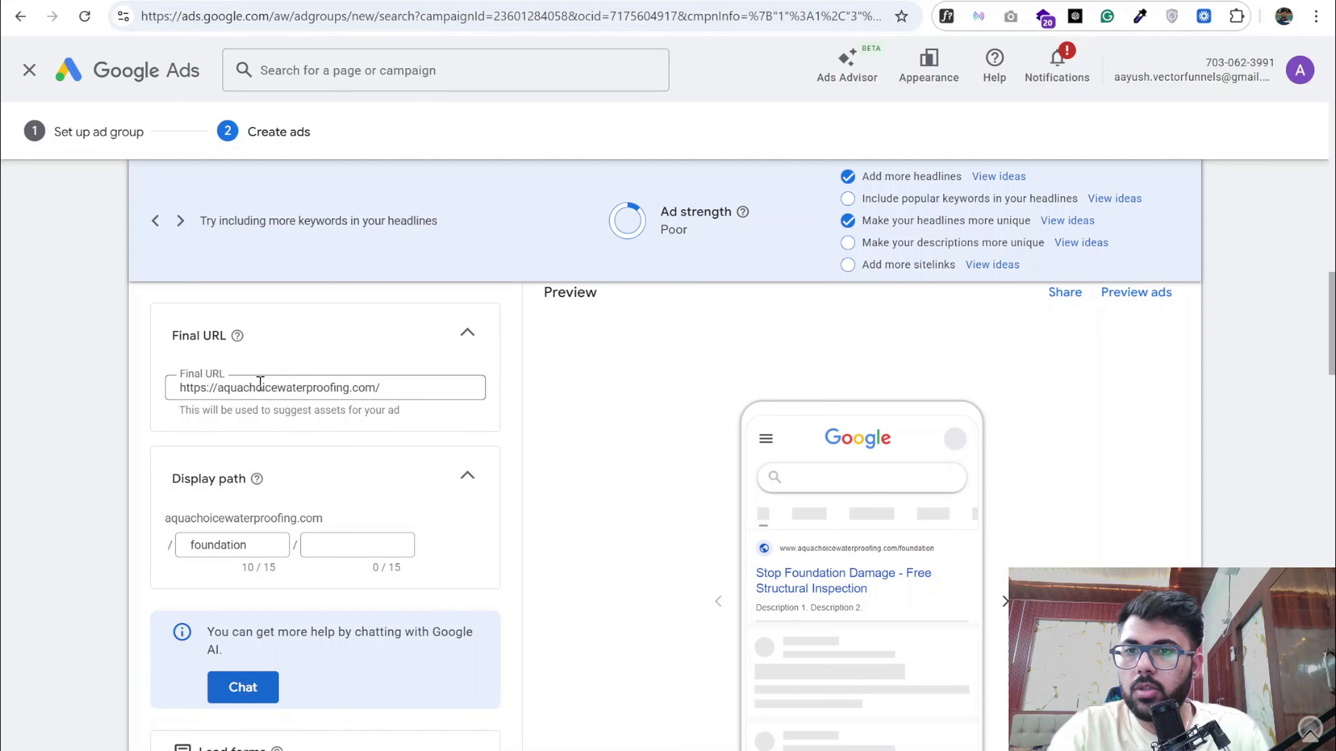
triple_click(245, 388)
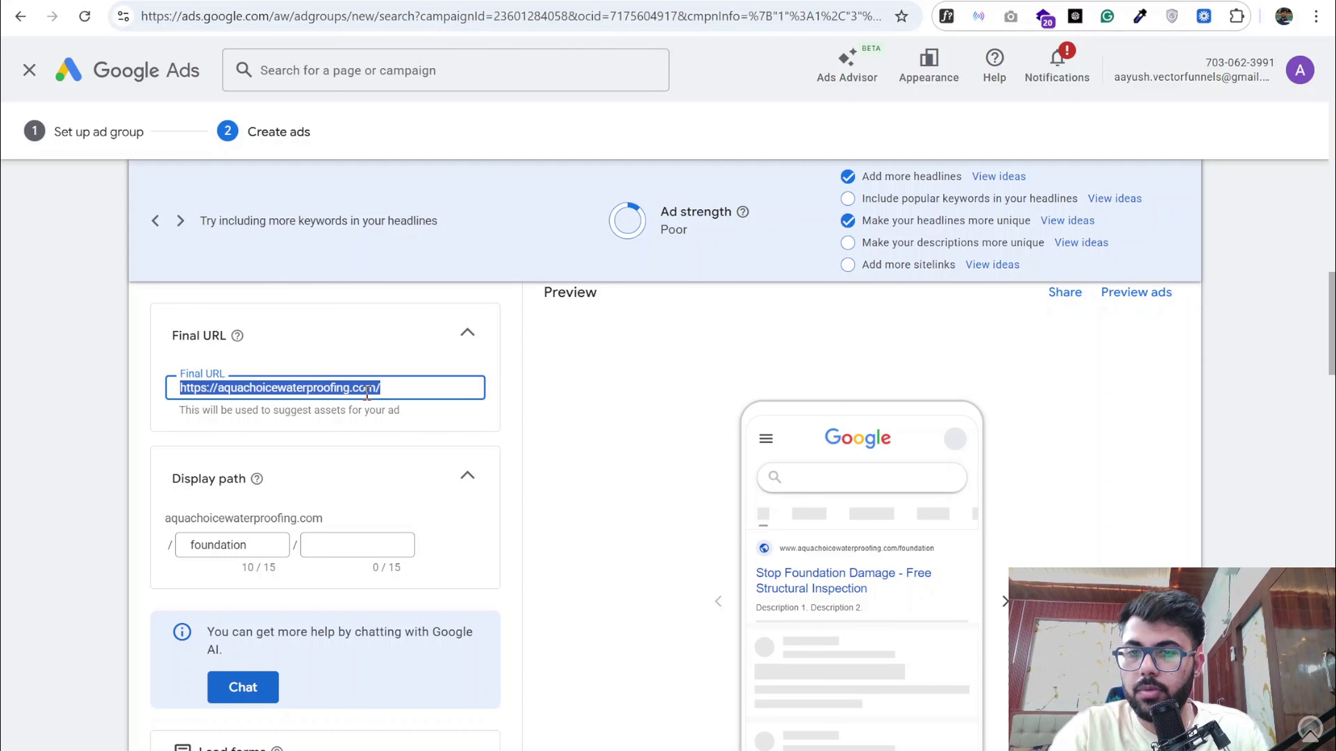
- Copy "Professional foundation repair for cracks, shifting, and settlement issues" from the Google Docs document into the ad's first description in Google Ads
scroll(366, 394, down, 10)
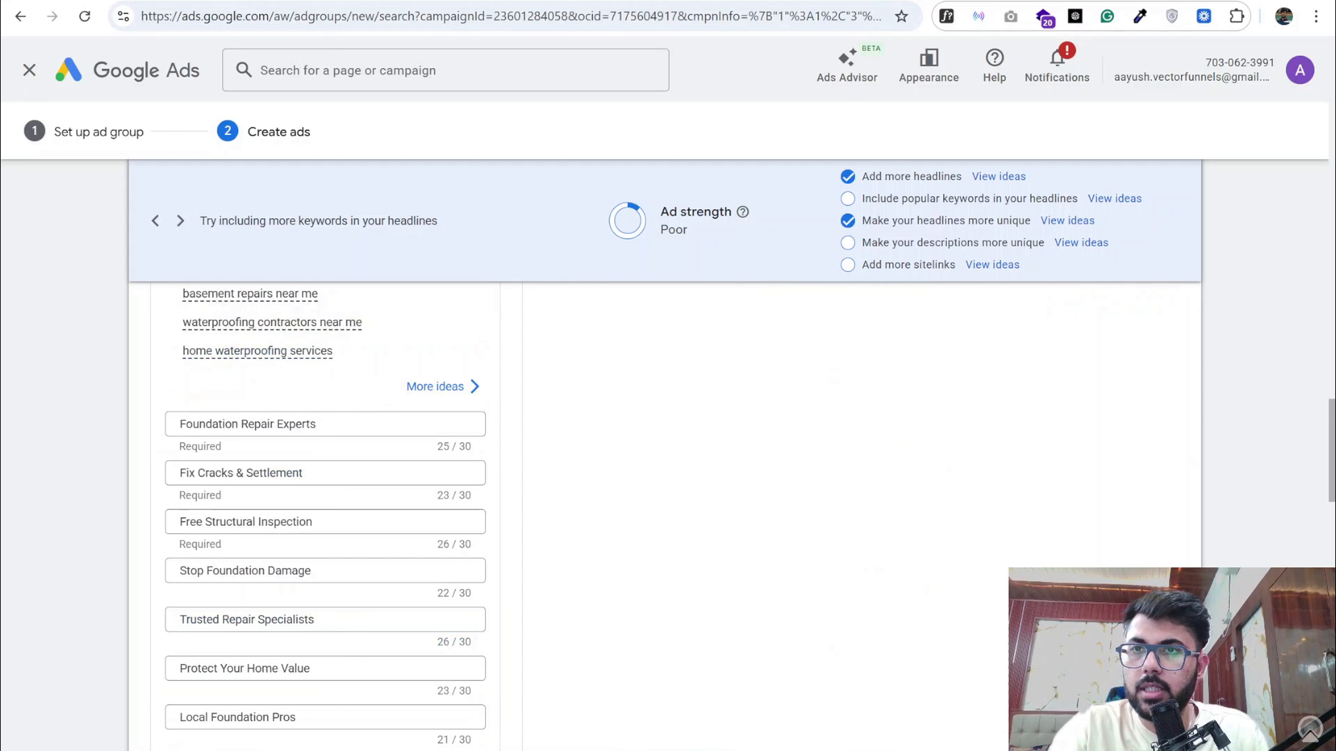
click(221, 1)
scroll(421, 521, down, 3)
drag(408, 446, 859, 439)
click(337, 1)
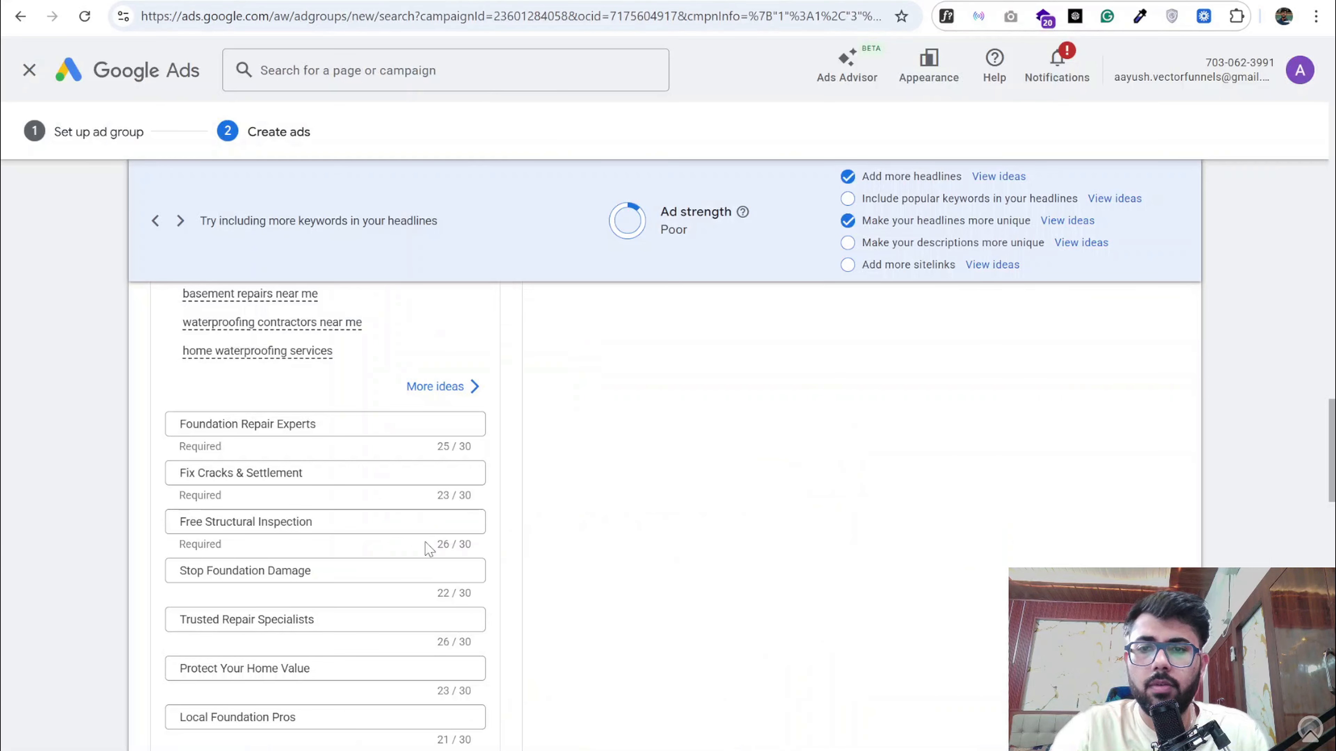
scroll(340, 562, down, 8)
click(225, 446)
key(ctrl+v)
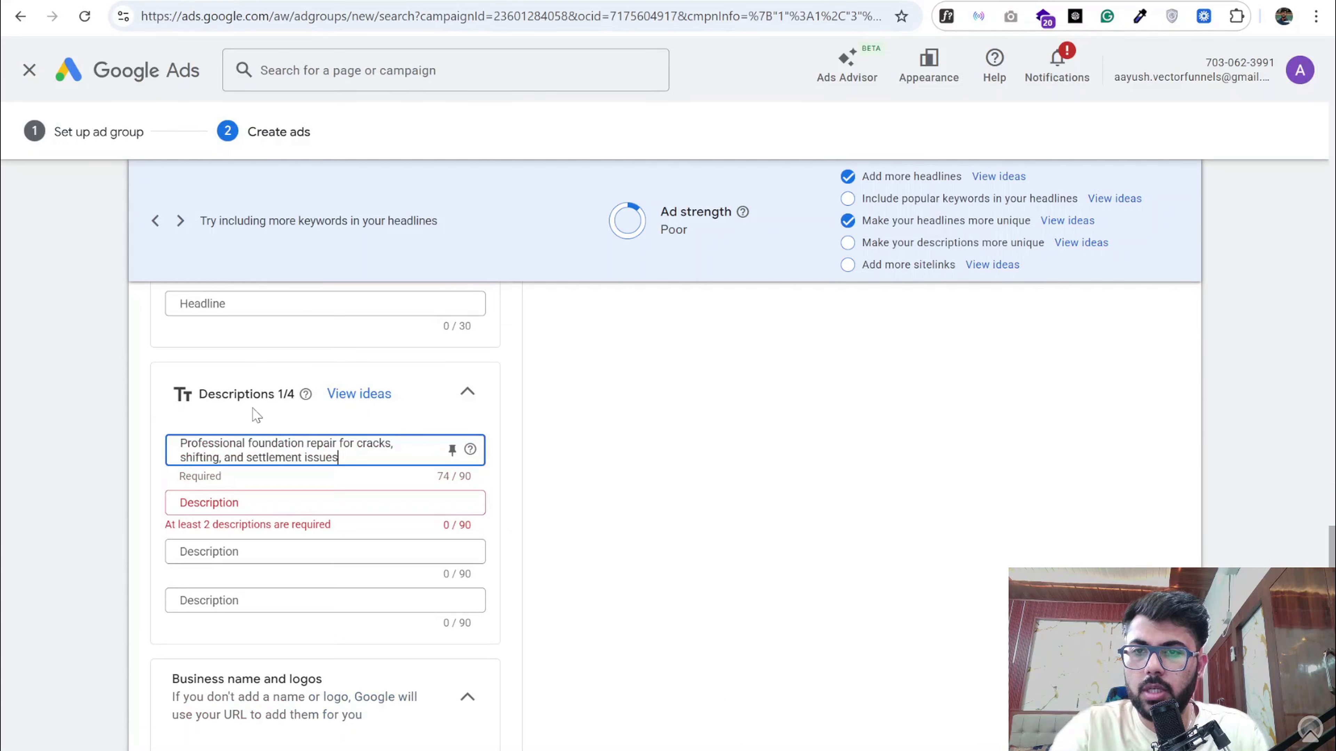
- Copy the document's second and third Foundation Repair descriptions, on free inspection and preventing costly structural damage, into the ad's next two descriptions
click(462, 1)
triple_click(465, 458)
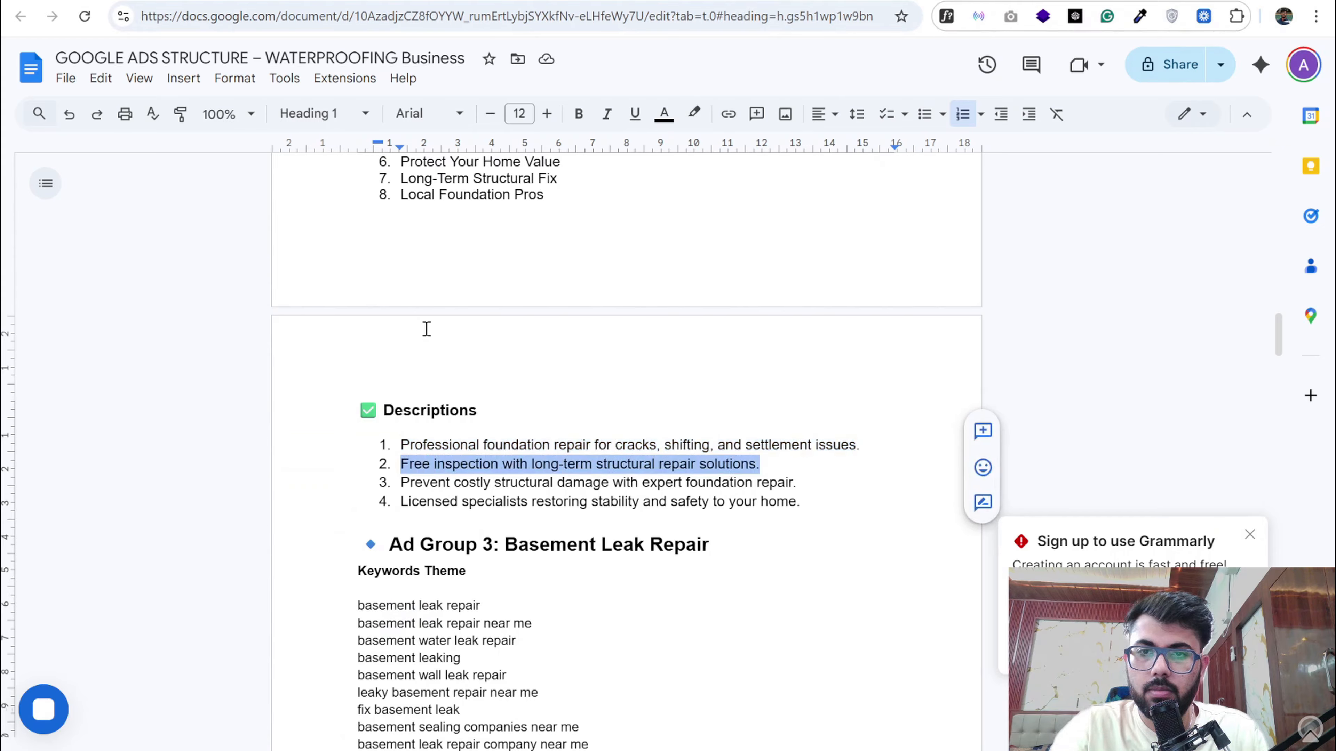
click(336, 1)
click(325, 503)
key(ctrl+v)
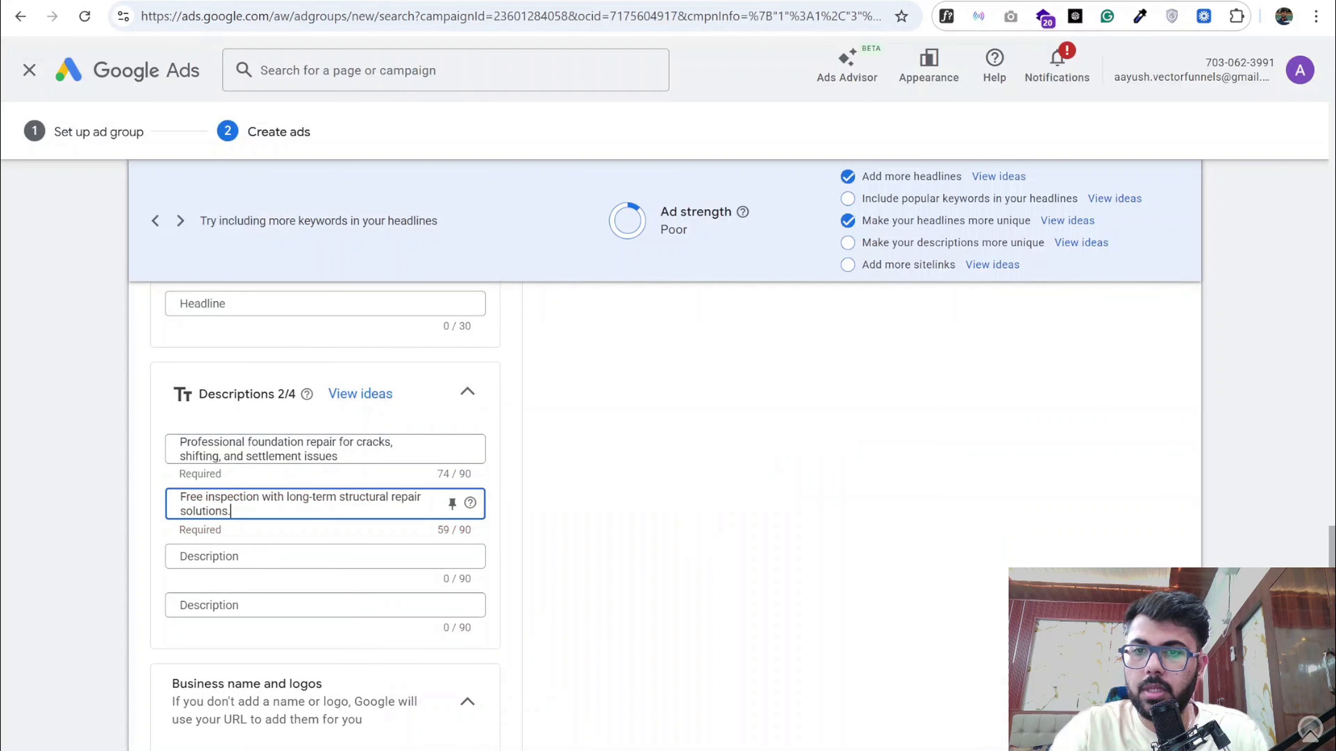
click(463, 1)
triple_click(474, 483)
key(ctrl+c)
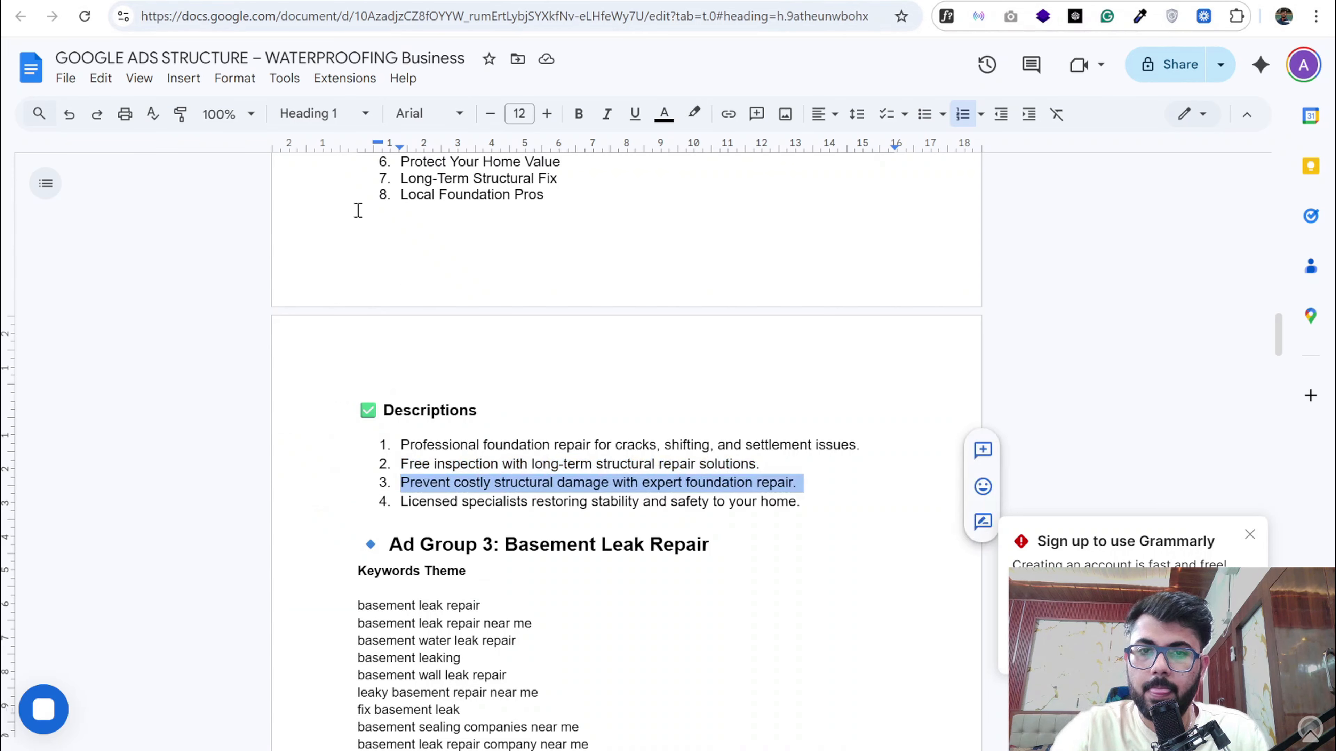
click(318, 1)
click(248, 558)
key(ctrl+v)
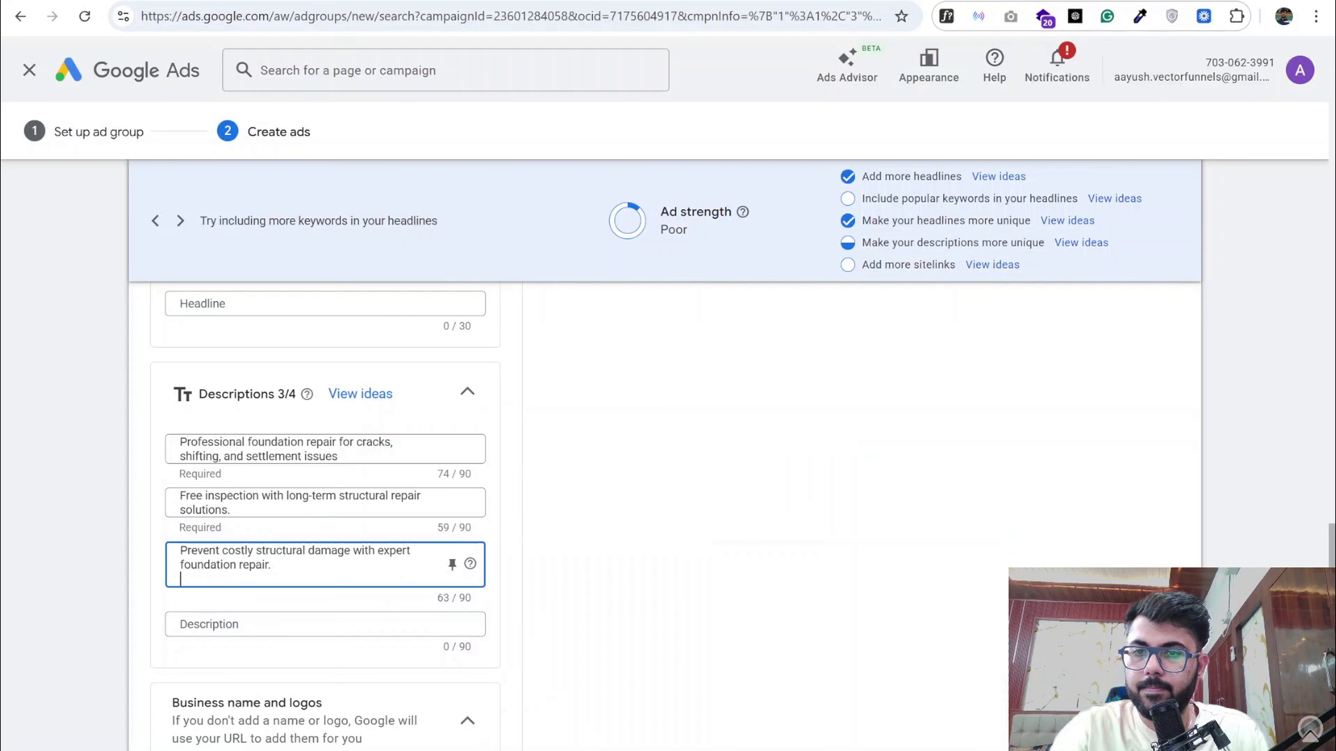
- Copy "Licensed specialists restoring stability and safety to your home." into the fourth description and remove the trailing line breaks from the last two descriptions
click(463, 1)
triple_click(486, 502)
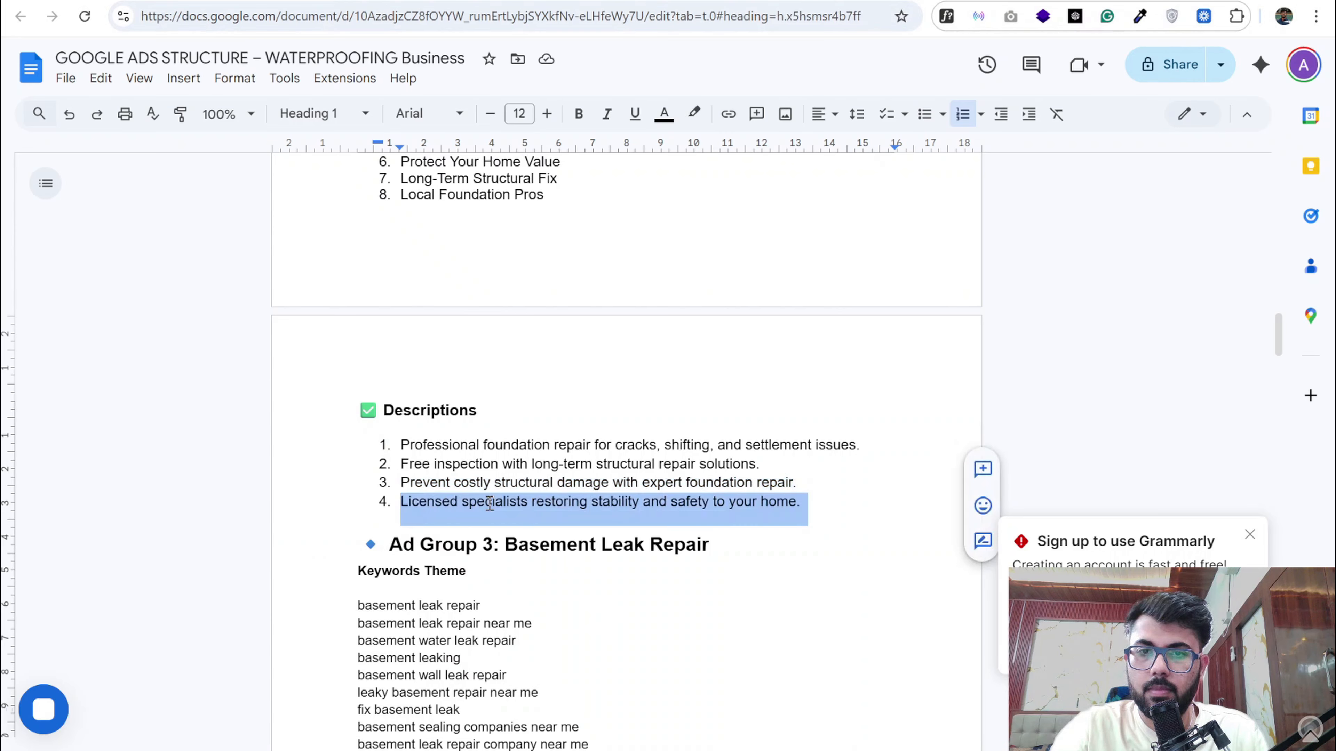
key(ctrl+c)
click(359, 3)
click(280, 625)
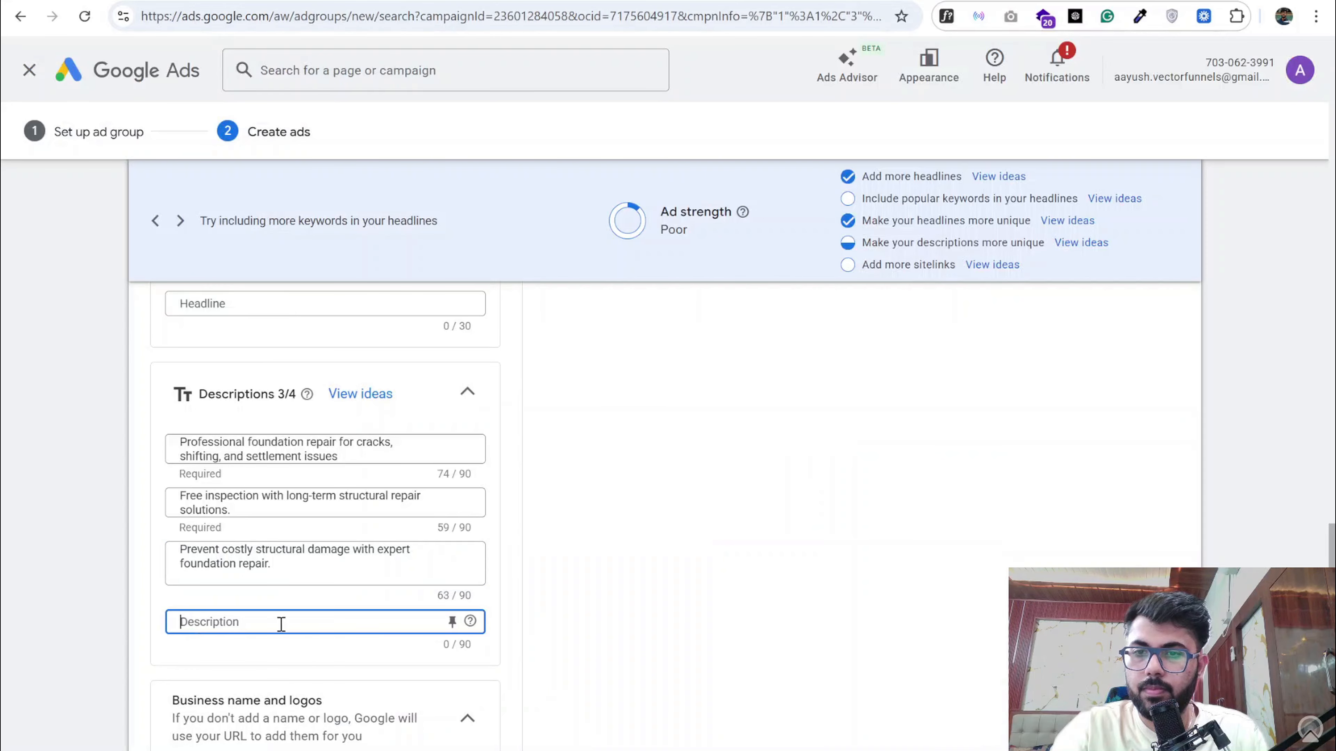
key(ctrl+v)
click(290, 585)
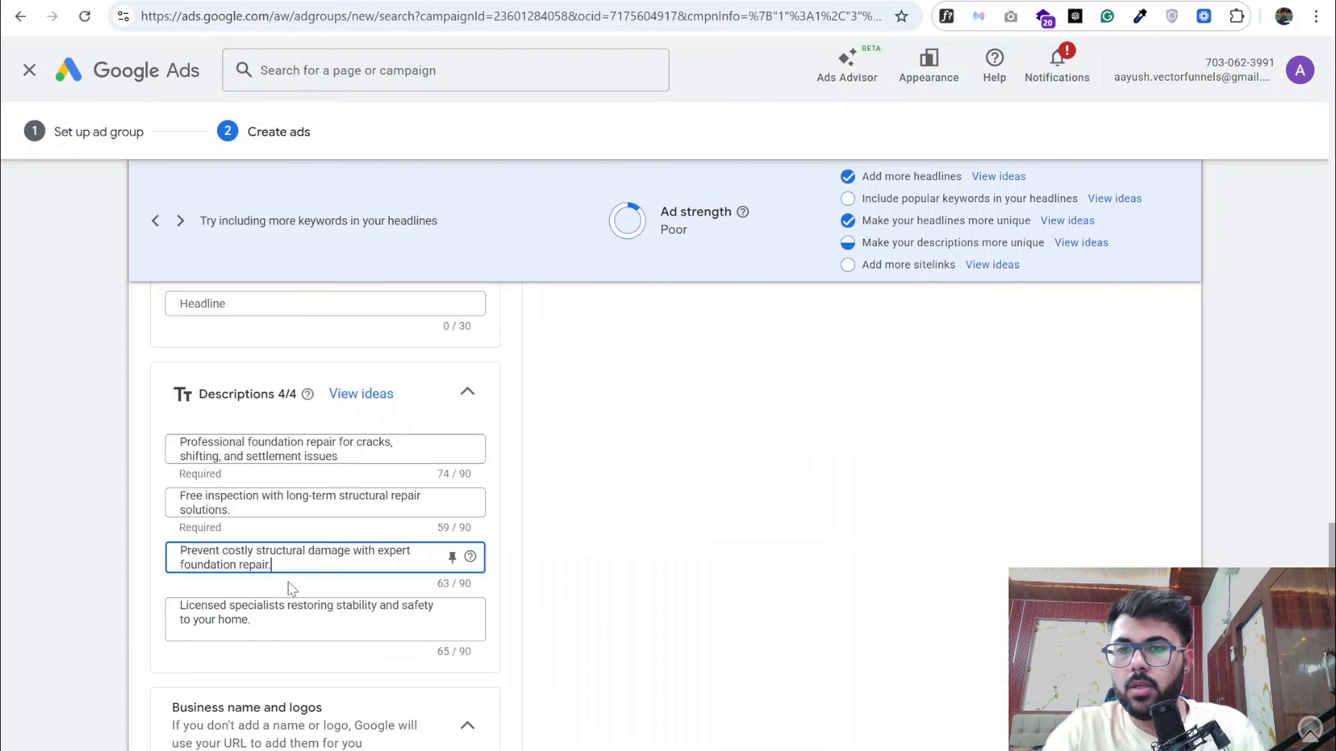
click(303, 629)
- Expand the additional asset types and apply the existing business phone number as a campaign-level call asset
scroll(295, 579, down, 5)
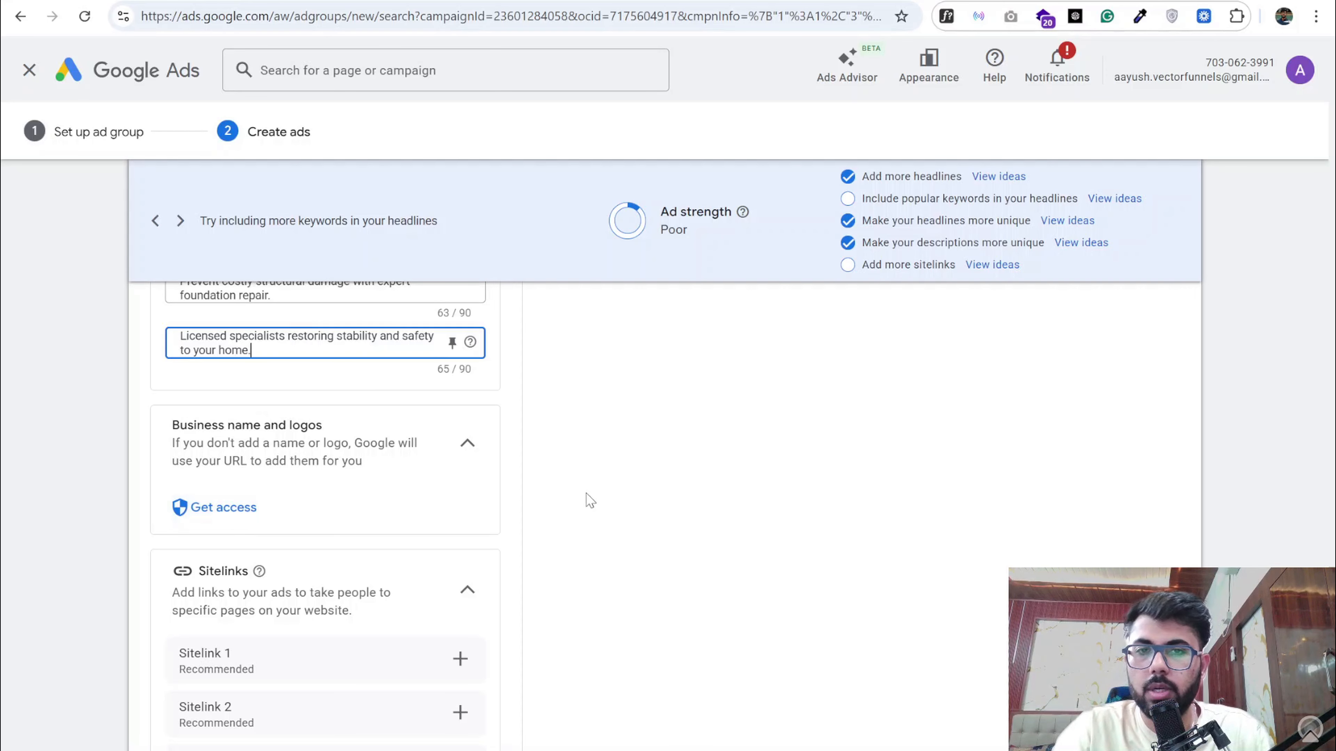
scroll(585, 493, up, 15)
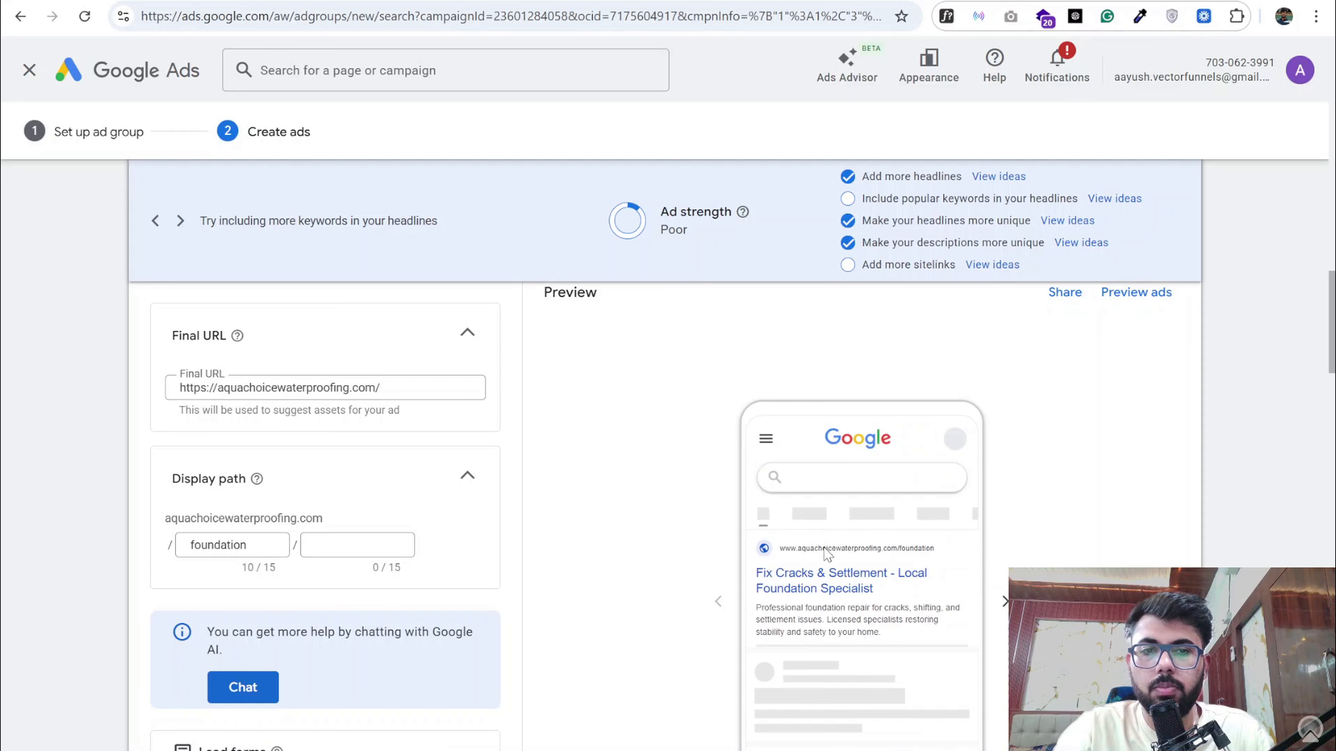
scroll(316, 558, down, 15)
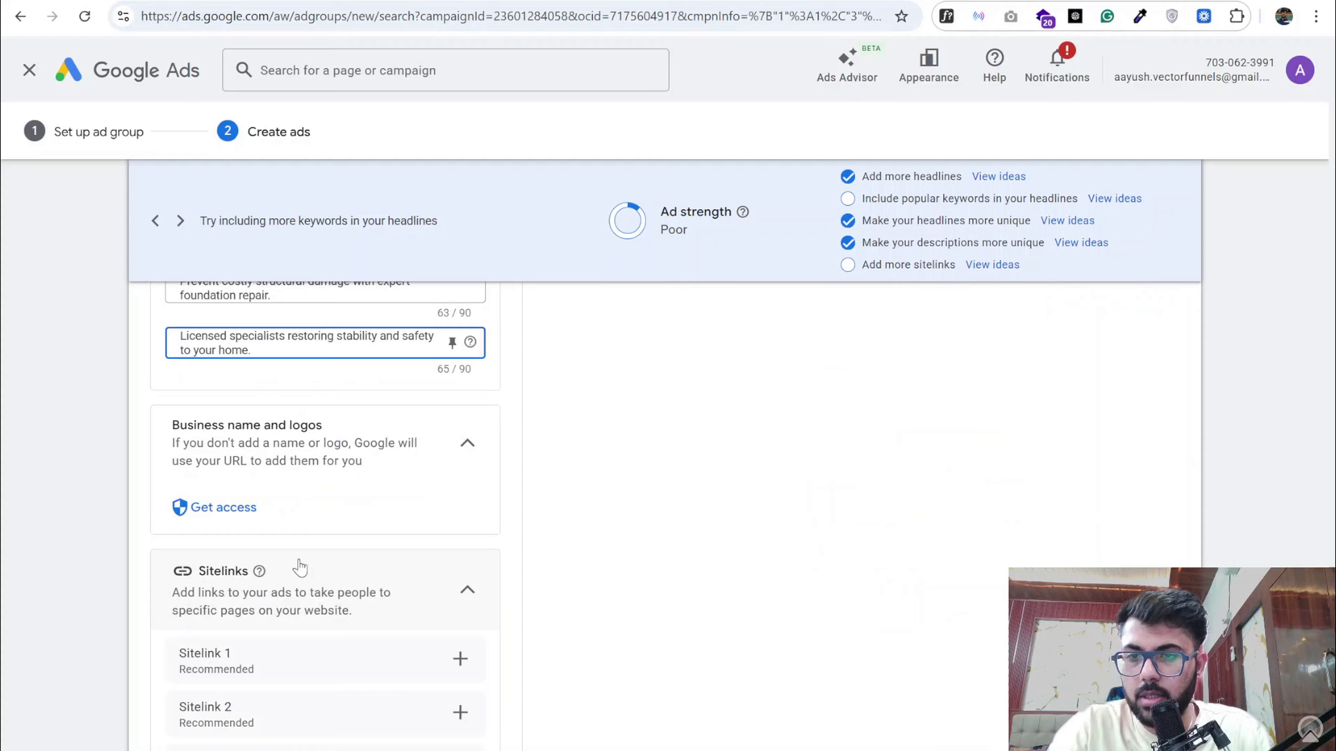
scroll(302, 566, down, 5)
click(248, 505)
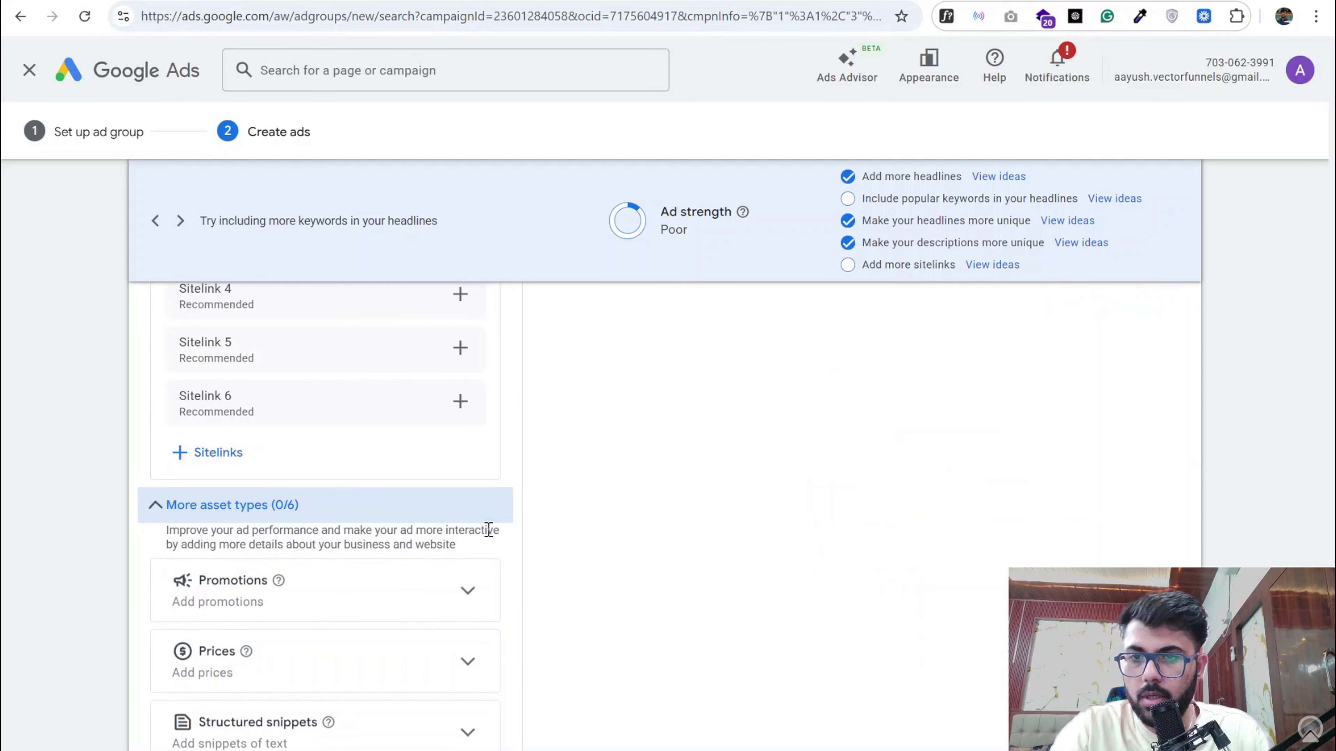
scroll(264, 606, down, 5)
click(247, 537)
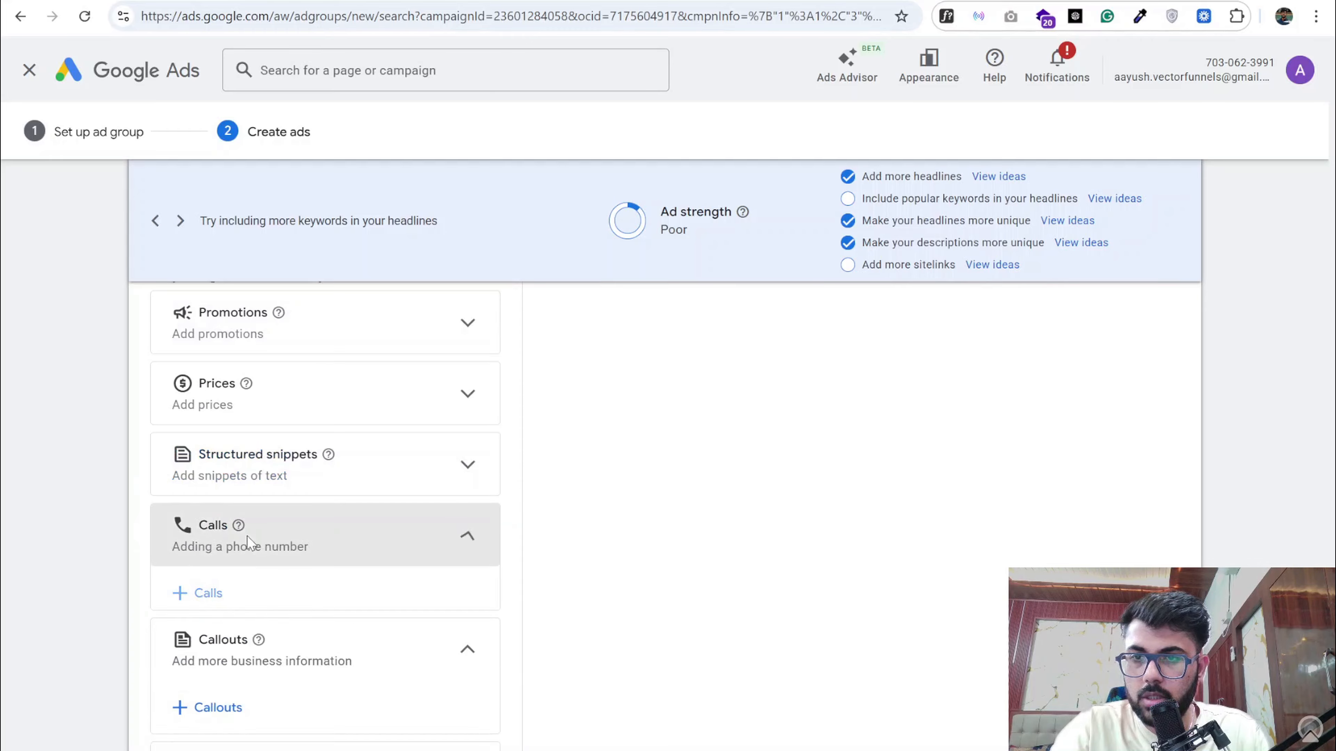
click(212, 593)
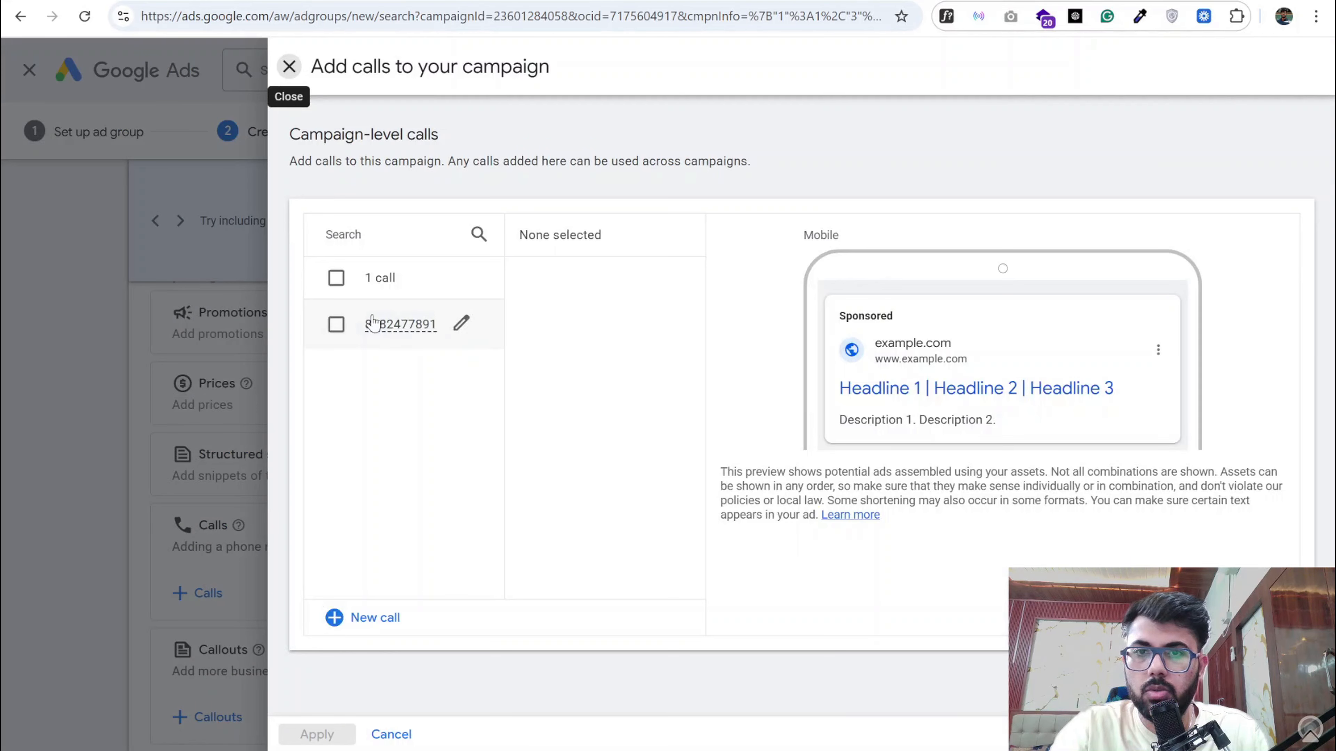
click(335, 322)
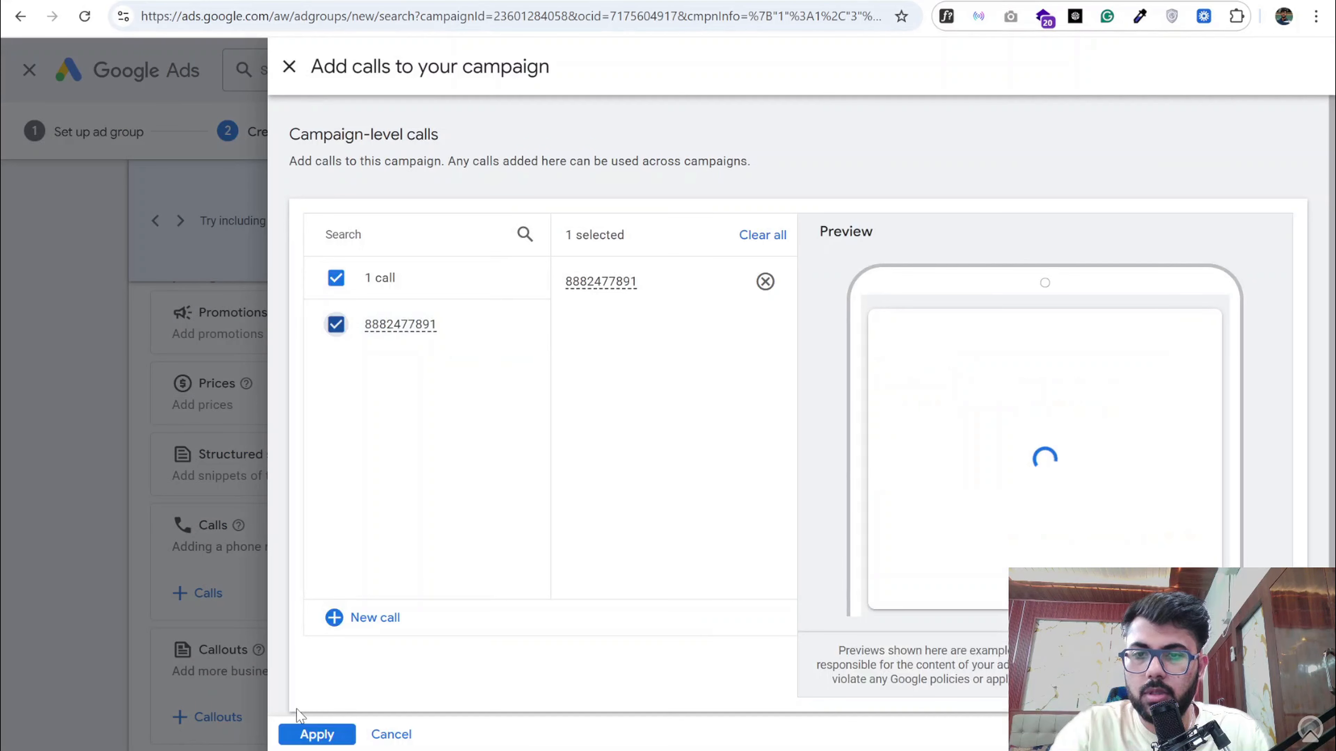
click(315, 732)
- Finish the ad and save the Foundation Repair ad group to the campaign
scroll(313, 684, down, 6)
click(173, 632)
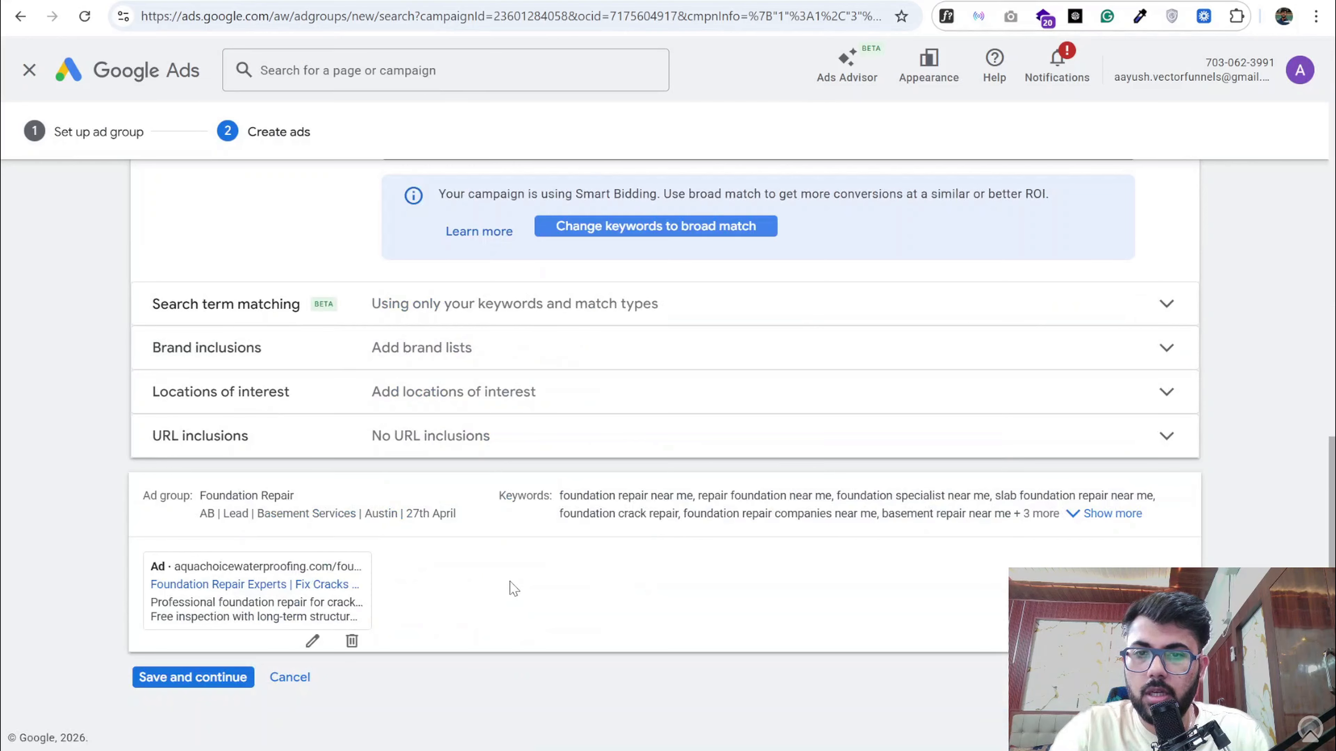
click(223, 676)
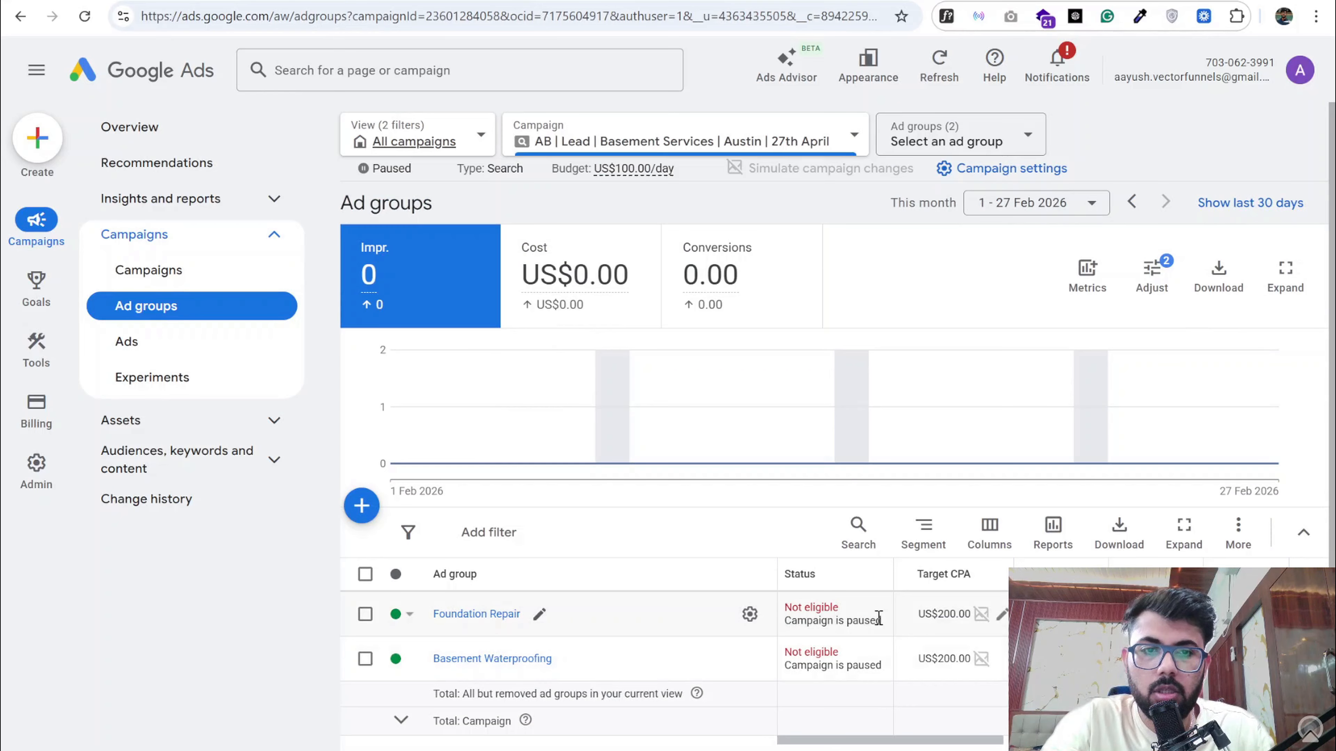
click(362, 505)
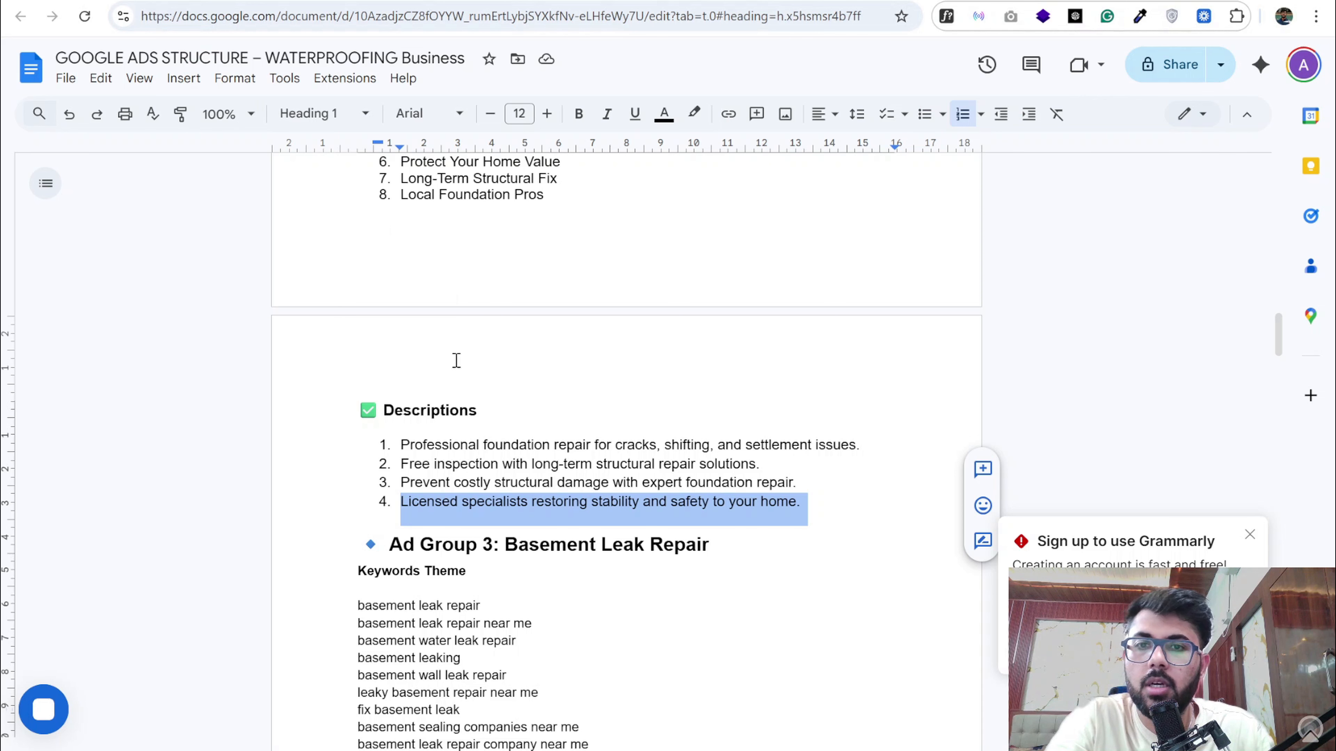
scroll(462, 389, down, 5)
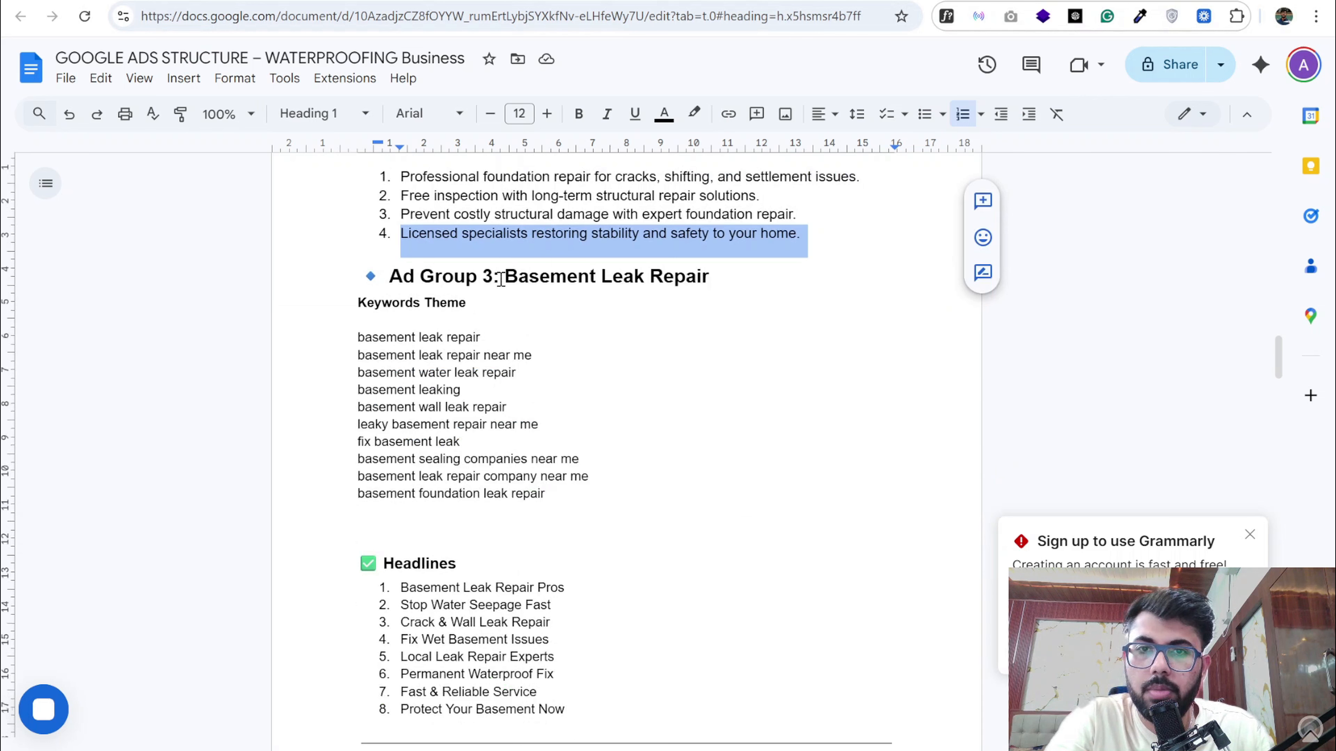
drag(505, 276, 719, 276)
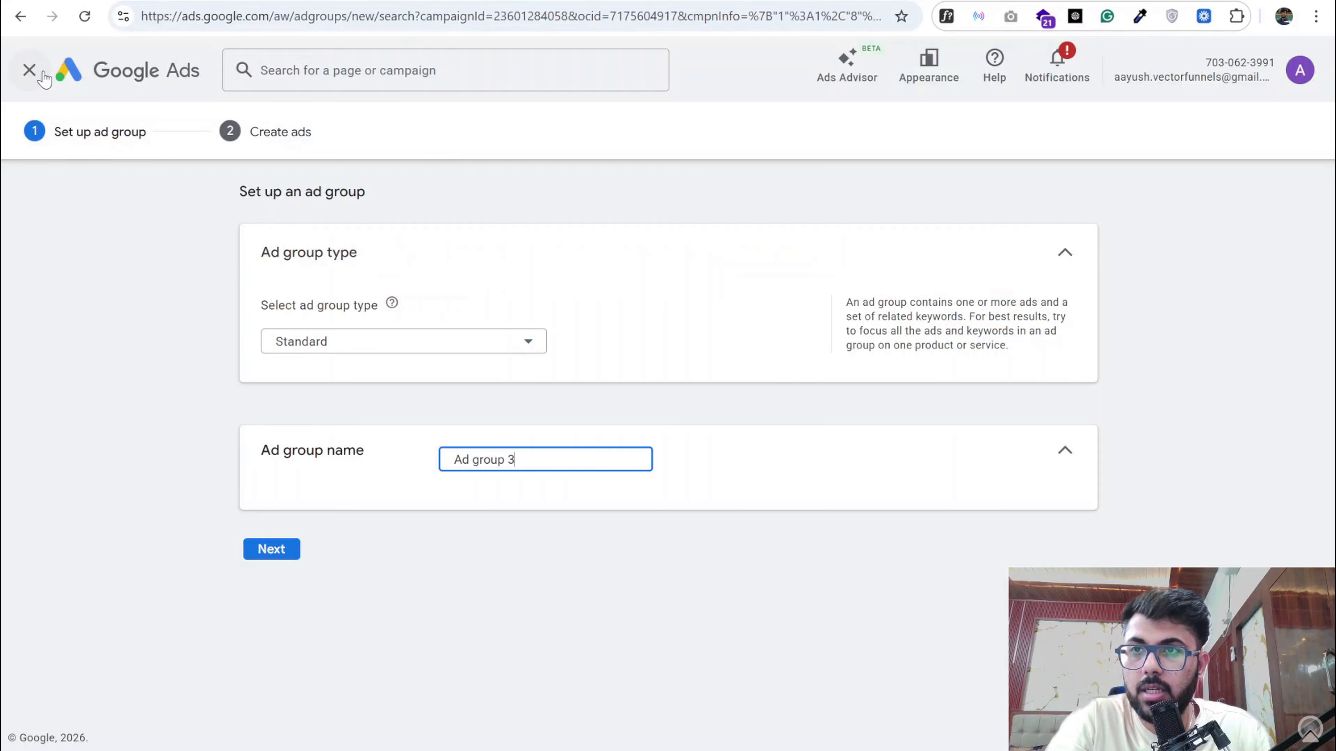
click(30, 70)
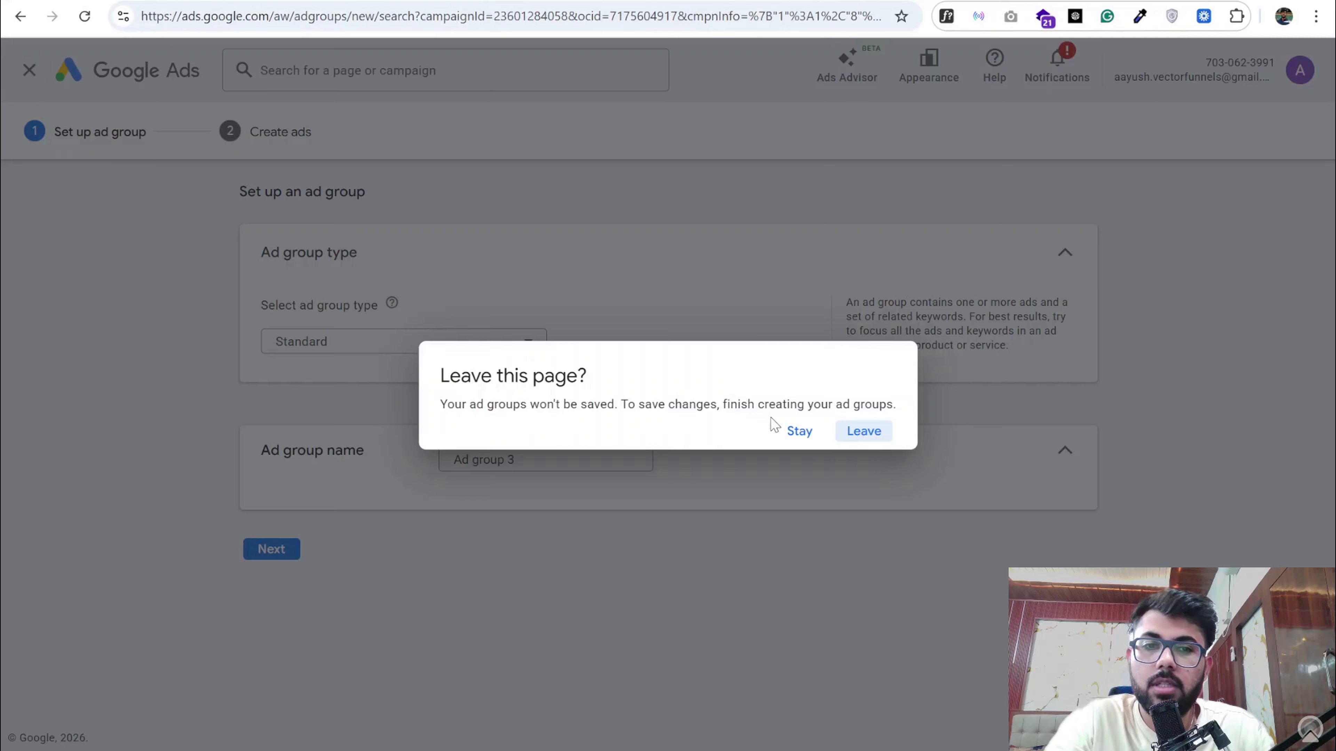
click(862, 432)
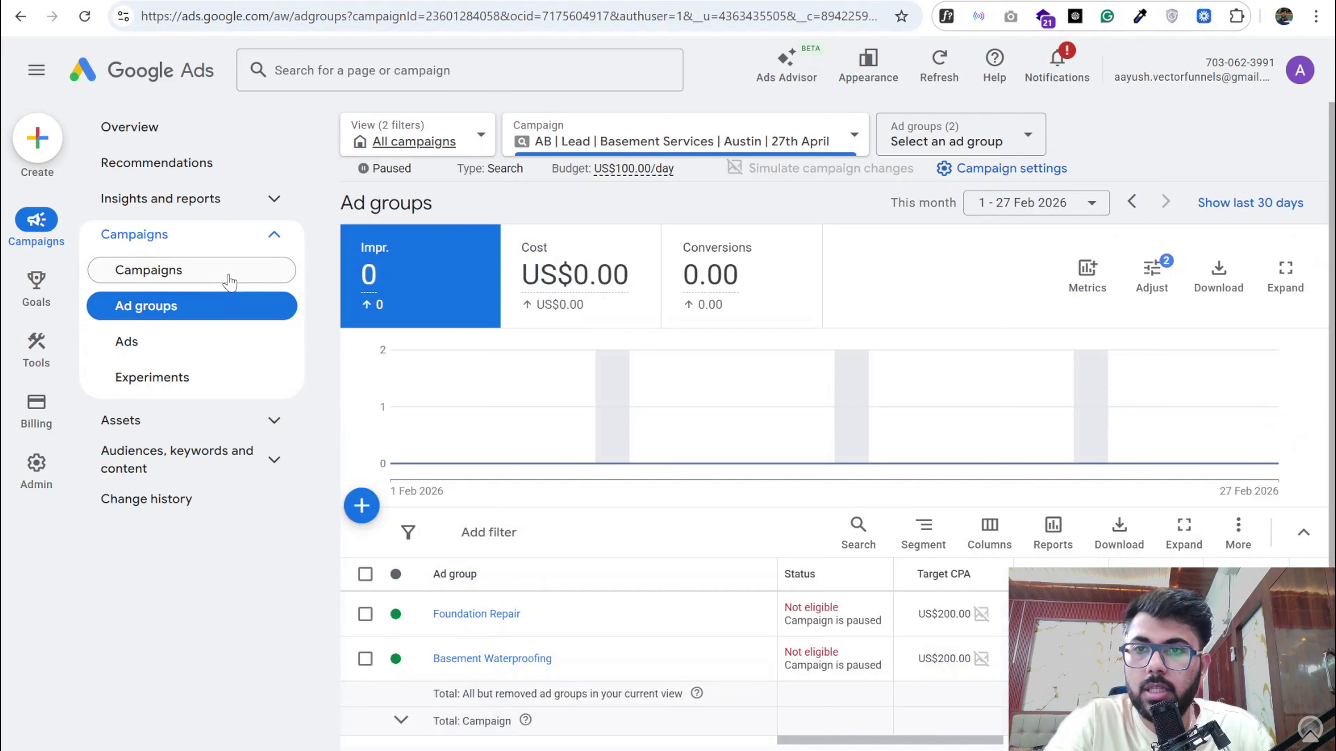
- Review Campaign 2: Water Damage & Restoration in the document, covering its Water Damage Repair and Water Damage Restoration ad groups and the closing guidance sections
click(230, 282)
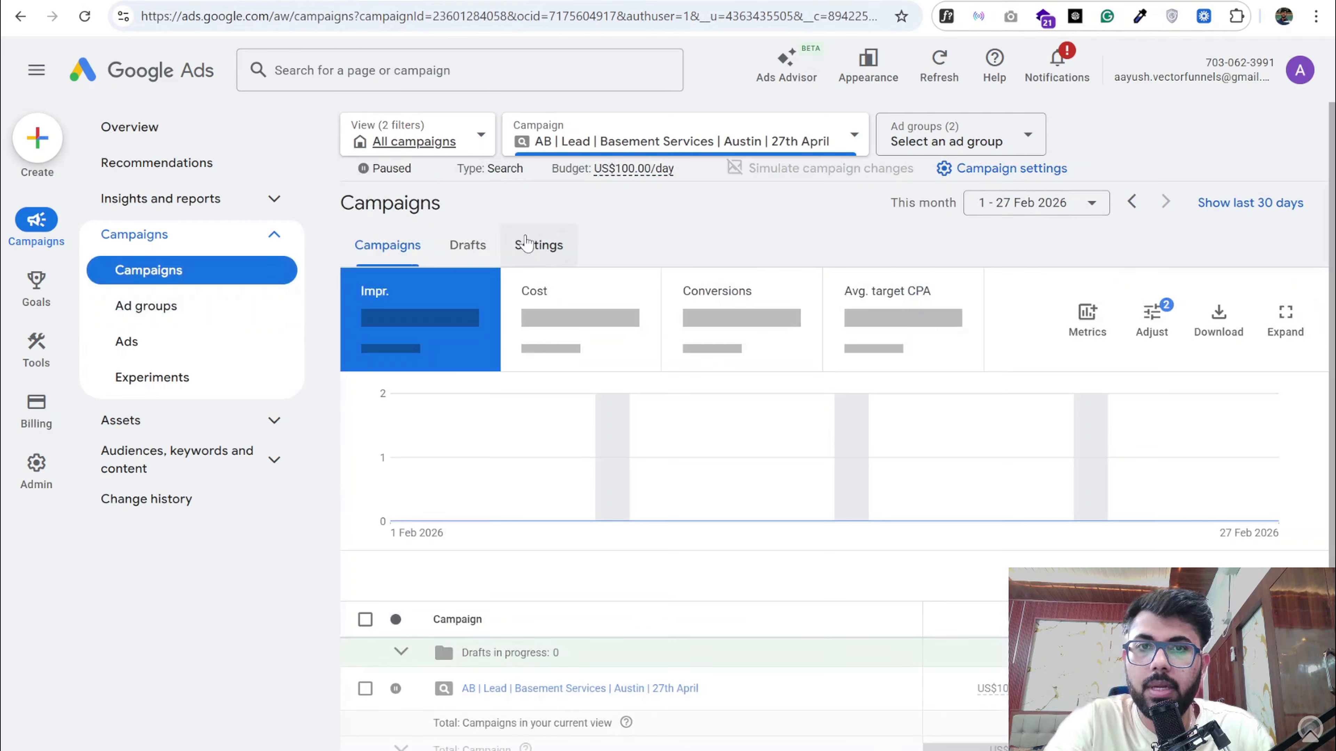
click(205, 2)
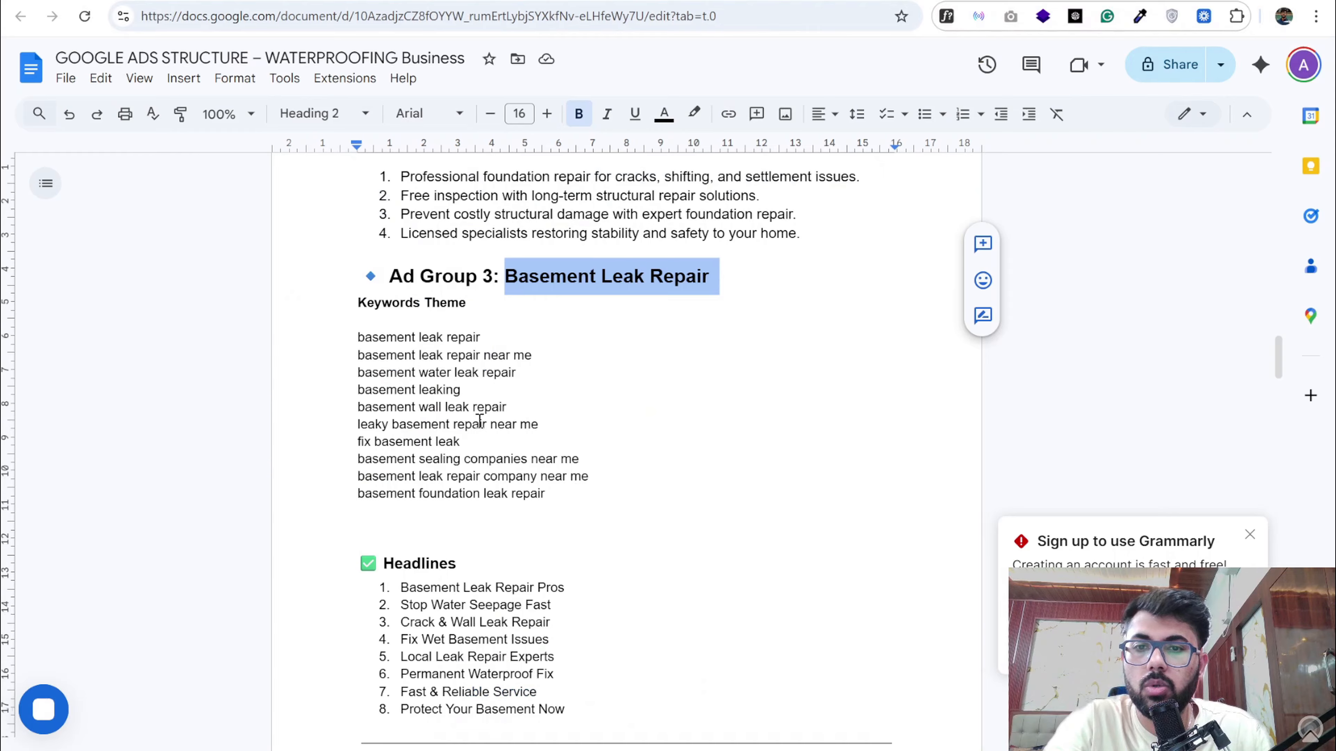
scroll(479, 419, down, 10)
scroll(479, 421, down, 6)
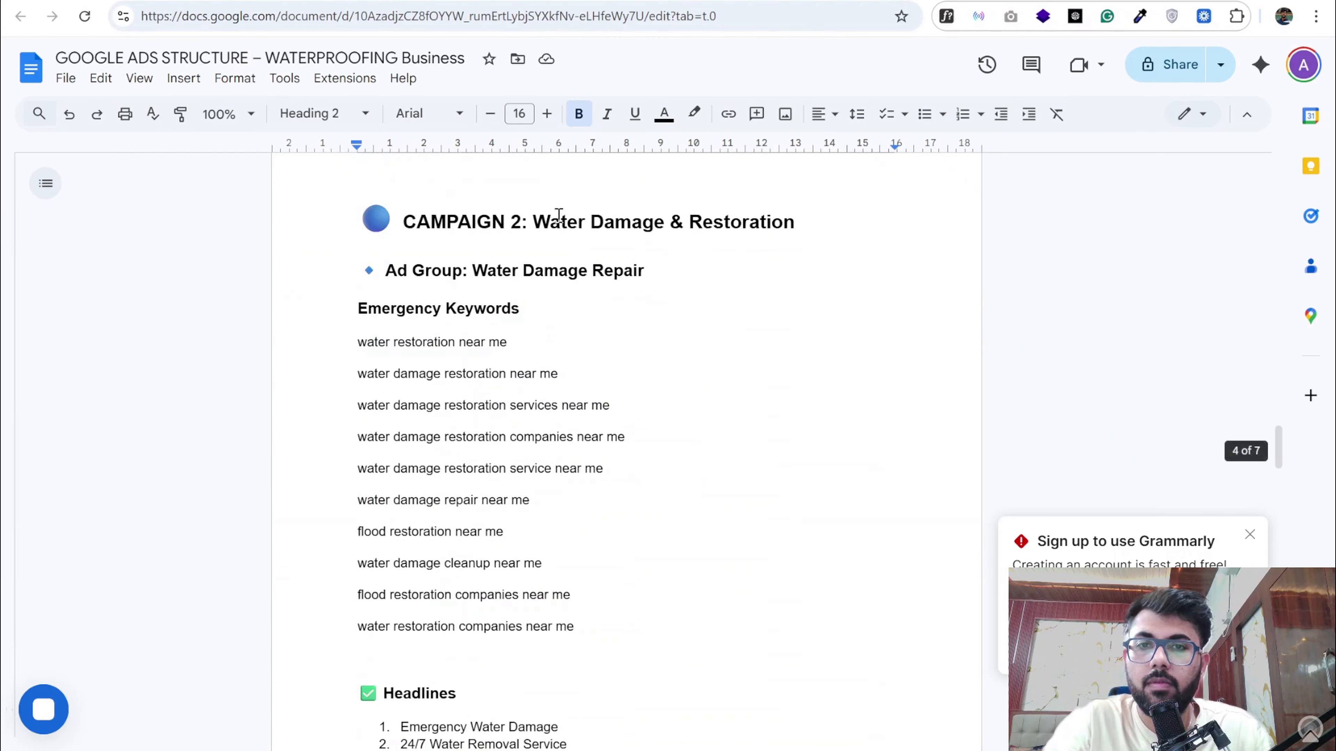
drag(534, 222, 795, 222)
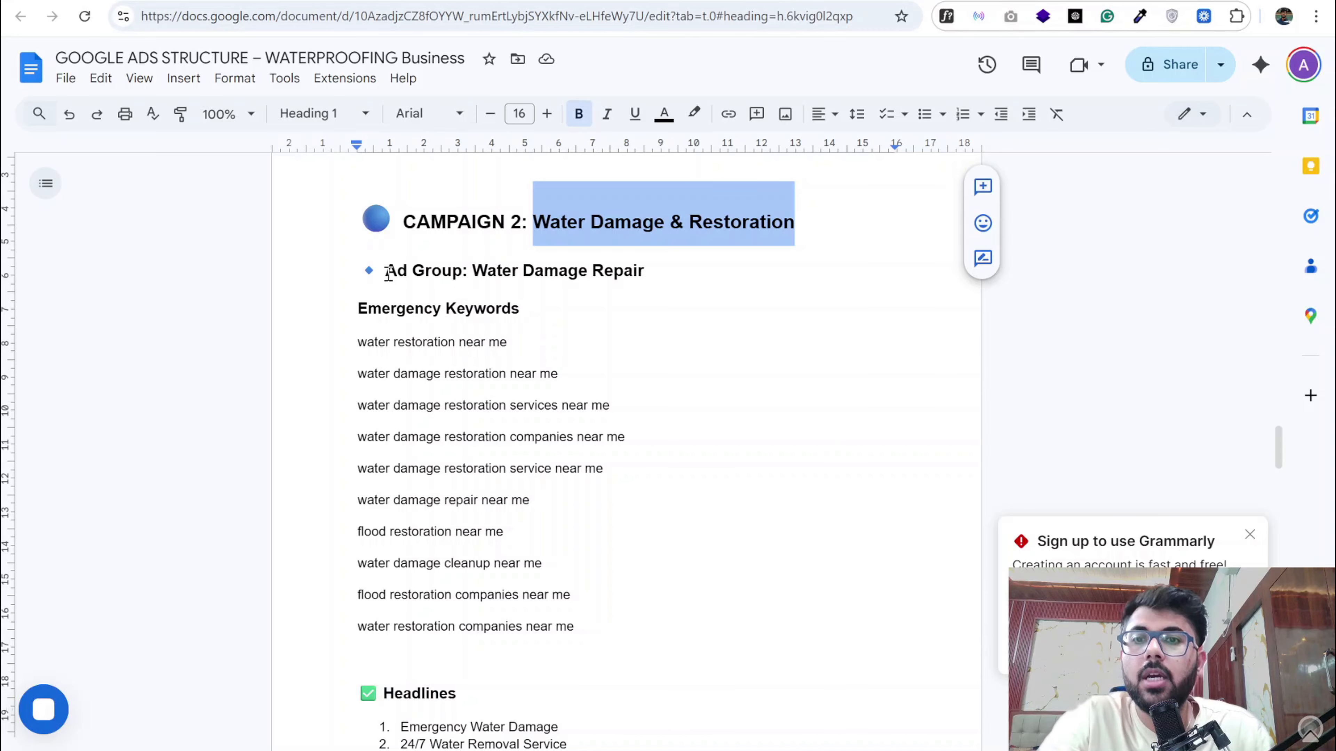
drag(473, 272, 646, 272)
scroll(581, 391, down, 15)
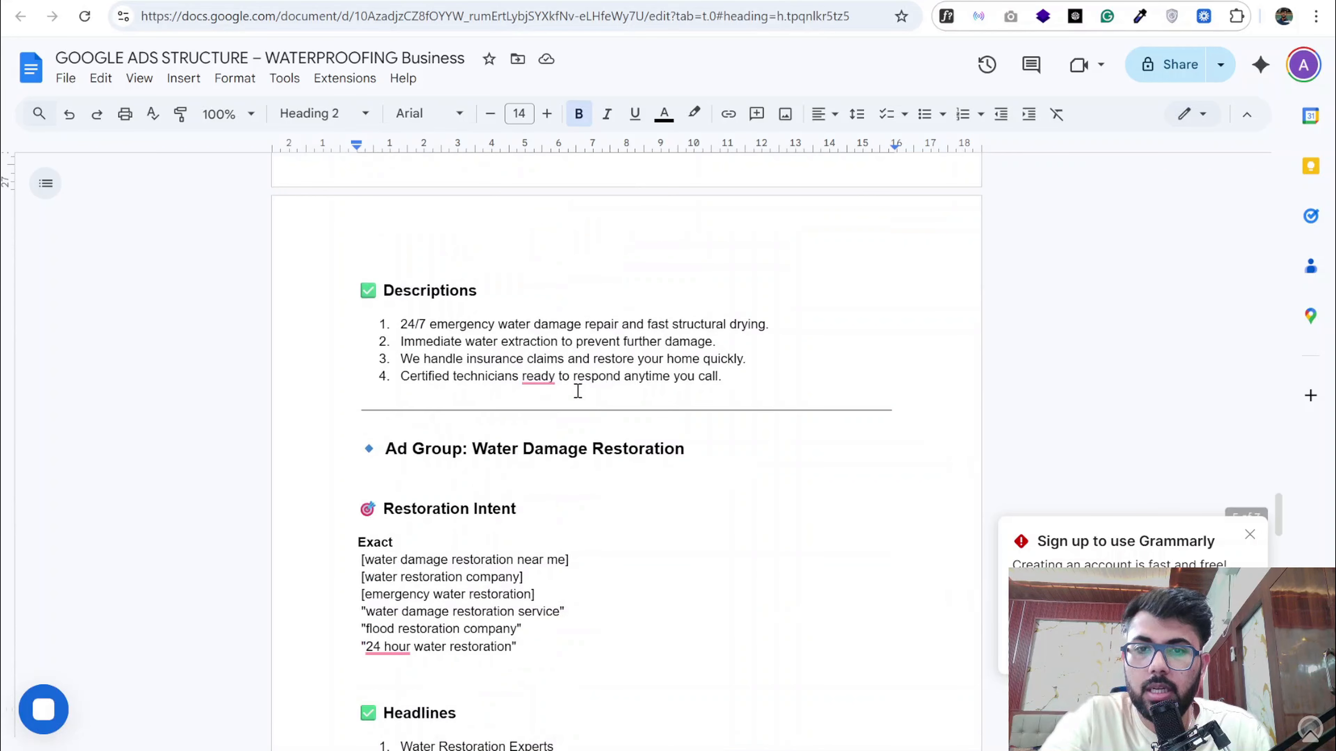
drag(472, 181, 682, 182)
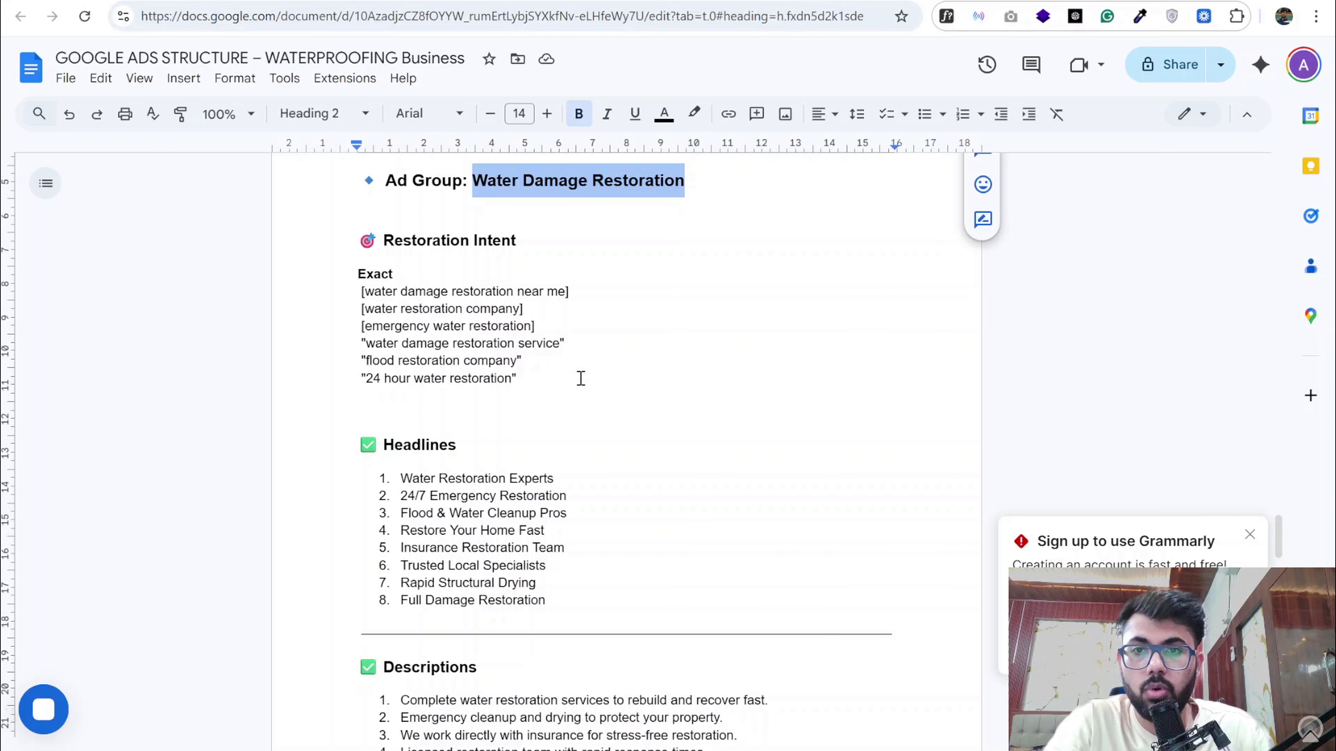
scroll(564, 271, down, 20)
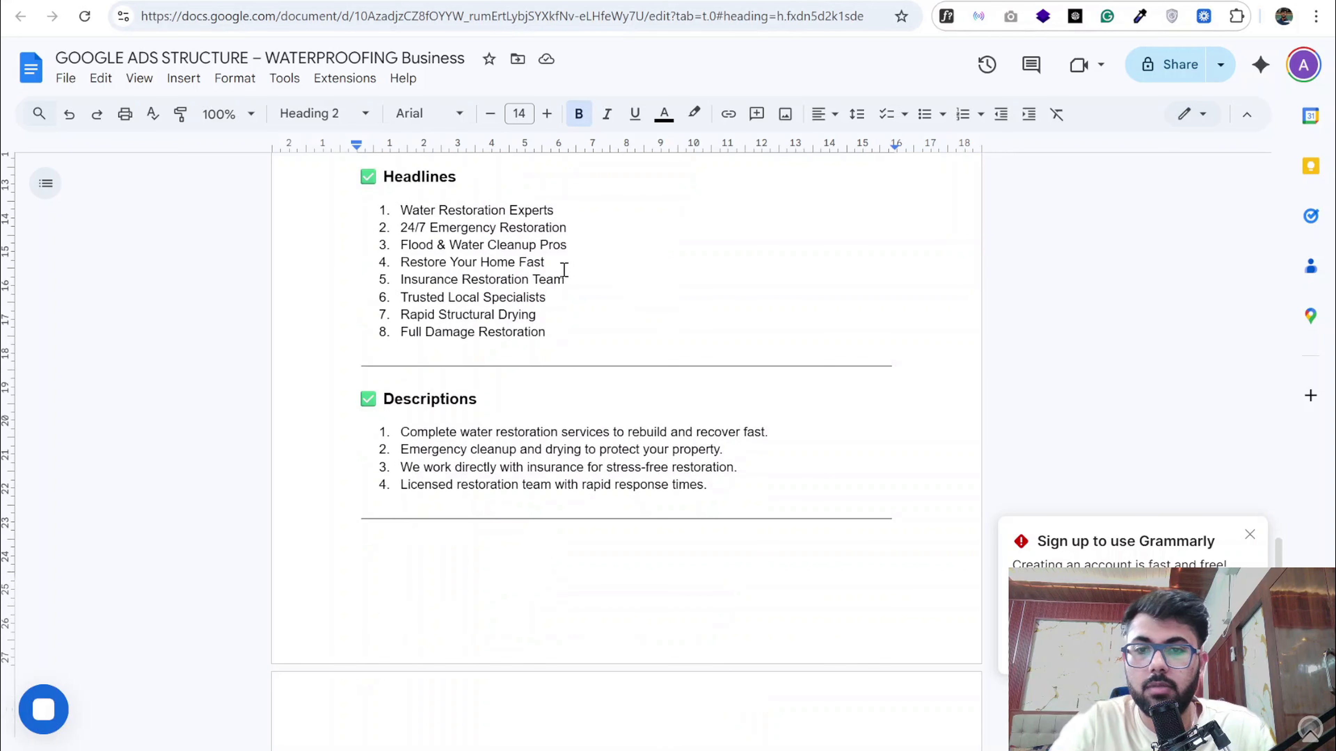
scroll(561, 372, down, 15)
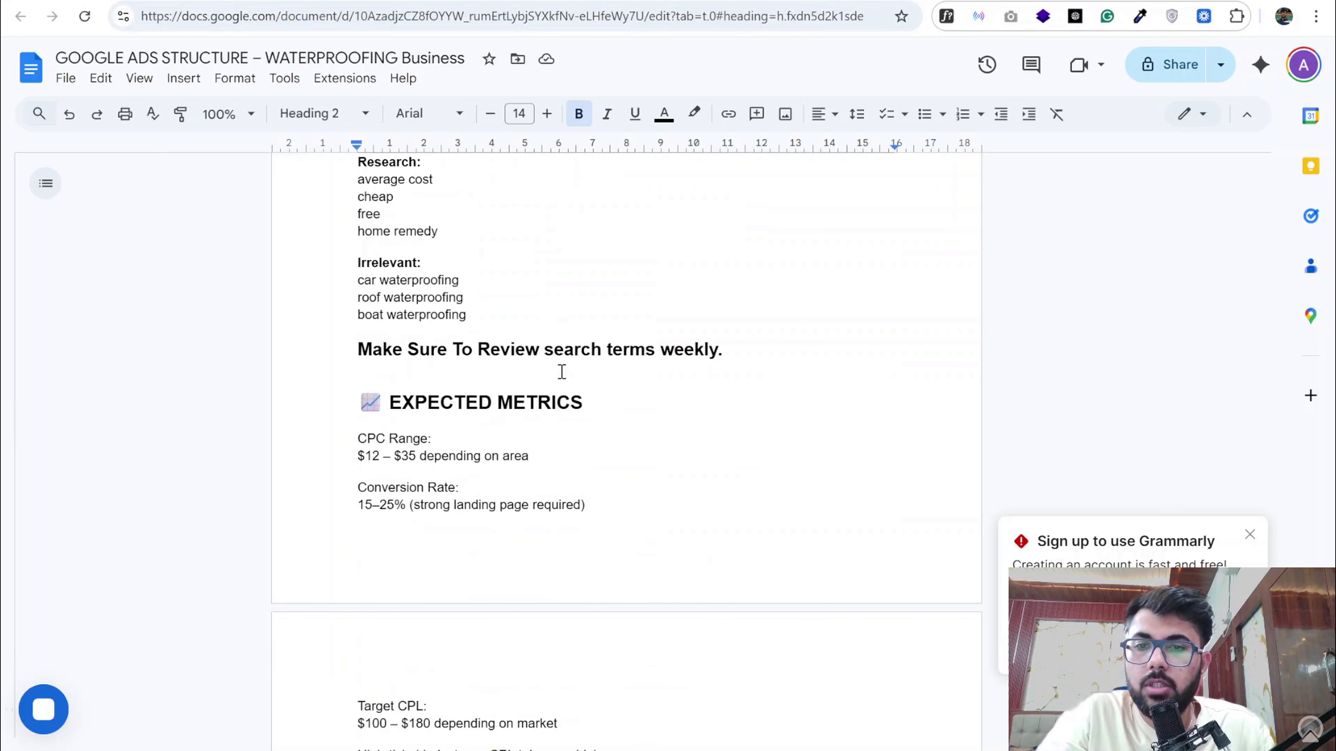
scroll(562, 371, up, 1)
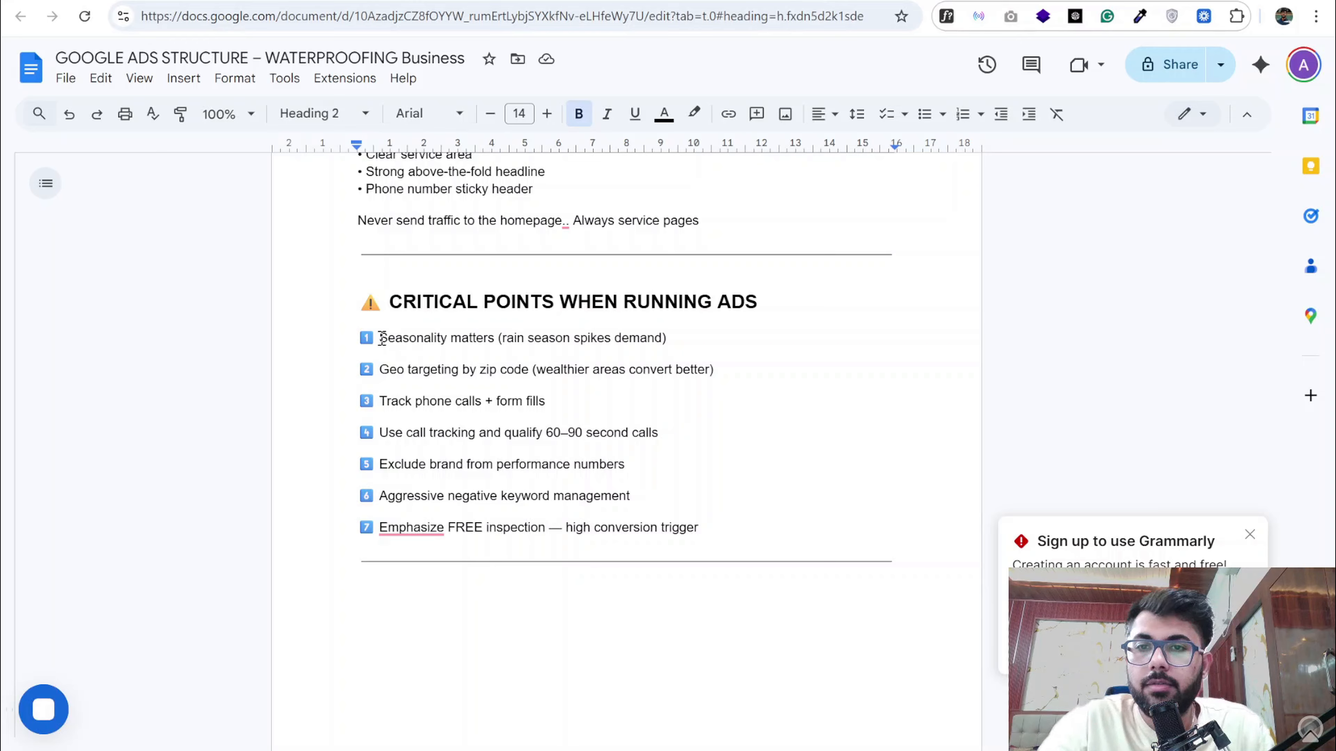
- Highlight the seasonality point in the document's critical points and view the campaign's Auction insights report in Google Ads
drag(382, 338, 678, 341)
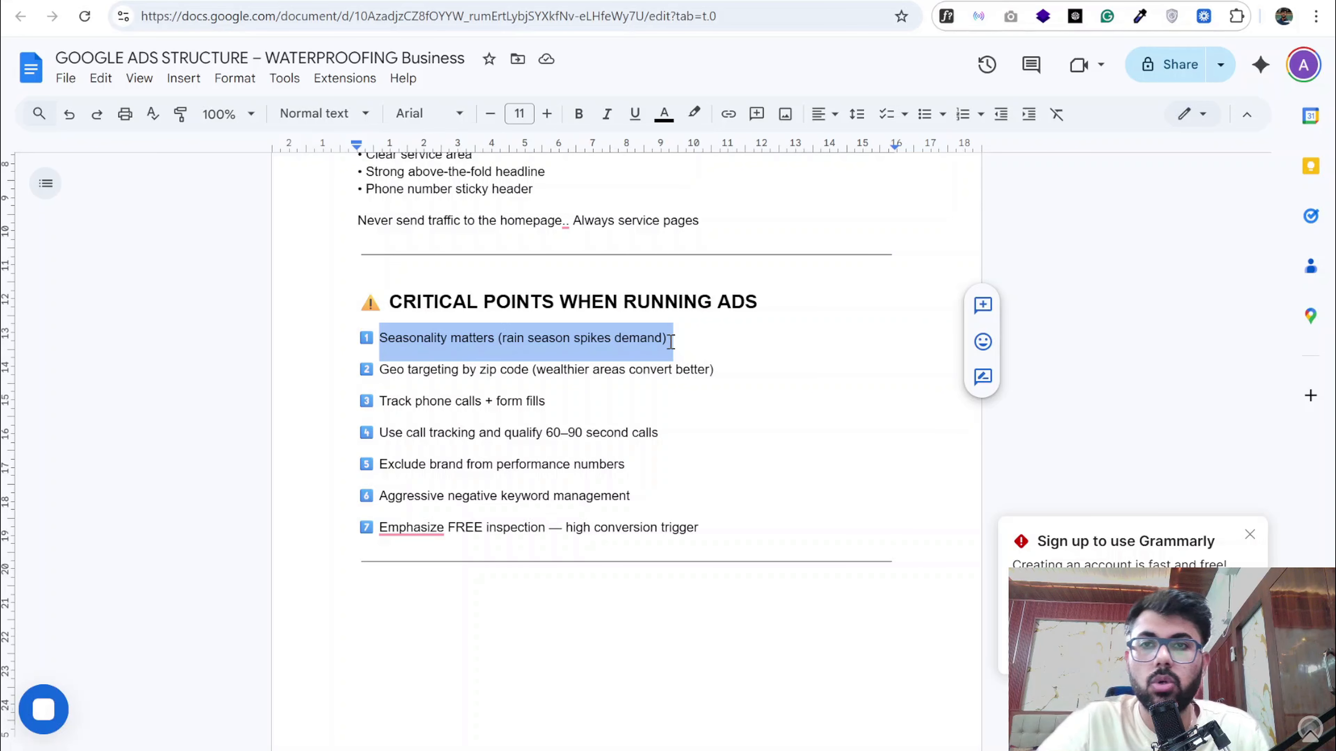
click(404, 1)
click(157, 205)
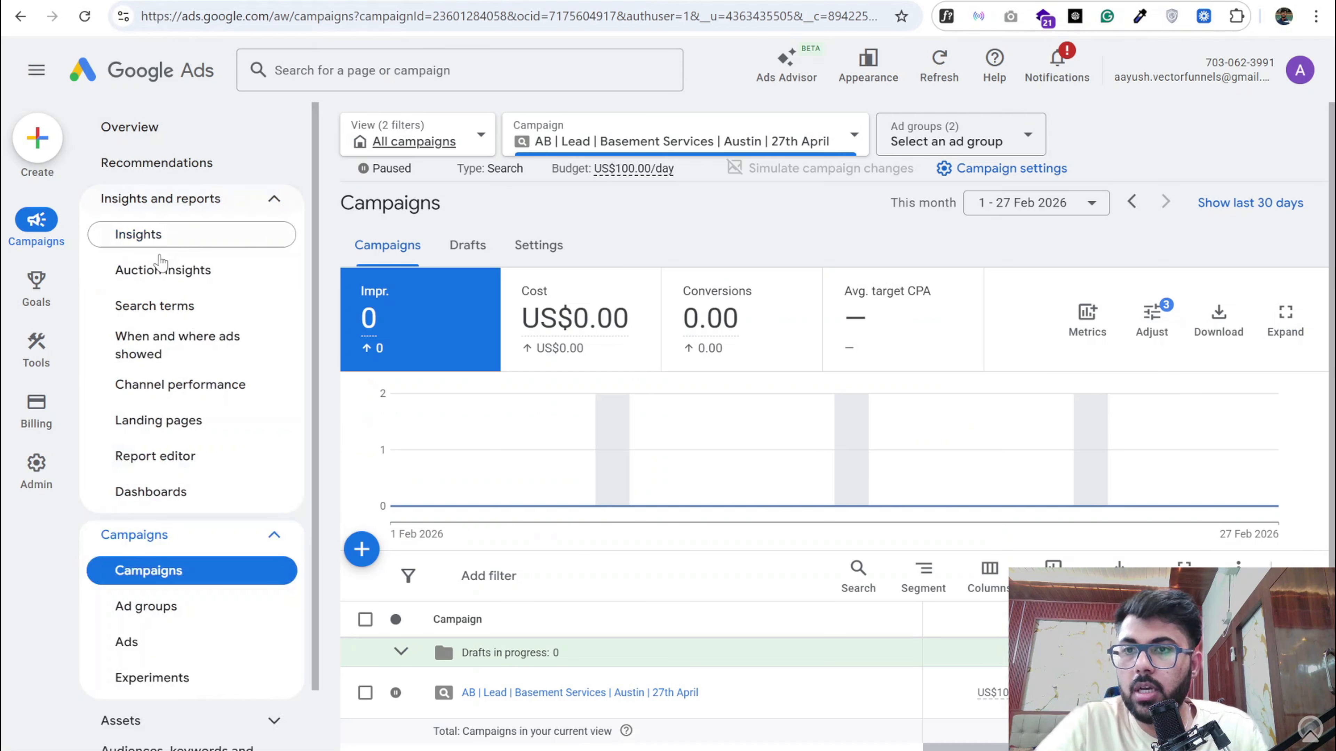
click(163, 272)
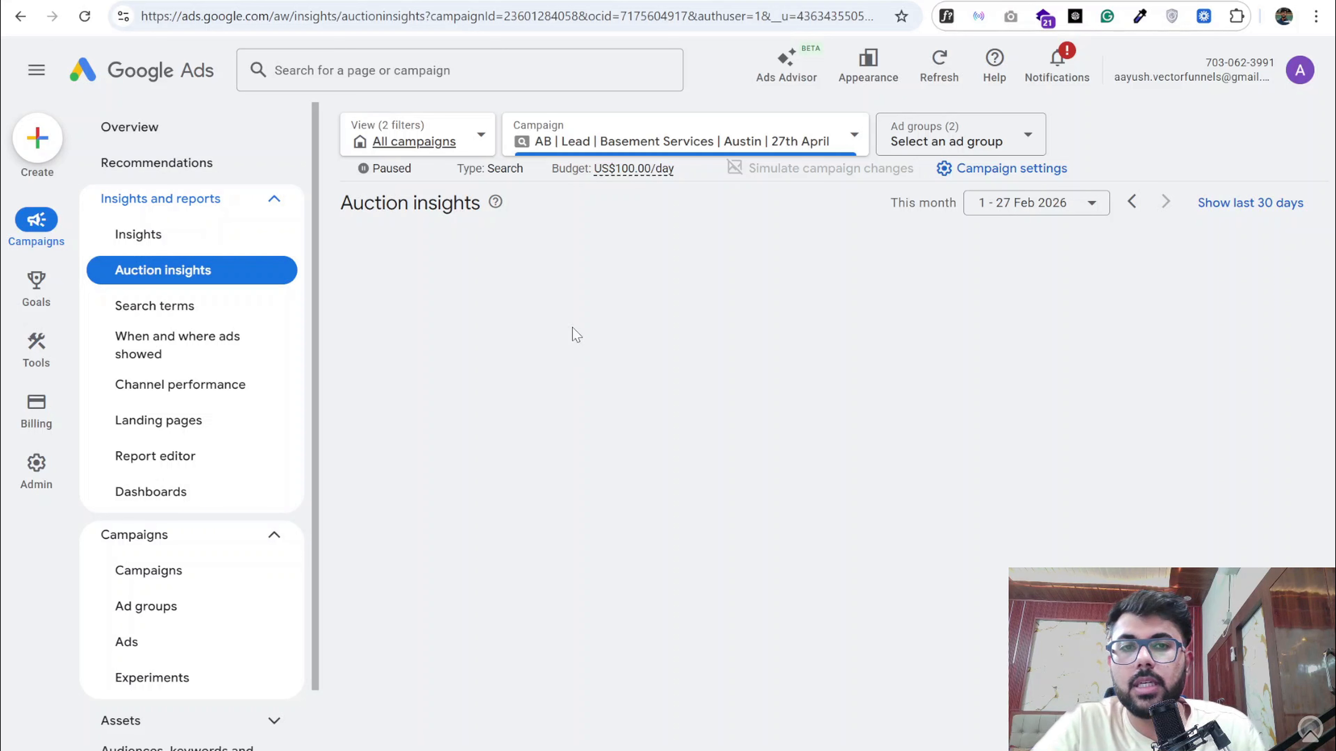
click(452, 1)
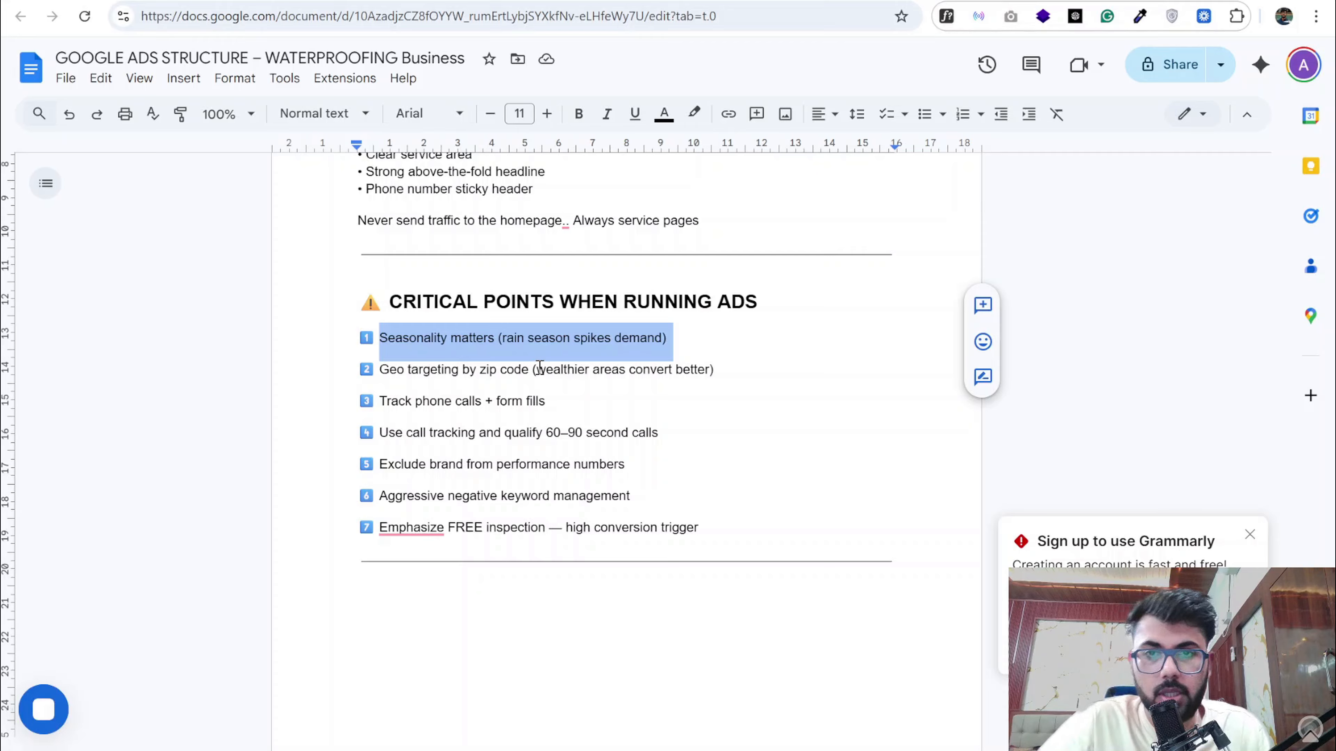
click(421, 1)
click(179, 1)
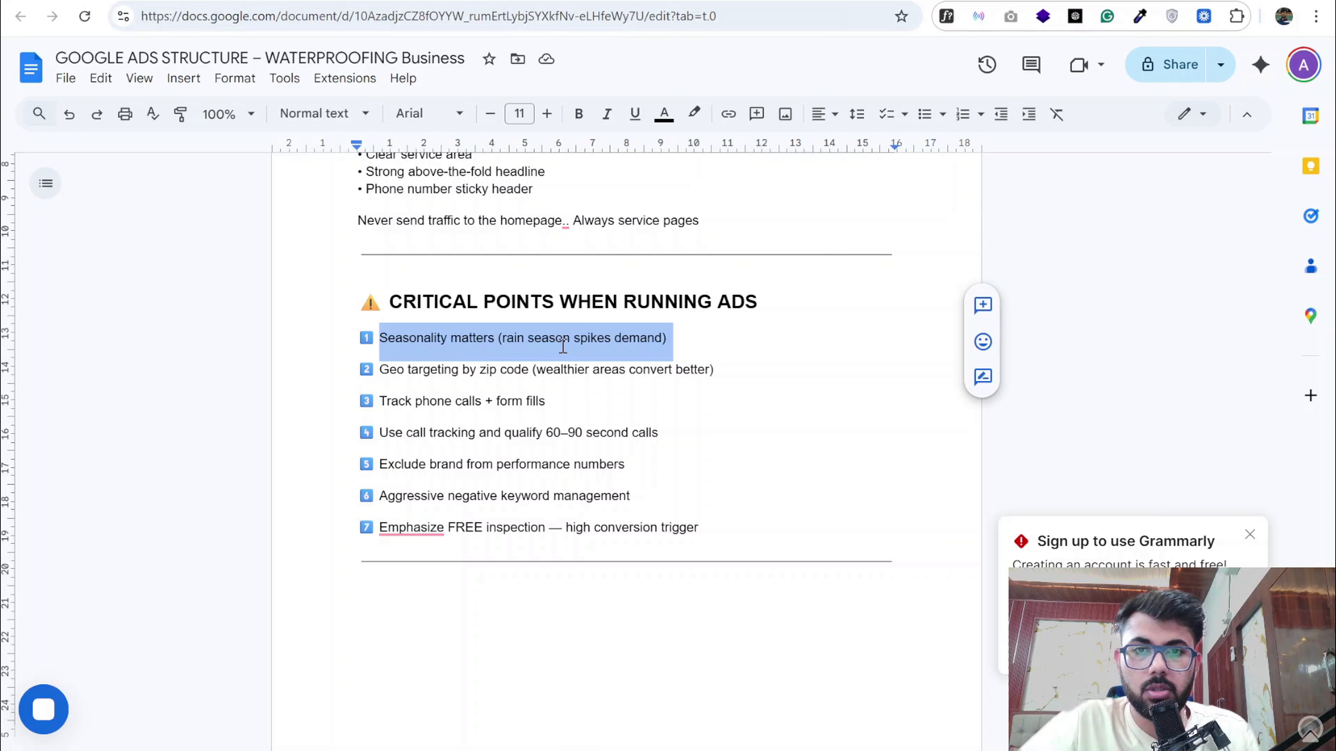
- Examine the document's points on geo targeting by zip code, tracking phone calls and form fills, and call tracking
drag(379, 371, 530, 371)
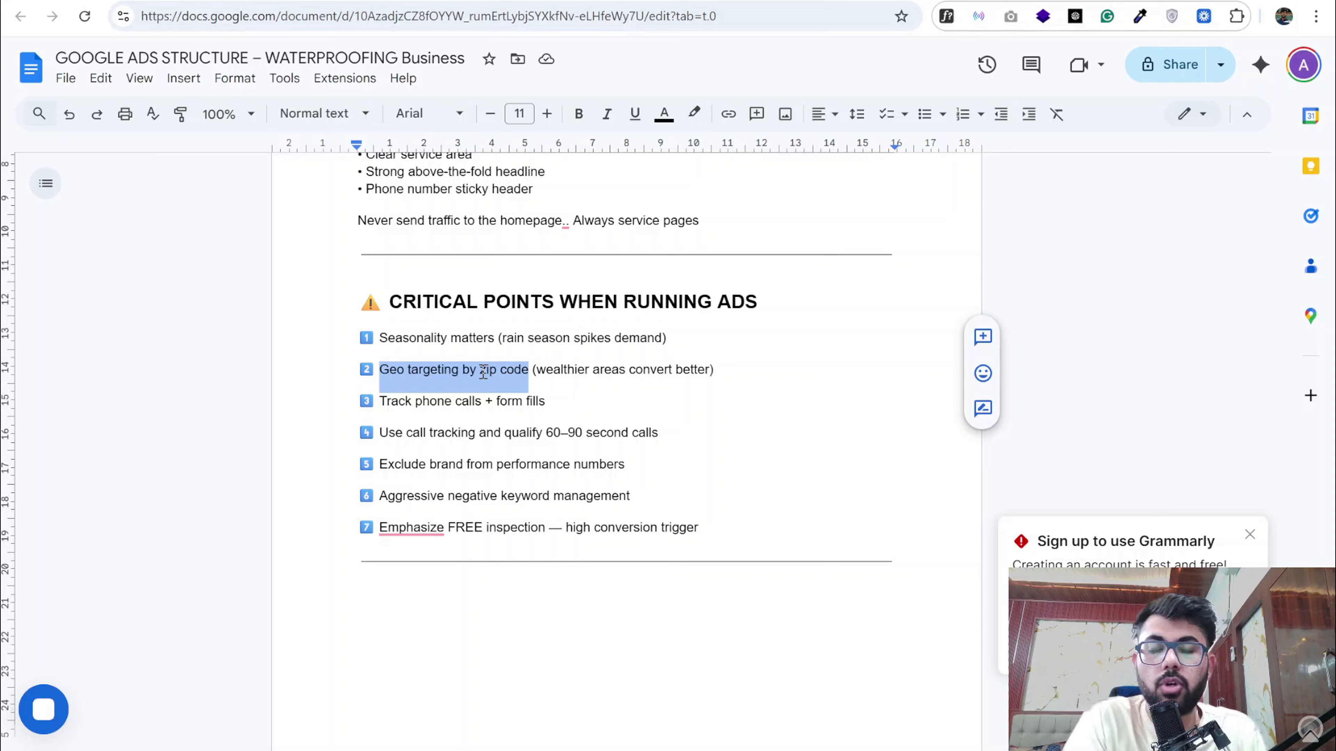
triple_click(447, 397)
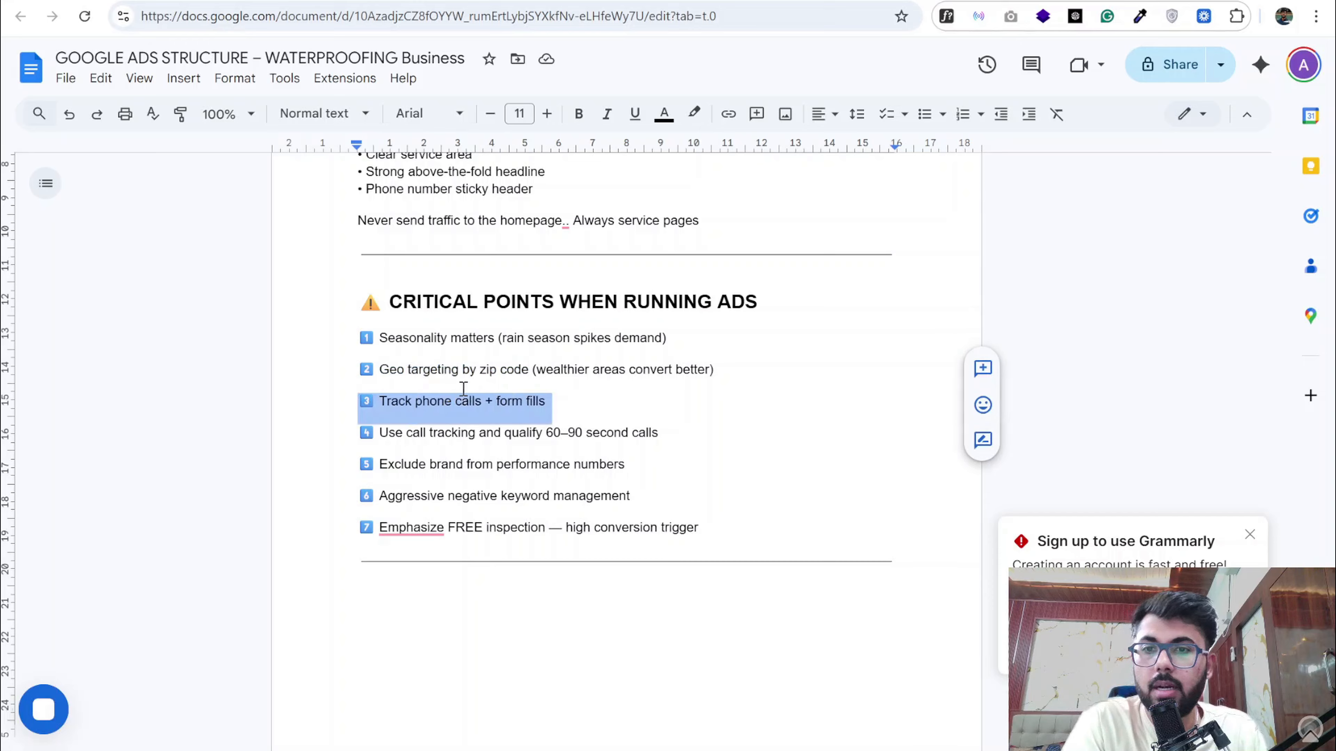
click(387, 404)
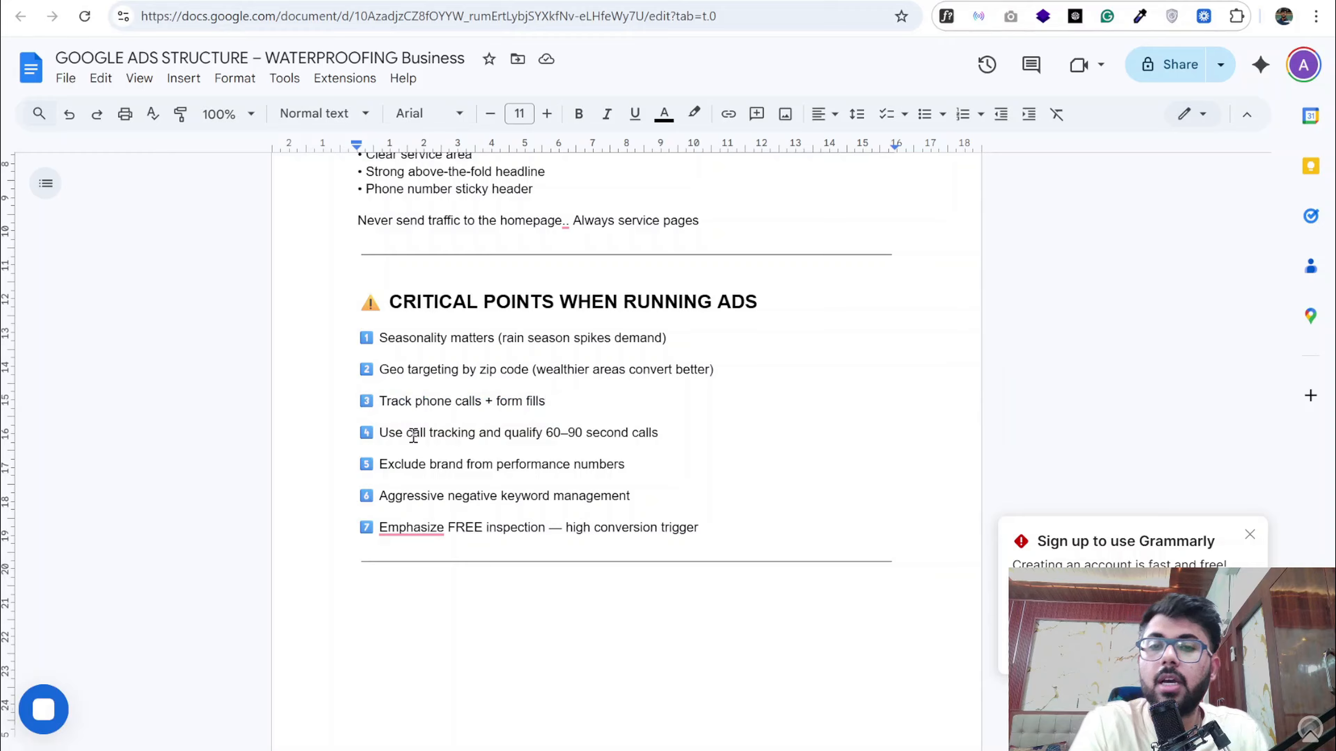
drag(380, 434, 543, 433)
click(543, 433)
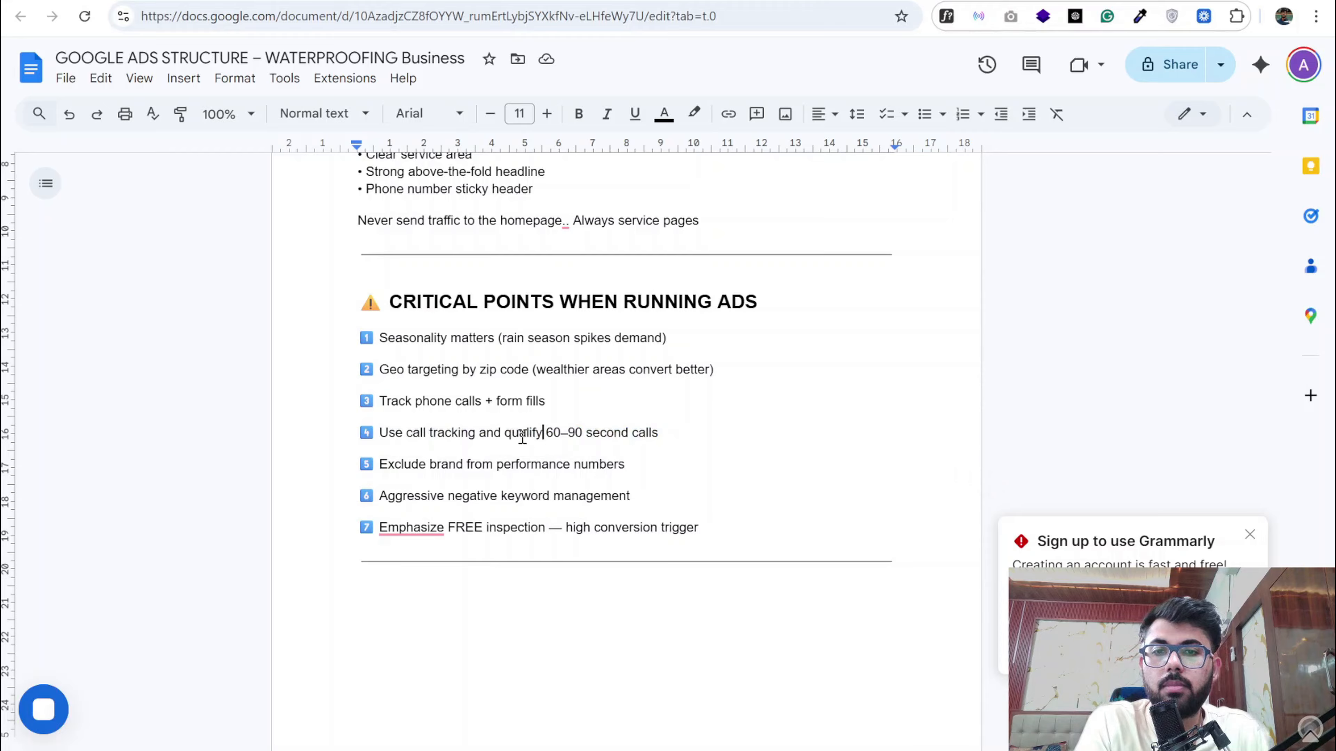
- Set the call length in the document's fourth critical point to 30, so it reads "qualify 30 second calls"
drag(552, 432, 580, 432)
click(580, 433)
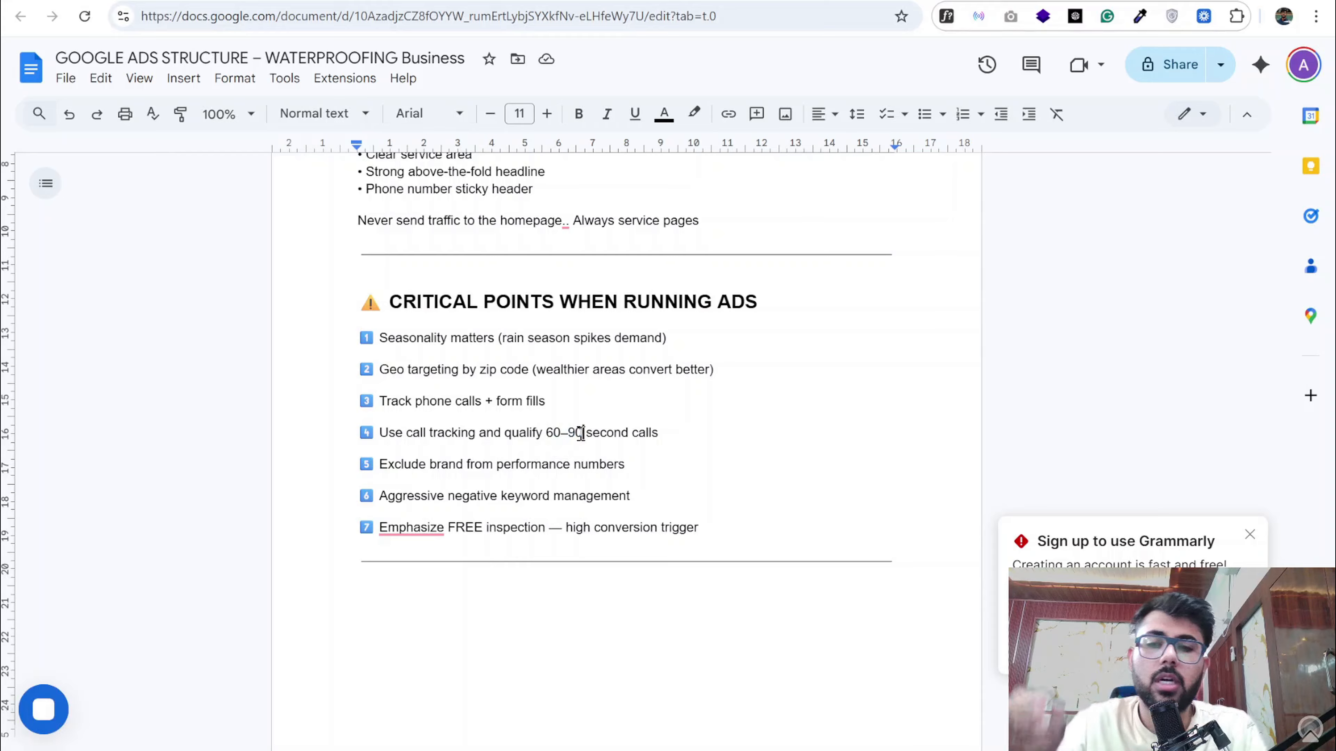
key(BackSpace)
key(BackSpace)
key(BackSpace)
key(BackSpace)
key(BackSpace)
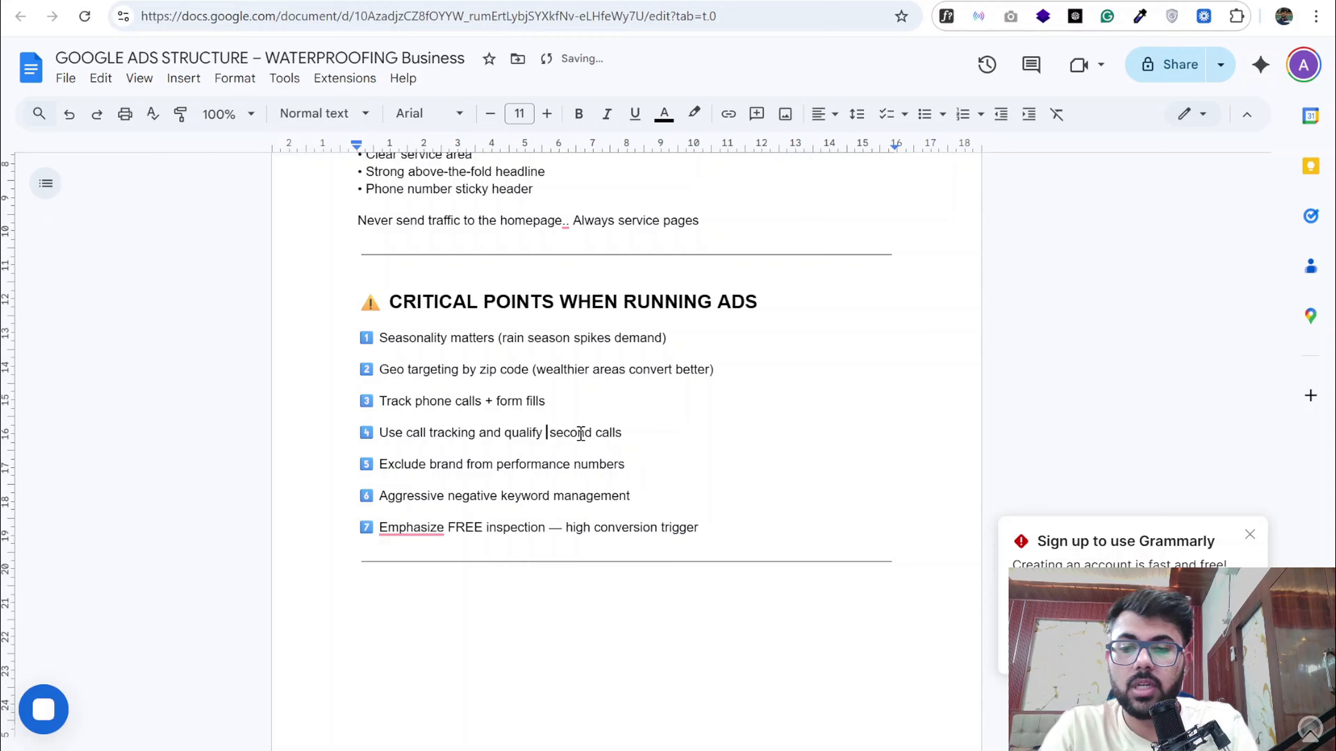
text(30)
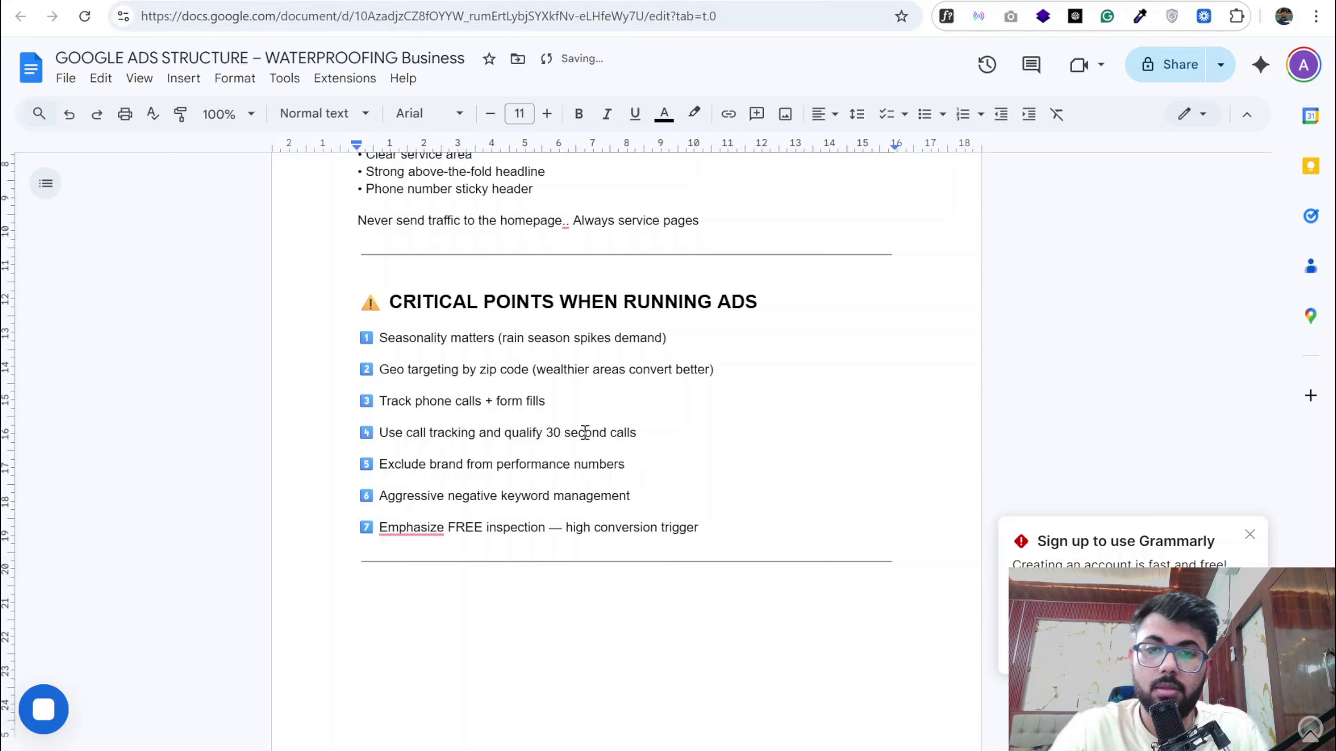
click(586, 388)
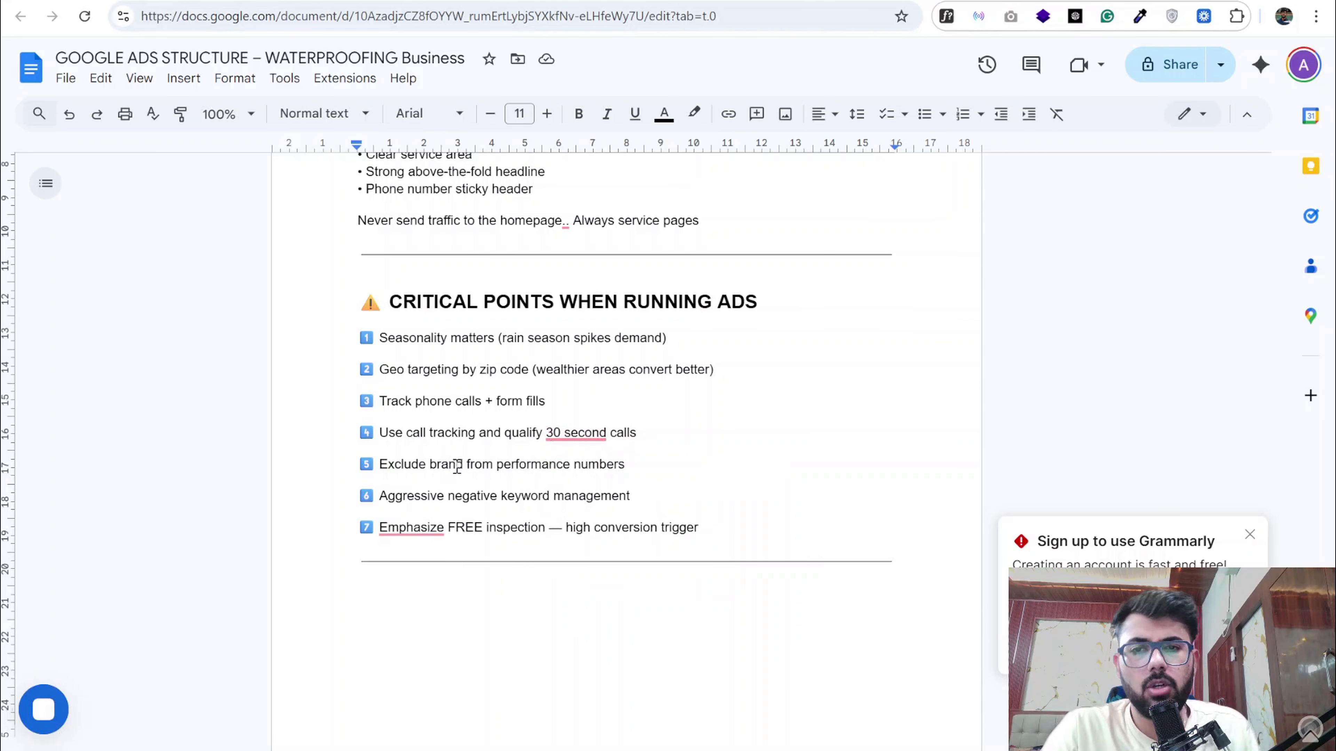
- Highlight the document's point on excluding brand from performance numbers and open the campaign's negative keywords list in Google Ads
drag(375, 466, 626, 466)
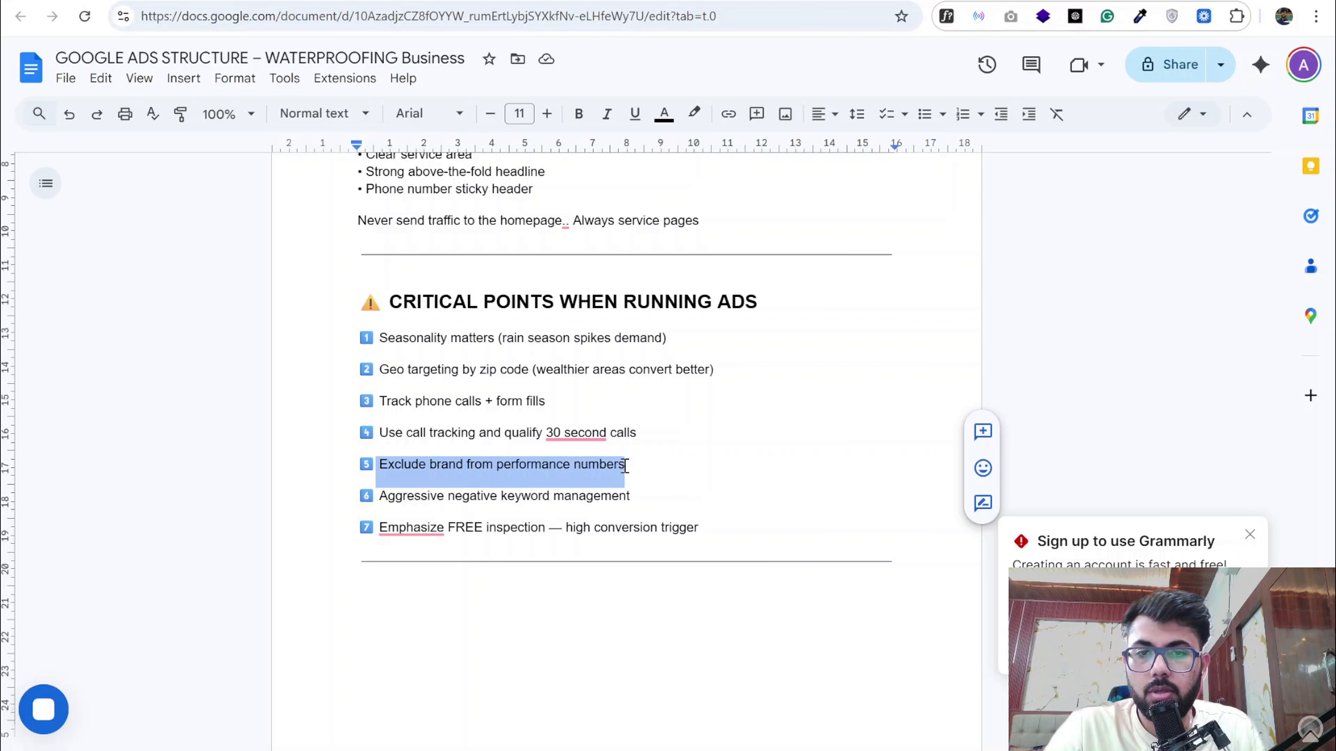
click(220, 1)
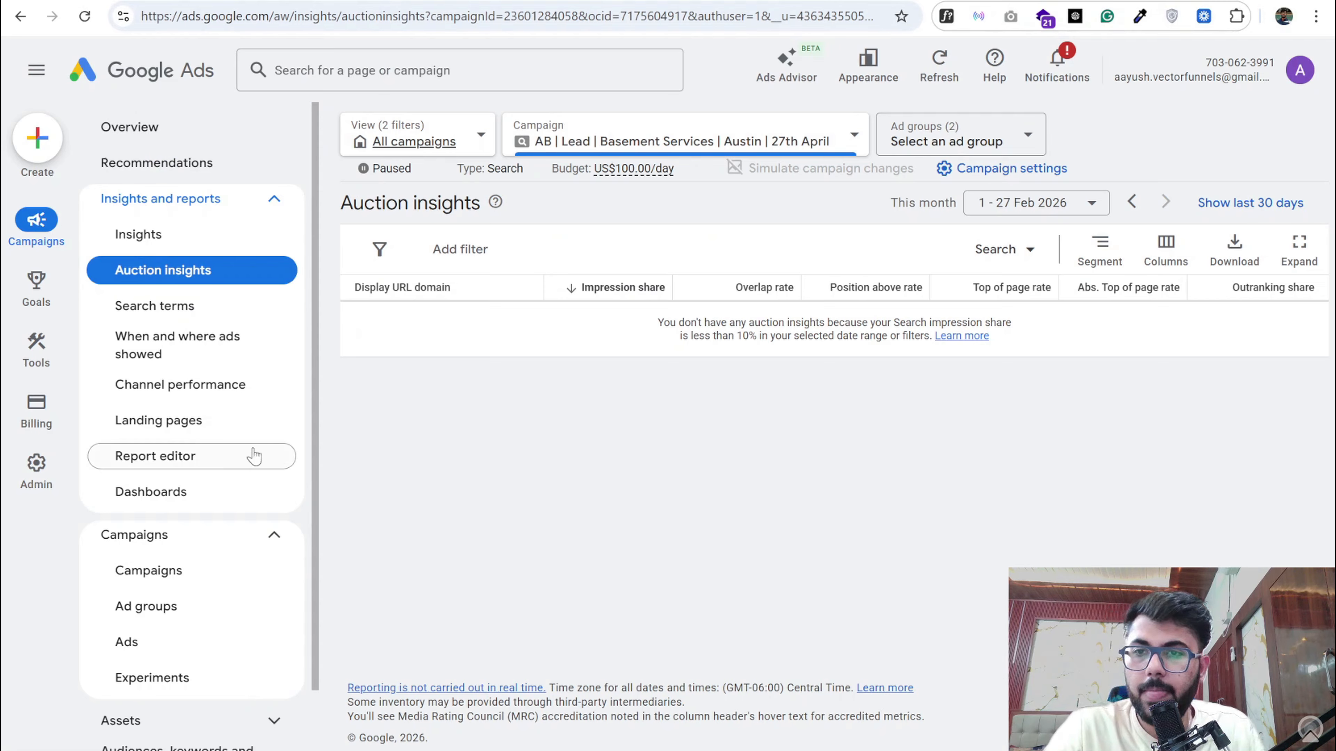
click(185, 578)
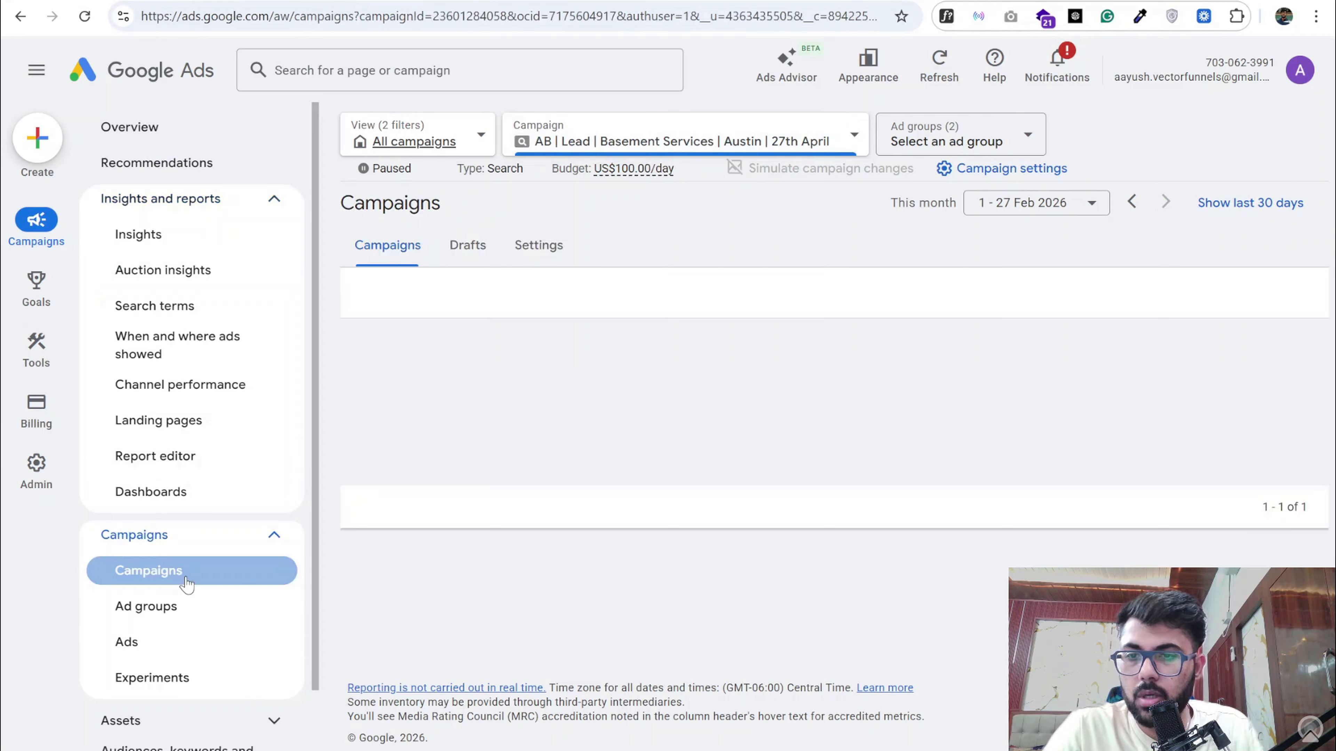
scroll(187, 584, down, 1)
scroll(191, 568, down, 3)
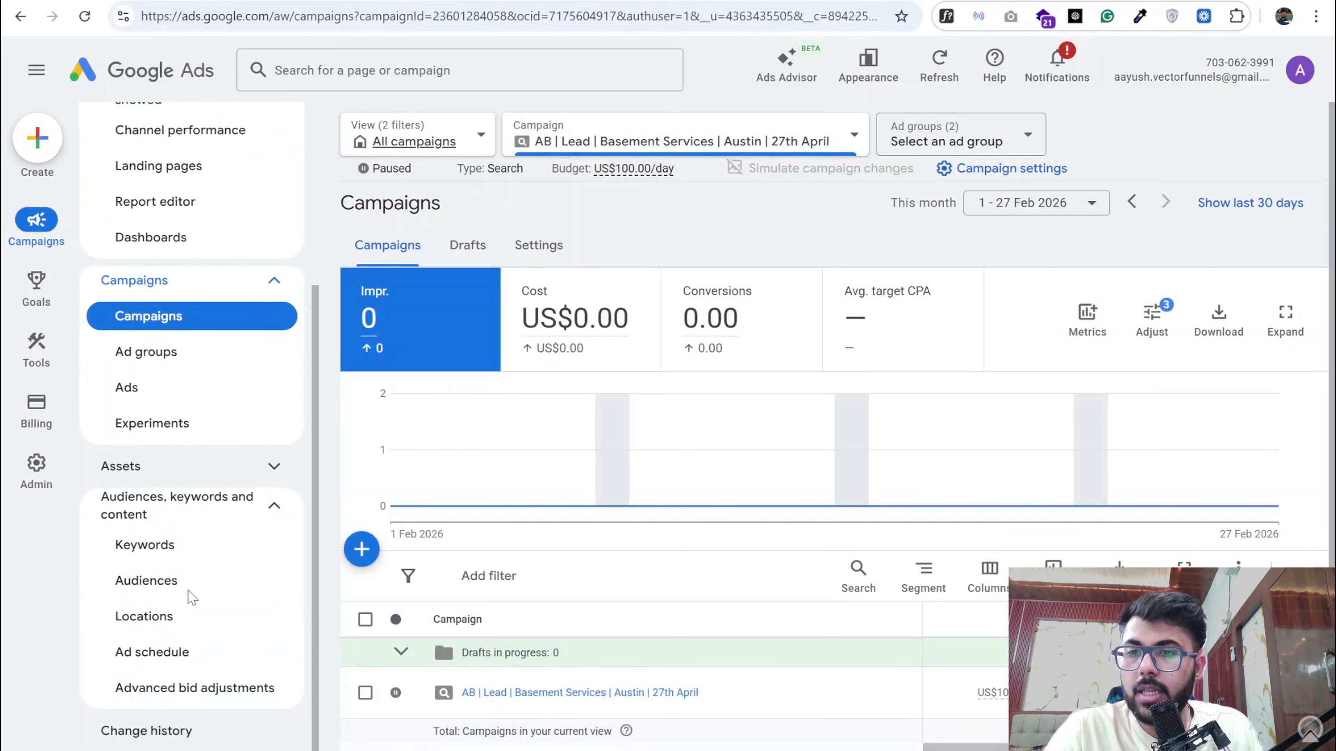
click(173, 546)
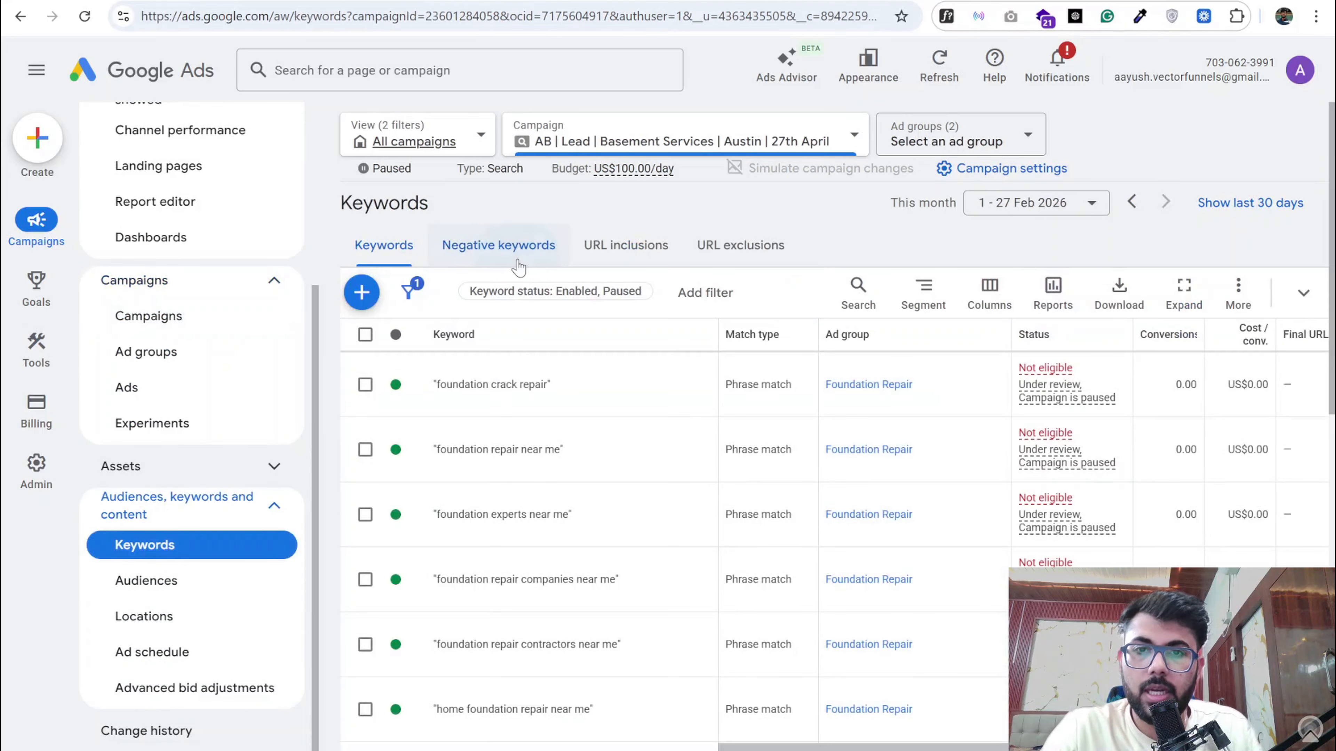
click(518, 261)
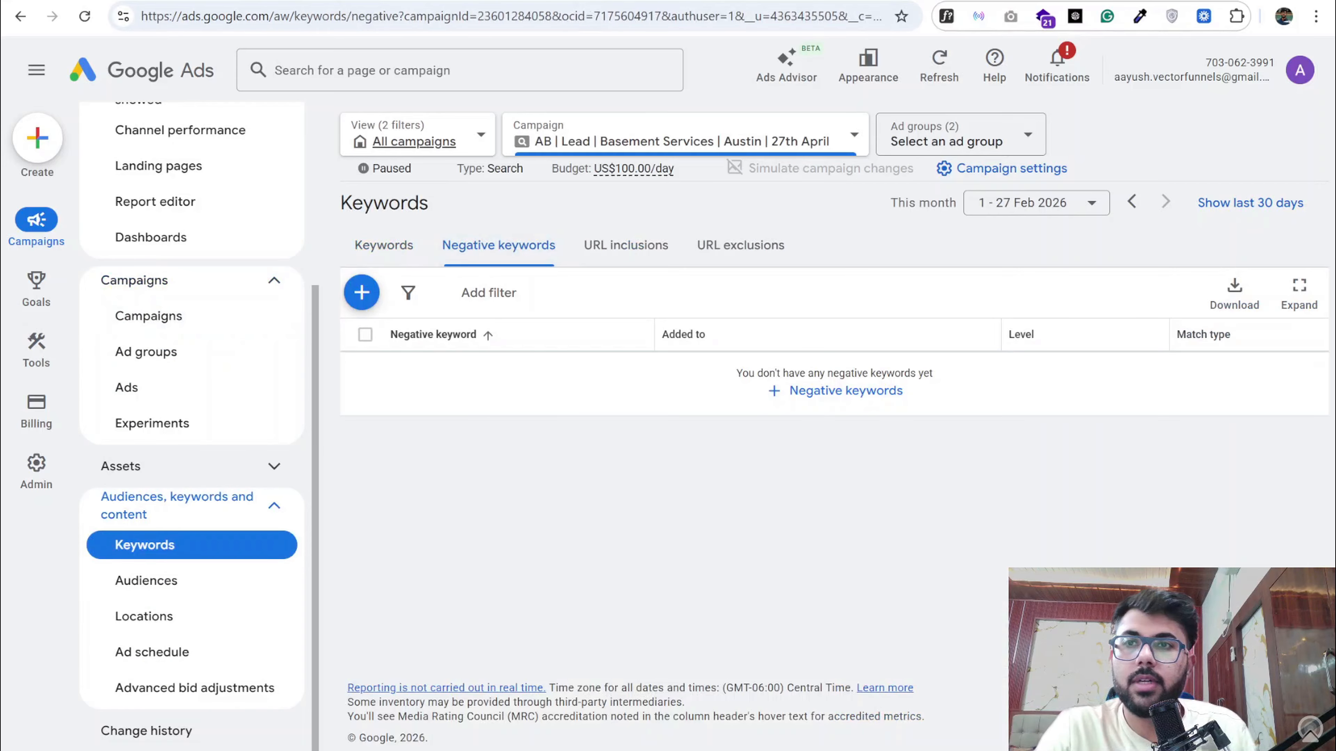
- Highlight the document's DIY / Informational negative keywords and open the form for adding negative keywords to the campaign in Google Ads
key(ctrl+Tab)
scroll(449, 384, up, 12)
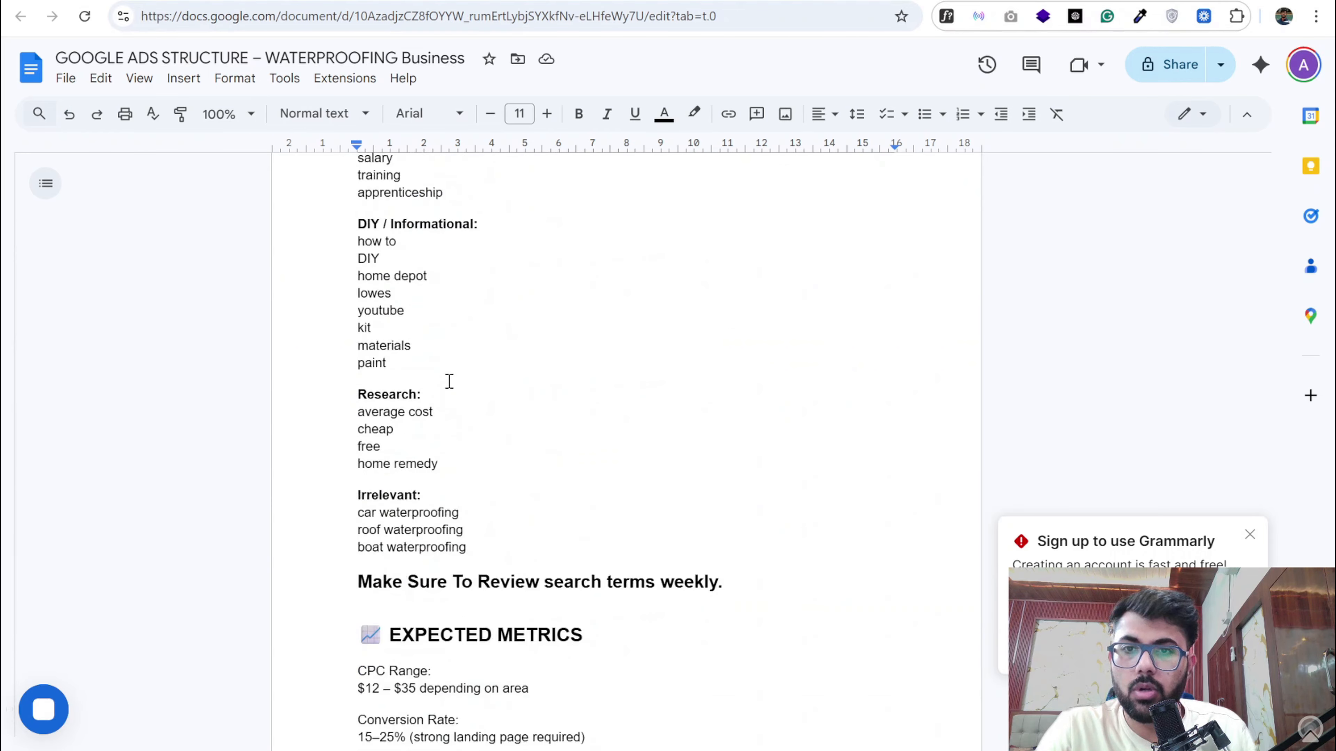
drag(486, 584, 402, 566)
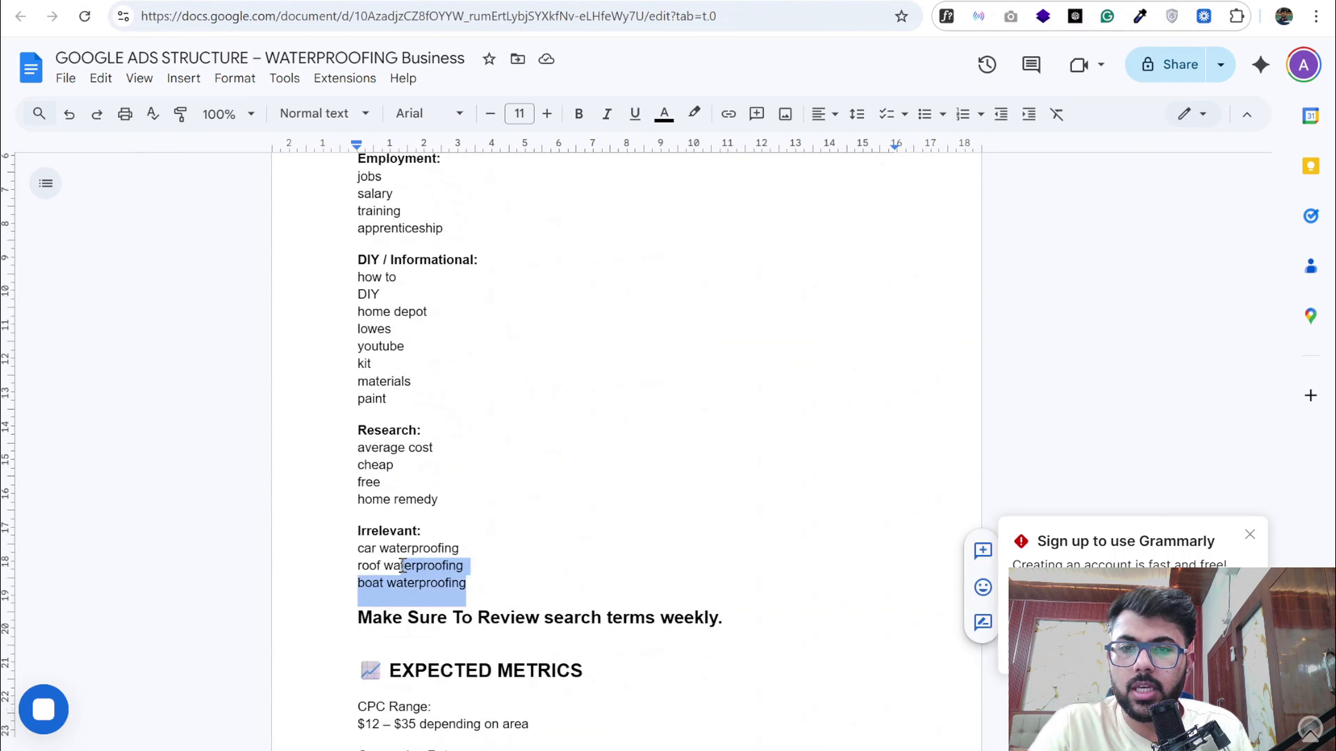
mouse_move(444, 504)
mouse_down()
mouse_move(363, 492)
mouse_move(366, 425)
mouse_move(397, 408)
mouse_move(352, 275)
mouse_up()
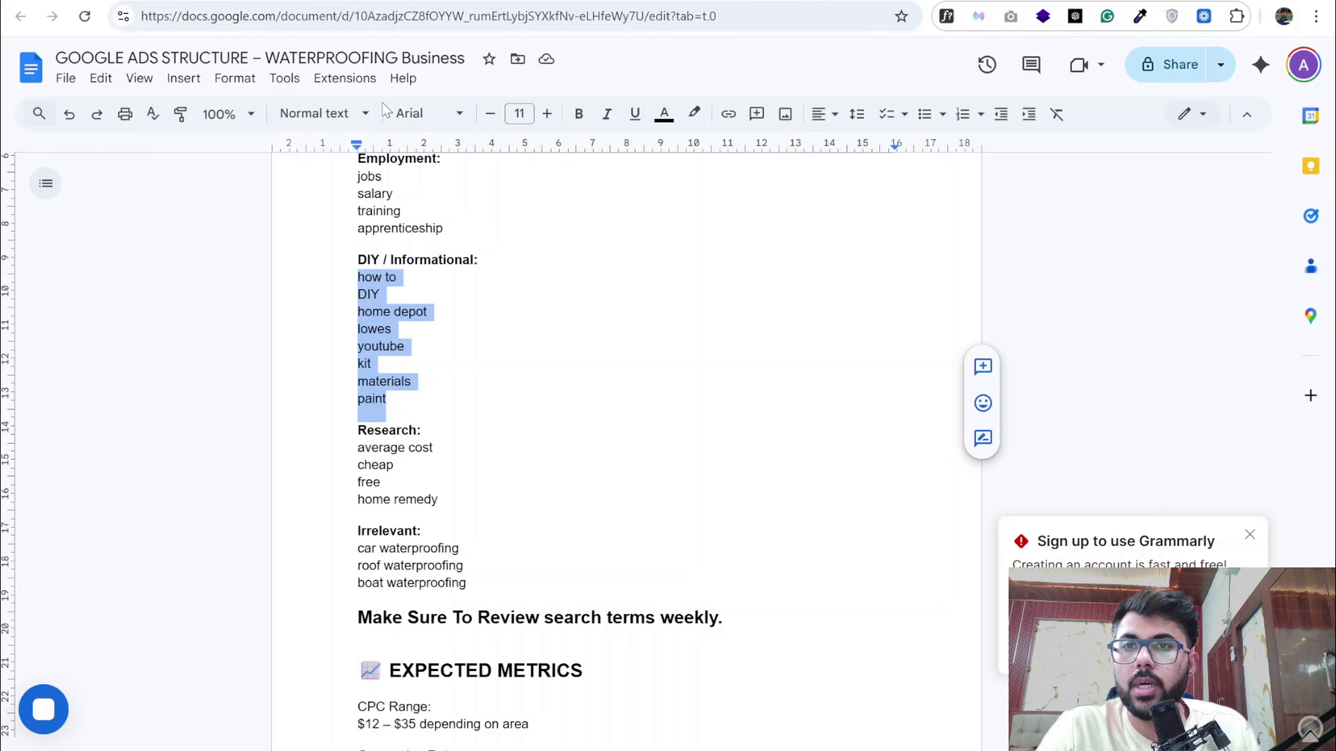
click(395, 2)
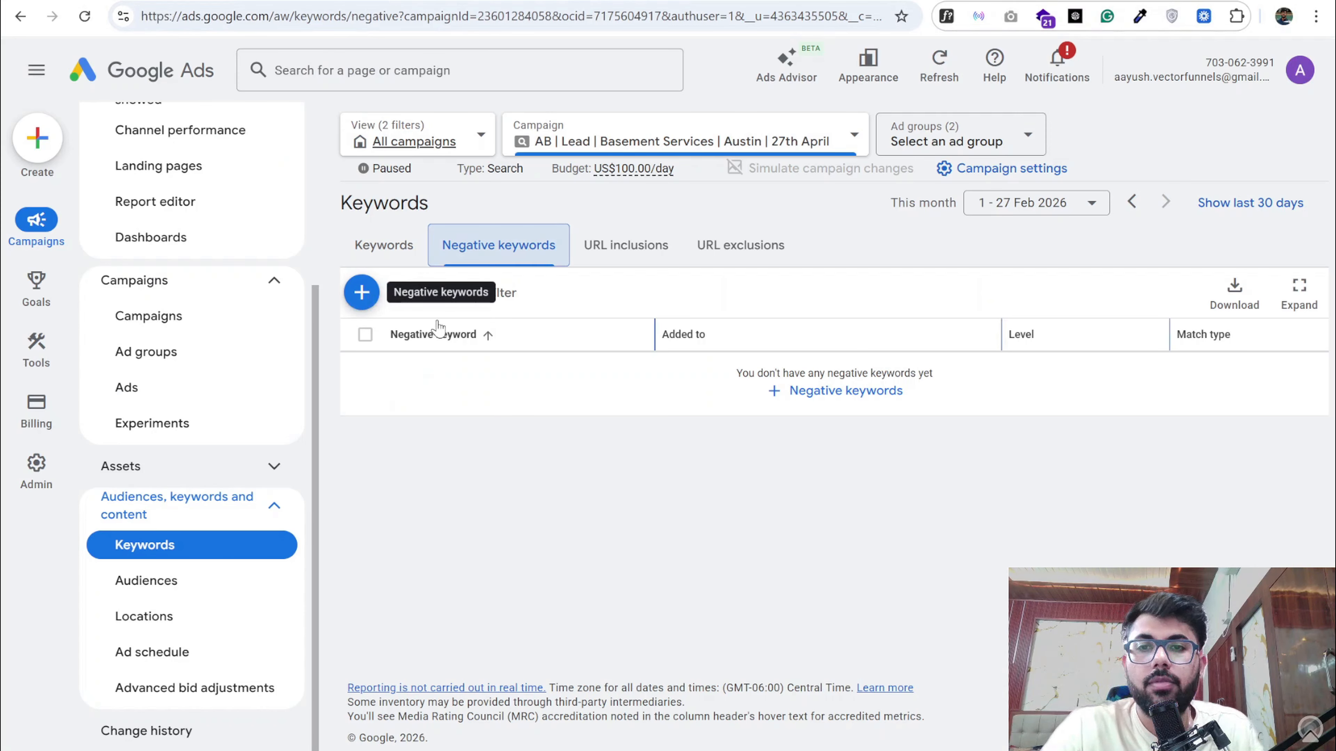
click(370, 302)
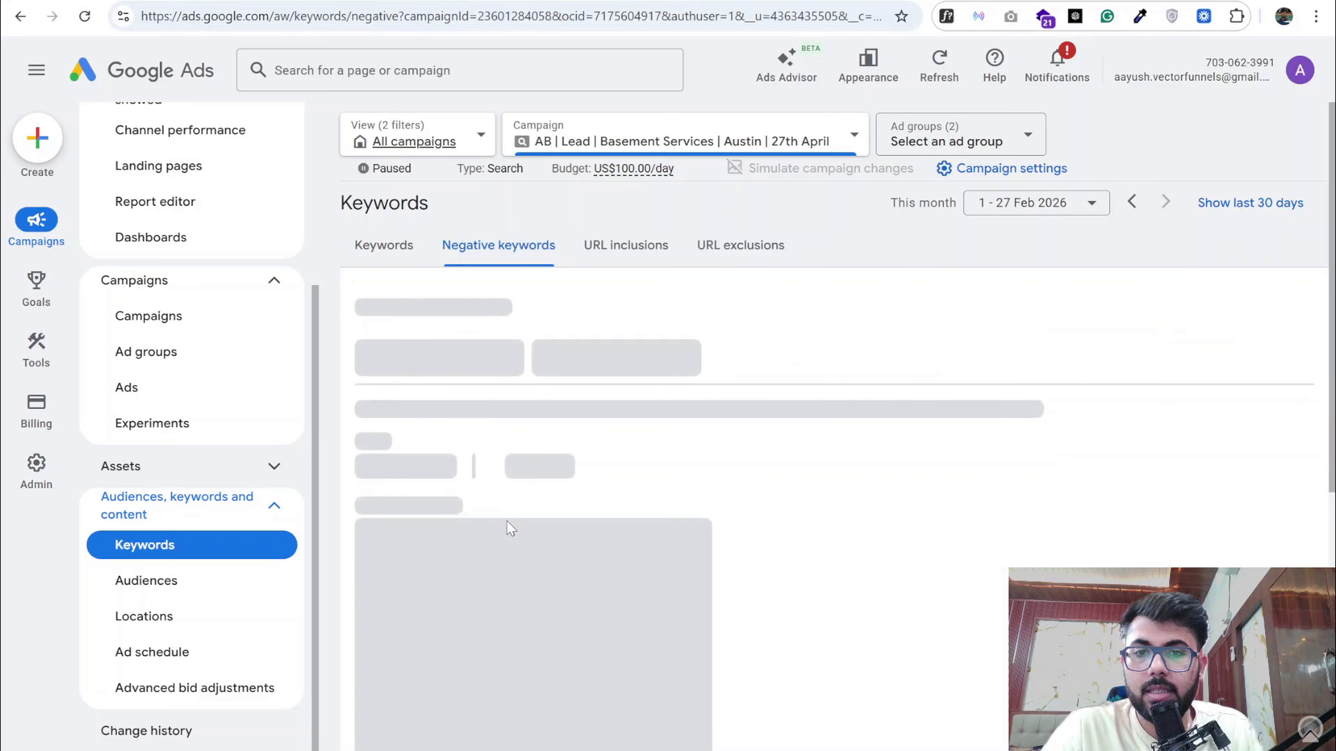
click(516, 560)
- Highlight "negative" in the document's point on aggressive negative keyword management and view the campaign's Search terms report in Google Ads
click(342, 1)
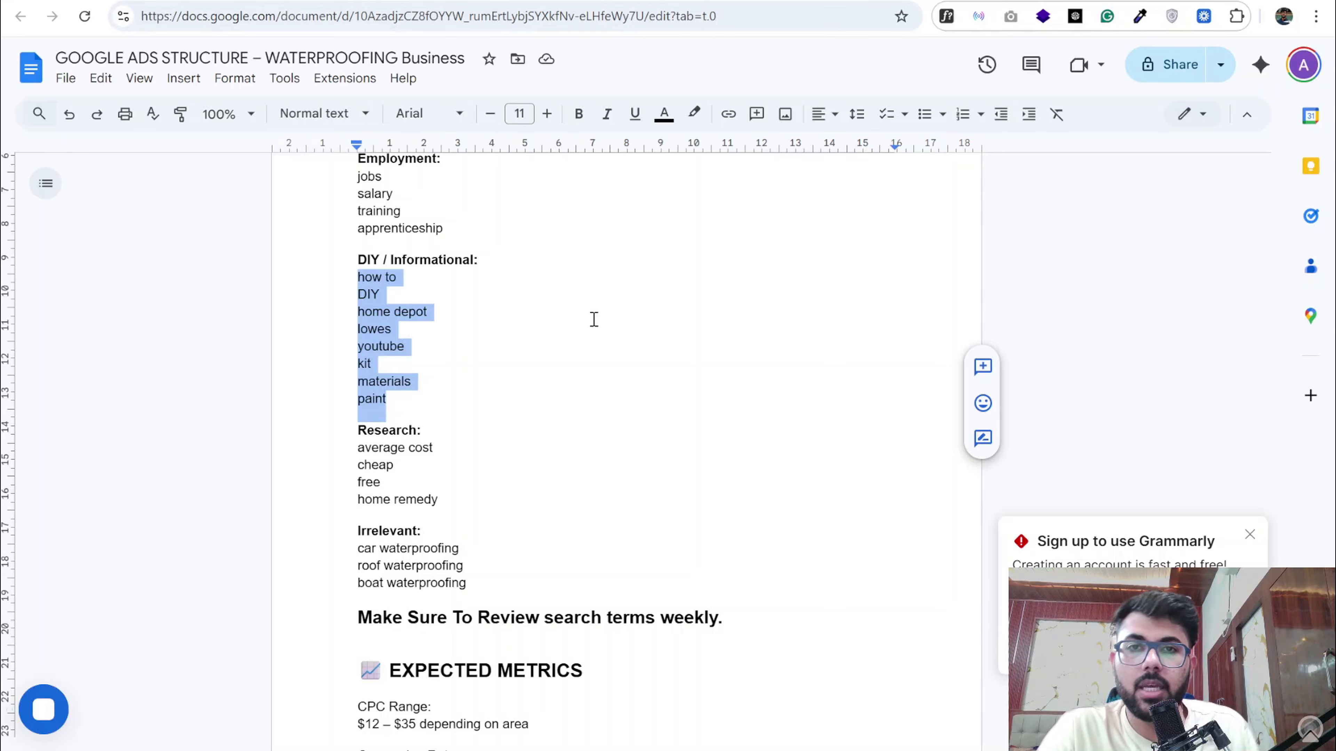
scroll(594, 320, down, 20)
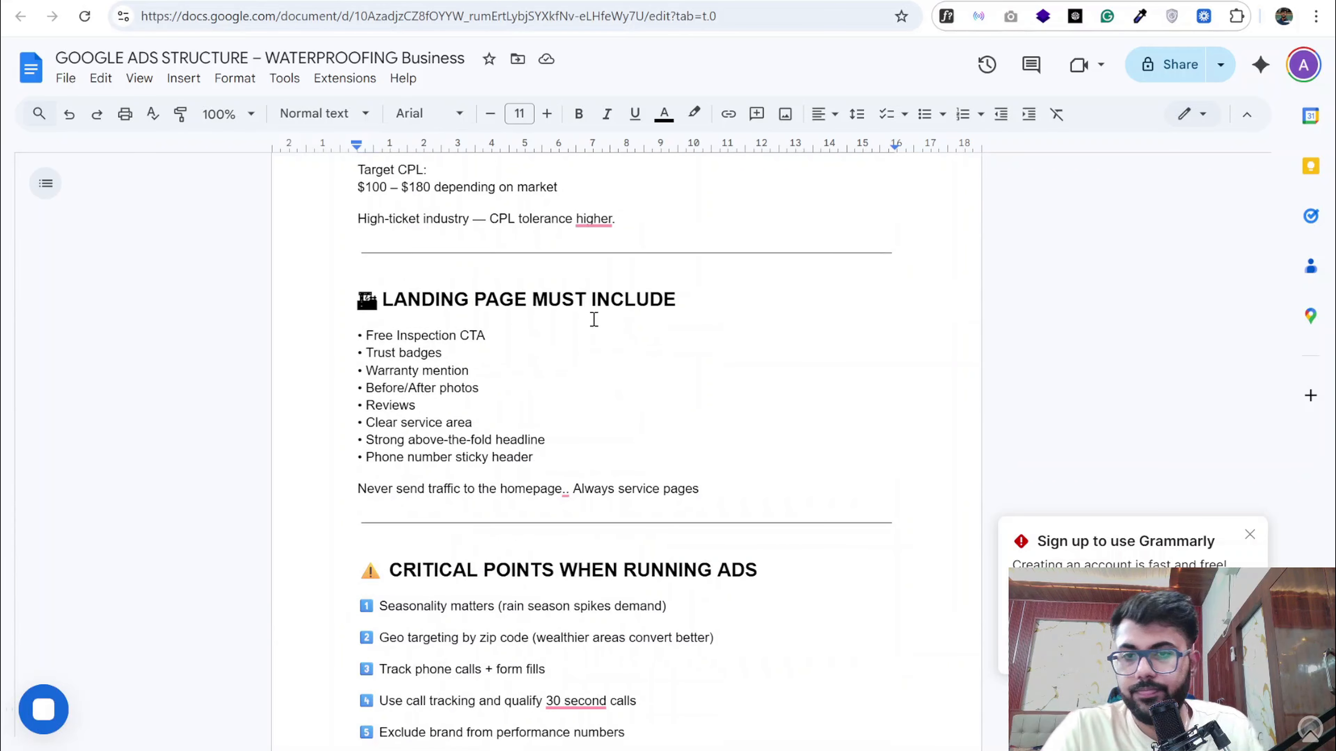
double_click(505, 463)
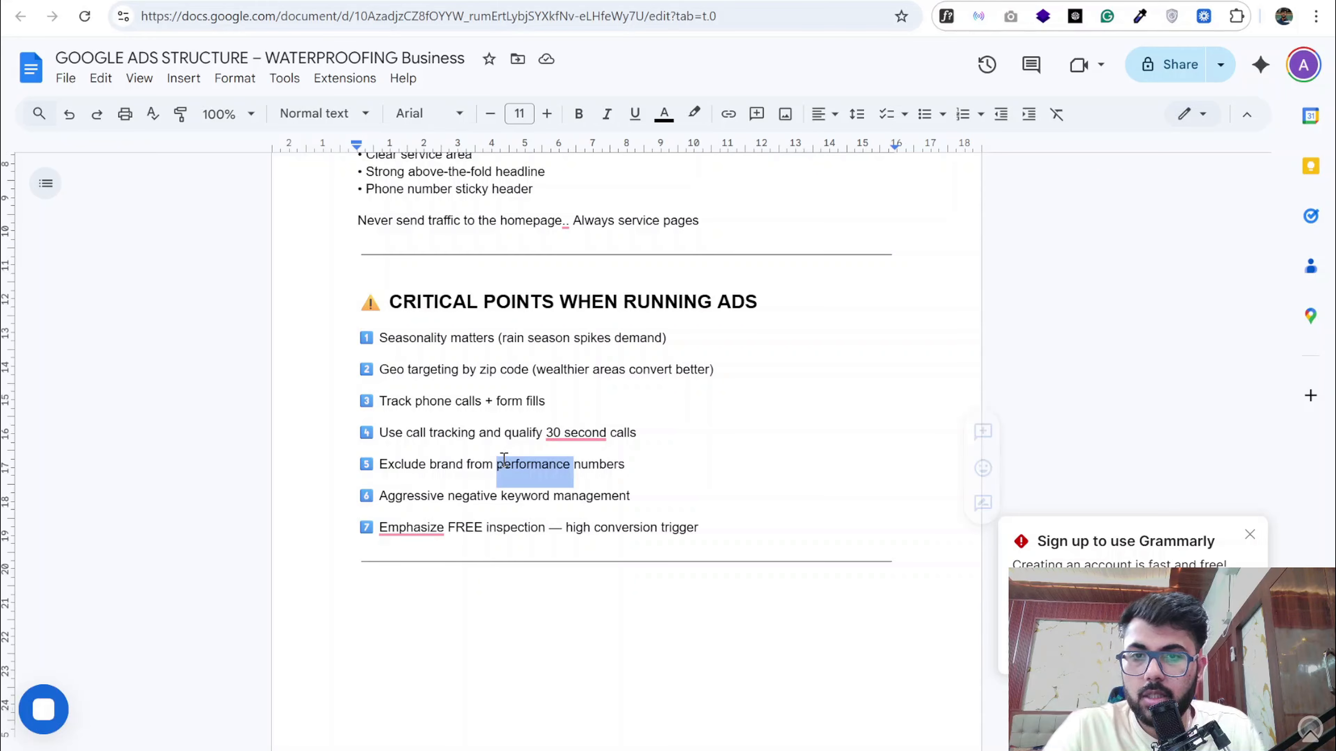
click(480, 500)
double_click(480, 500)
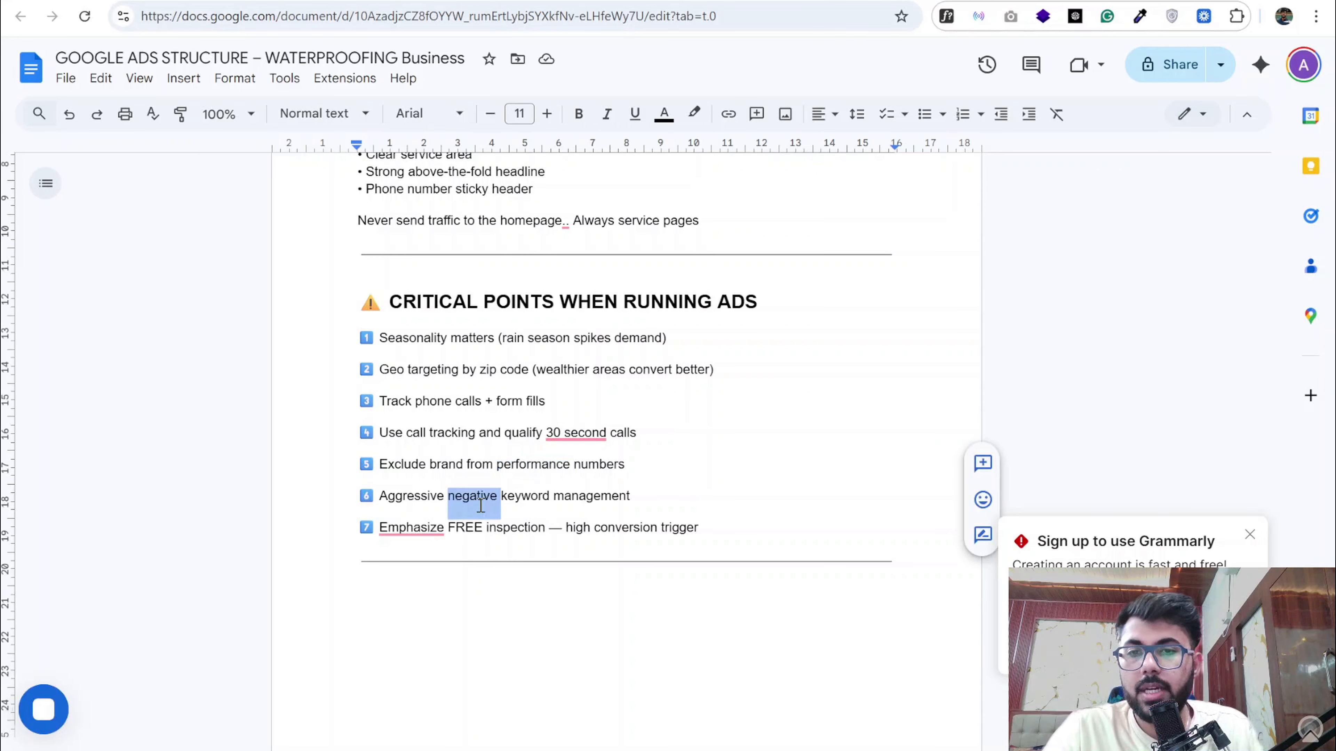
click(332, 1)
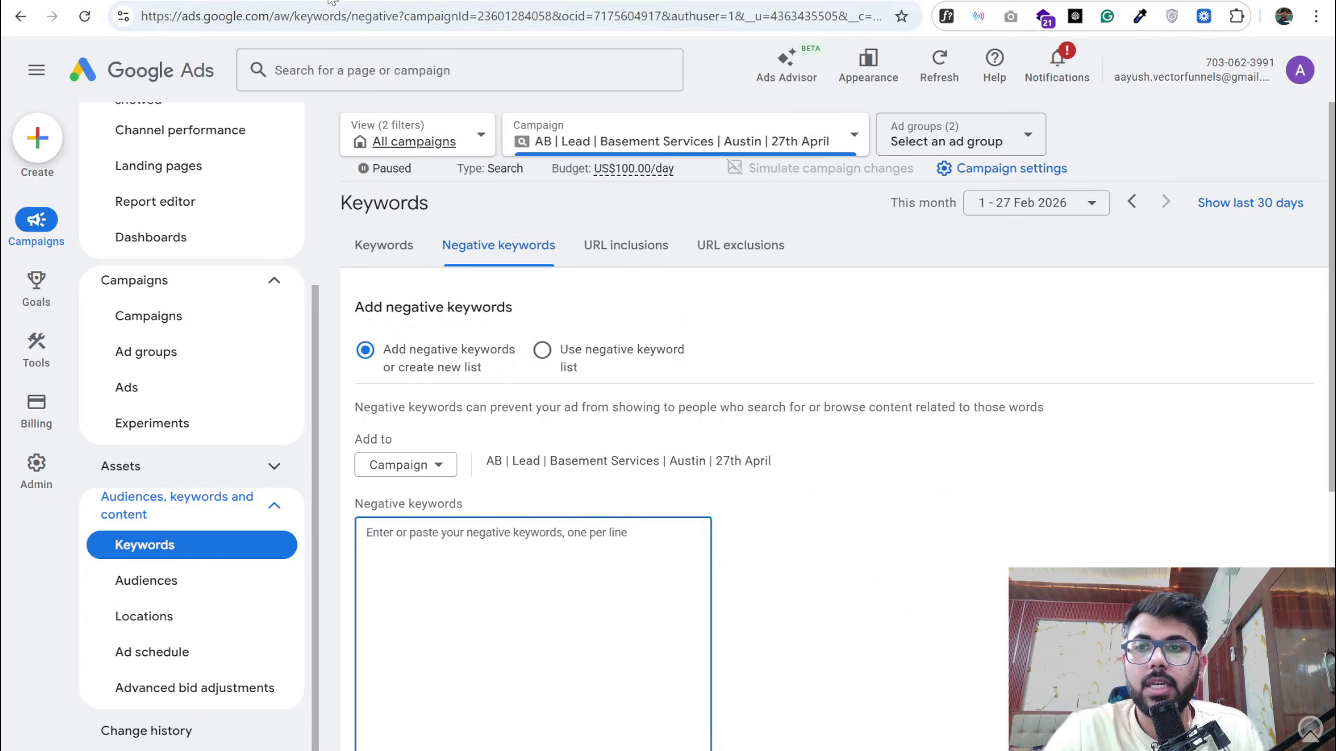
scroll(223, 489, up, 5)
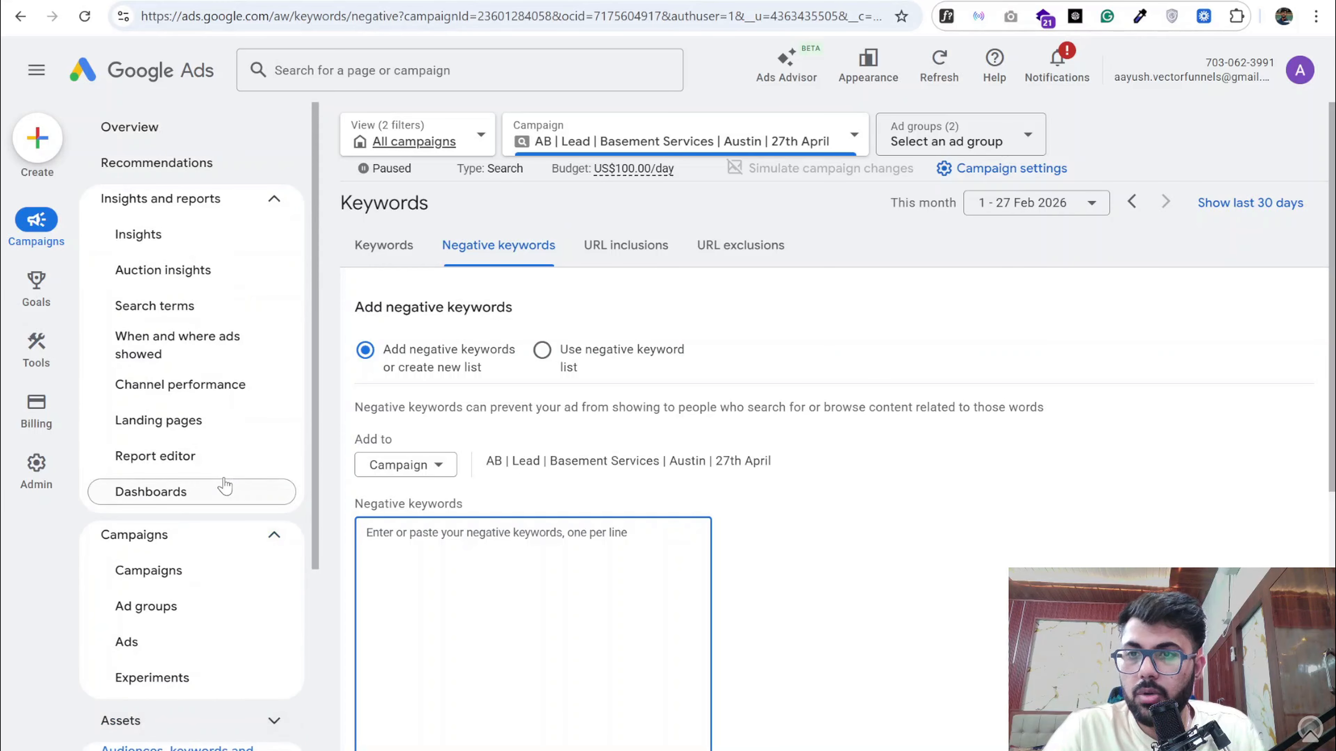
click(199, 300)
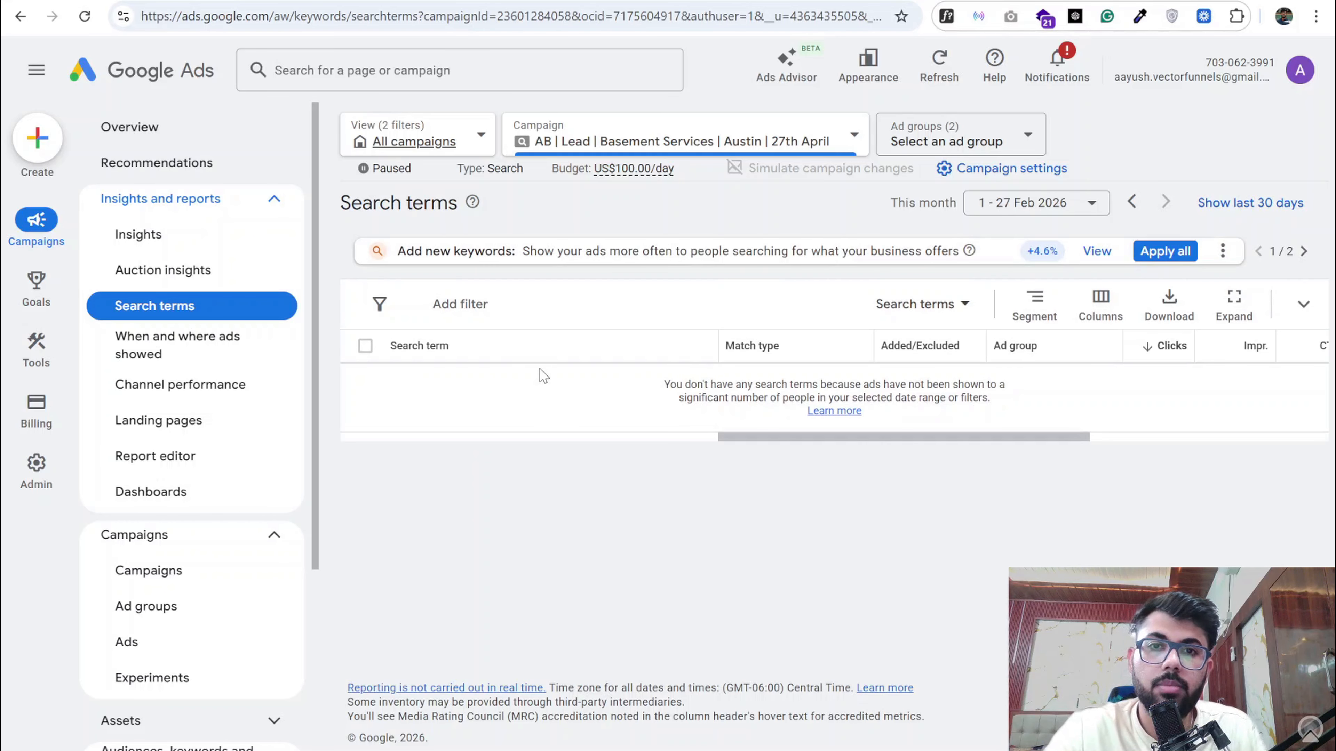
- Return to the structure document and examine its seventh critical point on emphasizing the FREE inspection
click(388, 1)
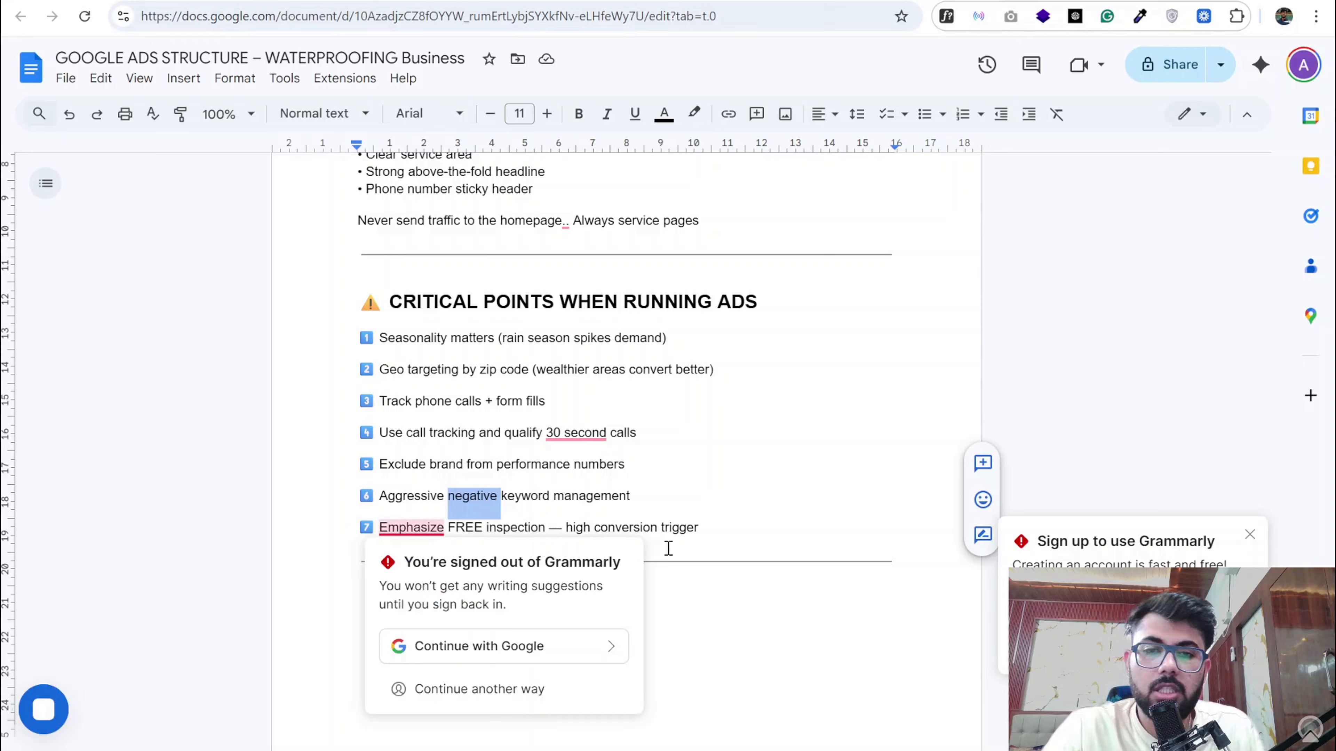
click(670, 548)
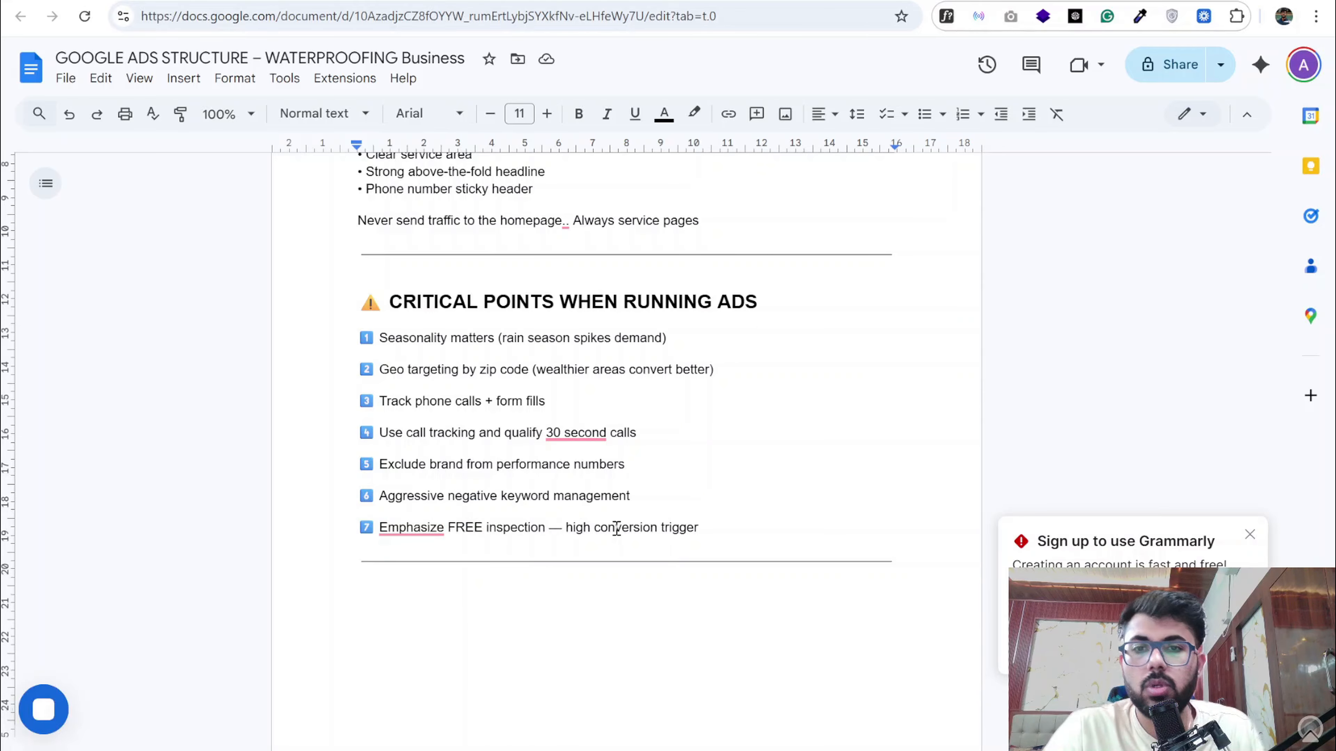
scroll(616, 528, down, 2)
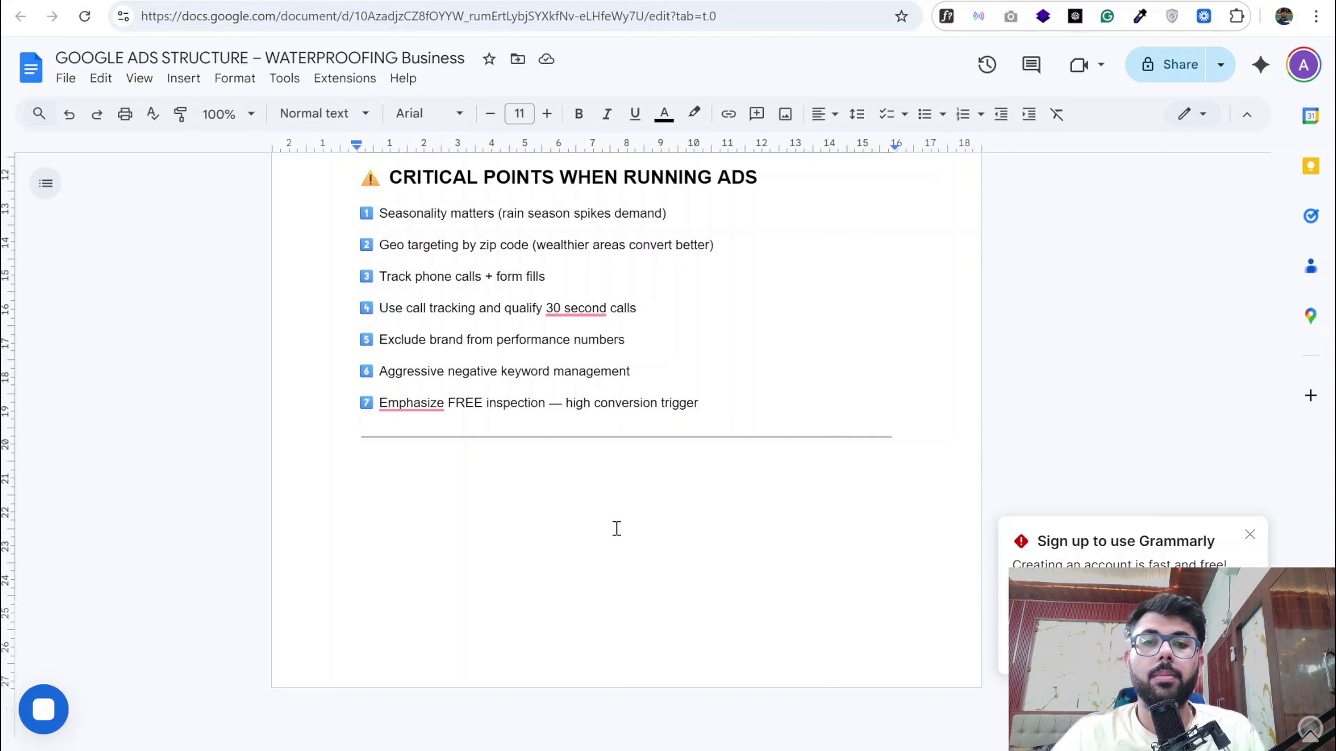
- Go back to the beginning of the document and show the link details of the free consultation URL
scroll(576, 350, up, 20)
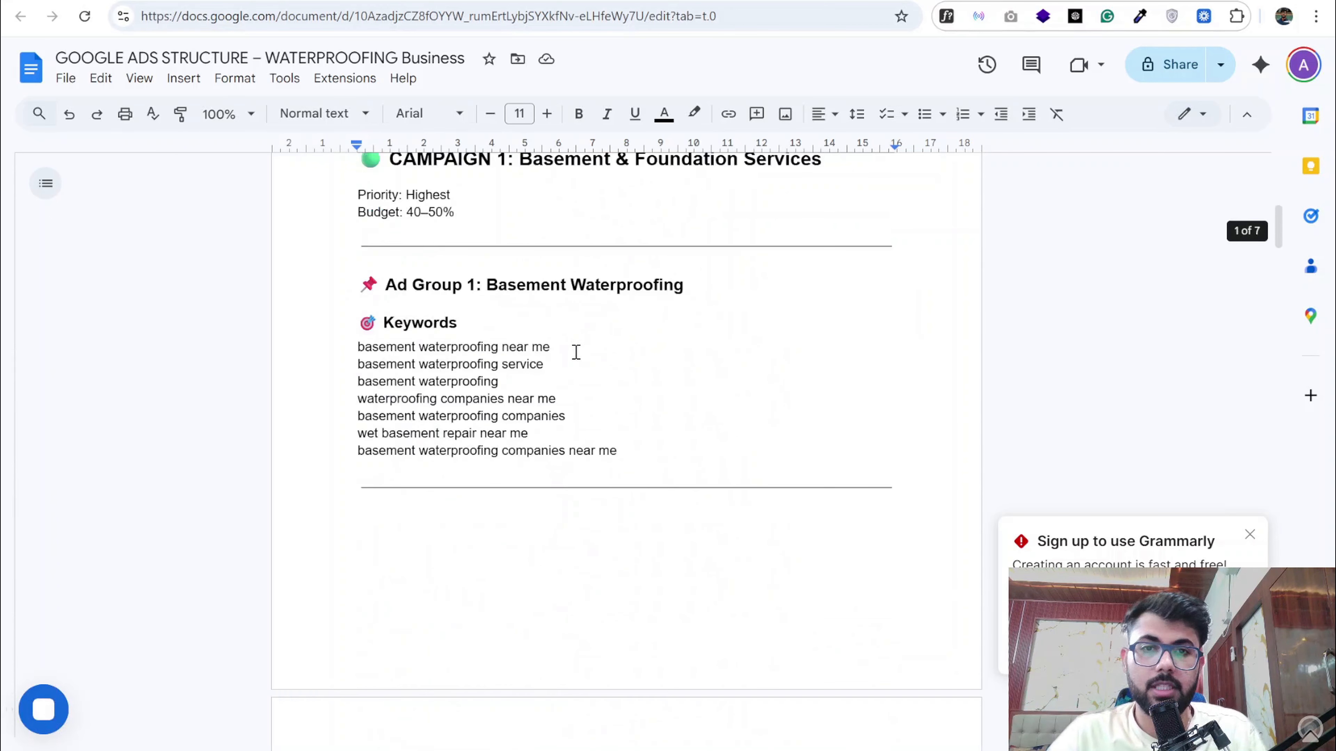
scroll(576, 352, up, 8)
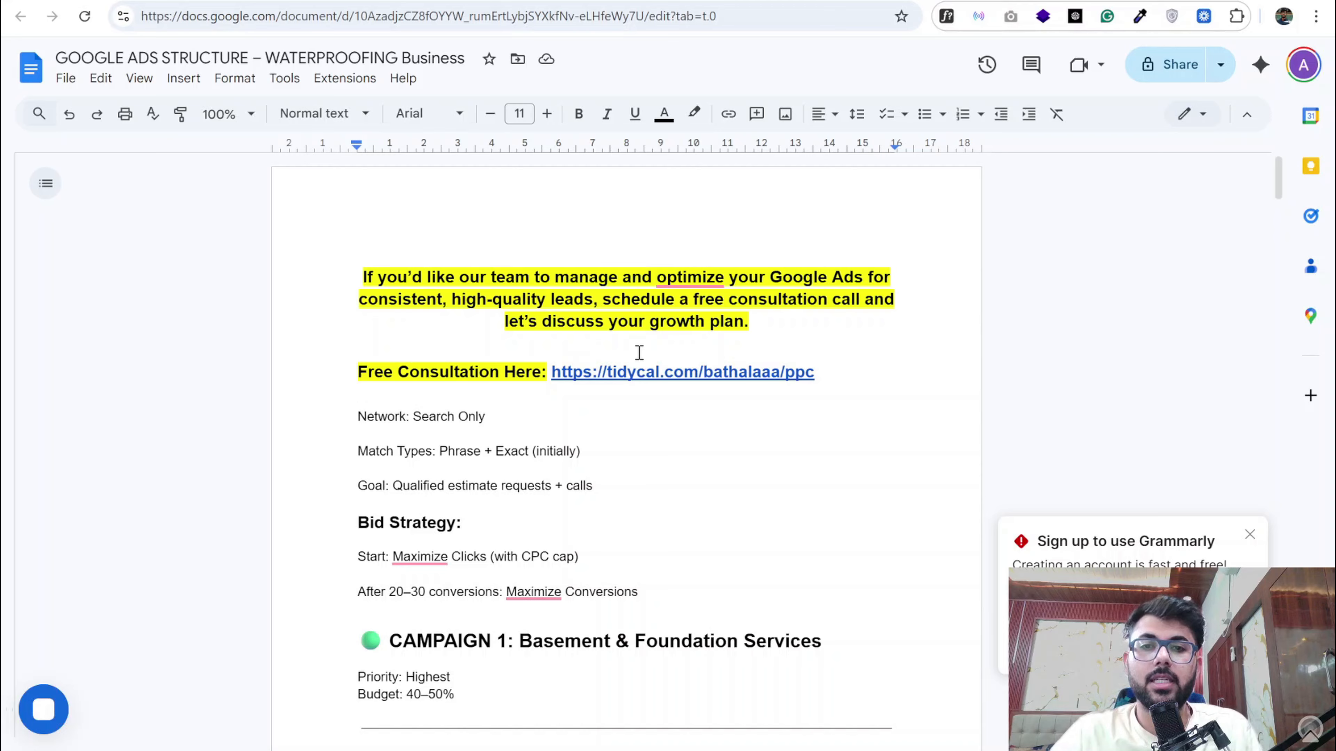
click(640, 371)
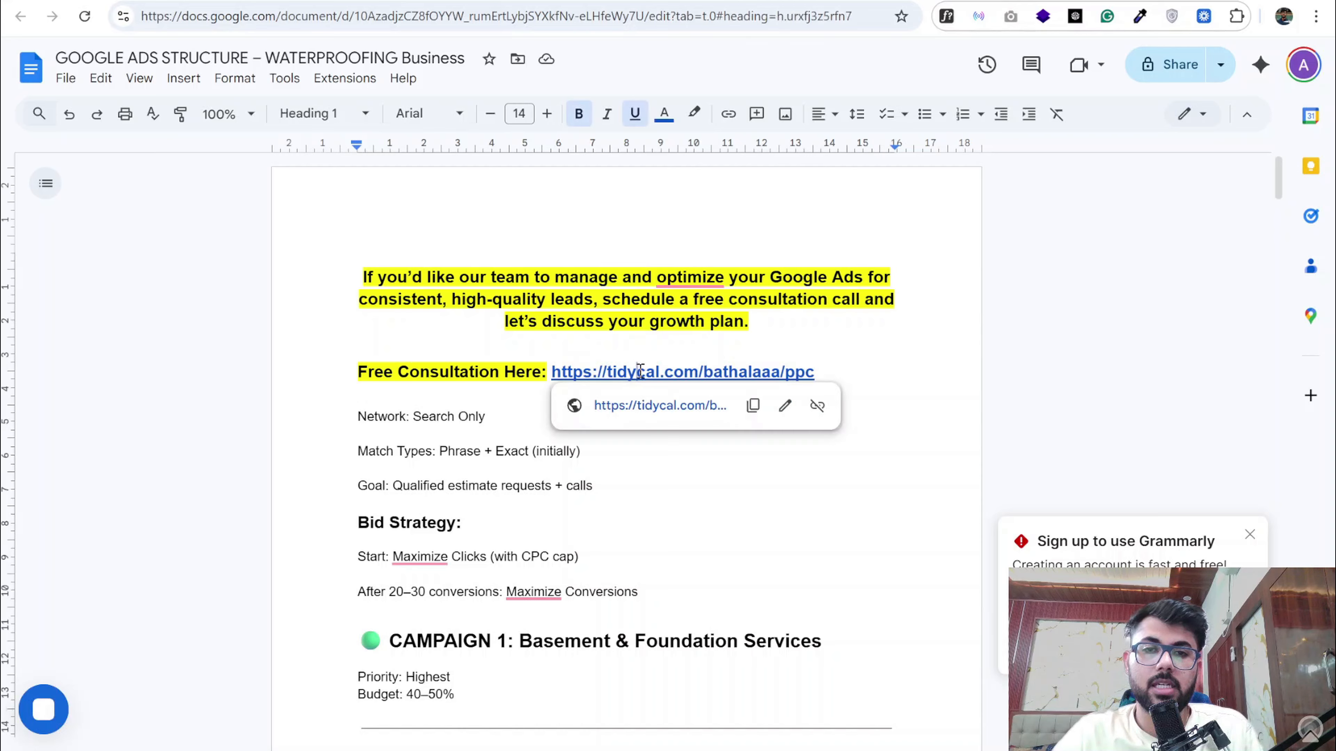